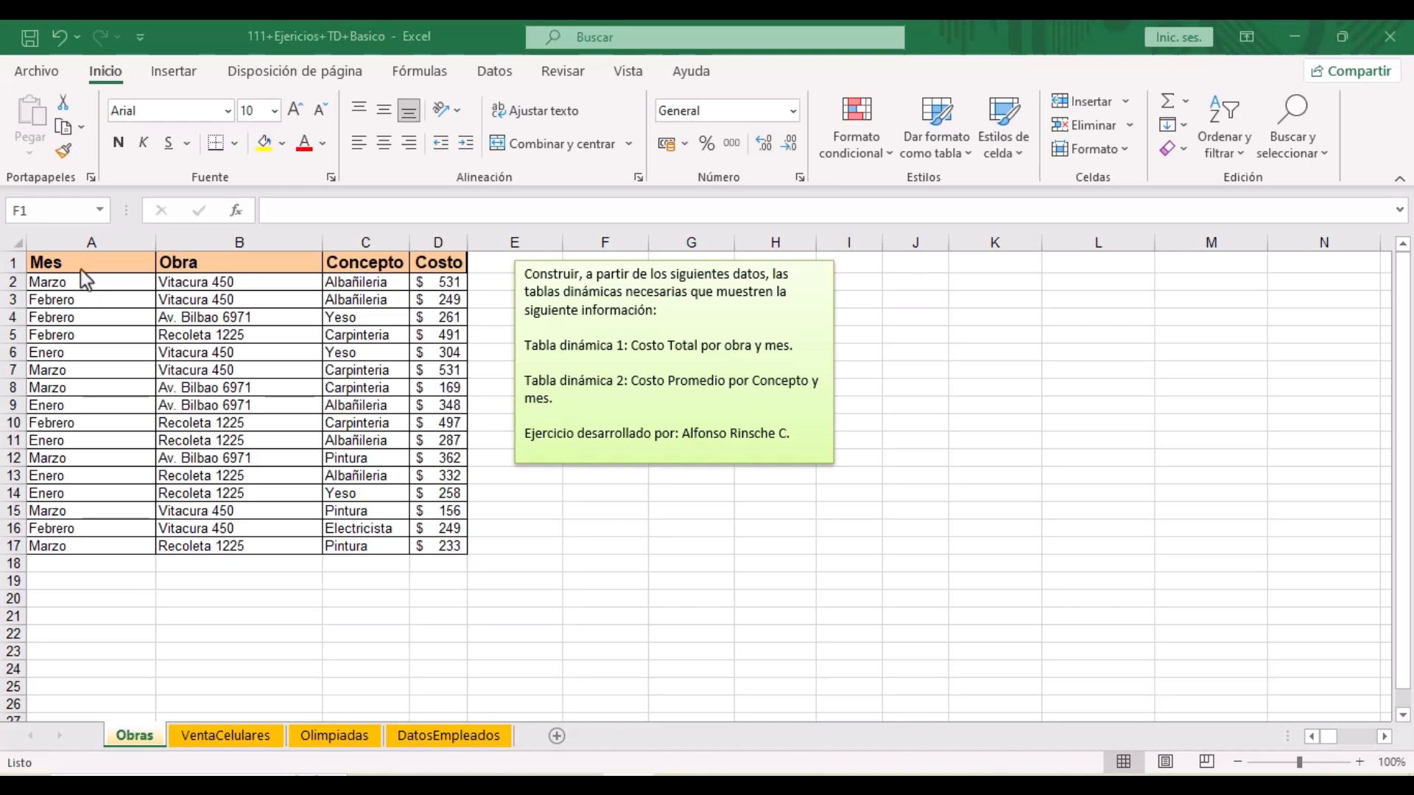
- Check the Obra, Concepto and Costo headers, then select the table A1:D17
click(181, 265)
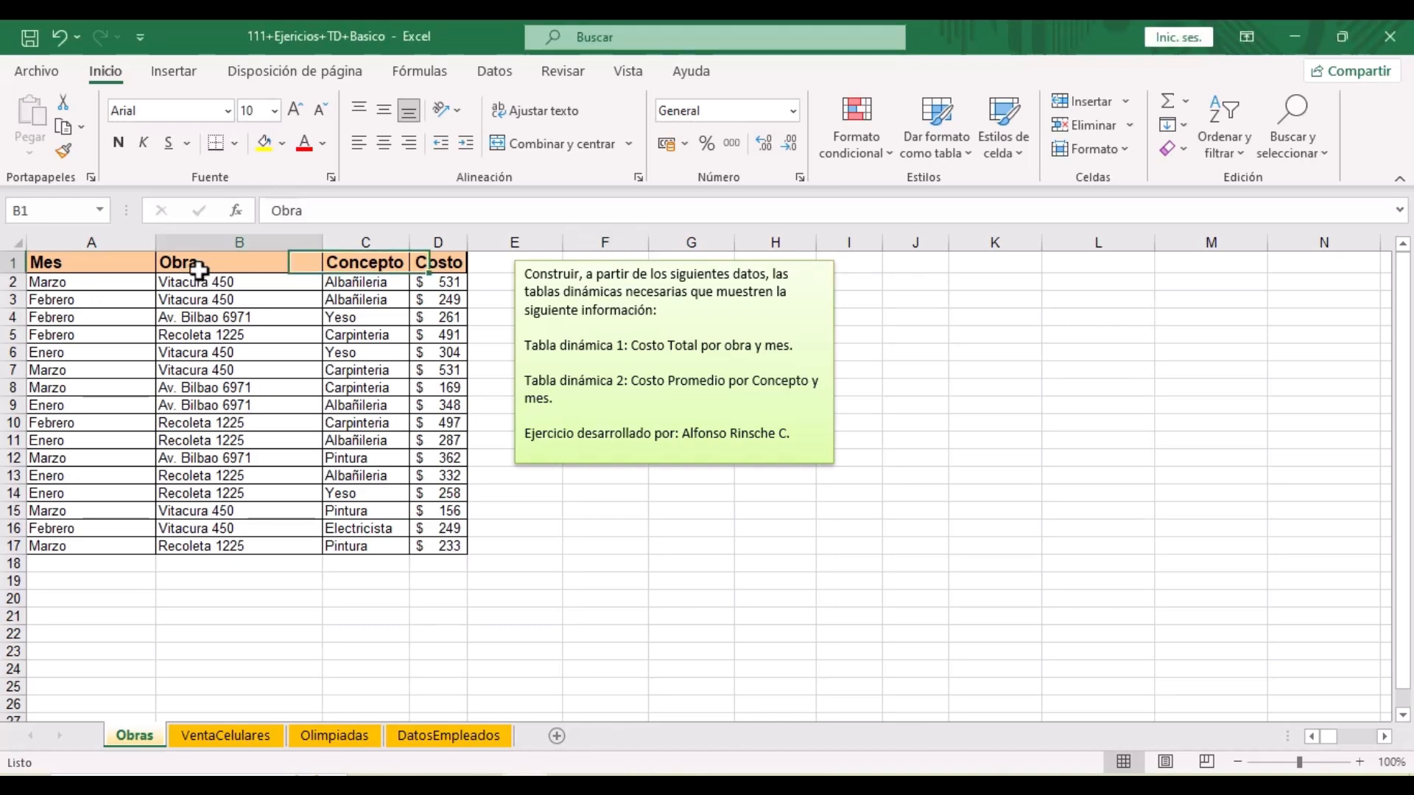
click(379, 266)
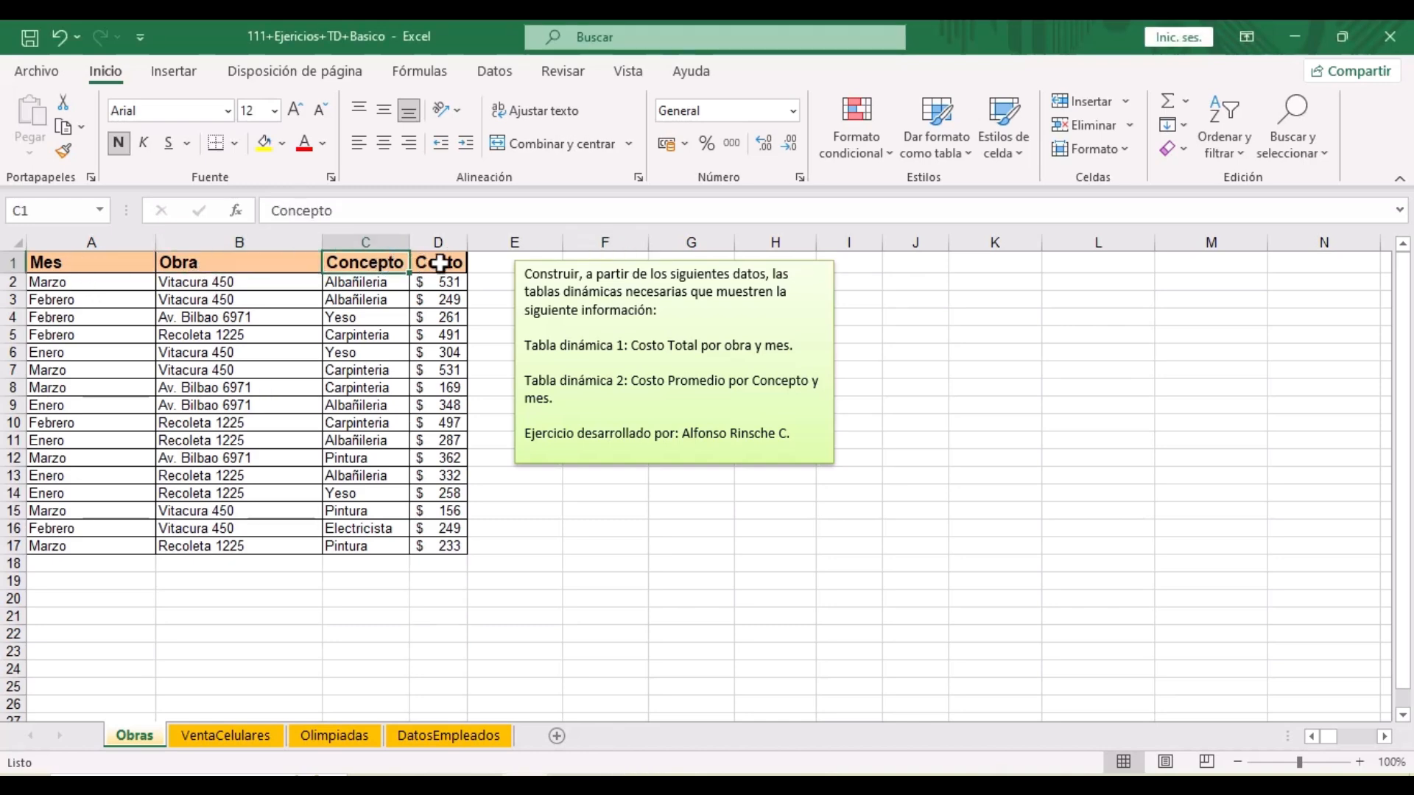
click(438, 264)
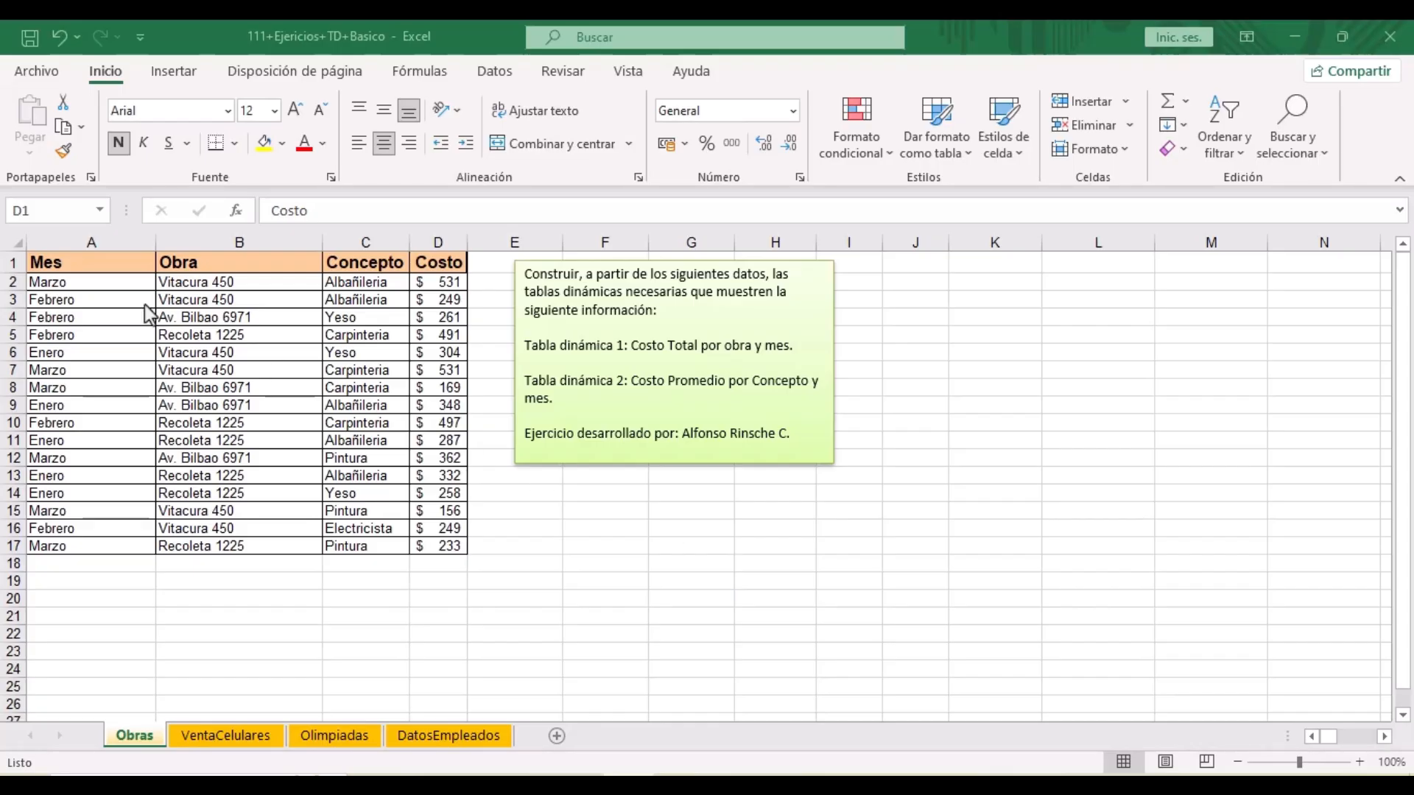
drag(47, 266, 432, 543)
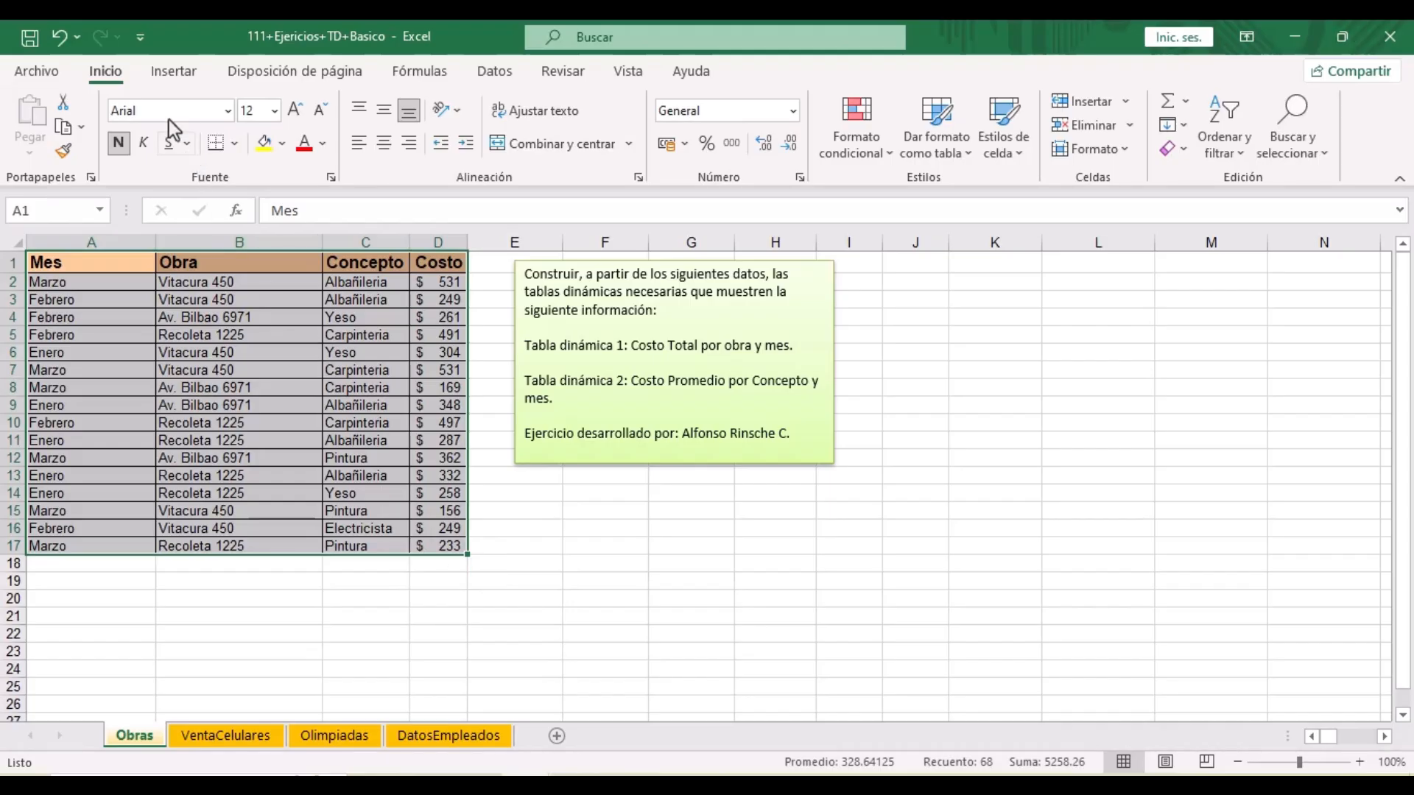
- Insert a pivot table from Obras!$A$1:$D$17 on a new worksheet, Hoja1
click(157, 79)
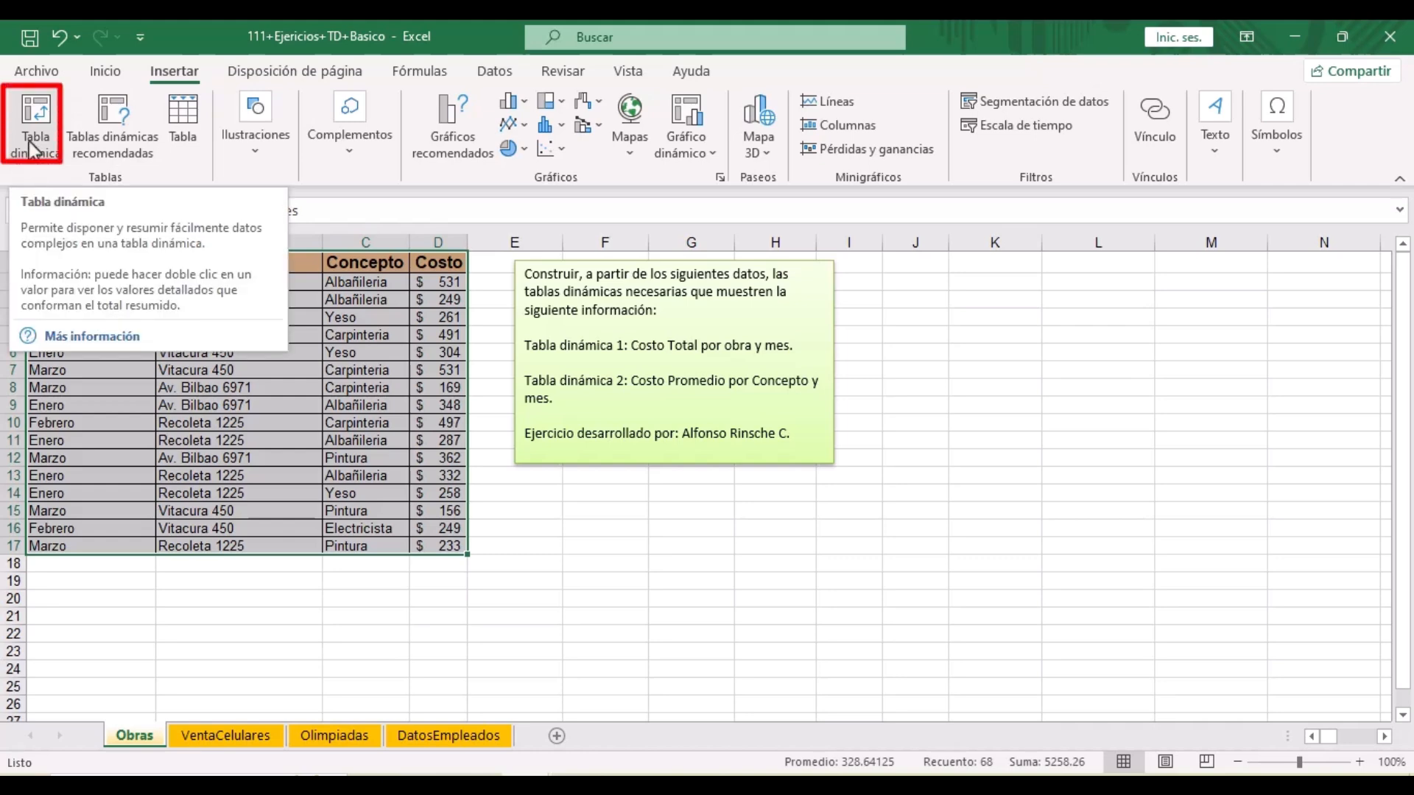
click(33, 148)
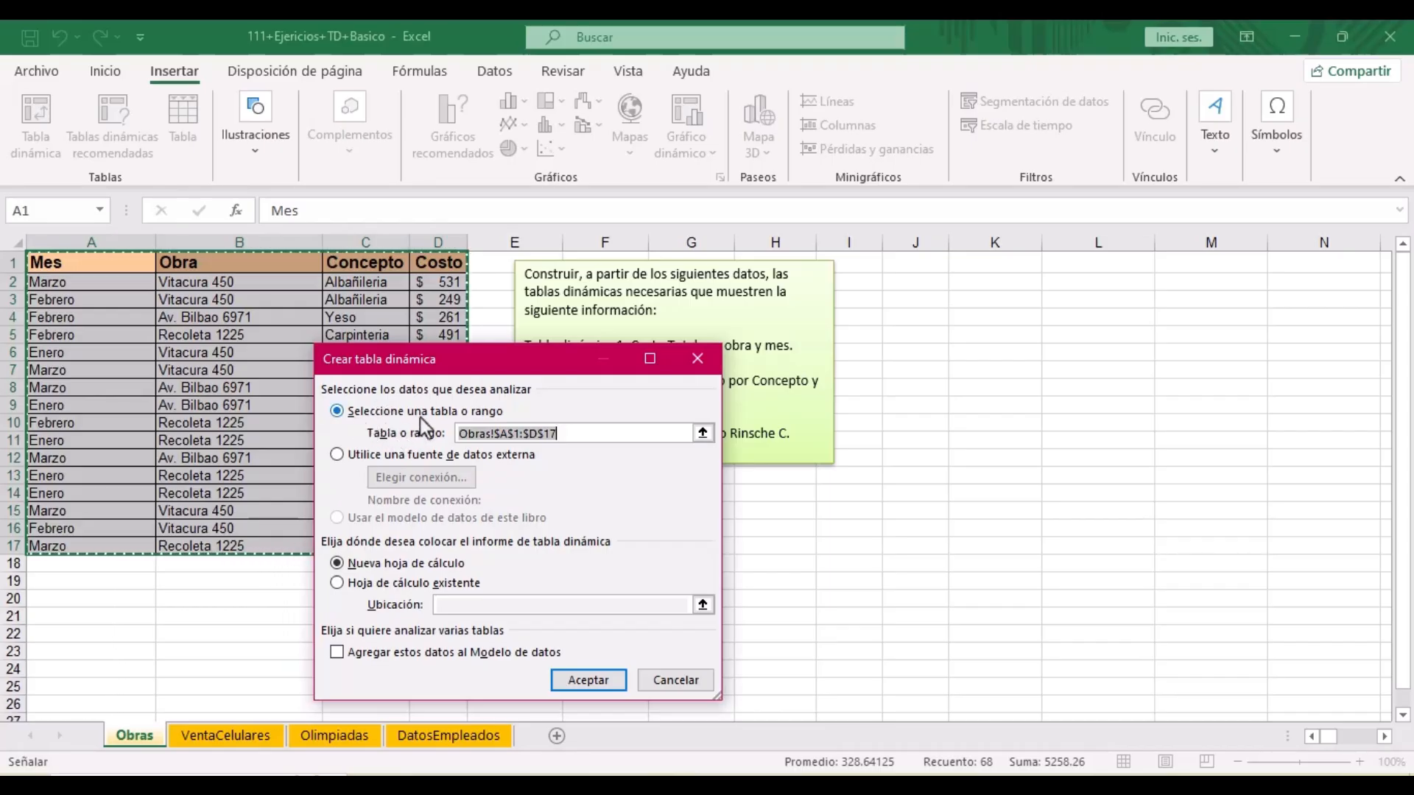
drag(434, 364, 557, 238)
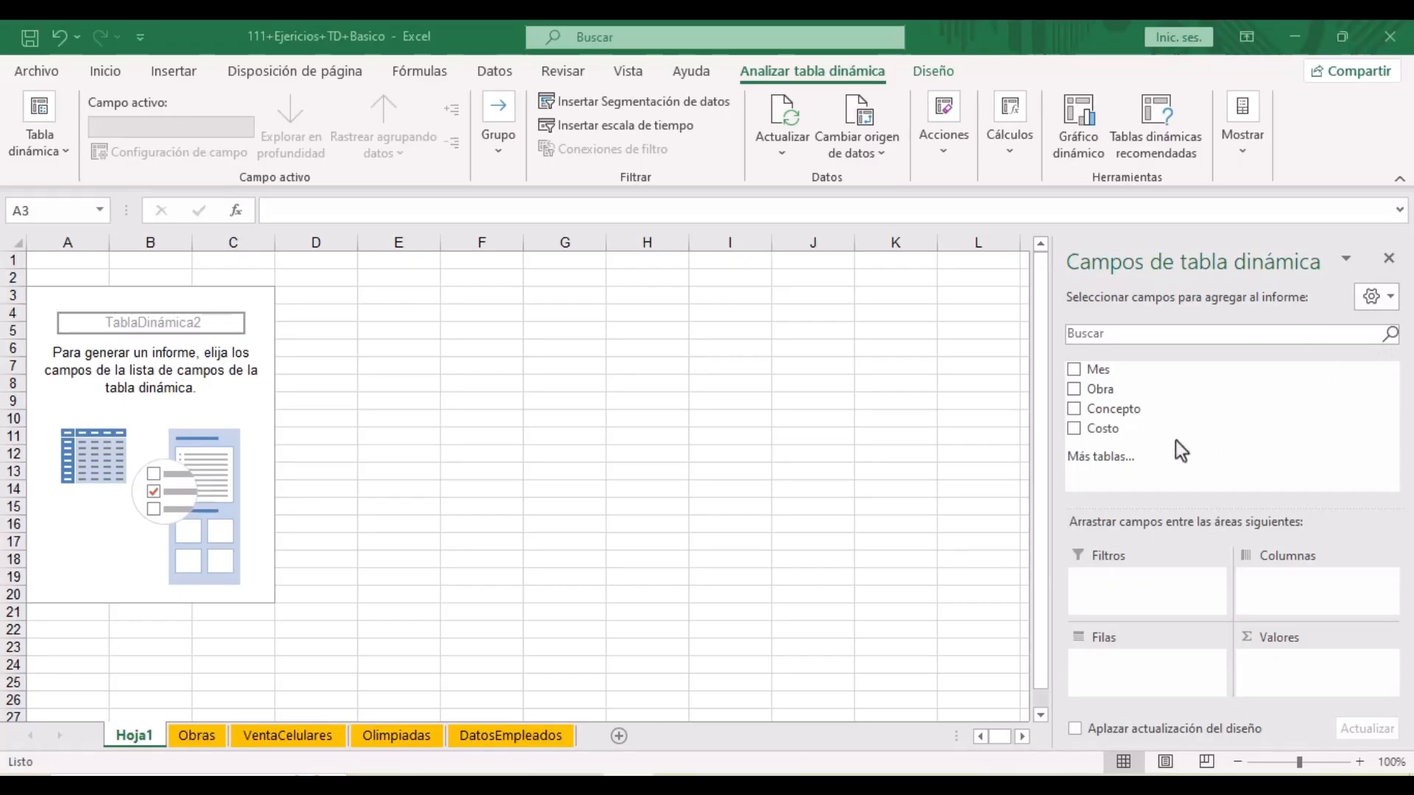
- Sum Costo in Valores, with Mes across the columns and Obra down the rows
click(1102, 428)
drag(1101, 431, 1285, 667)
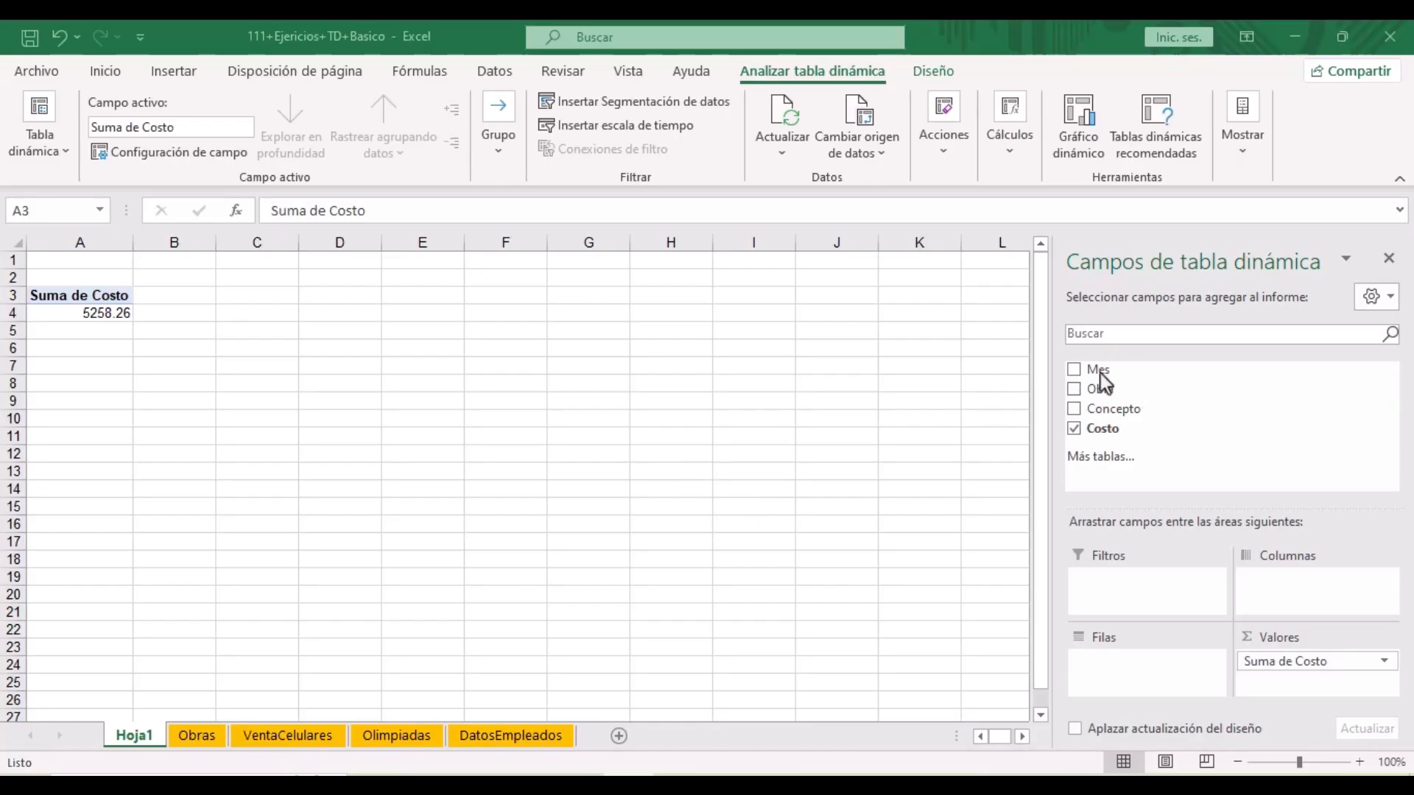
drag(1095, 374, 1273, 585)
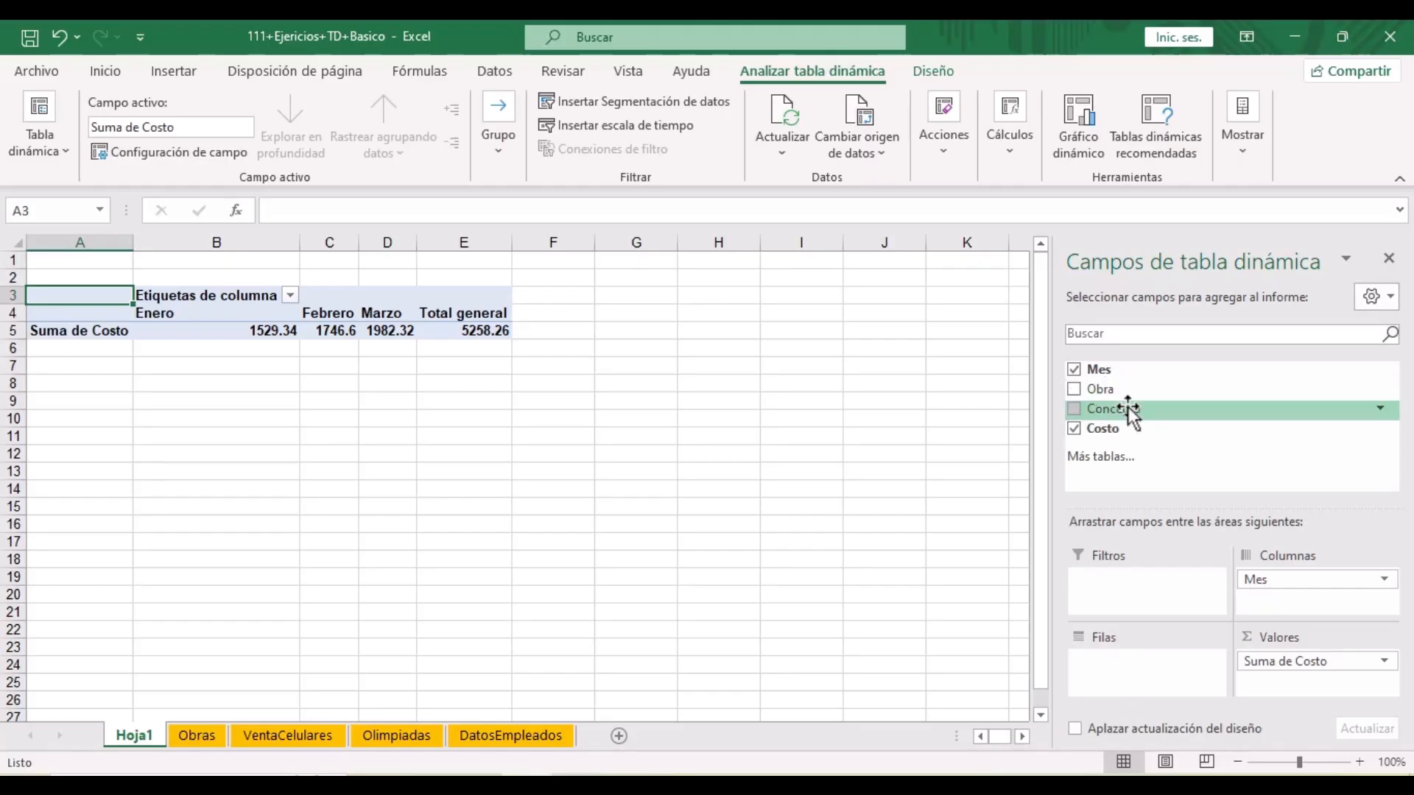
drag(1114, 391, 1144, 683)
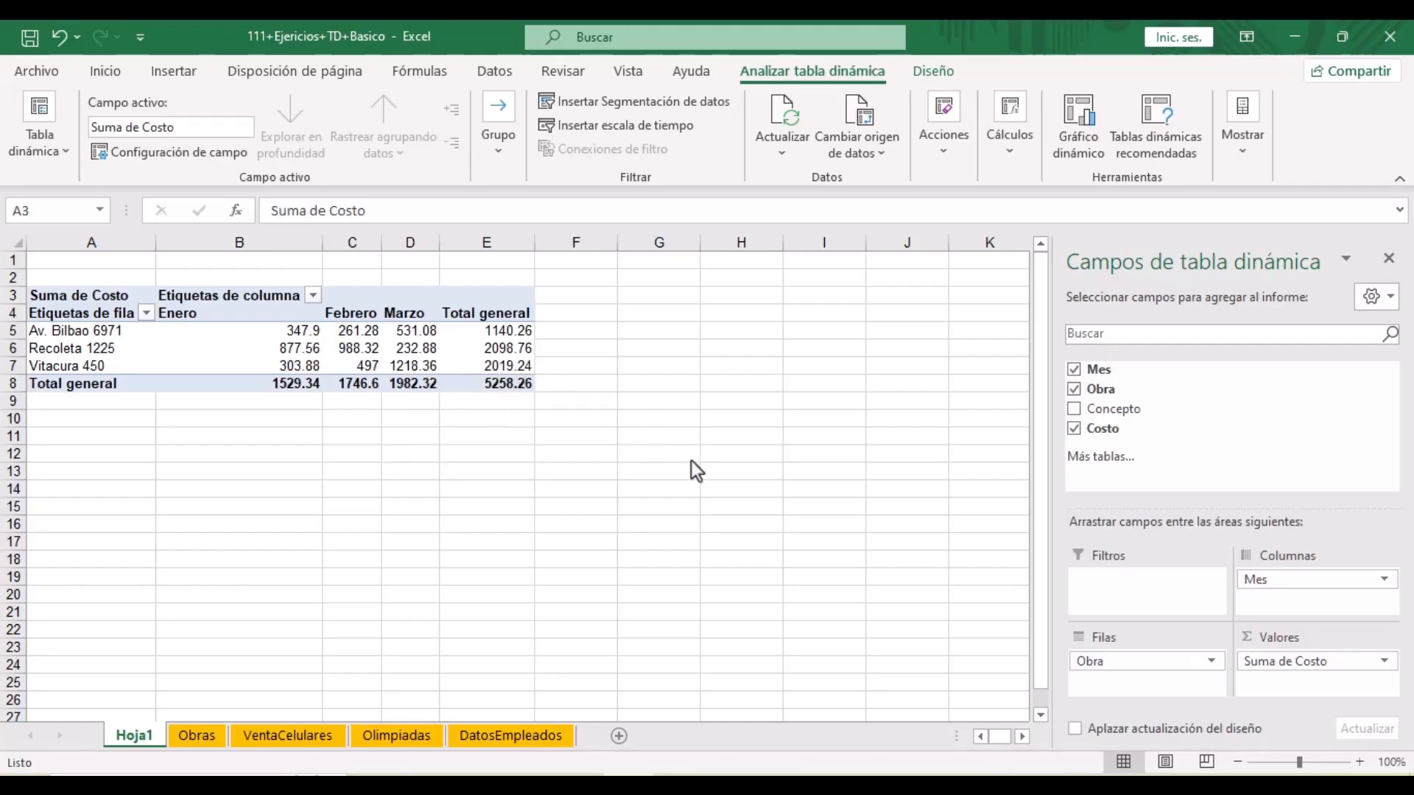
click(75, 353)
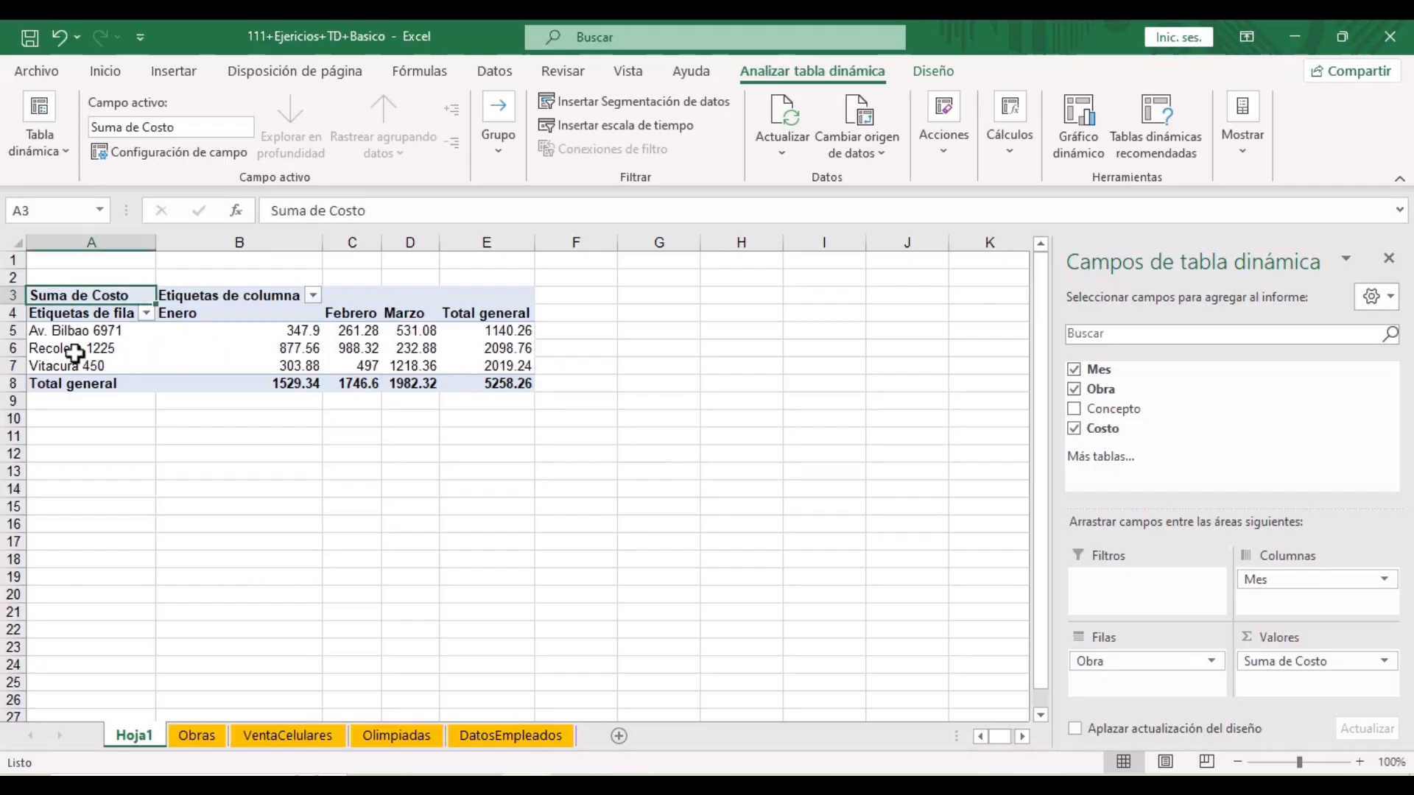
click(374, 349)
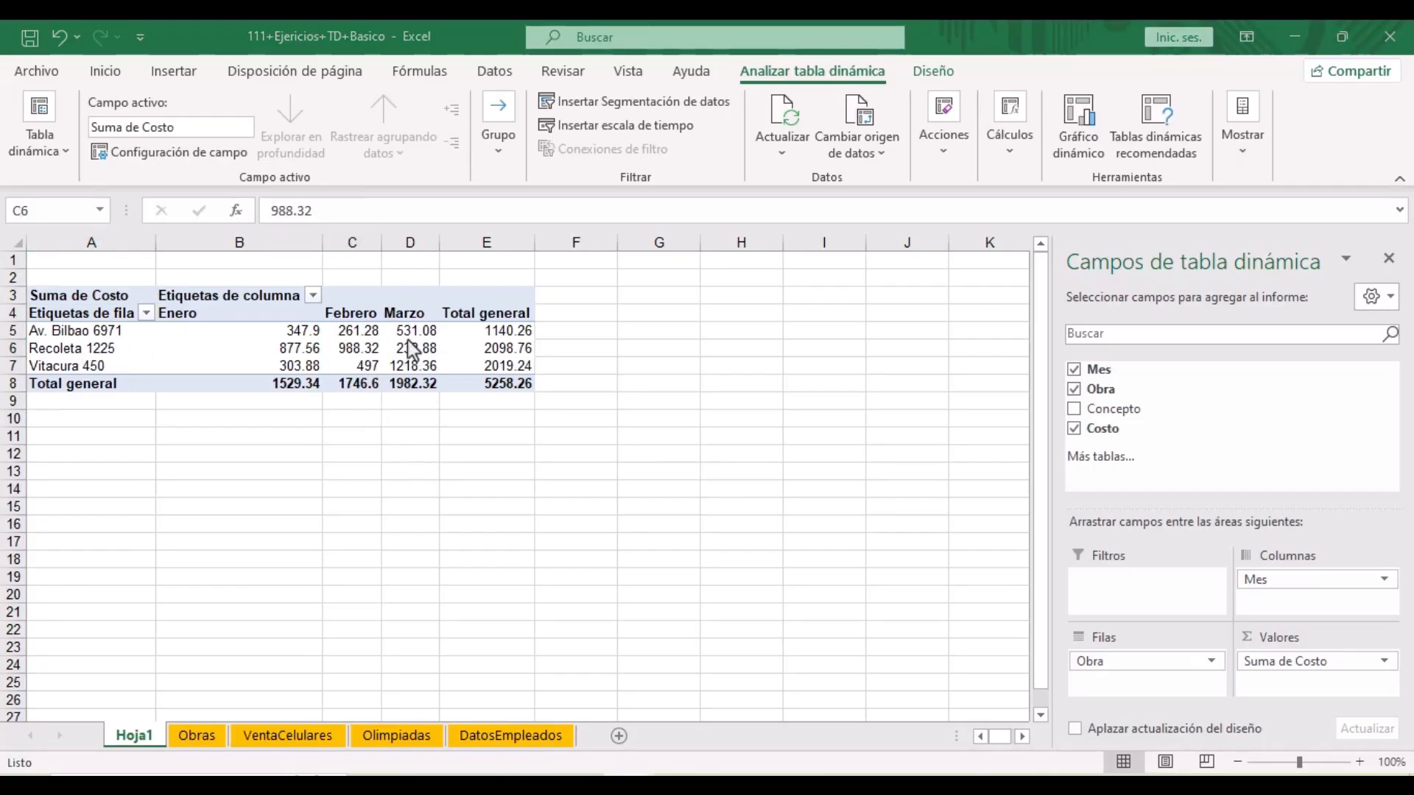
click(354, 351)
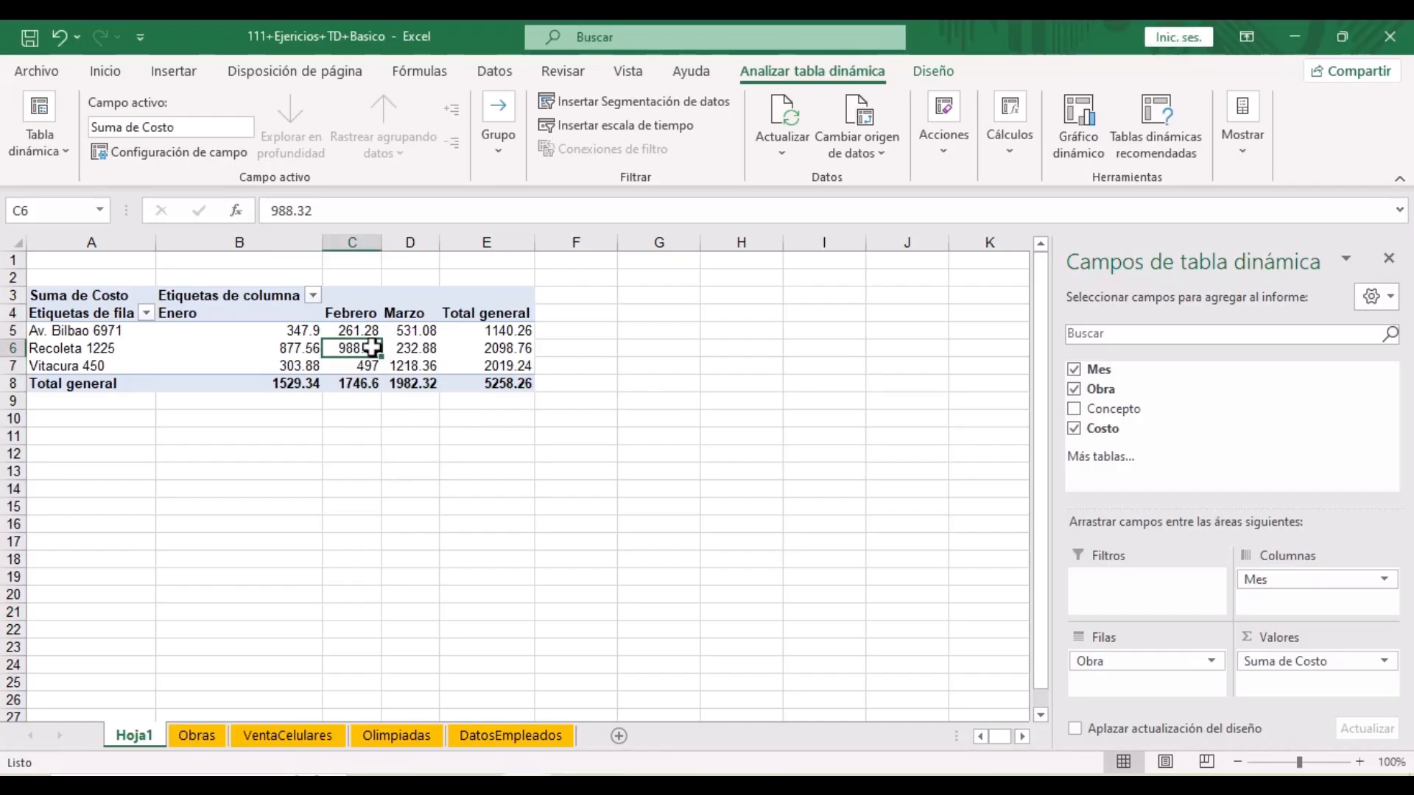
mouse_move(371, 349)
click(428, 553)
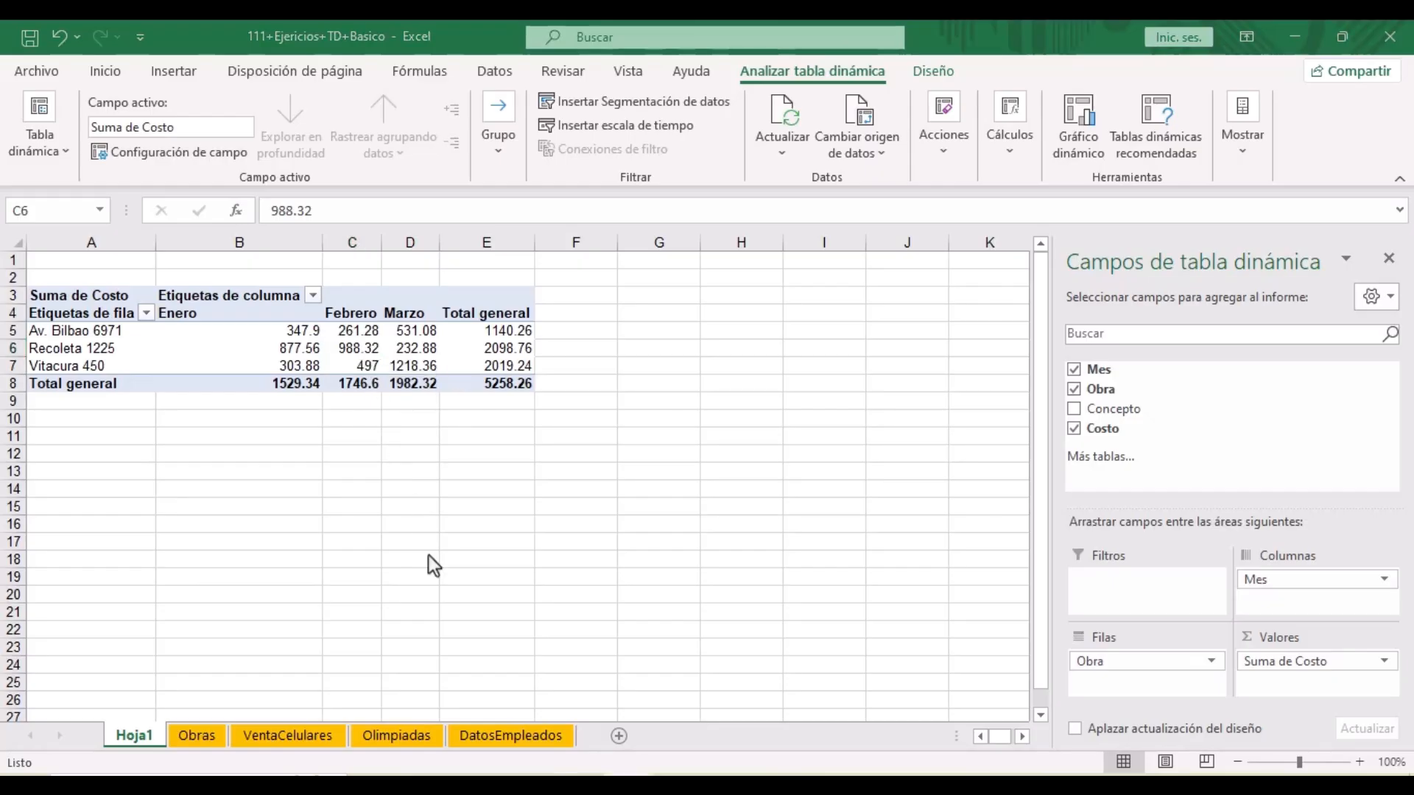
click(89, 339)
click(416, 331)
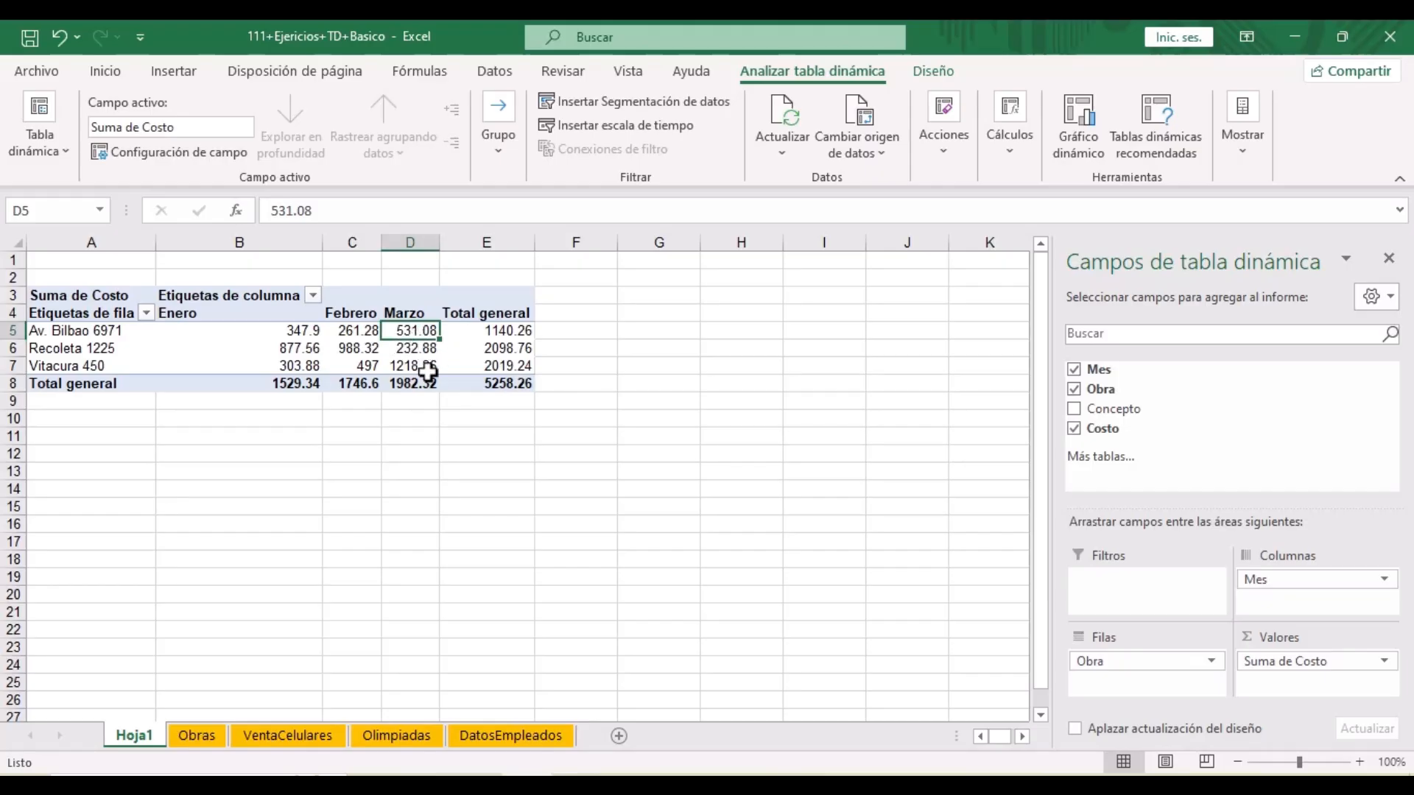
key(alt+Tab)
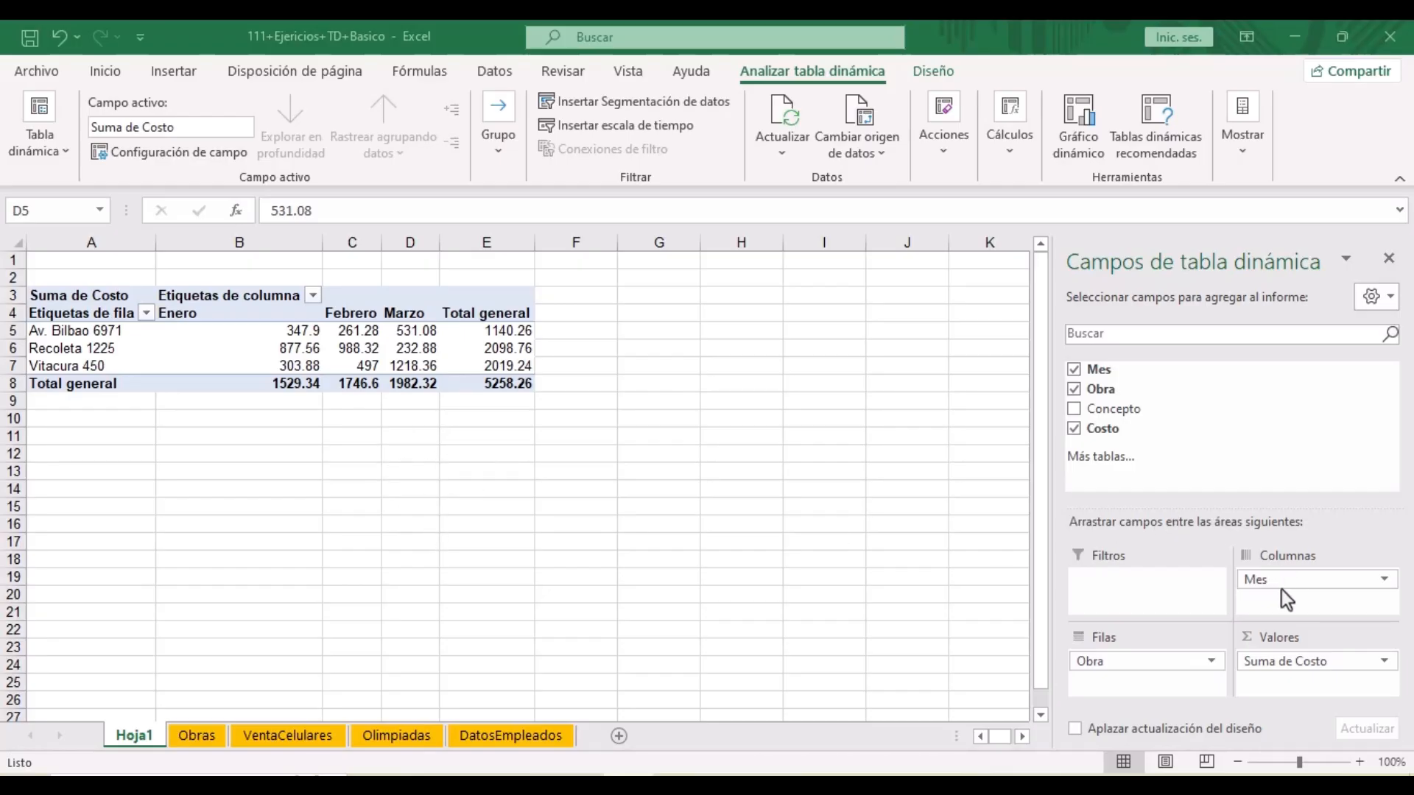
- Move Mes from Columnas into Filas beneath Obra, nesting Enero, Febrero and Marzo under each Obra
drag(1263, 587, 1104, 685)
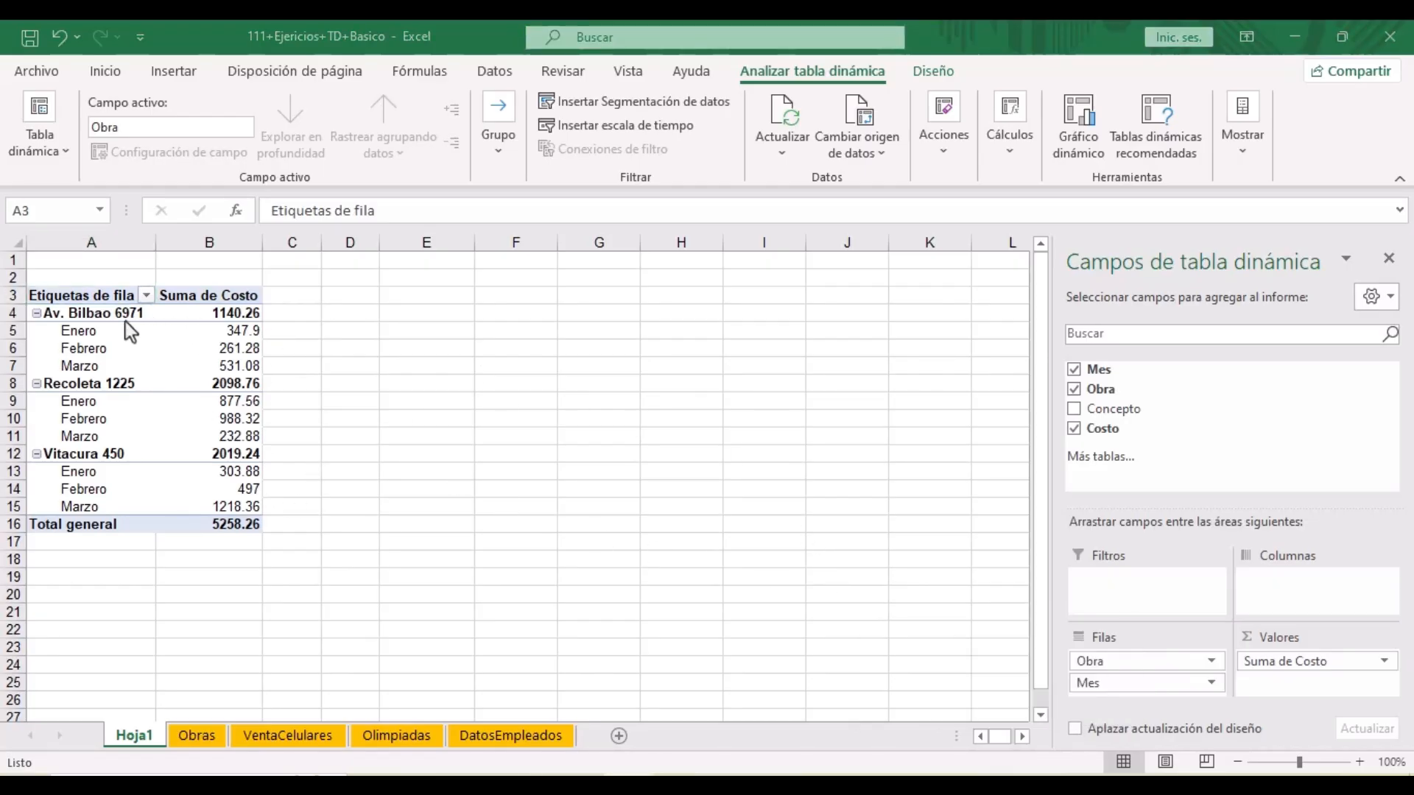
click(107, 316)
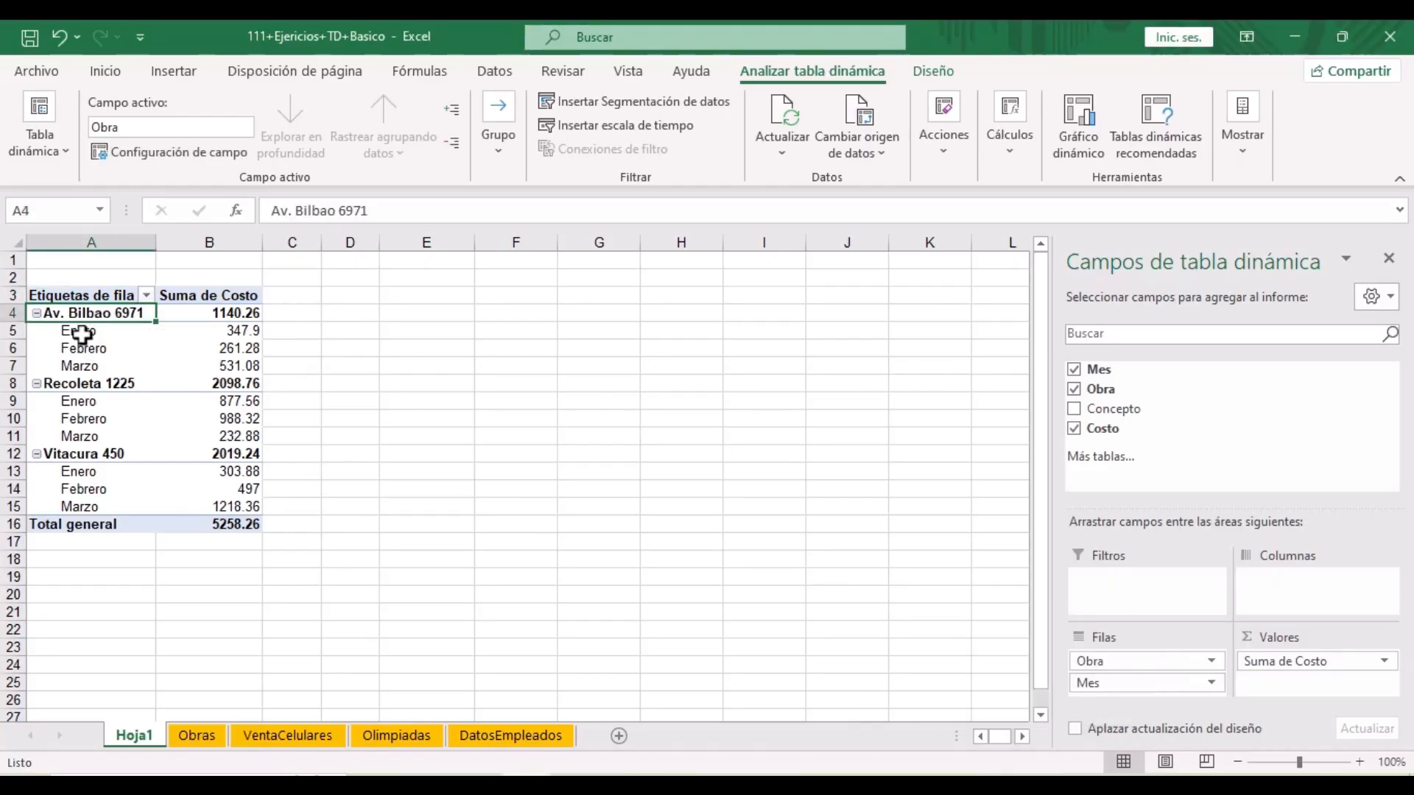
click(80, 336)
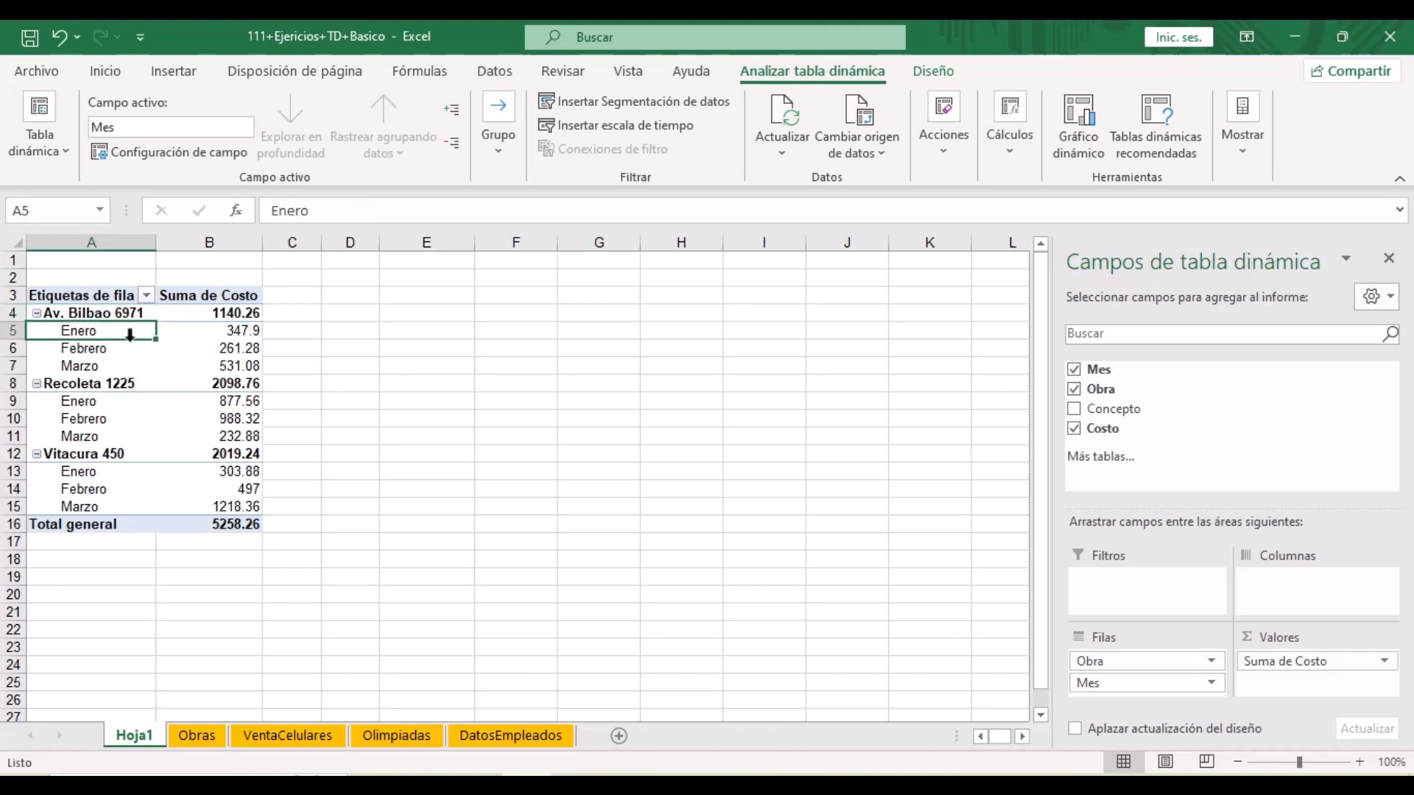
click(109, 352)
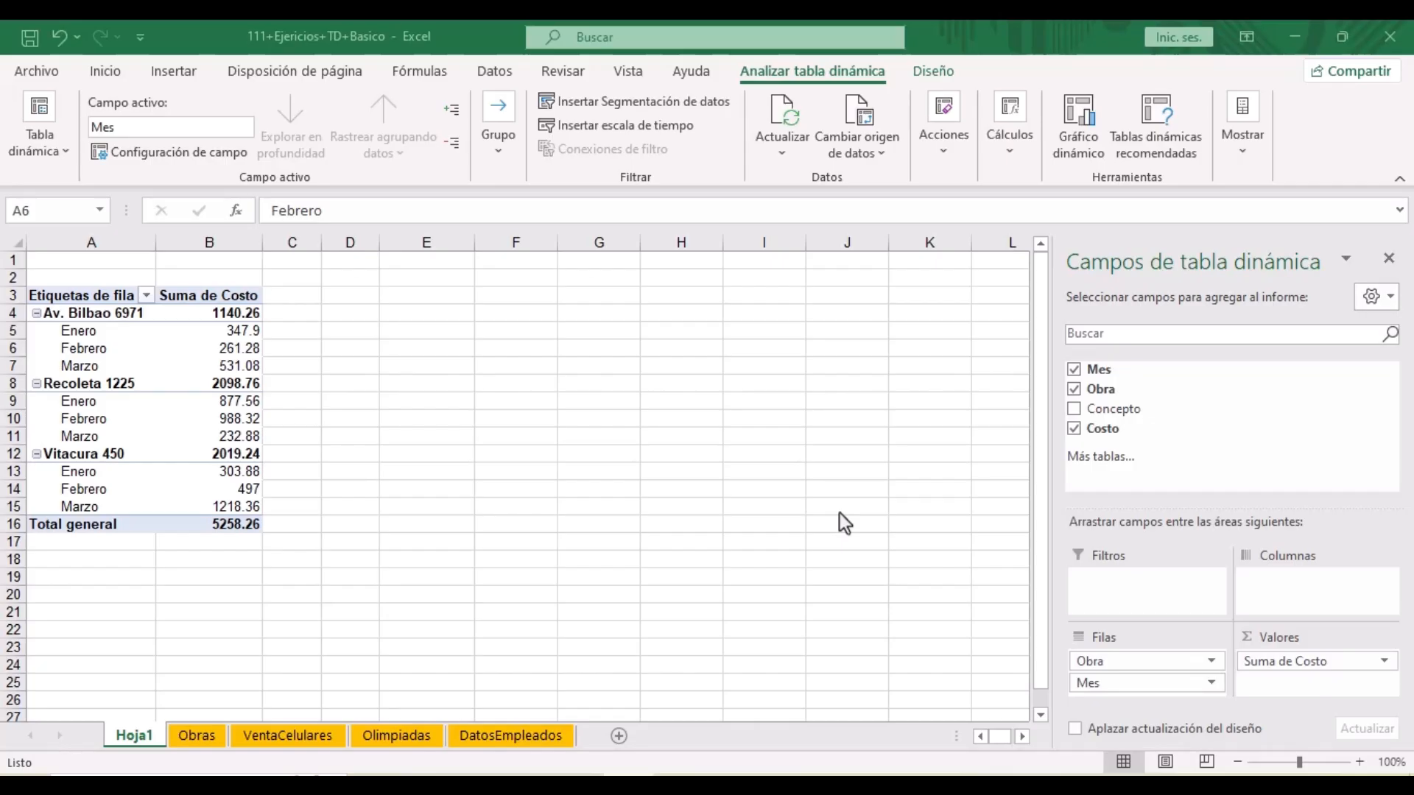
- Add Concepto as a pivot filter showing only Carpinteria and Pintura, totalling 2439.56
click(1112, 409)
drag(1111, 410, 1156, 582)
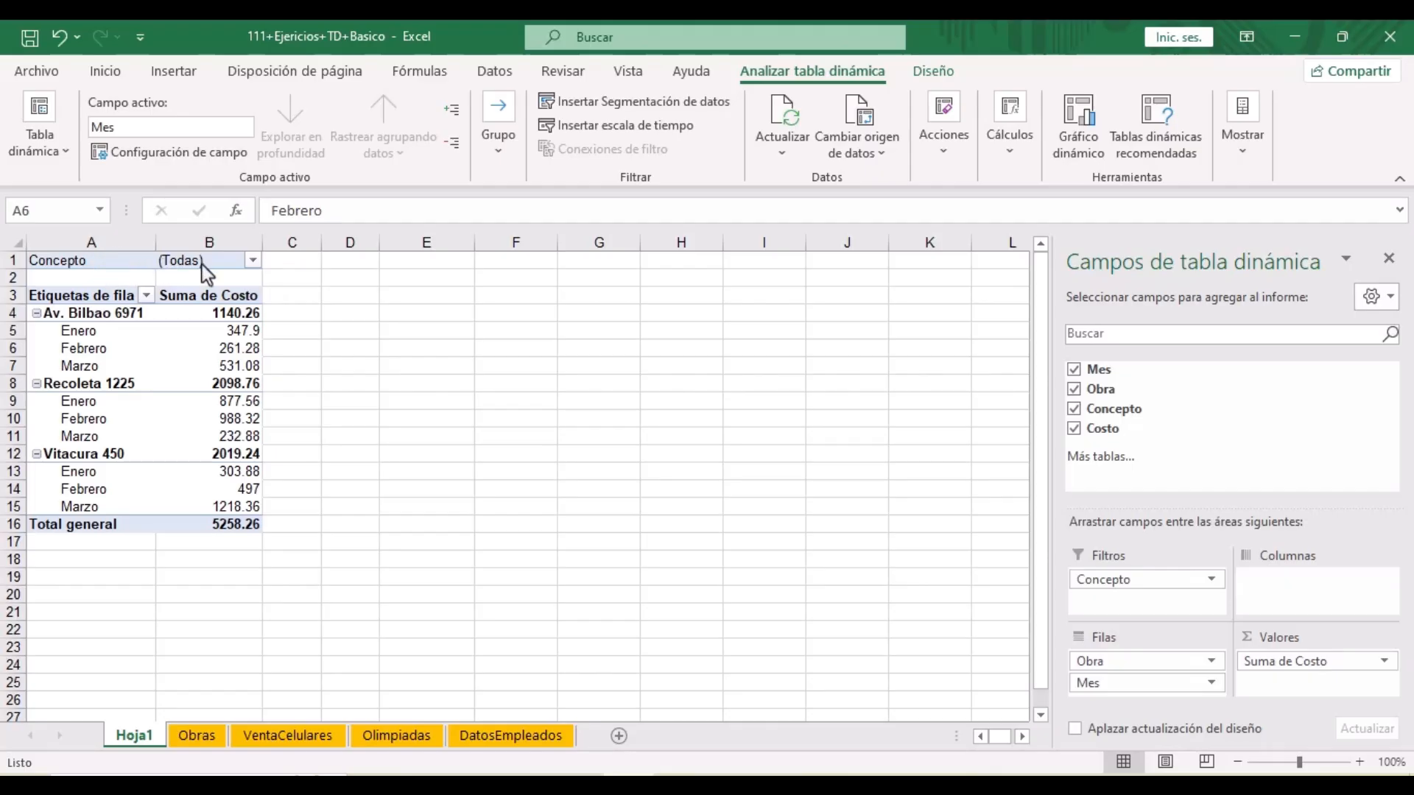
click(253, 261)
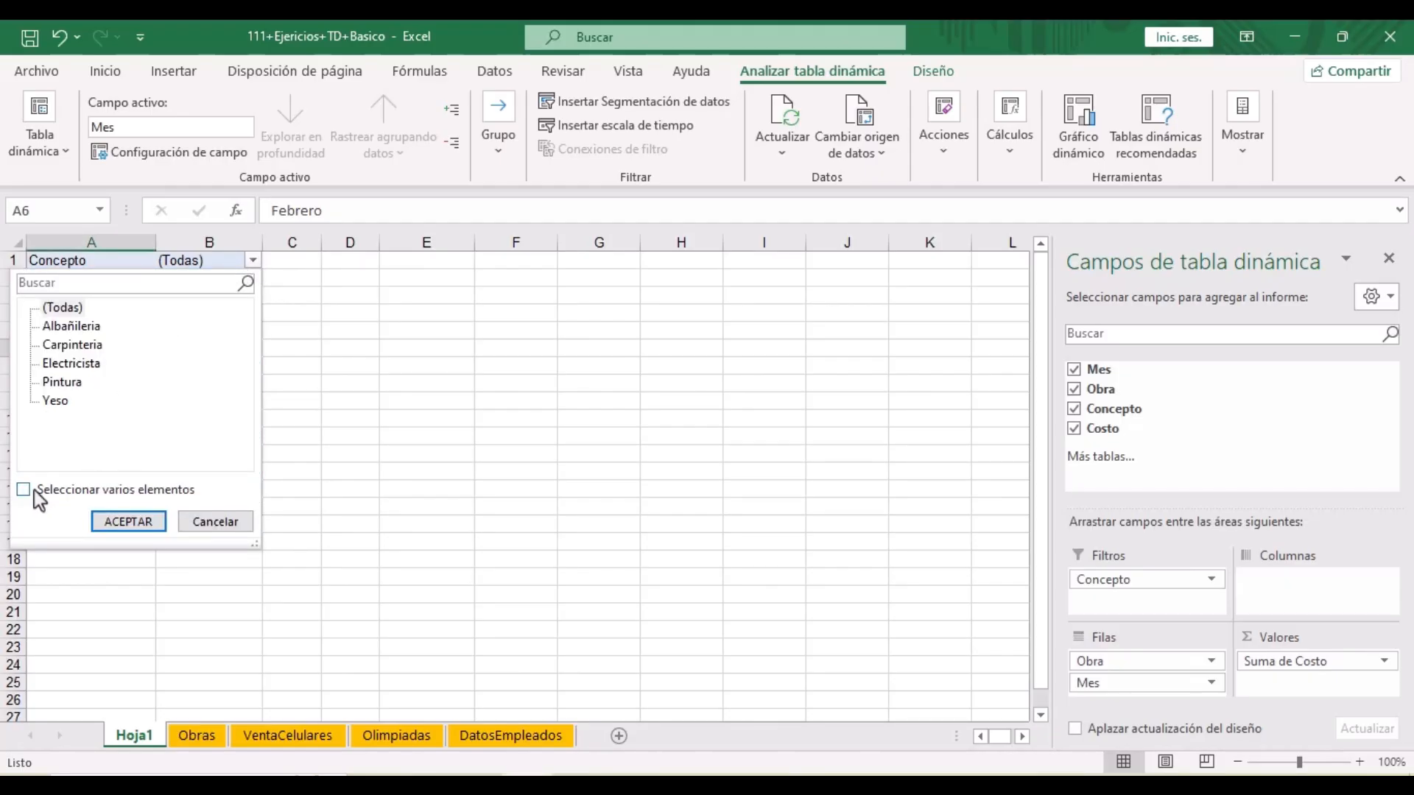
click(23, 491)
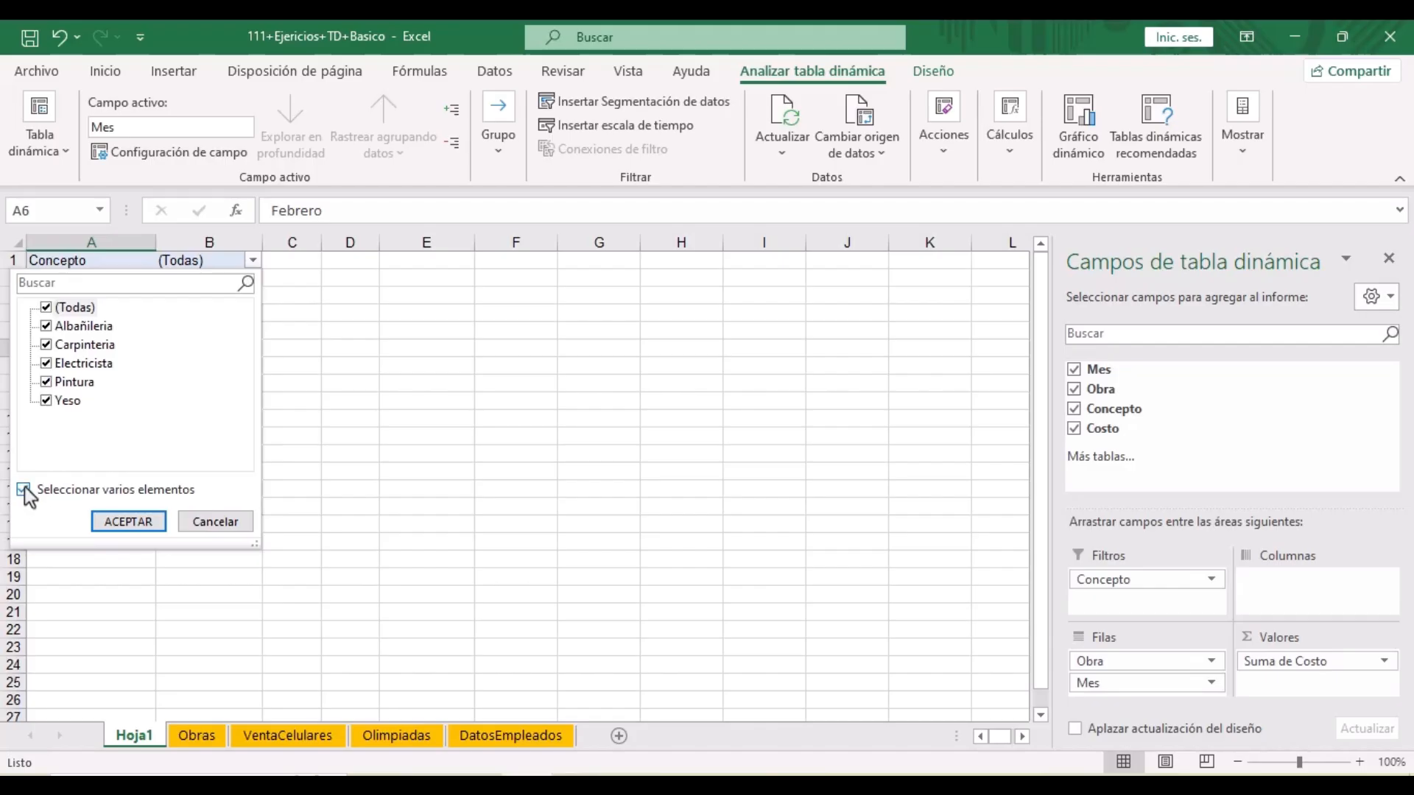
click(46, 308)
click(47, 308)
click(47, 308)
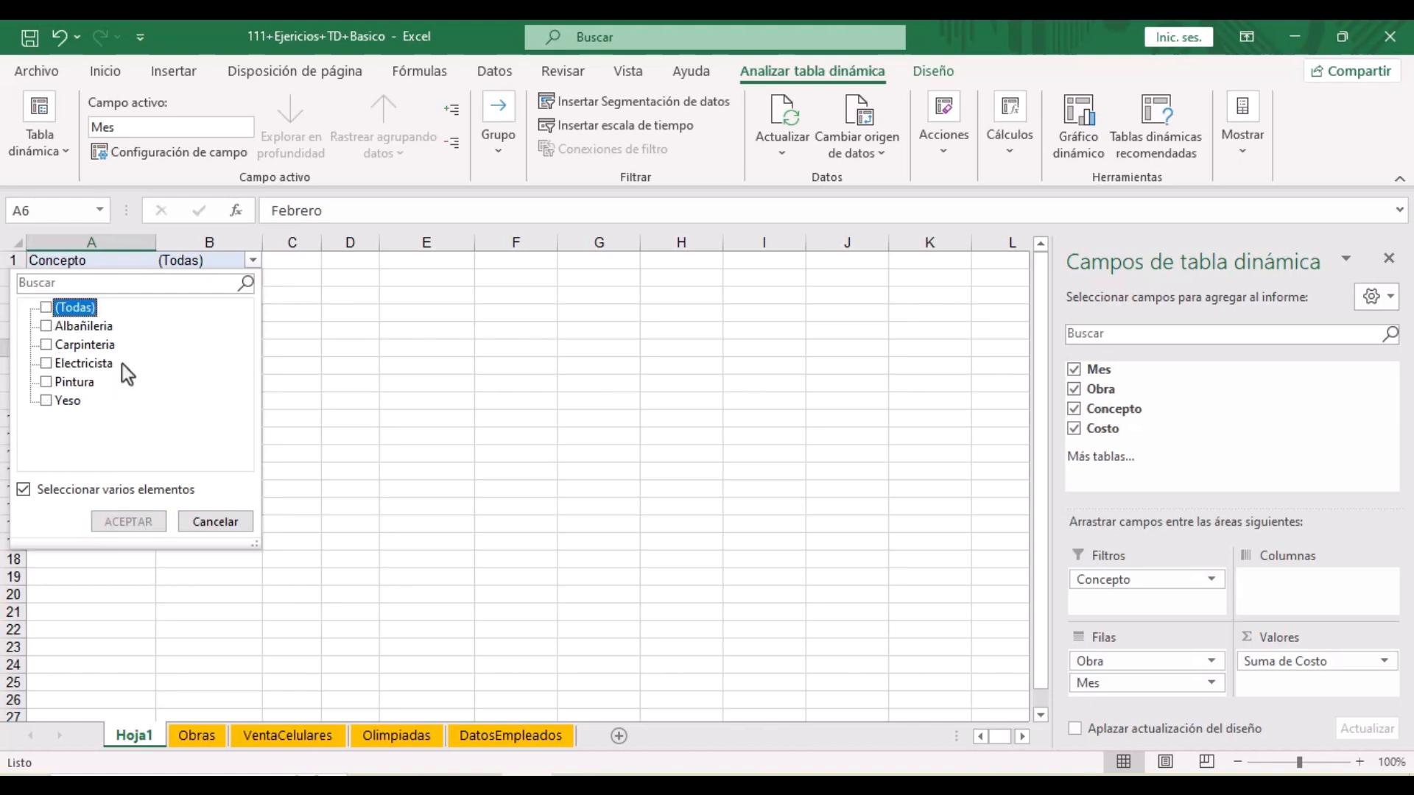
click(47, 346)
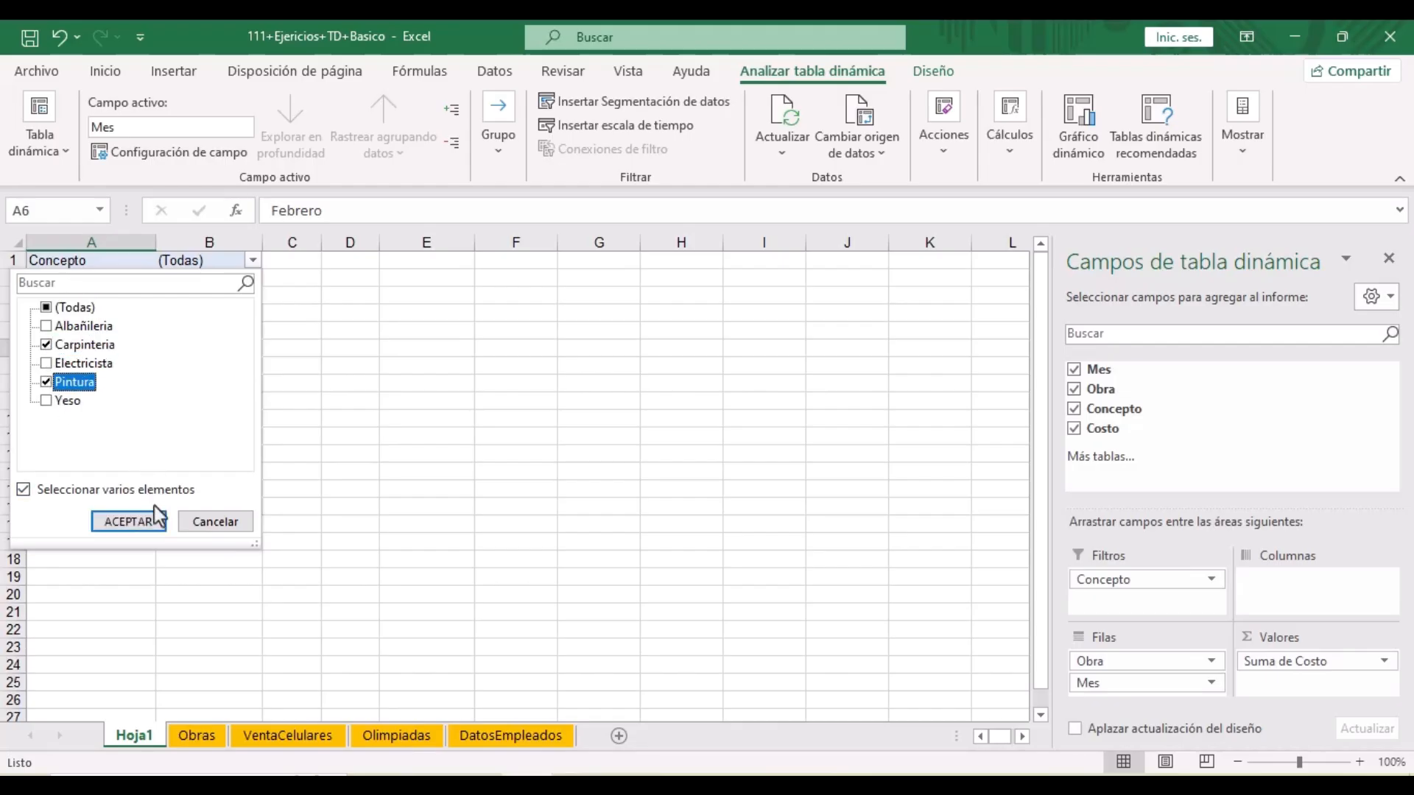
key(Return)
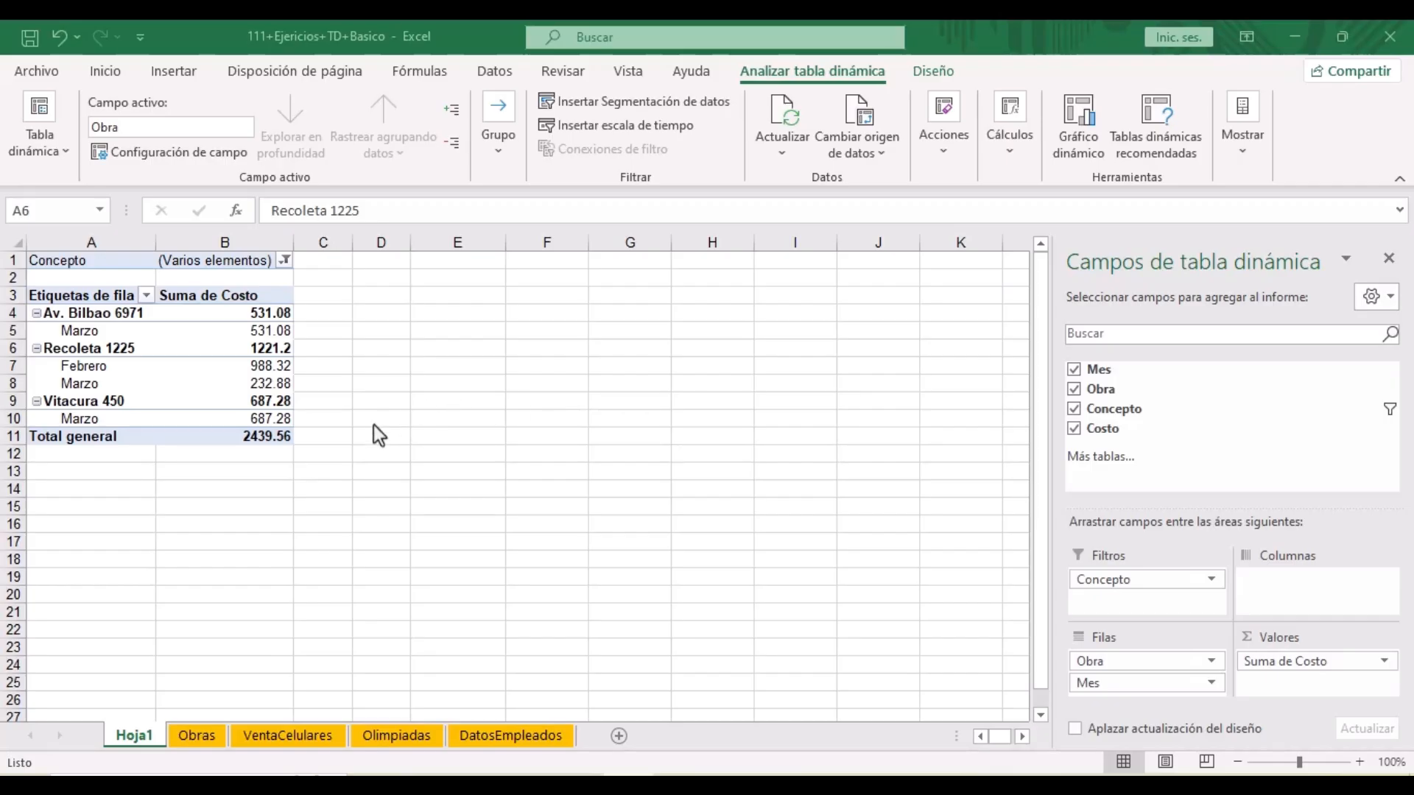
- From the Obras sheet, insert a second pivot table on the new sheet Hoja2
click(190, 736)
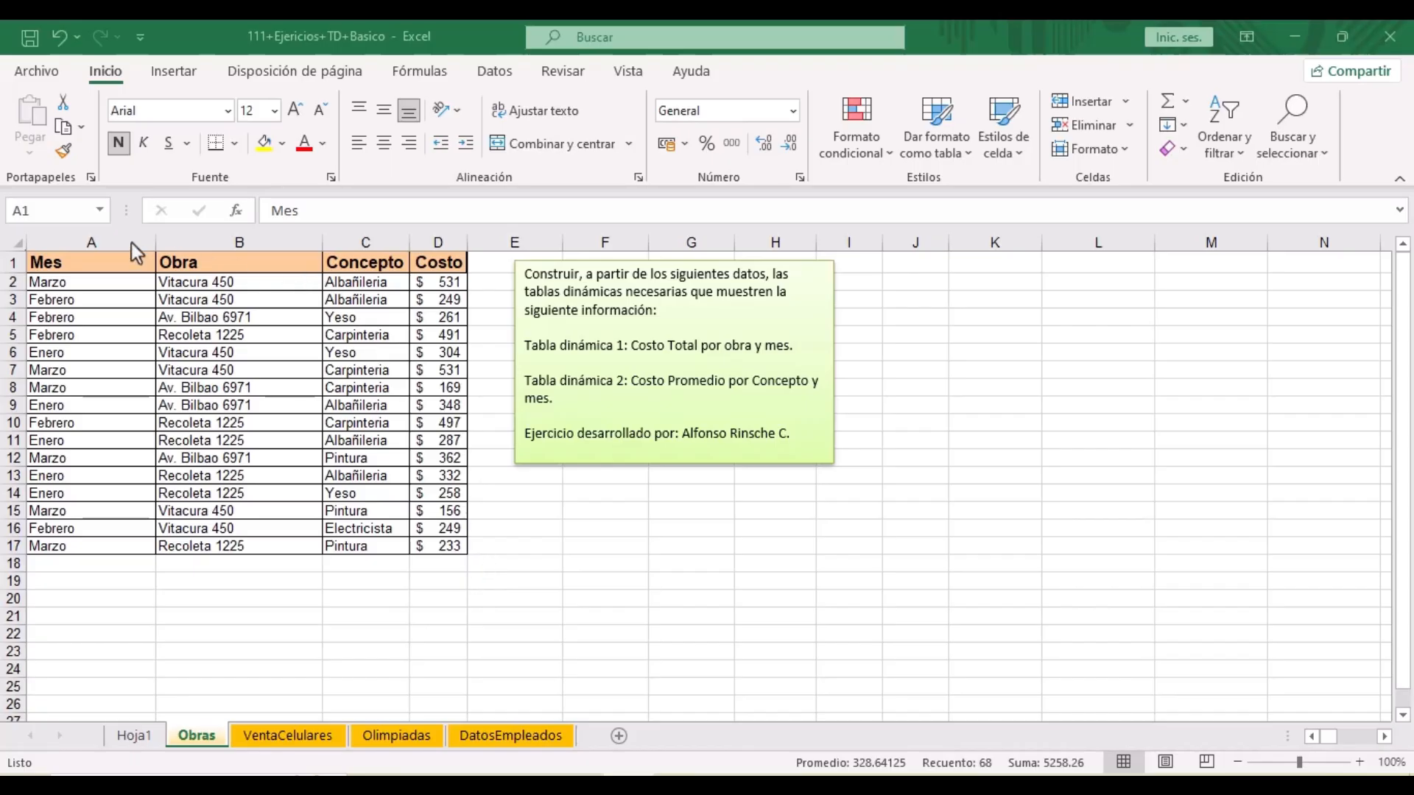
click(59, 263)
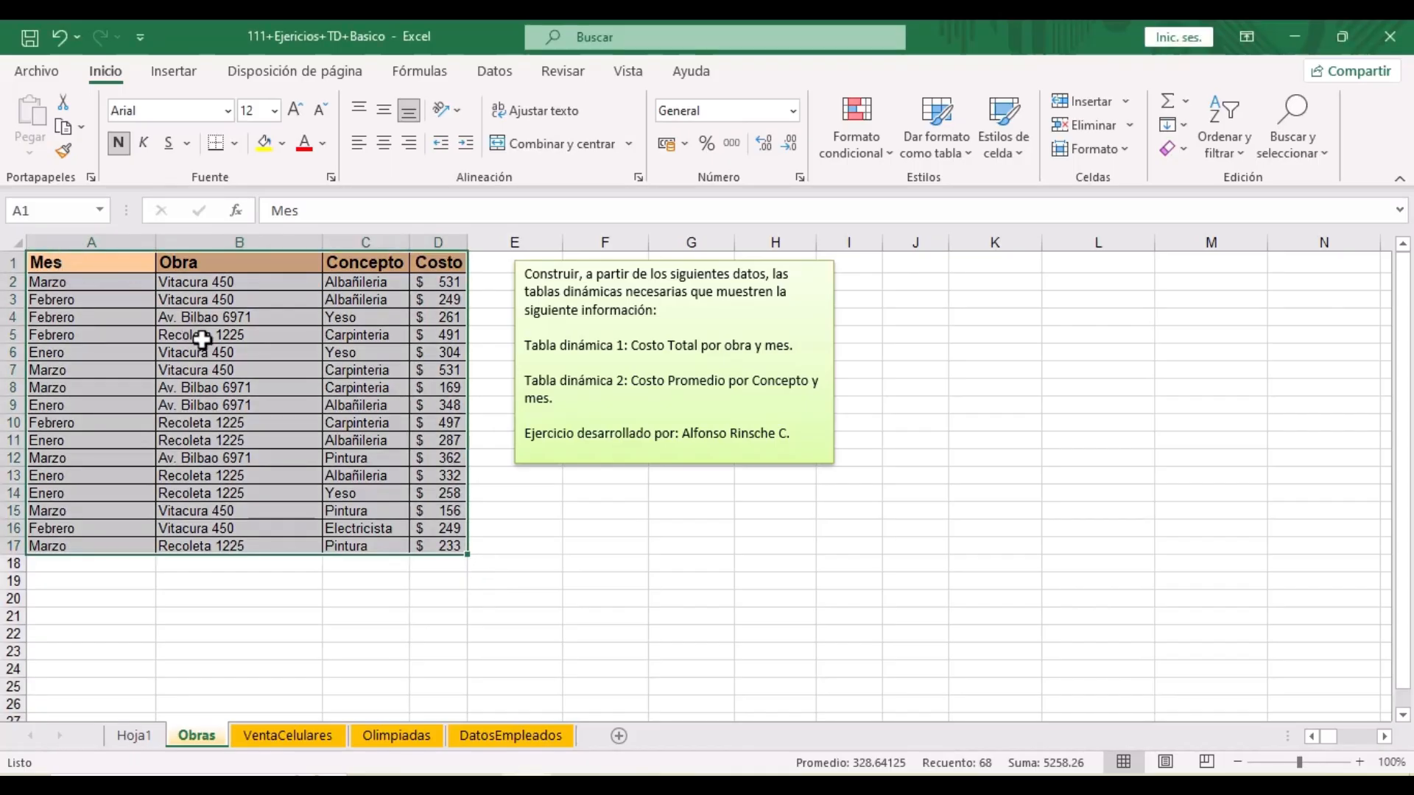
click(158, 70)
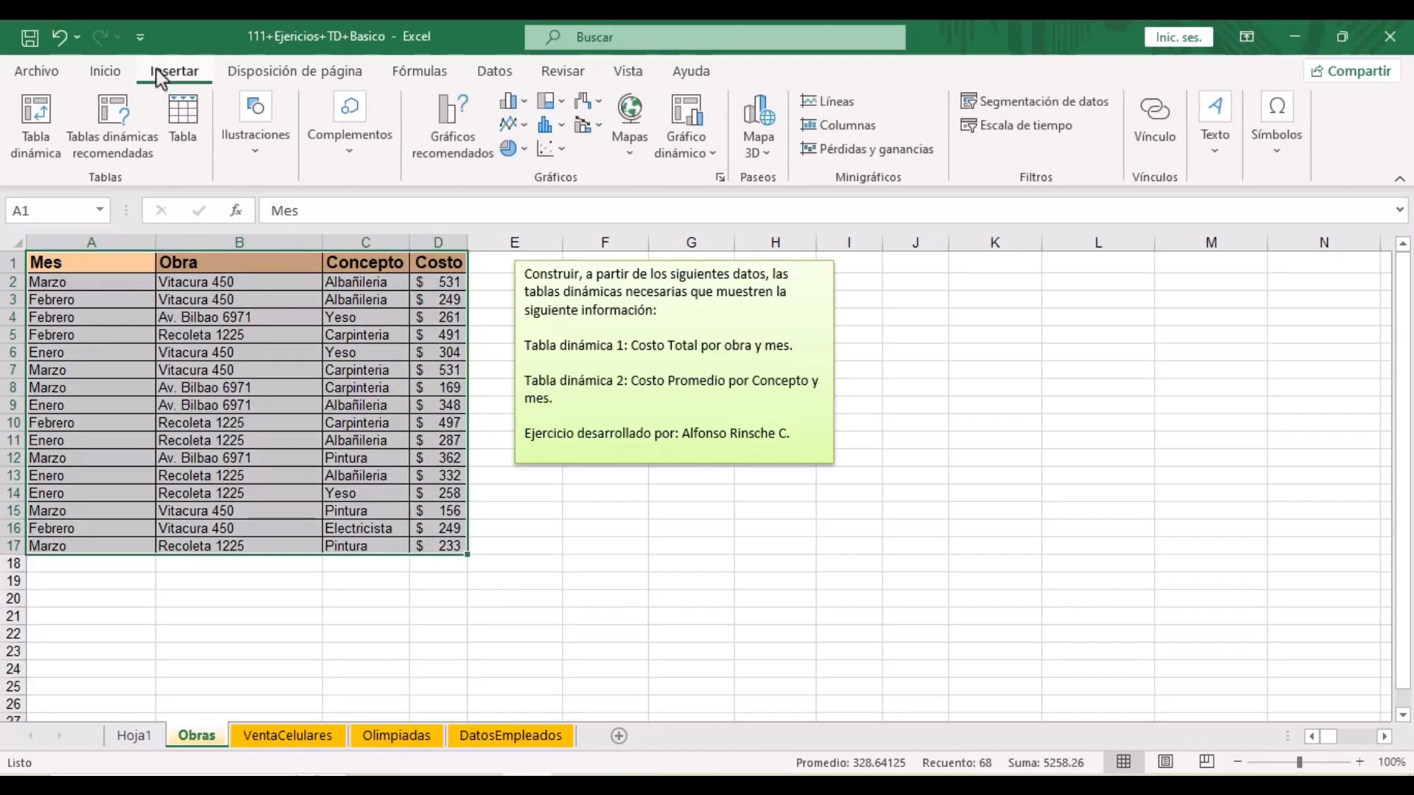
click(48, 137)
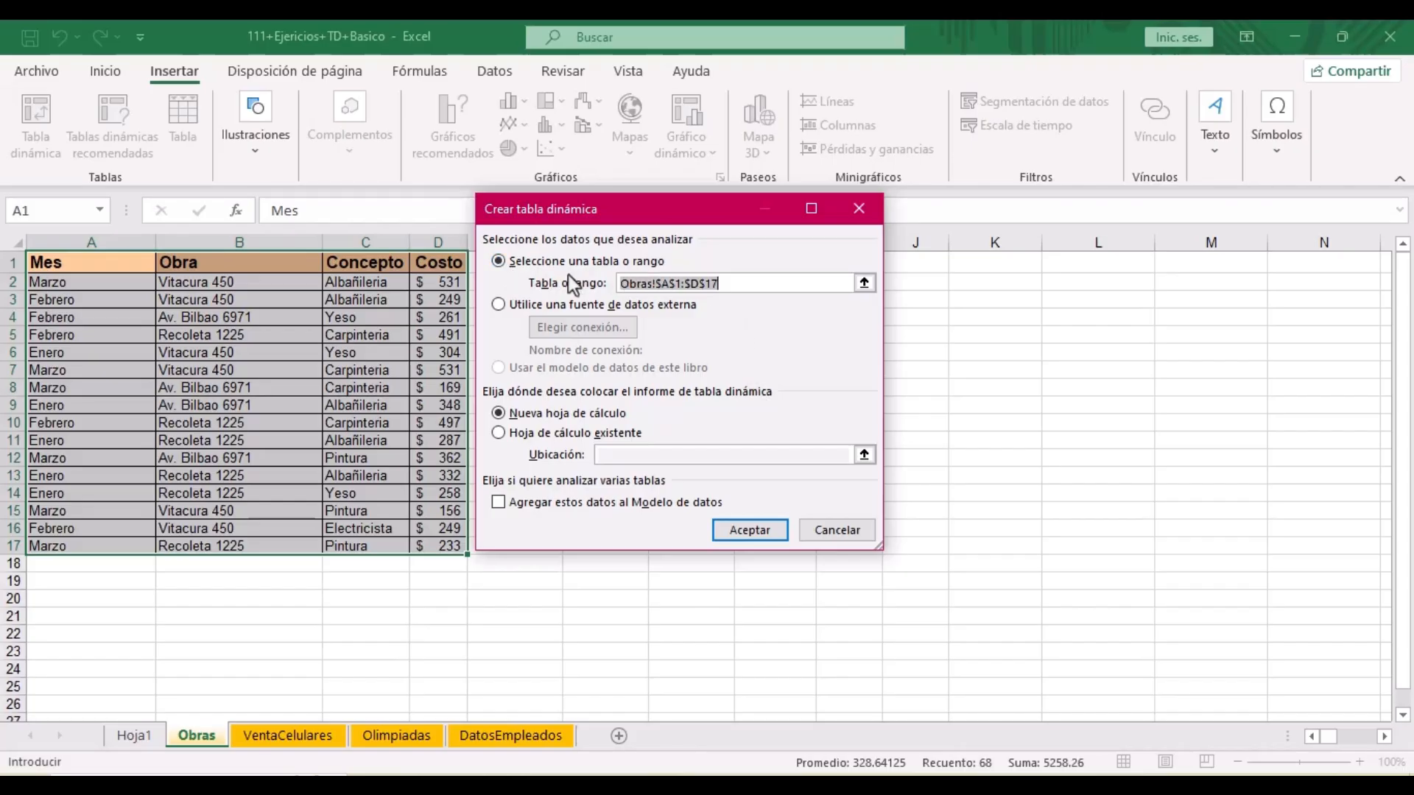
click(771, 528)
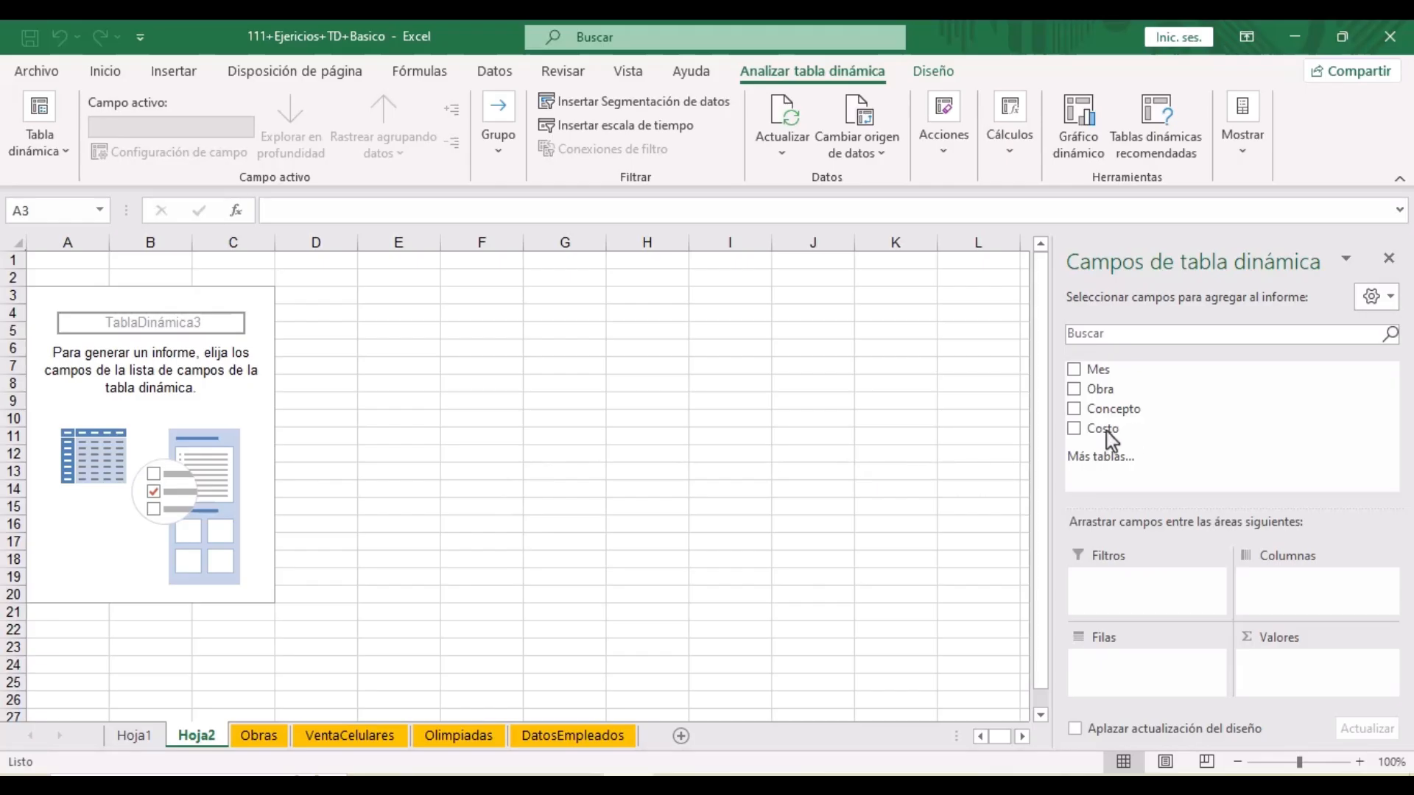
- Sum Costo in Valores, with Concepto as rows and Mes nested beneath each Concepto
drag(1116, 433, 1292, 667)
key(alt+Tab)
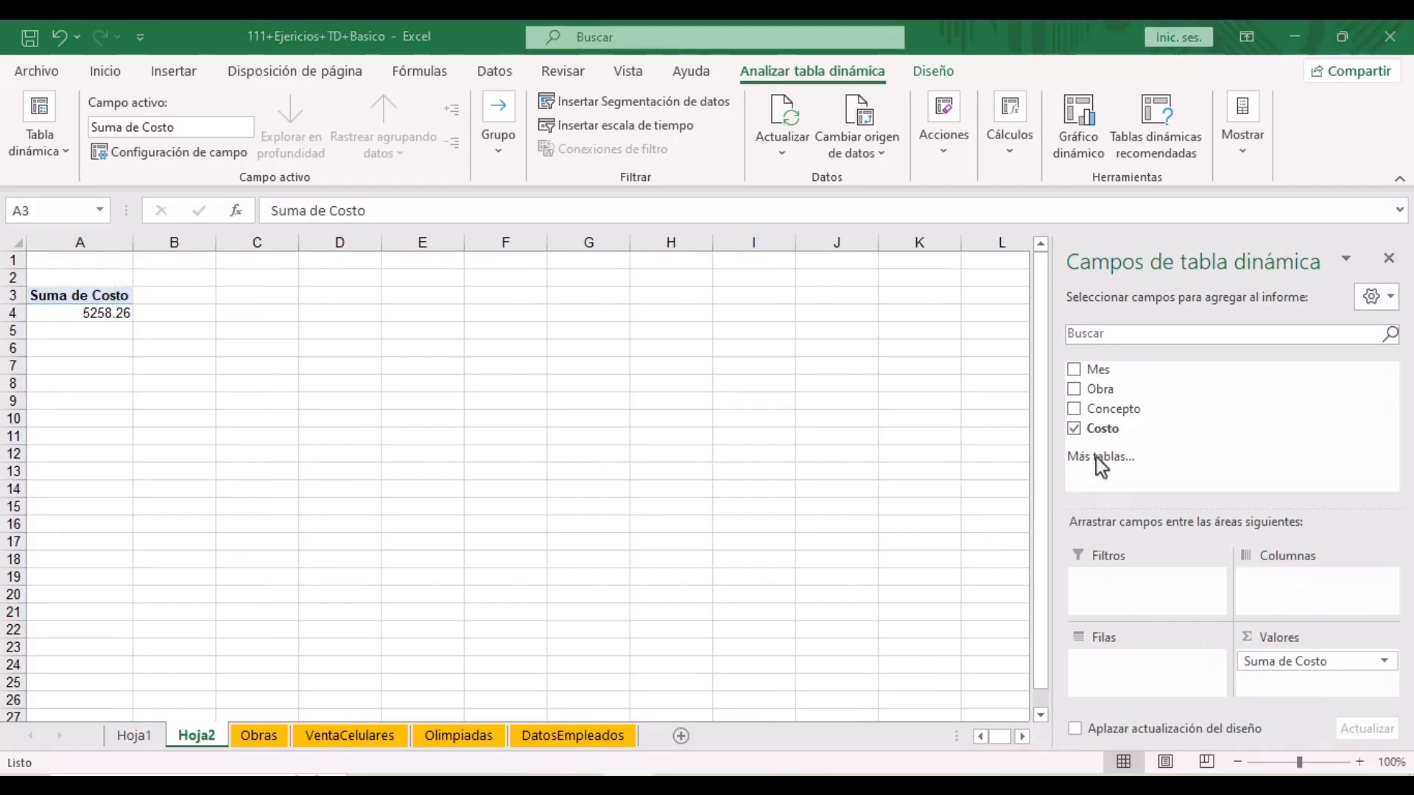
drag(1122, 410, 1117, 663)
drag(1108, 370, 1130, 685)
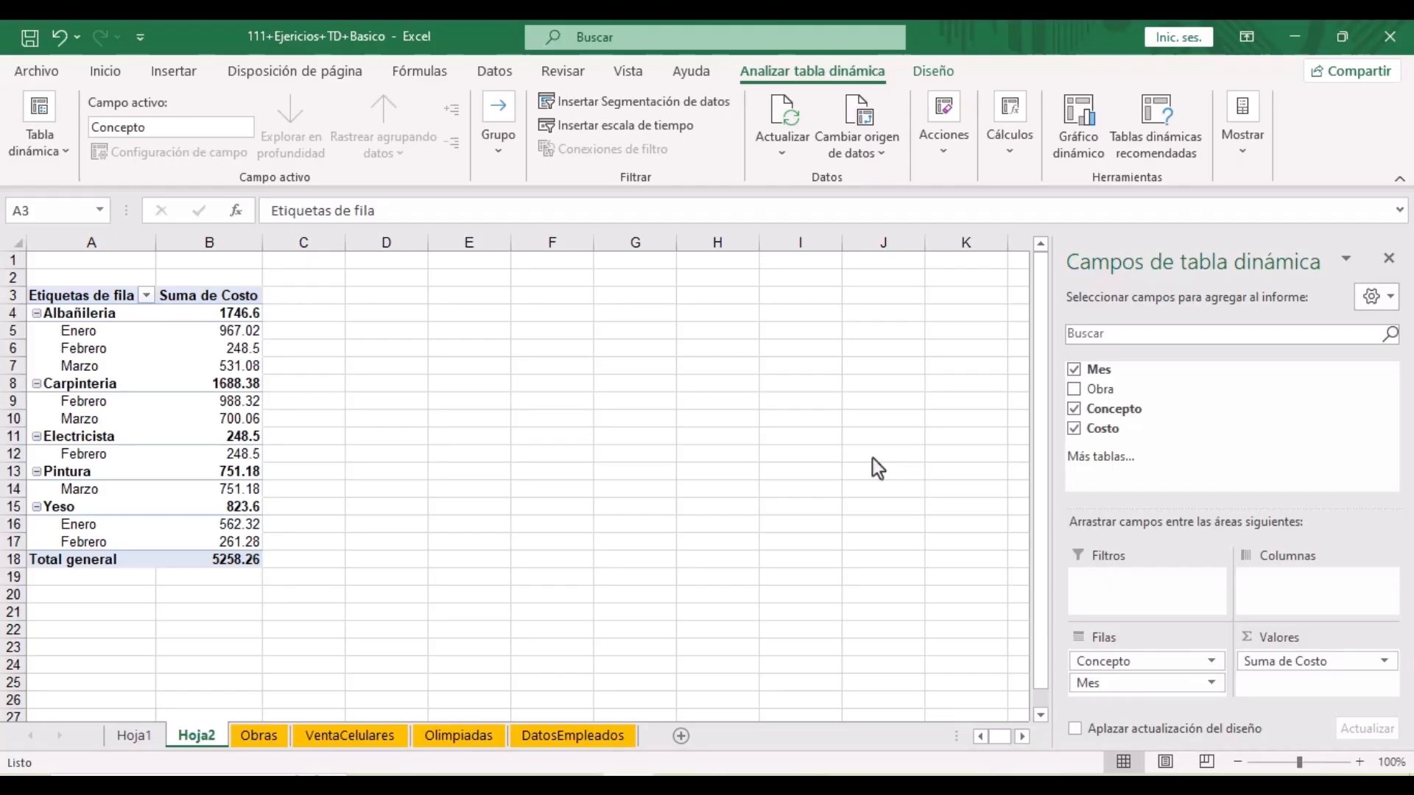
- Change the Costo value field from Suma to Promedio, giving an overall average of 328.64125
click(1288, 661)
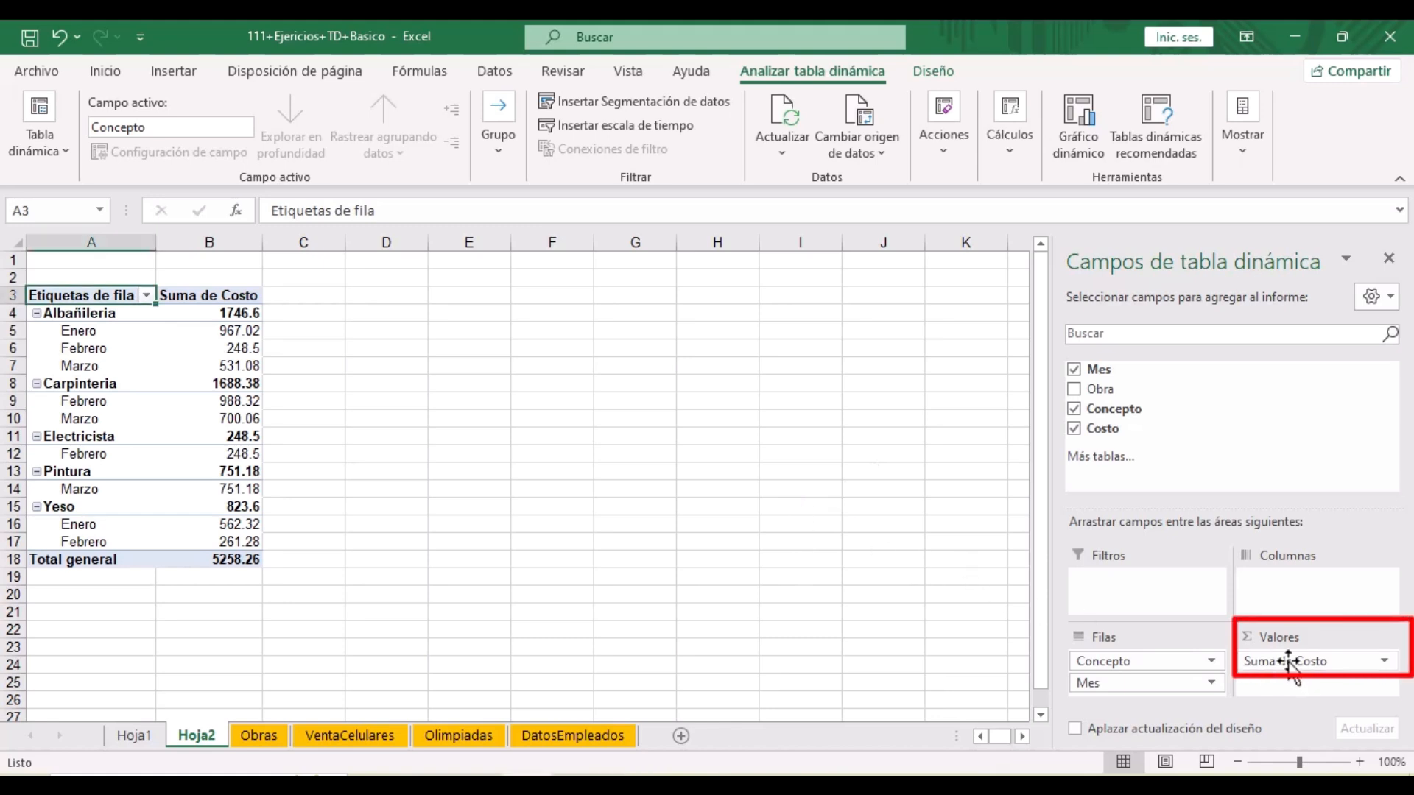
click(1288, 661)
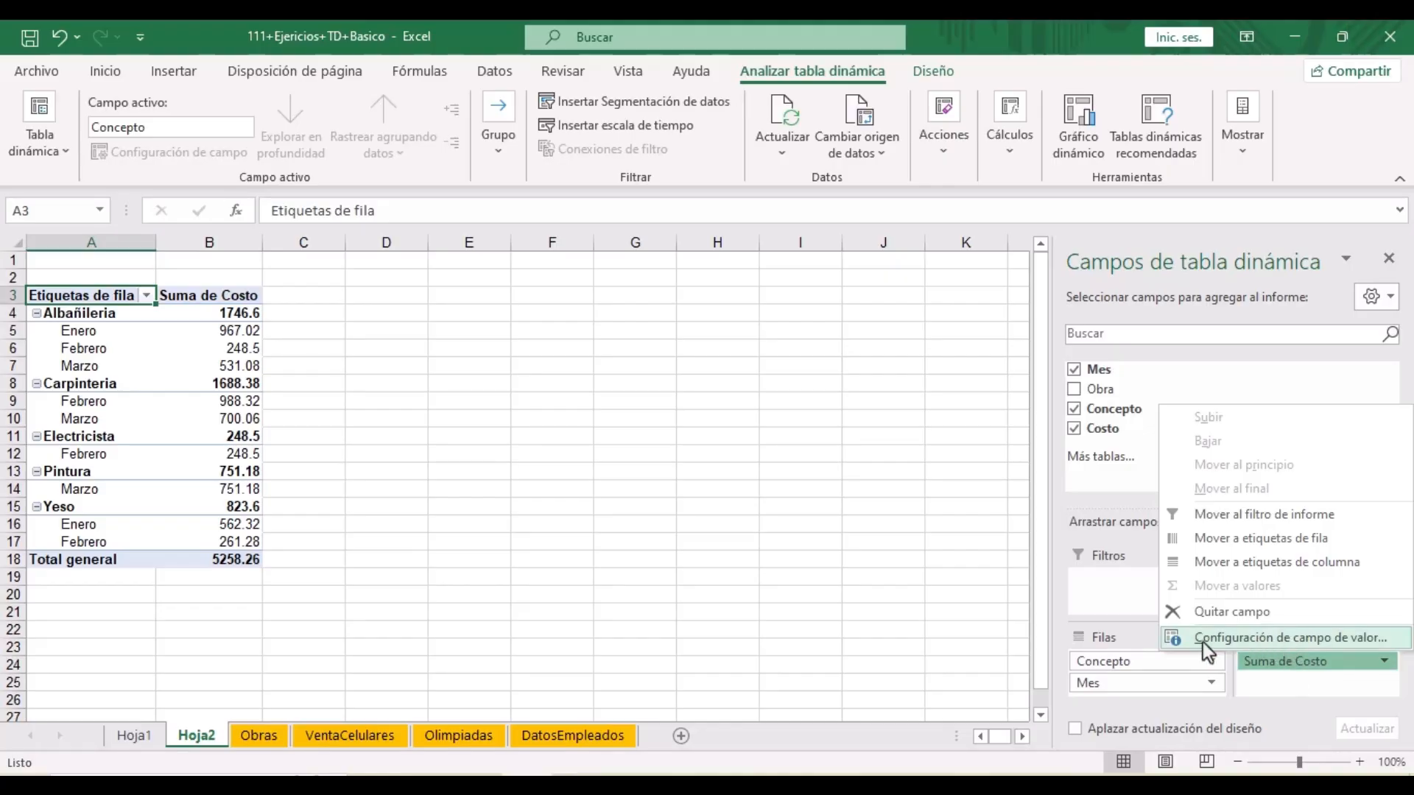
click(1357, 638)
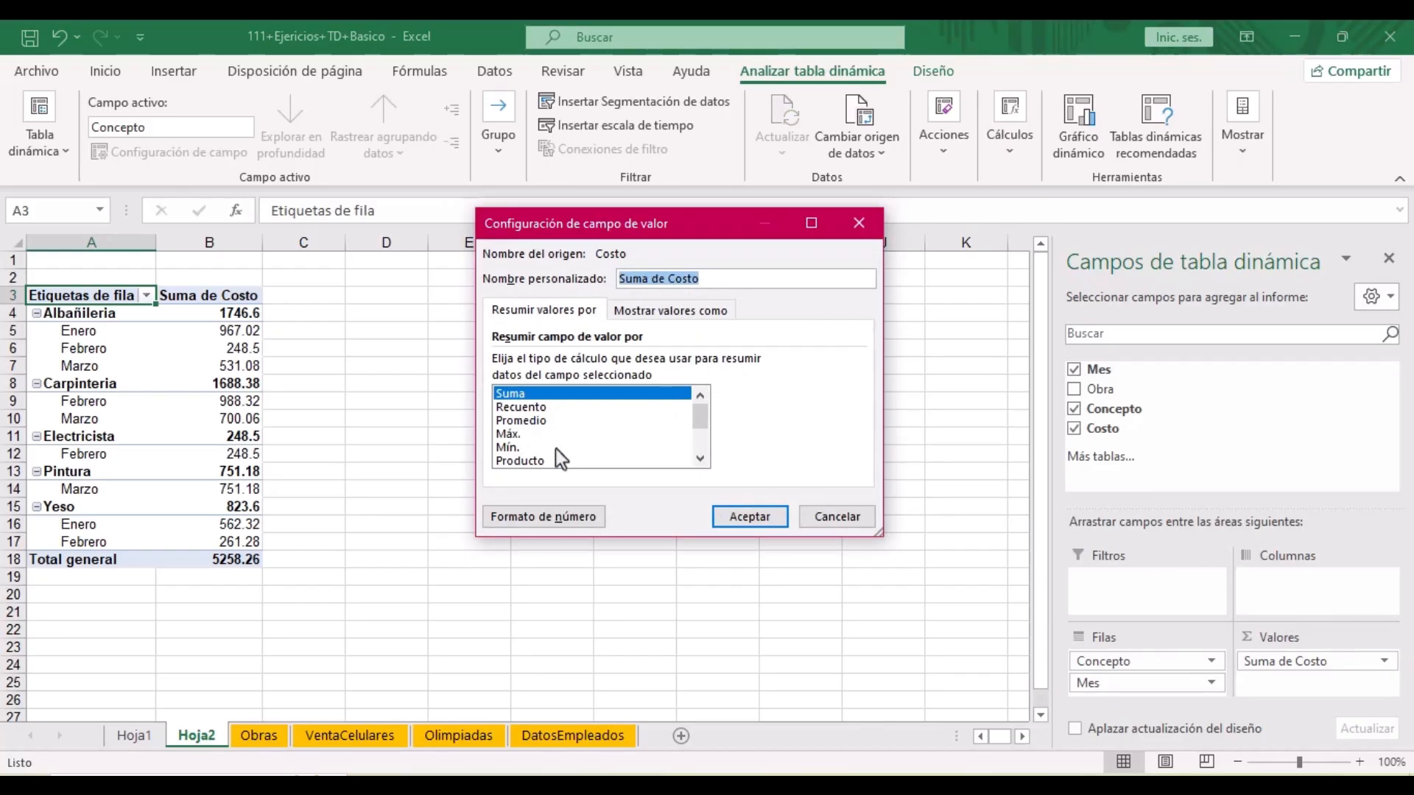
click(550, 519)
scroll(615, 420, down, 2)
click(520, 434)
scroll(520, 436, up, 2)
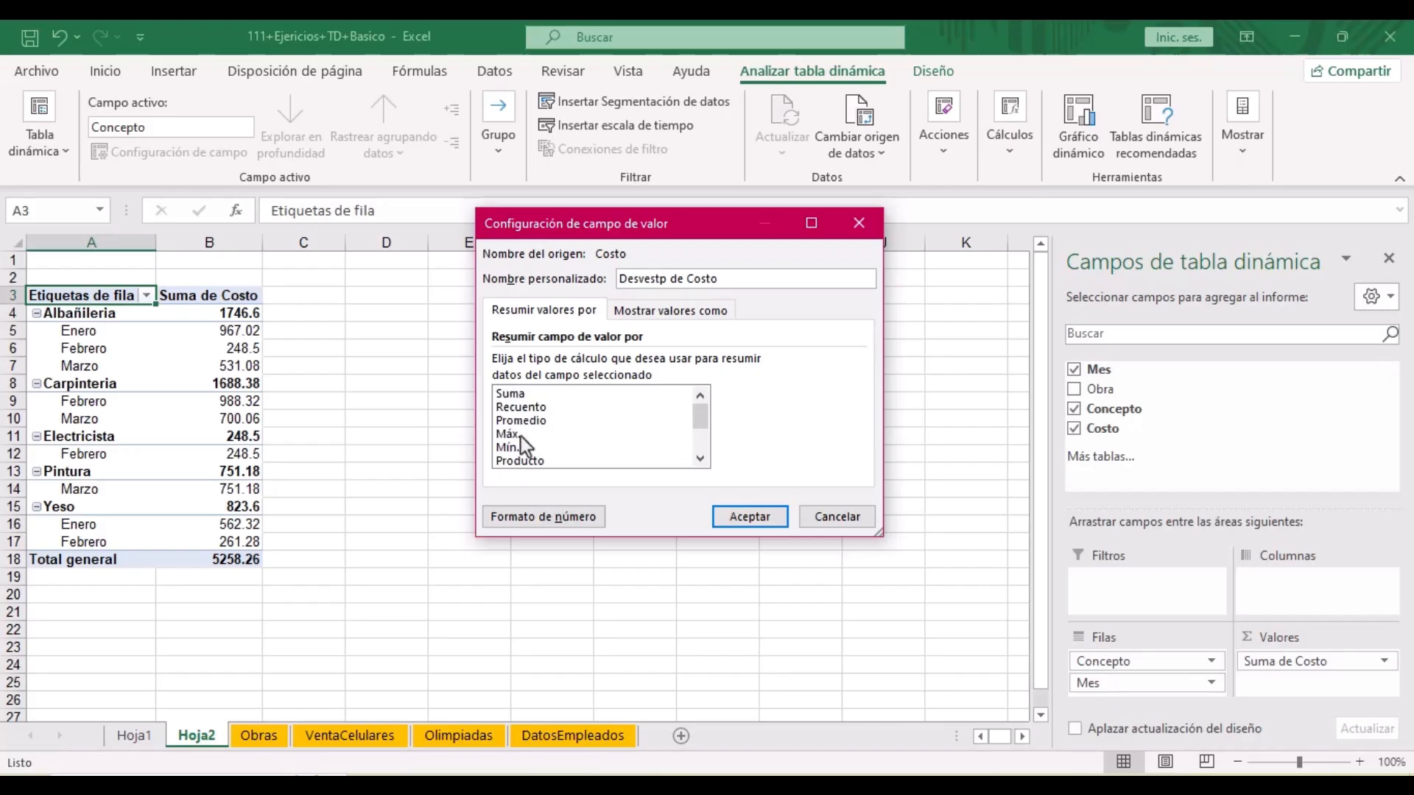
scroll(522, 435, down, 2)
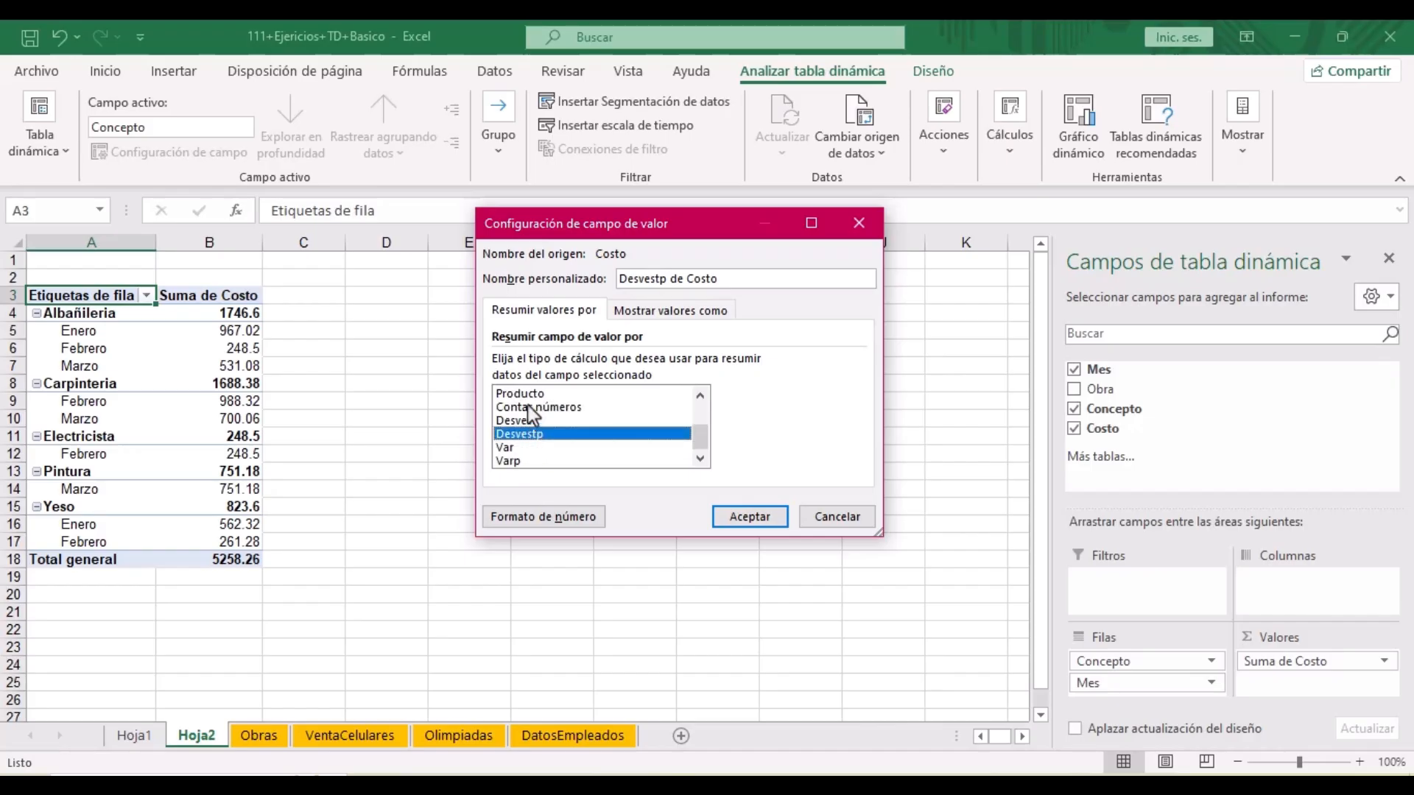
scroll(528, 409, up, 2)
click(536, 421)
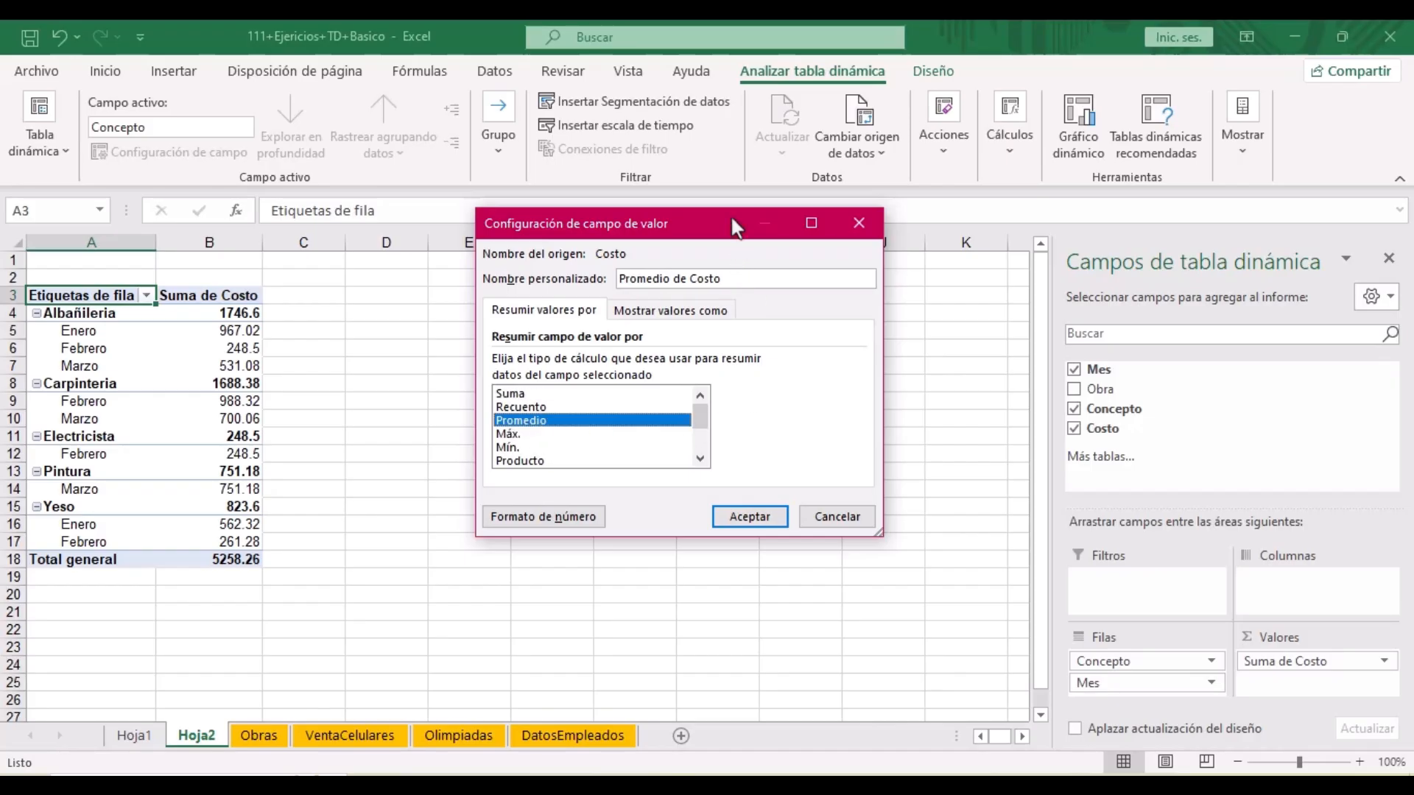
drag(733, 221, 740, 149)
click(763, 445)
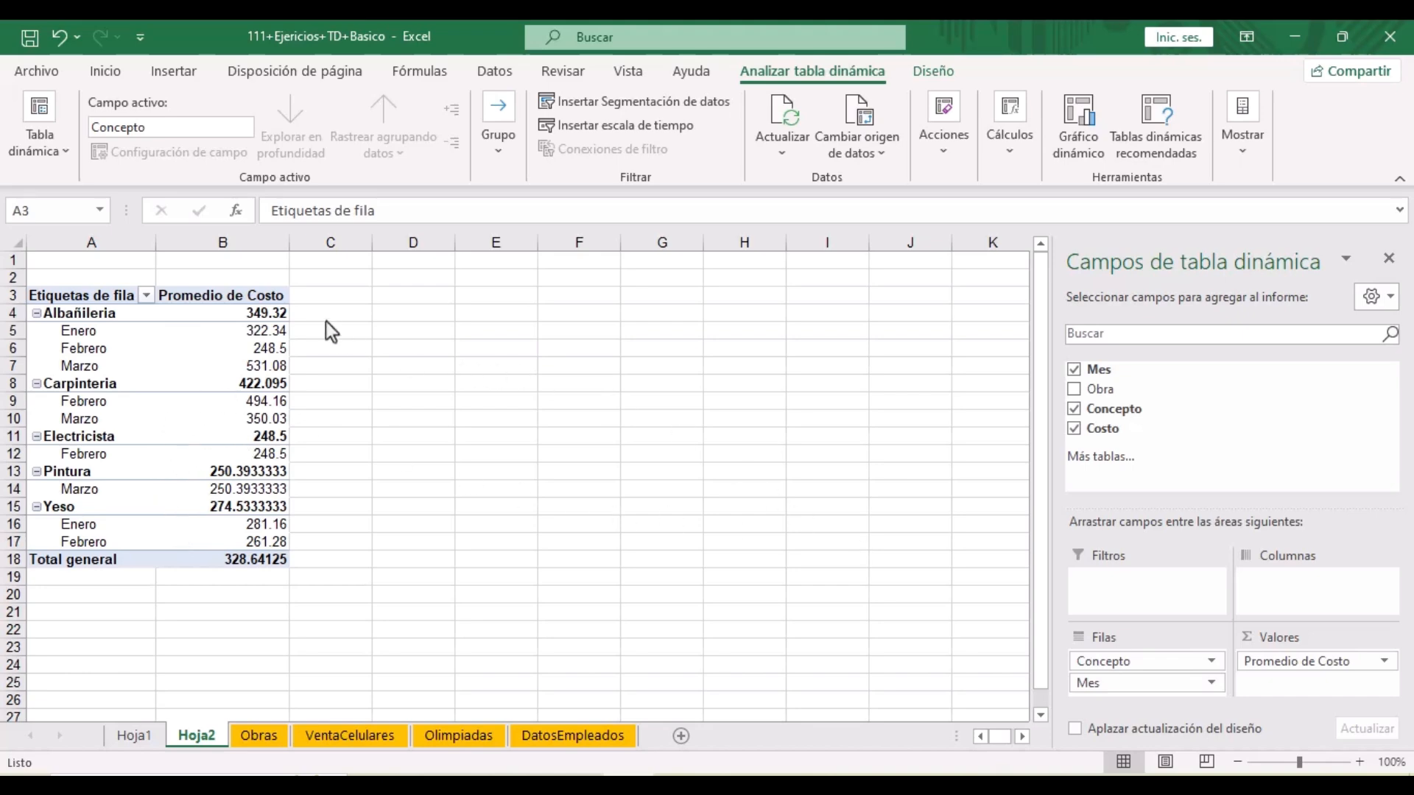
- Select A1:D17 on the Obras sheet and start a Gráfico dinámico y tabla dinámica
key(ctrl+Page_Down)
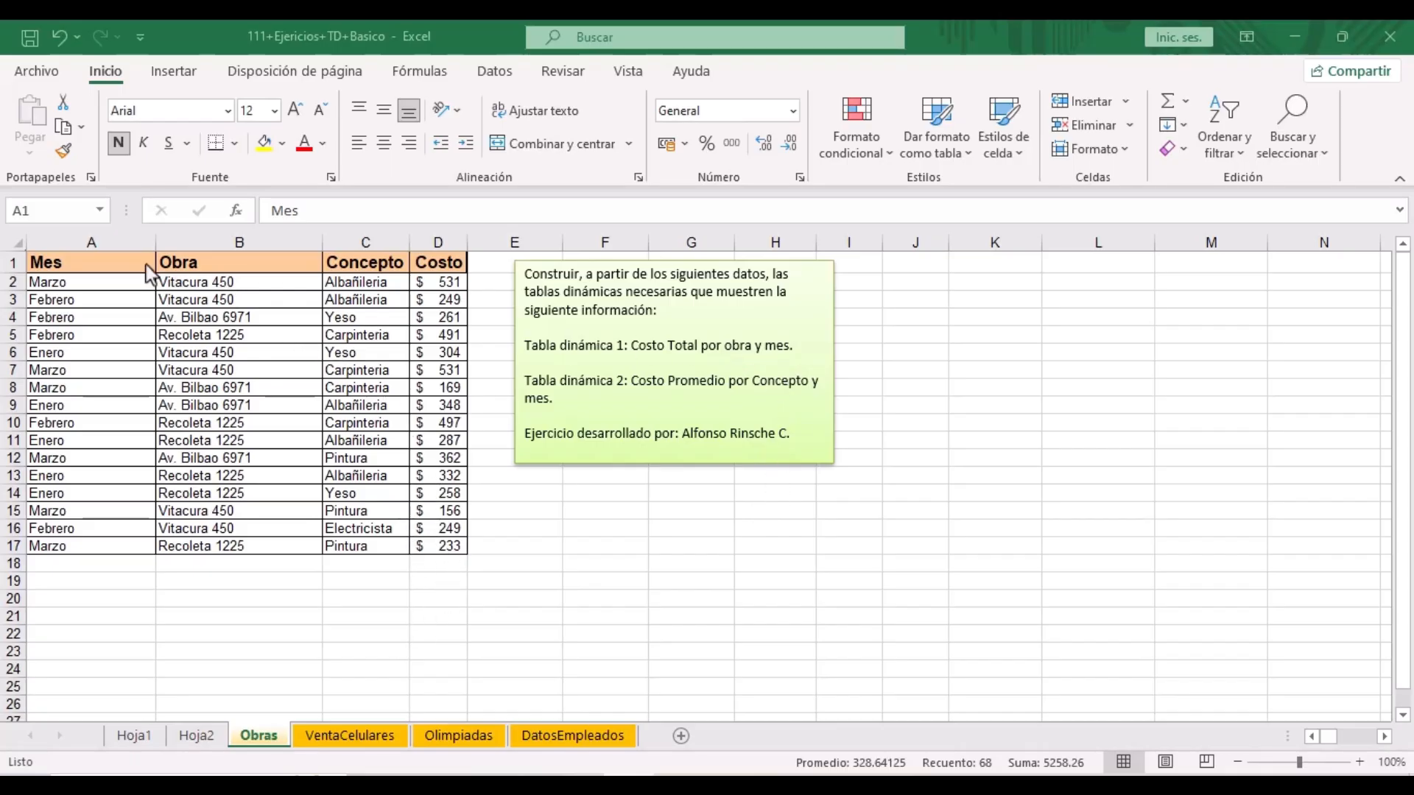
key(ctrl+e)
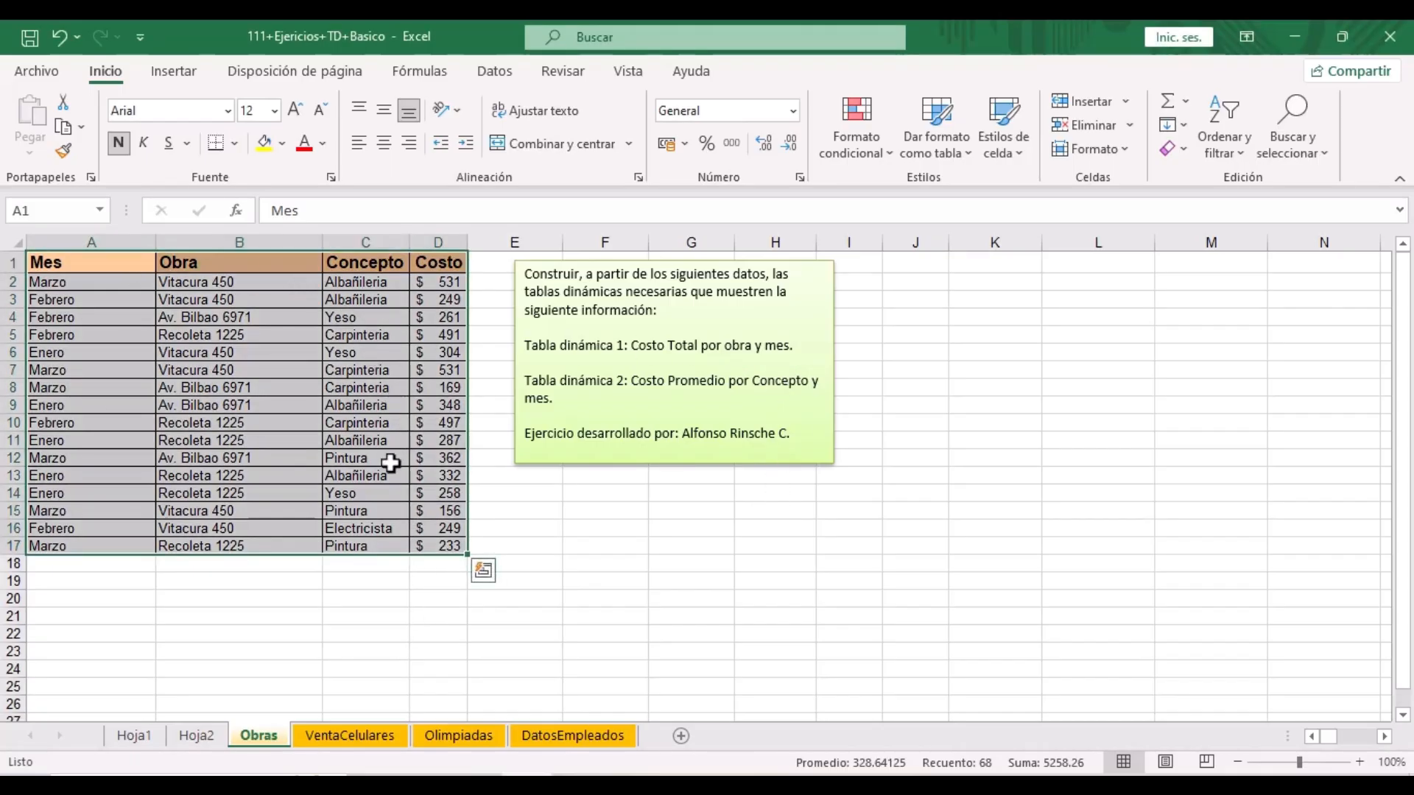
click(181, 73)
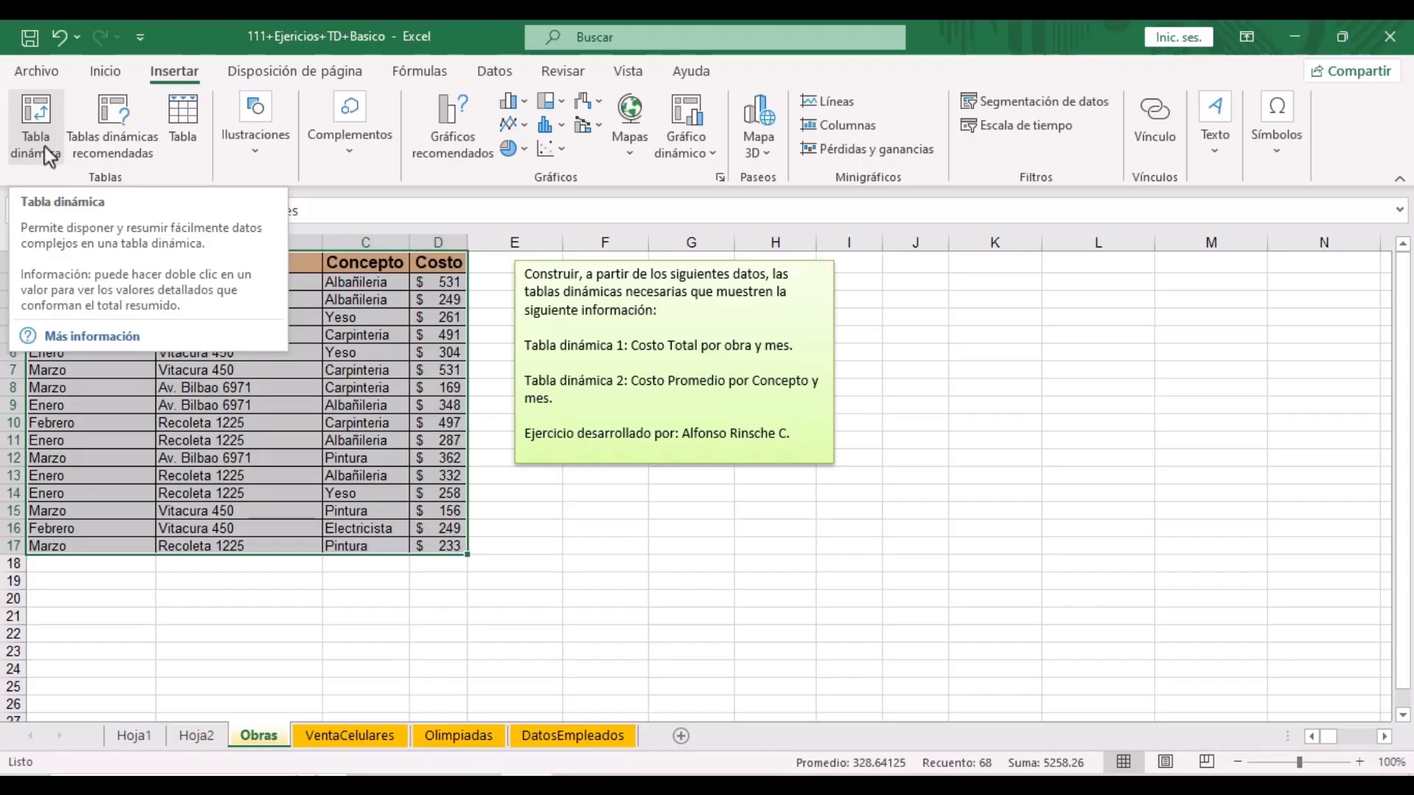
mouse_move(645, 86)
mouse_down()
mouse_move(714, 177)
mouse_move(646, 85)
mouse_up()
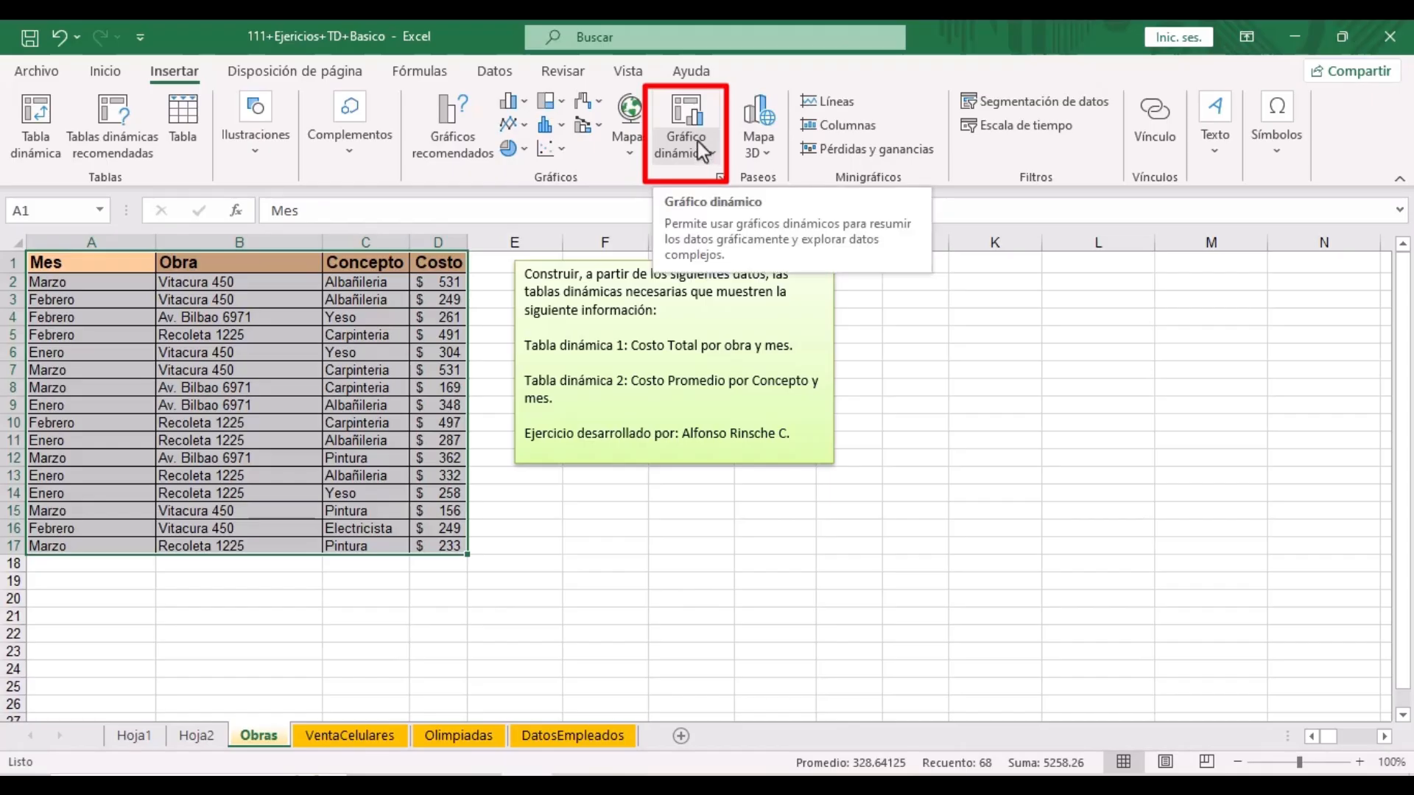
click(704, 152)
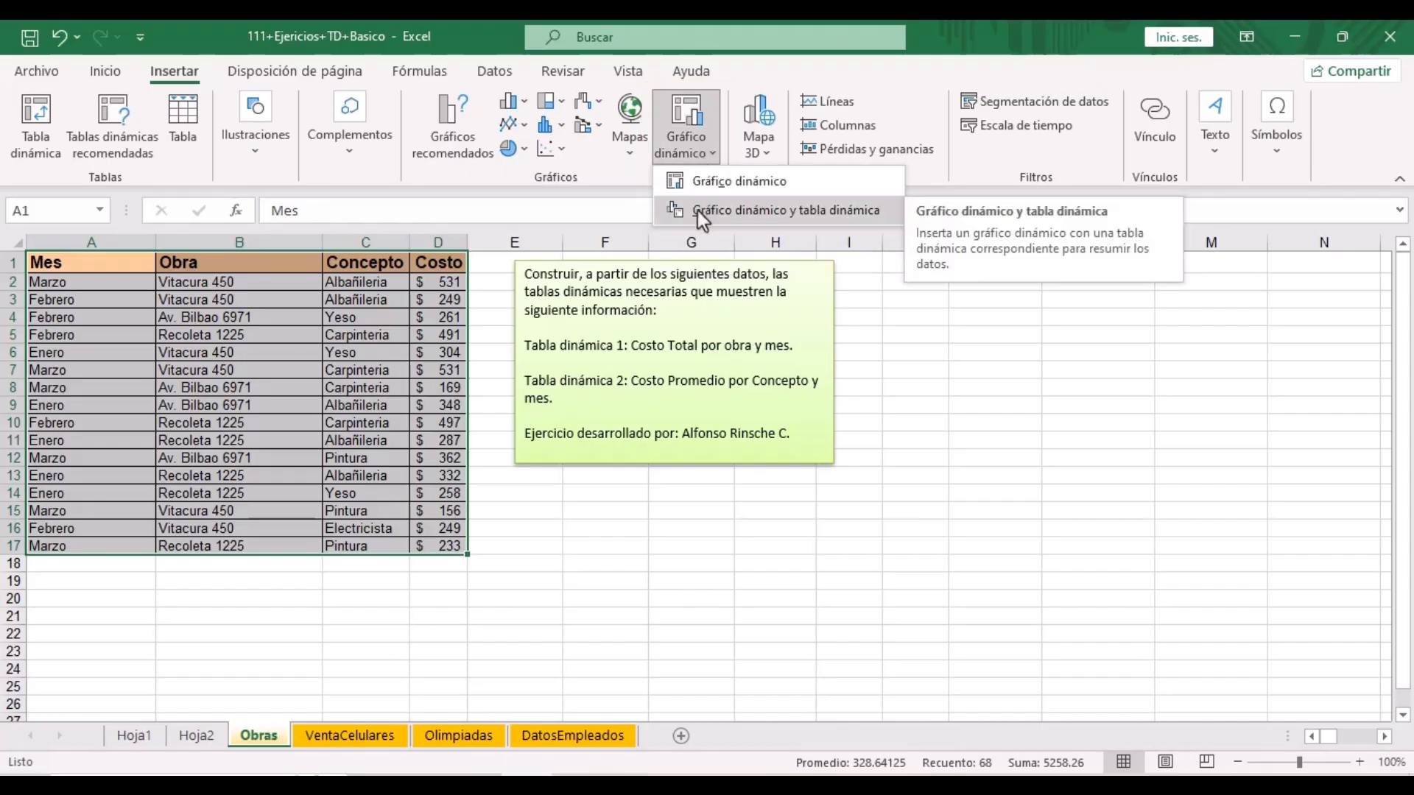
click(833, 214)
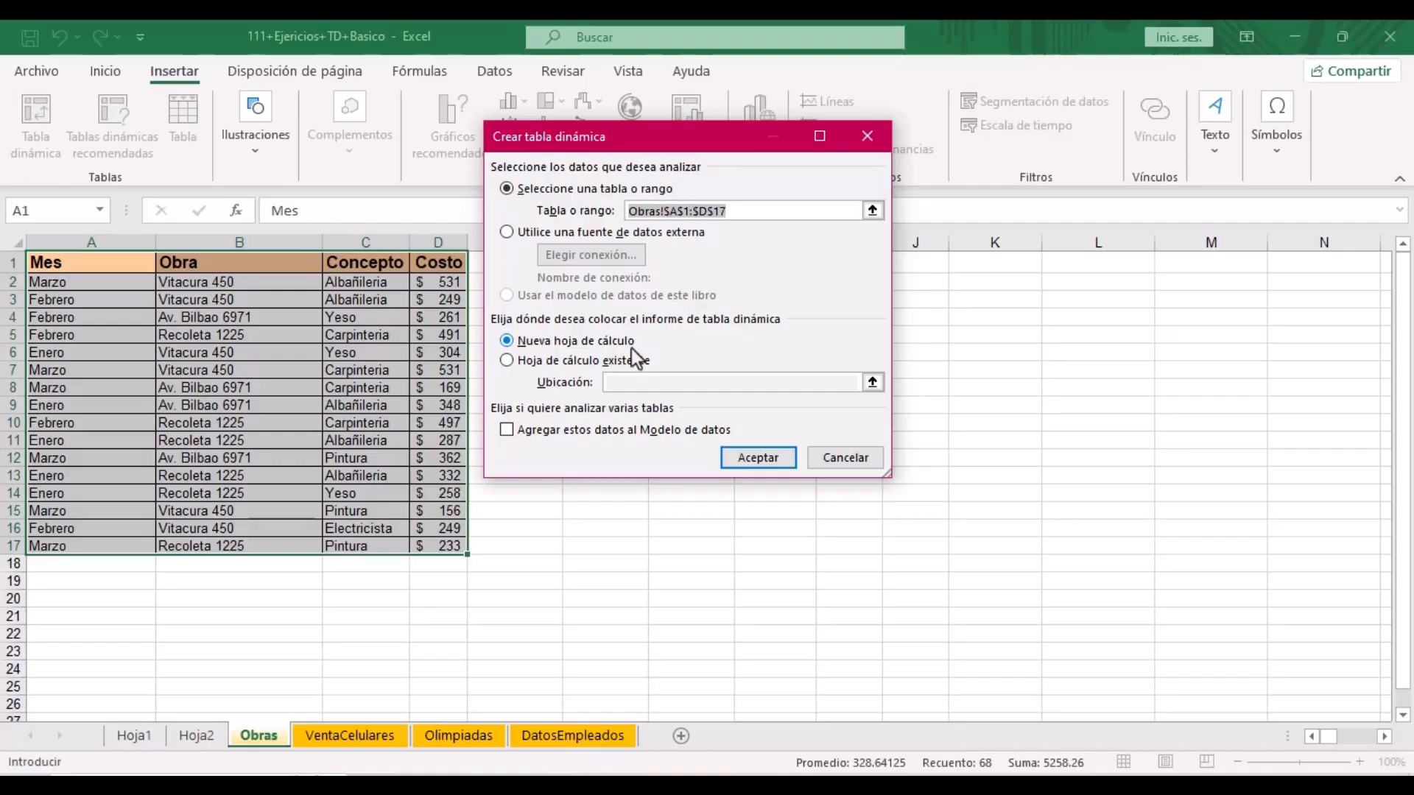
- Put the pivot chart on new sheet Hoja3, summing Costo by Obra with Mes as a second category
click(766, 457)
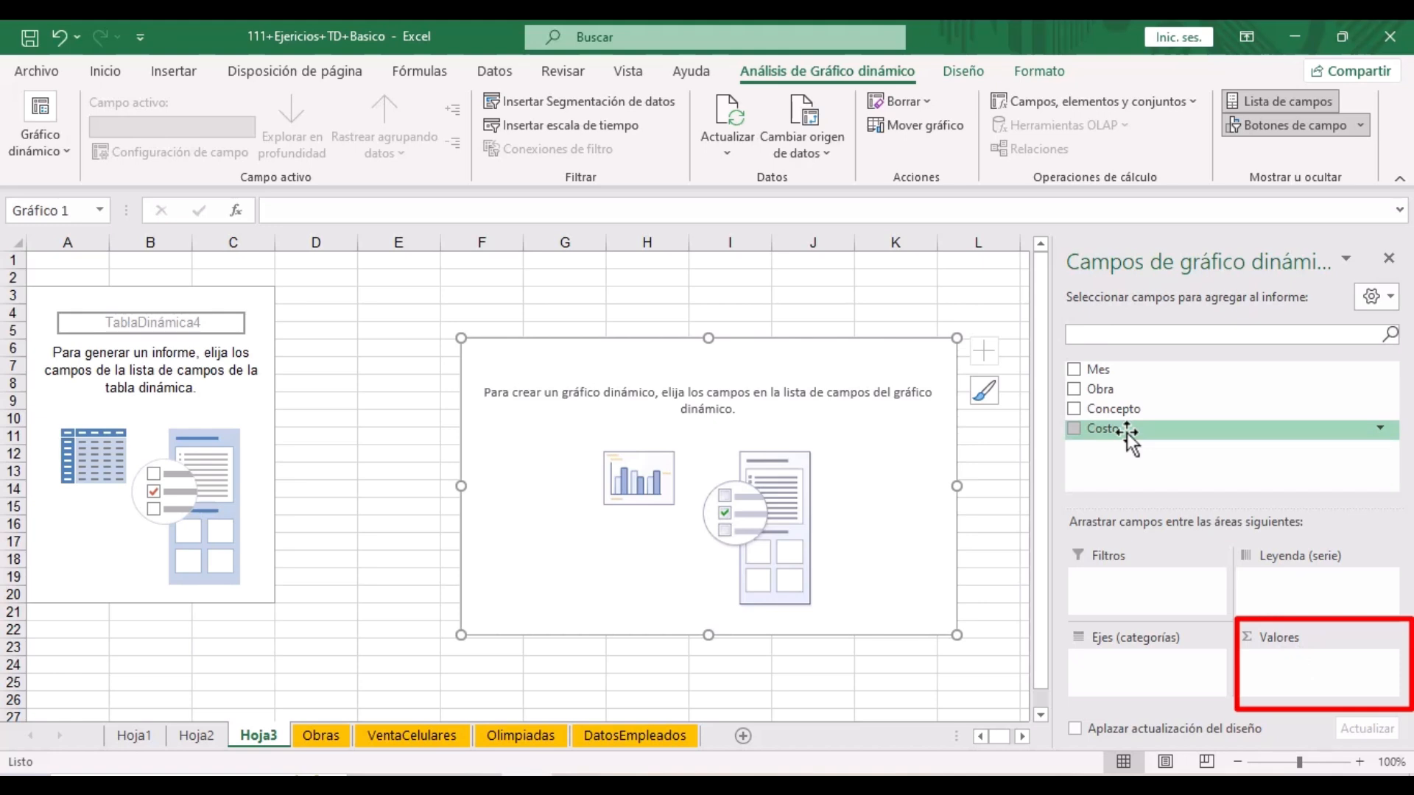
drag(1102, 430, 1272, 665)
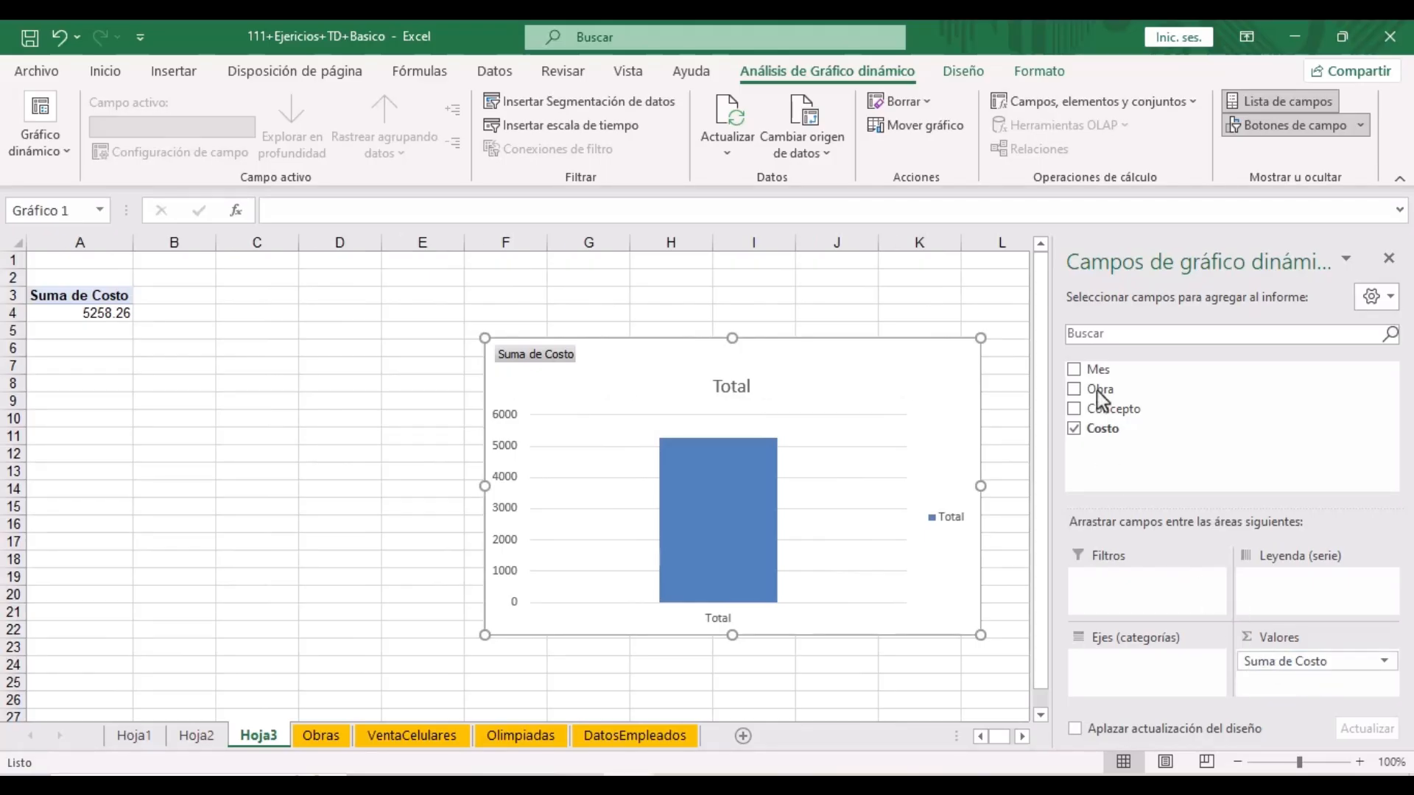
drag(1110, 392, 1127, 666)
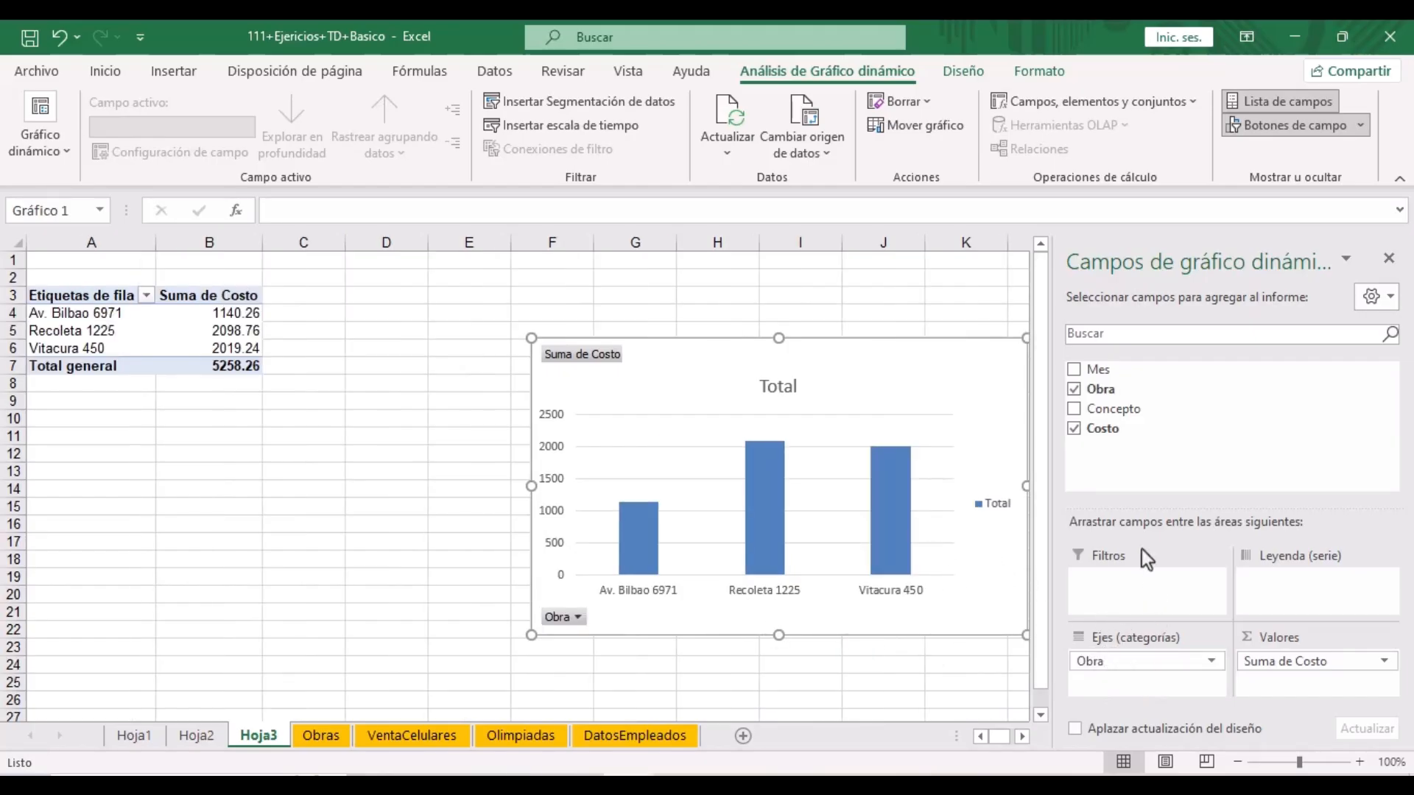
drag(1102, 371, 1106, 685)
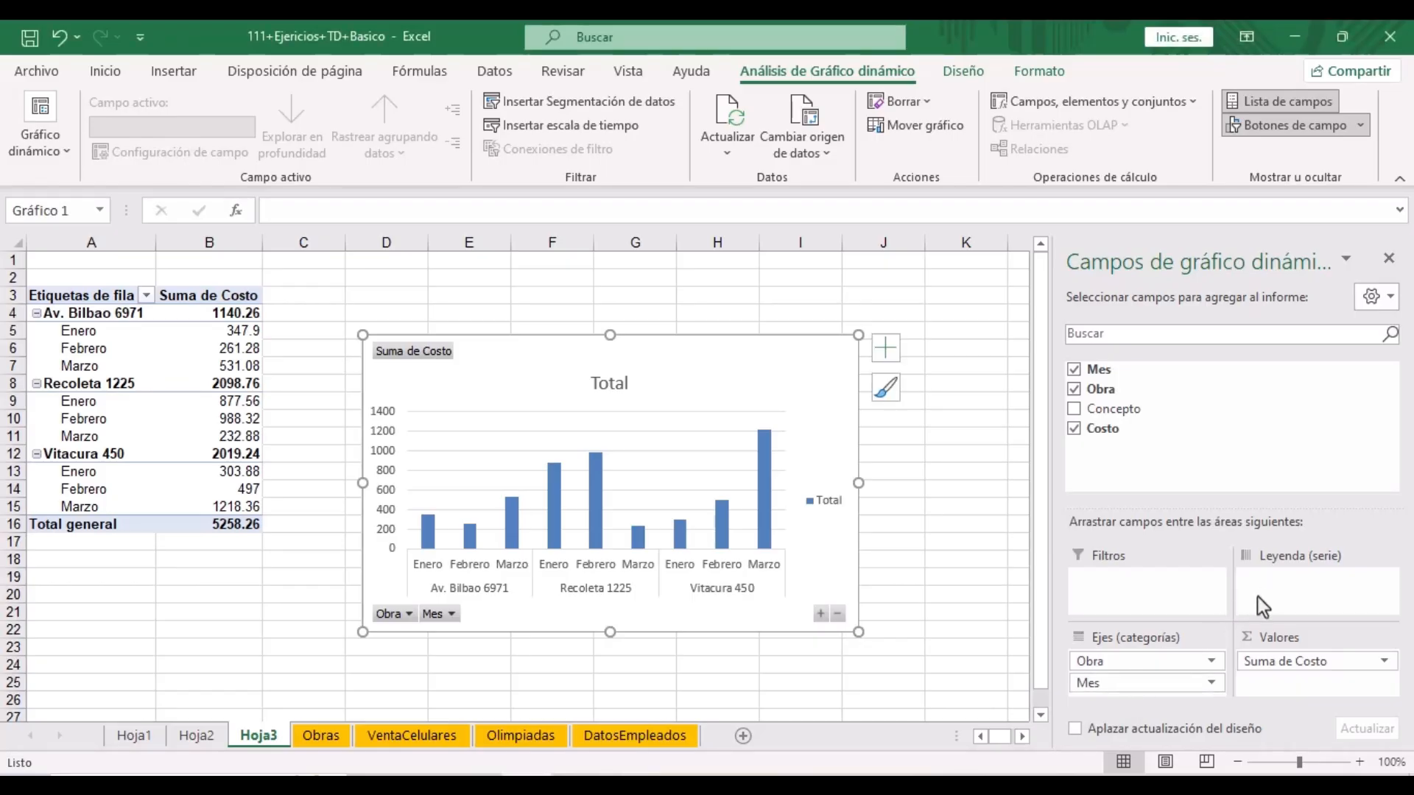
- Move Mes to the legend series, place the chart below the table under columns A–D, and close the field list
drag(1123, 687, 1275, 588)
drag(763, 356, 665, 428)
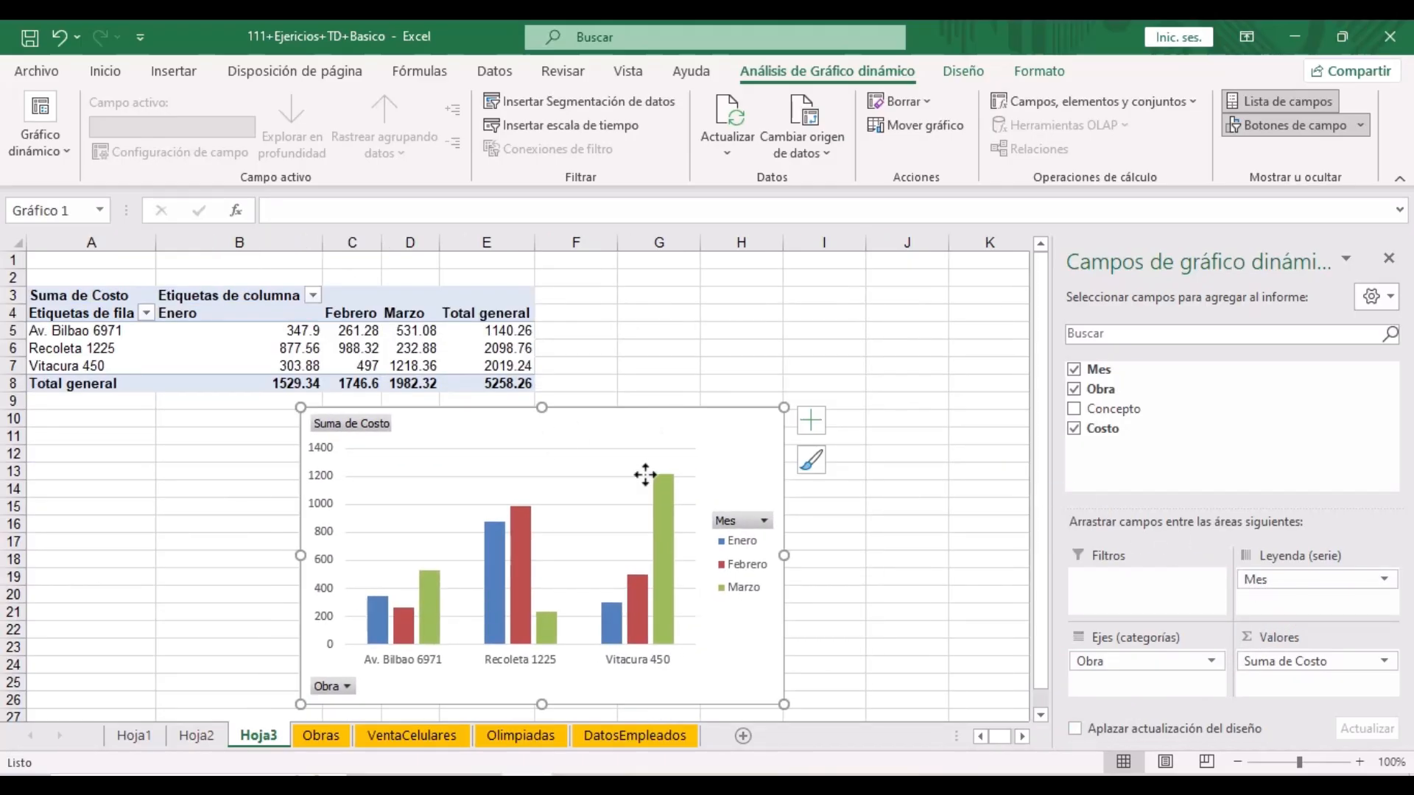
drag(493, 430, 267, 429)
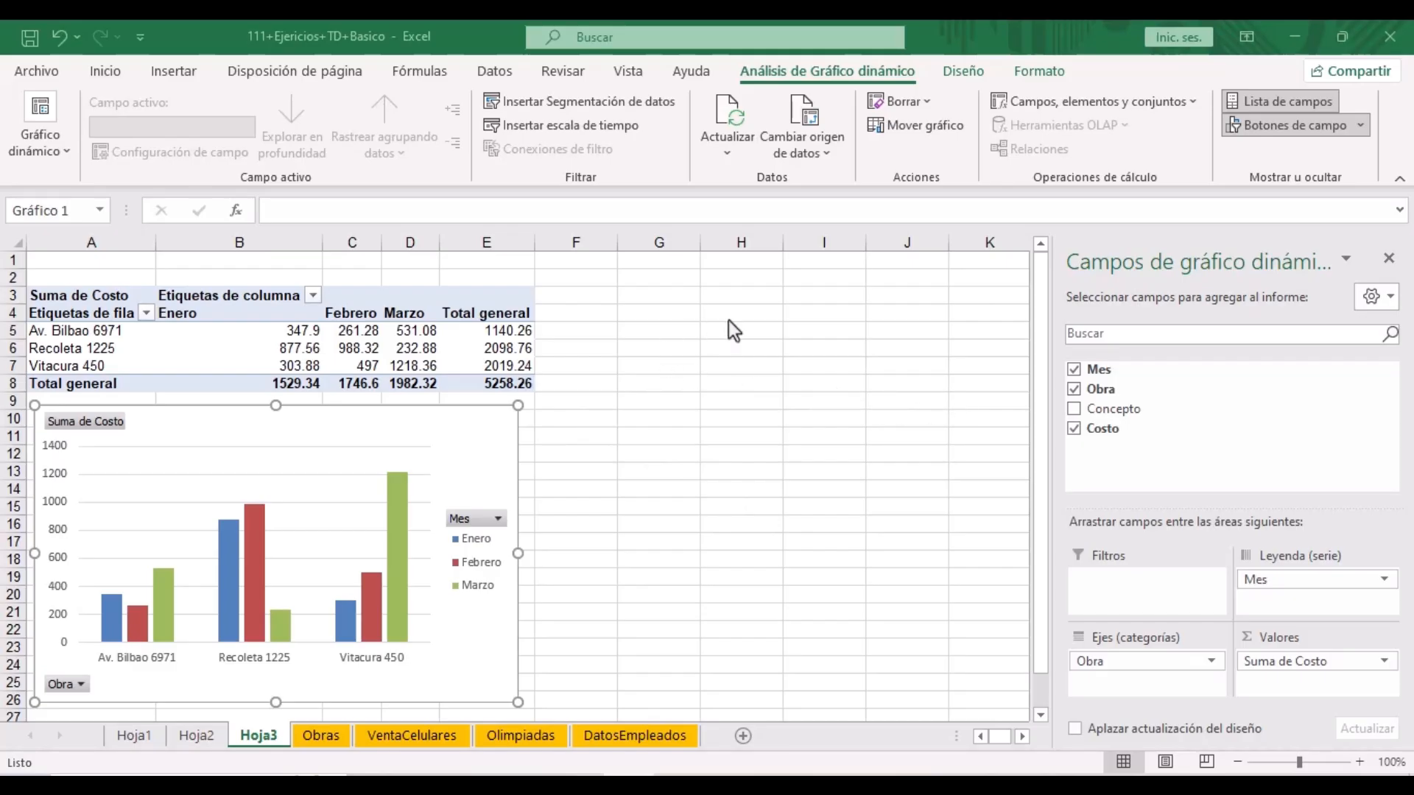
click(1387, 259)
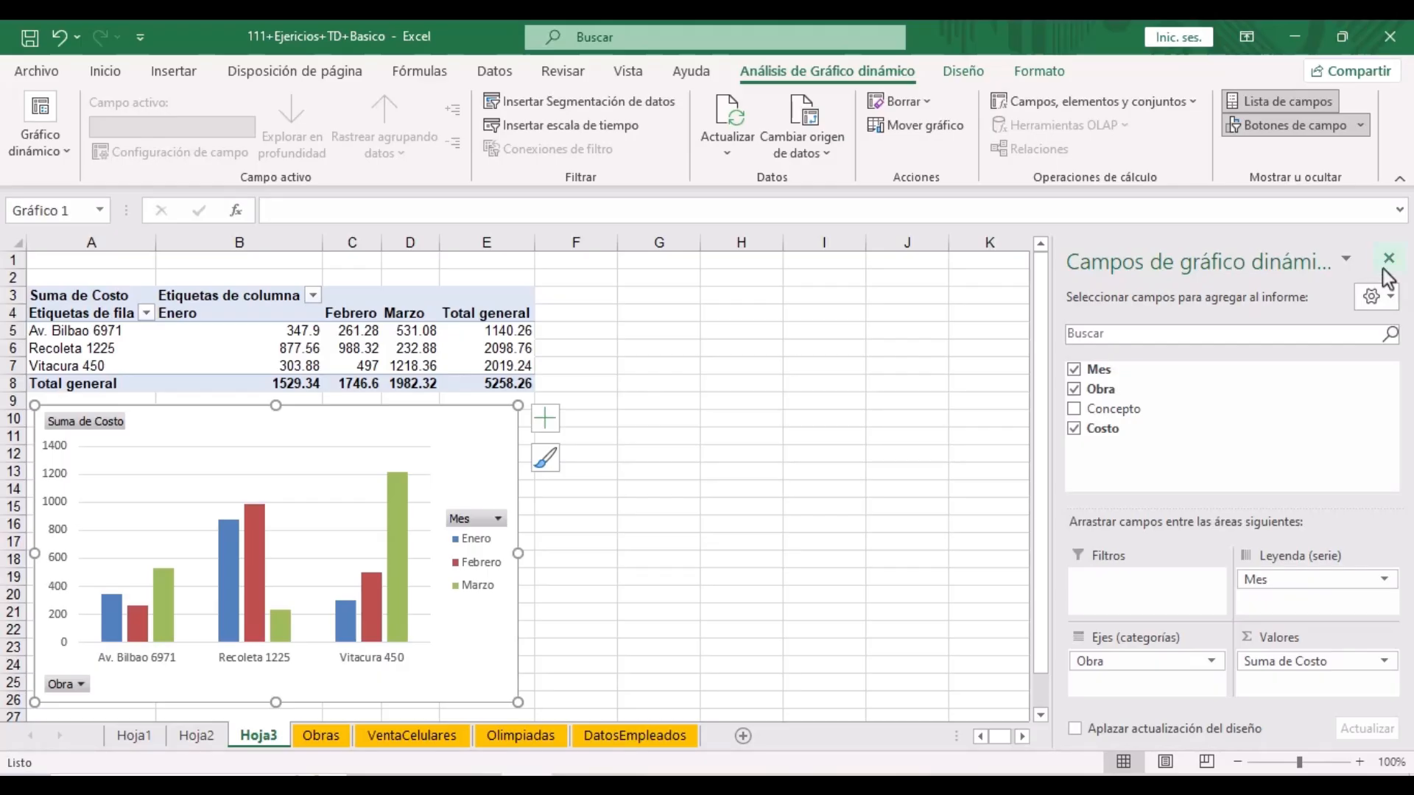
click(1388, 258)
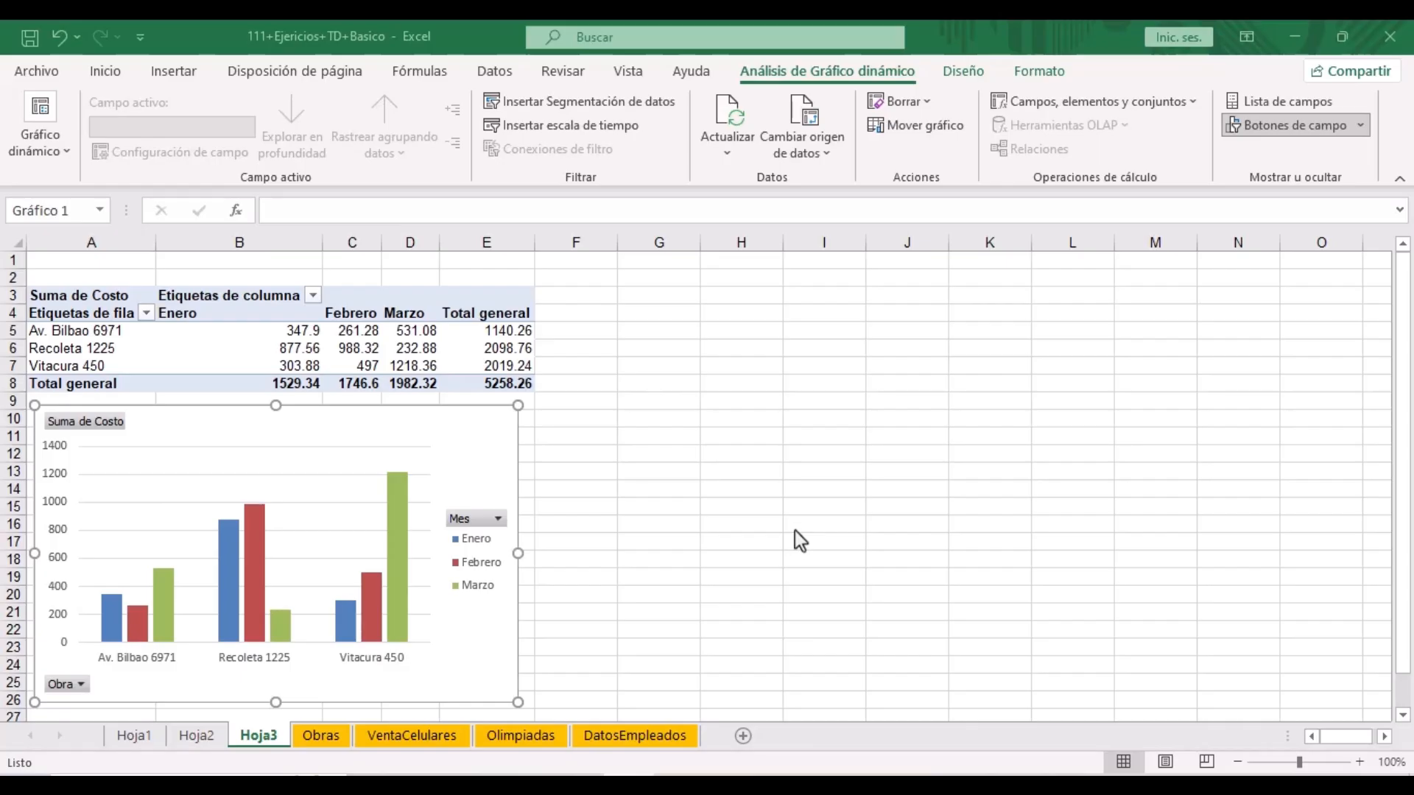
- Select a cost value inside the Hoja3 pivot table and show the Analizar tabla dinámica ribbon
click(742, 383)
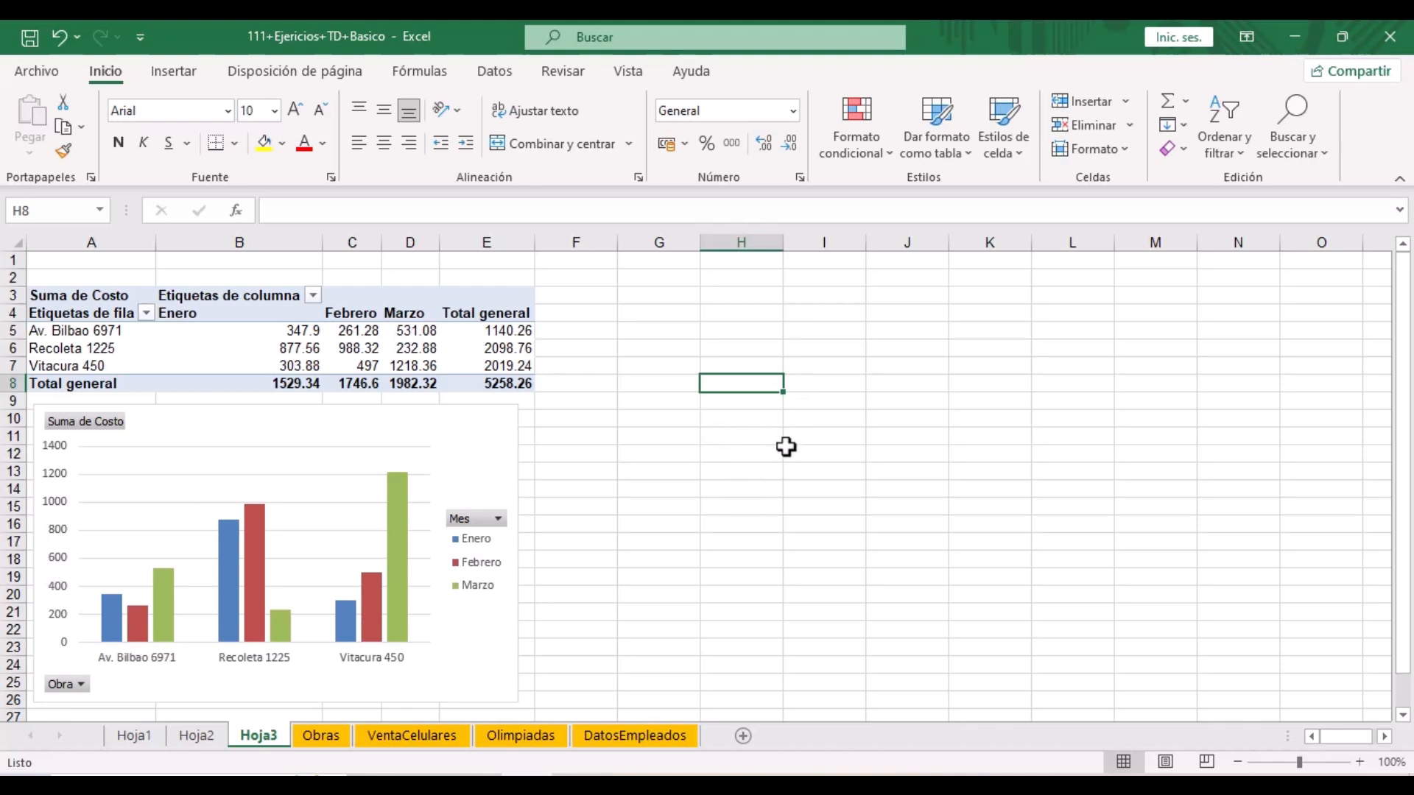
key(alt+Tab)
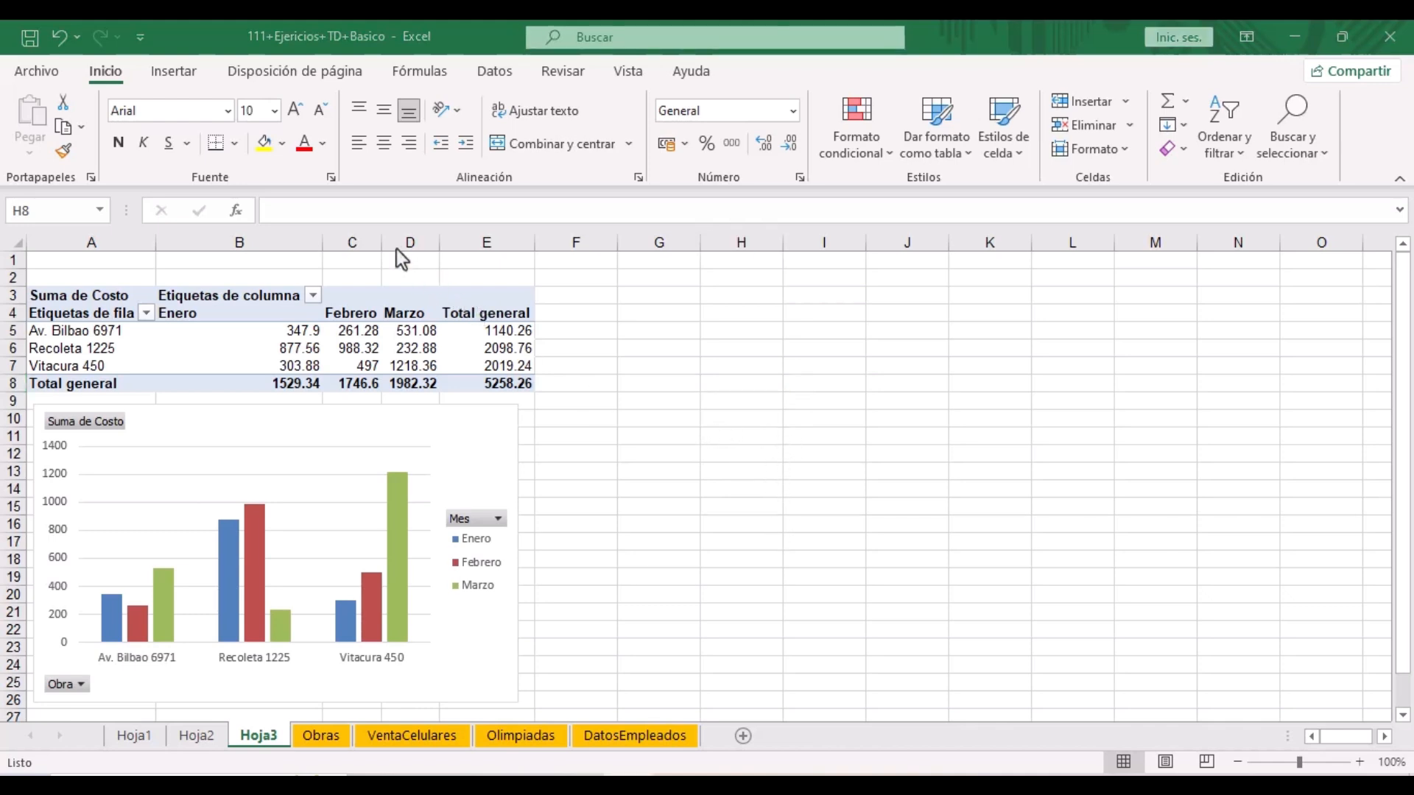
key(alt+Tab)
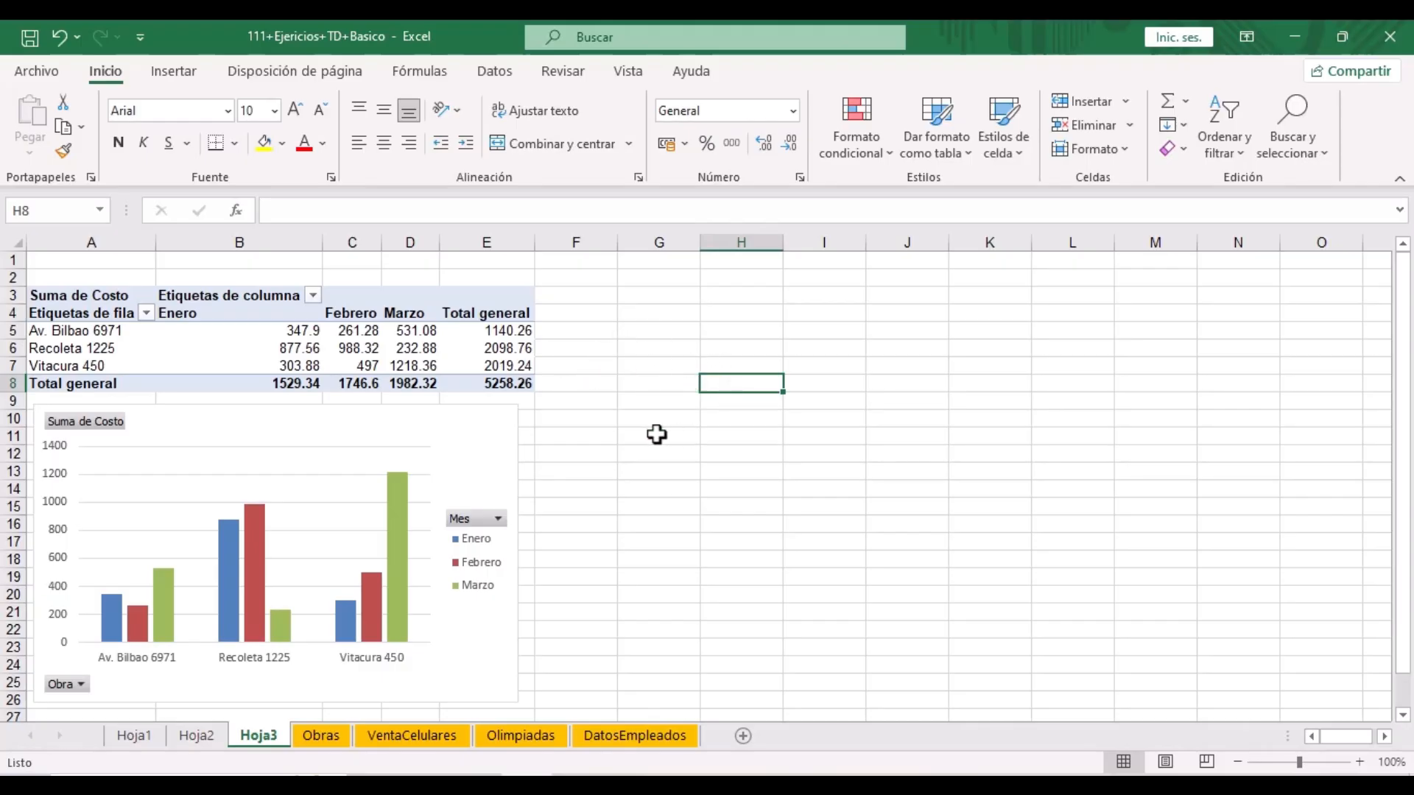
click(416, 351)
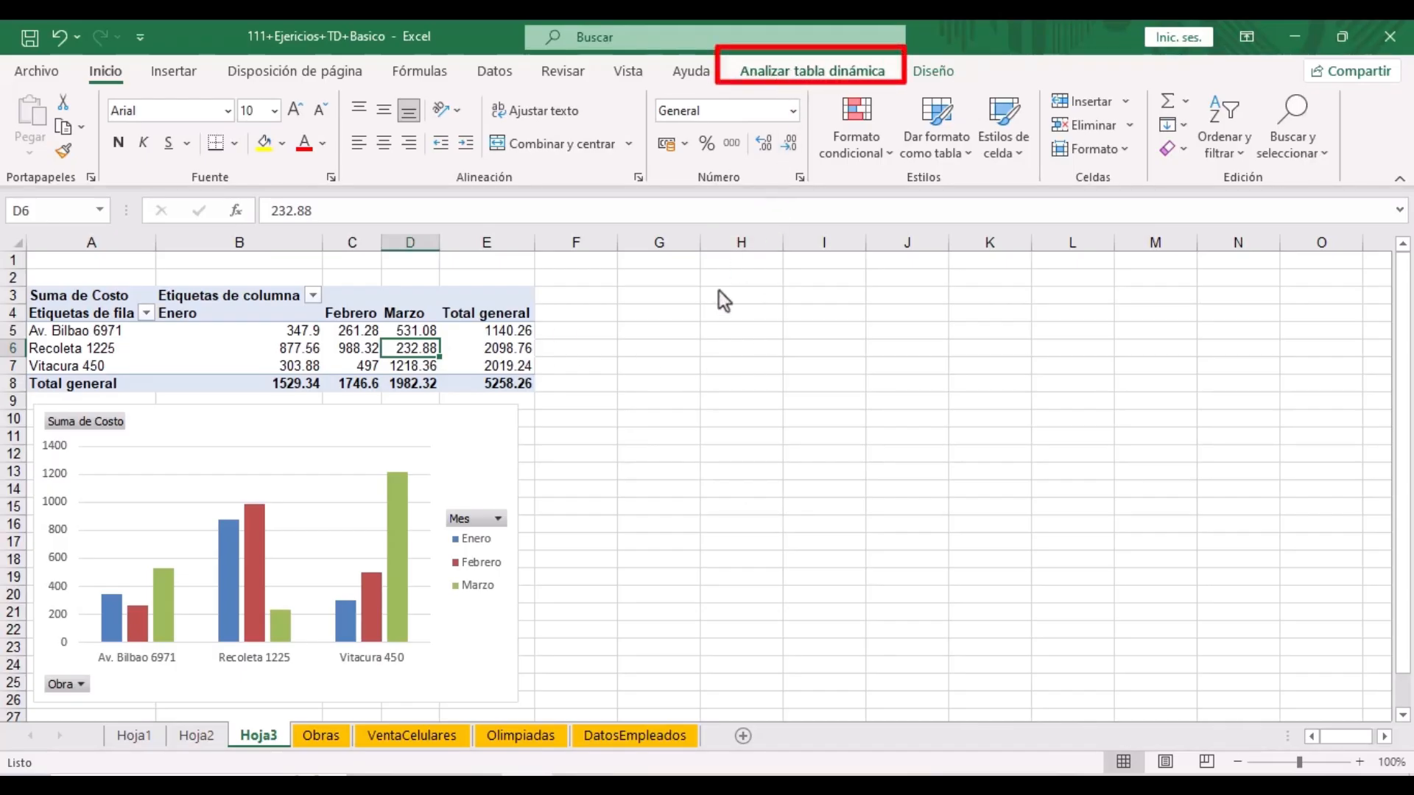
click(728, 363)
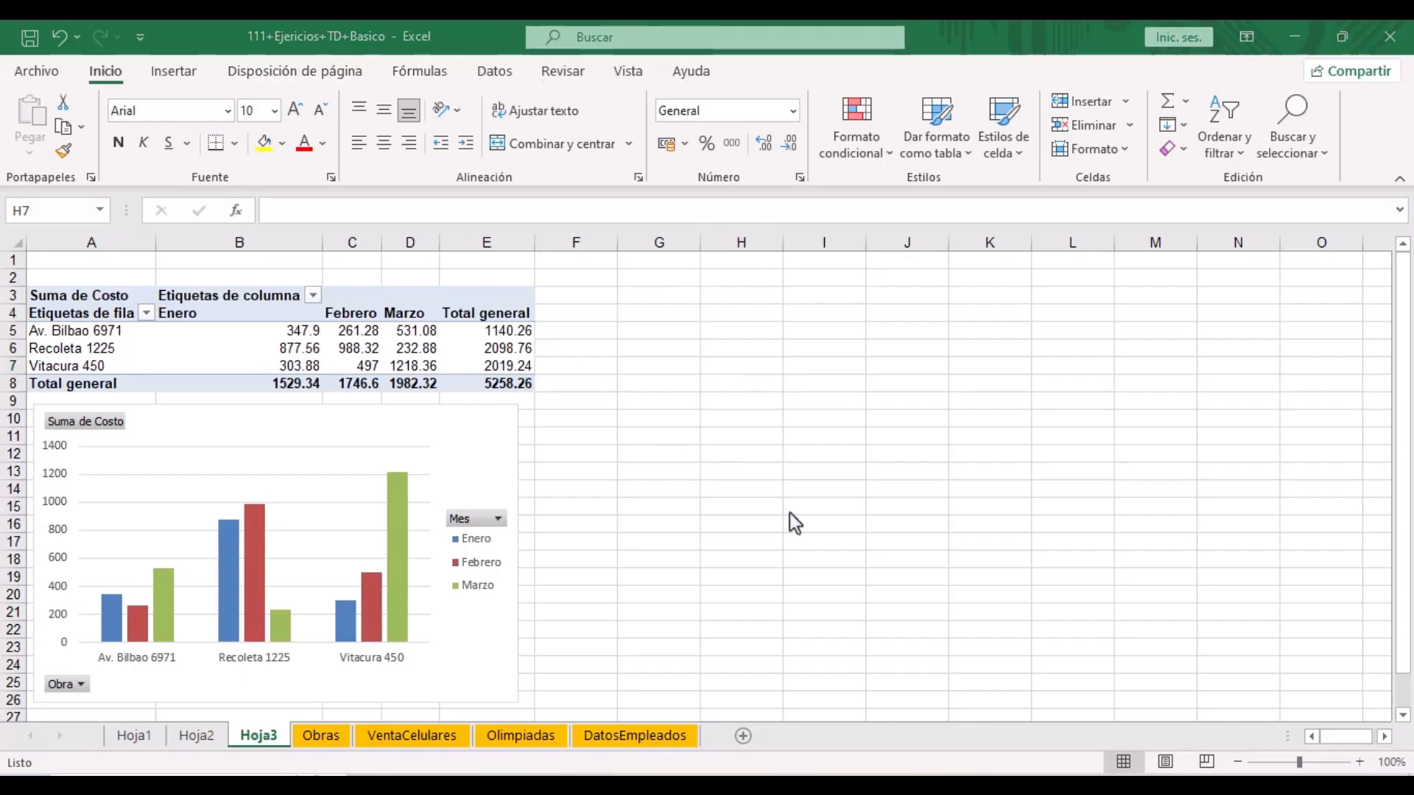
click(409, 349)
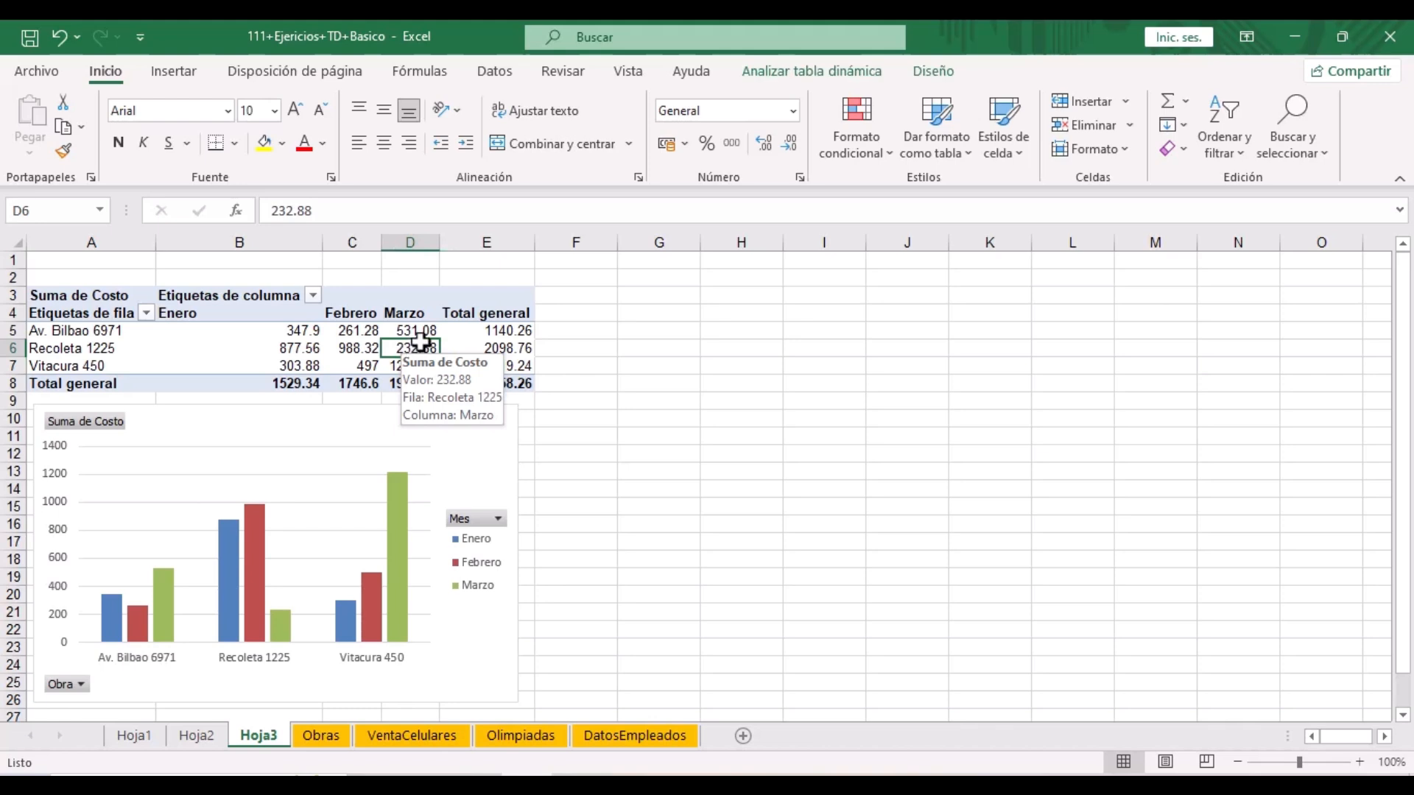
click(809, 72)
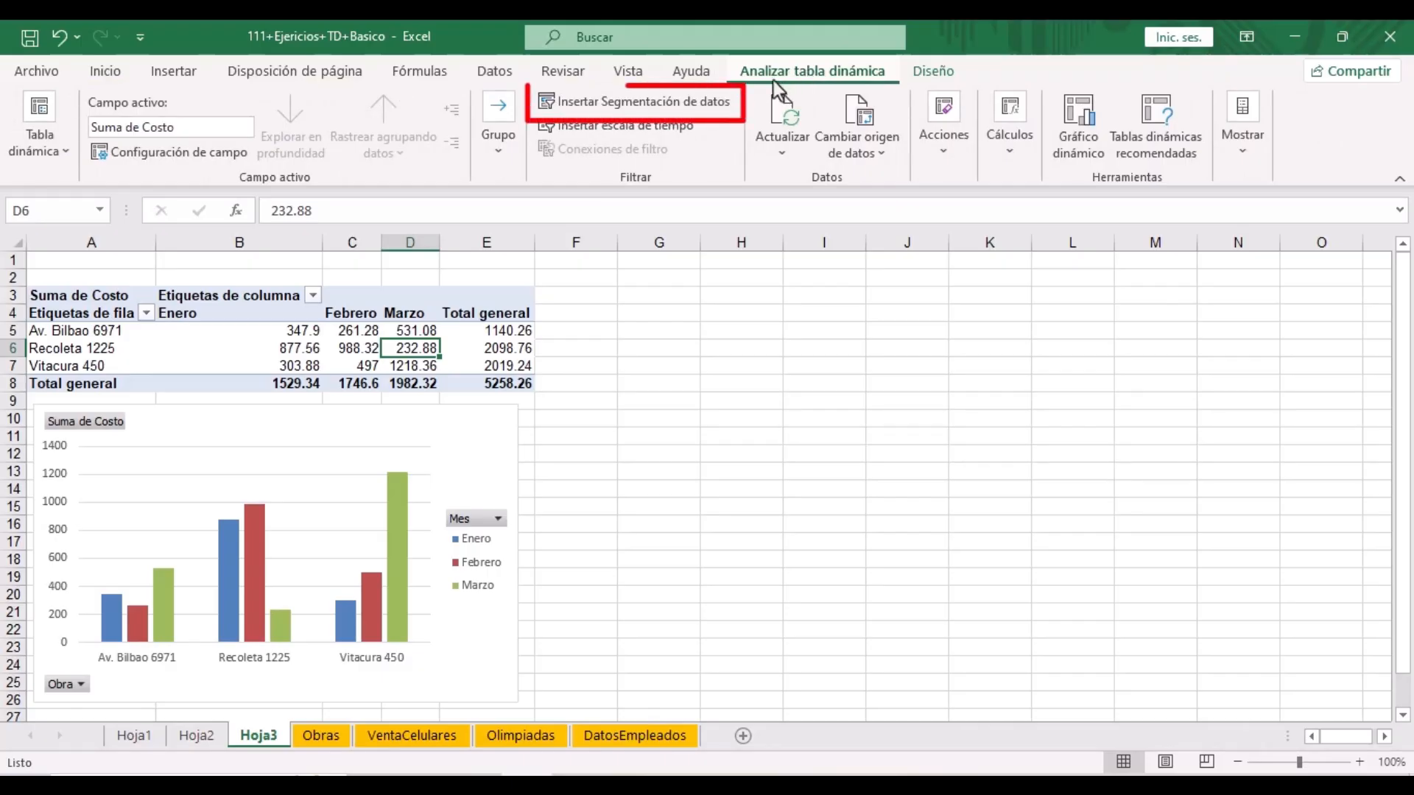
- Insert a Concepto slicer listing Albañilería, Carpintería, Electricista, Pintura and Yeso
click(670, 104)
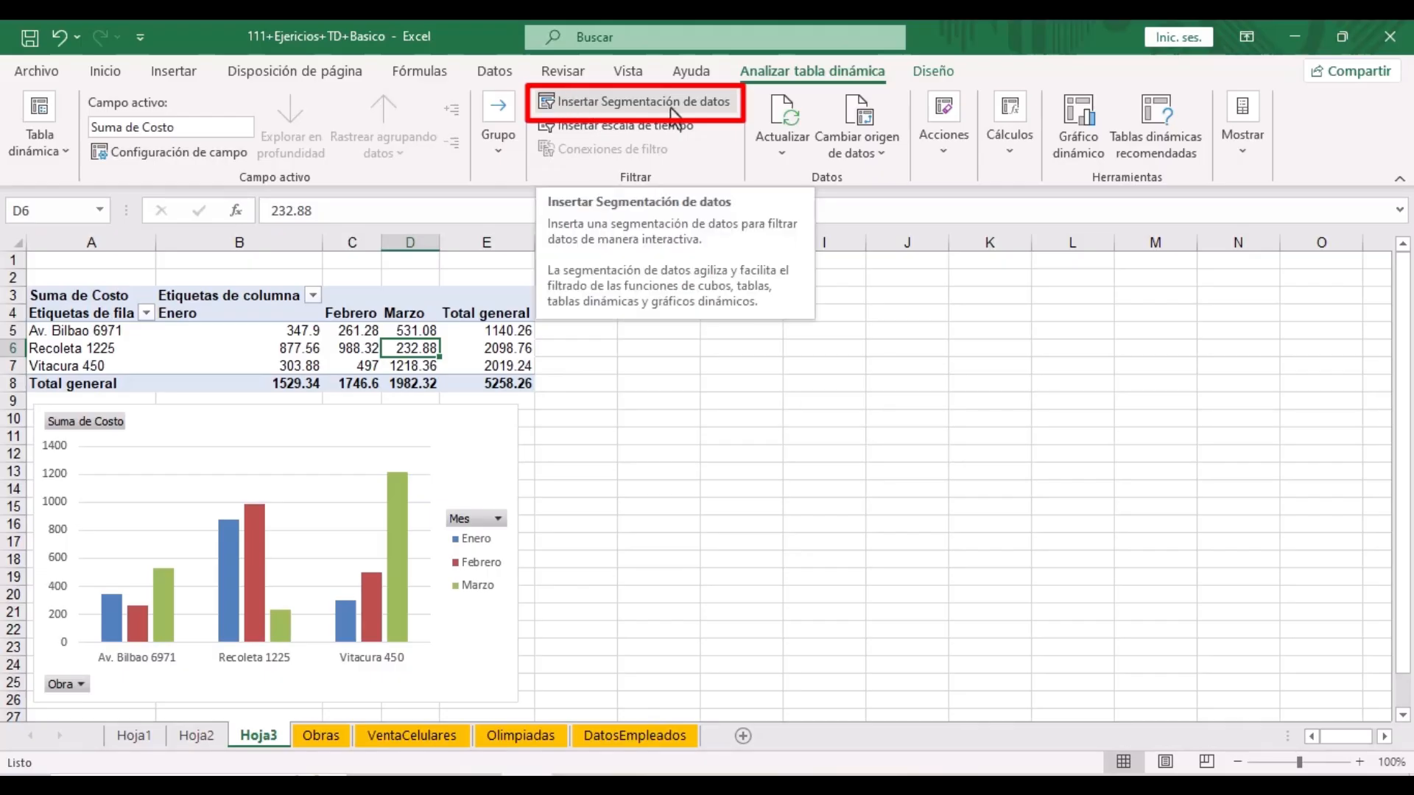
click(670, 105)
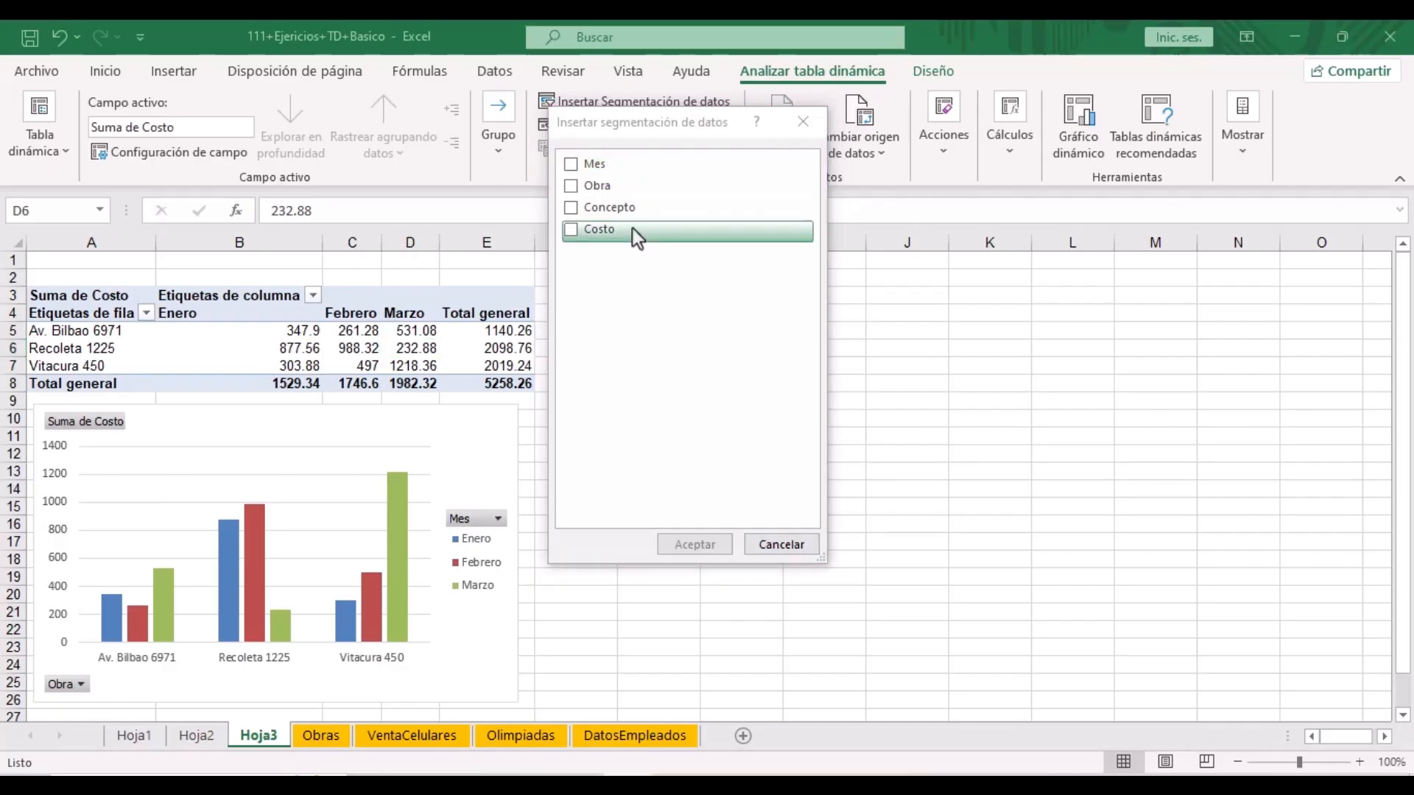
click(573, 209)
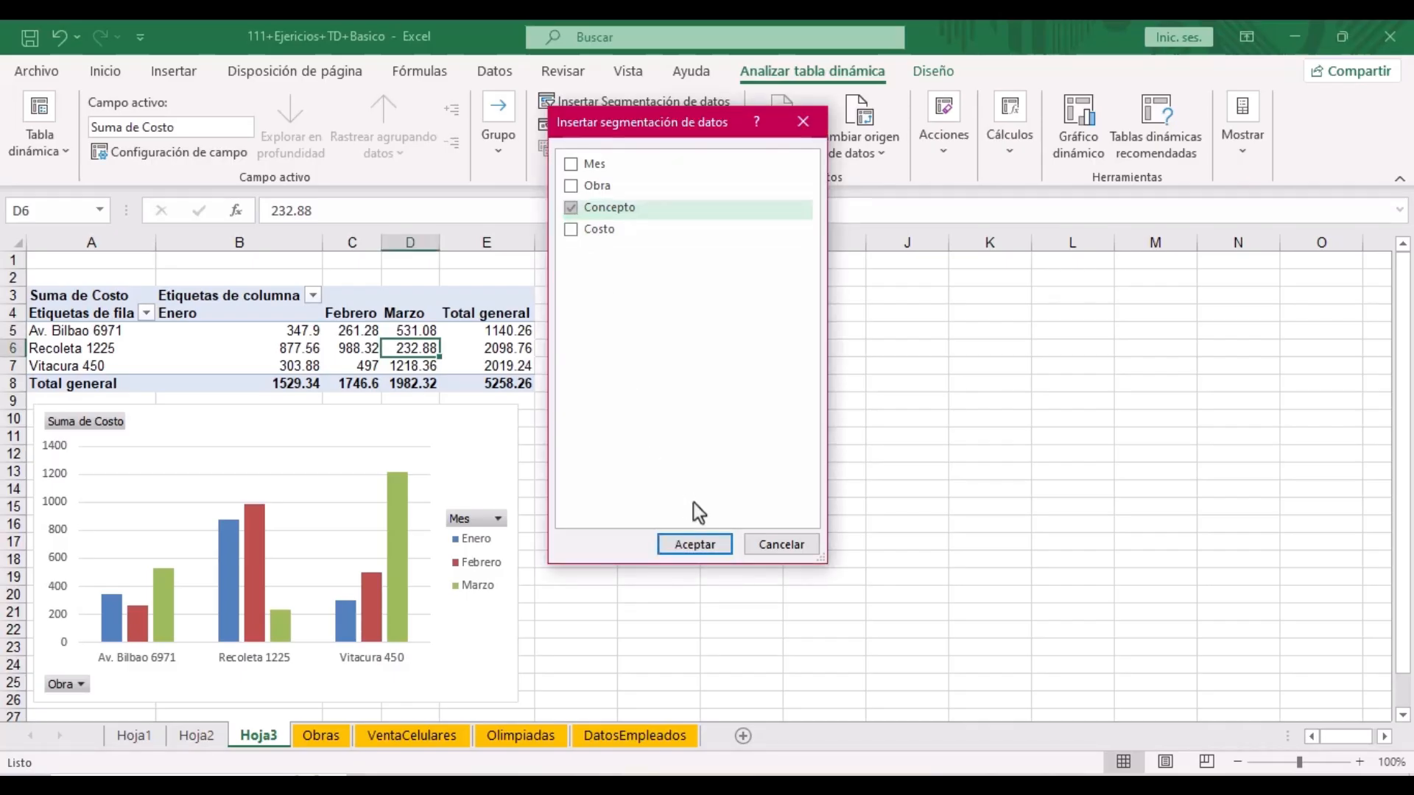
click(711, 545)
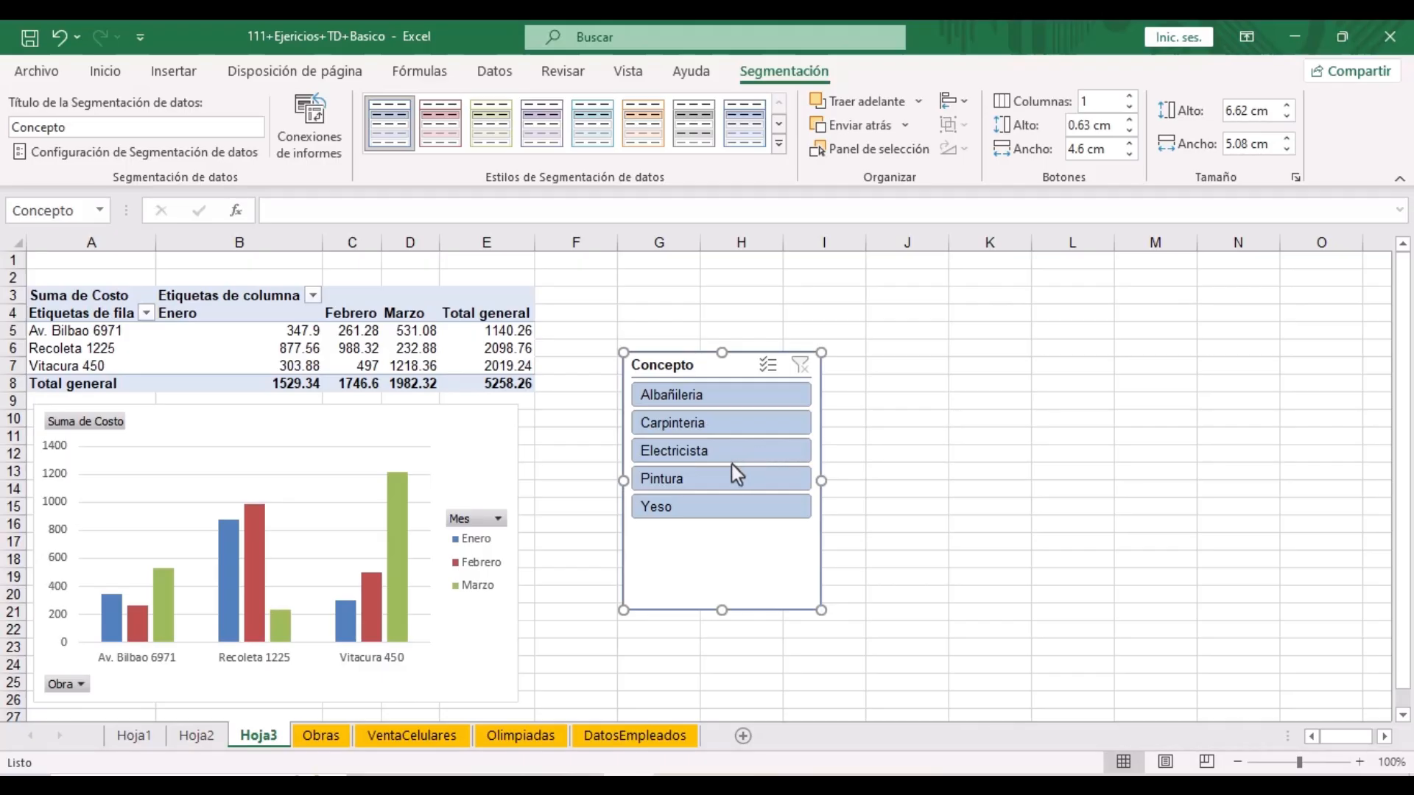
- Filter the Concepto slicer to Pintura and Carpinteria together
click(679, 480)
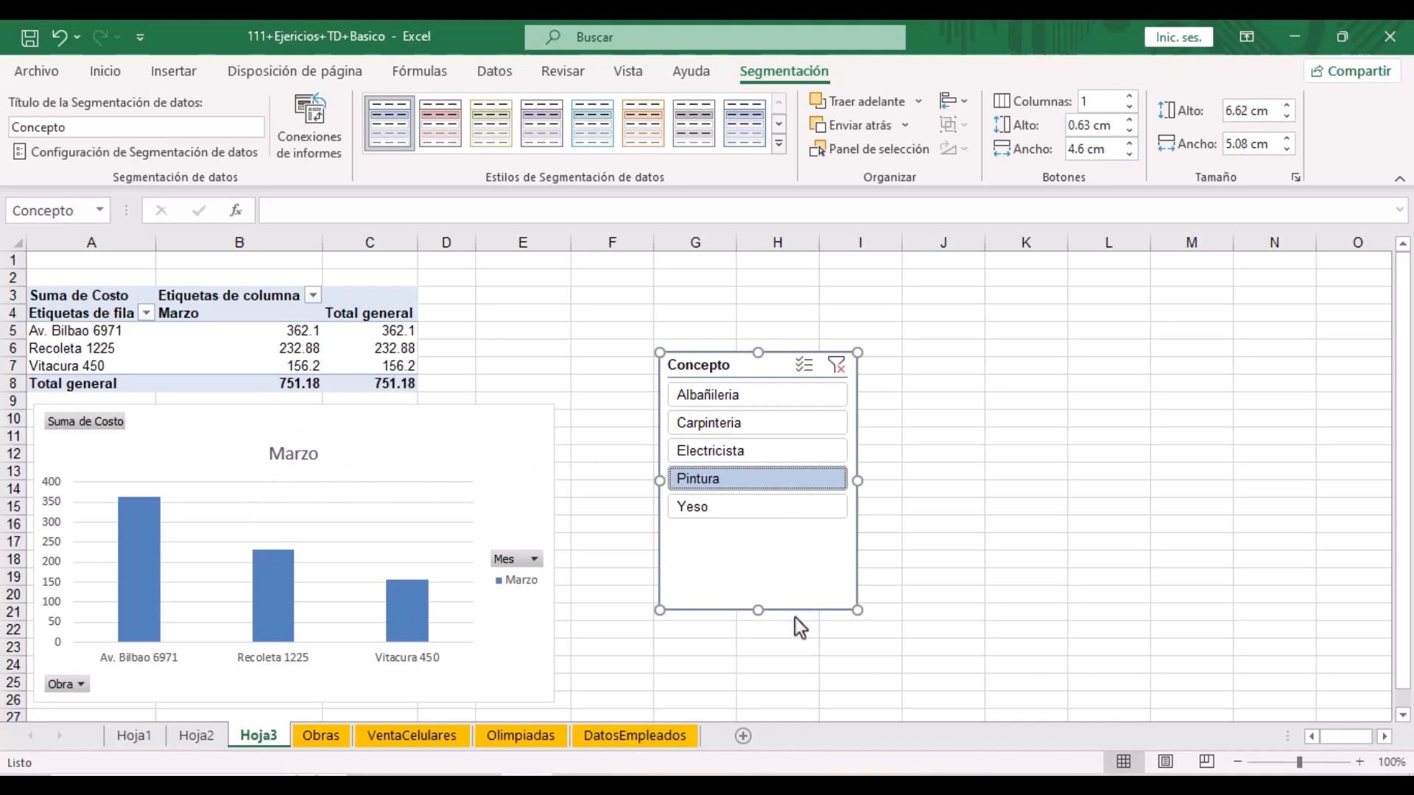
ctrl+click(749, 421)
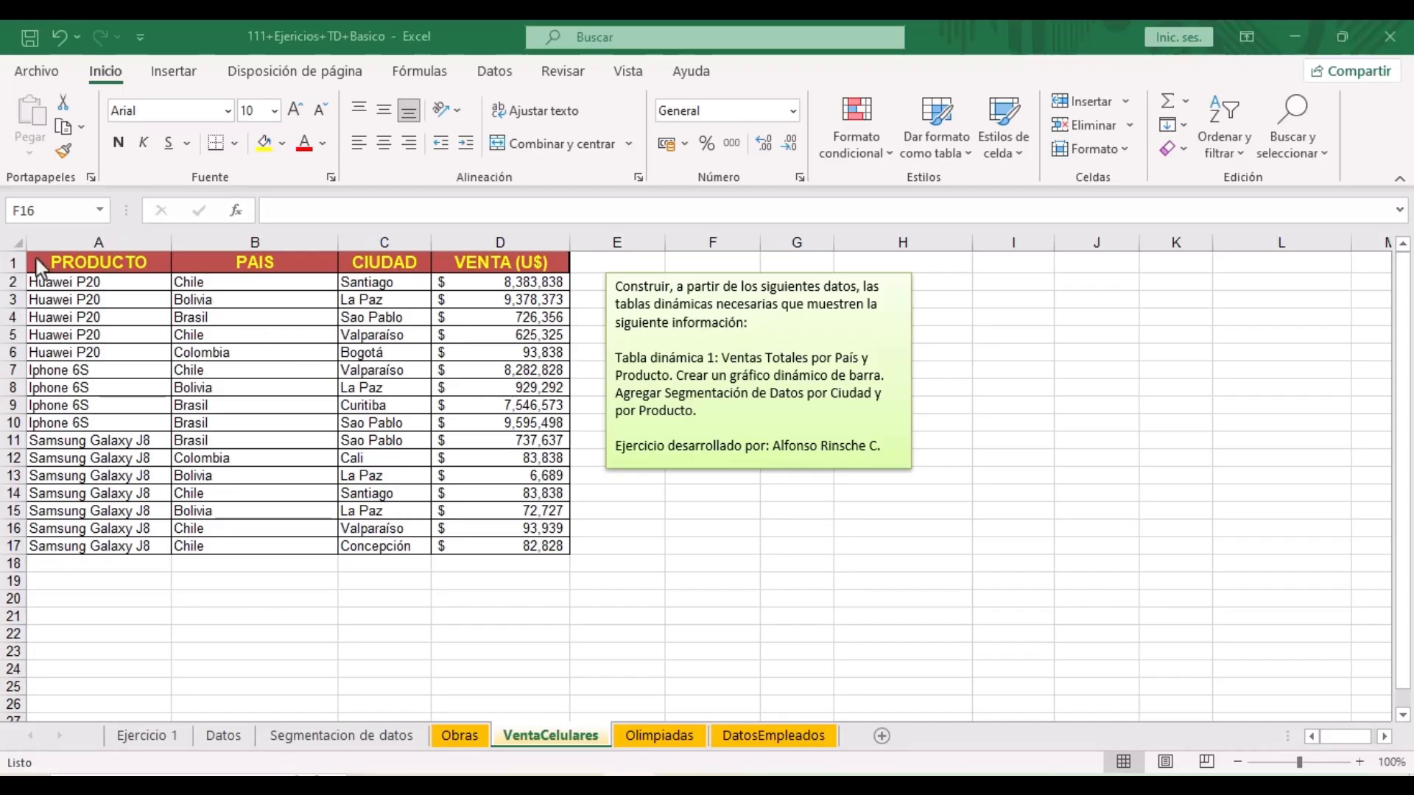
- Select the range A1:D17, from the PRODUCTO header to the last sale
drag(45, 266, 505, 545)
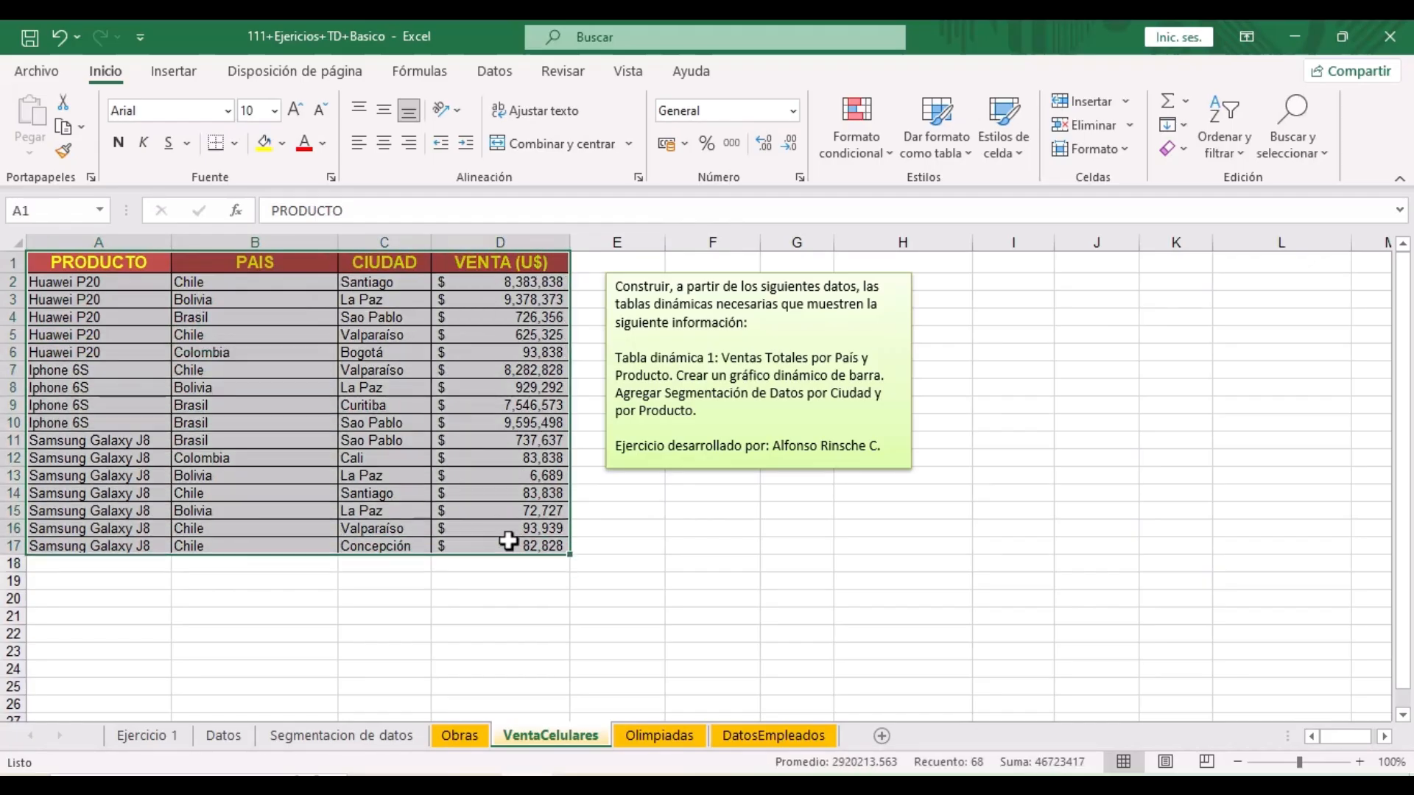
- Insert a Gráfico dinámico y tabla dinámica from the sales data on a new worksheet
click(172, 71)
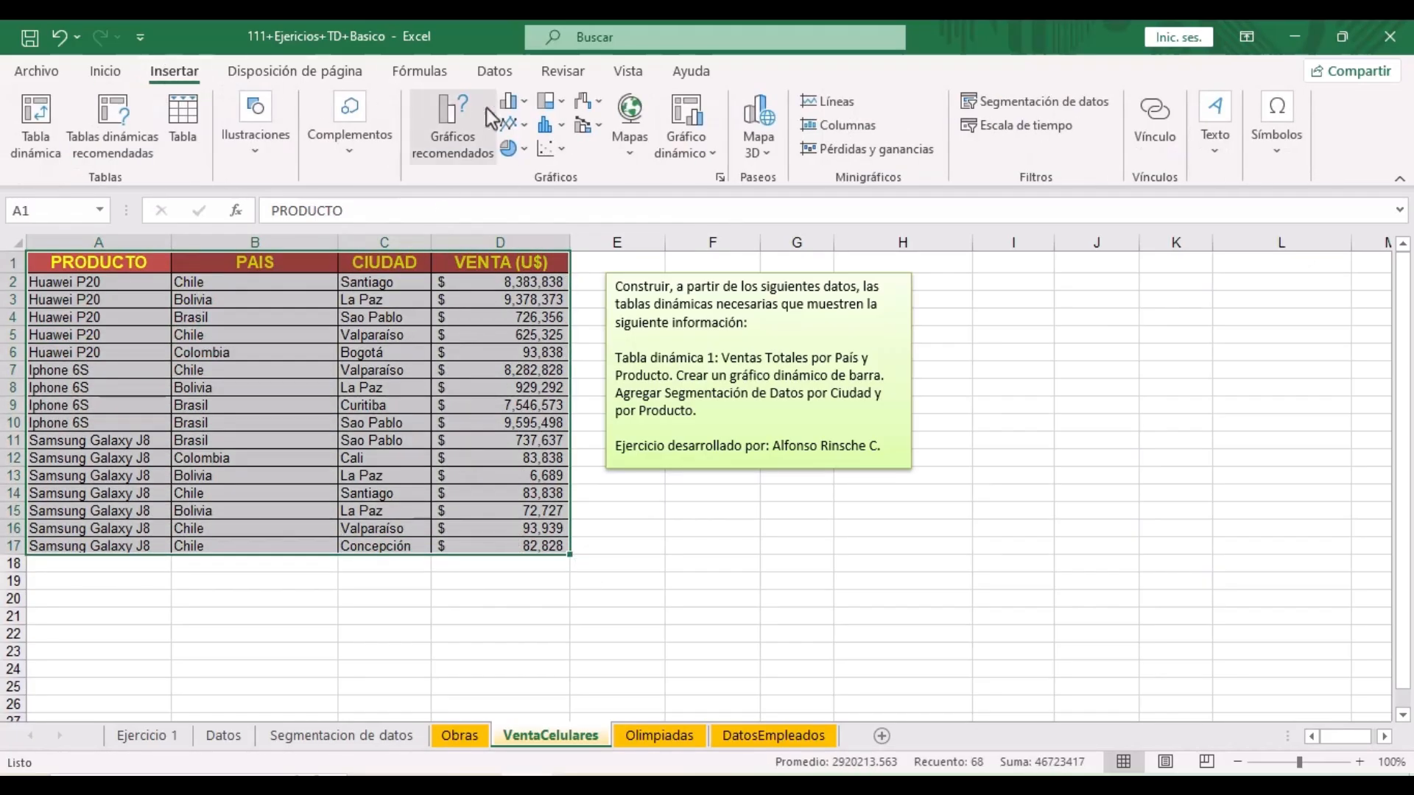
click(703, 153)
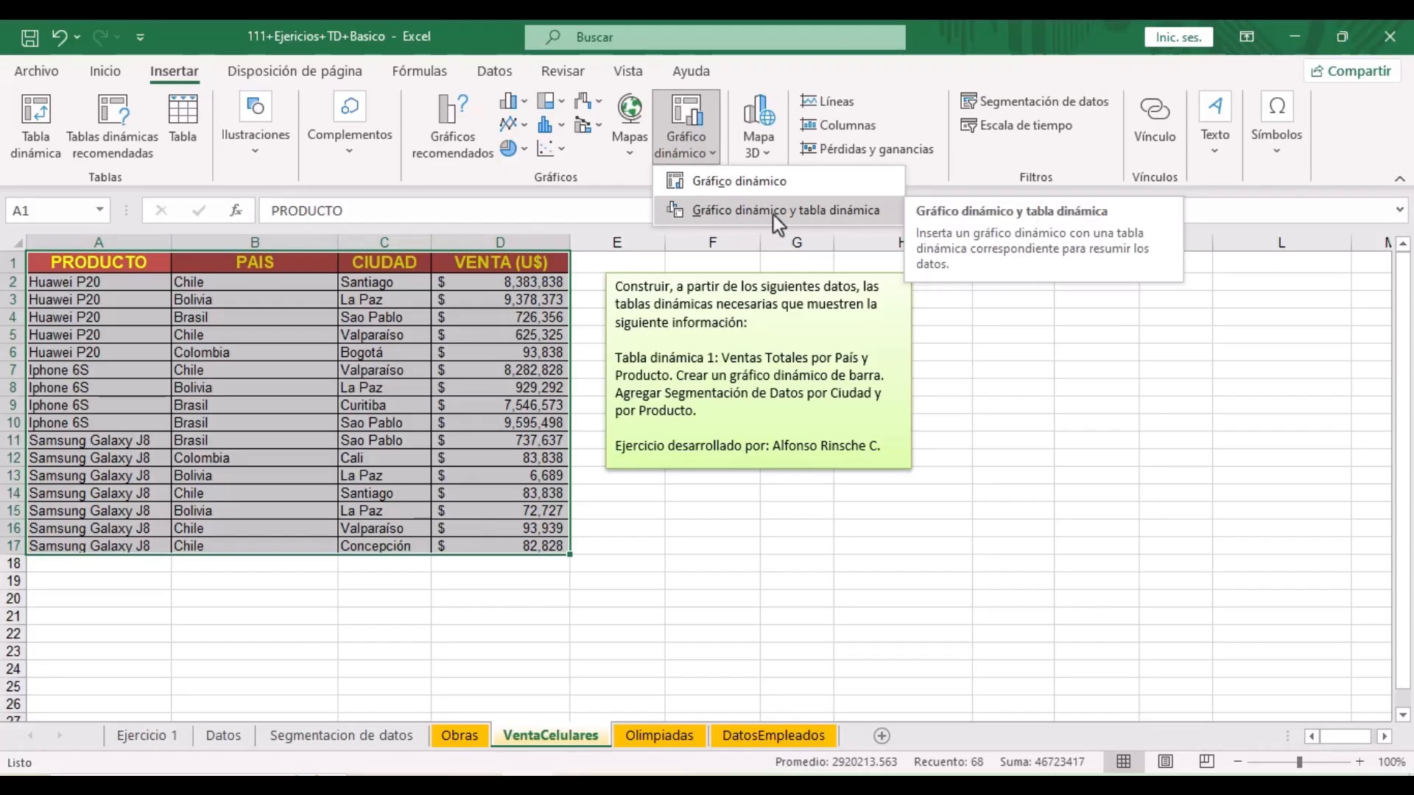
click(794, 211)
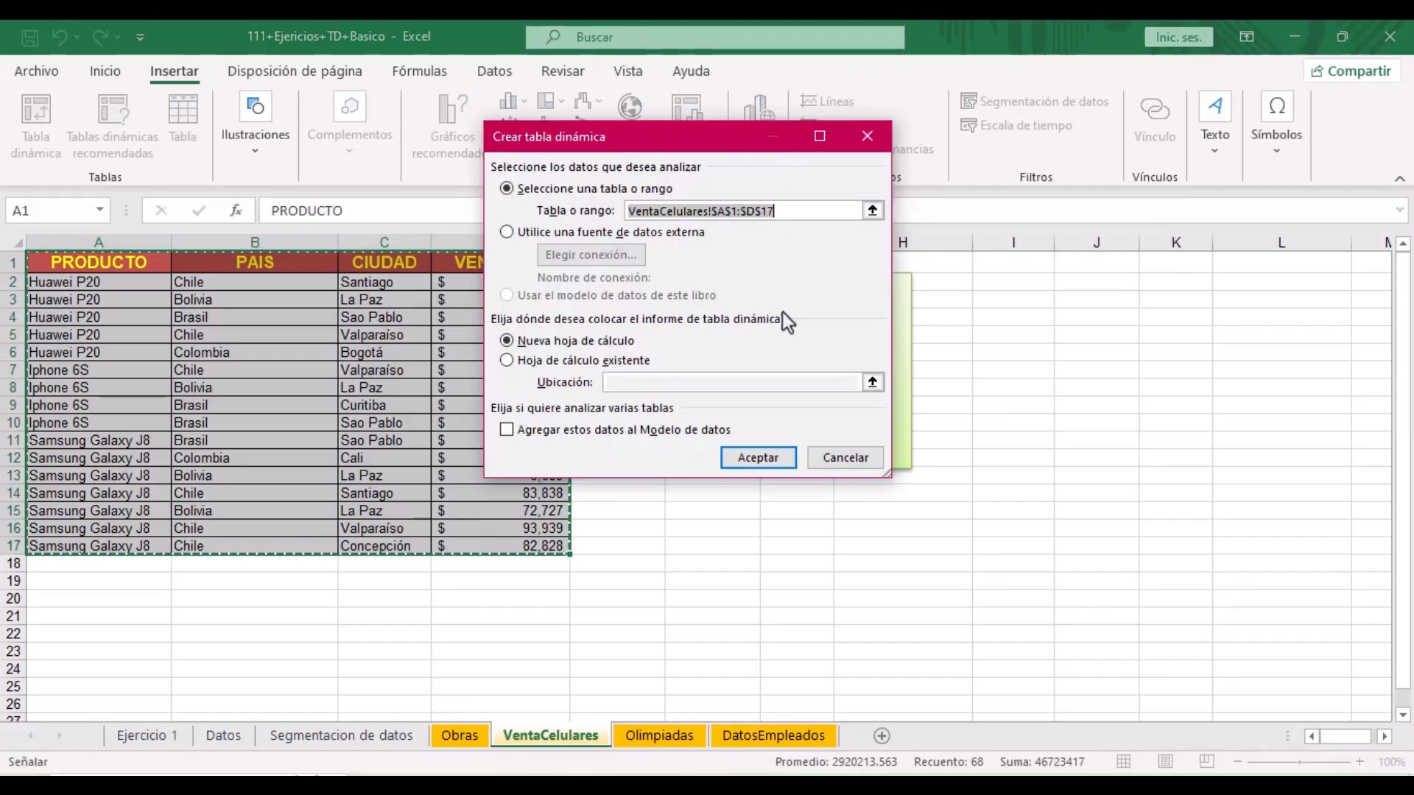
click(744, 460)
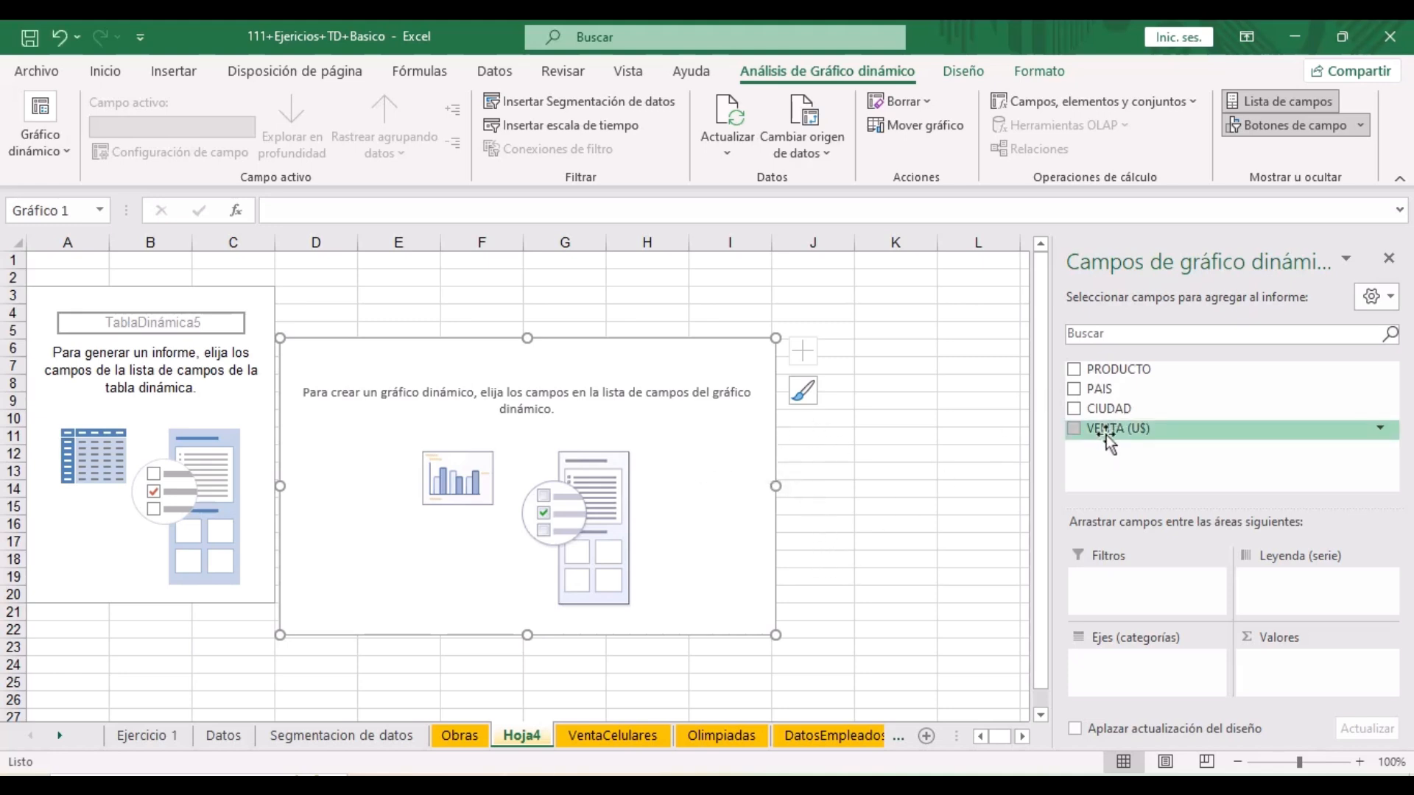
- Put VENTA (U$) in Valores, PRODUCTO in Leyenda (serie) and PAIS in Ejes (categorías)
drag(1099, 434, 1277, 678)
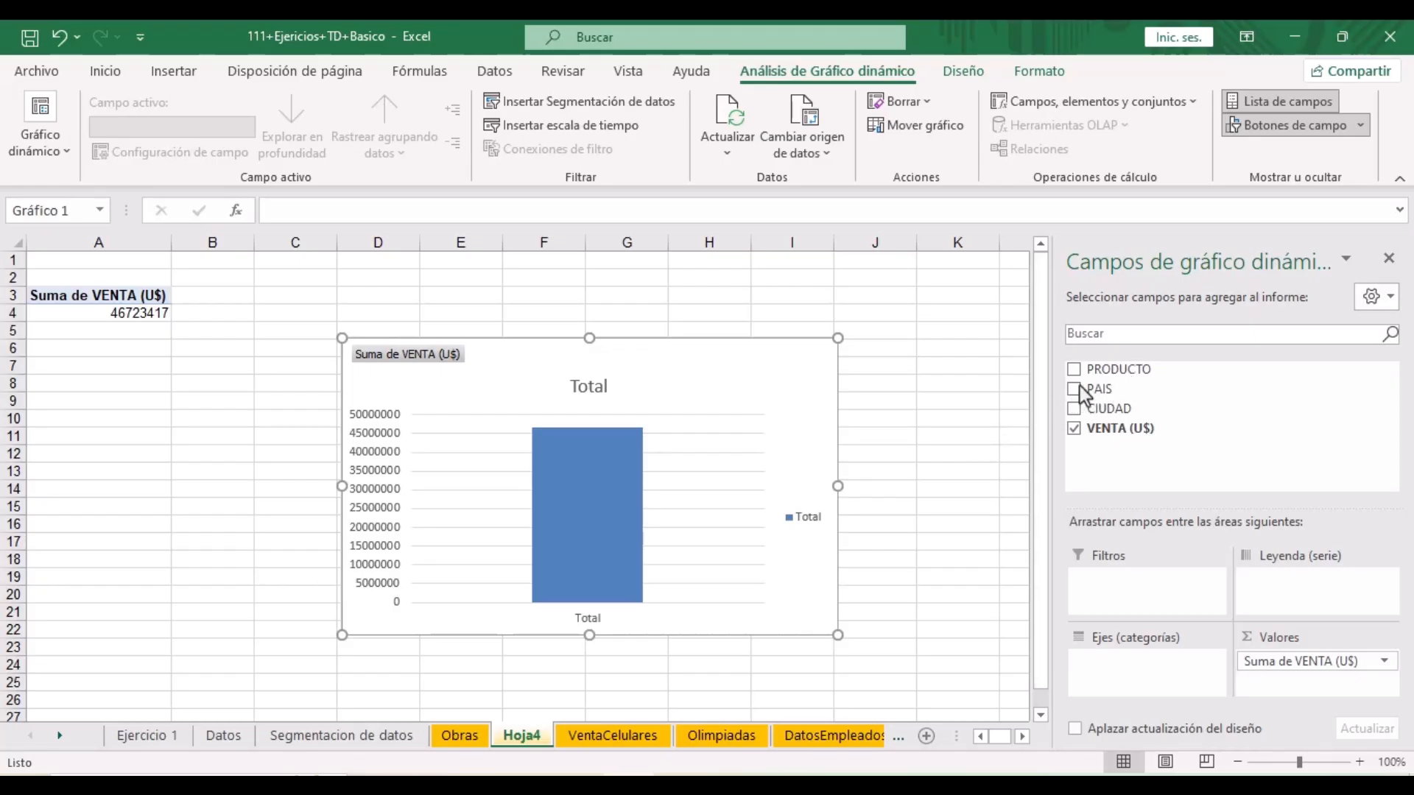
drag(1102, 370, 1263, 590)
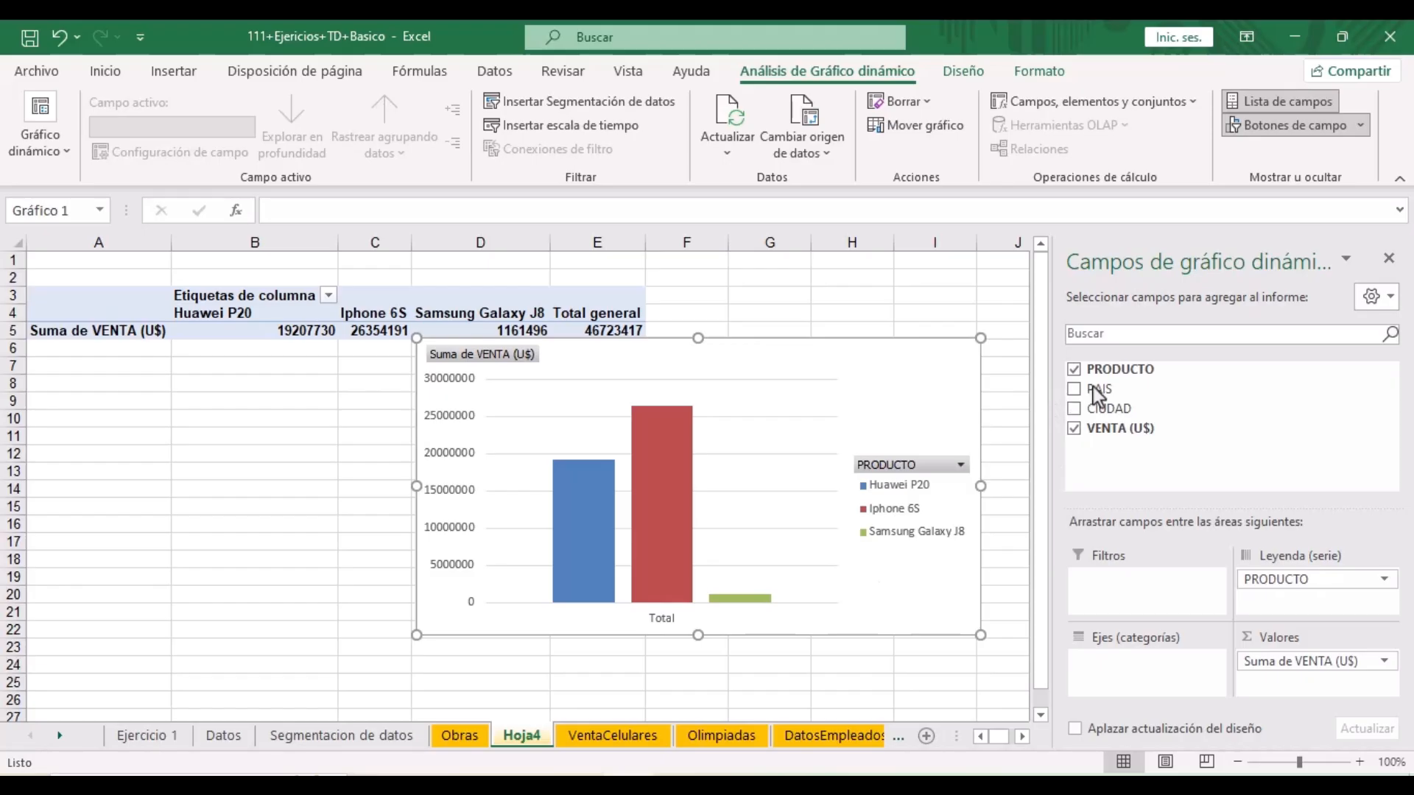
drag(1107, 391, 1163, 665)
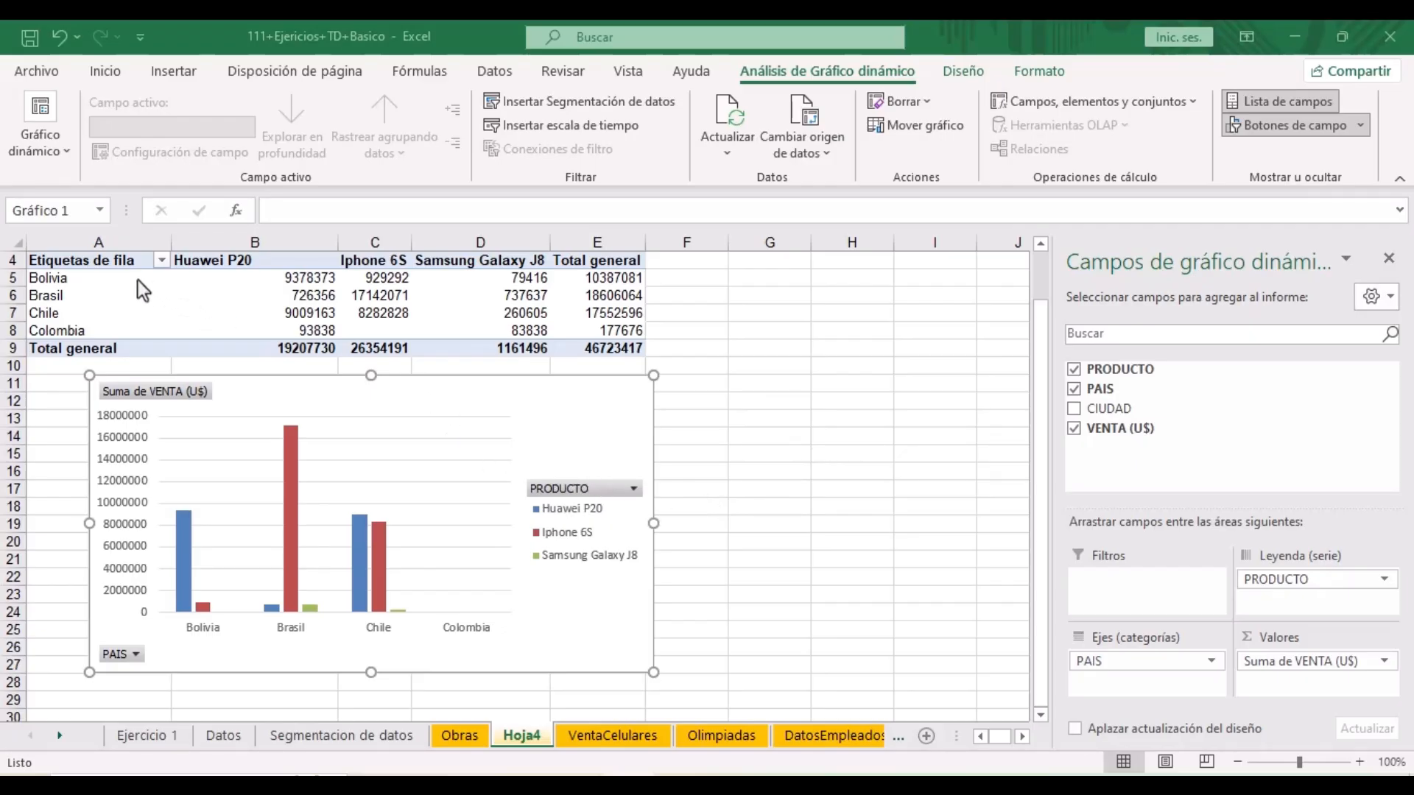
- Select the Hoja4 pivot chart and close the Campos de gráfico dinámico pane
click(59, 279)
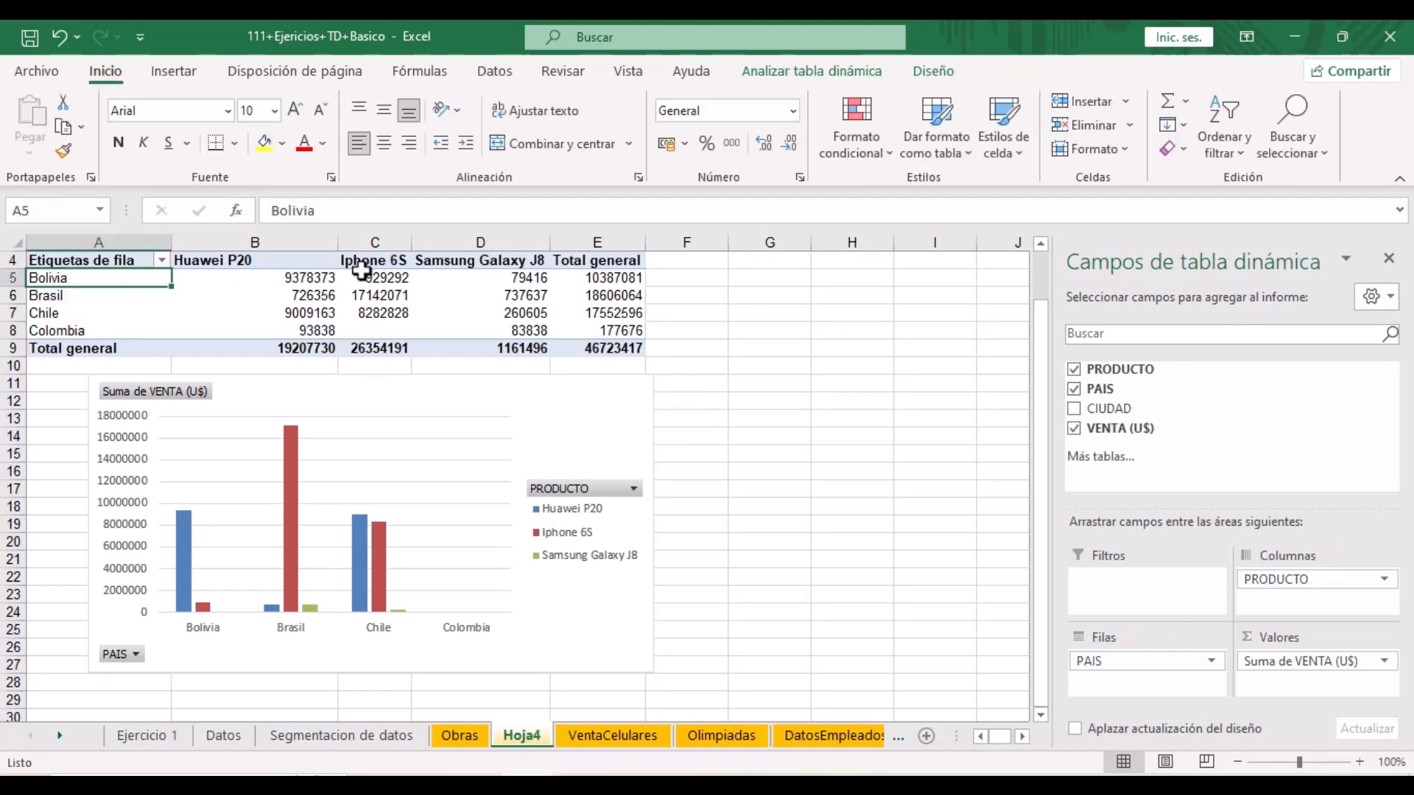
click(403, 280)
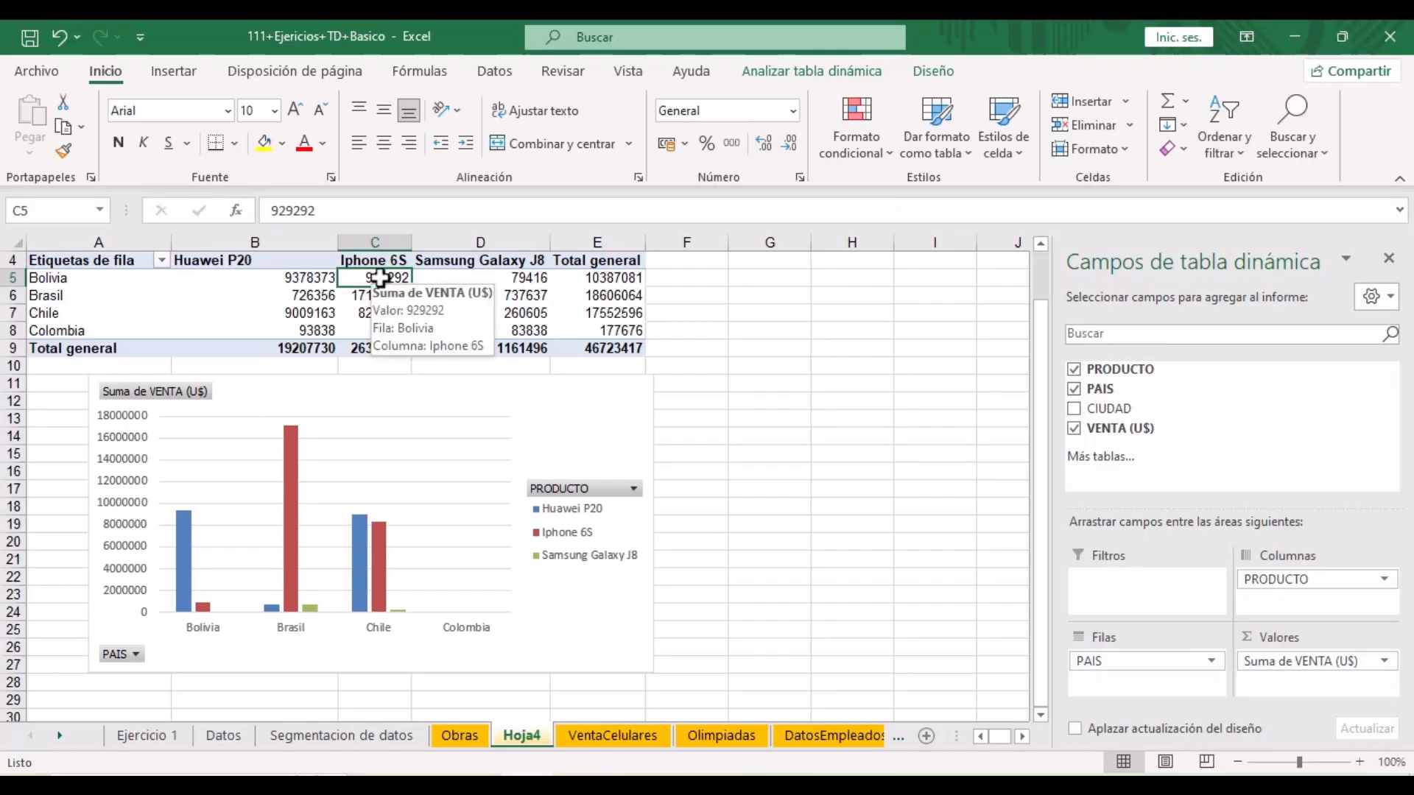
click(342, 605)
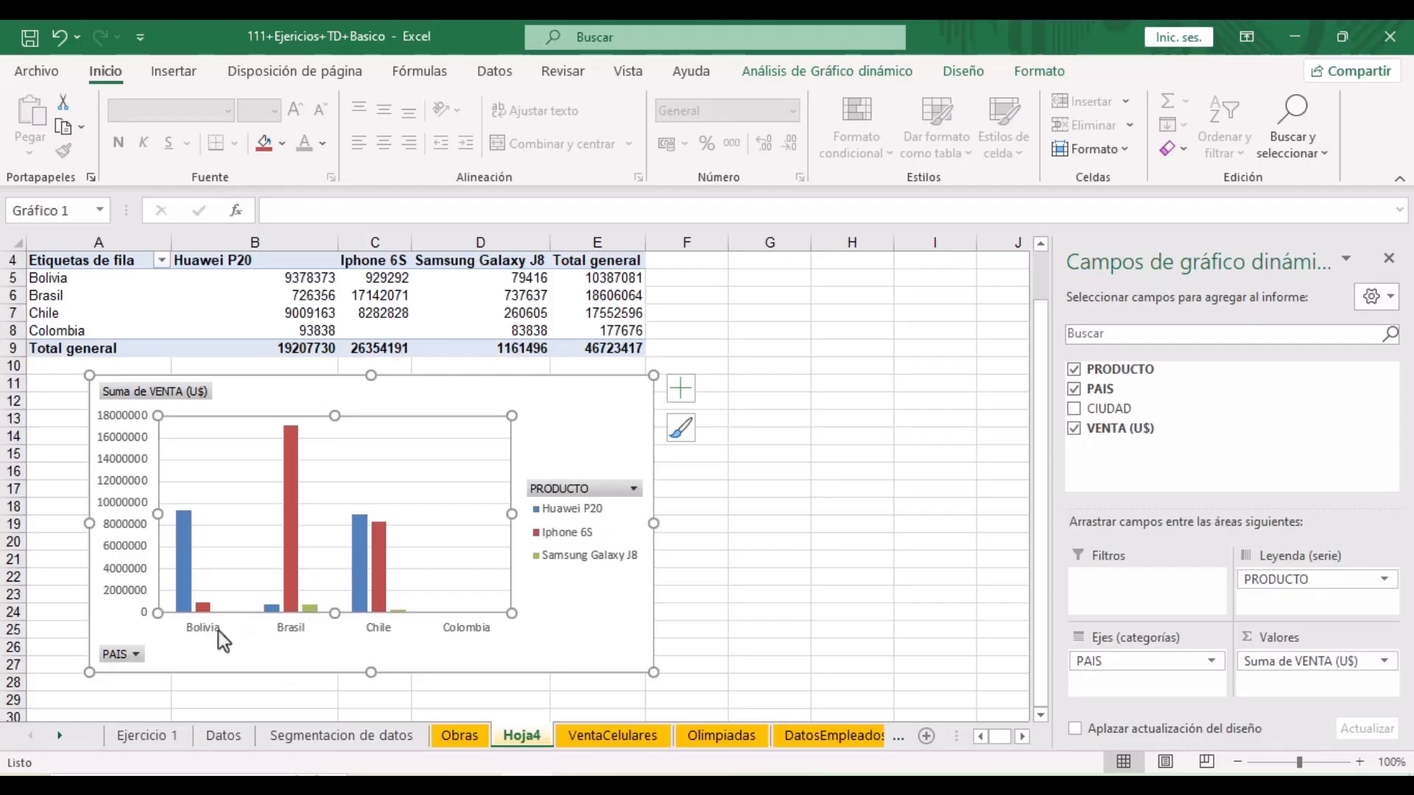
mouse_move(190, 586)
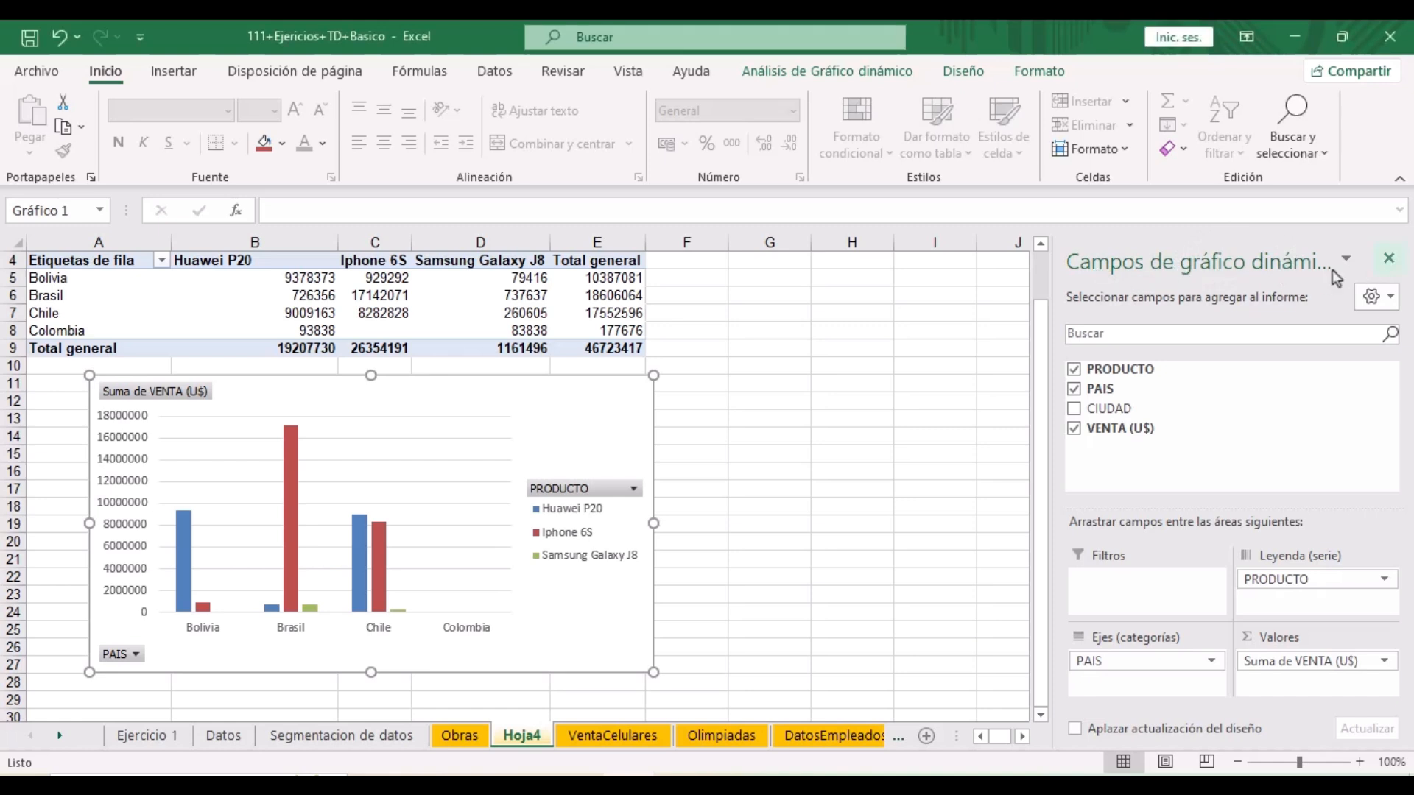
click(1389, 258)
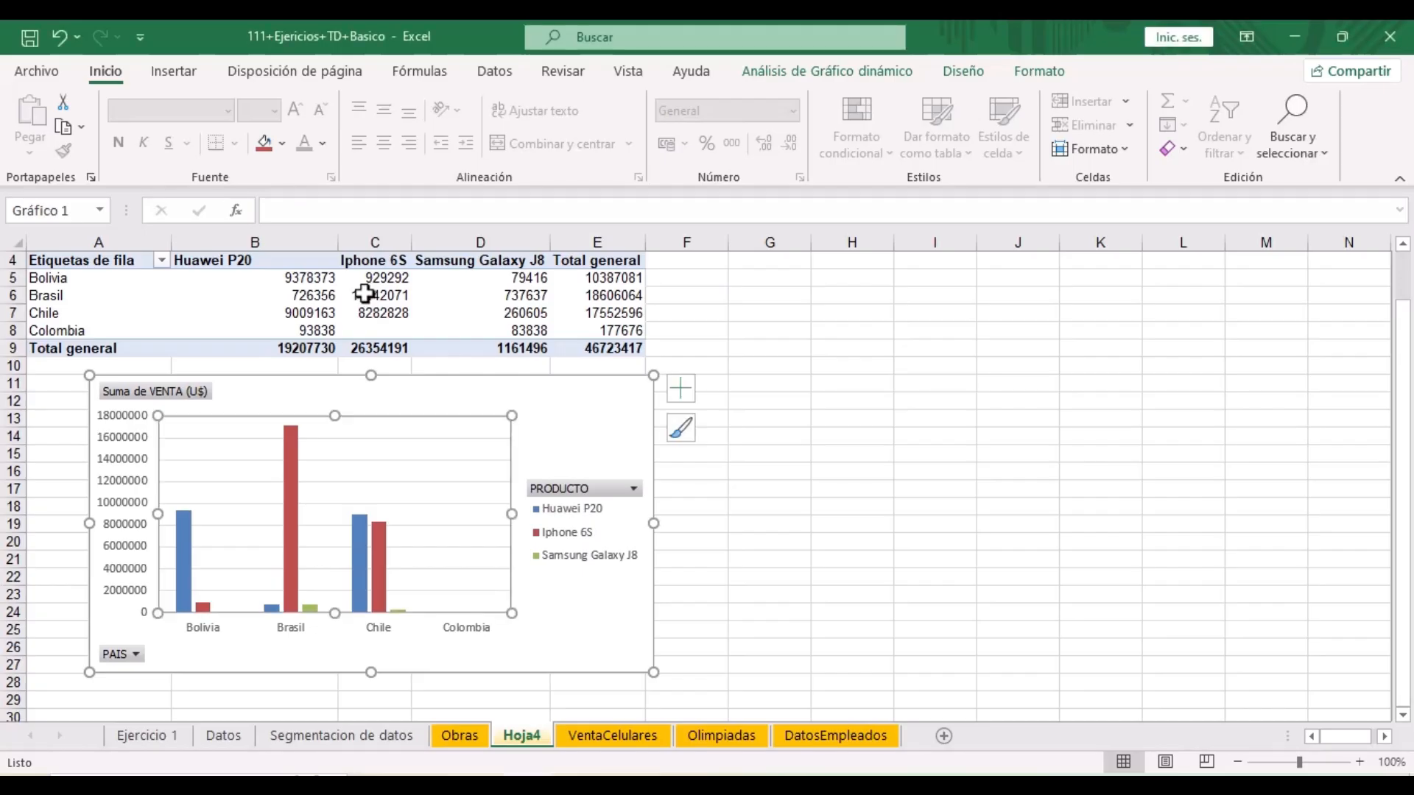
click(373, 294)
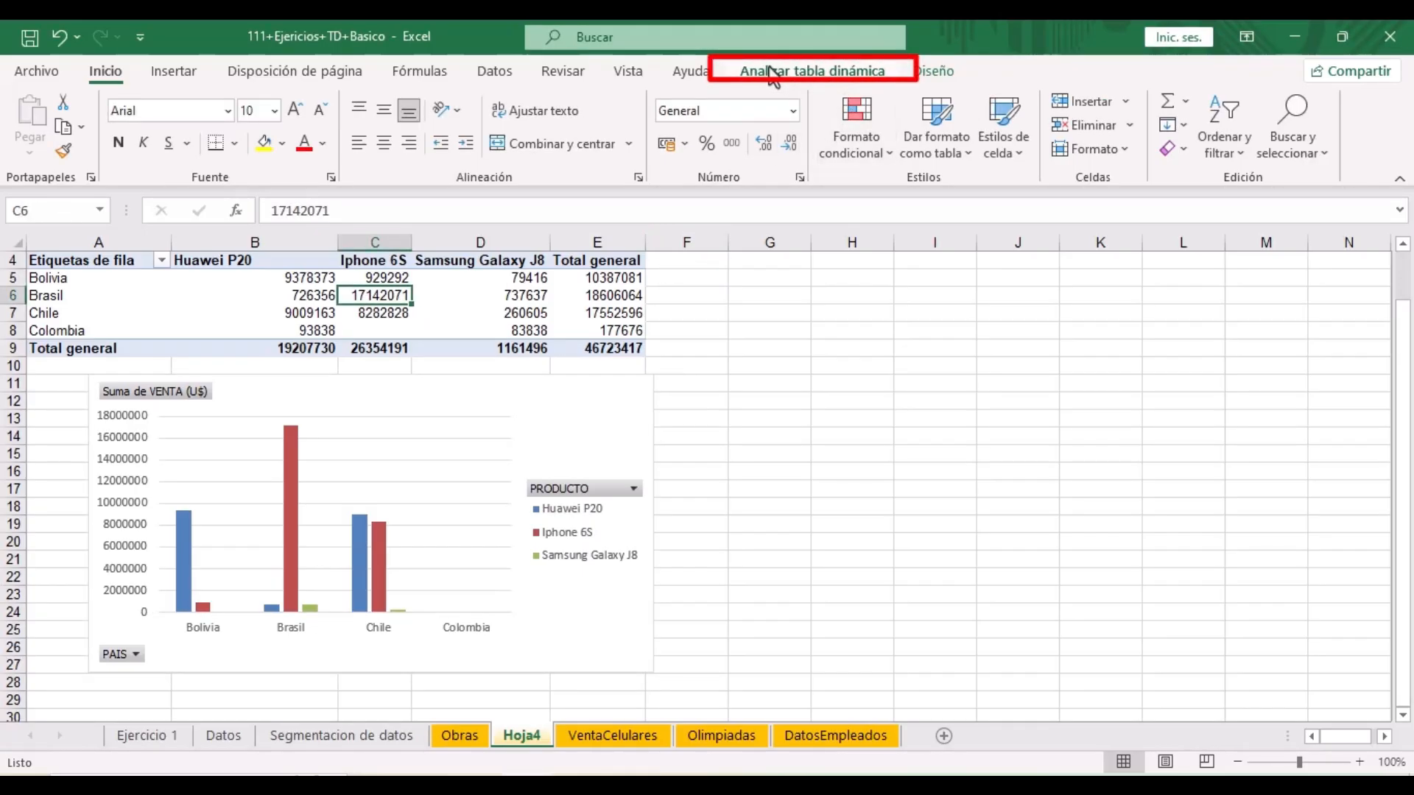
- Insert PRODUCTO and CIUDAD slicers and place the CIUDAD slicer right of PRODUCTO
click(854, 74)
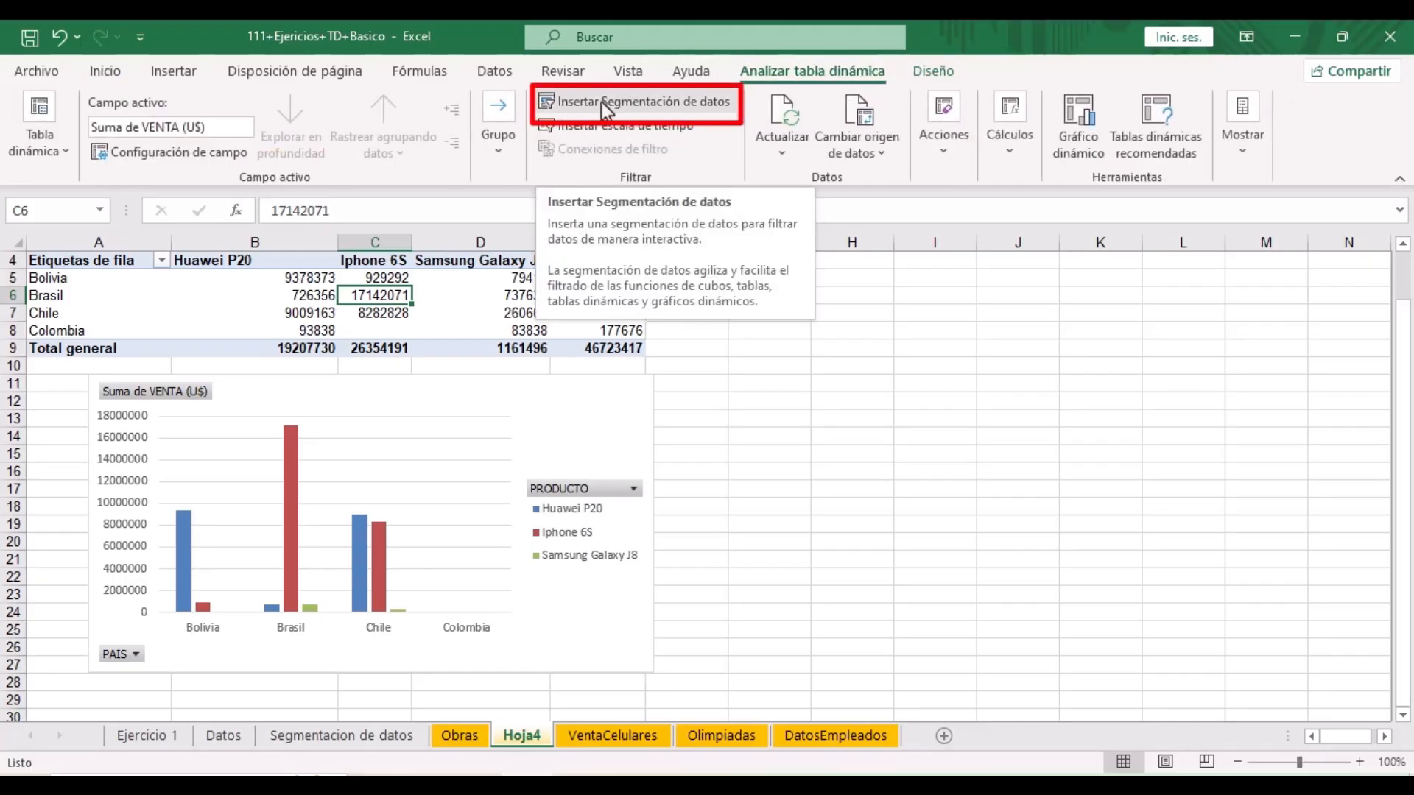
click(656, 111)
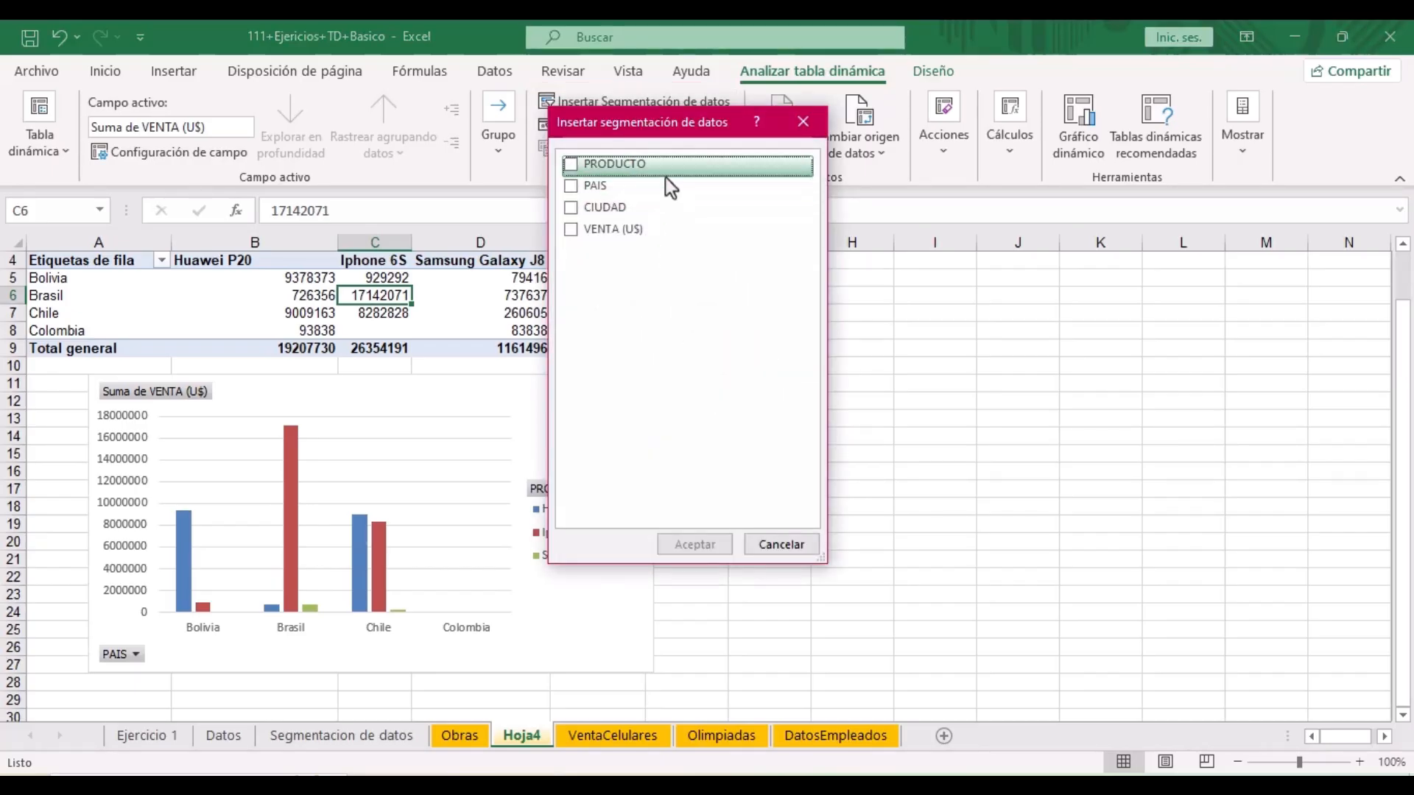
click(575, 167)
click(573, 209)
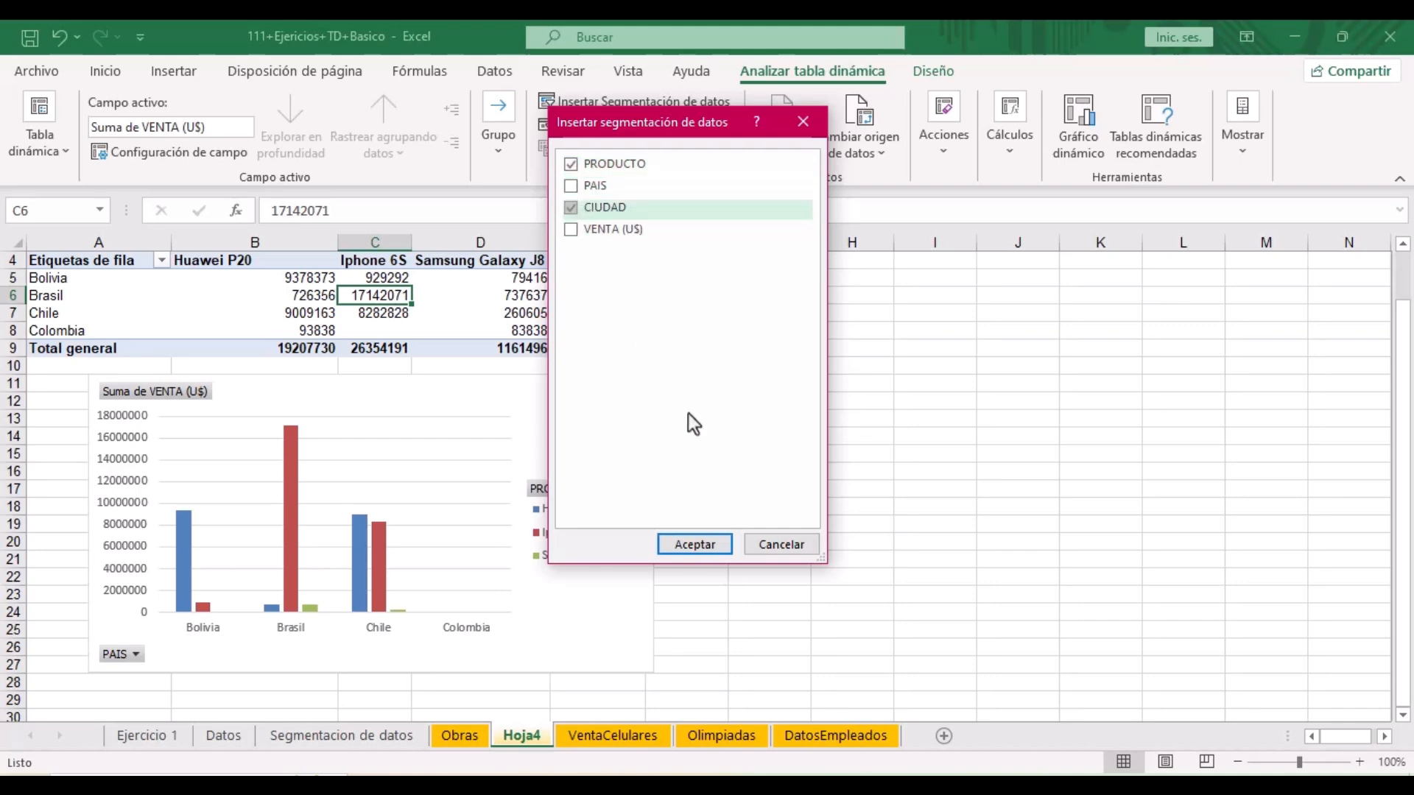
click(683, 542)
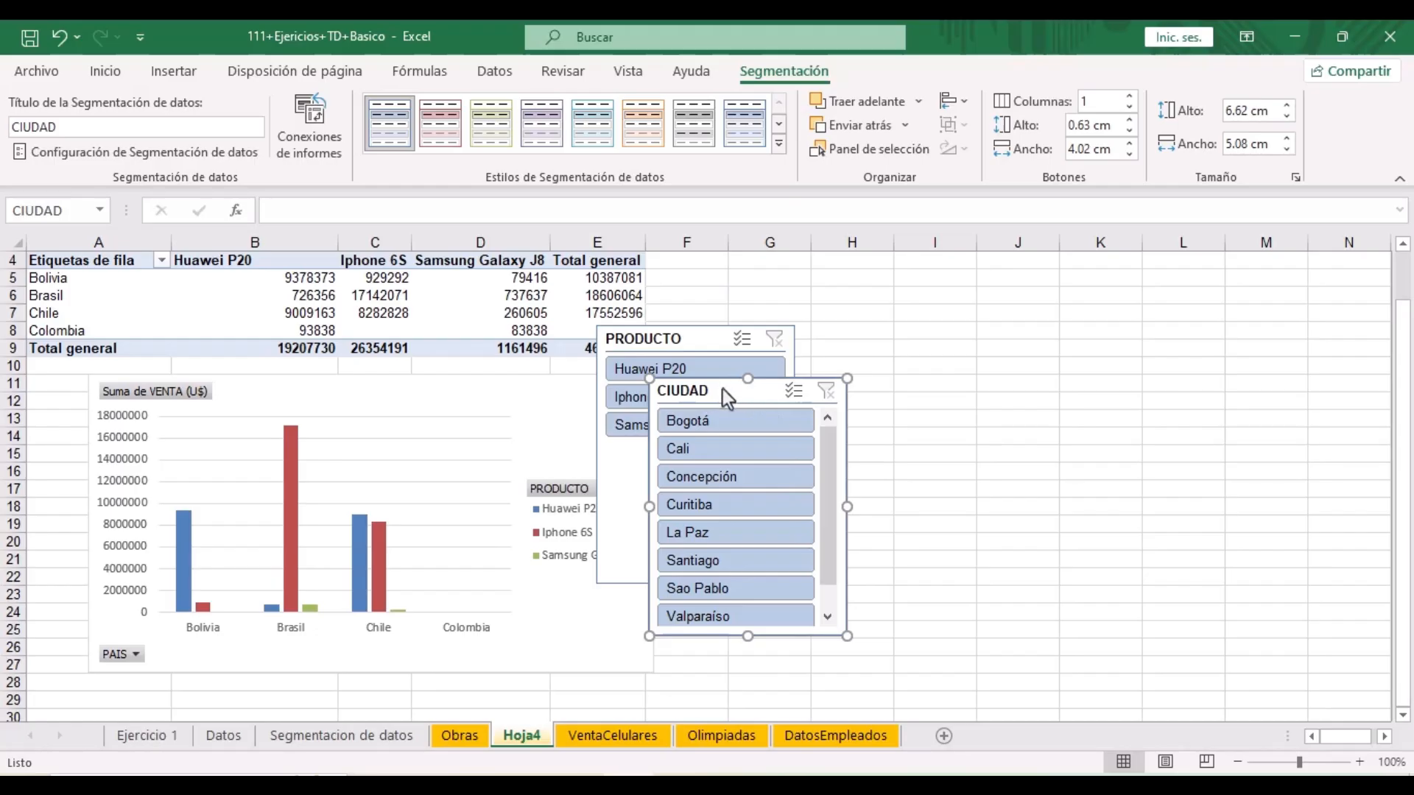
drag(747, 398, 918, 350)
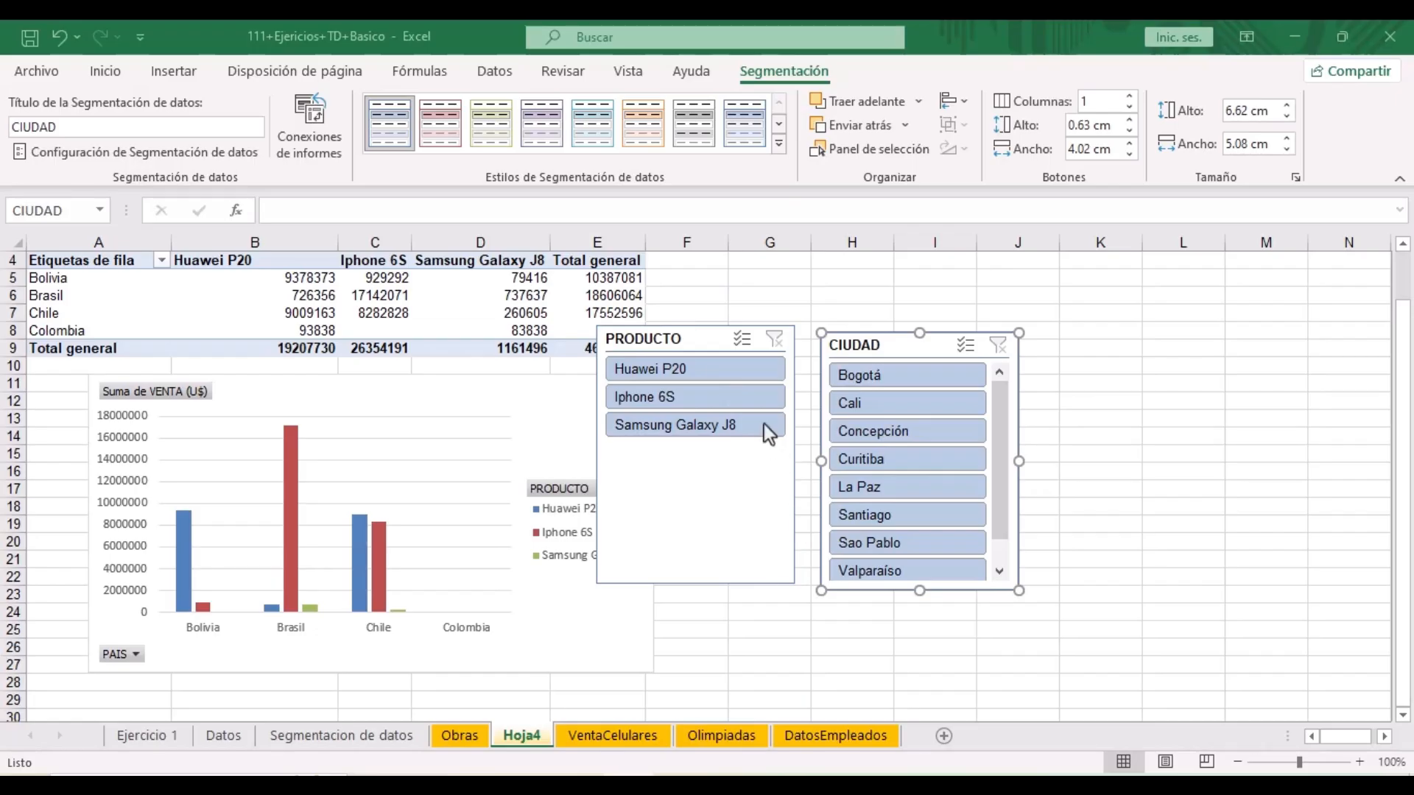
- Filter the pivot to Iphone 6S in the cities Sao Pablo and Valparaíso
click(638, 399)
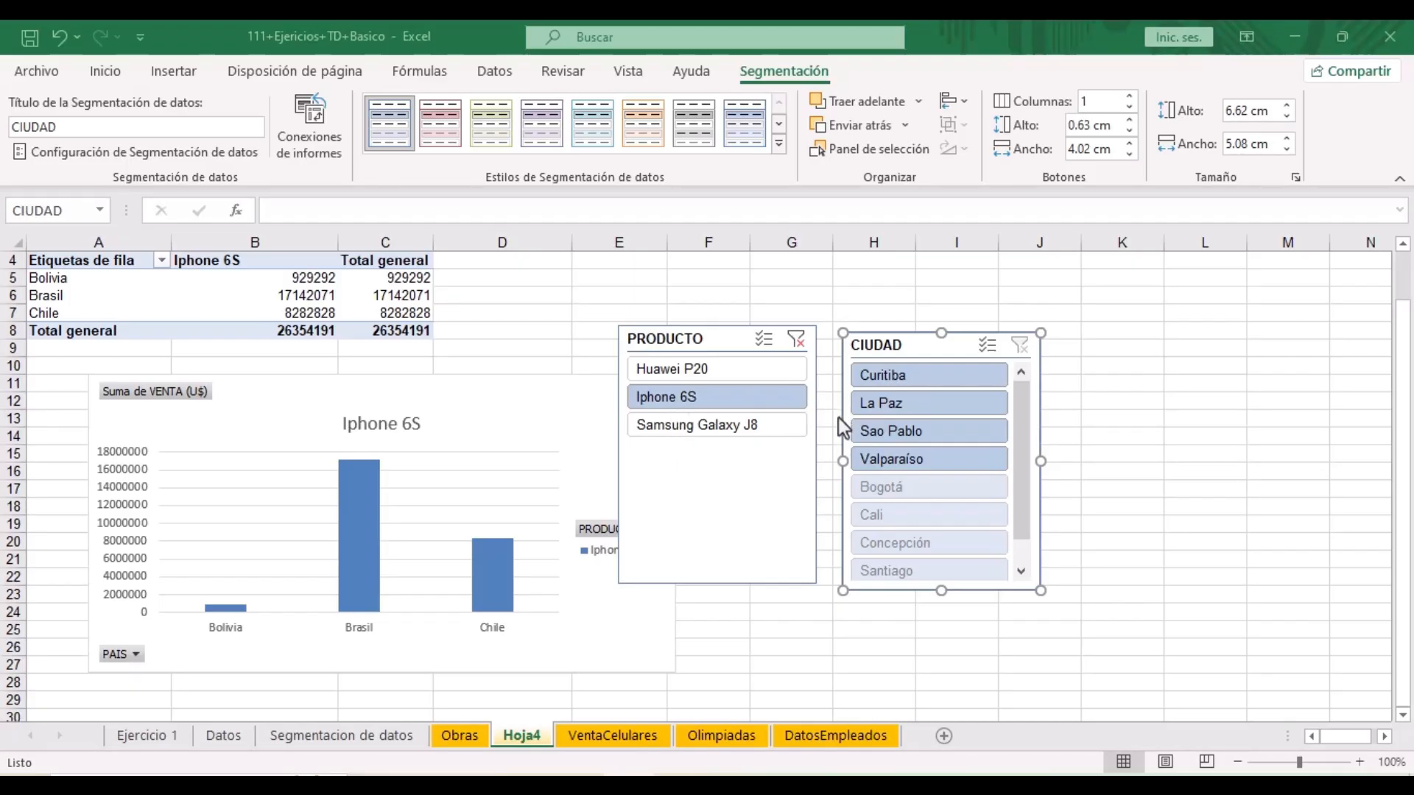
click(895, 434)
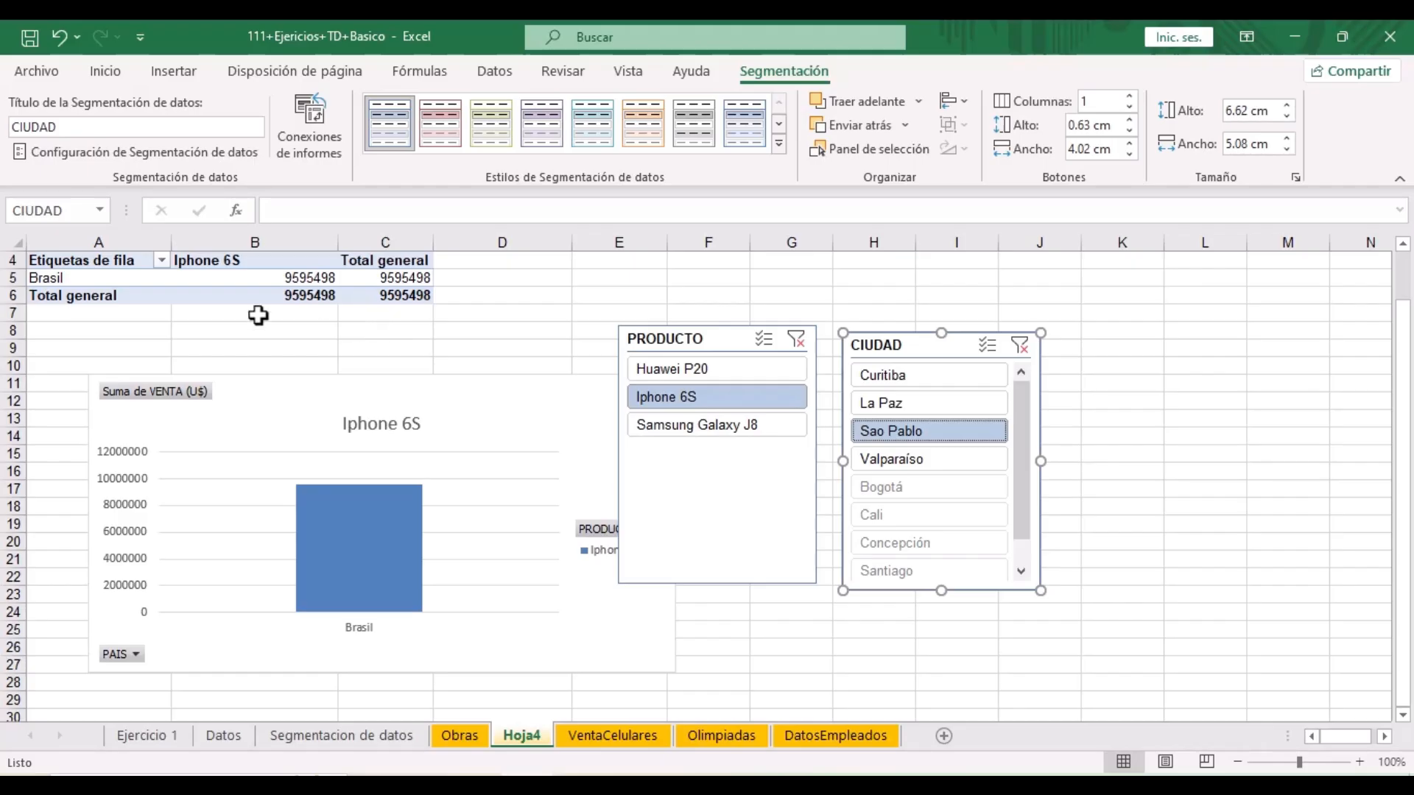
click(71, 283)
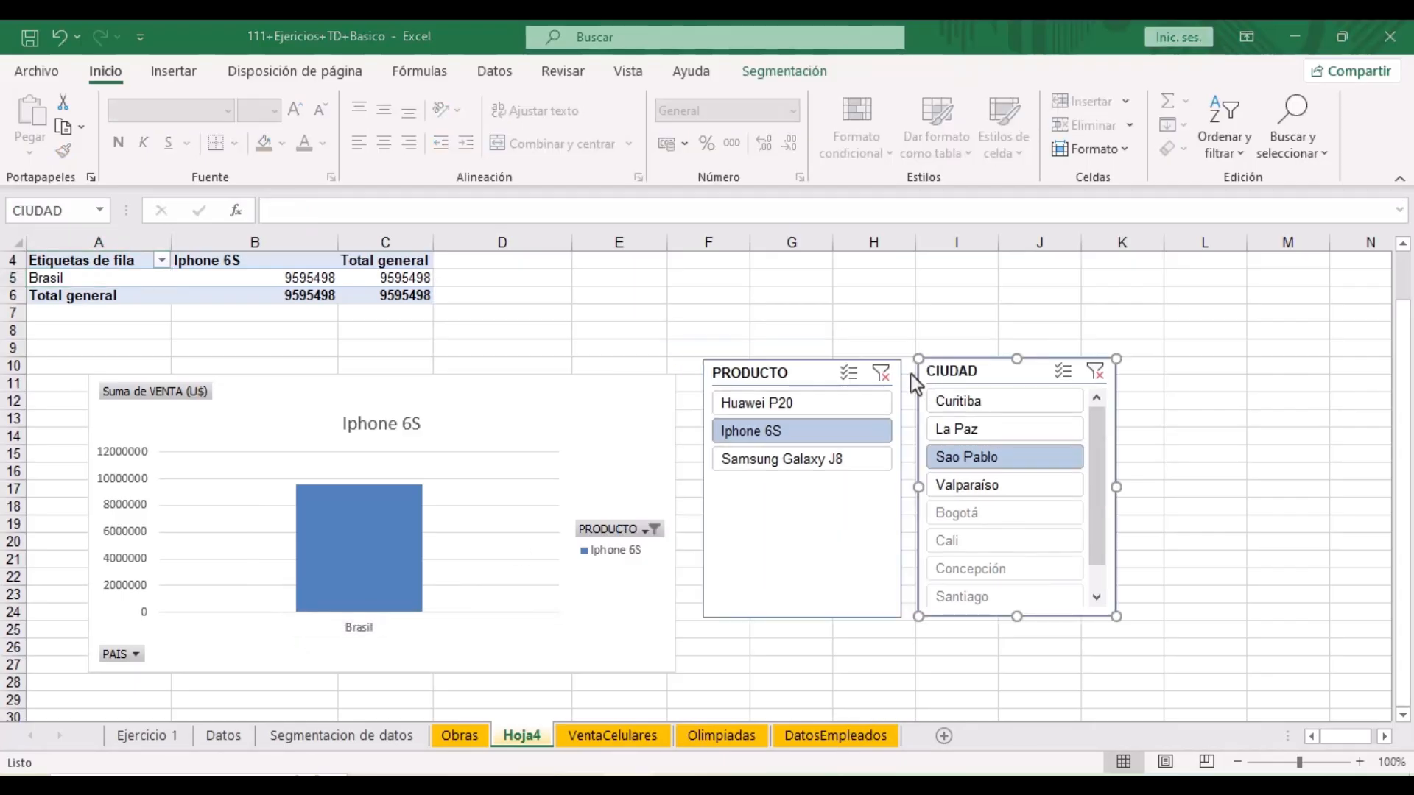
ctrl+click(975, 490)
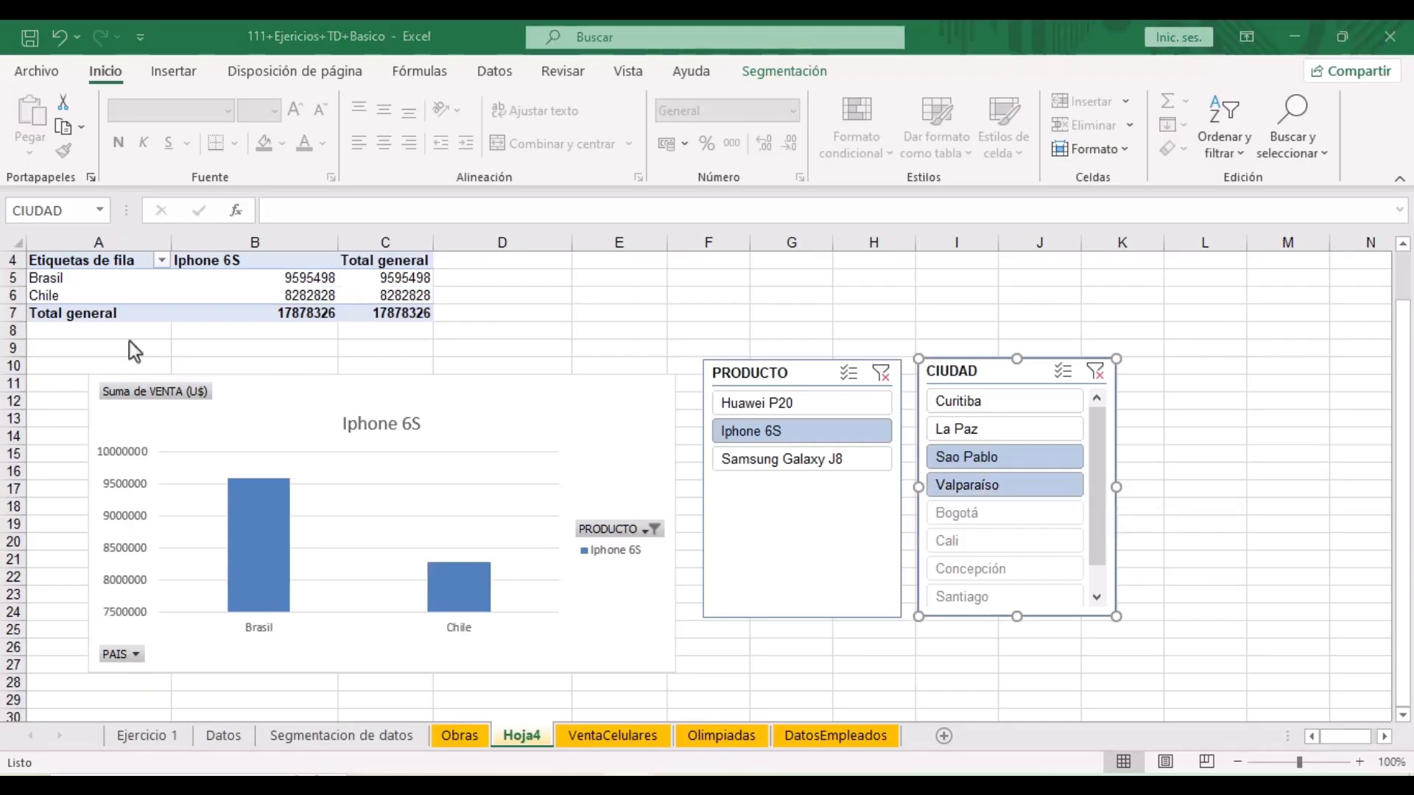
click(60, 296)
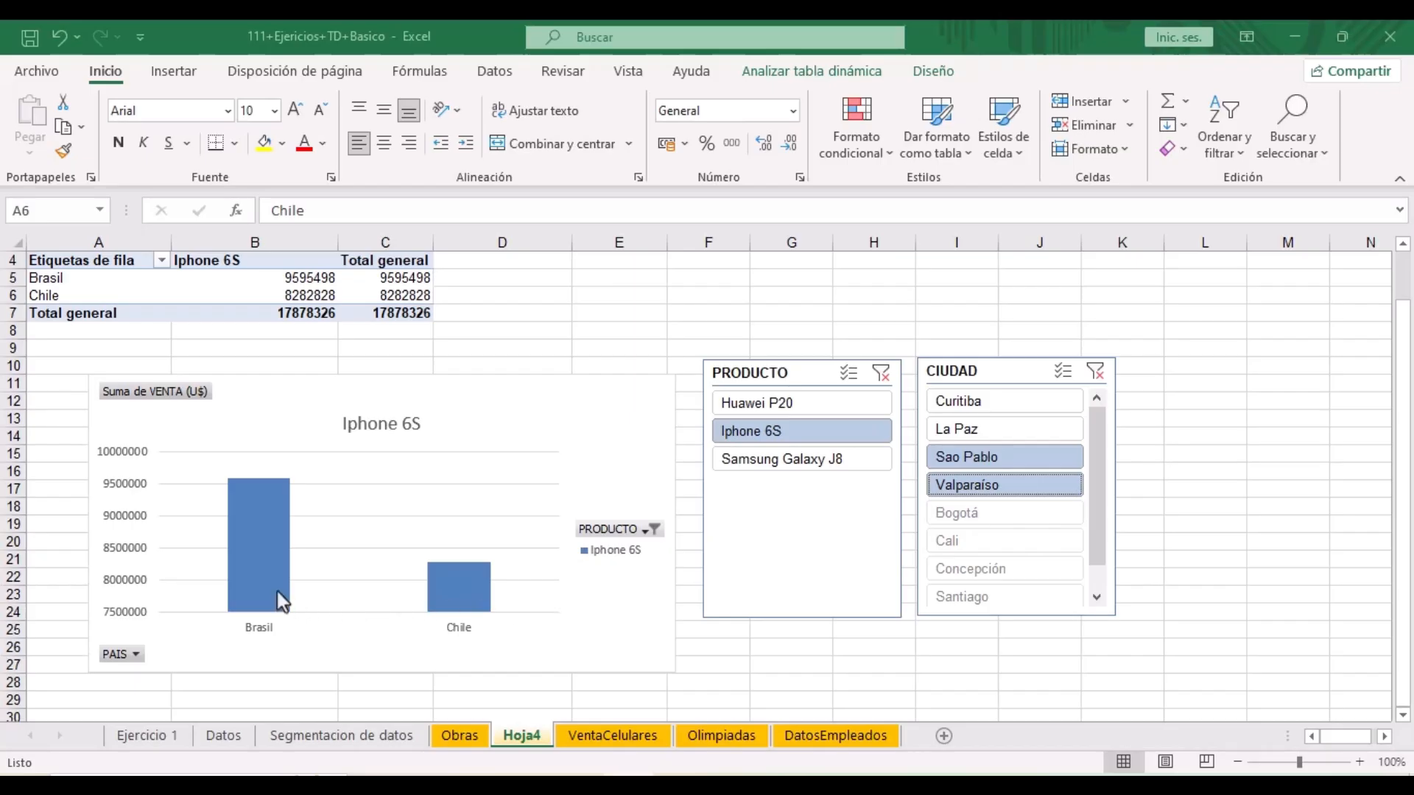
mouse_move(244, 565)
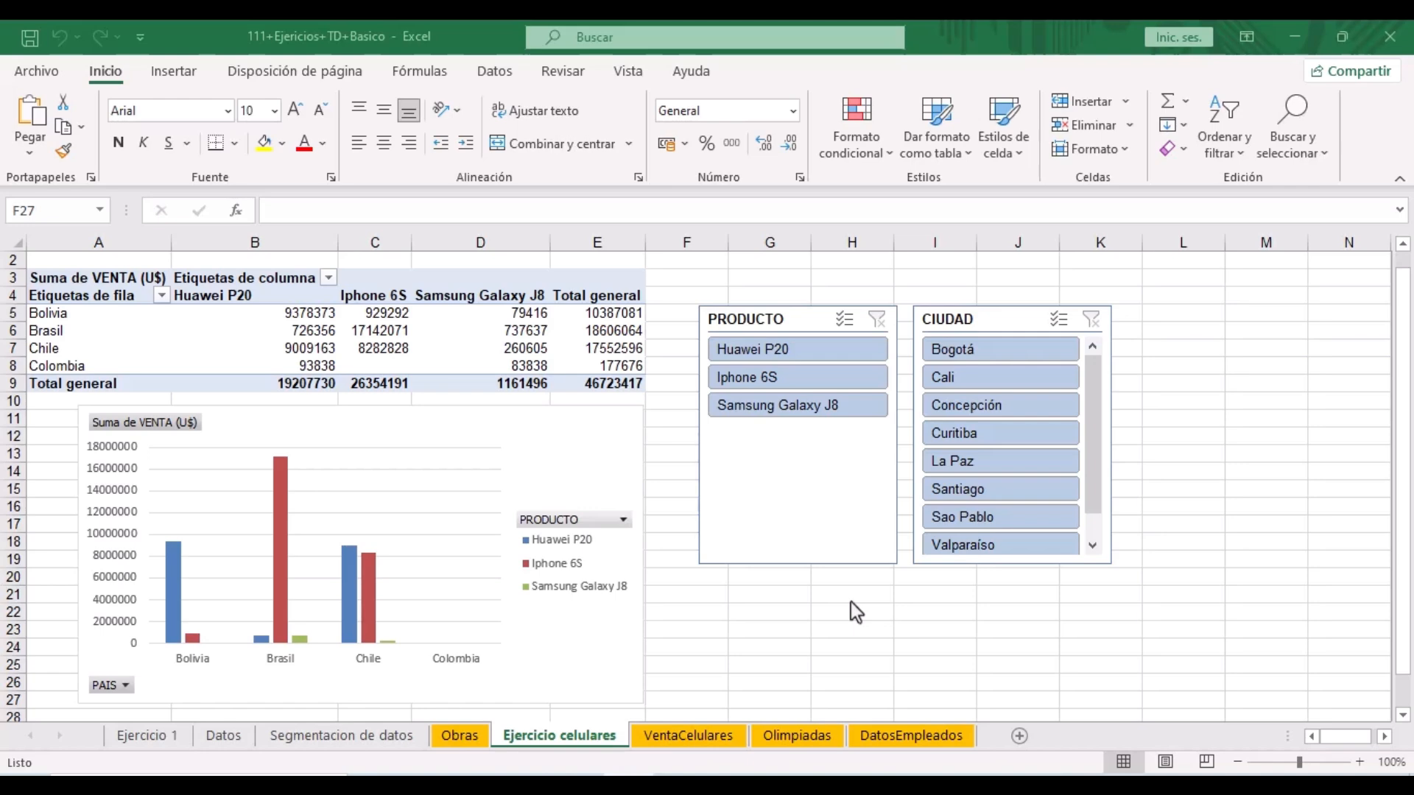
- Apply a medium green style from the pivot table styles gallery to the sales pivot table
click(395, 330)
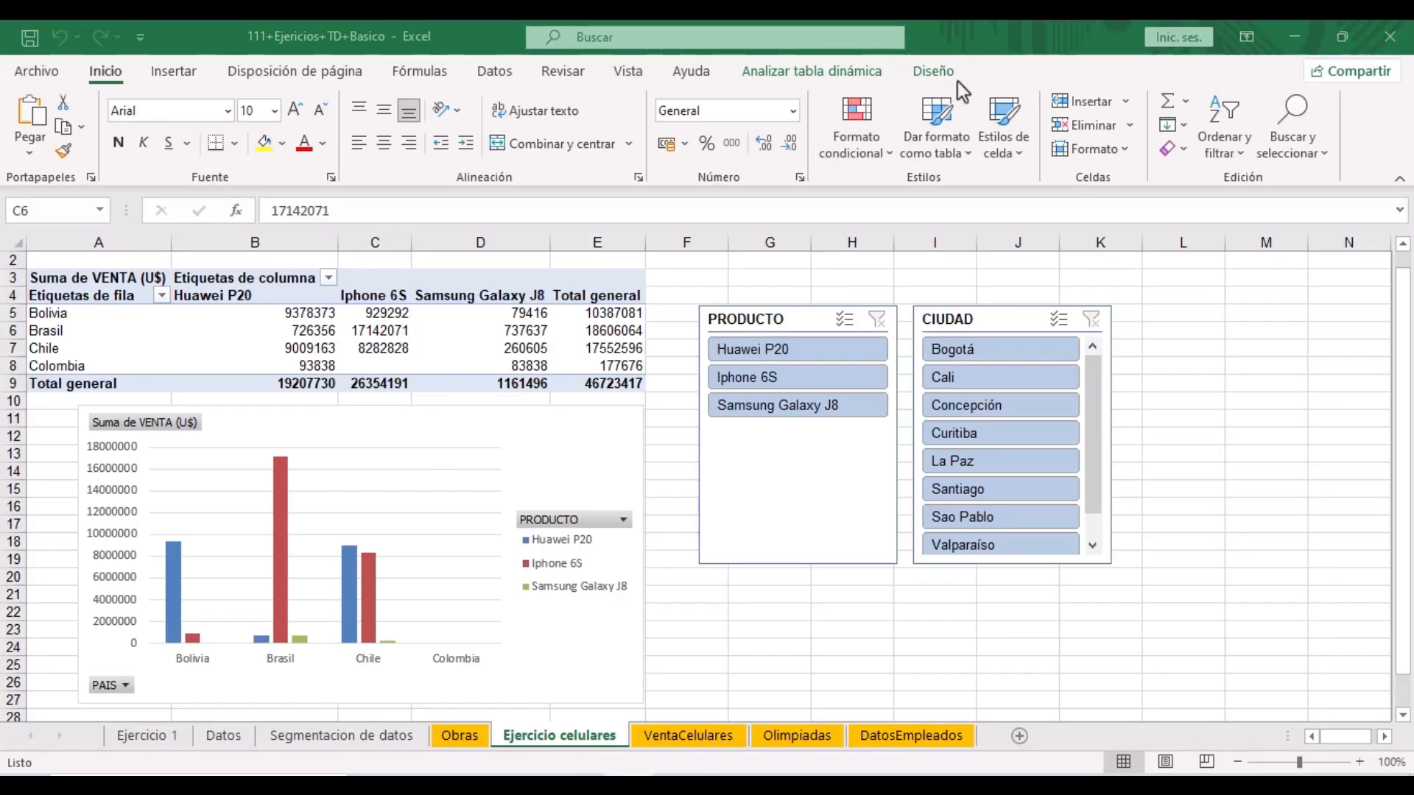
click(938, 76)
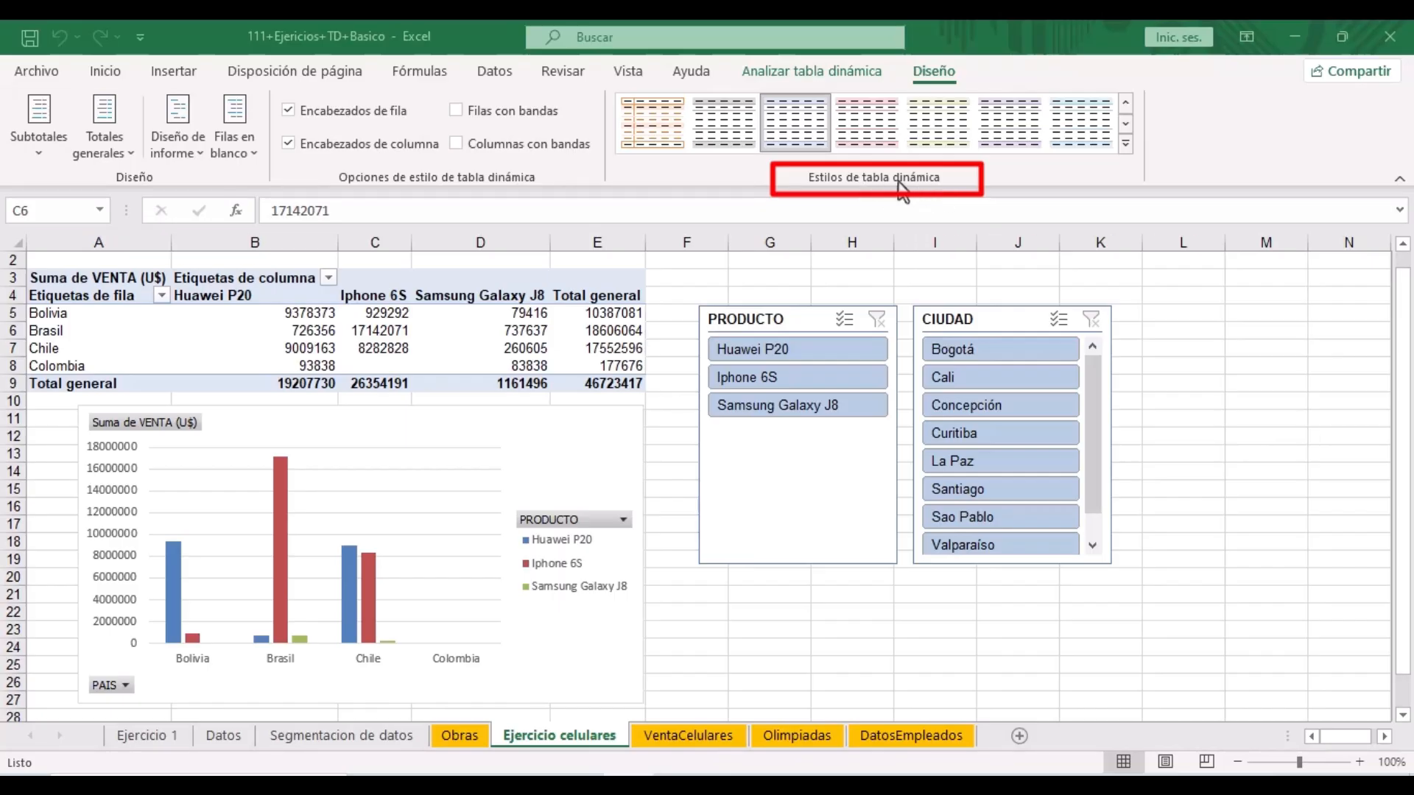
click(1125, 145)
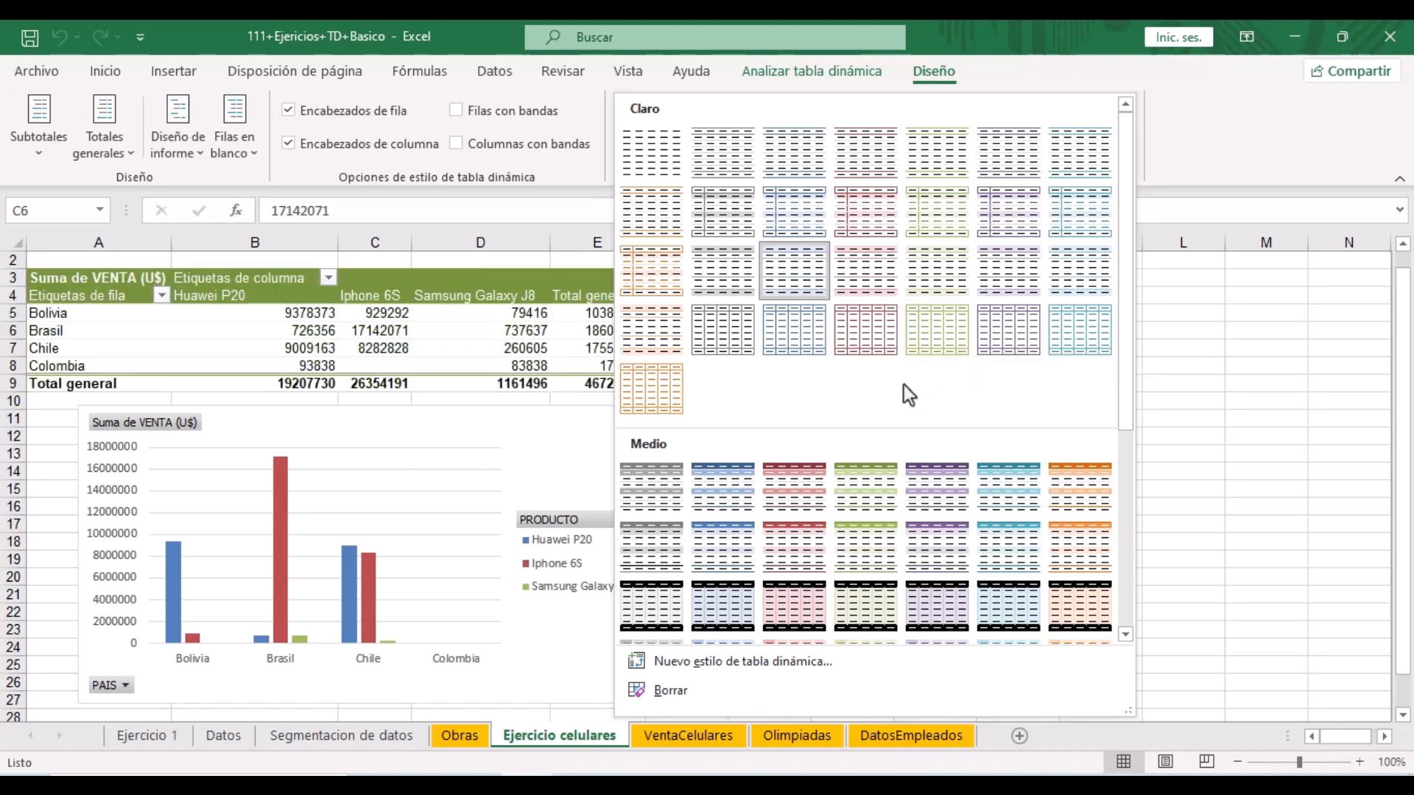
click(859, 487)
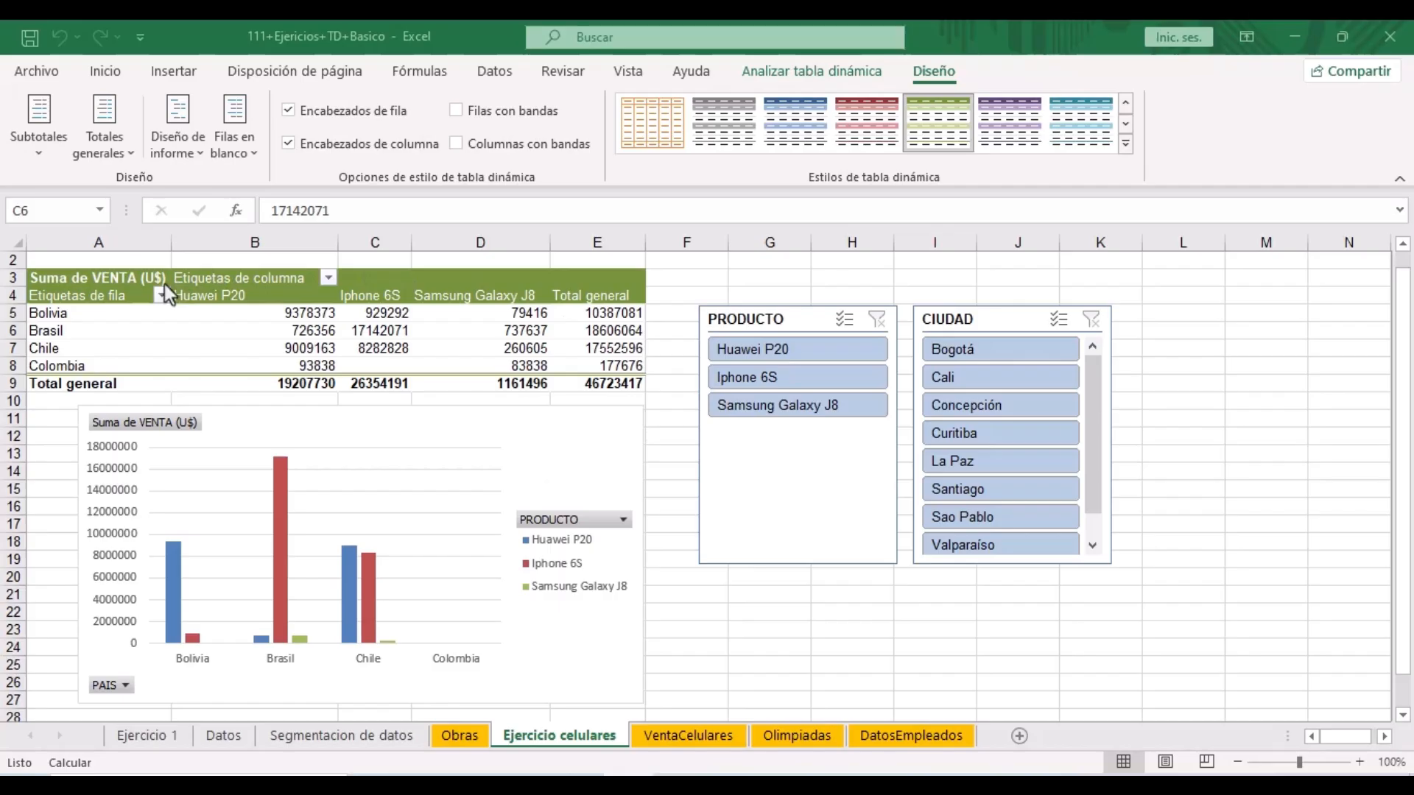
- Centre-align the contents of the whole sales pivot table
click(36, 273)
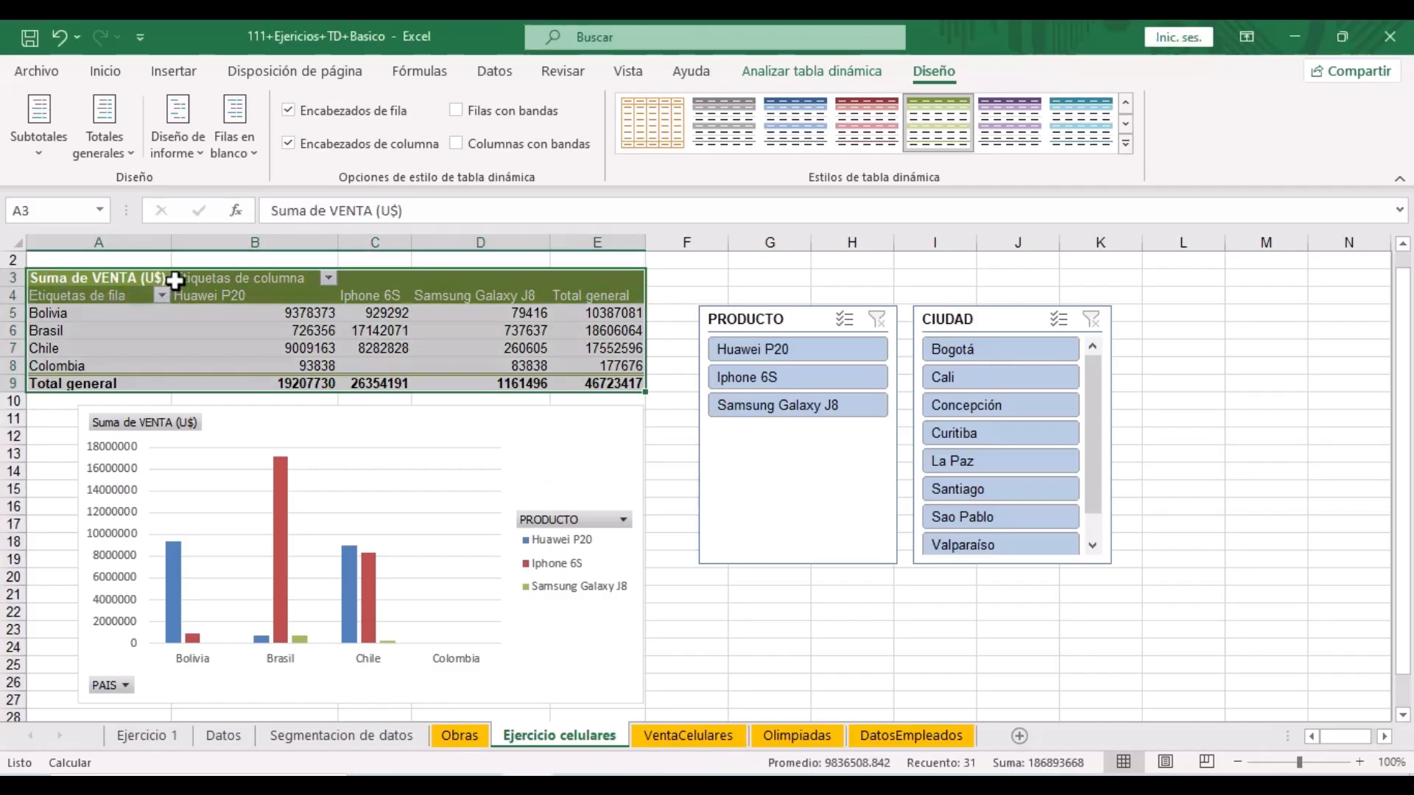
click(91, 70)
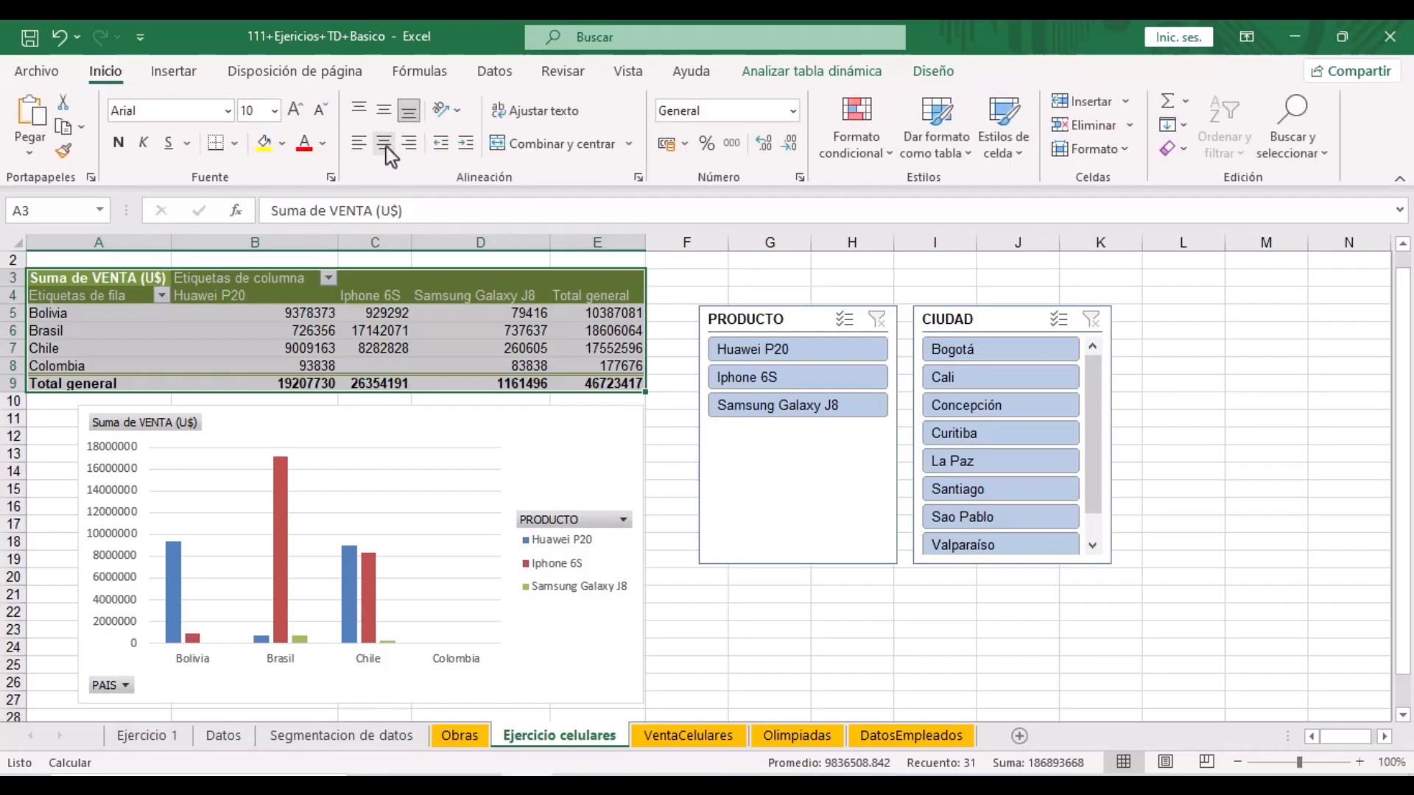
click(386, 147)
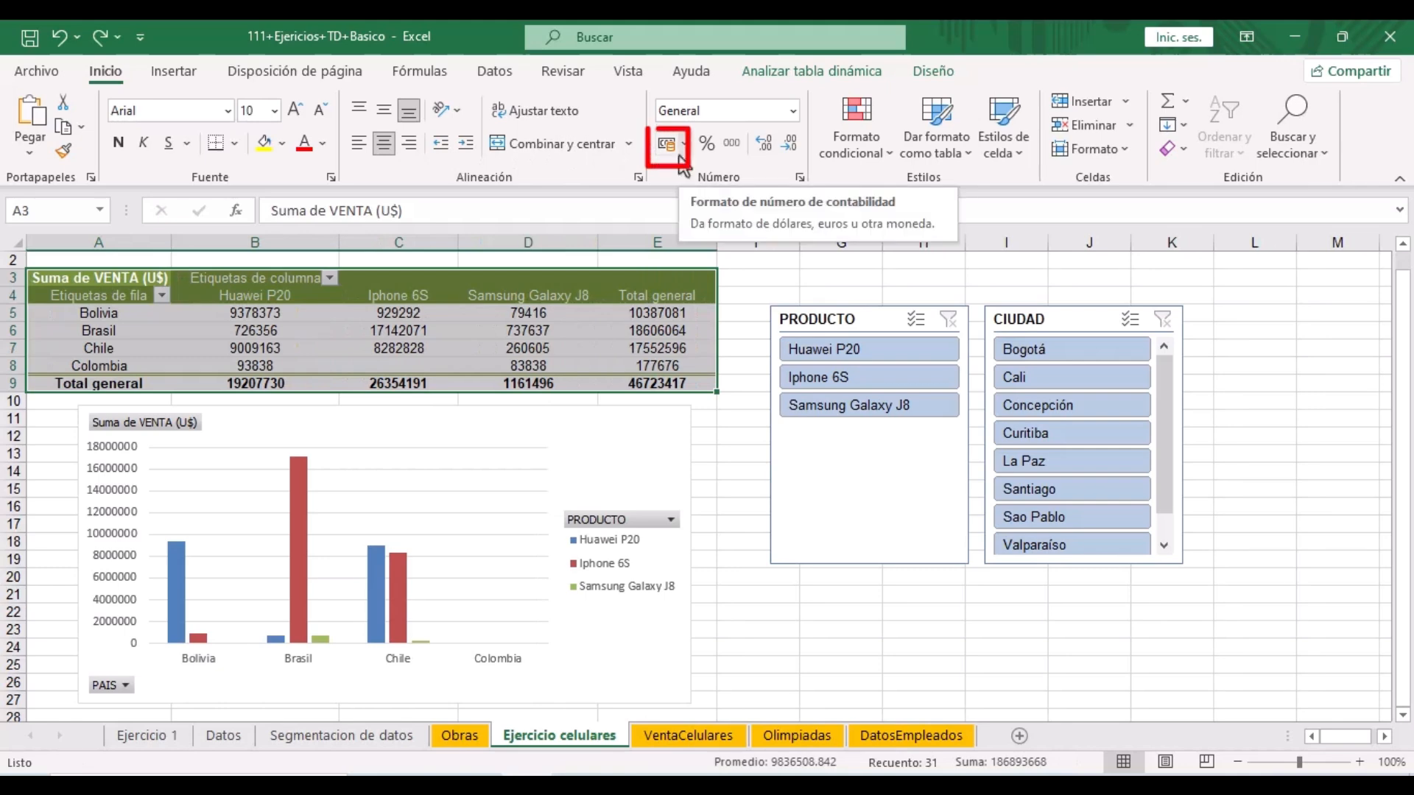
- Format the sales figures as Accounting with the $ Español (Estados Unidos) symbol
click(670, 144)
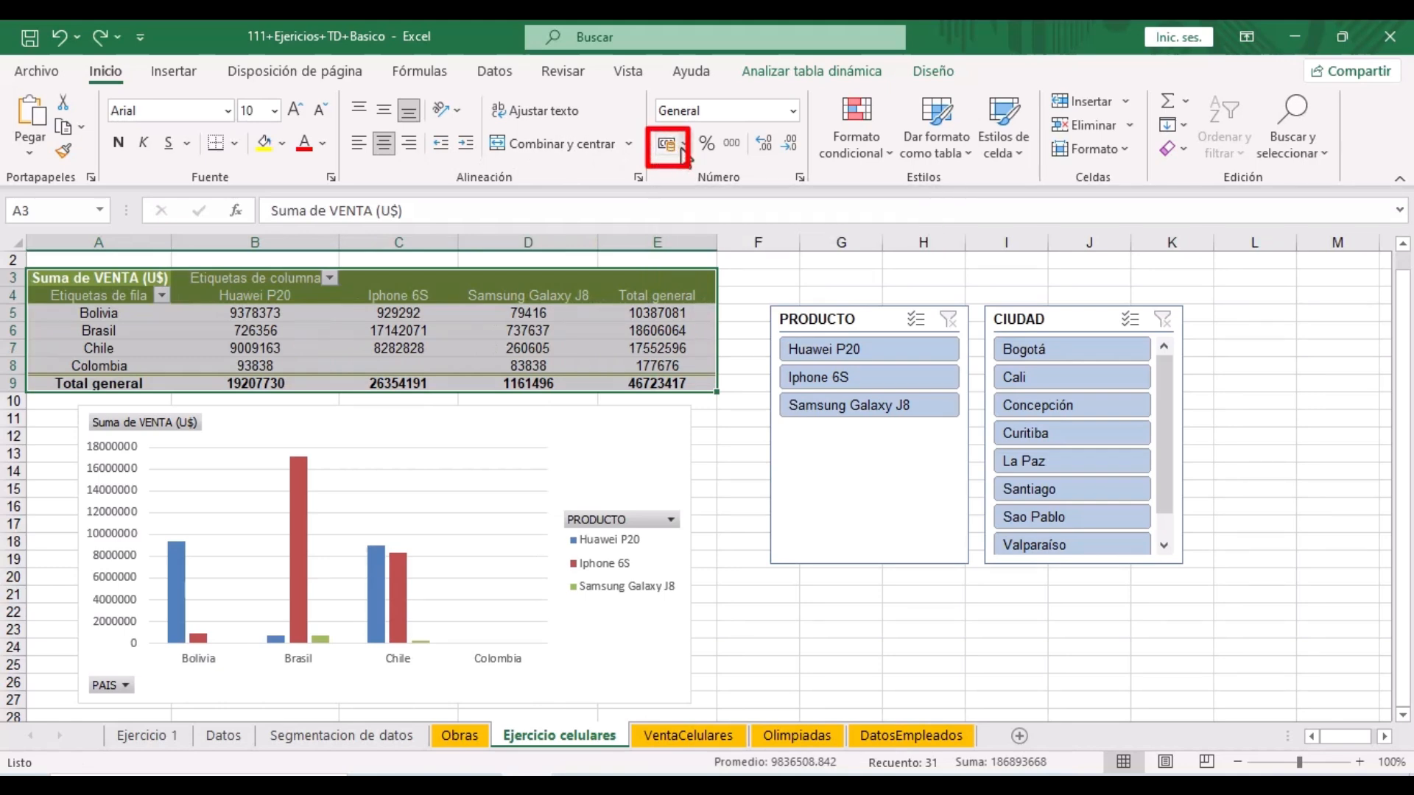
click(684, 145)
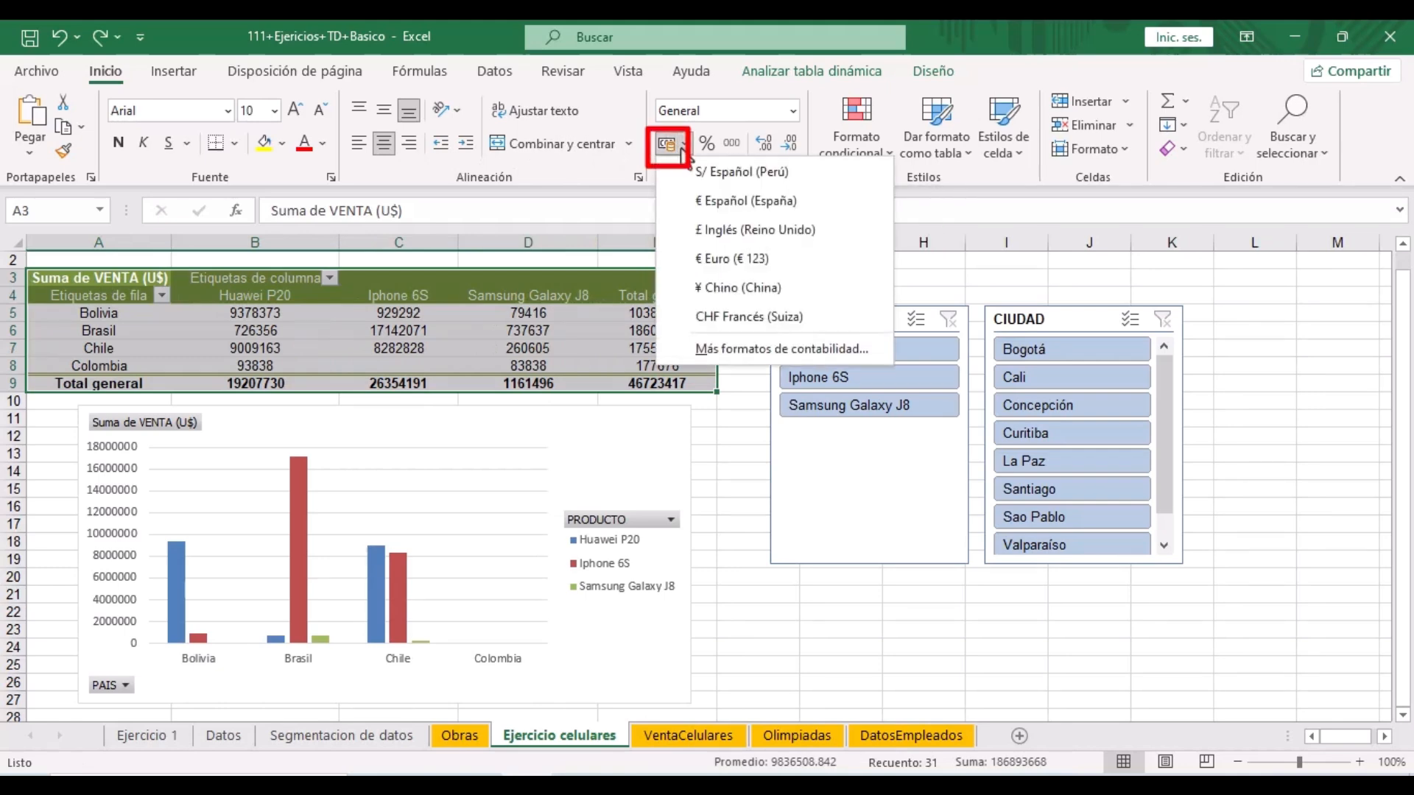
click(687, 348)
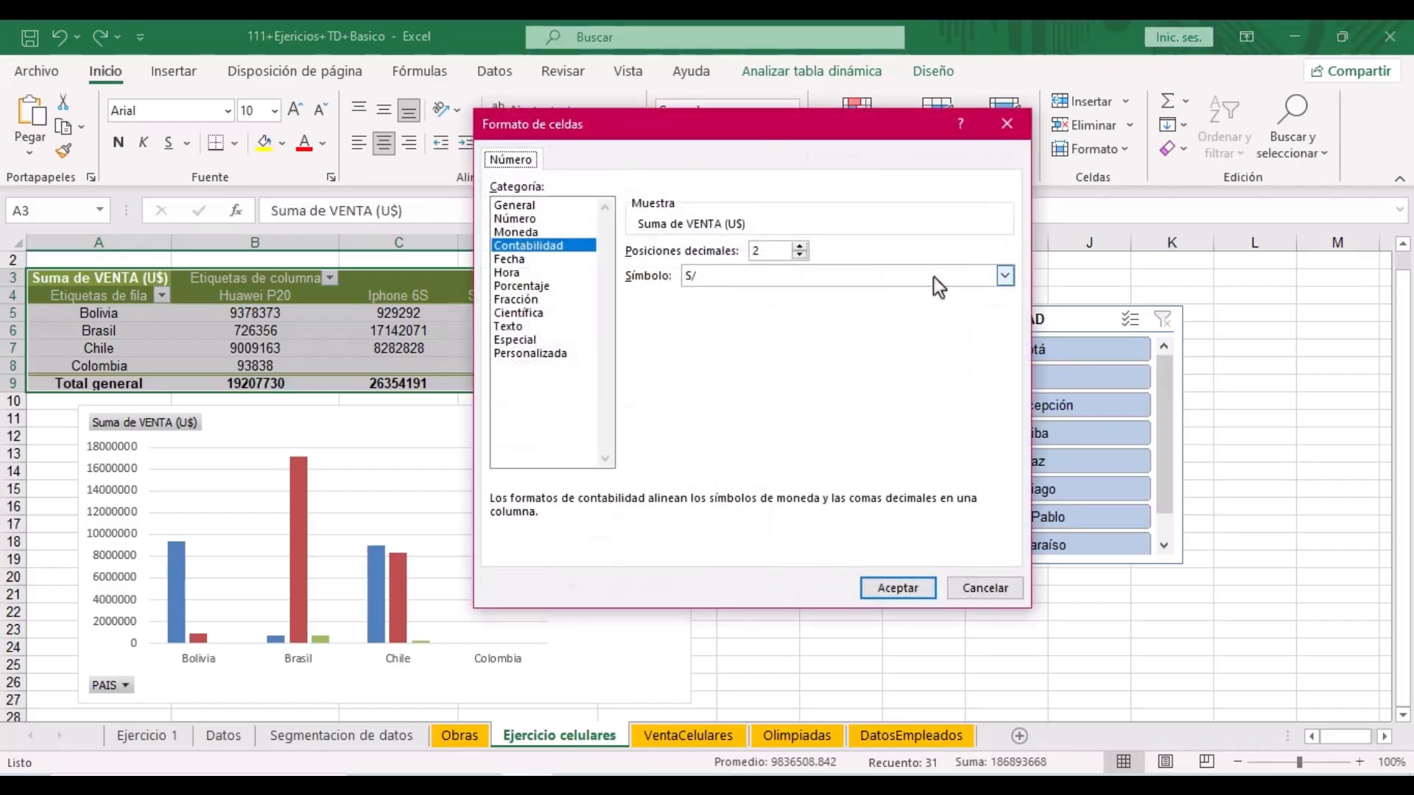
click(1005, 275)
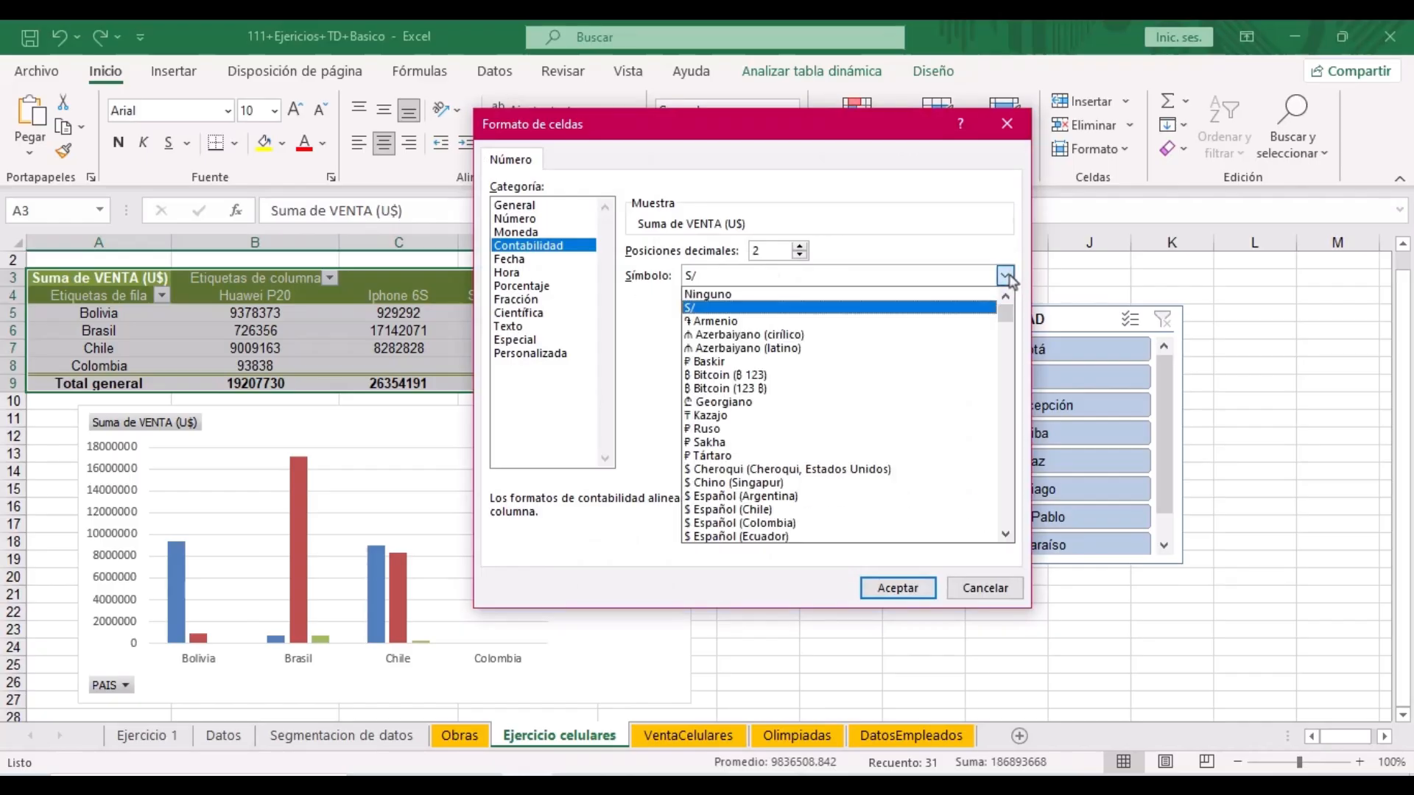
scroll(766, 361, down, 3)
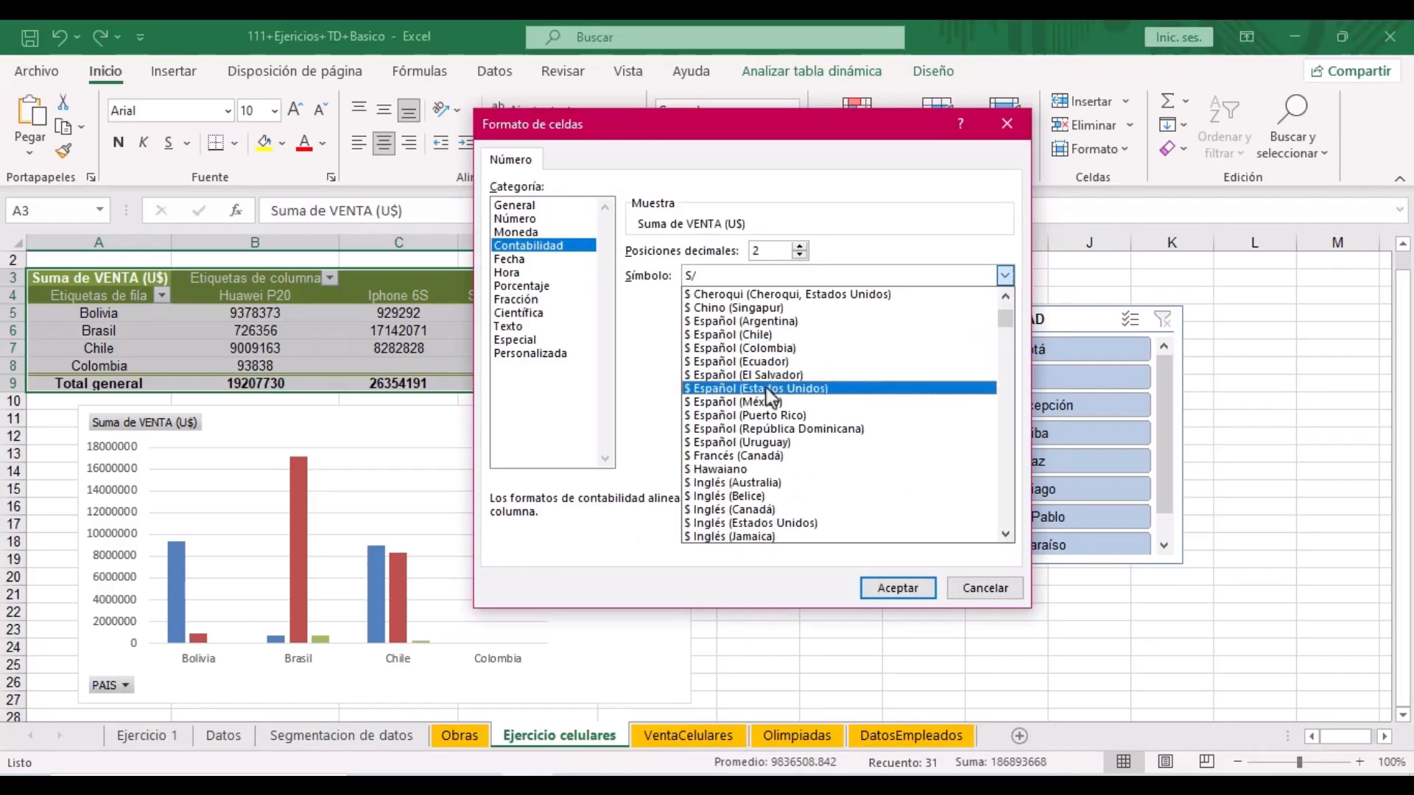
click(769, 389)
click(896, 587)
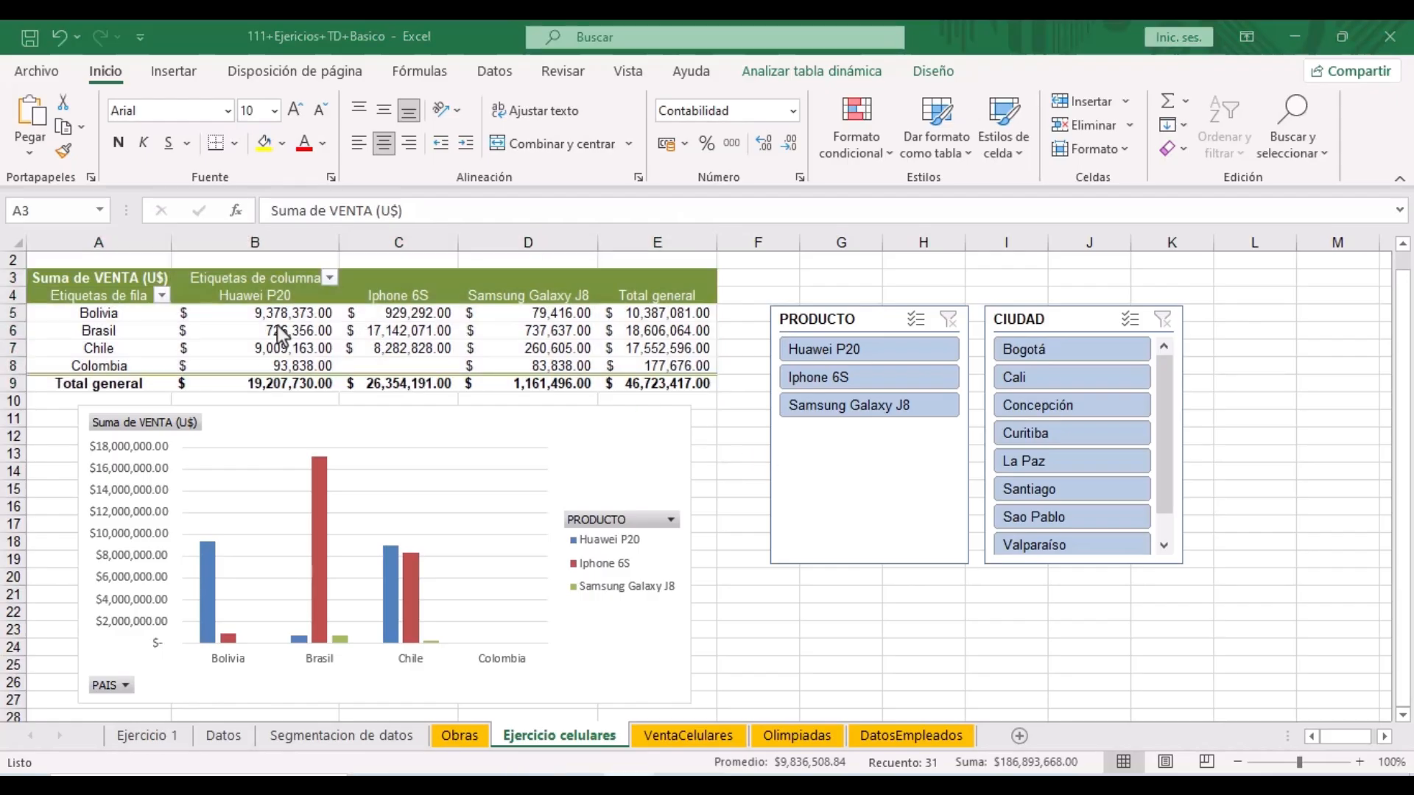
click(46, 276)
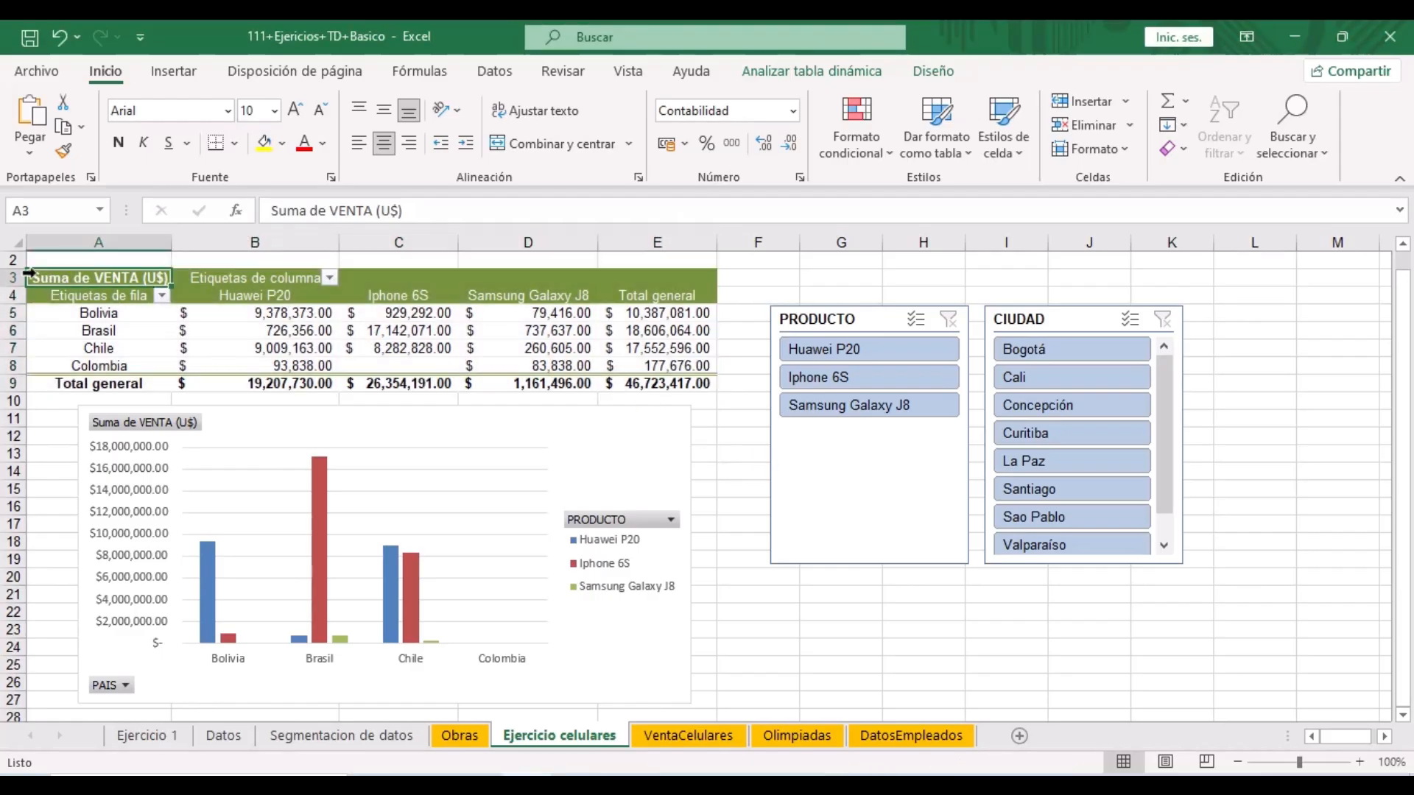
- Make pivot table header rows 3 and 4 bold, then select the sales chart
click(31, 273)
drag(648, 294, 89, 285)
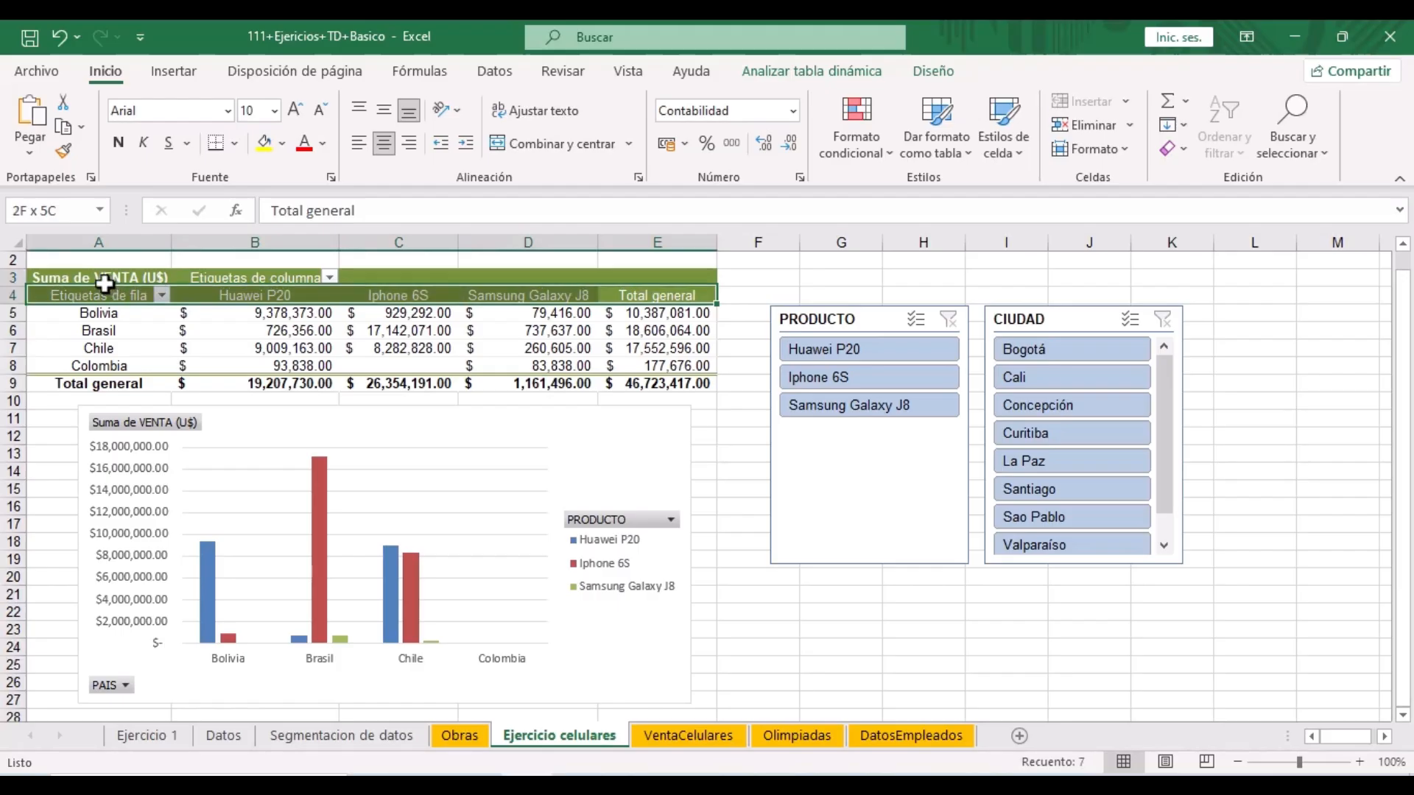
click(118, 144)
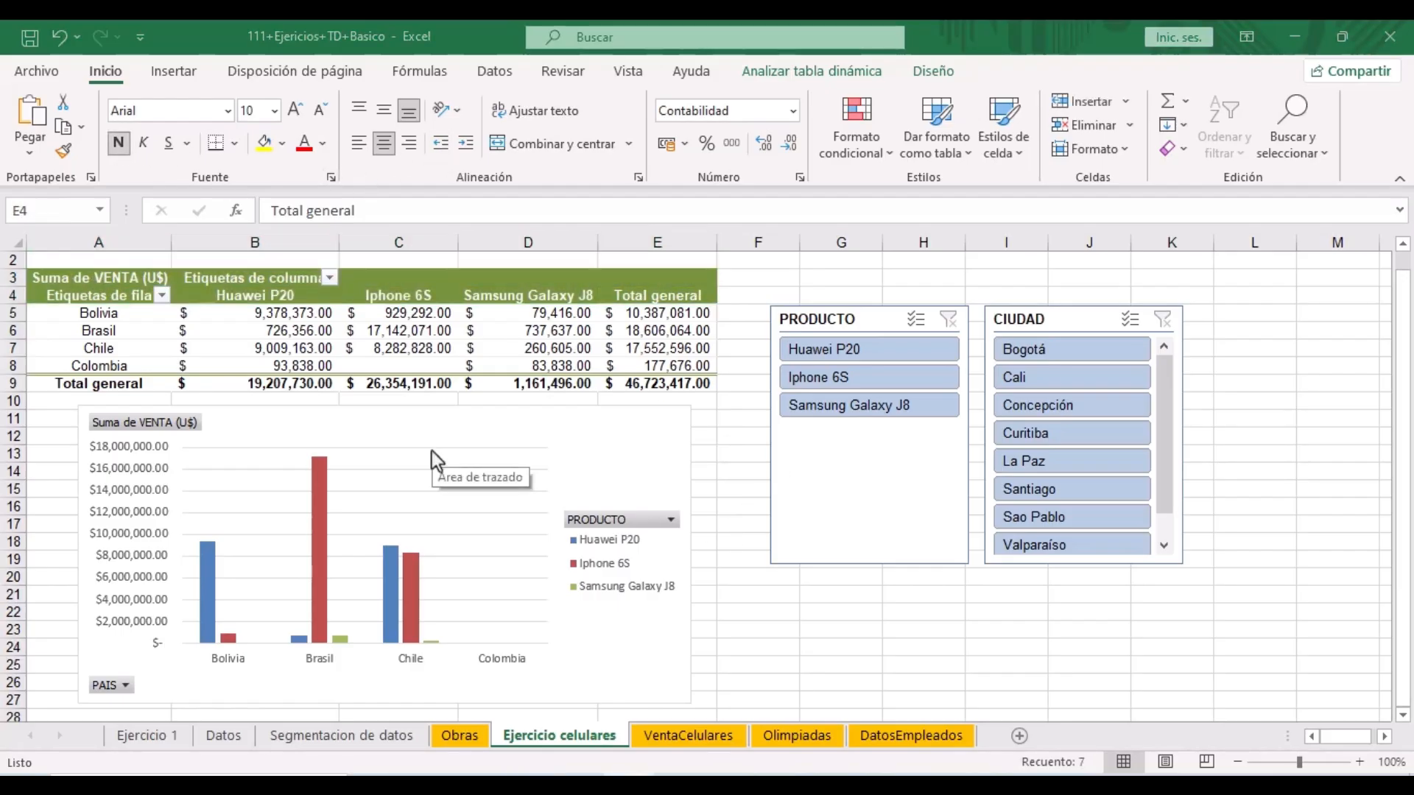
click(532, 444)
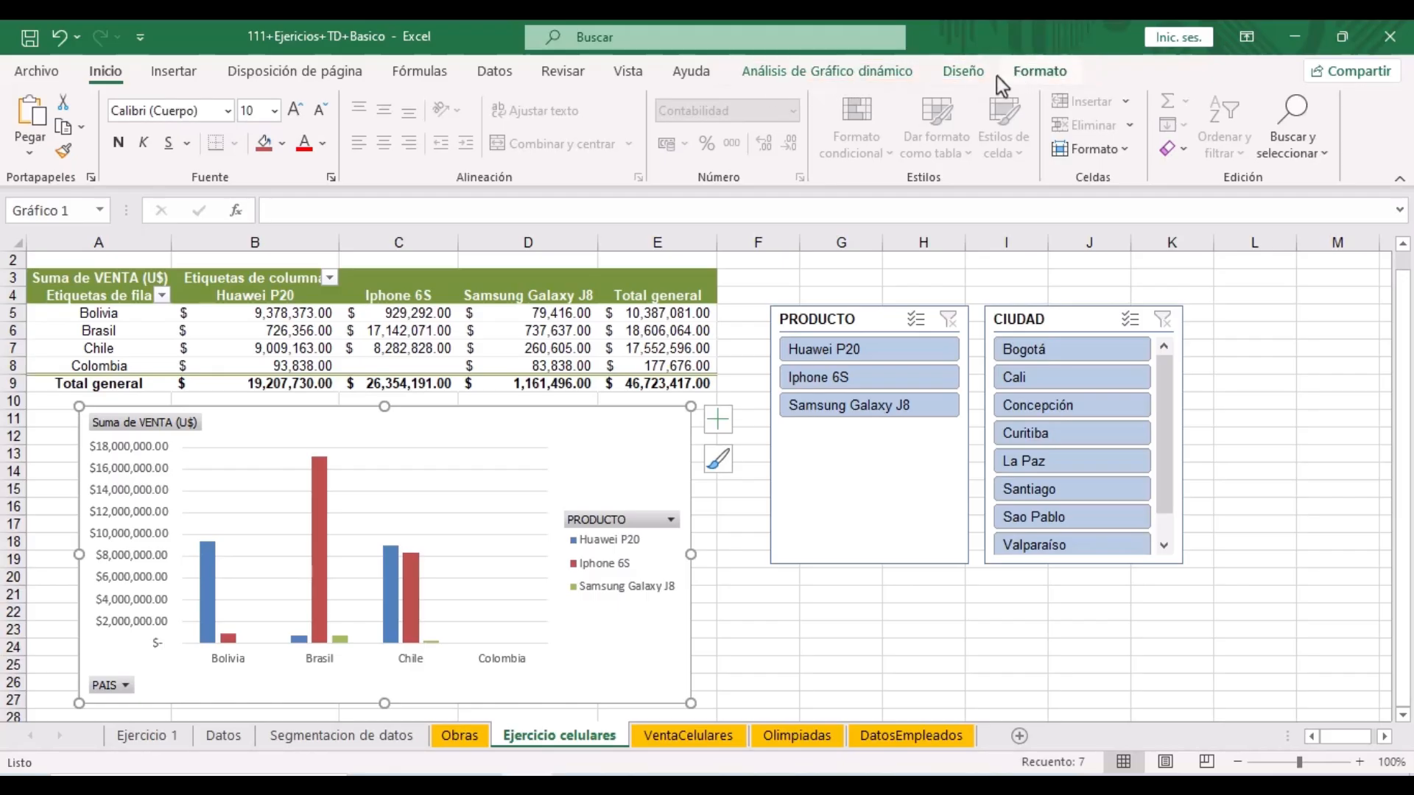
- Apply the dark Estilo 12 chart style to the sales chart
click(970, 73)
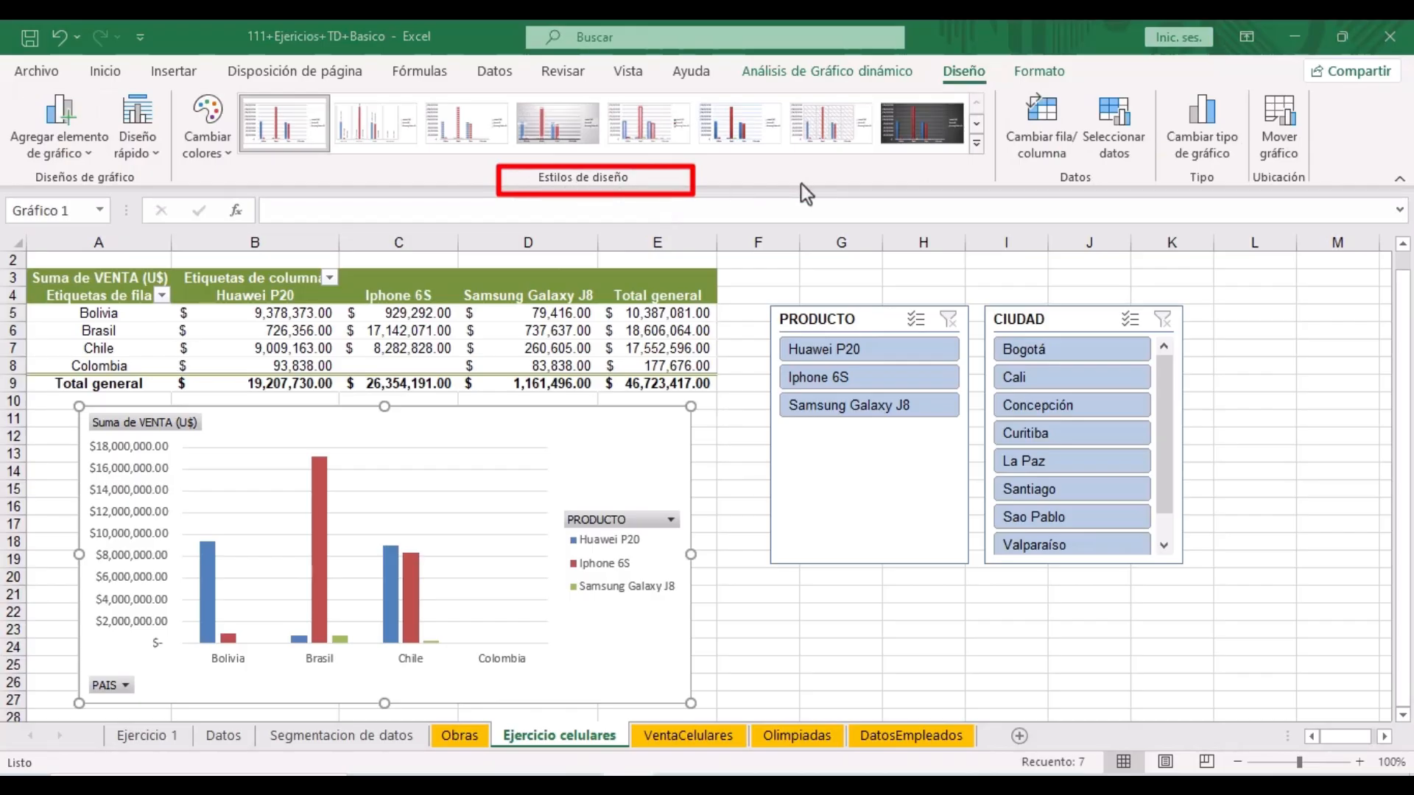
click(977, 144)
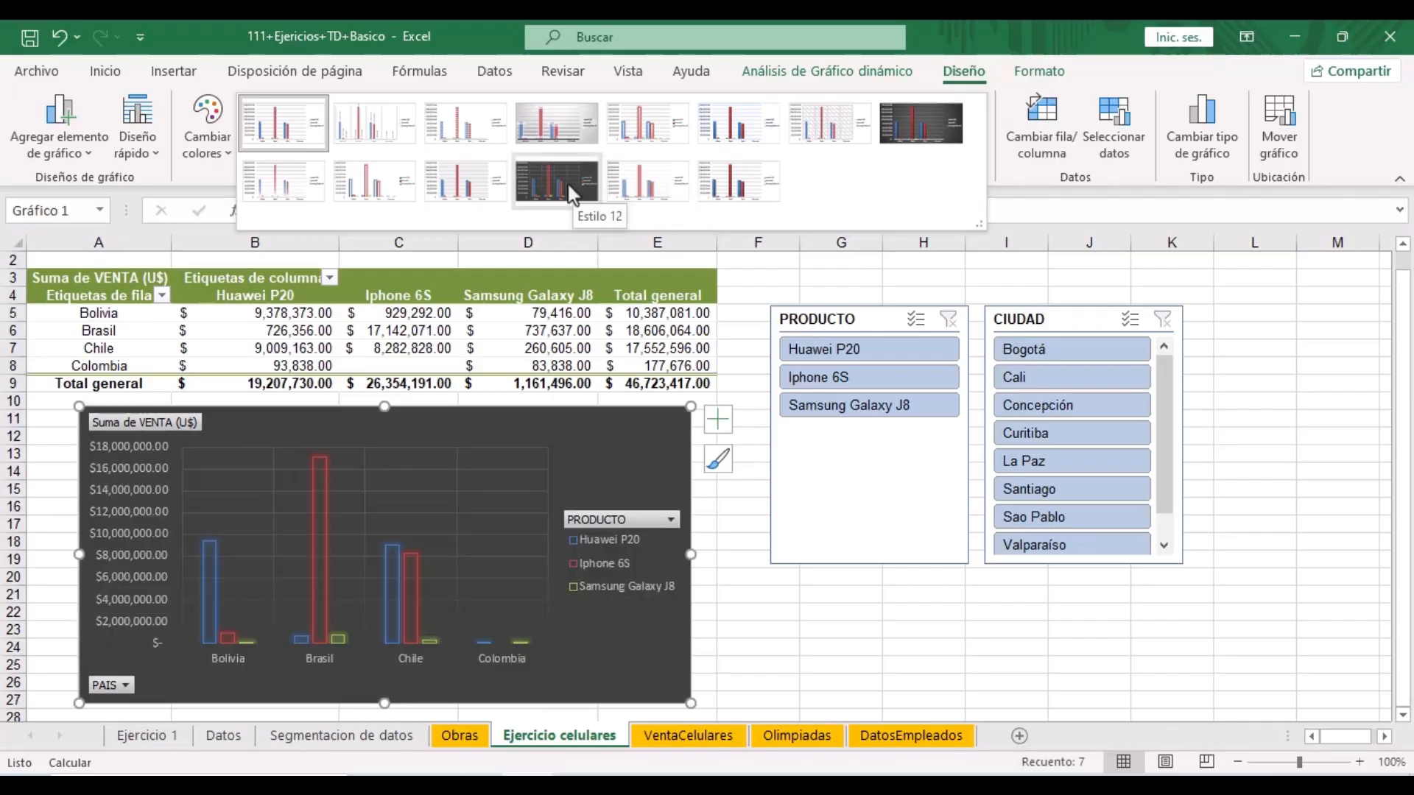
click(569, 193)
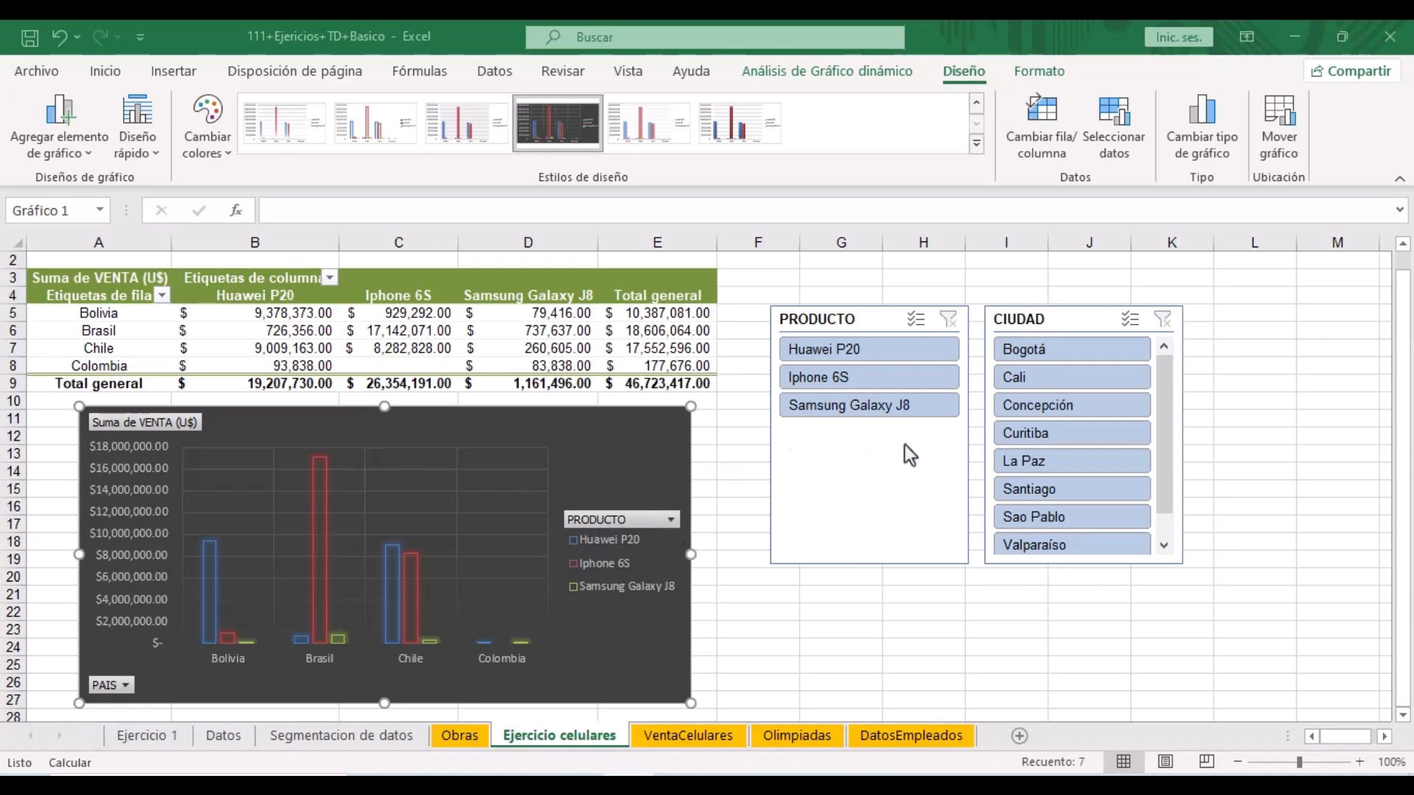
click(868, 462)
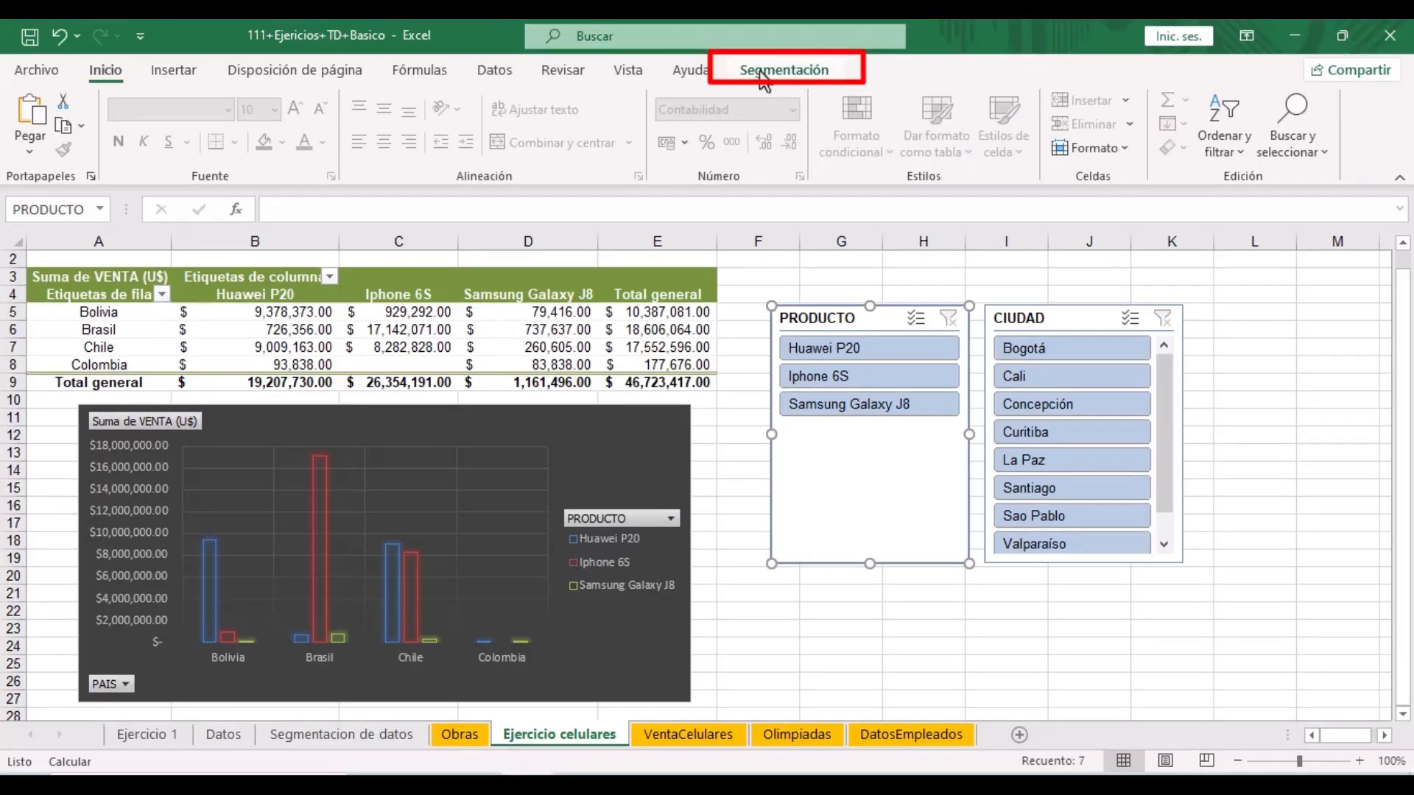
- Give the PRODUCTO slicer a light orange slicer style
click(760, 74)
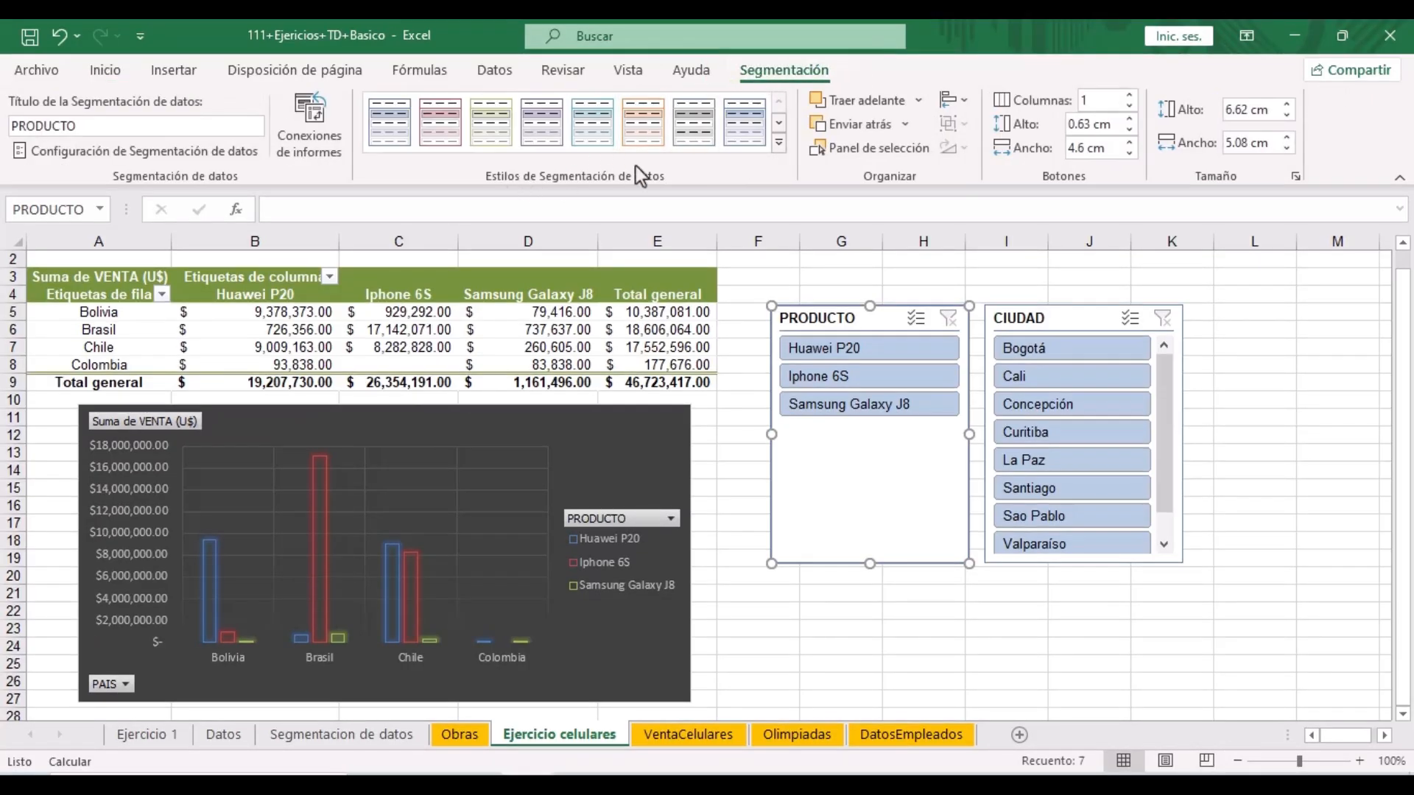
click(778, 143)
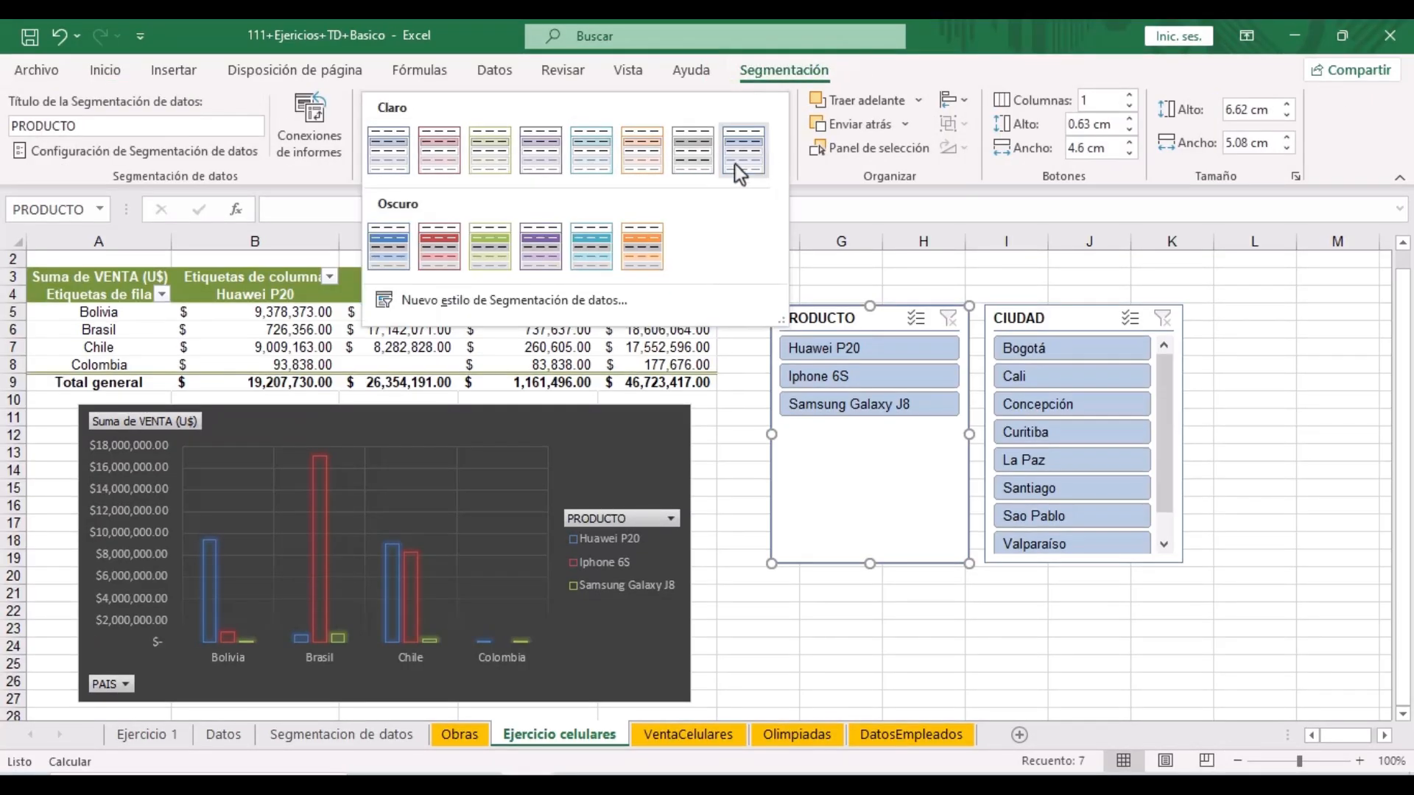
click(642, 177)
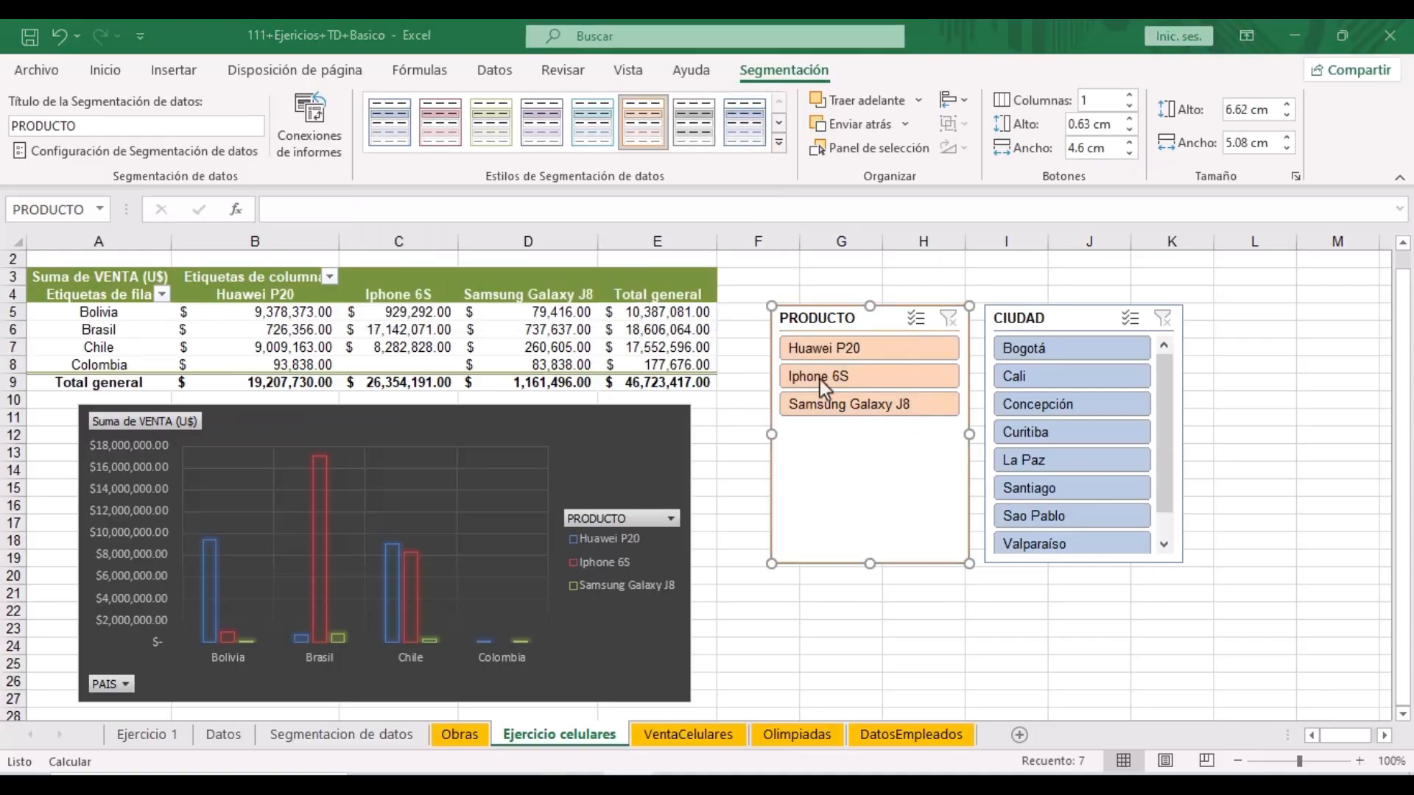
- Give the CIUDAD slicer a dark red slicer style
click(1073, 317)
click(778, 143)
click(445, 258)
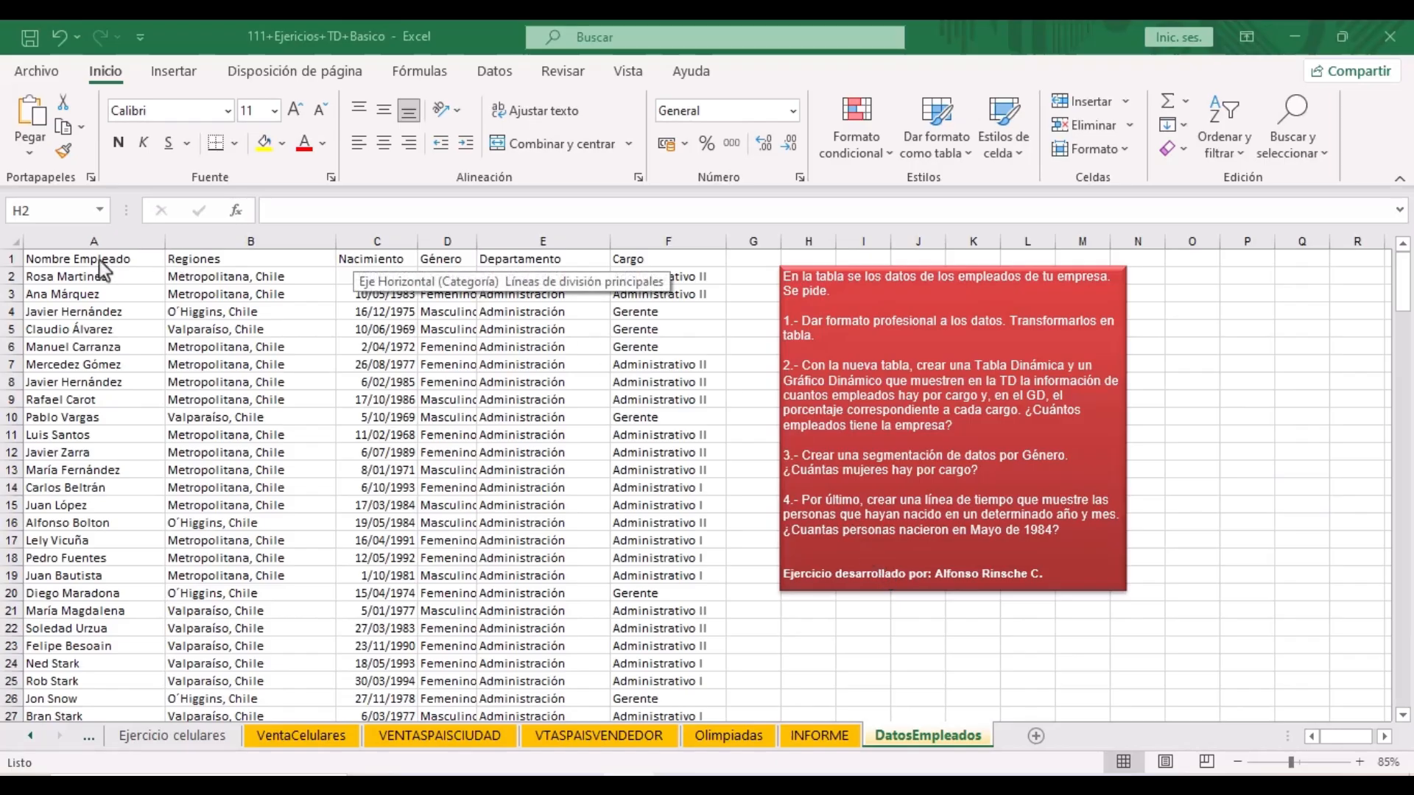
drag(92, 257, 627, 254)
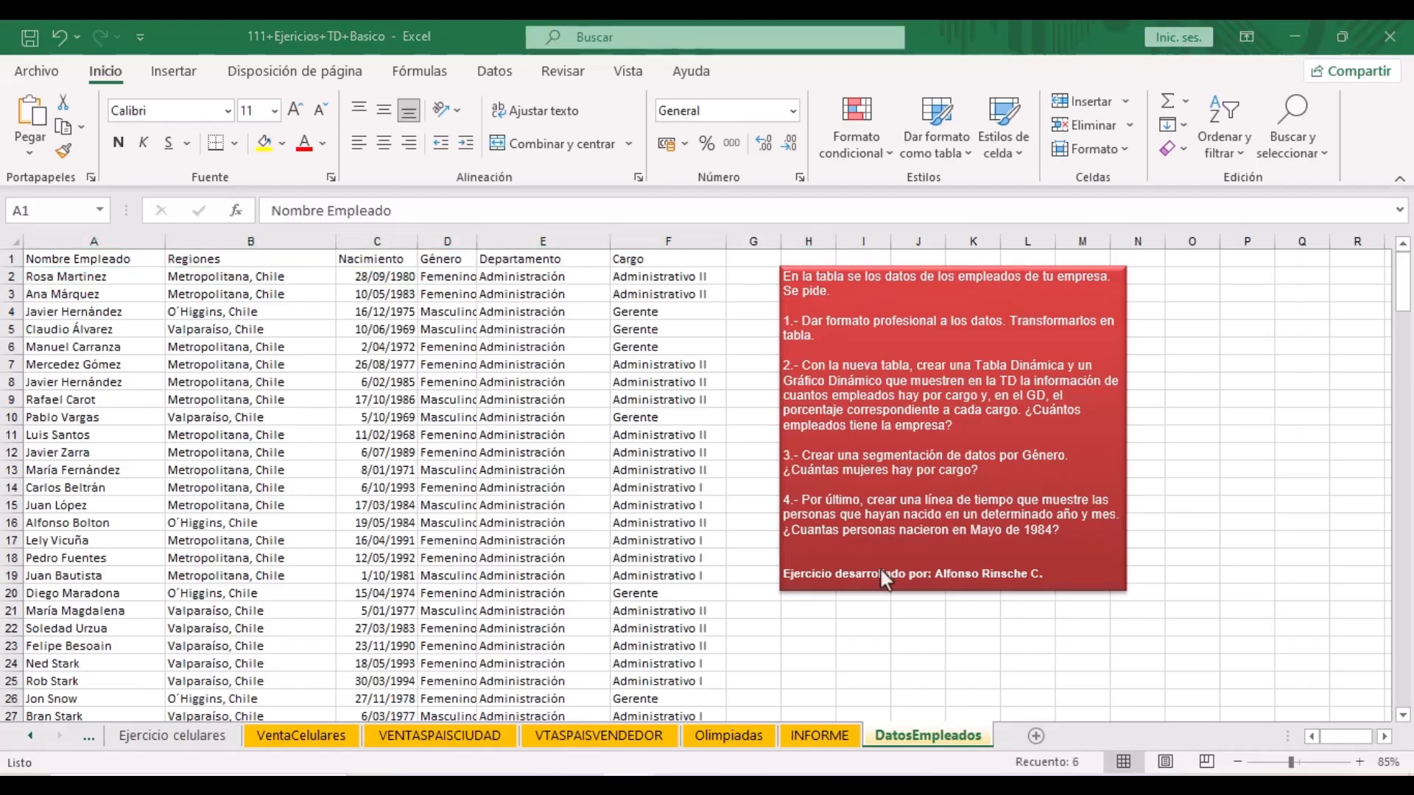
scroll(484, 365, down, 3)
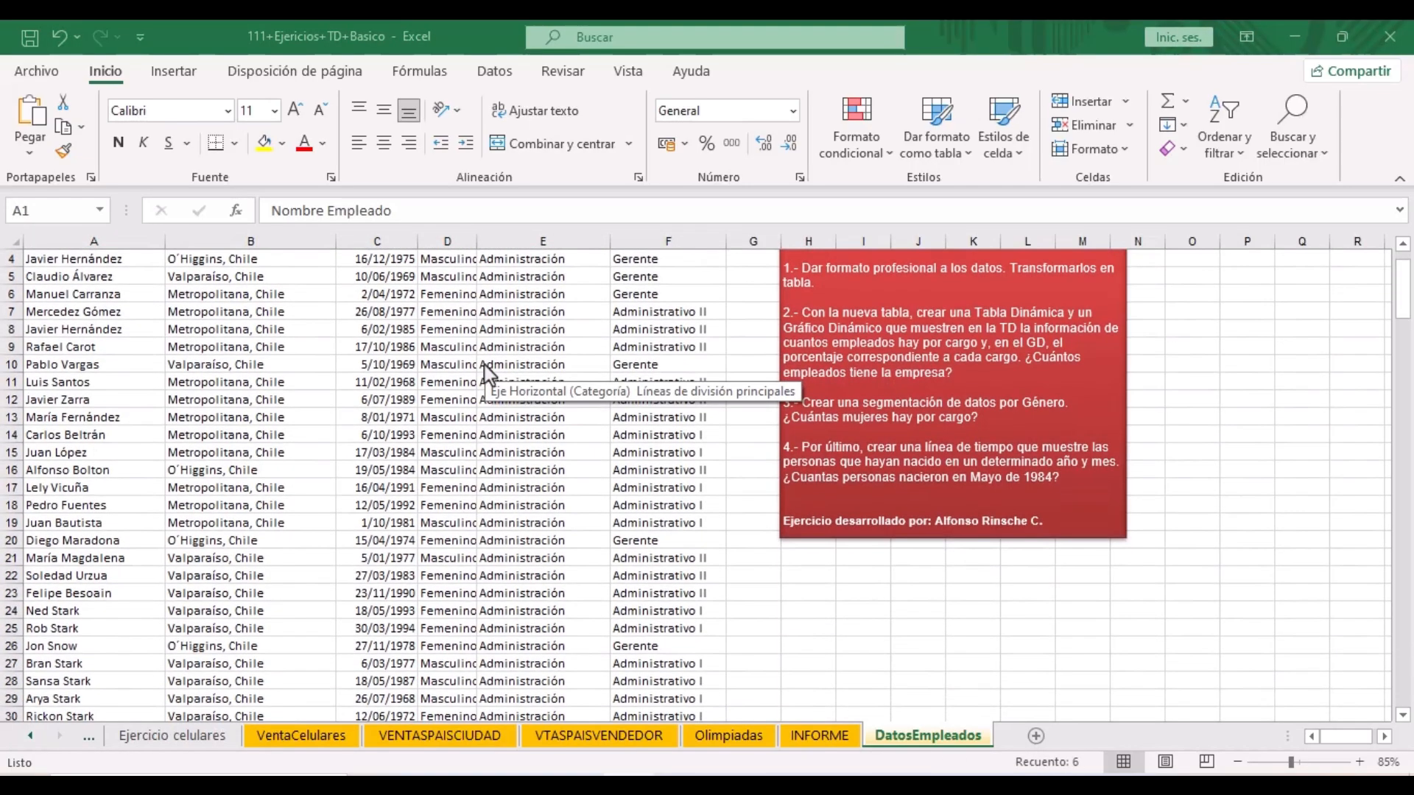
scroll(484, 365, down, 20)
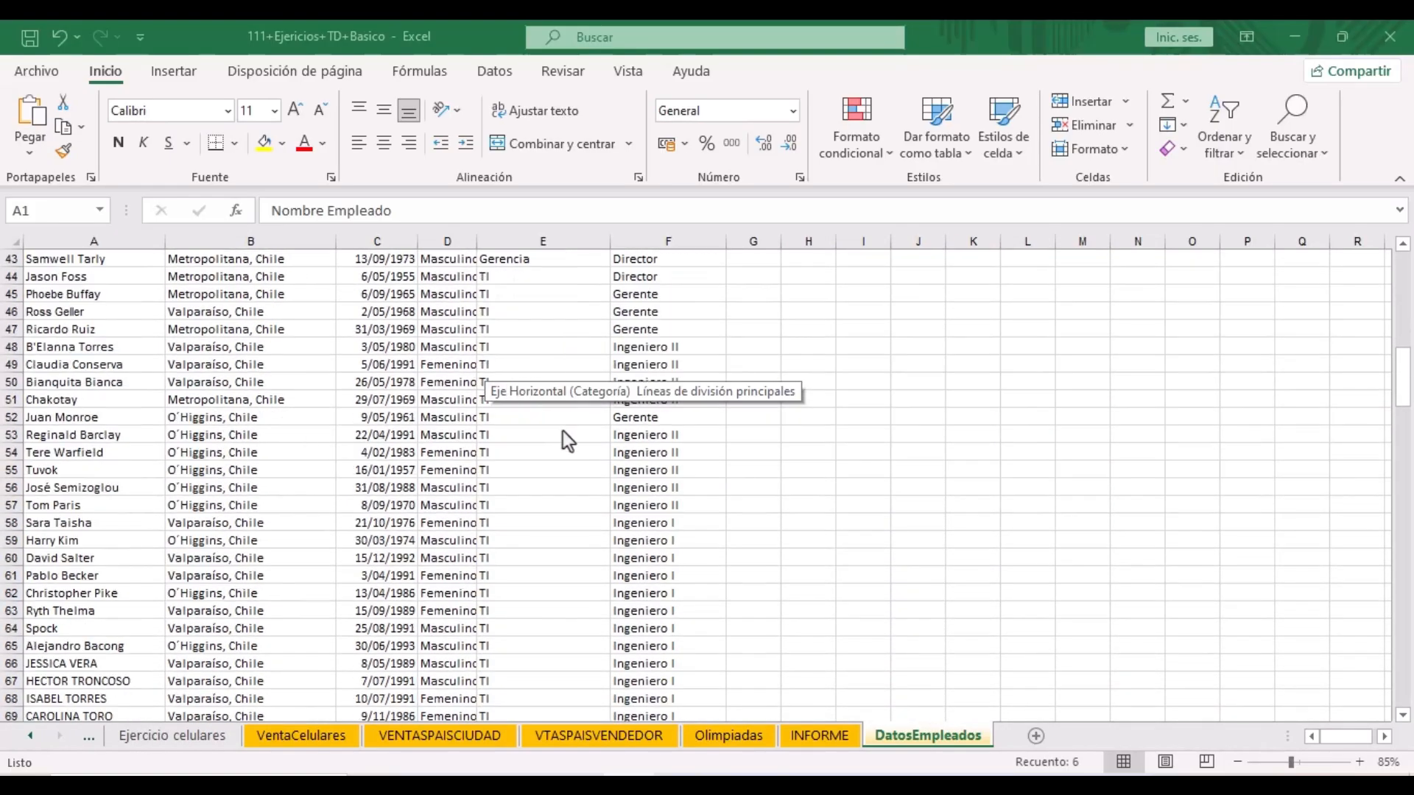
scroll(594, 460, down, 20)
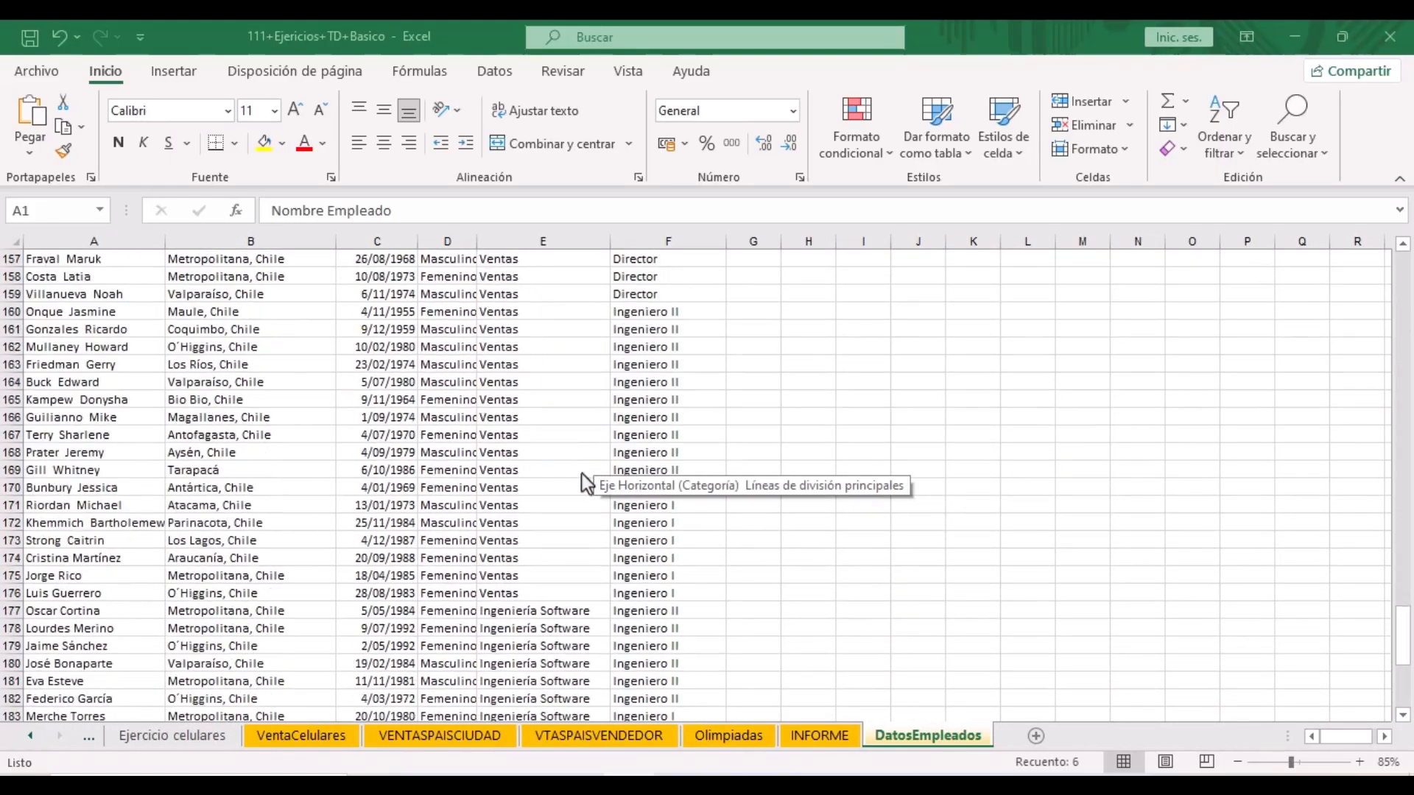
scroll(581, 474, up, 18)
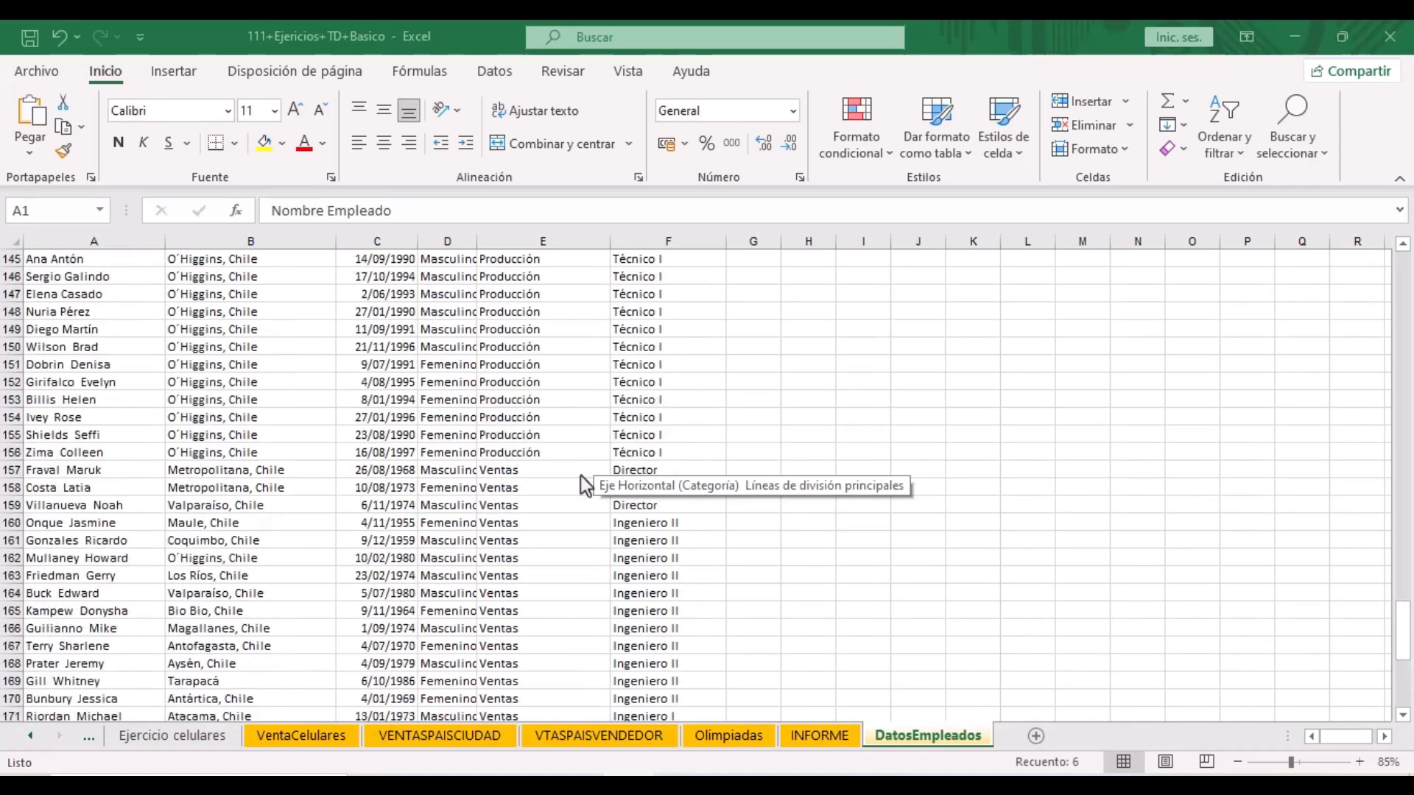
scroll(580, 476, up, 10)
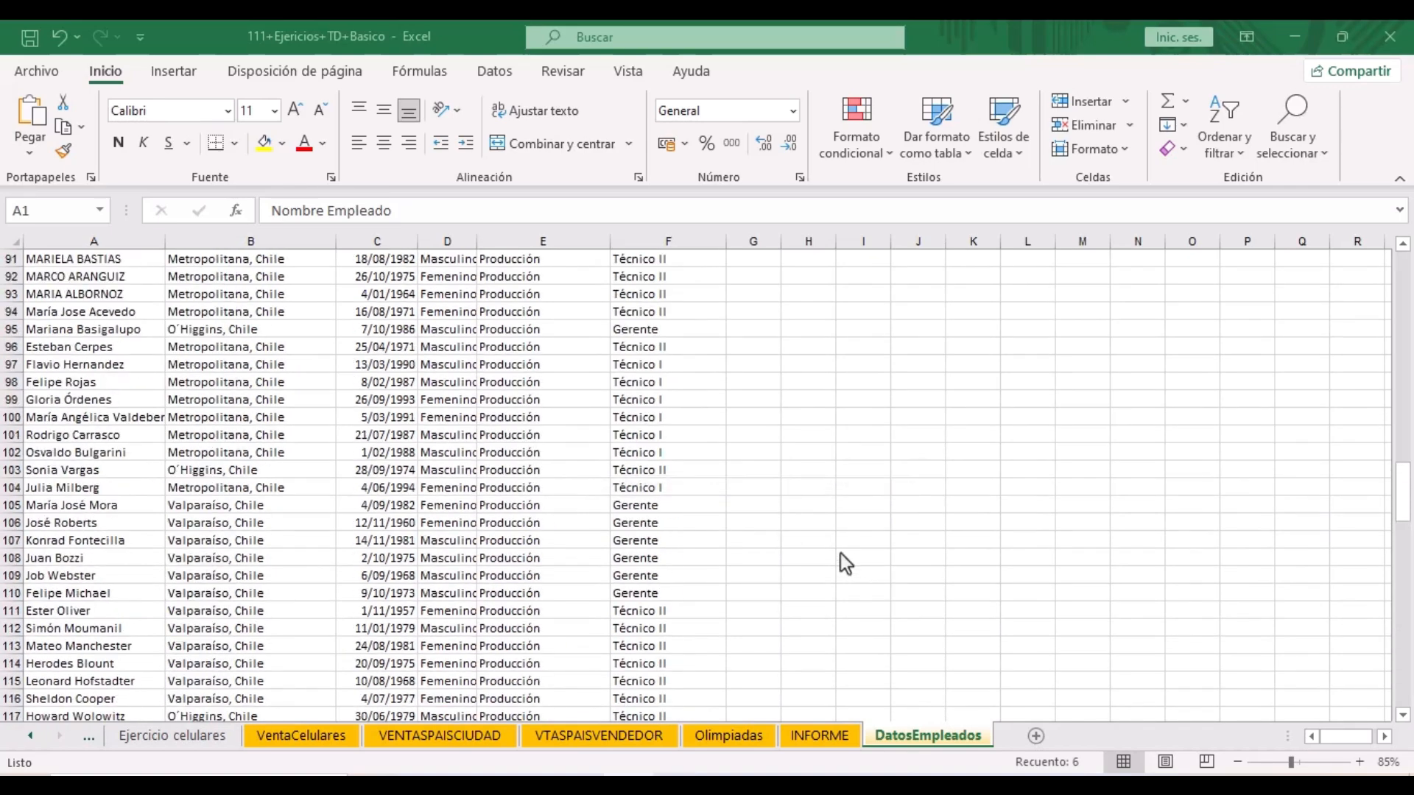
scroll(611, 452, up, 20)
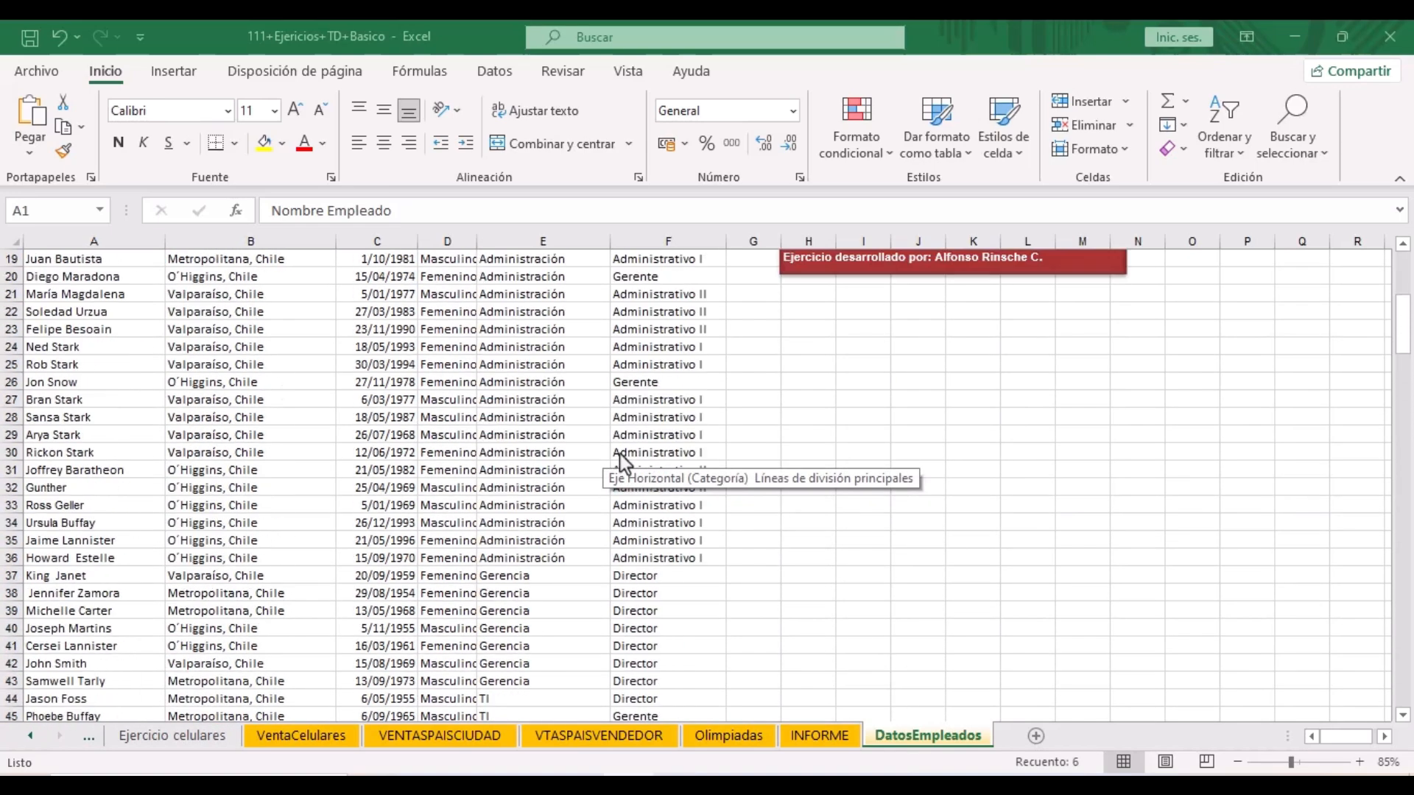
scroll(617, 453, up, 6)
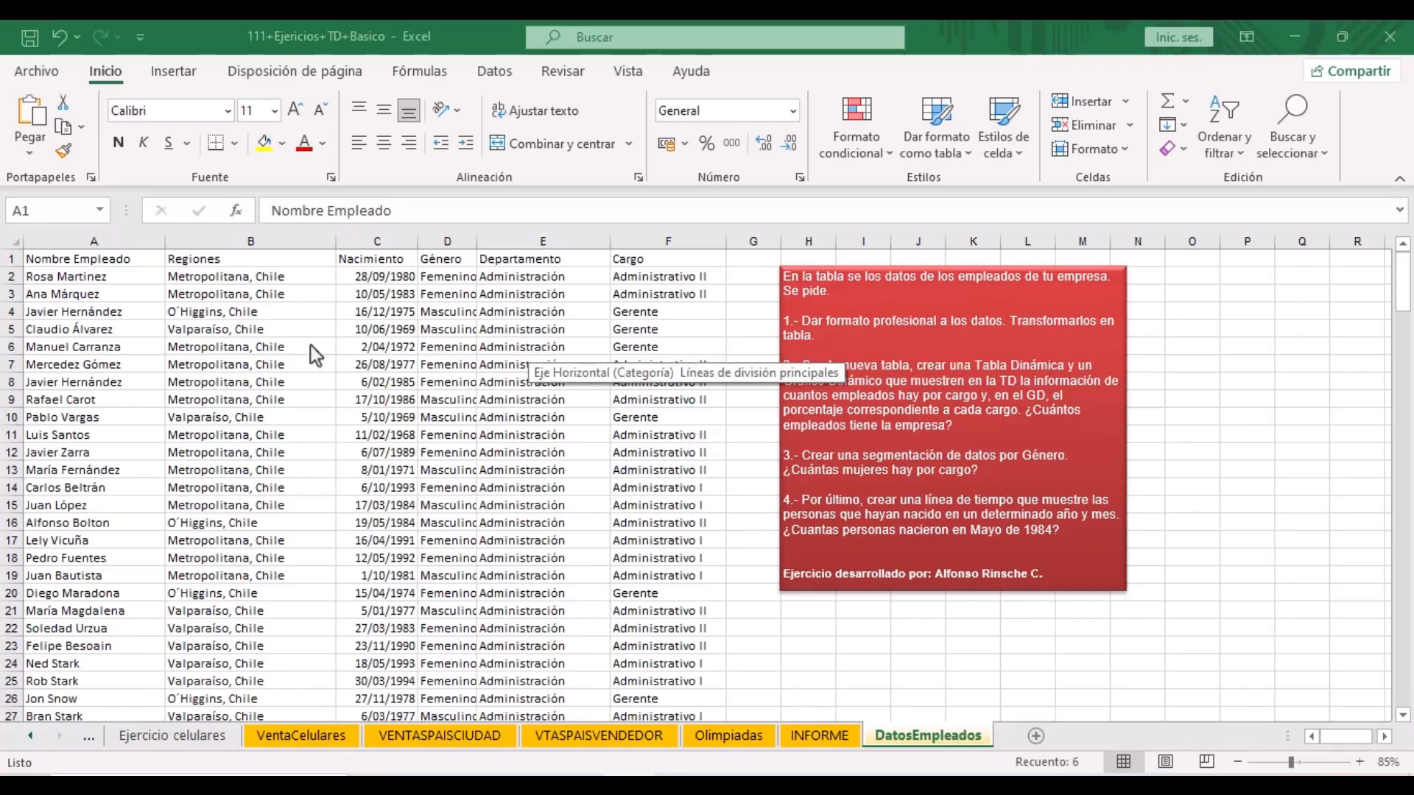
click(278, 345)
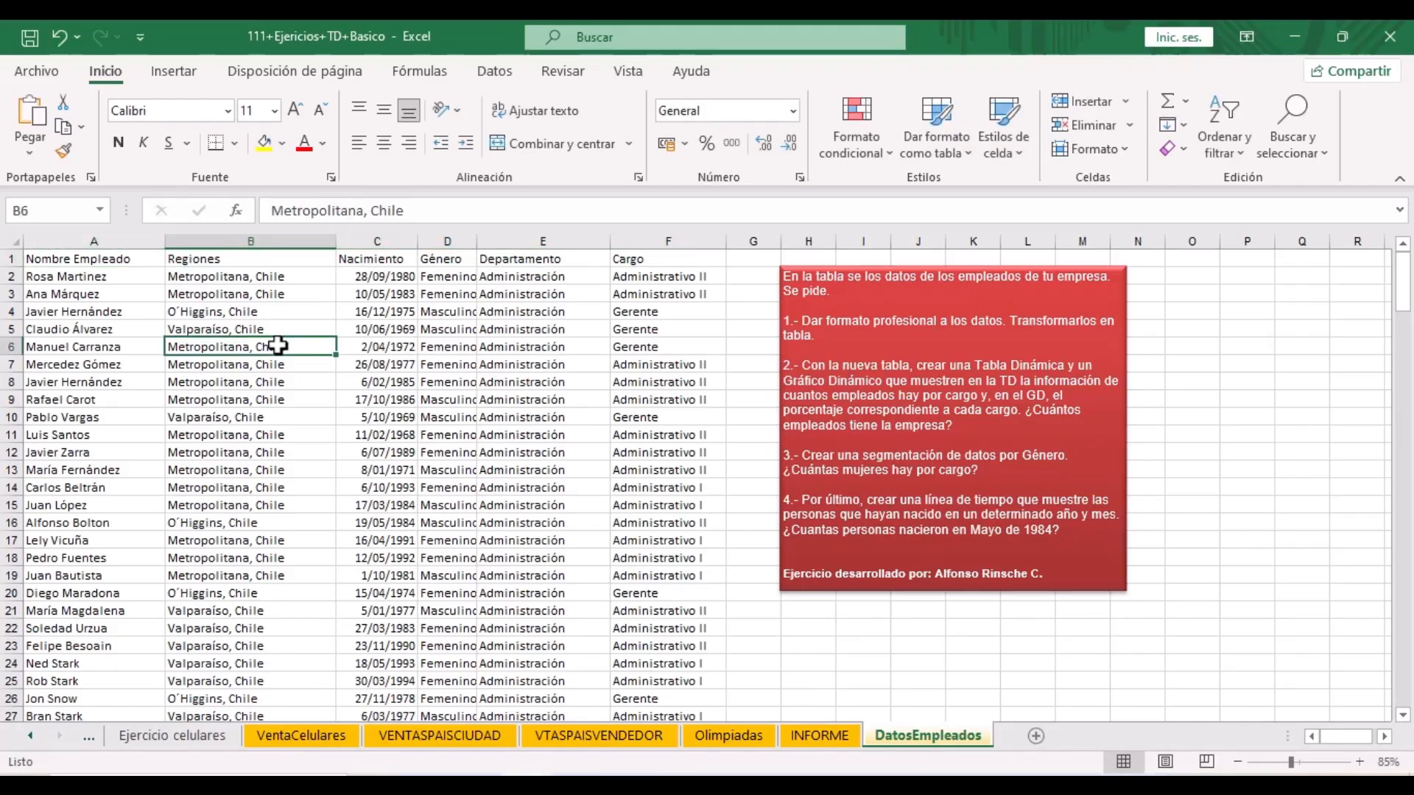
- Turn the employee range $A$1:$F$195 into a table with headers, browsing the table styles
click(150, 69)
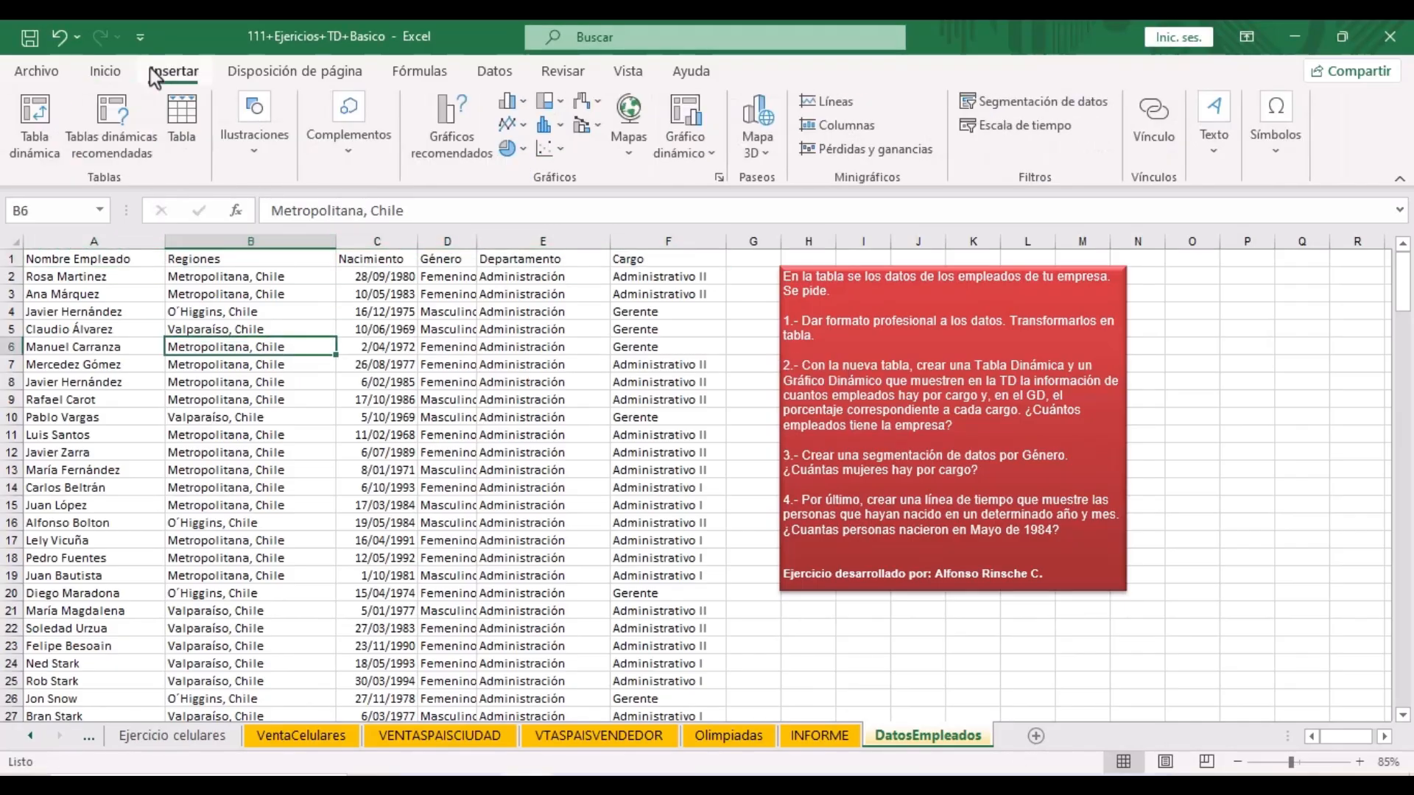
click(184, 118)
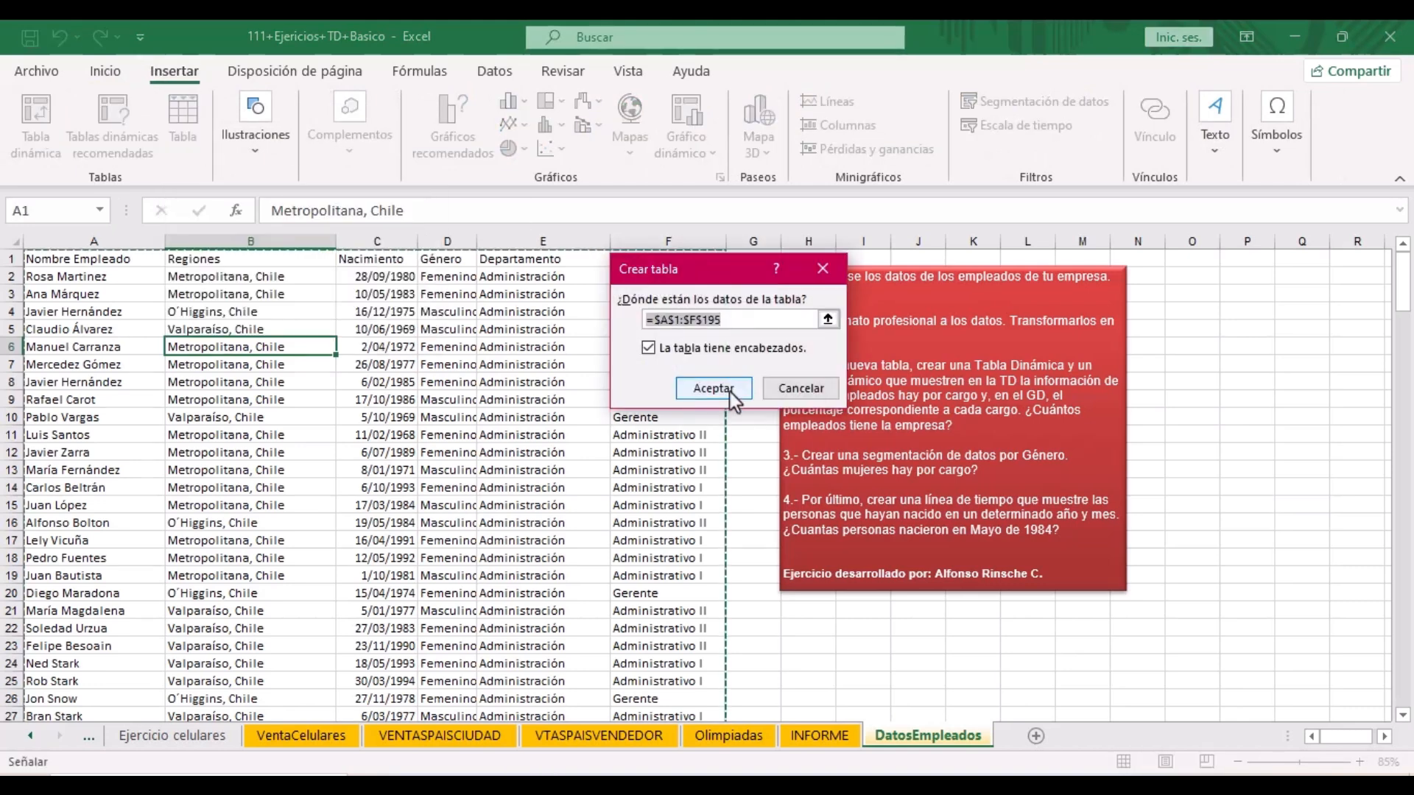
click(712, 388)
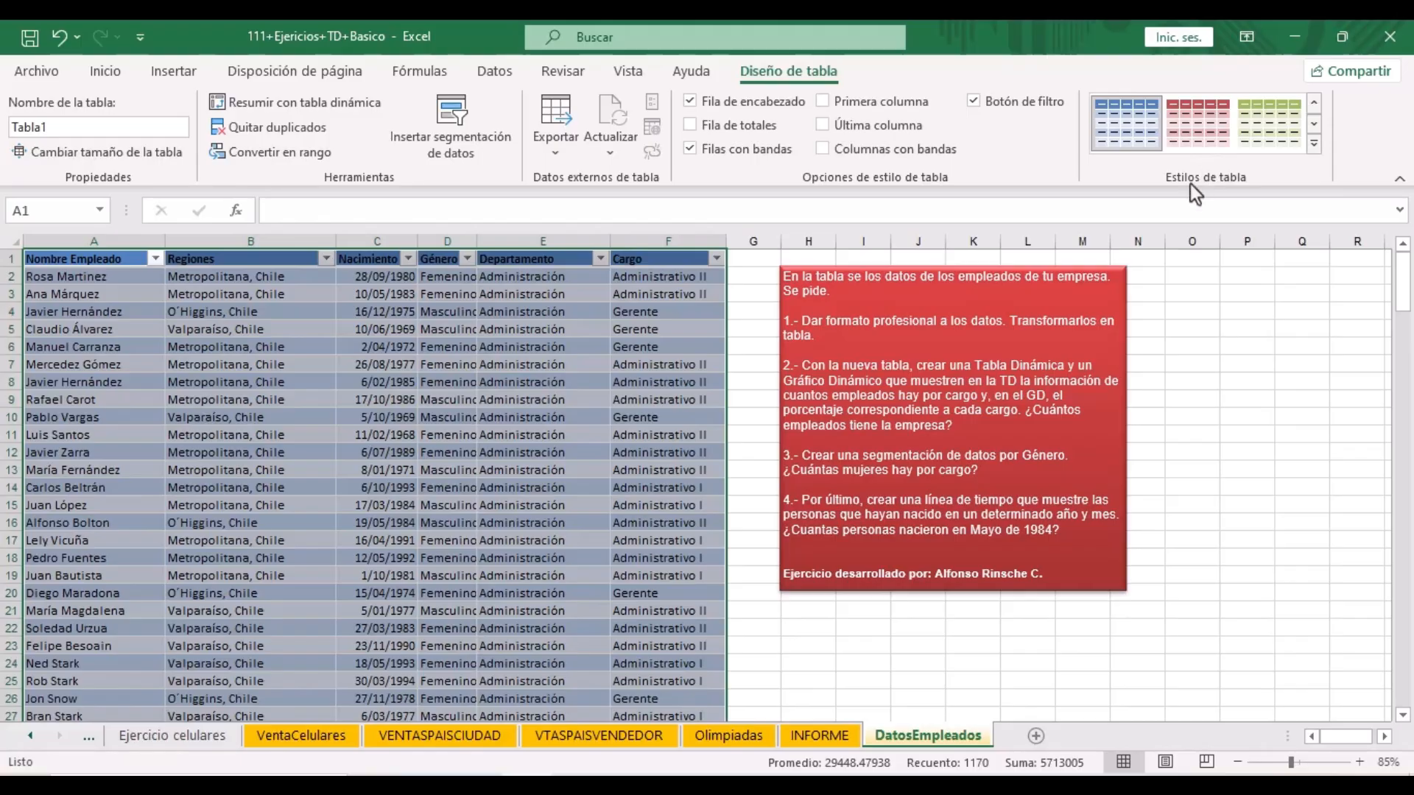
click(1314, 145)
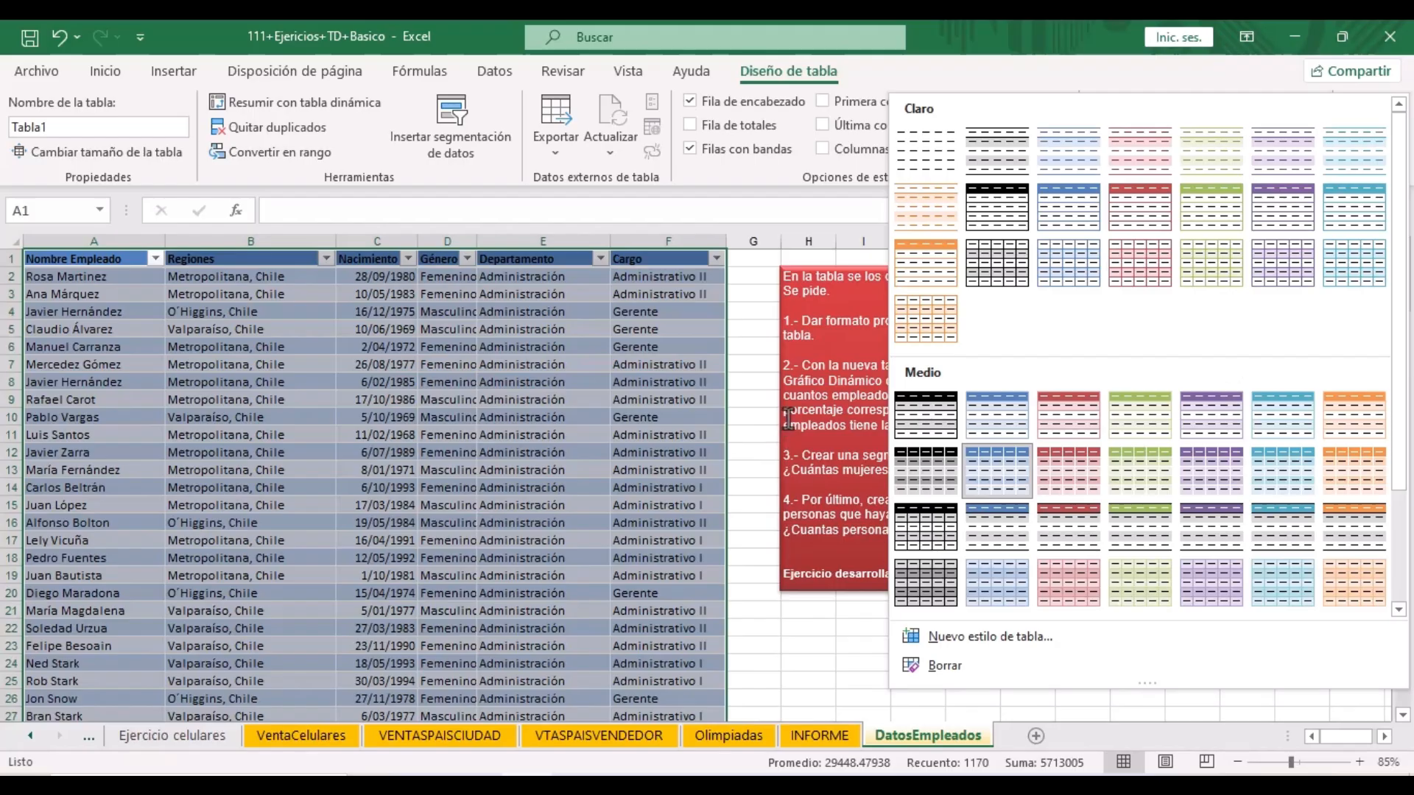
click(788, 338)
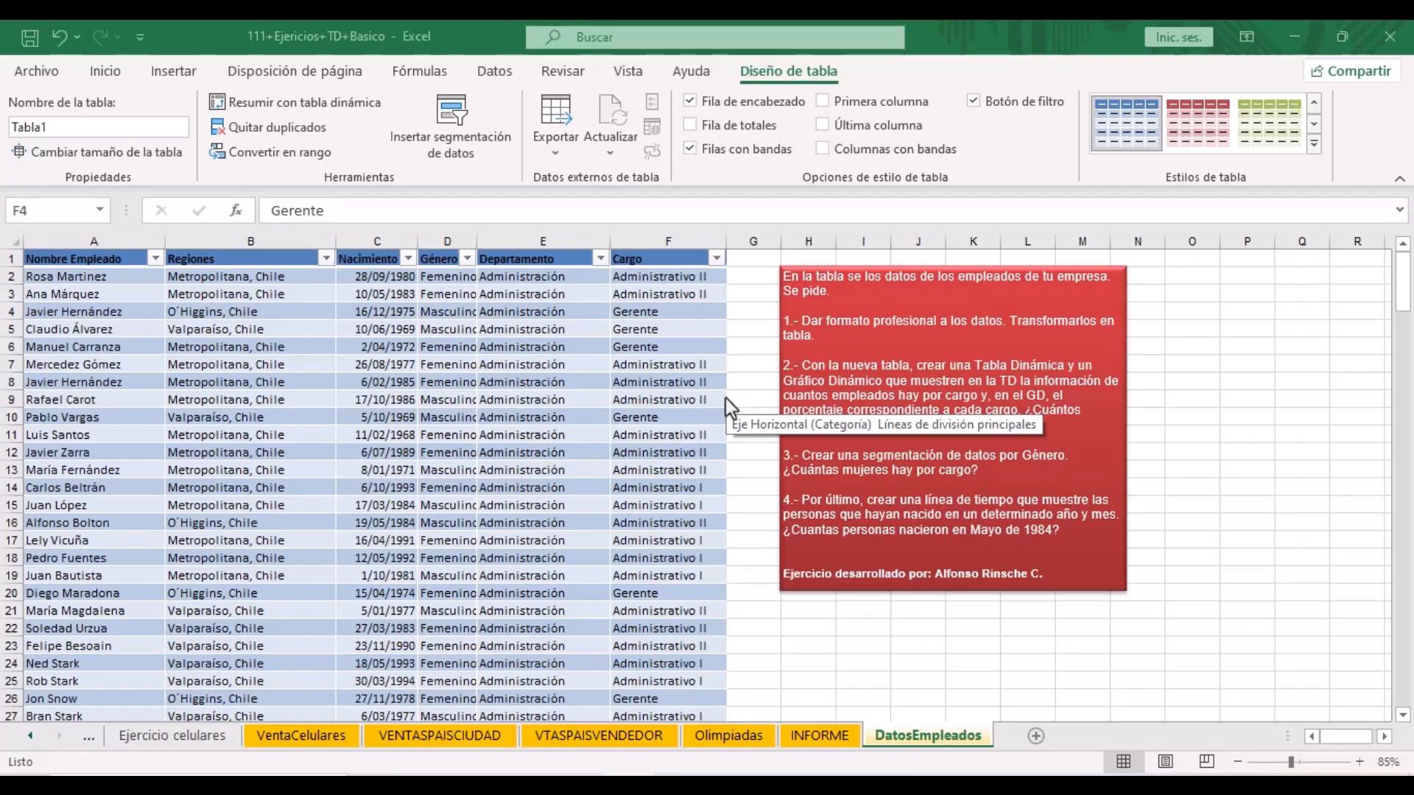
click(486, 401)
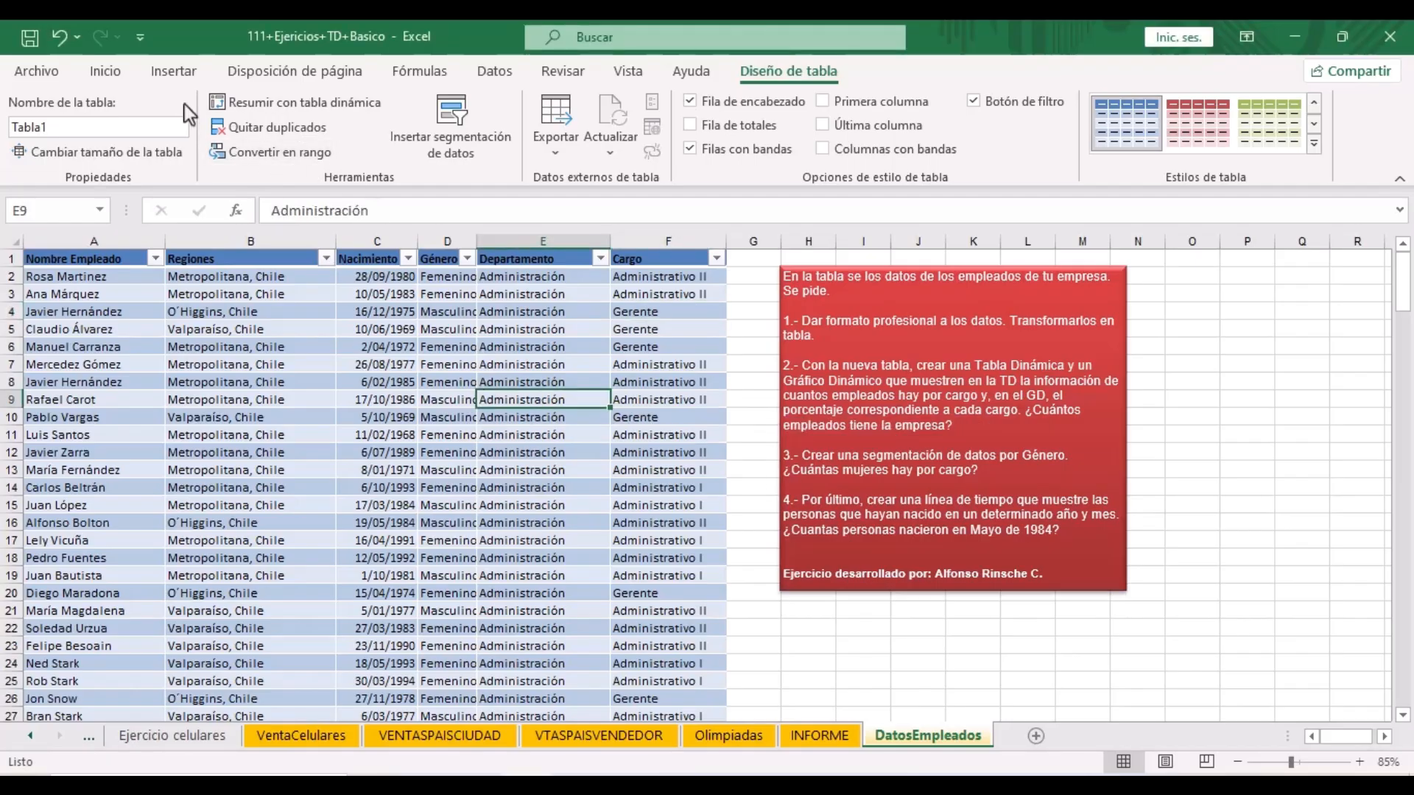
- Insert a pivot chart with pivot table from Tabla1 on a new worksheet
click(175, 76)
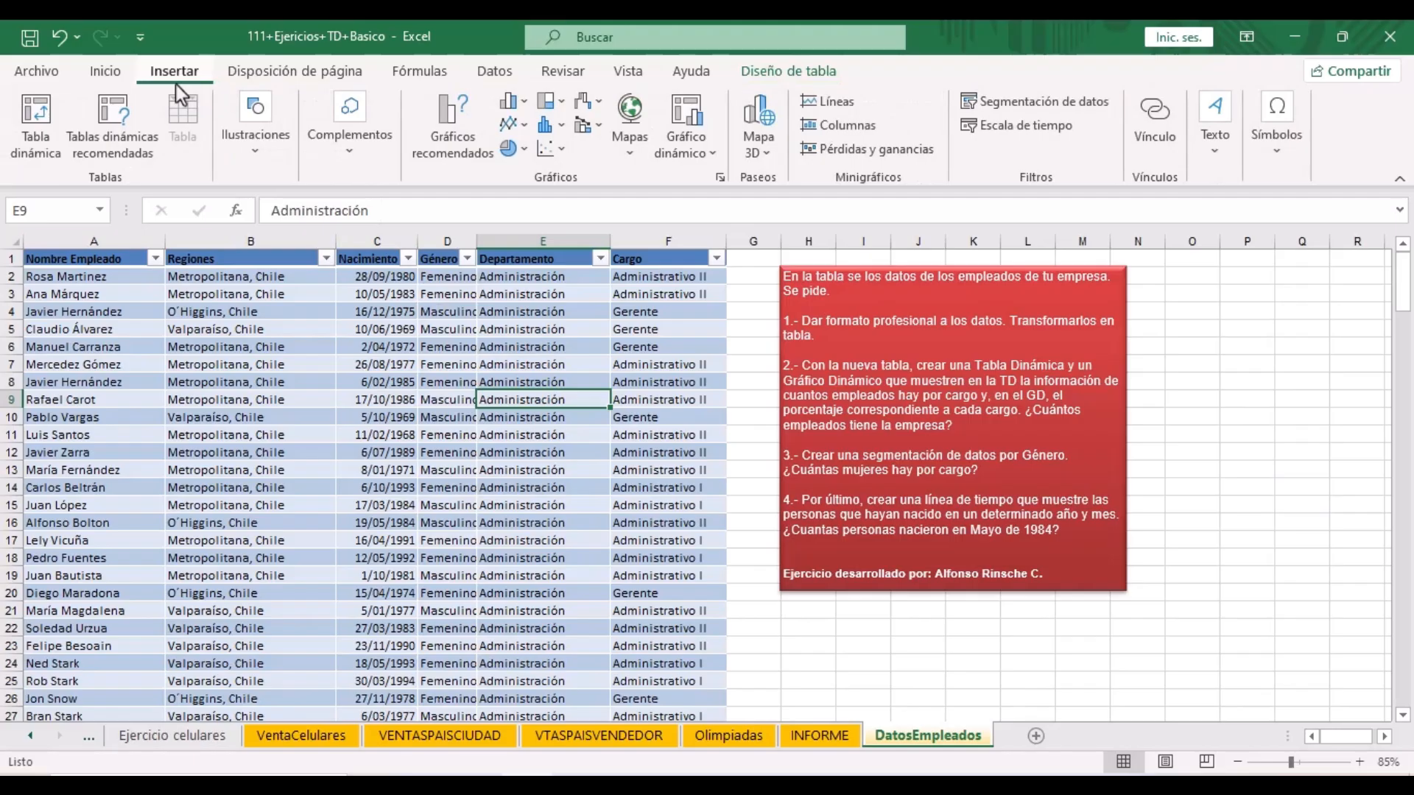
click(709, 149)
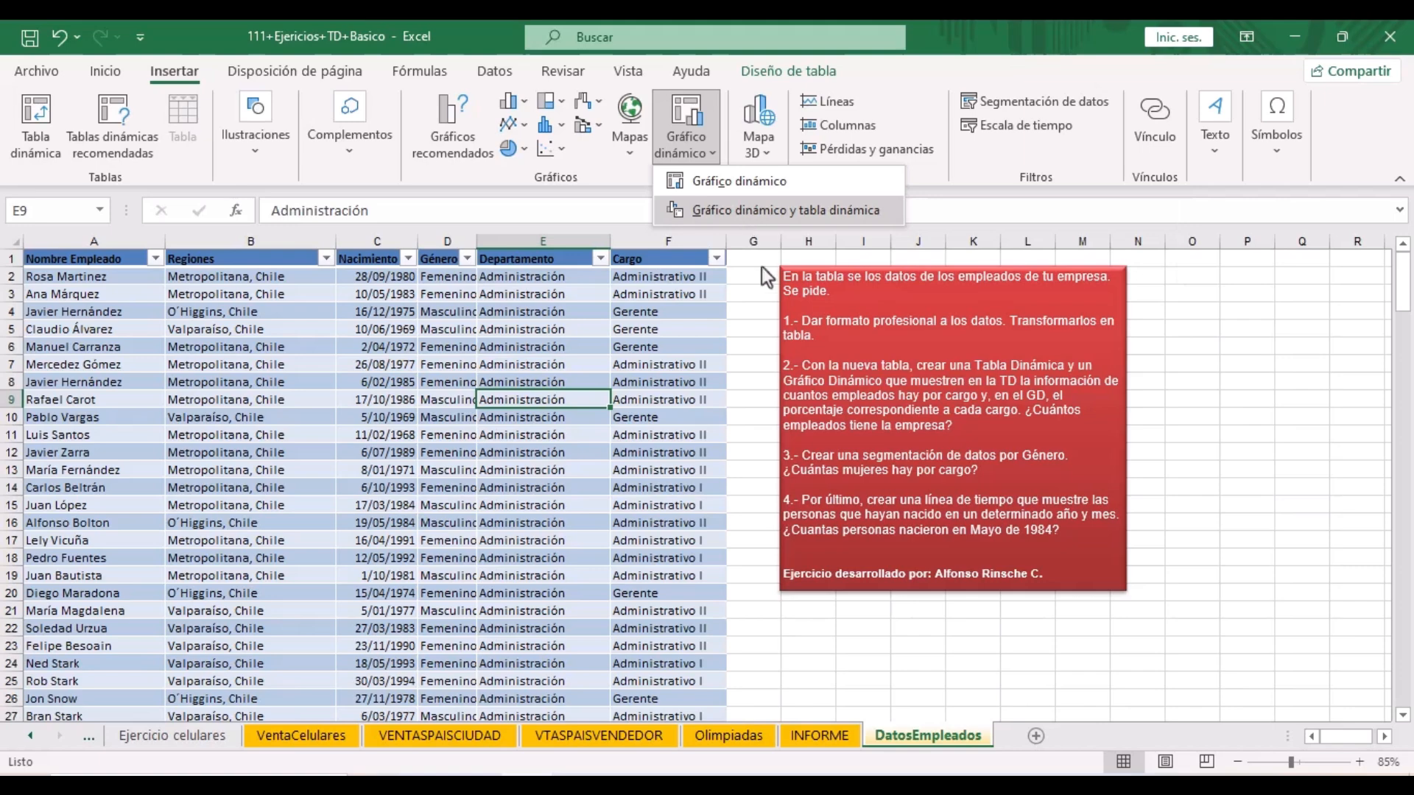
click(744, 211)
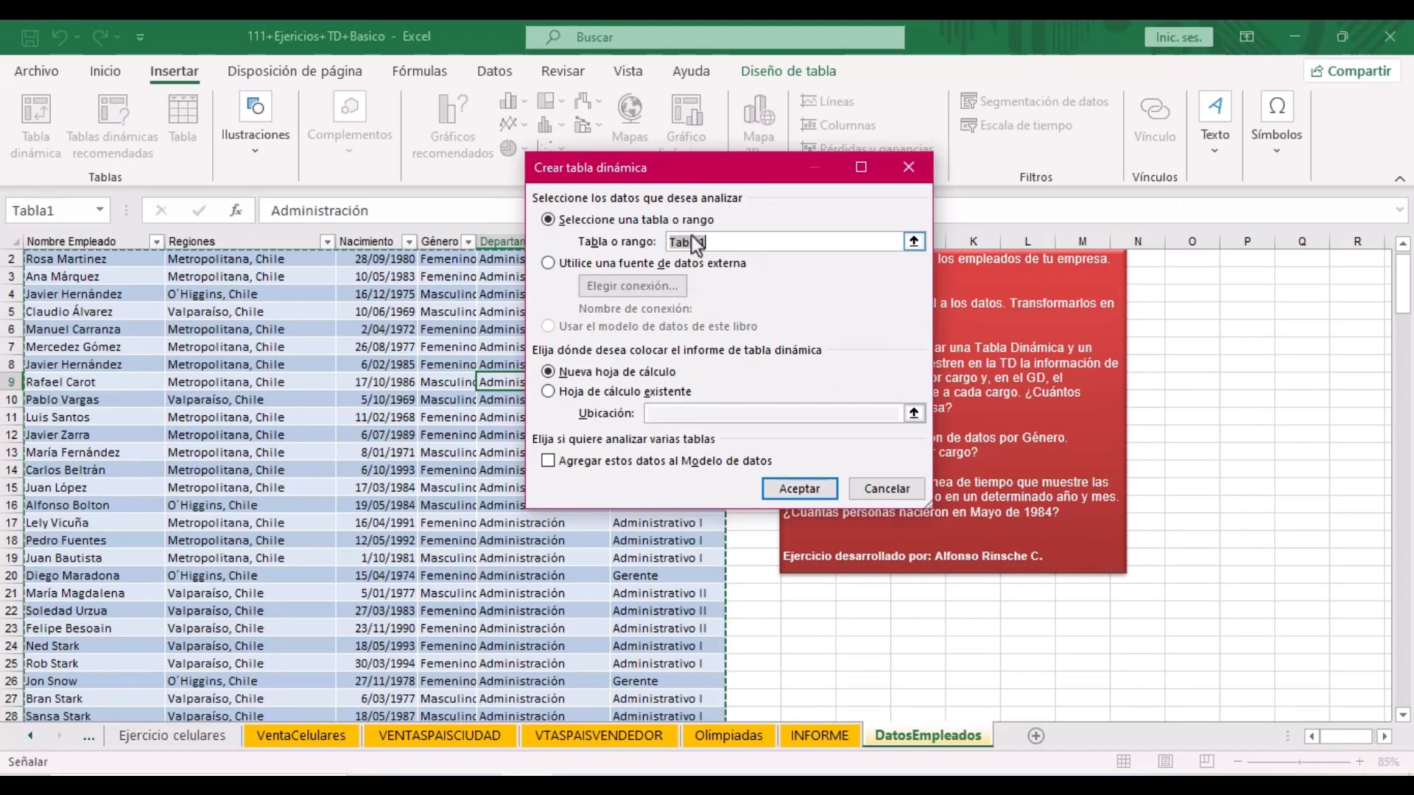
click(808, 486)
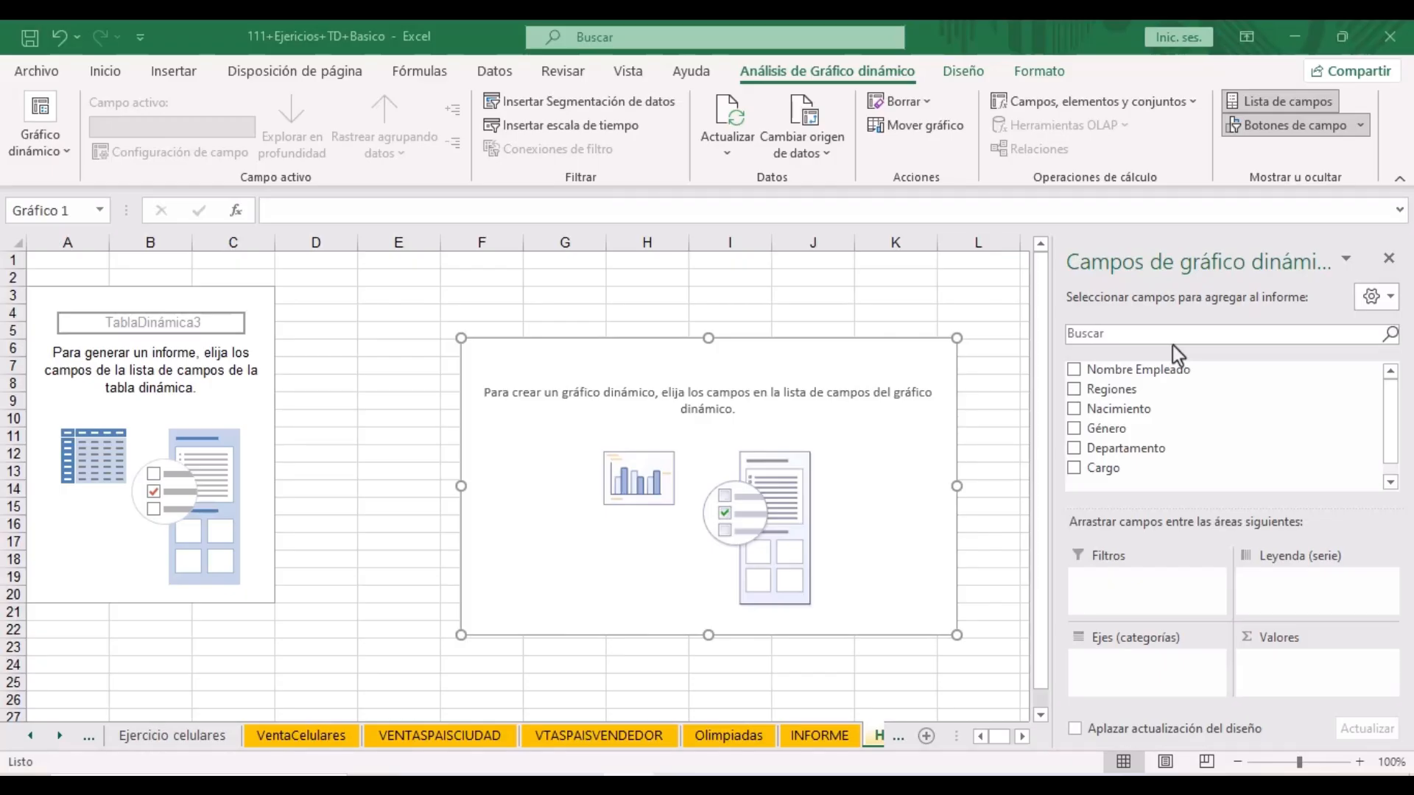
- Count Nombre Empleado by Cargo in the pivot, moving the chart up and left
click(1141, 370)
drag(1127, 371, 1302, 689)
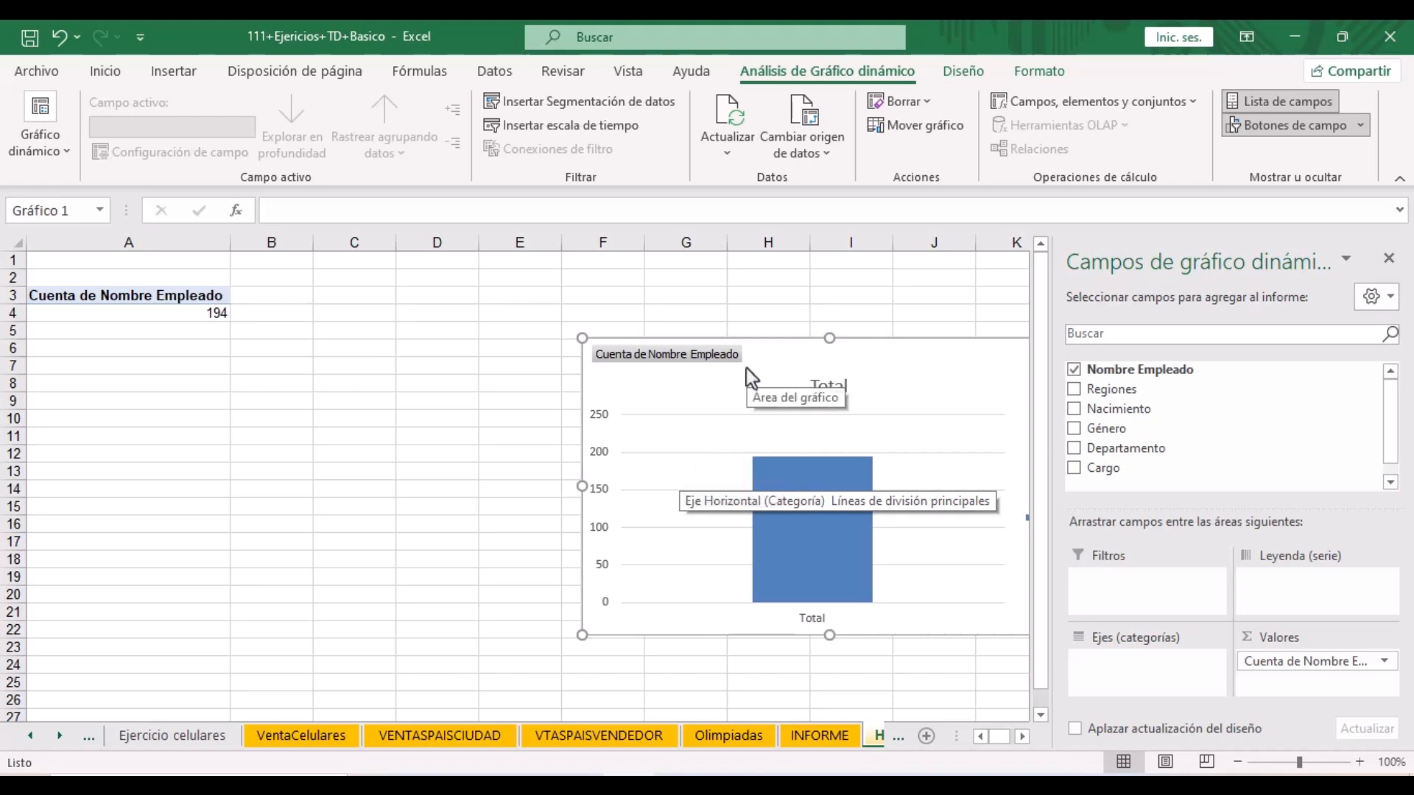
drag(767, 357, 519, 297)
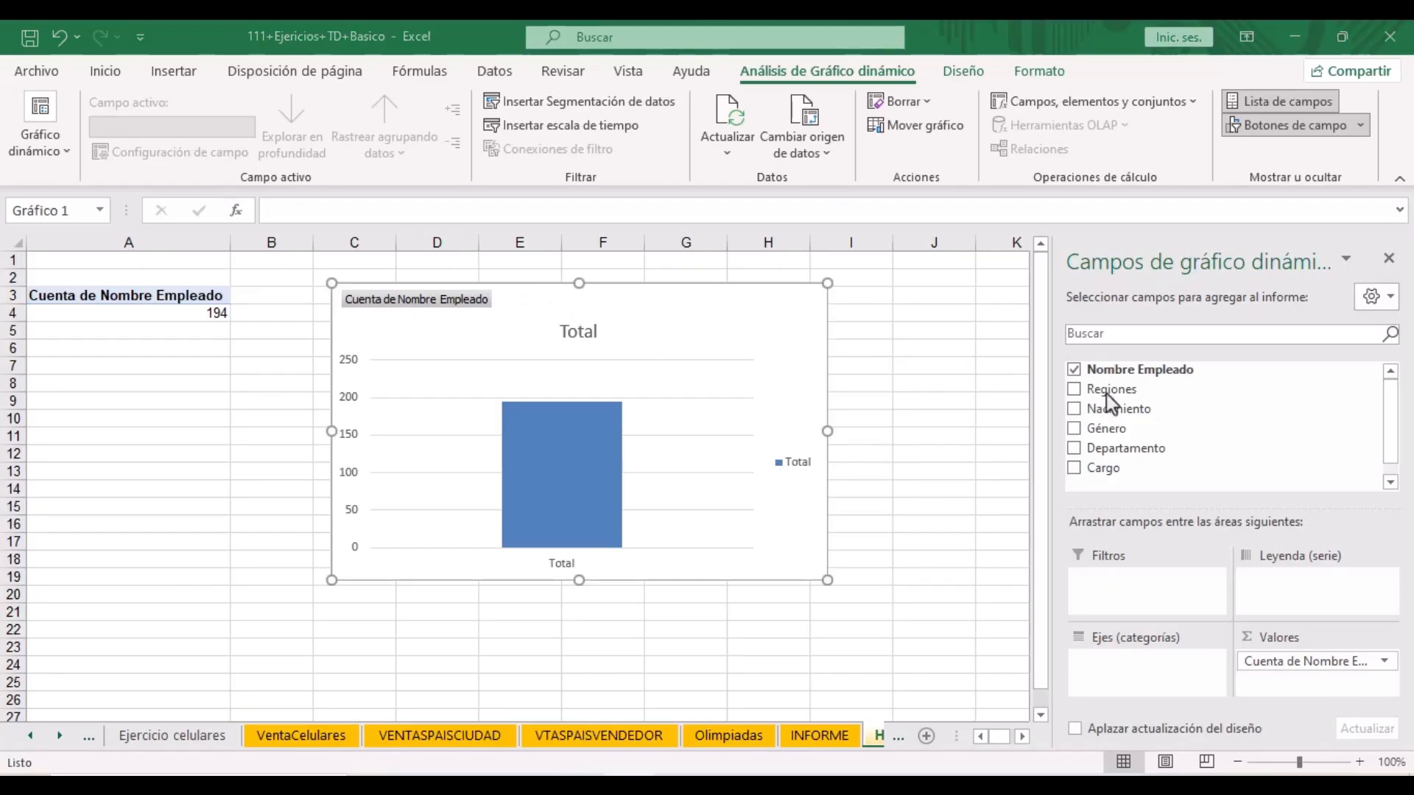
click(1106, 467)
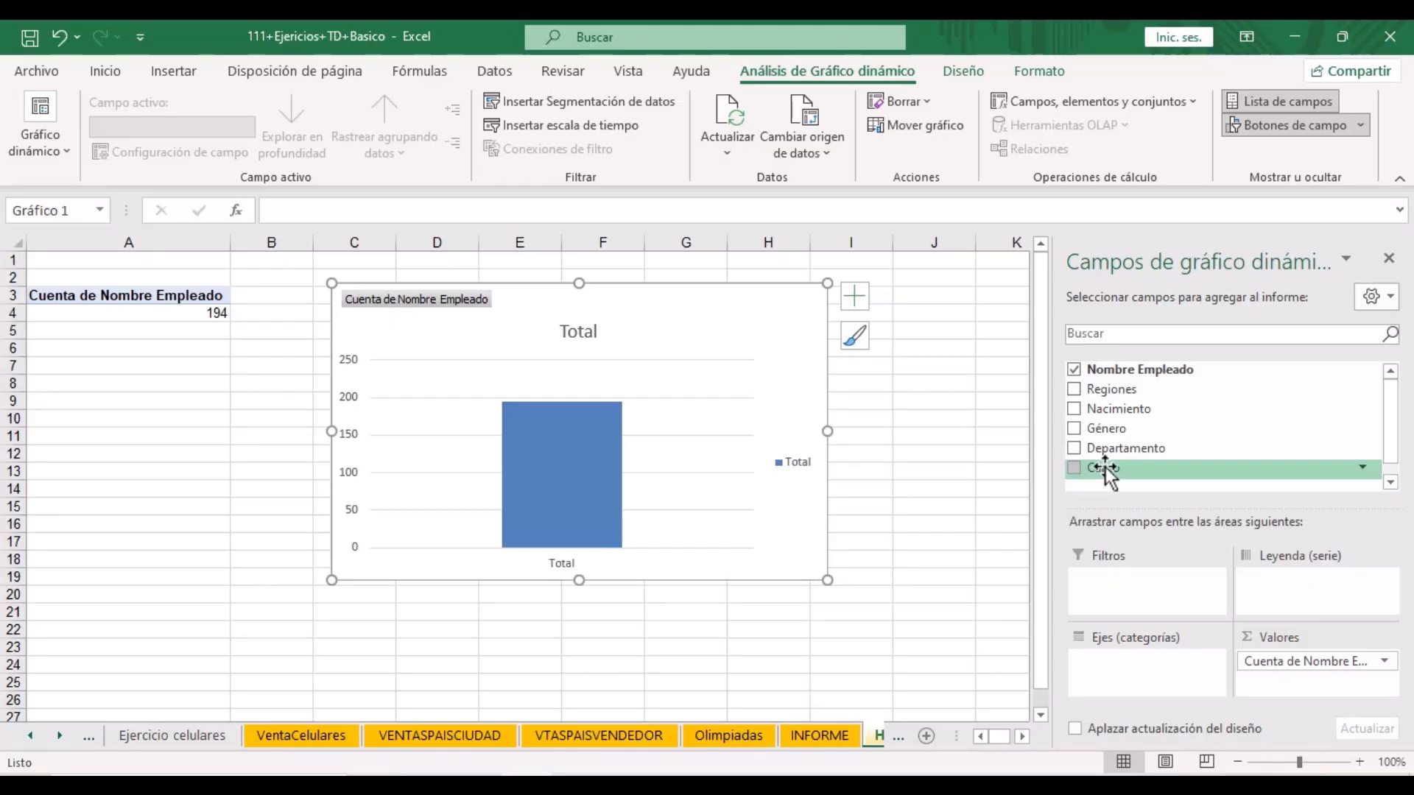
drag(1103, 473, 1117, 656)
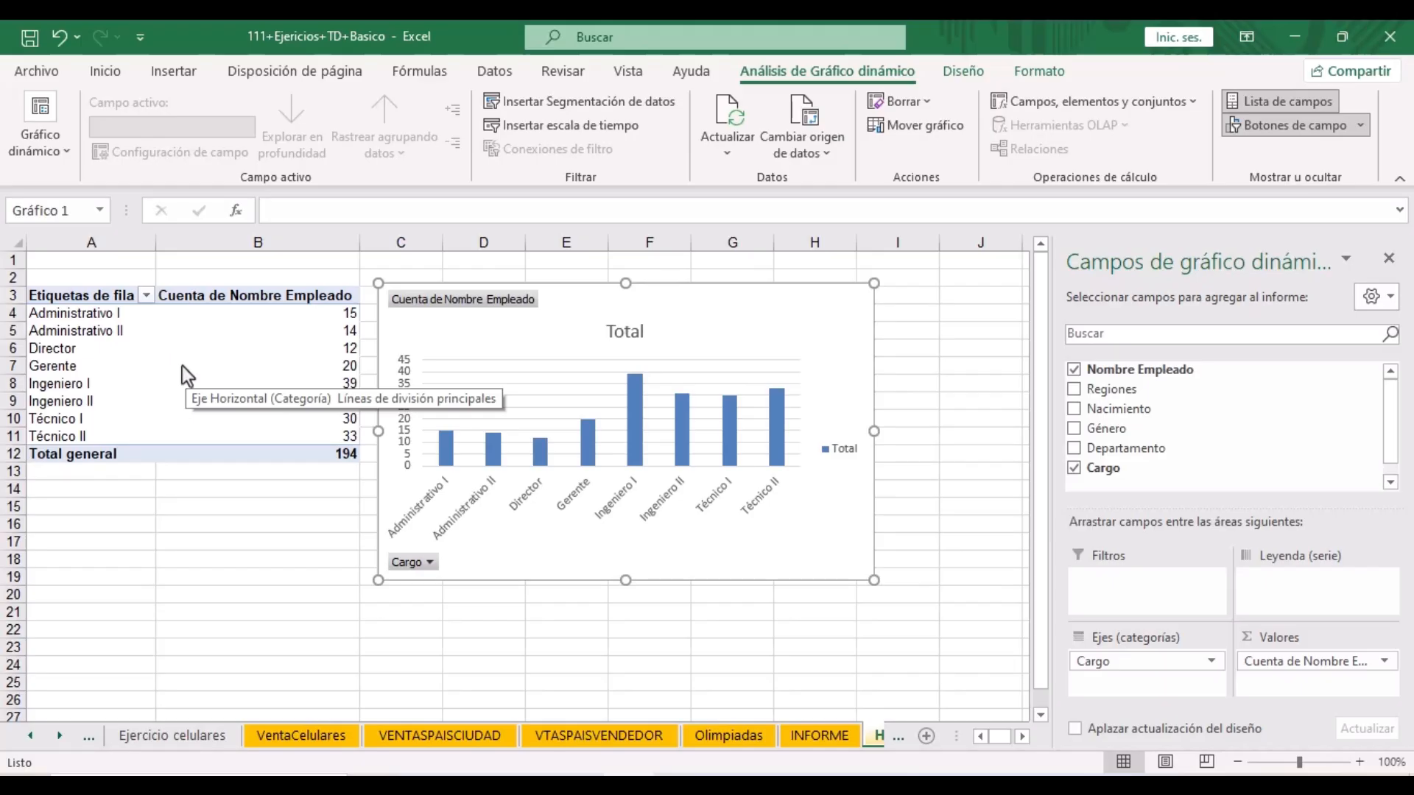
- Check the per-Cargo counts such as Técnico I's 30, then bring up Format Chart Area
click(62, 348)
click(83, 421)
click(335, 418)
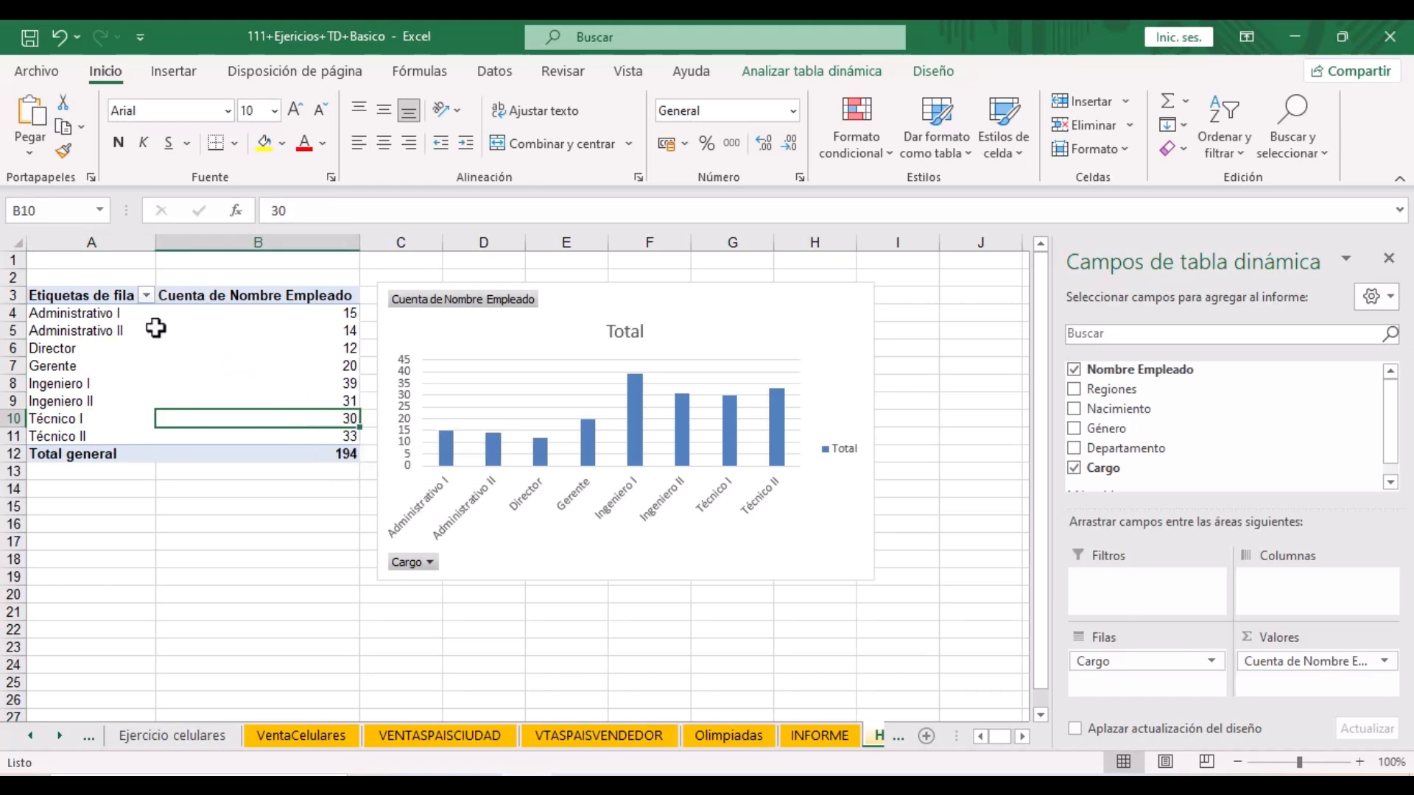
click(106, 315)
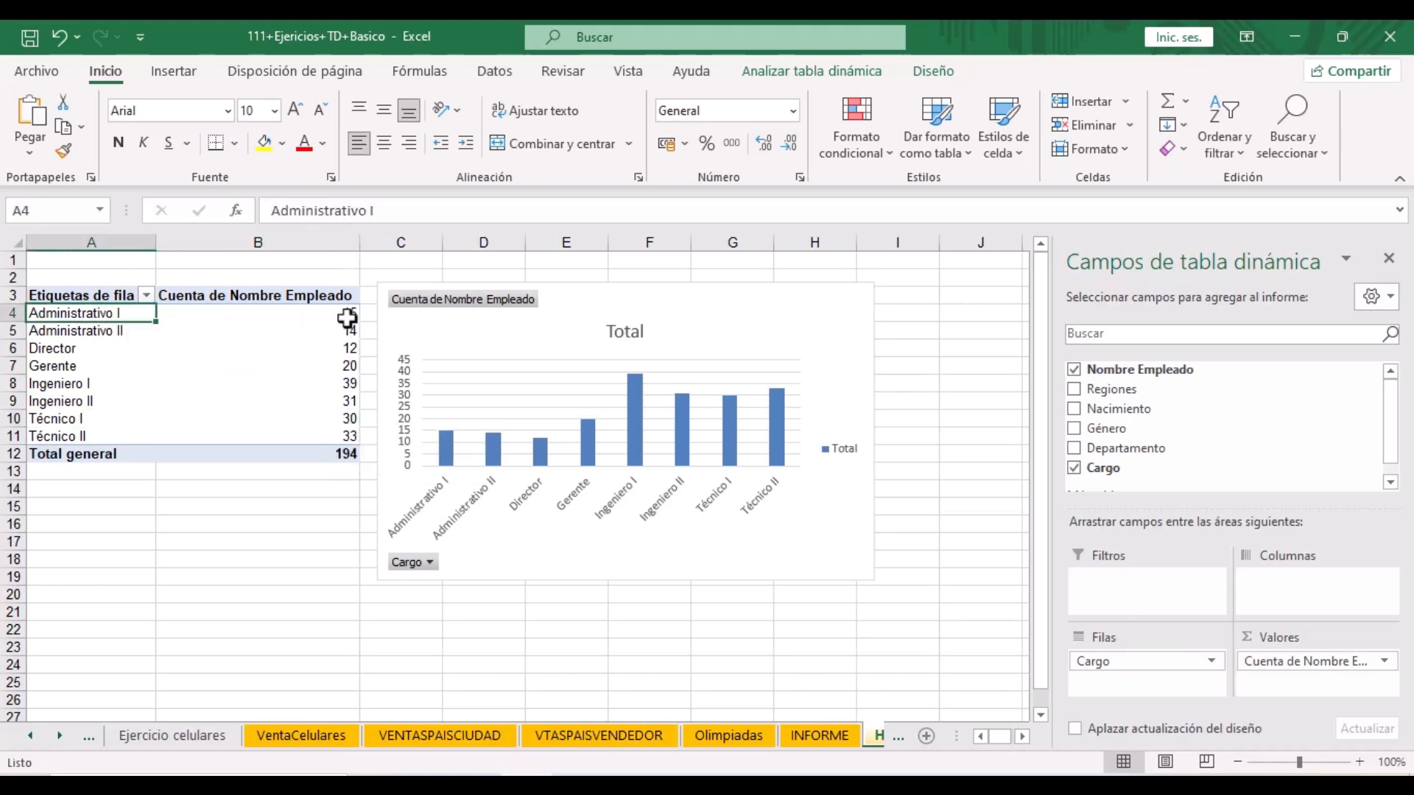
mouse_move(347, 318)
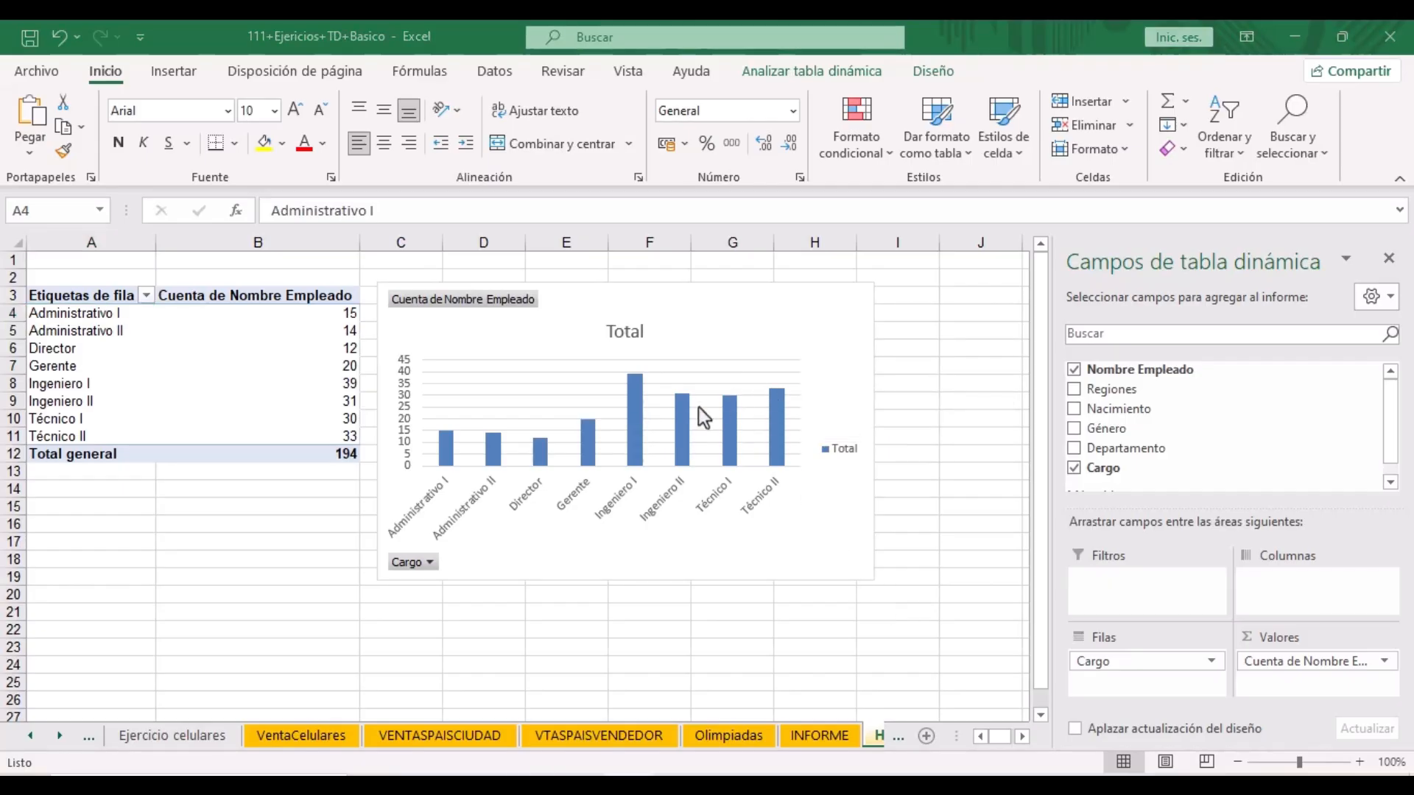
mouse_move(643, 383)
click(789, 336)
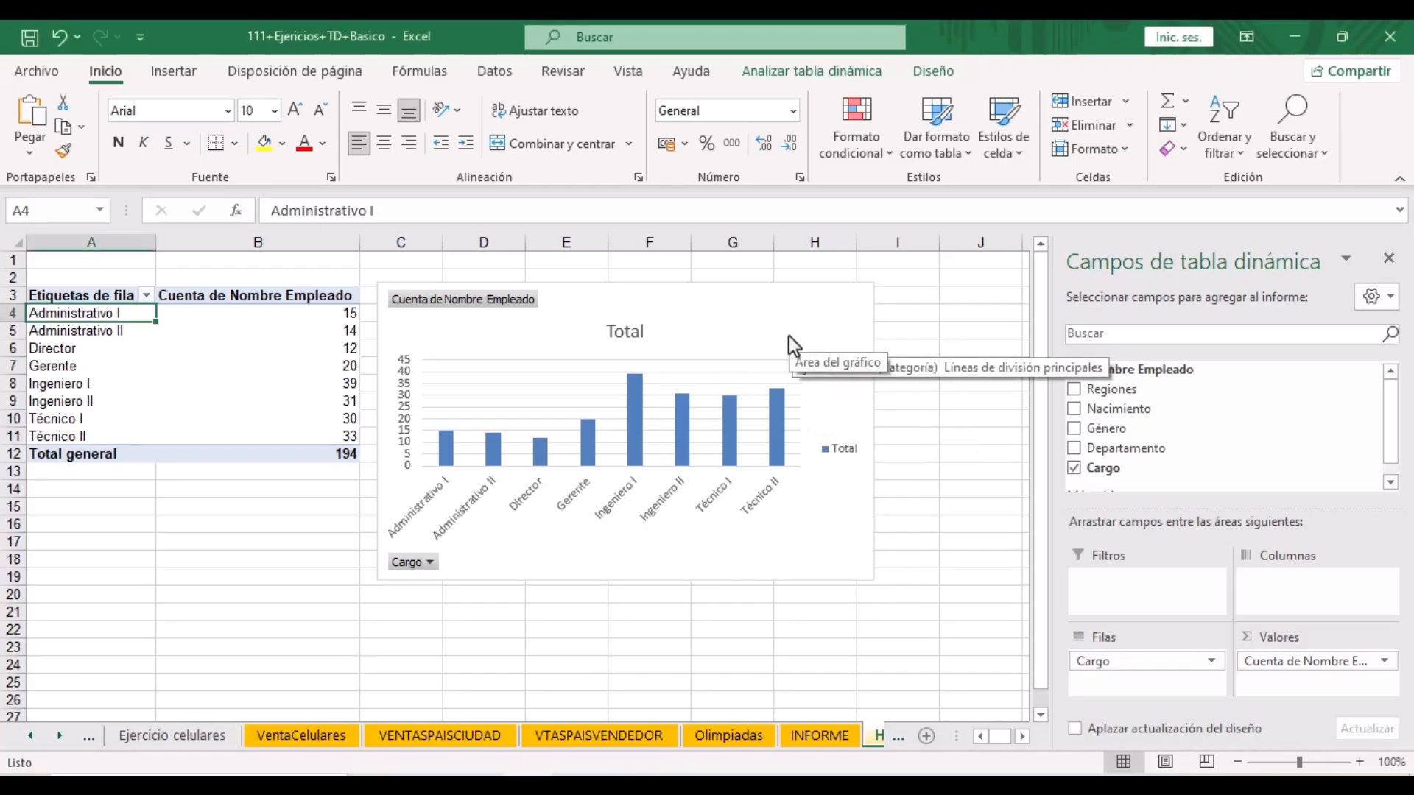
double_click(789, 335)
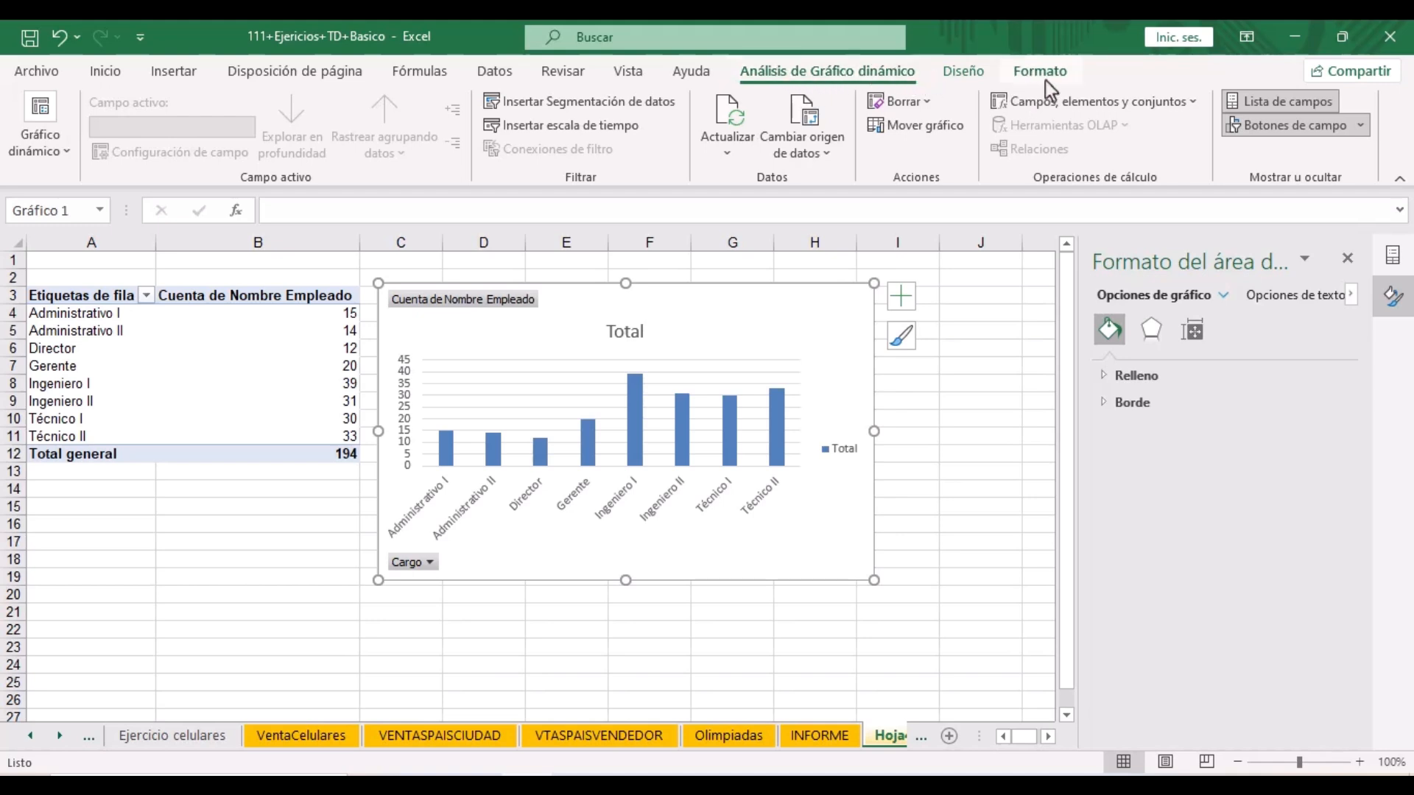
- Change the employee-count pivot chart's type to Pie
click(951, 75)
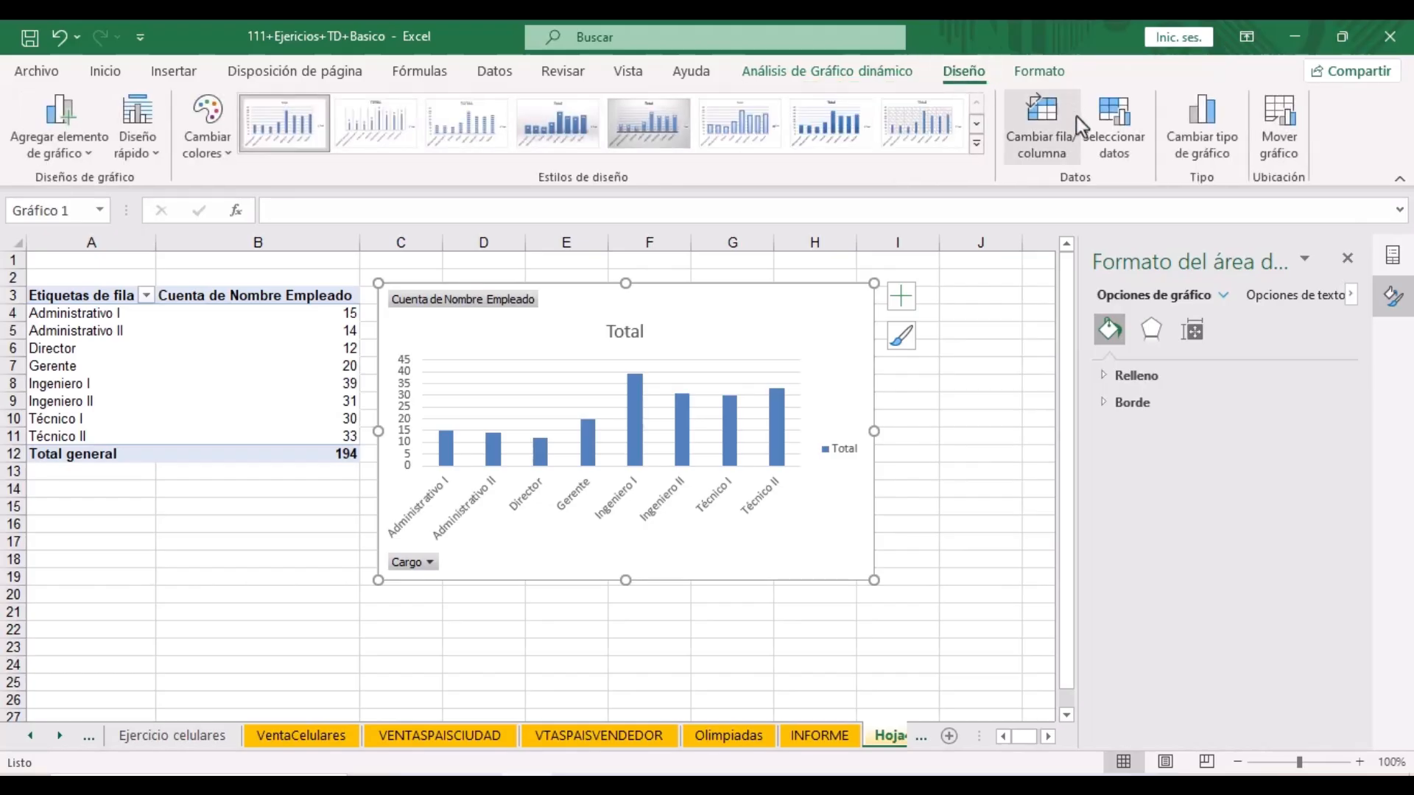
click(1207, 144)
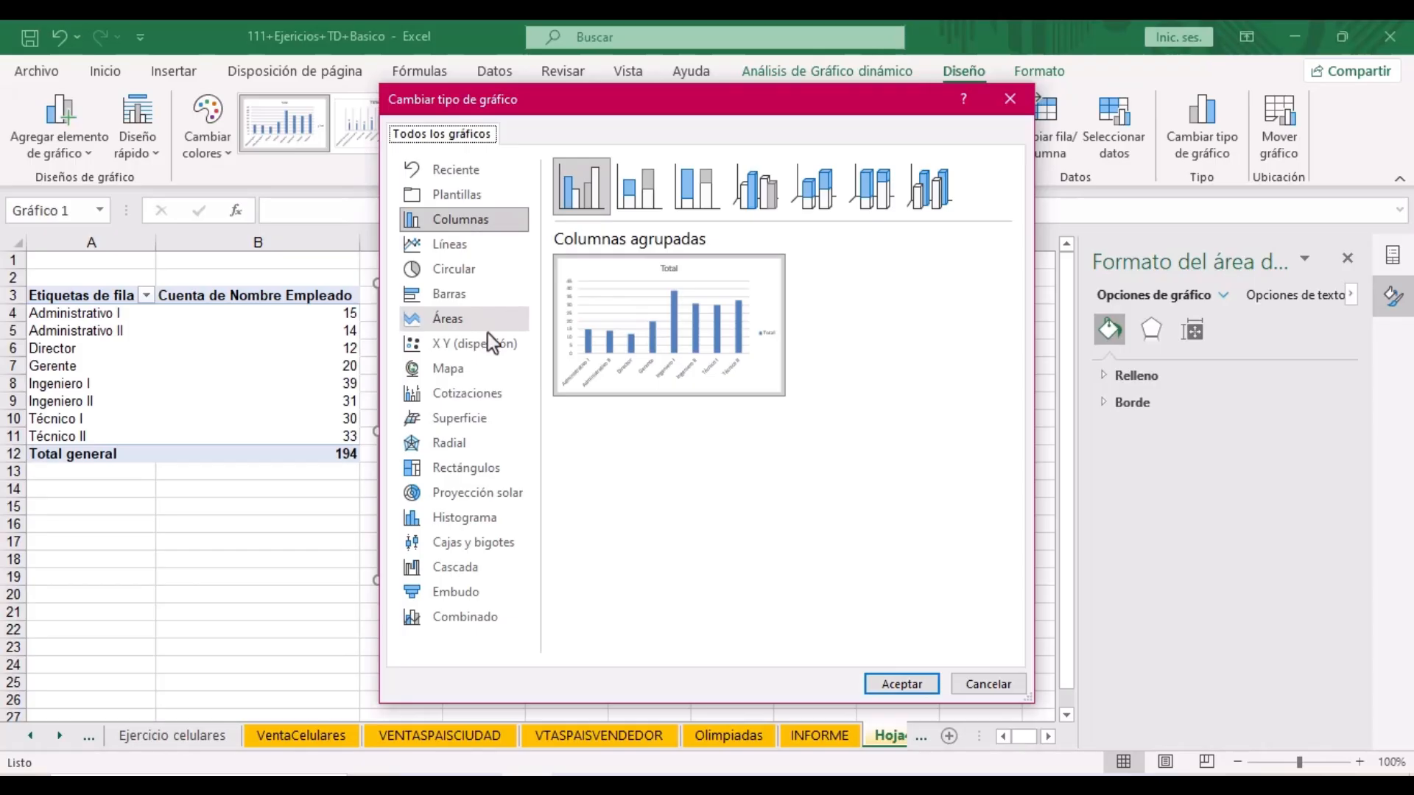
click(470, 274)
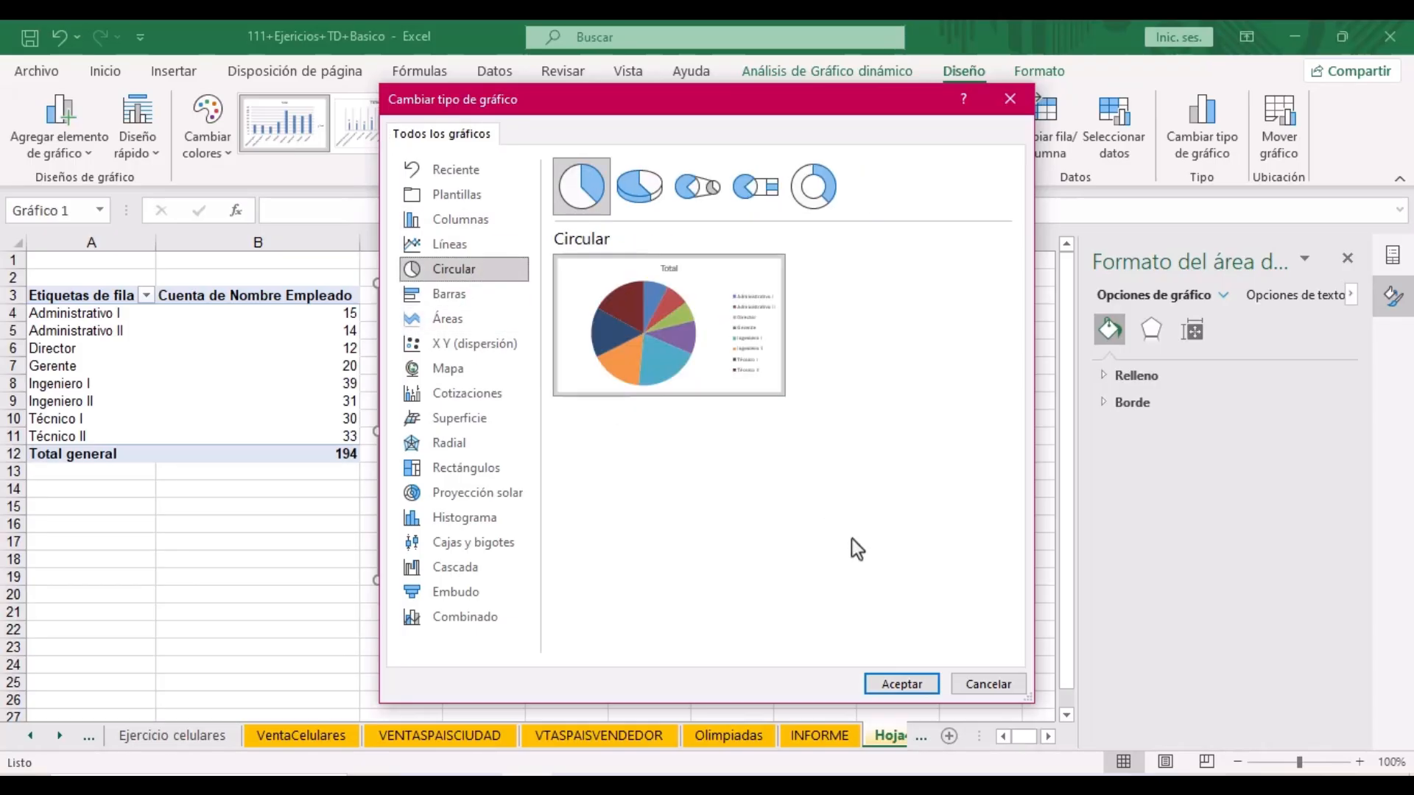
click(903, 682)
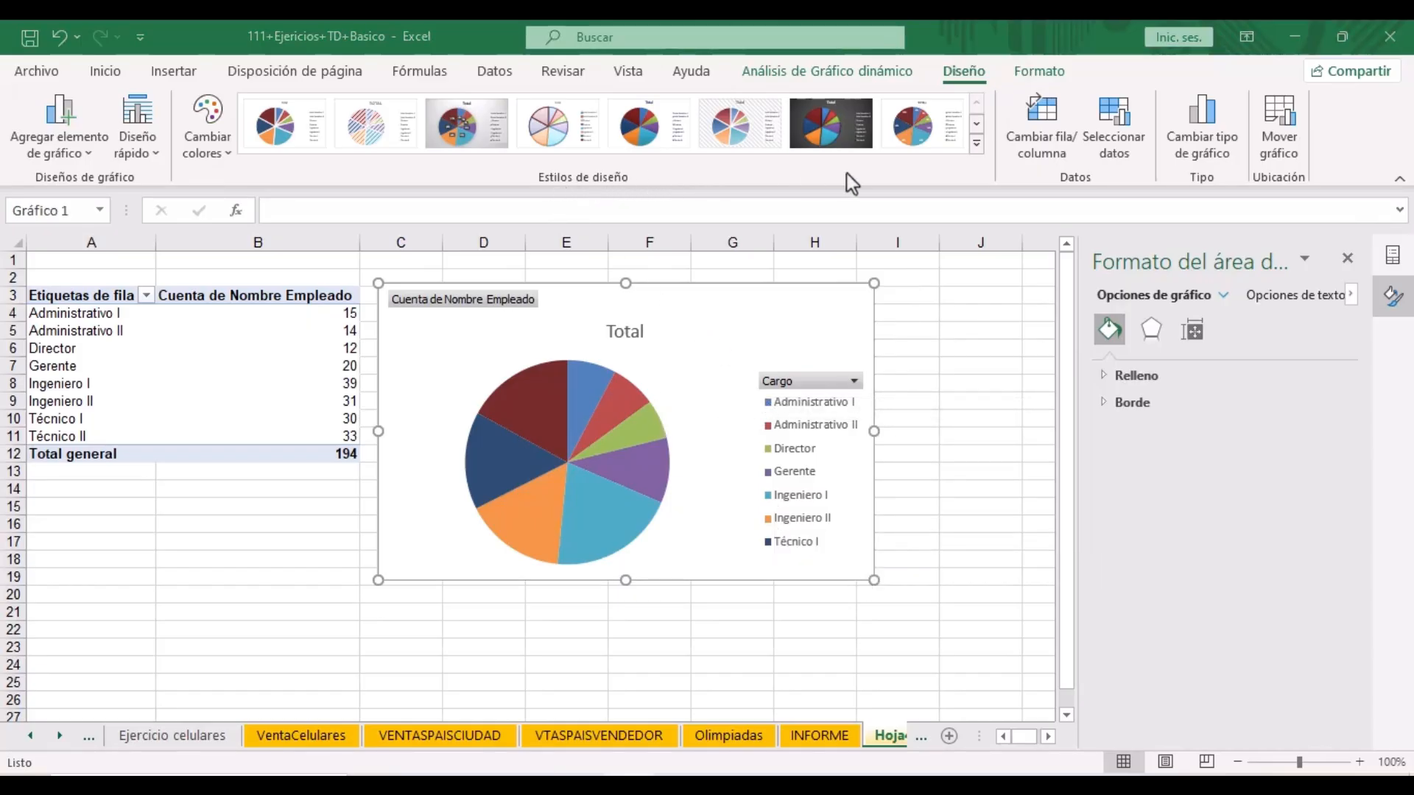
- Apply Chart Style 3 with percentage labels and retitle the chart 'PORCENTAJE DE EMPLEADOS POR CARGO'
click(975, 148)
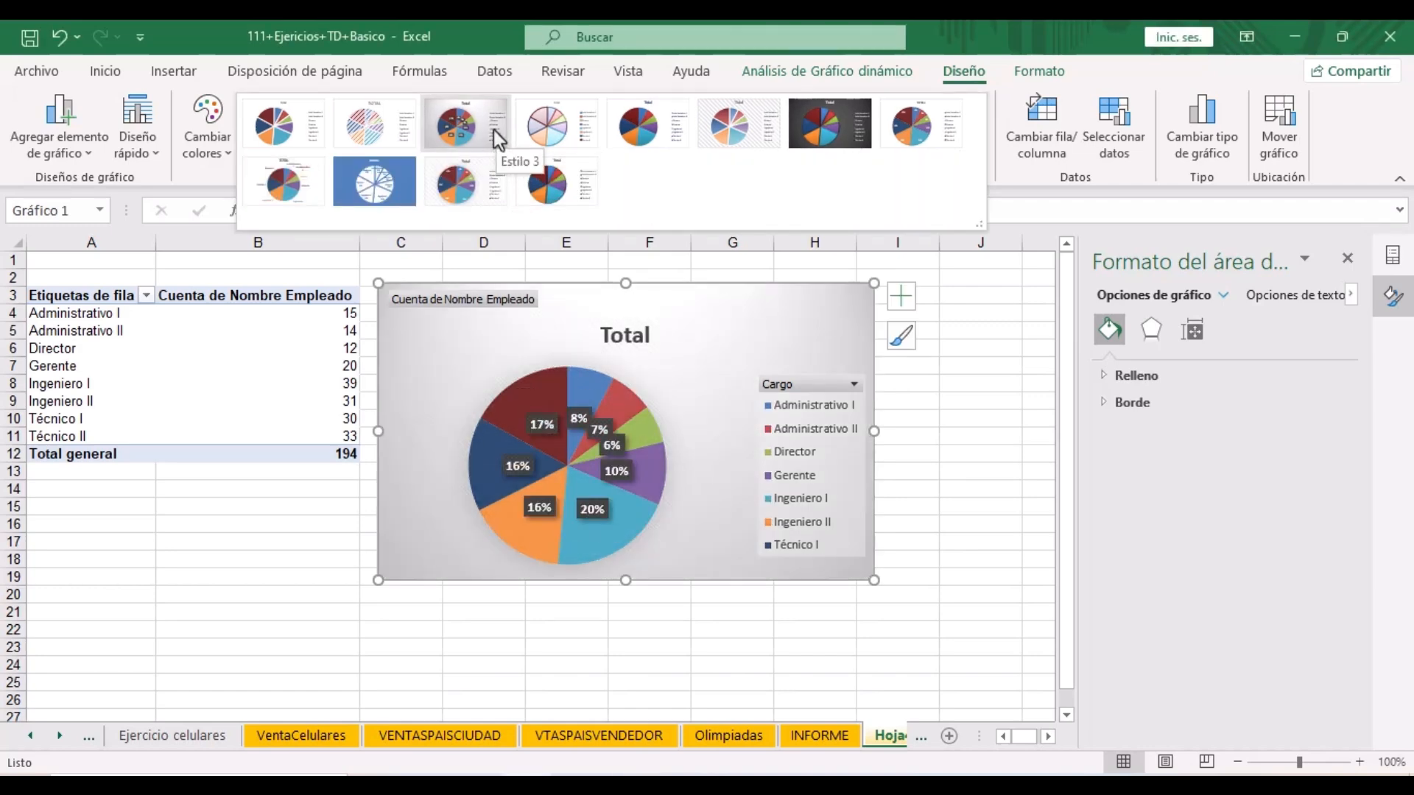
click(495, 139)
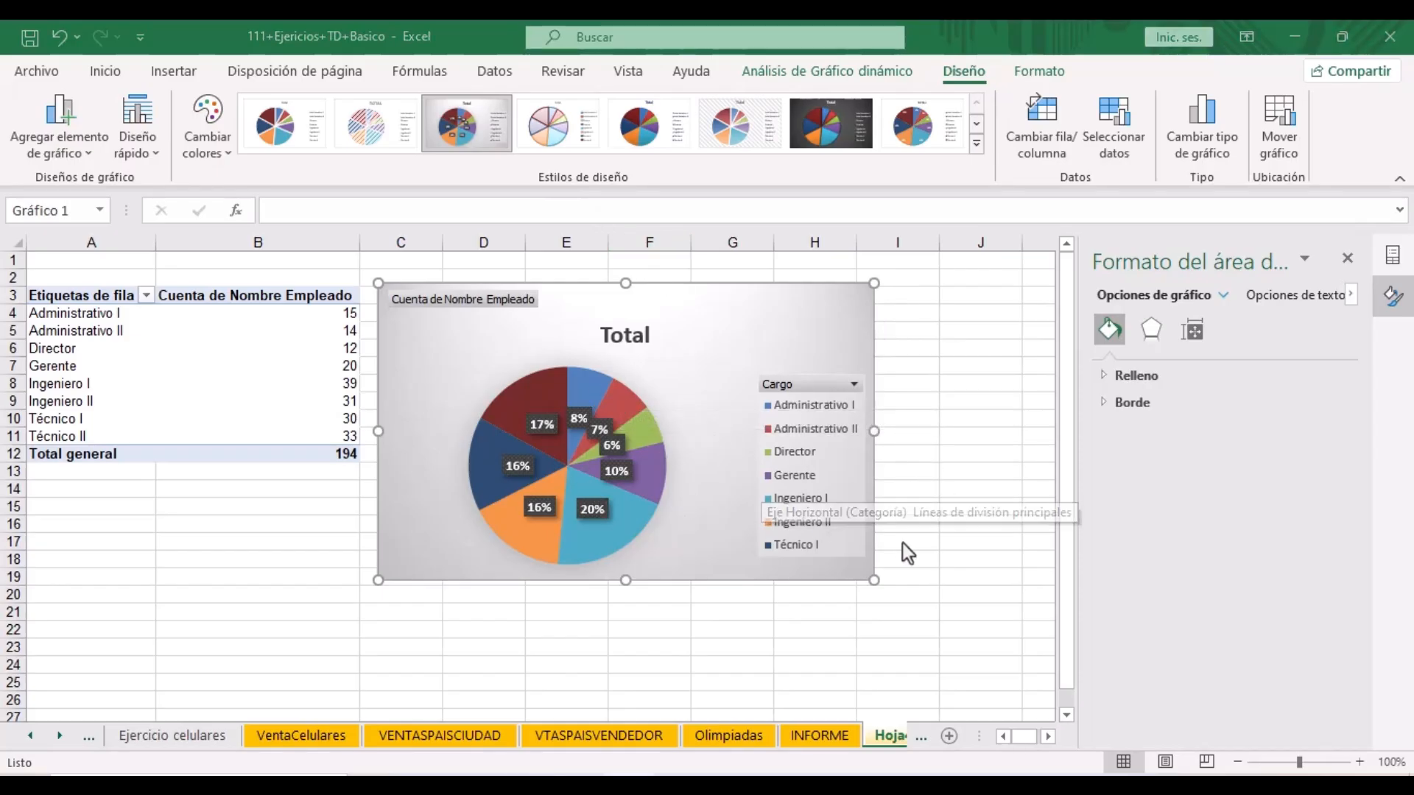
click(632, 340)
double_click(634, 339)
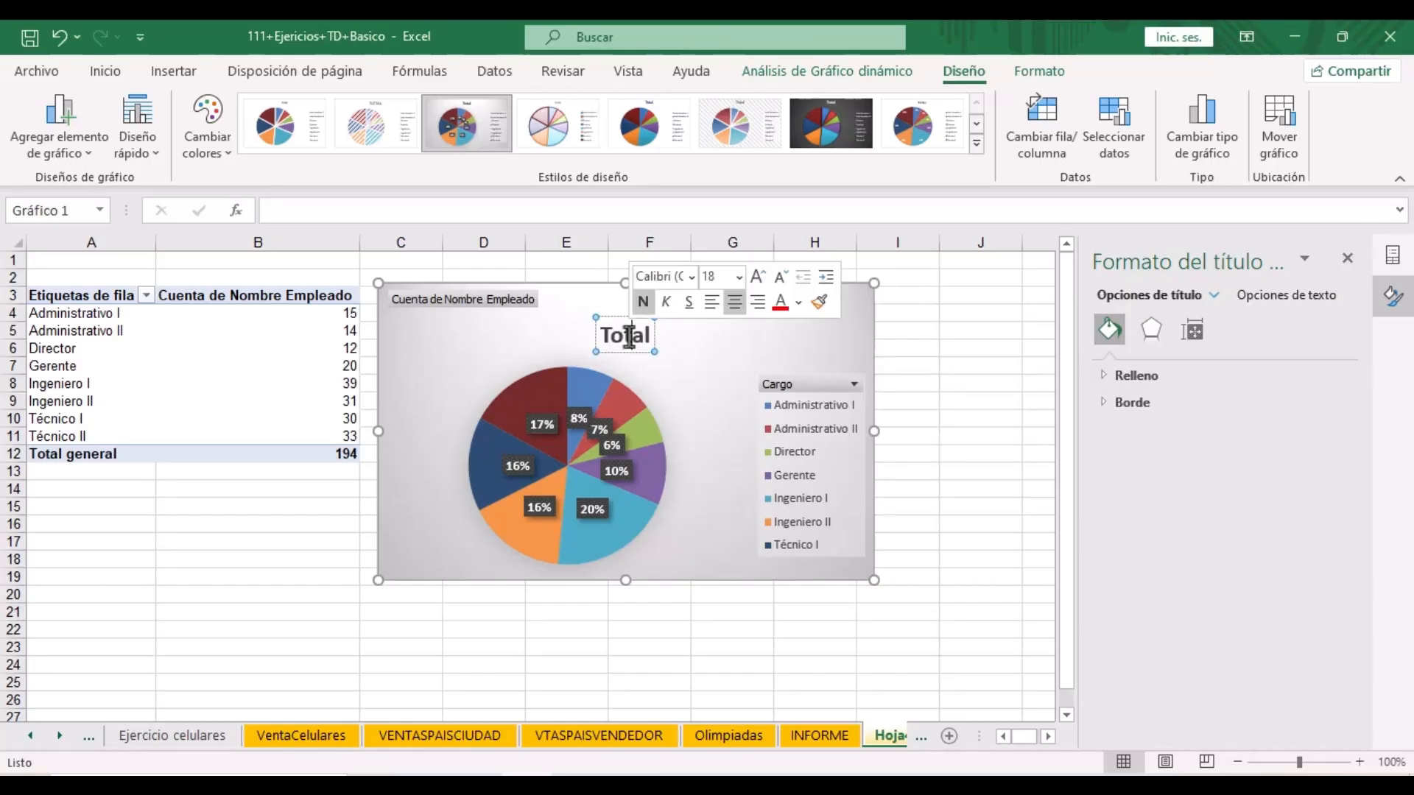
text(PORCENTAJE)
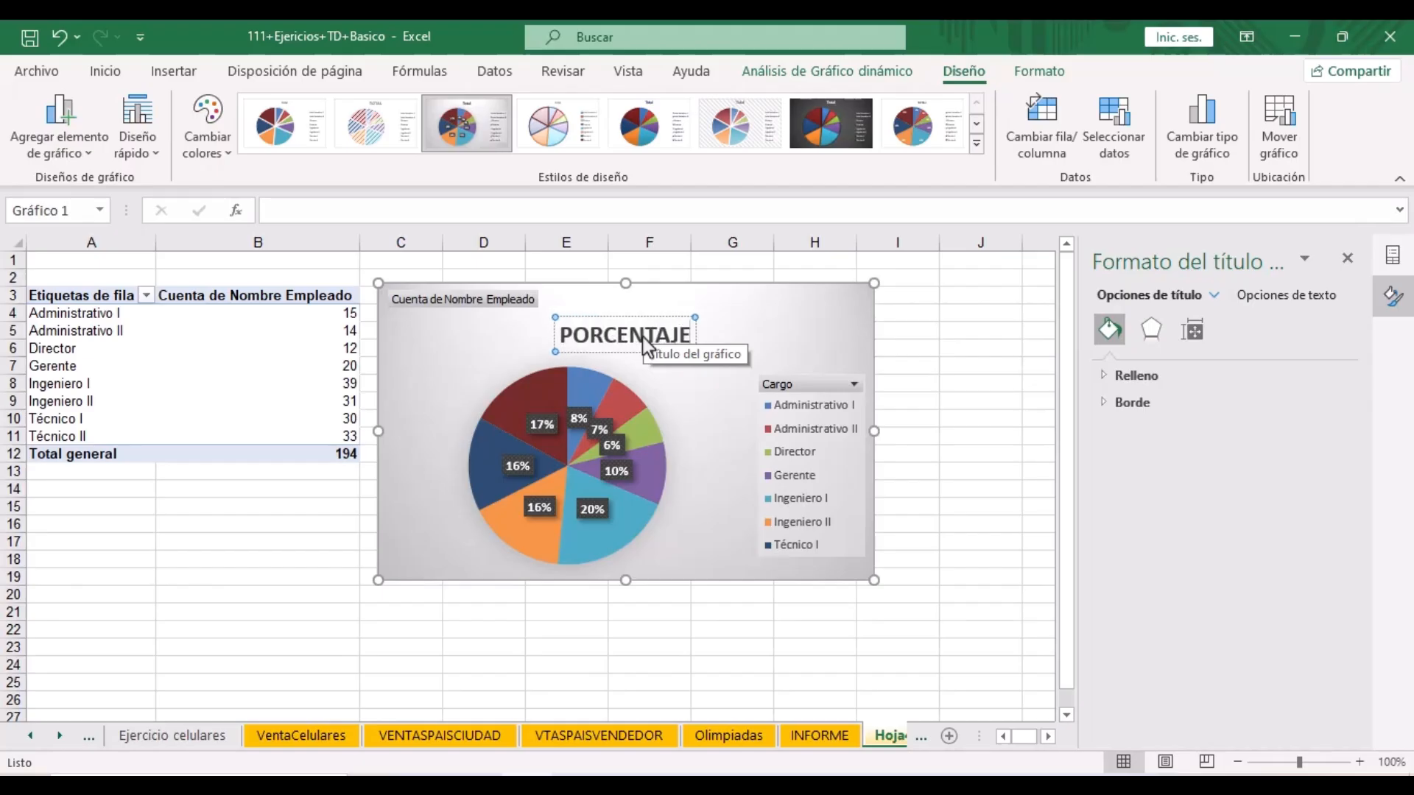
text(DE)
key(BackSpace)
key(BackSpace)
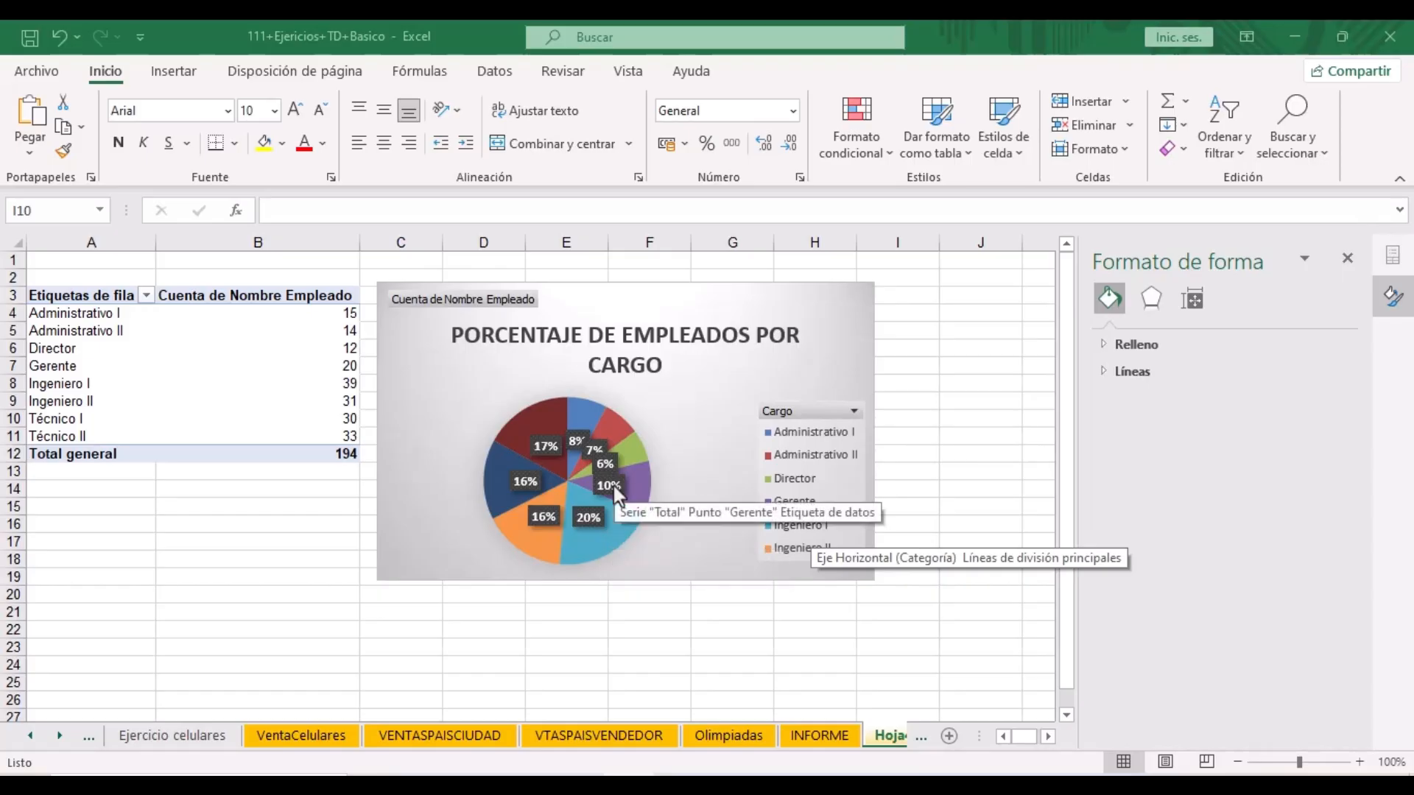
- Stretch the pie chart taller so its legend also lists Técnico I
click(625, 570)
scroll(625, 552, down, 1)
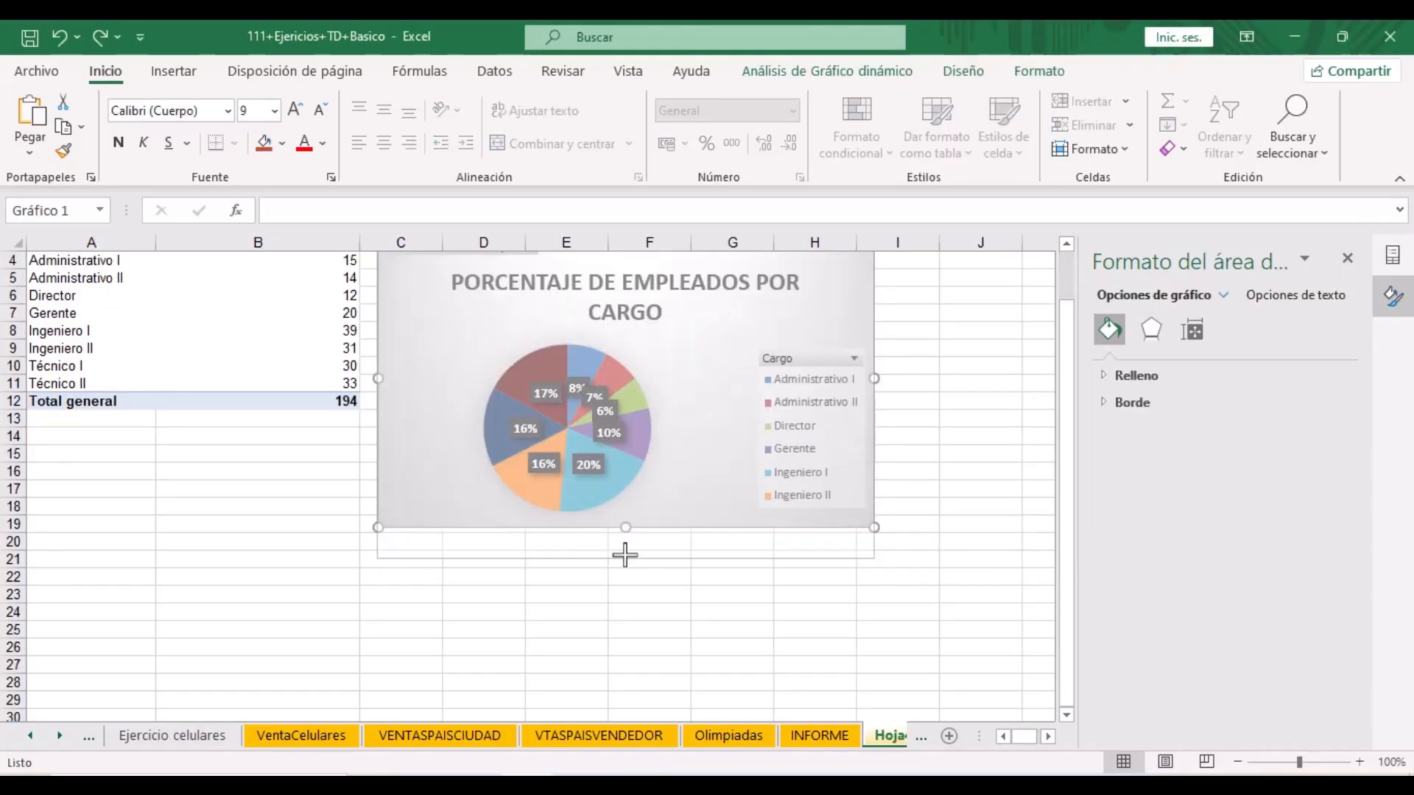
drag(626, 531, 627, 557)
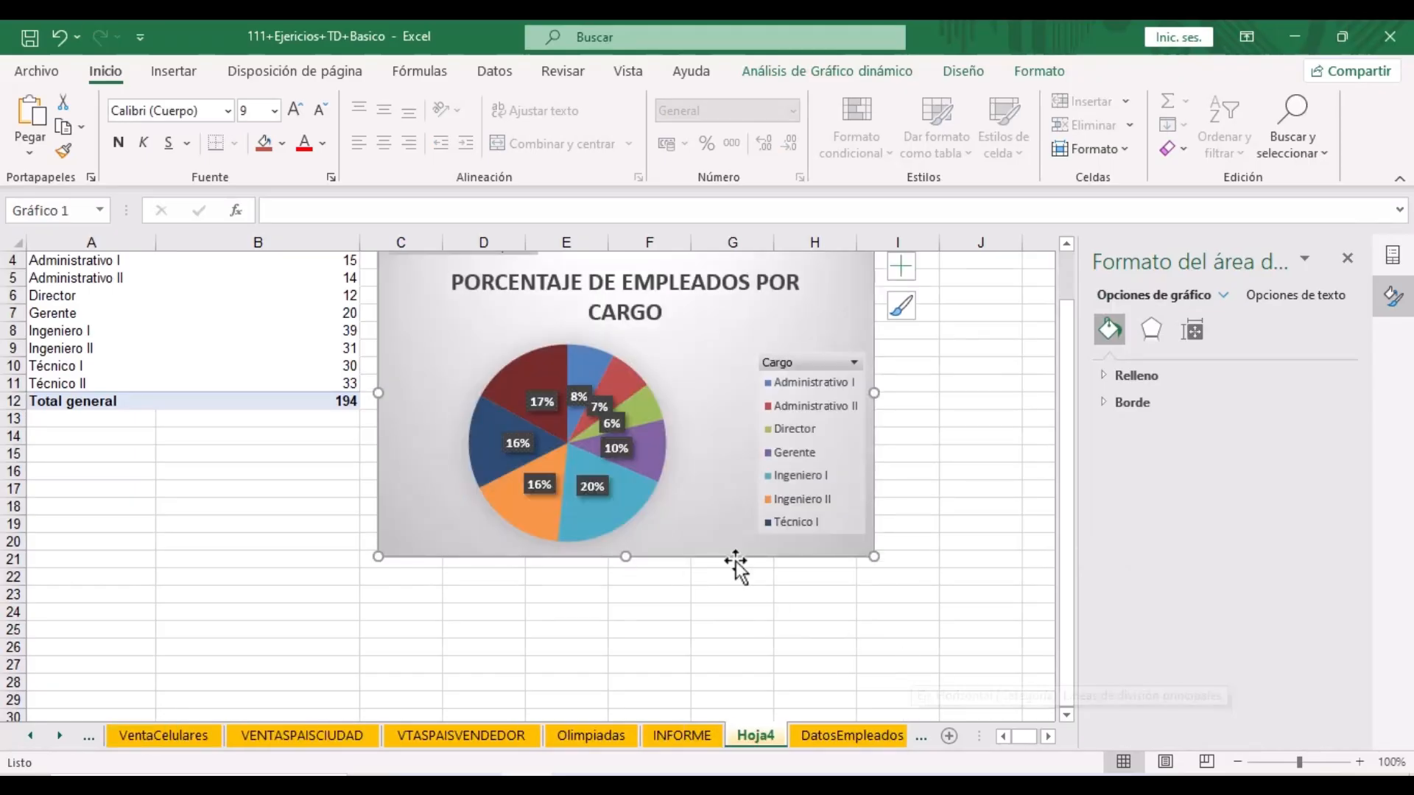
- Check the DatosEmpleados sheet and come back to Hoja4
click(816, 734)
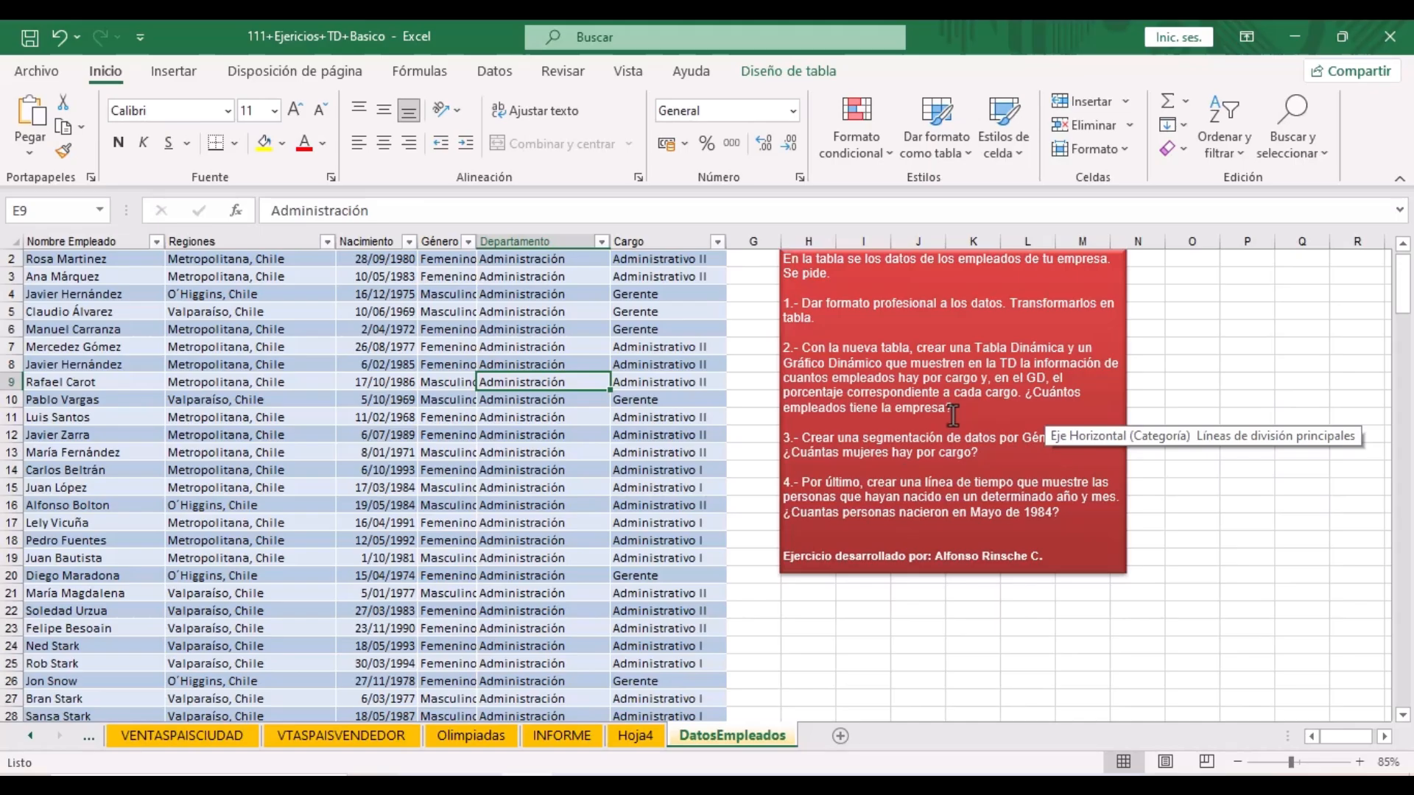
click(636, 735)
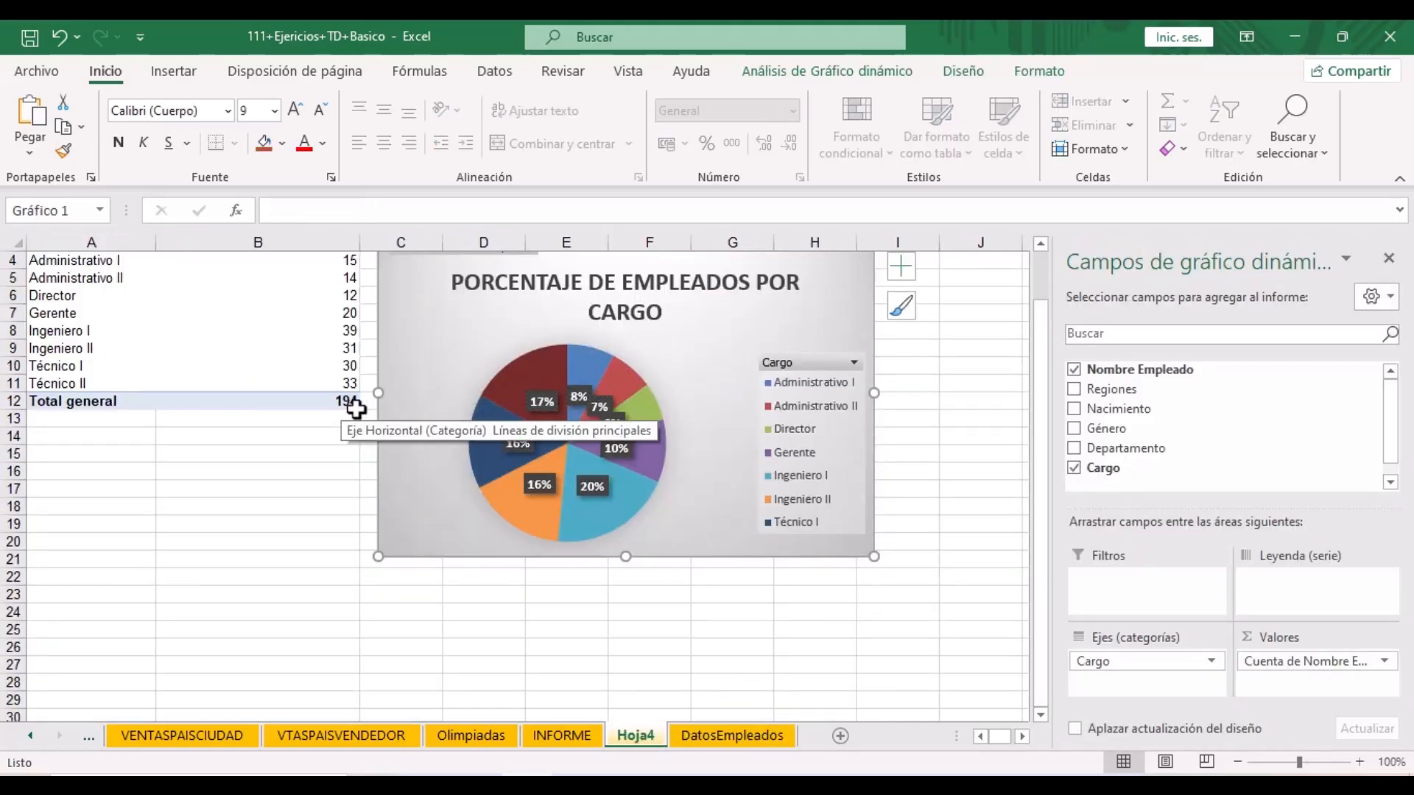
click(704, 738)
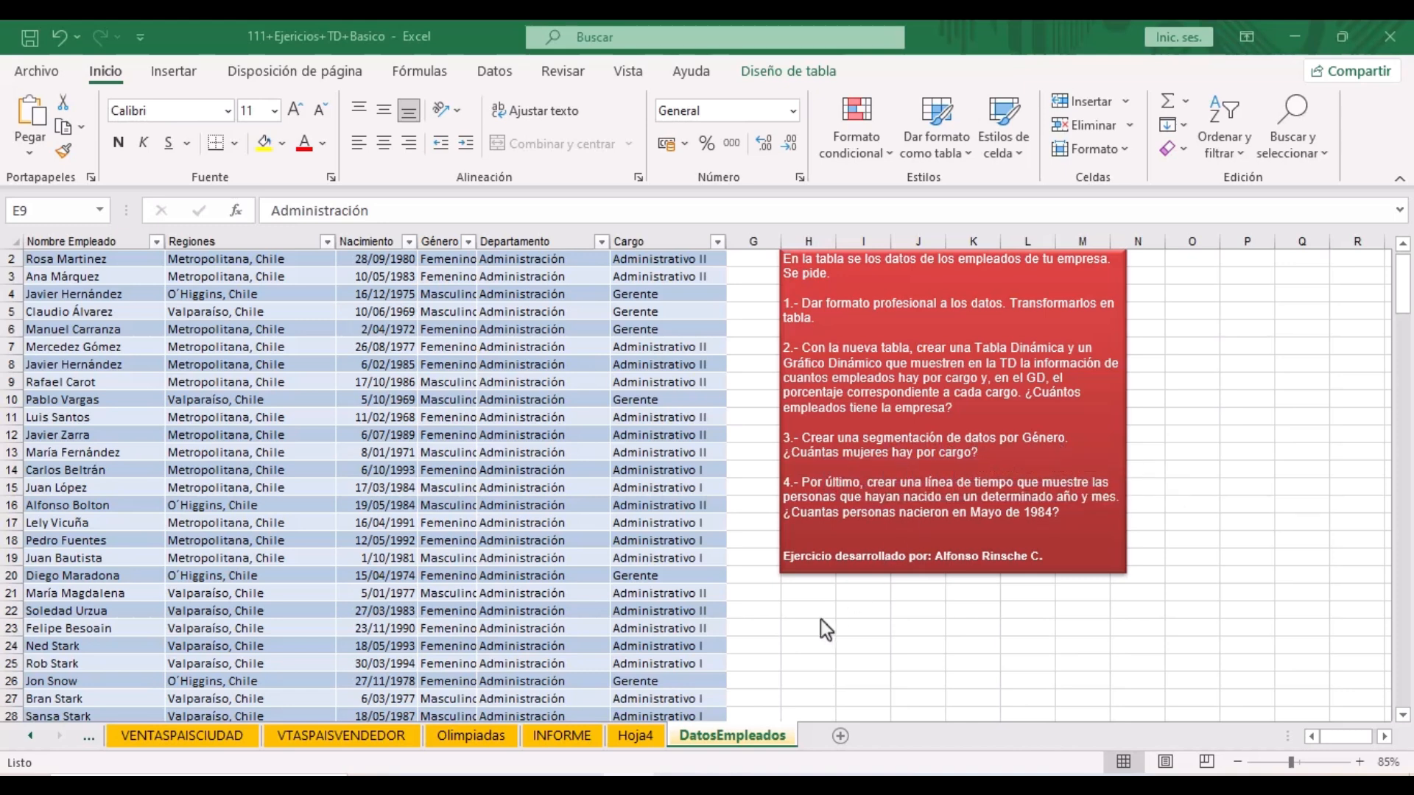
click(634, 736)
- Close the PivotChart Fields pane and select a cell inside the pivot table
click(1390, 261)
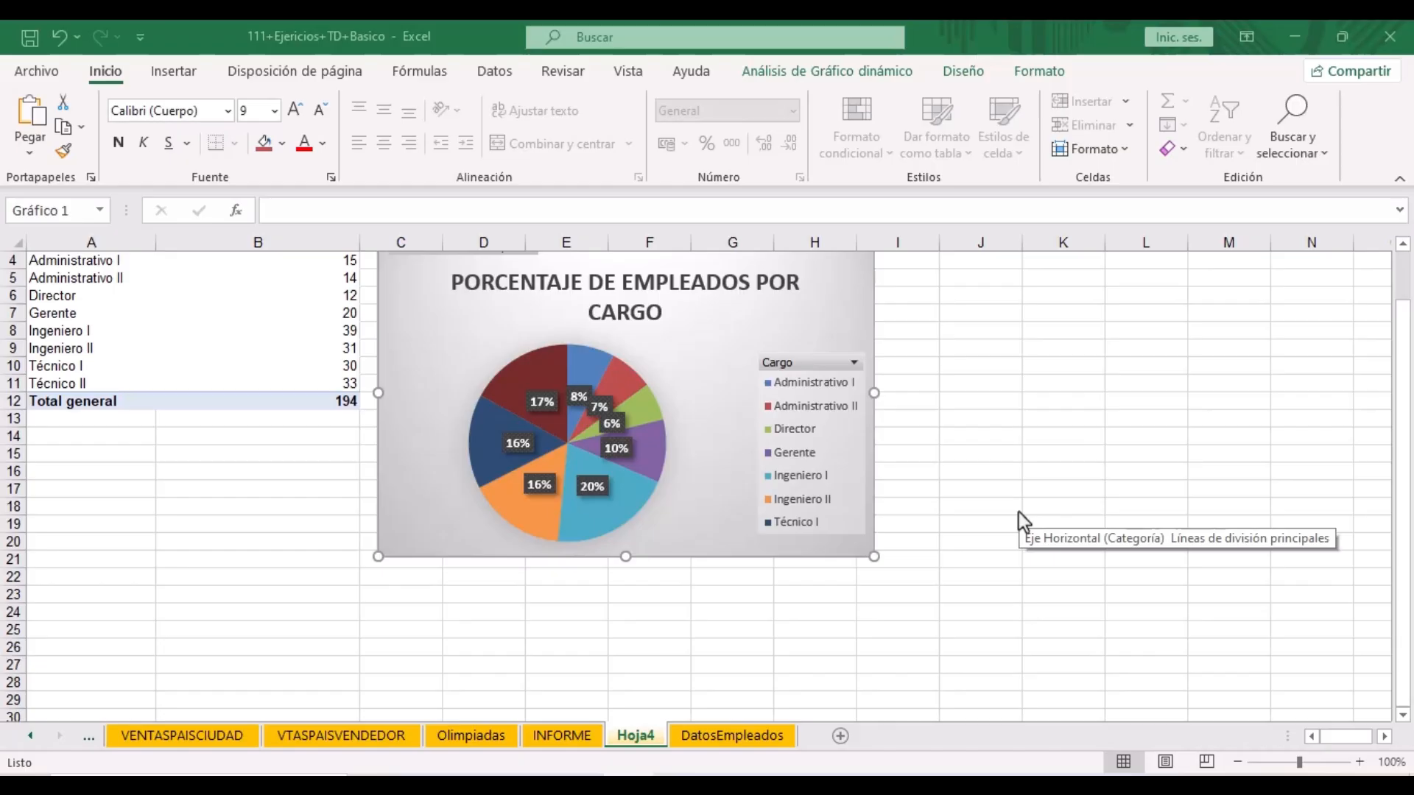
scroll(1019, 511, up, 1)
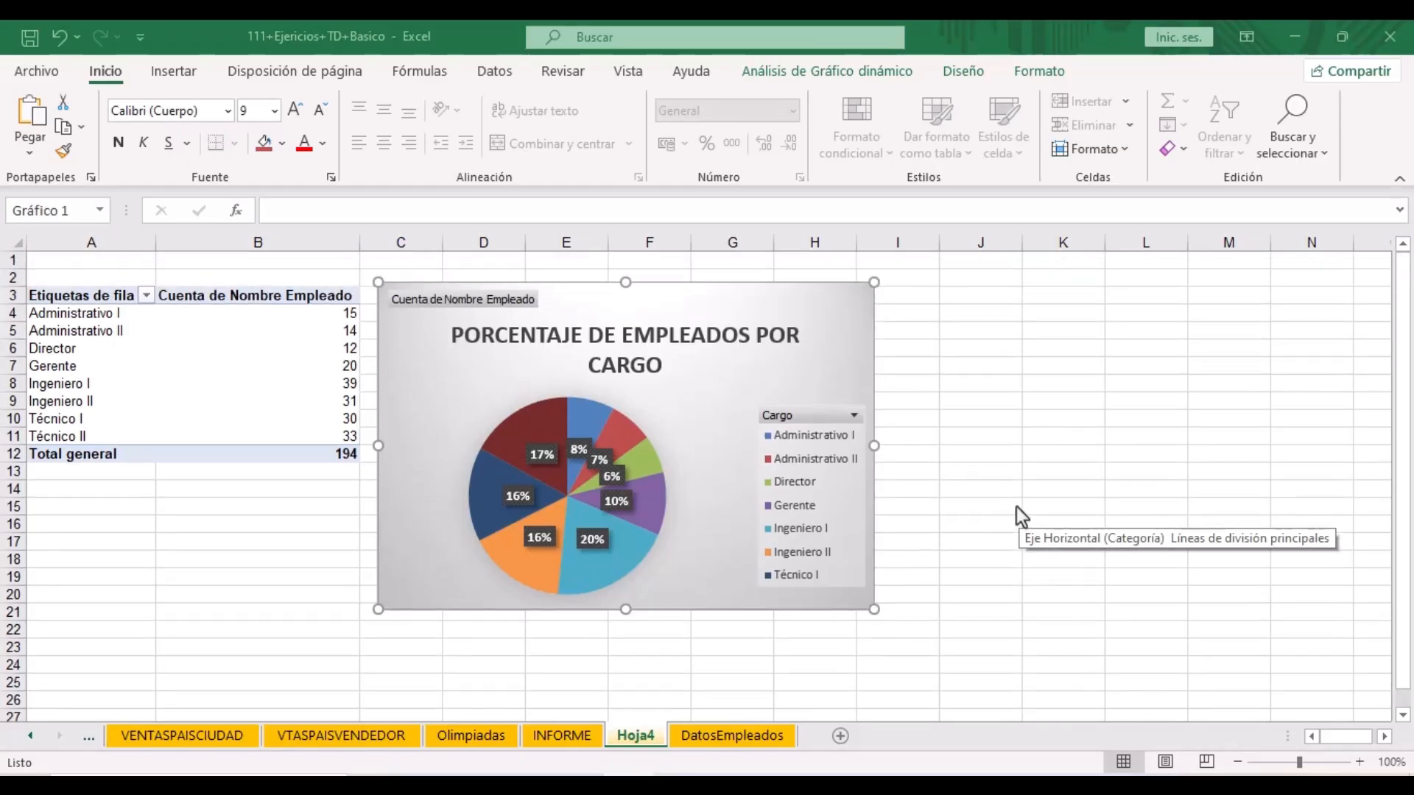
click(351, 312)
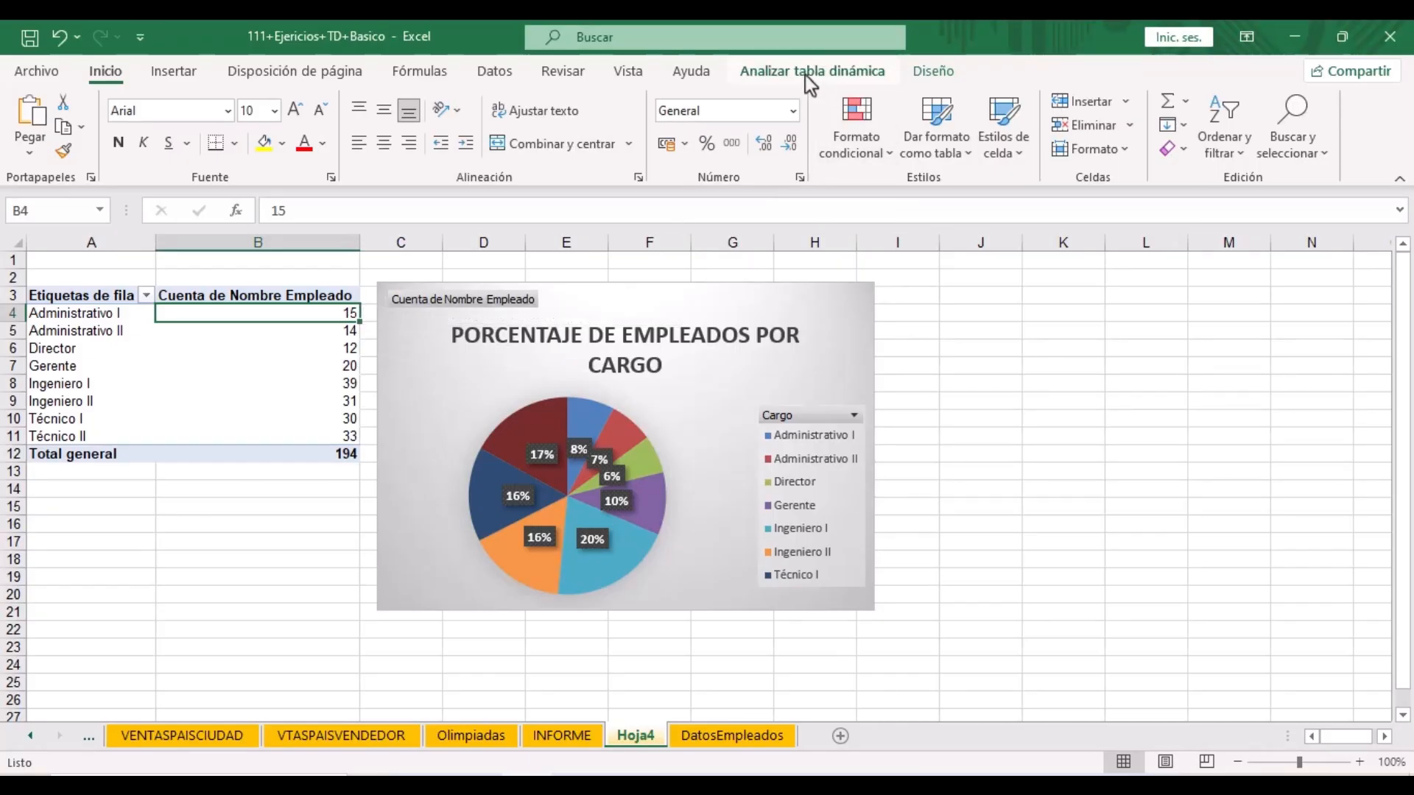
- Insert a Género slicer for the pivot table and place it beside the chart over columns I–K
click(801, 69)
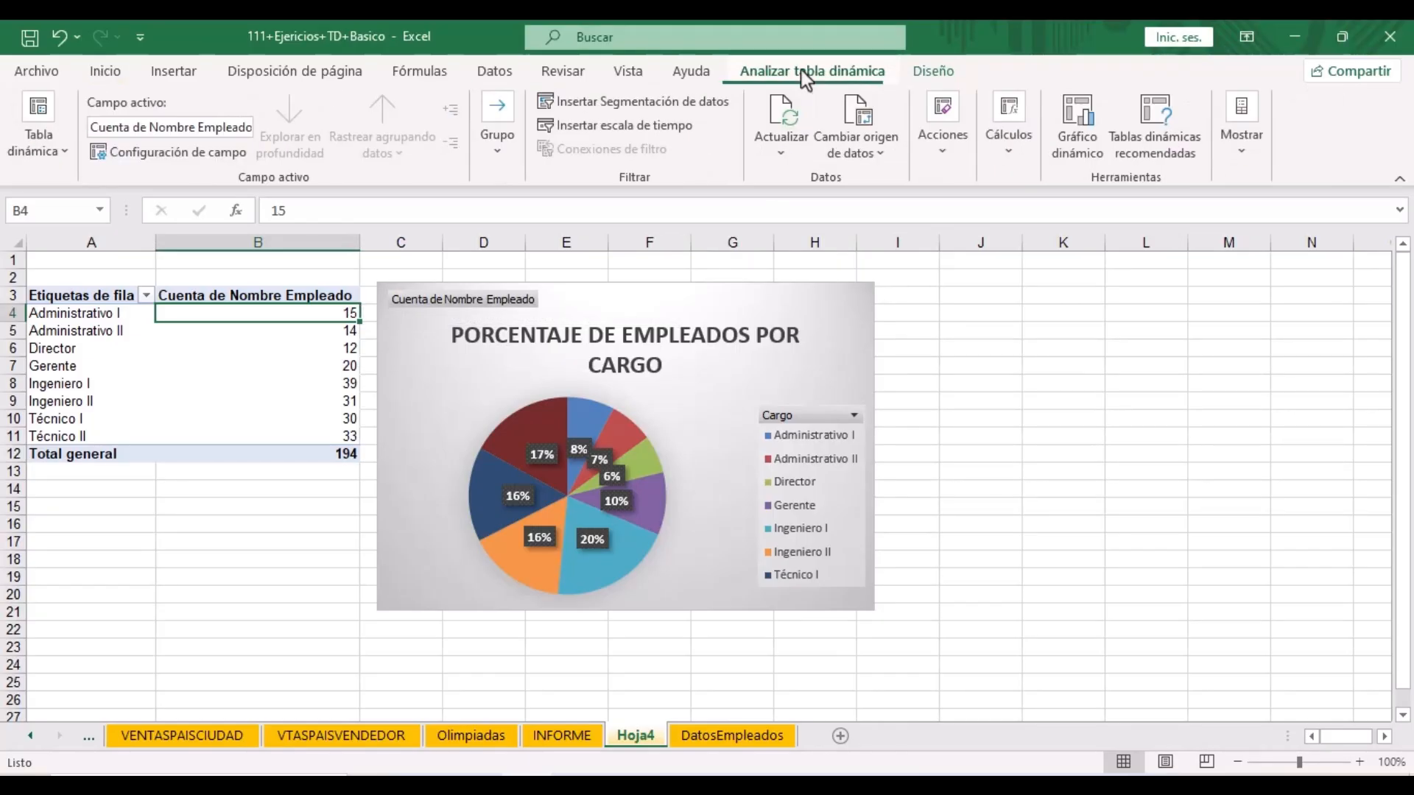
click(613, 106)
click(603, 266)
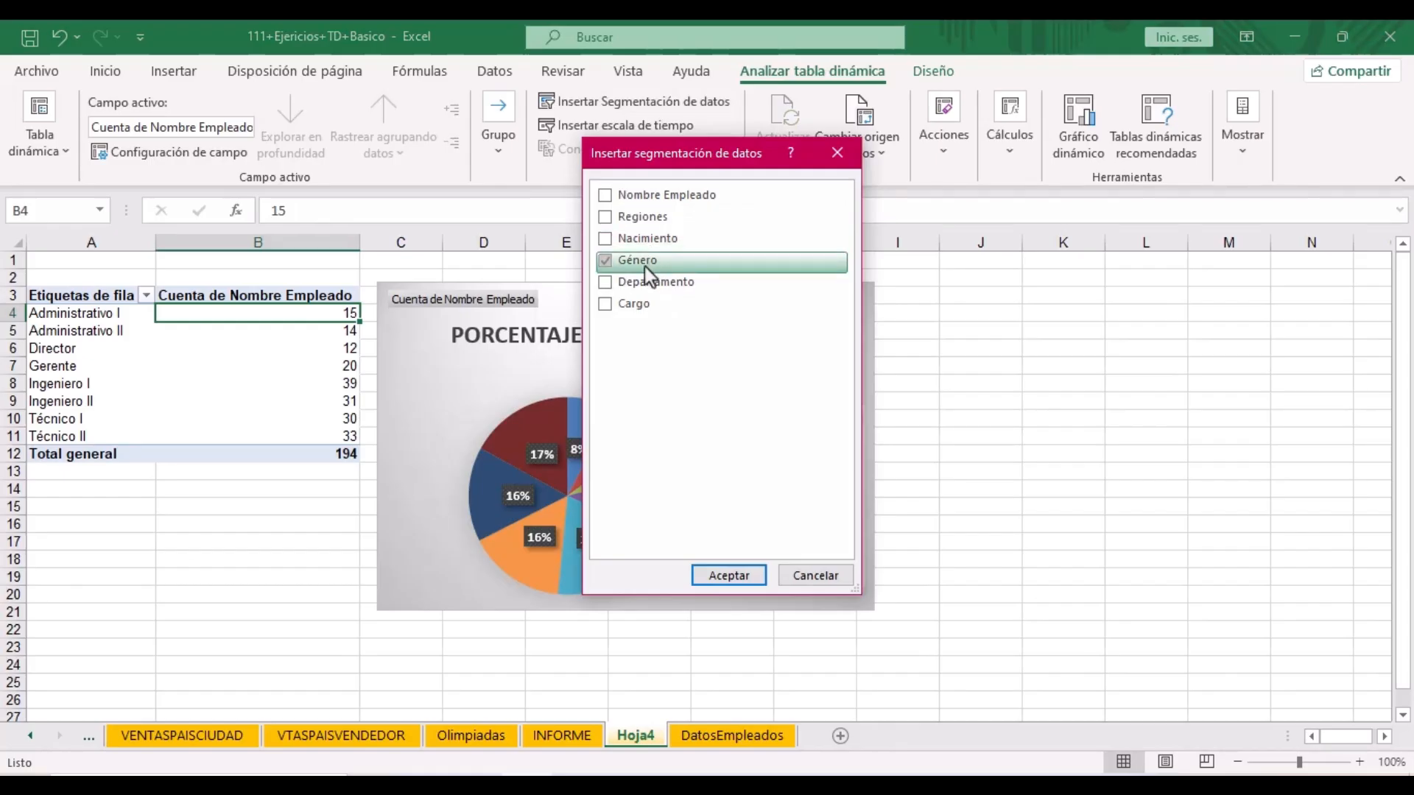
click(739, 576)
drag(711, 374, 988, 295)
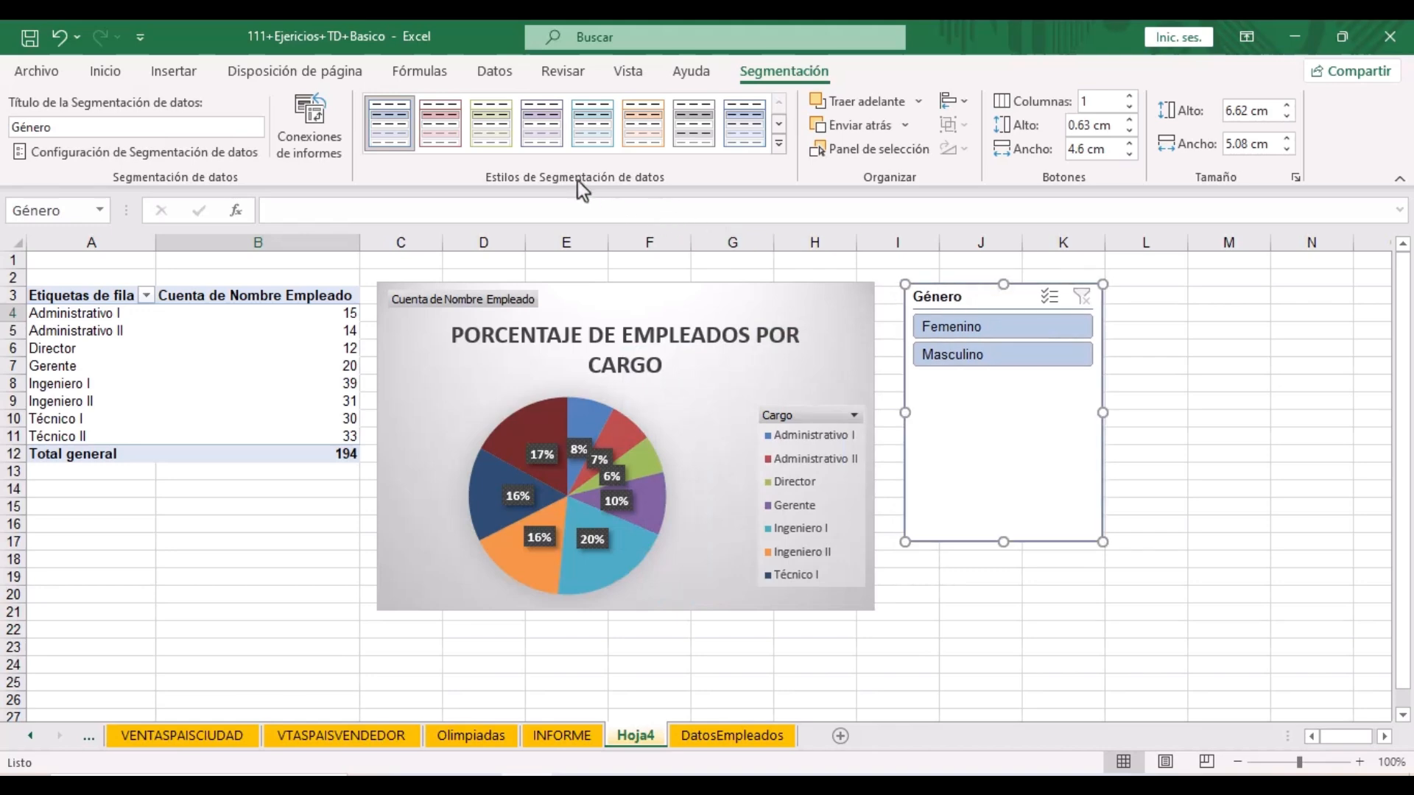
- Give the slicer a purple style, shrink its height, and filter to Femenino
click(778, 144)
click(542, 243)
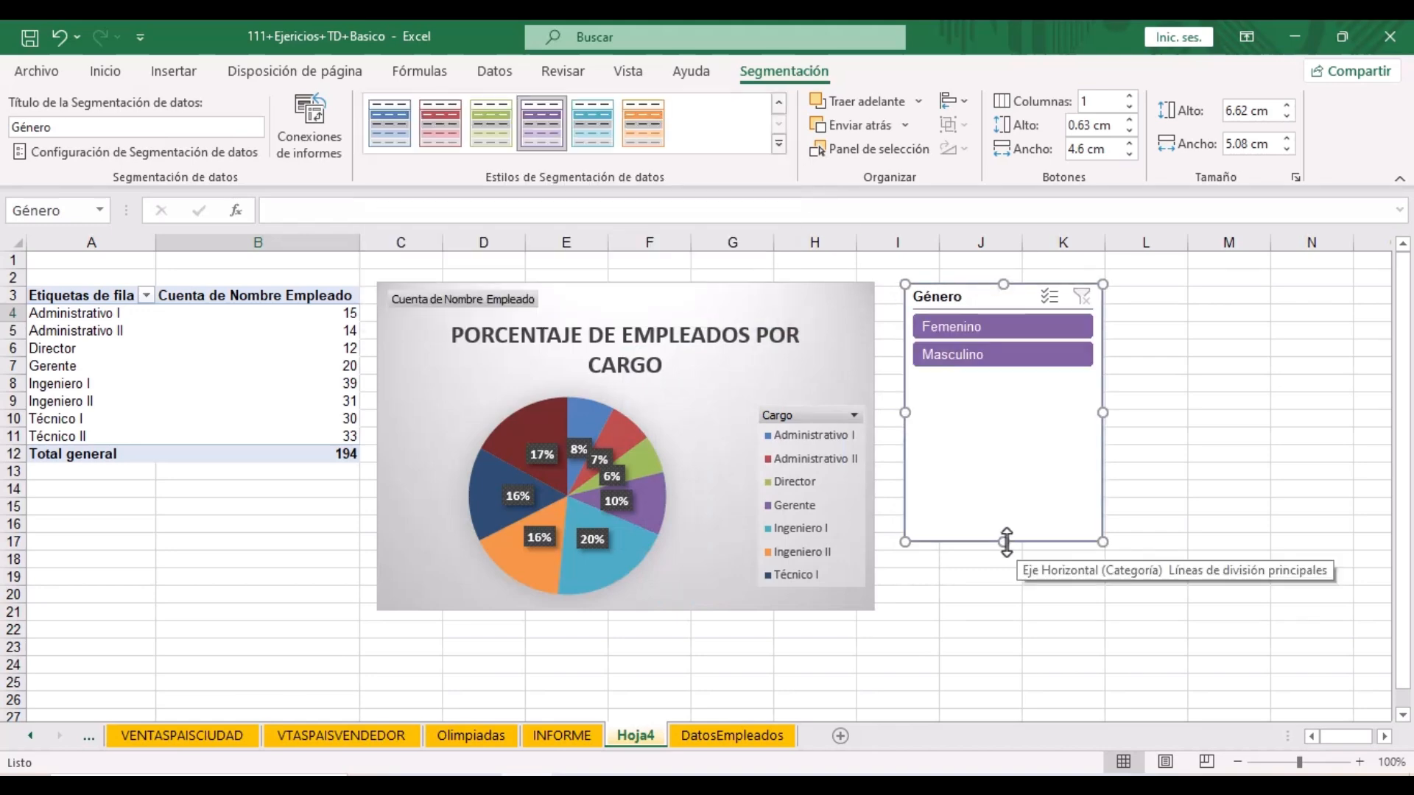
drag(1032, 409, 970, 379)
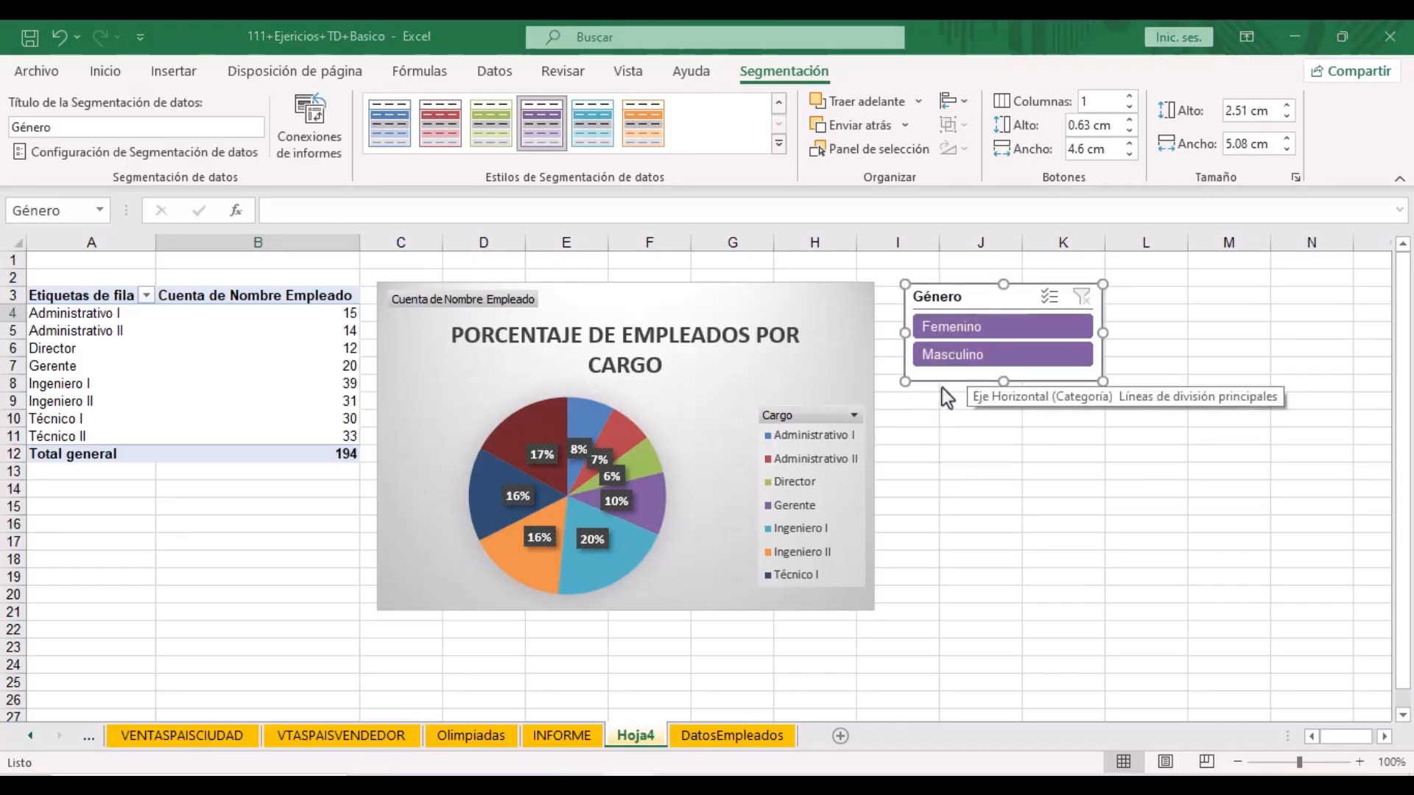
click(993, 330)
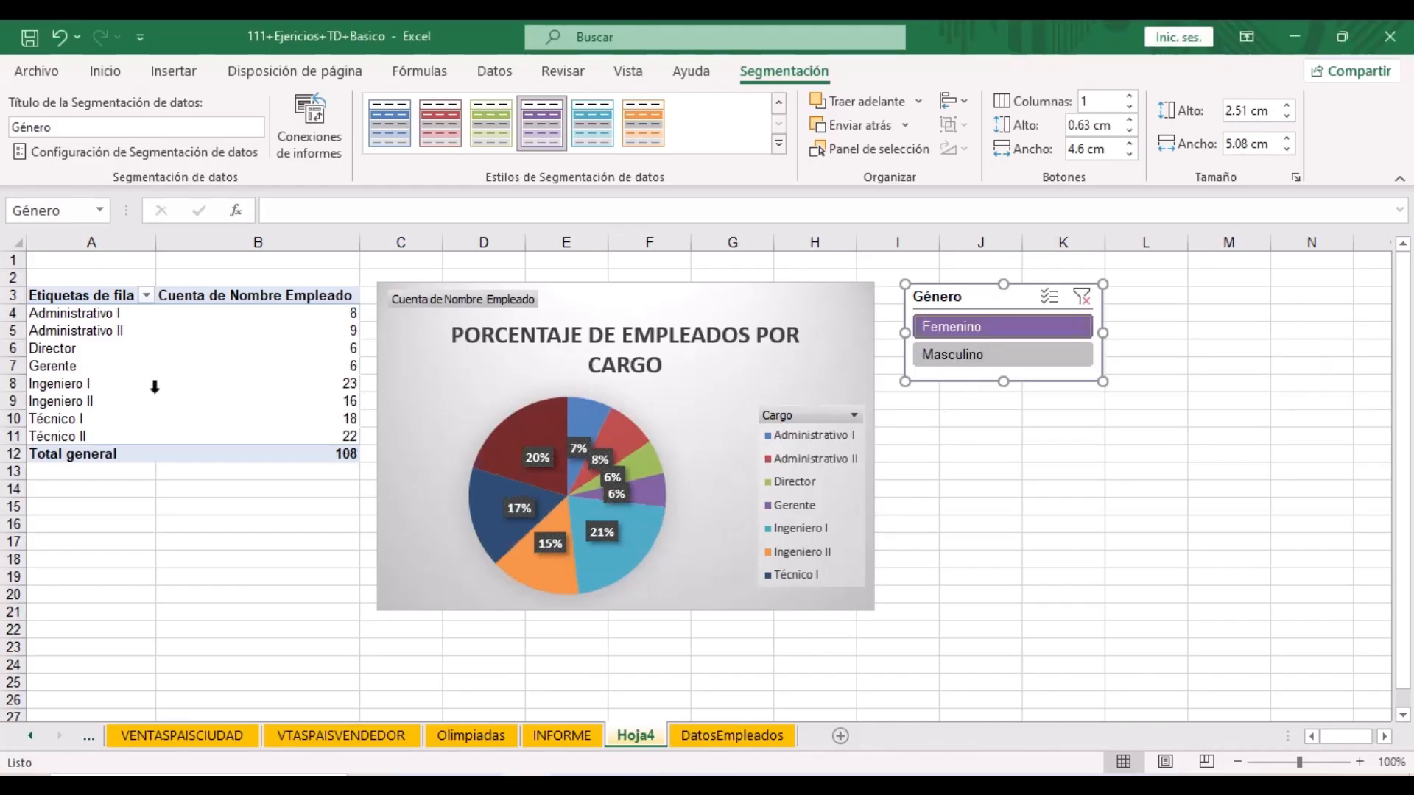
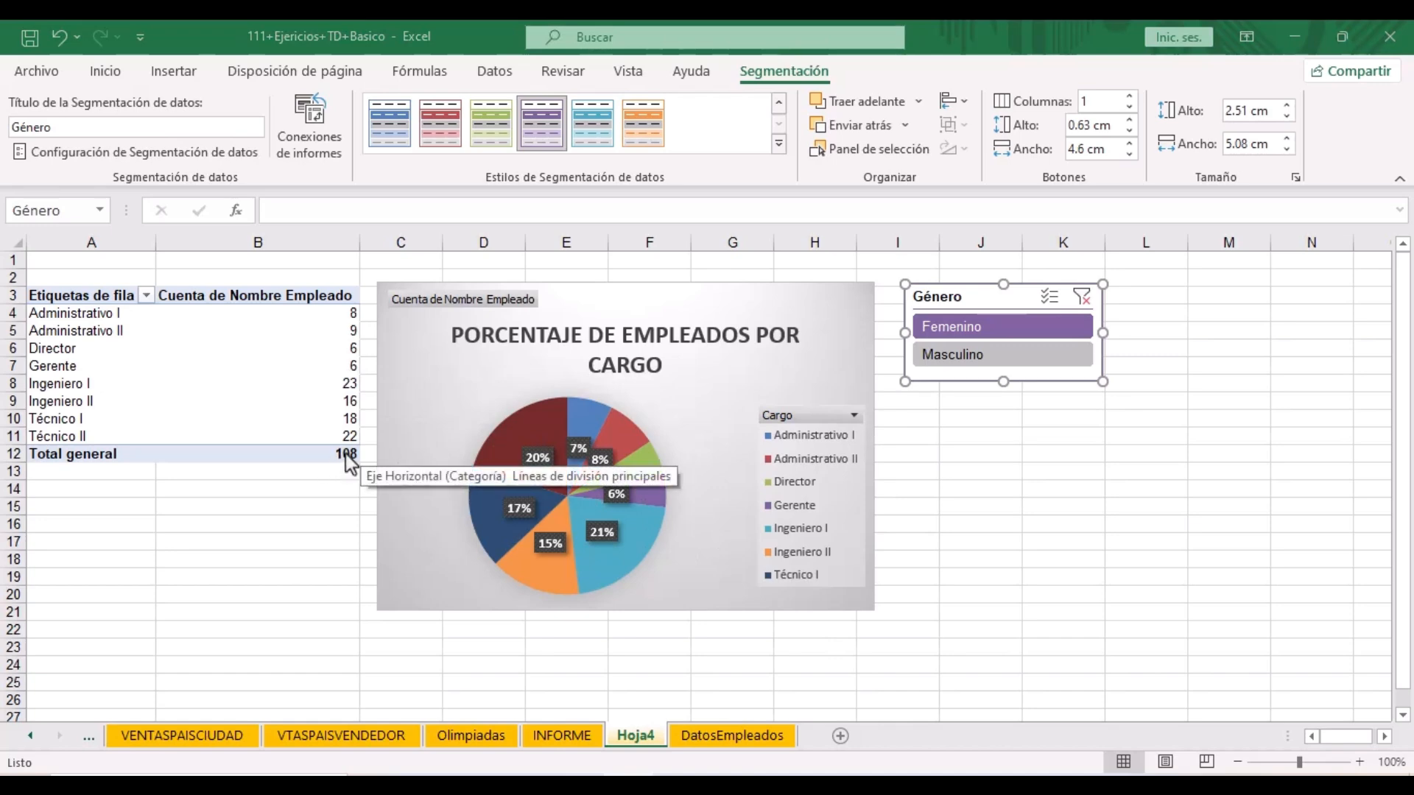
- Clear the Género slicer filter, check the DatosEmpleados instructions, then reselect Hoja4's pivot table
click(1086, 296)
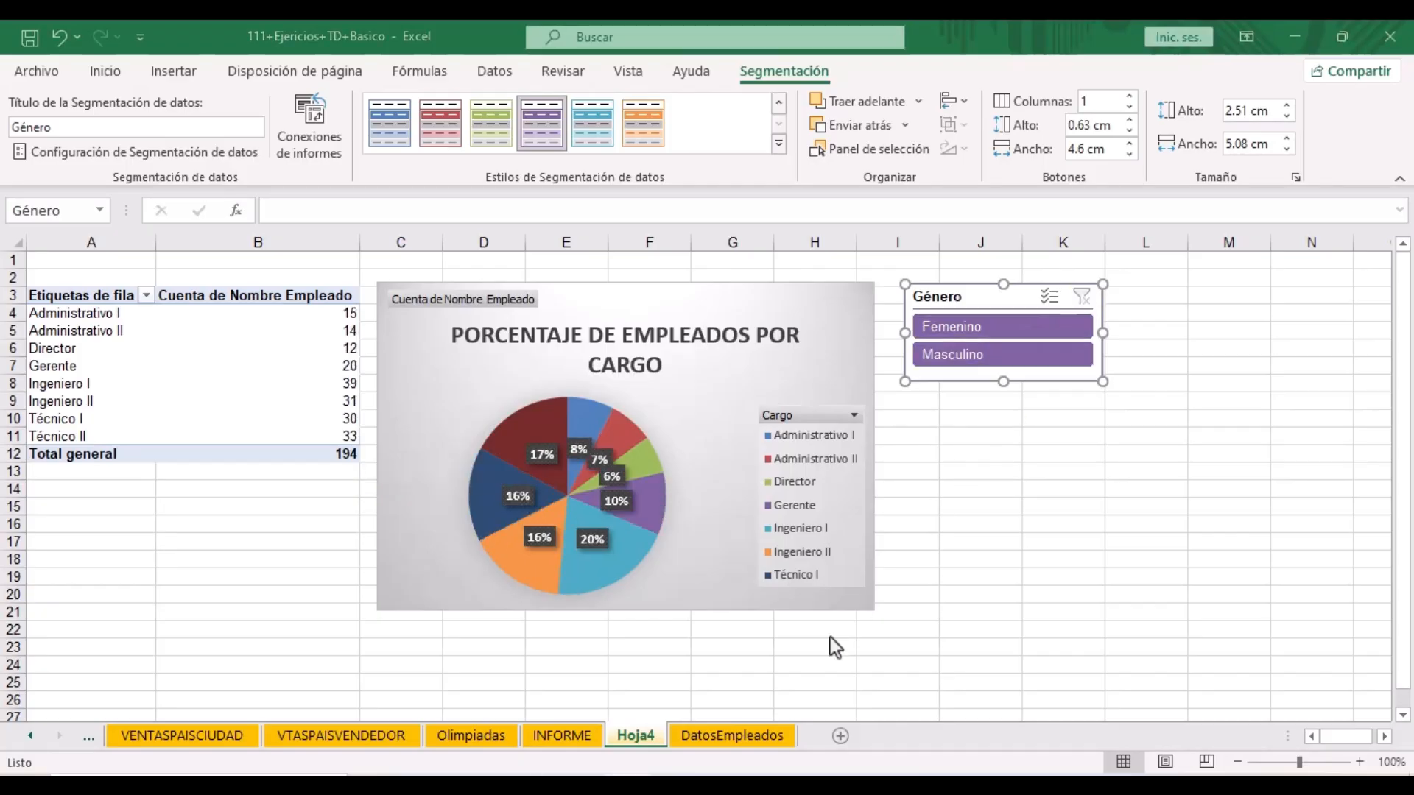
click(751, 739)
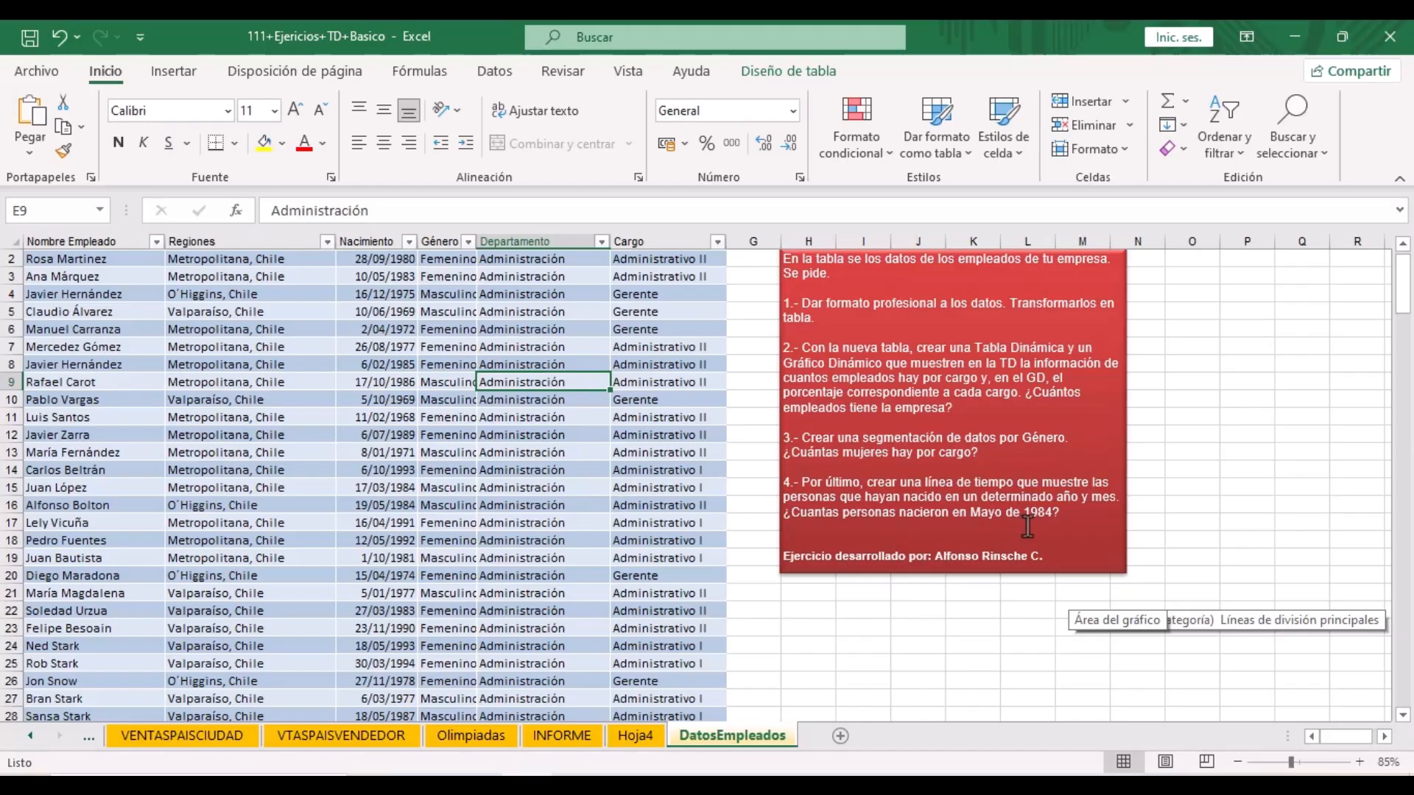
click(635, 734)
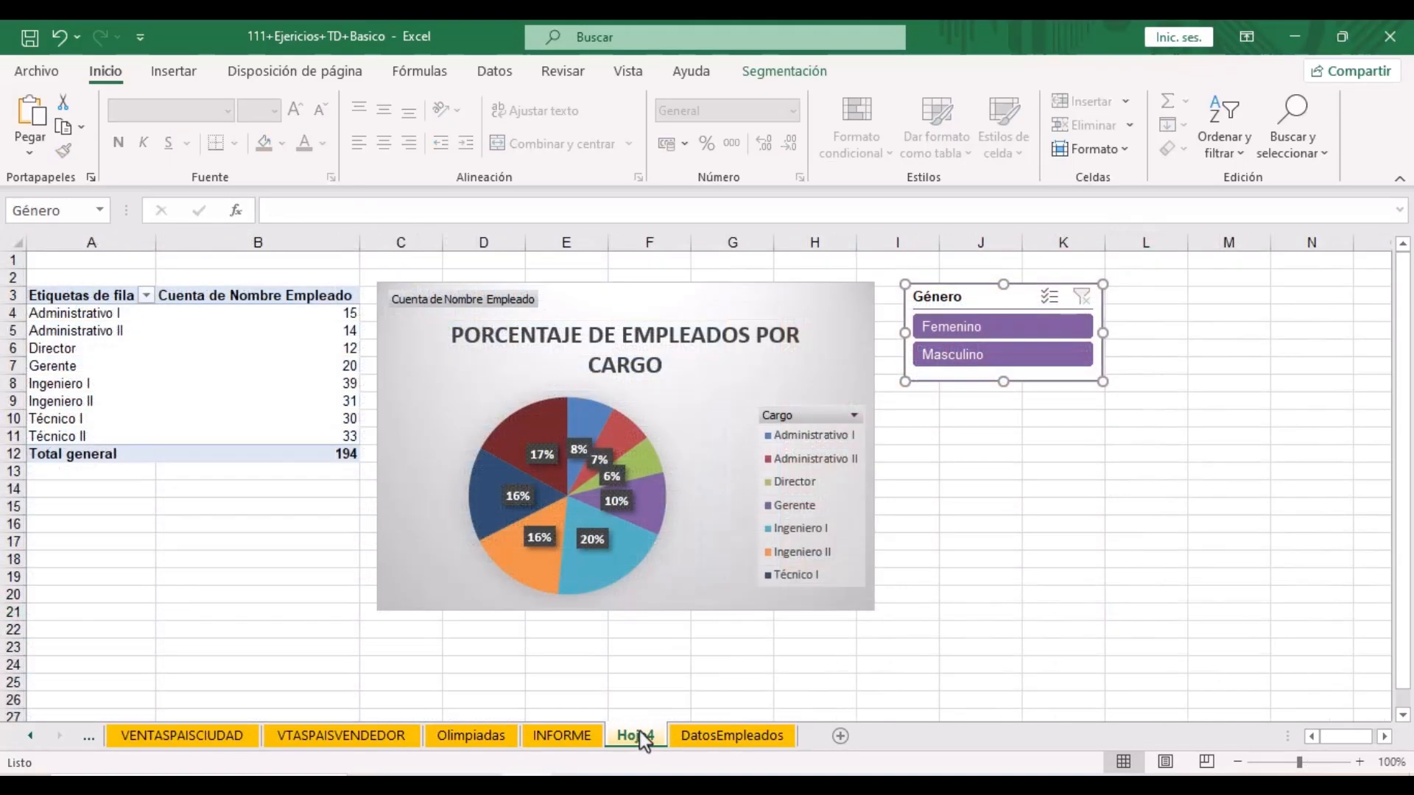
click(308, 316)
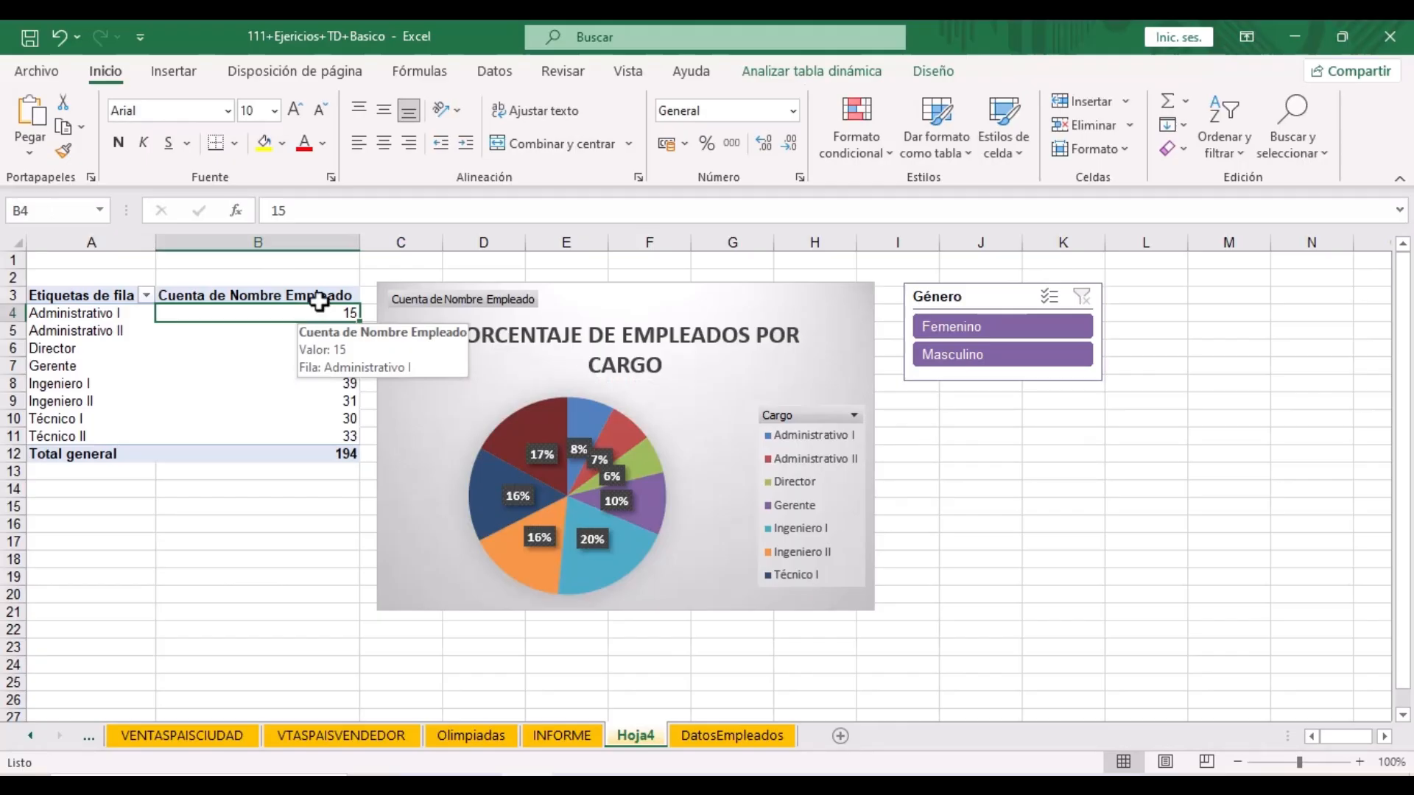
- Insert a timeline on the Nacimiento field for the pivot table
click(807, 76)
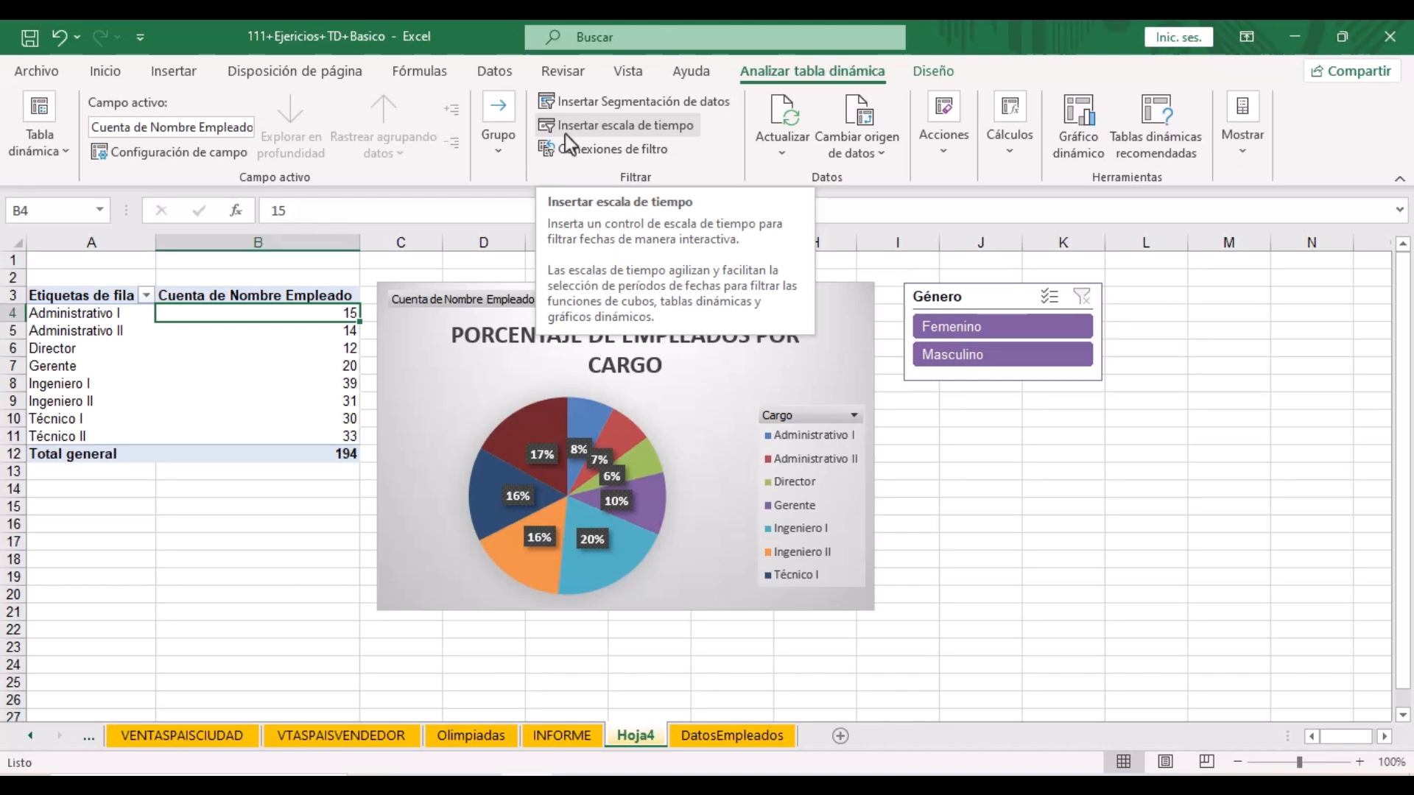
click(631, 125)
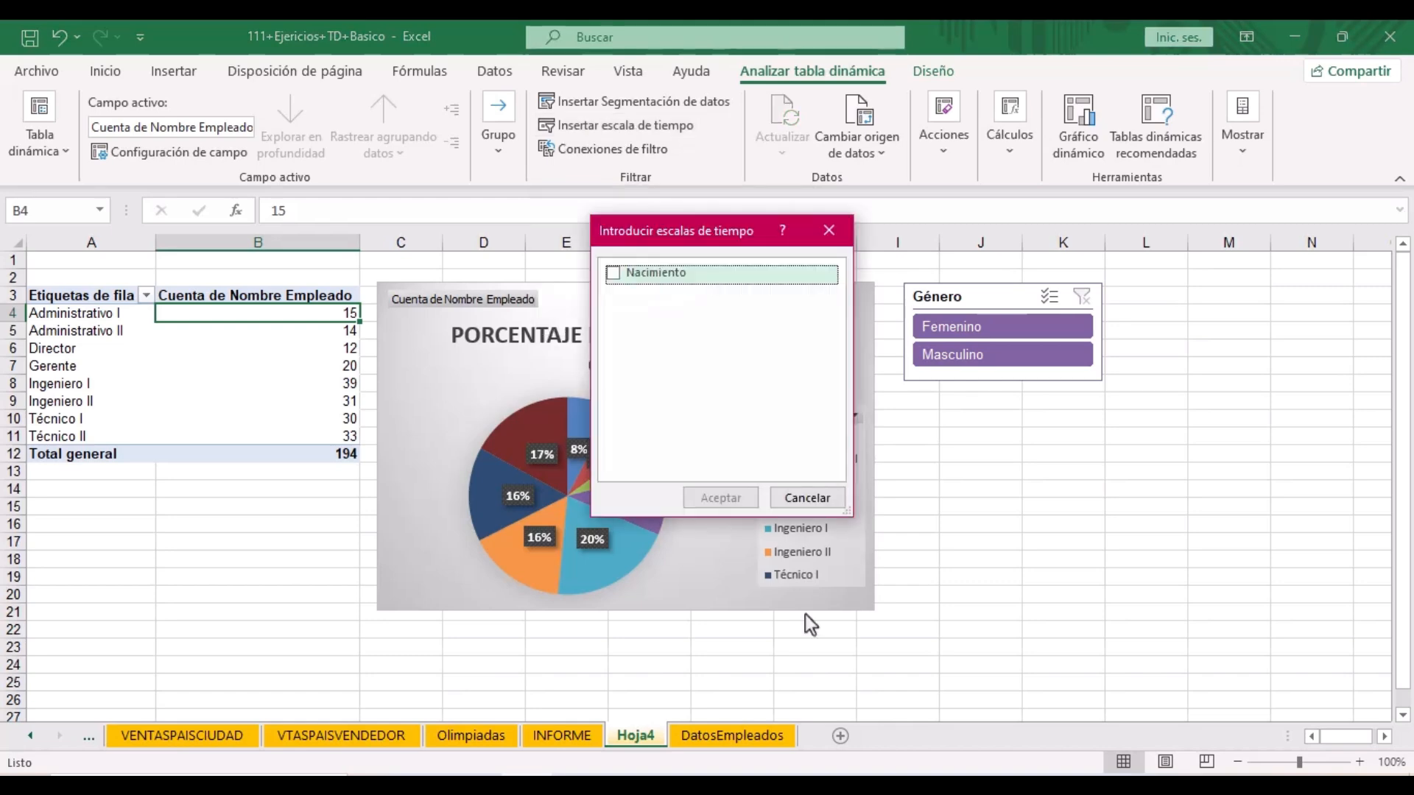
click(616, 275)
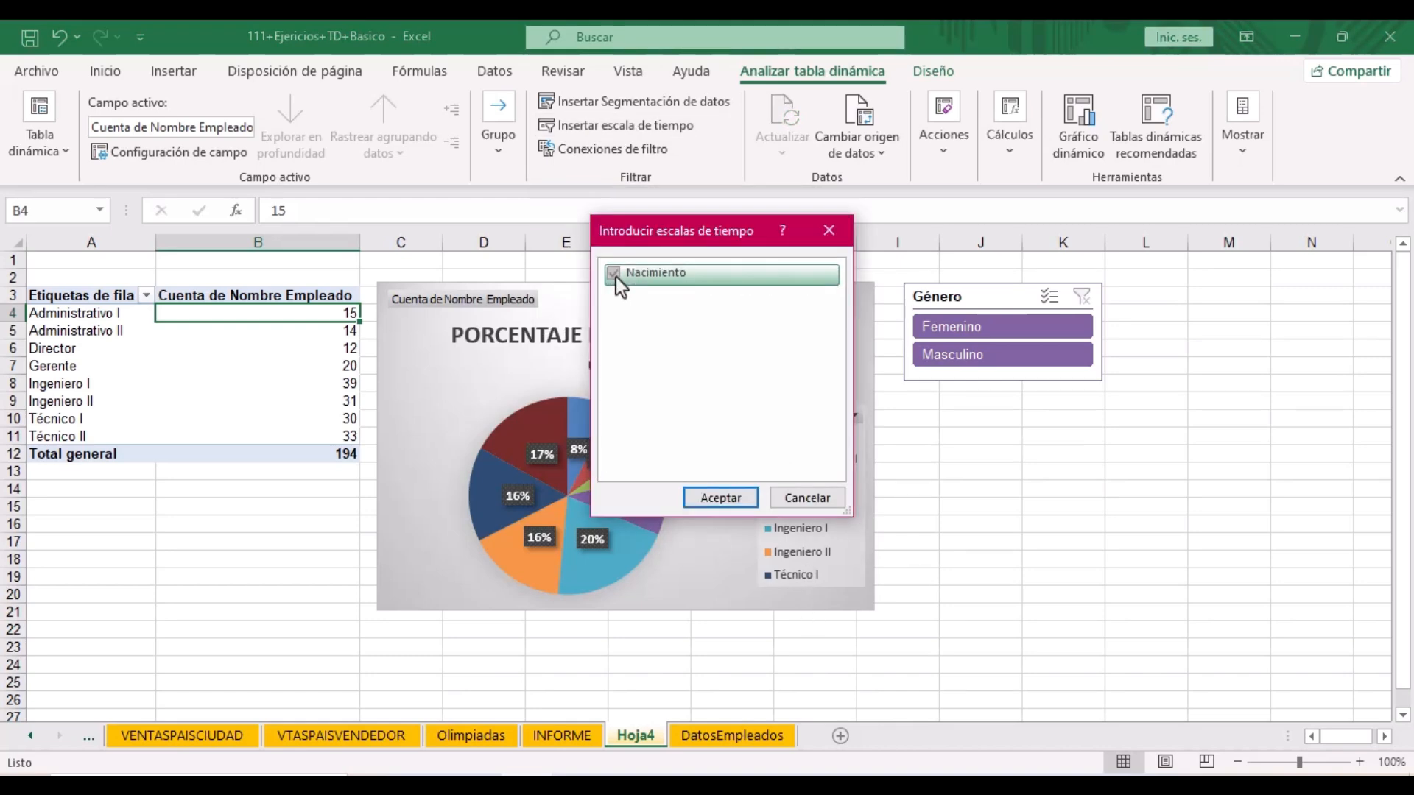
click(740, 506)
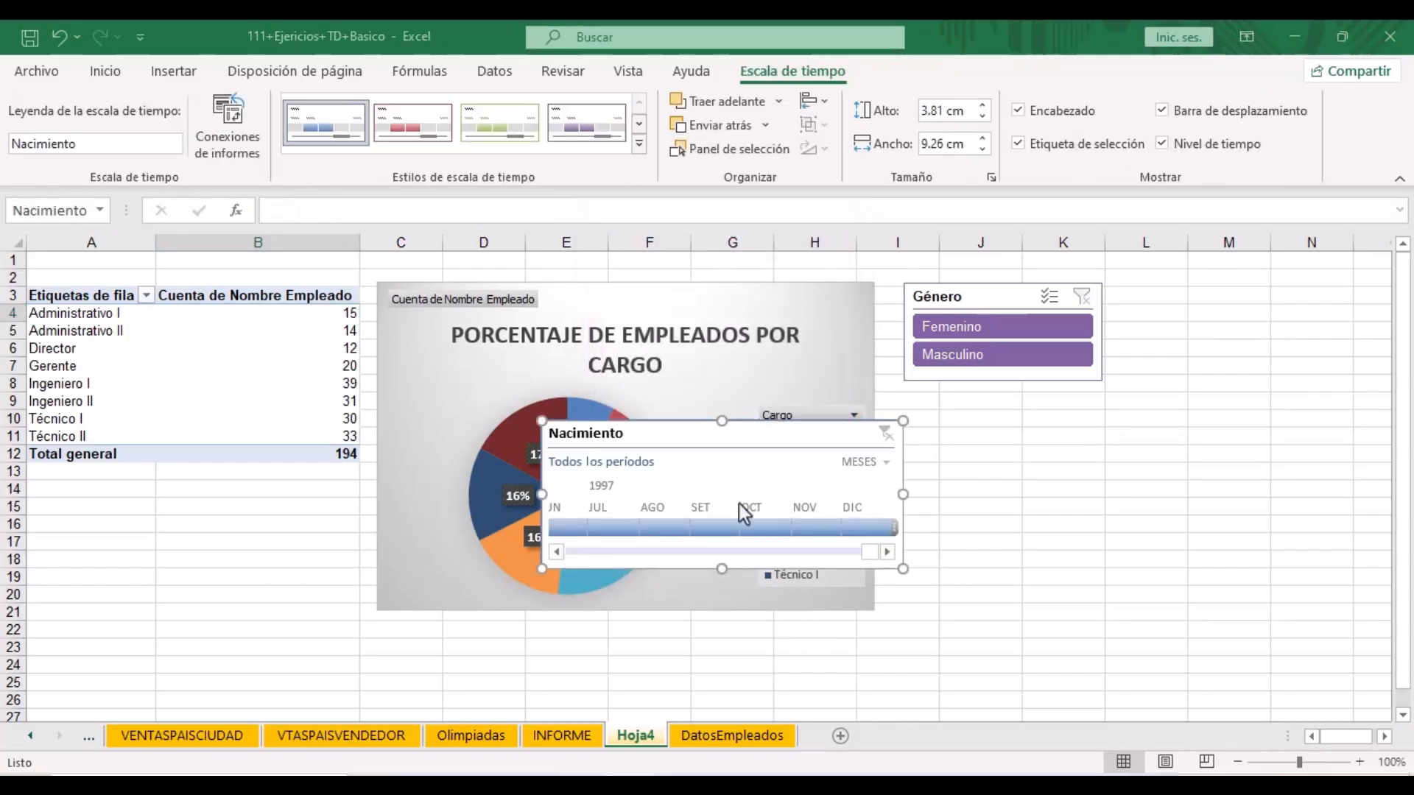
- Move the Nacimiento timeline below the Género slicer and give it a dark purple style
drag(730, 444, 1189, 420)
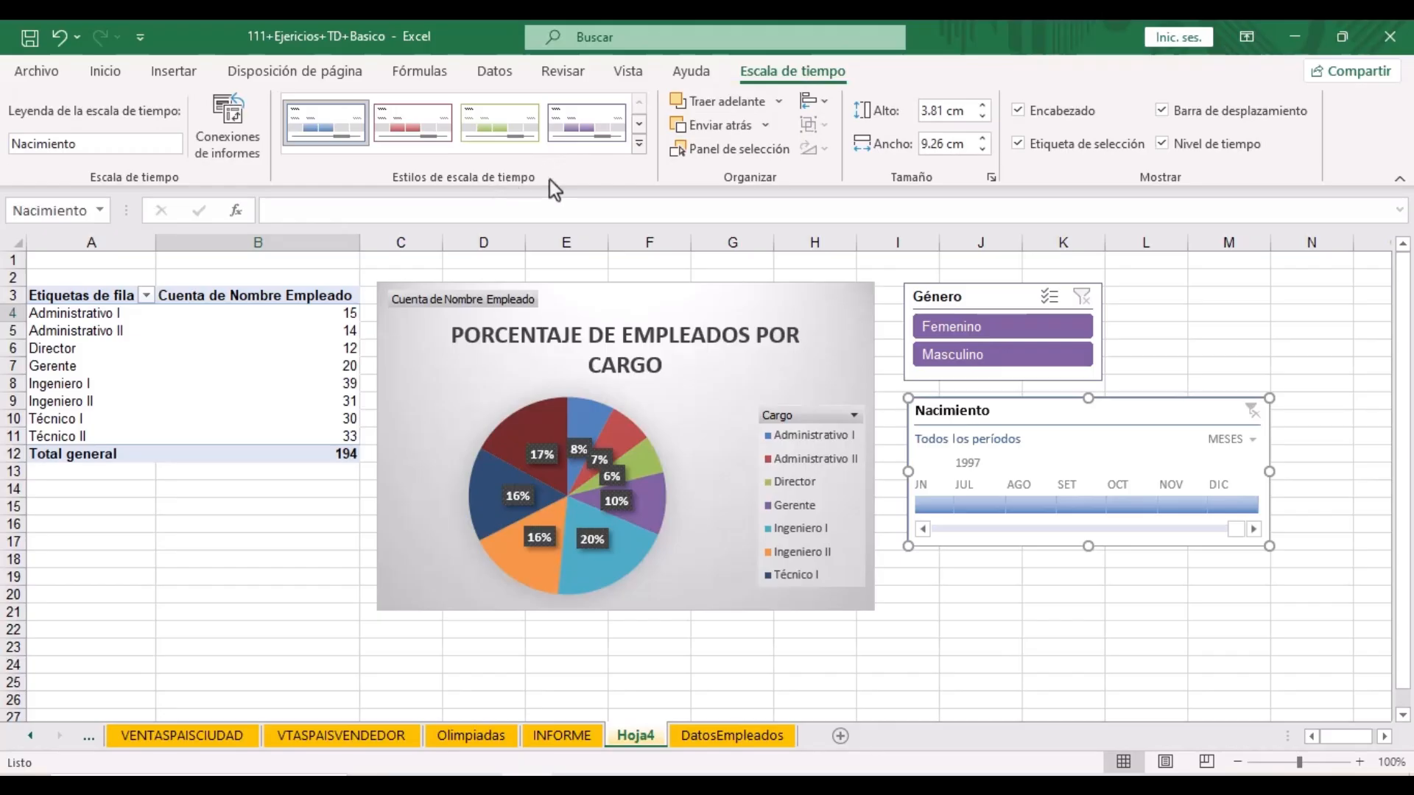
click(639, 143)
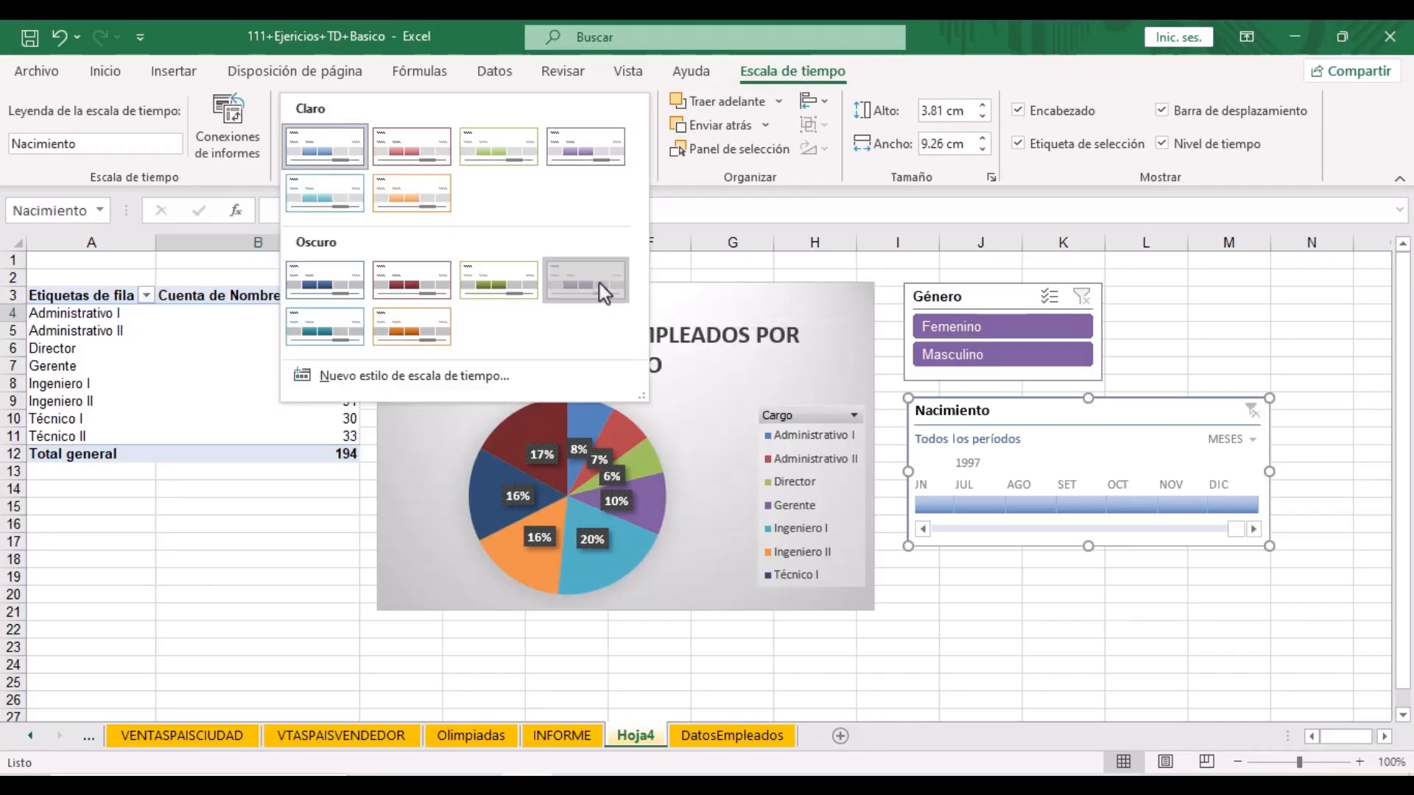
click(598, 283)
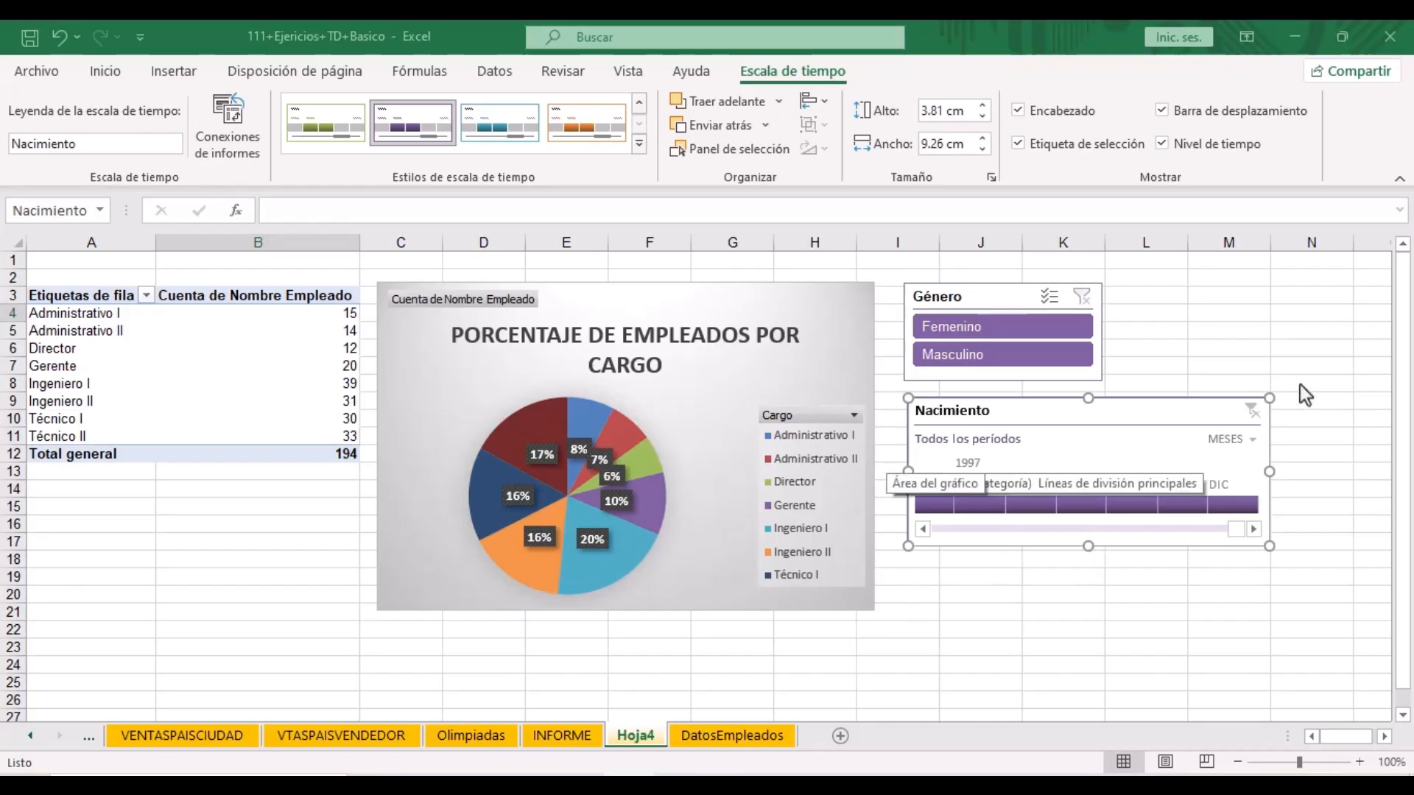
- Switch the timeline to AÑOS and filter to employees born in 1984
click(1253, 440)
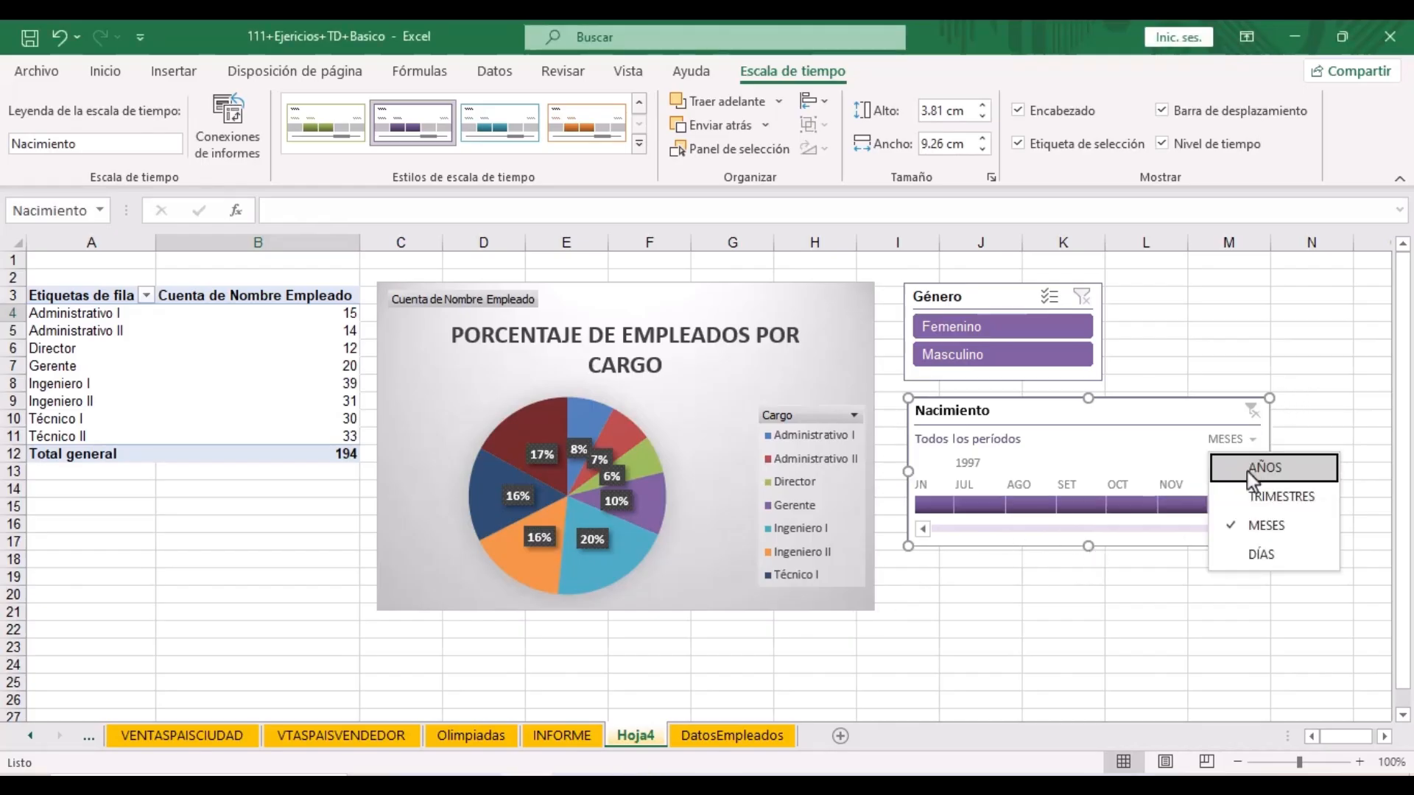
click(1252, 469)
click(939, 524)
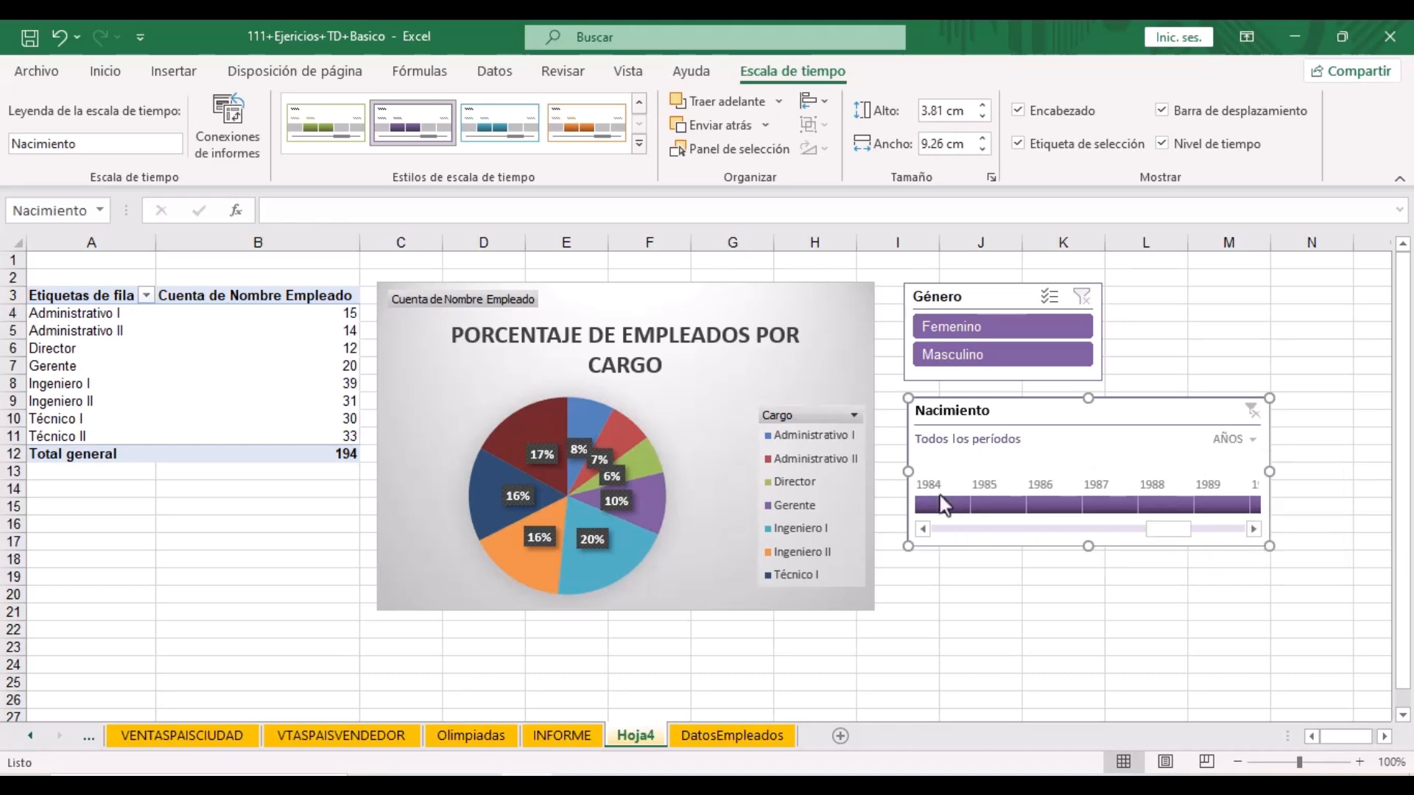
click(940, 506)
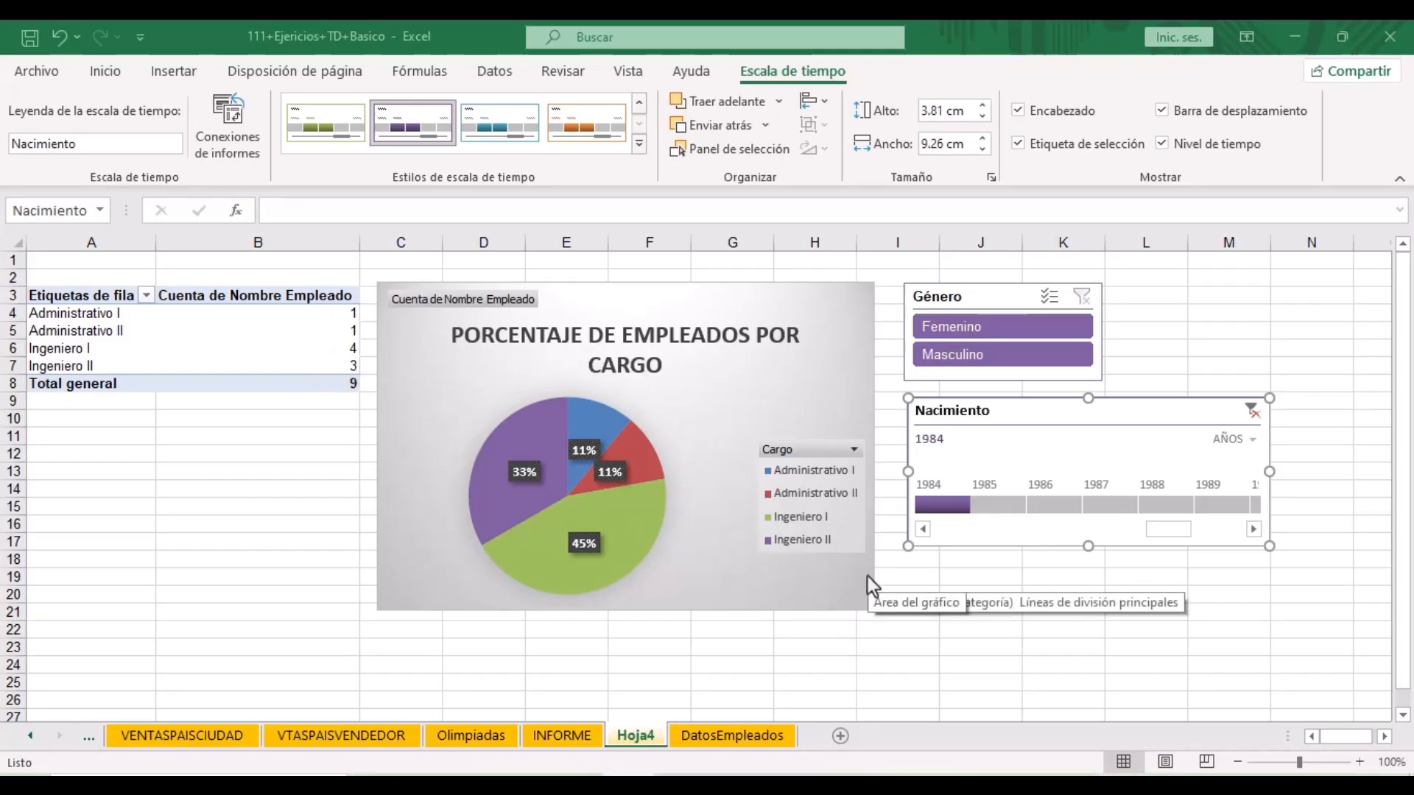
- Switch the timeline to MESES, select May 1984, and keep only Femenino employees
click(1252, 440)
click(1263, 526)
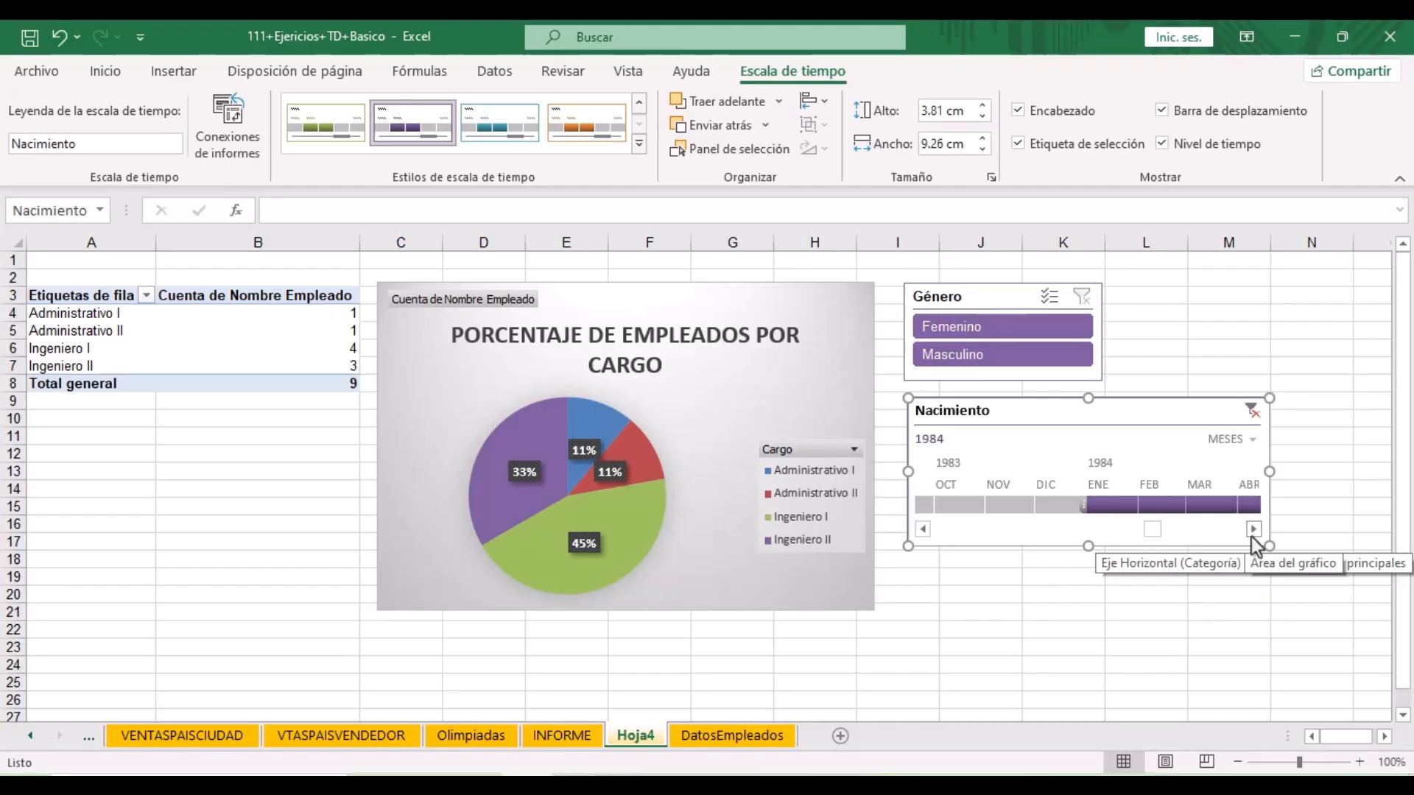
click(1253, 529)
click(1191, 504)
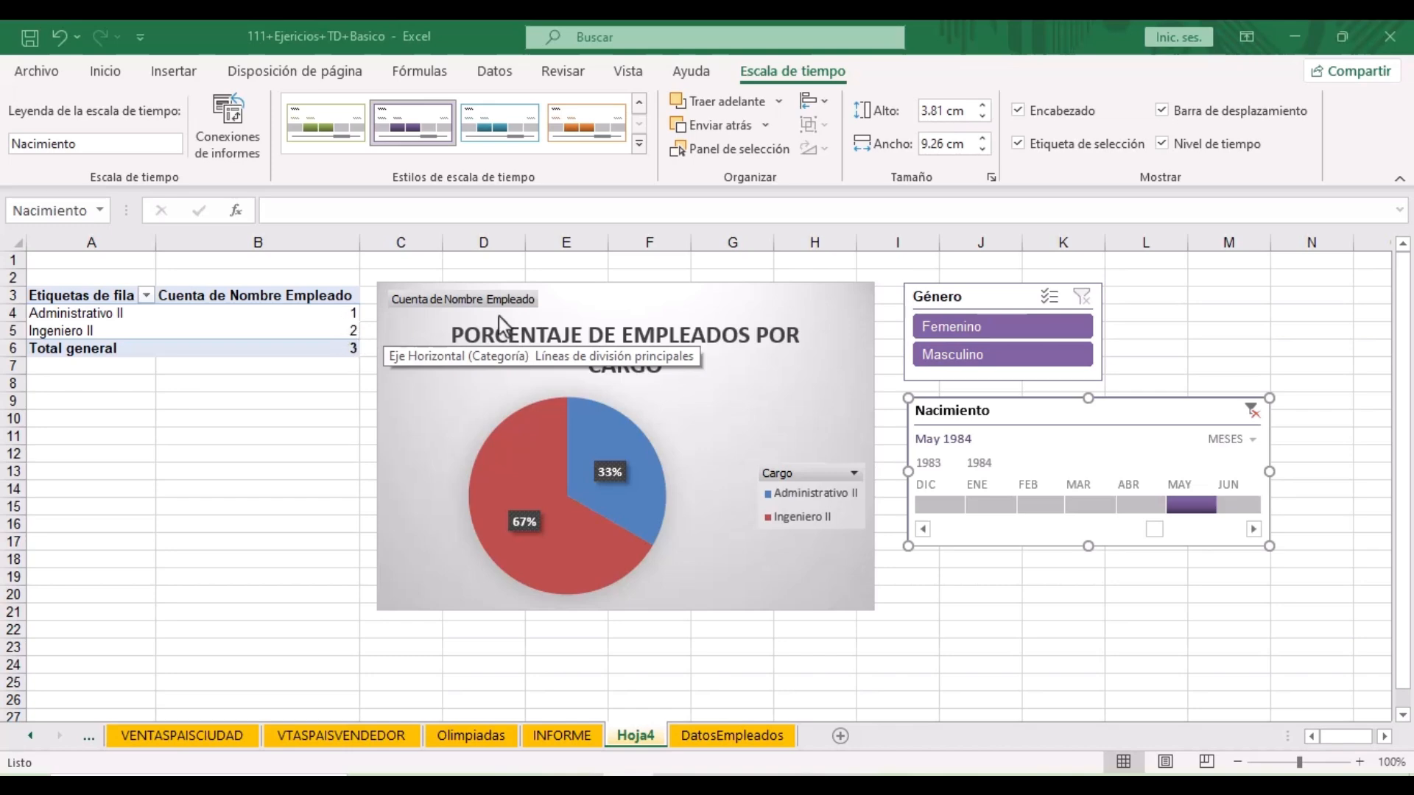
click(925, 330)
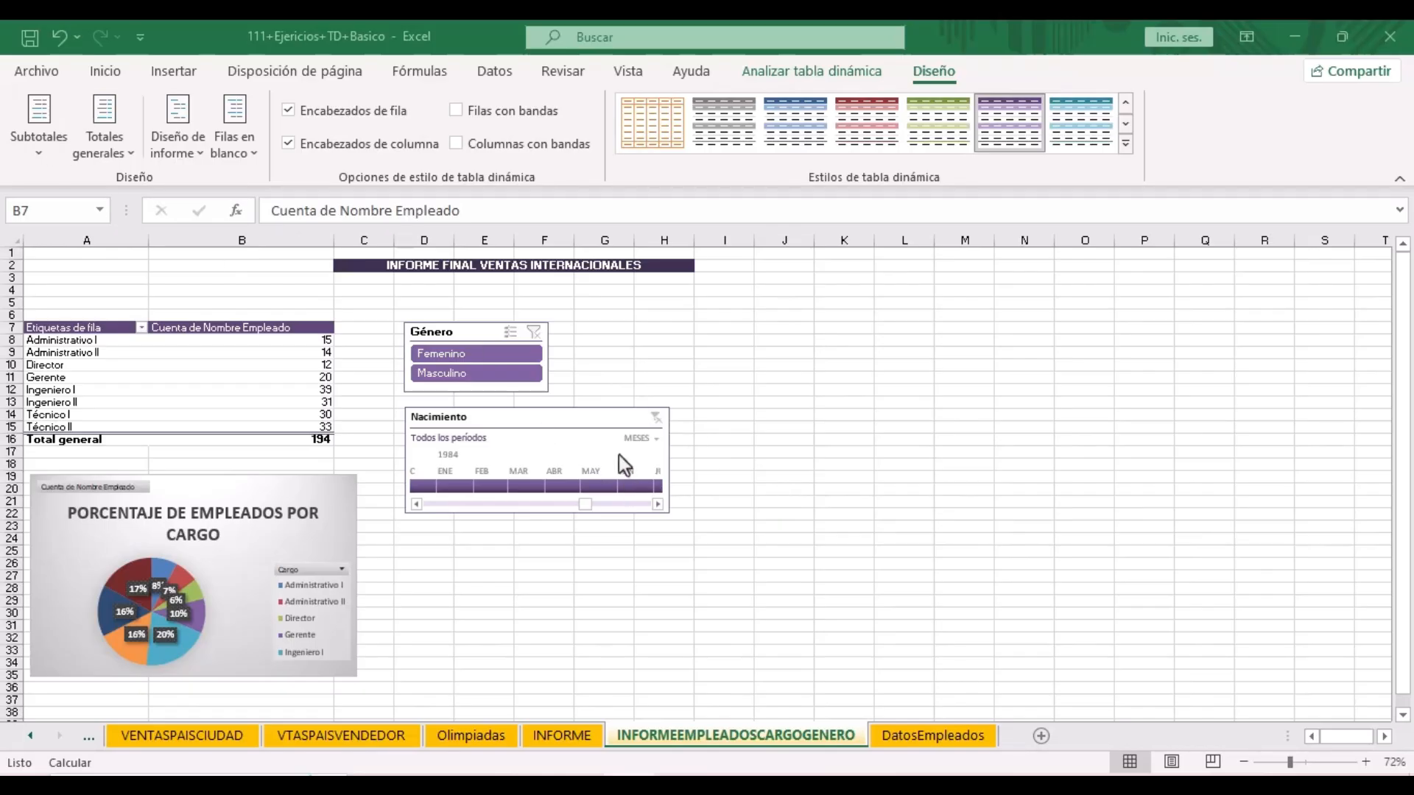
- Show the timeline by years and select birth years 1982 through 1986
click(656, 440)
click(683, 464)
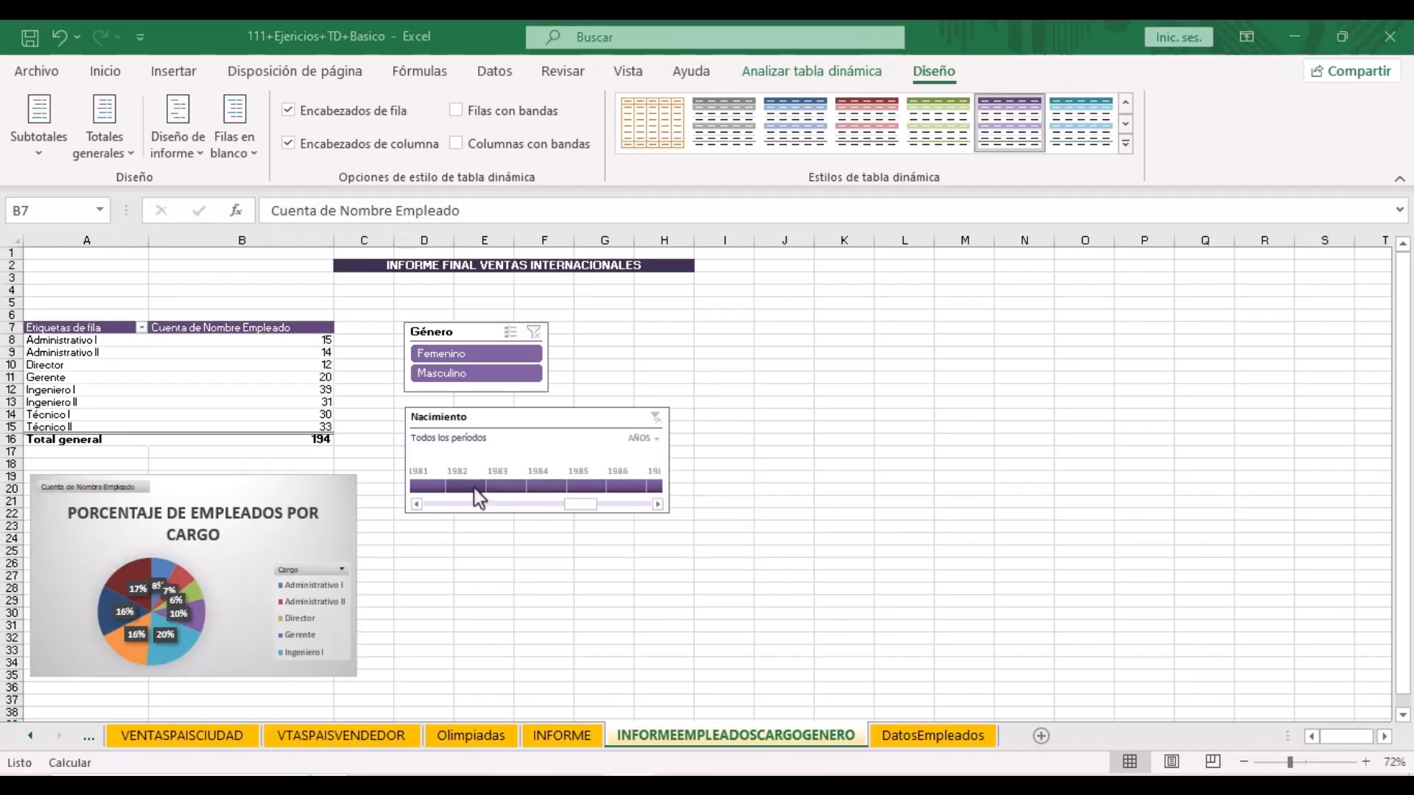
click(547, 489)
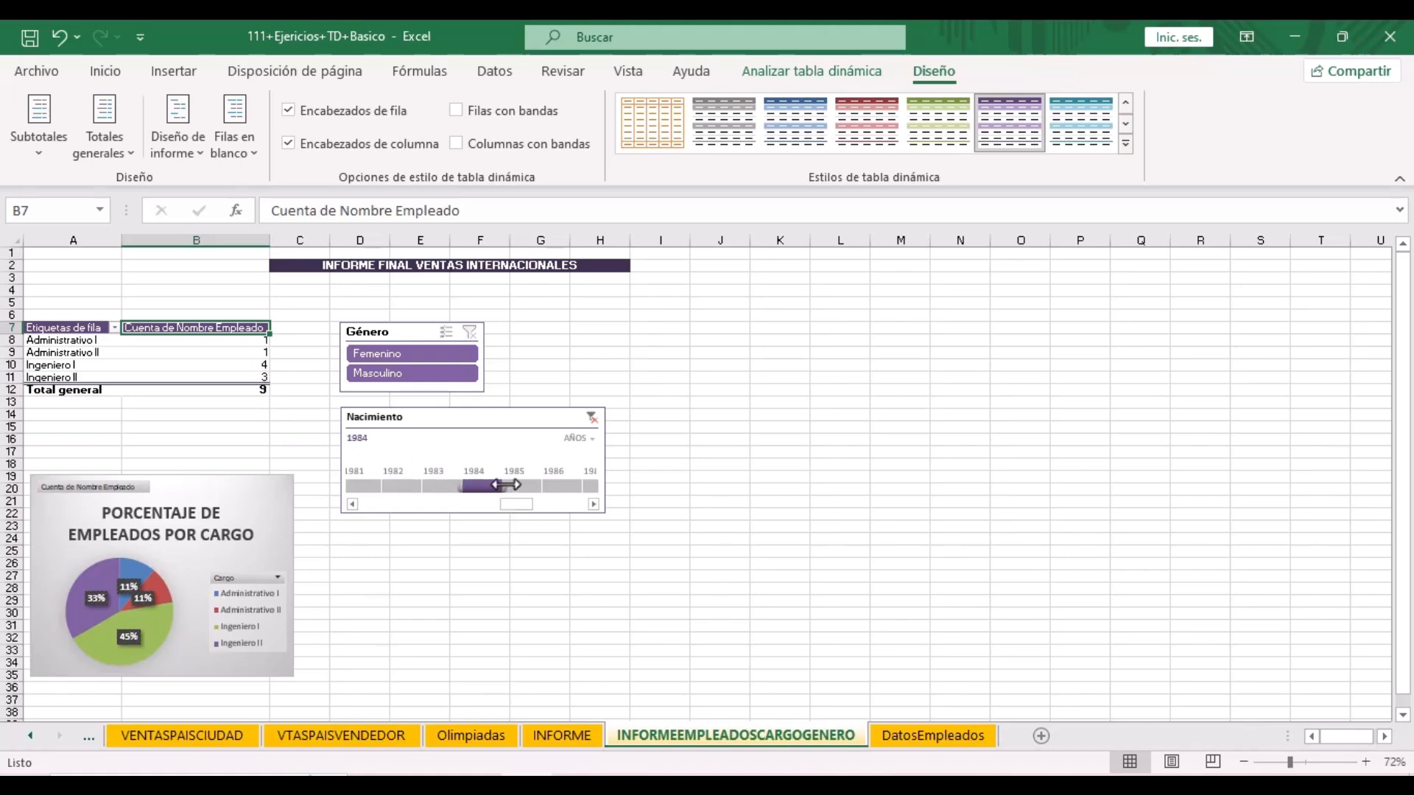
drag(508, 484, 582, 486)
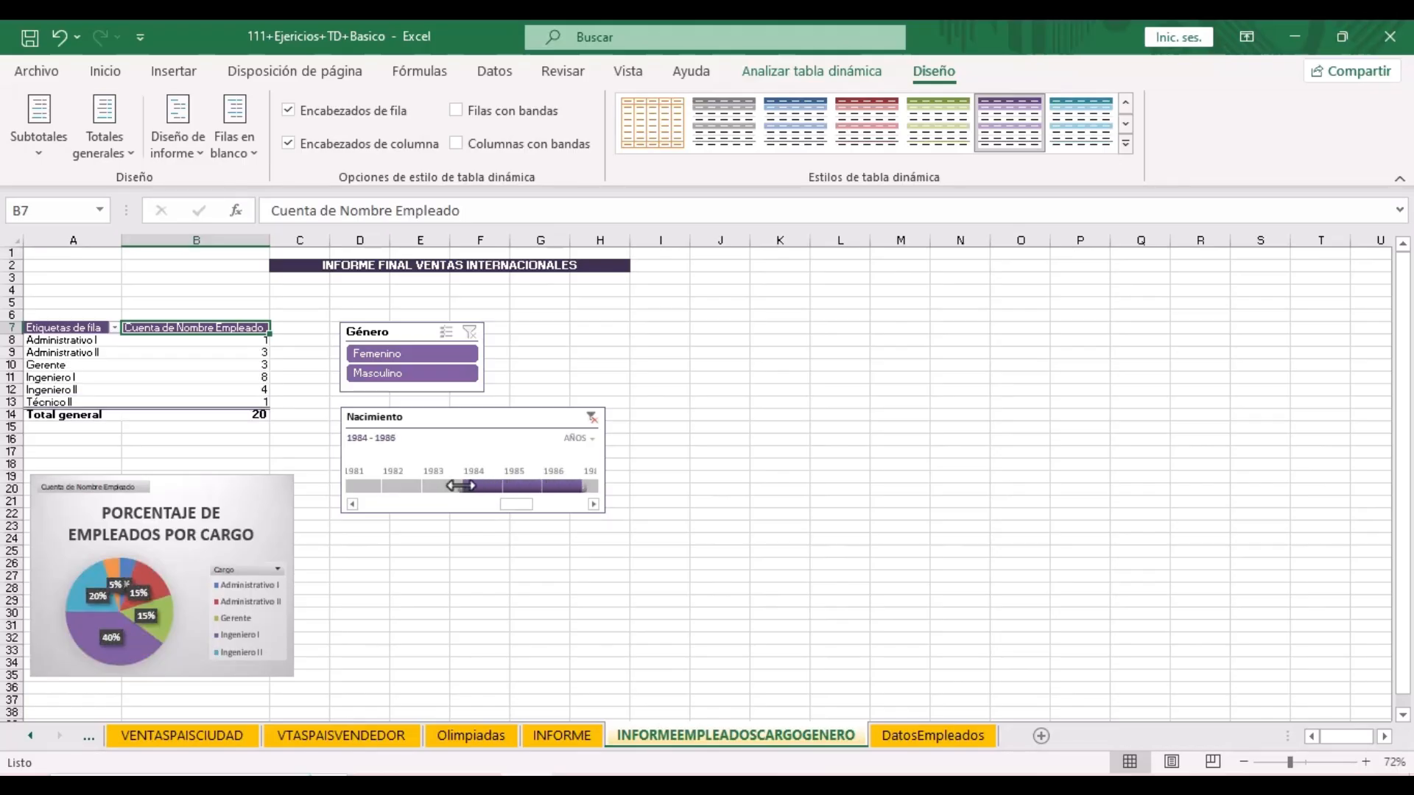
drag(456, 486, 380, 486)
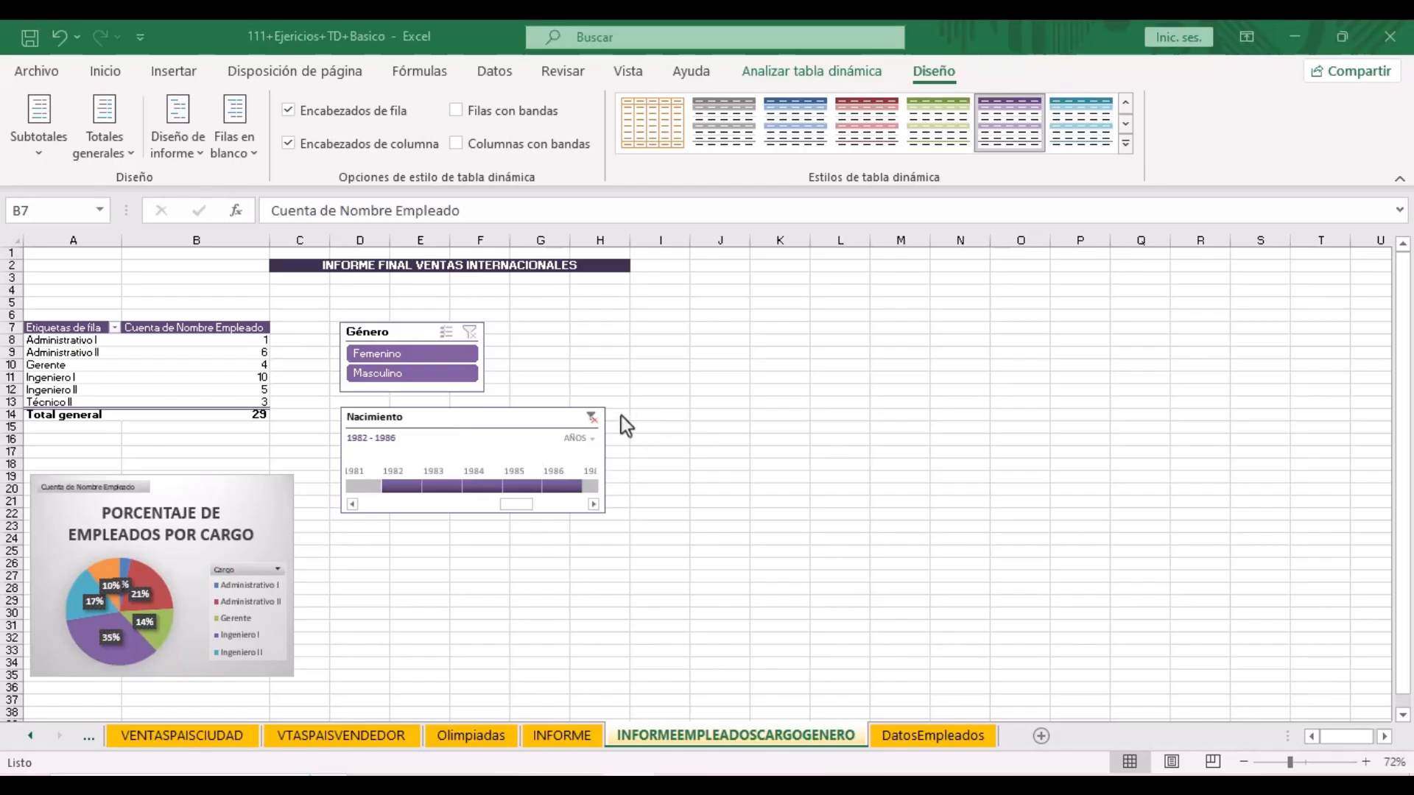
- Clear the birth-date filter so all 194 employees count, and reselect the pivot table
click(591, 424)
click(591, 425)
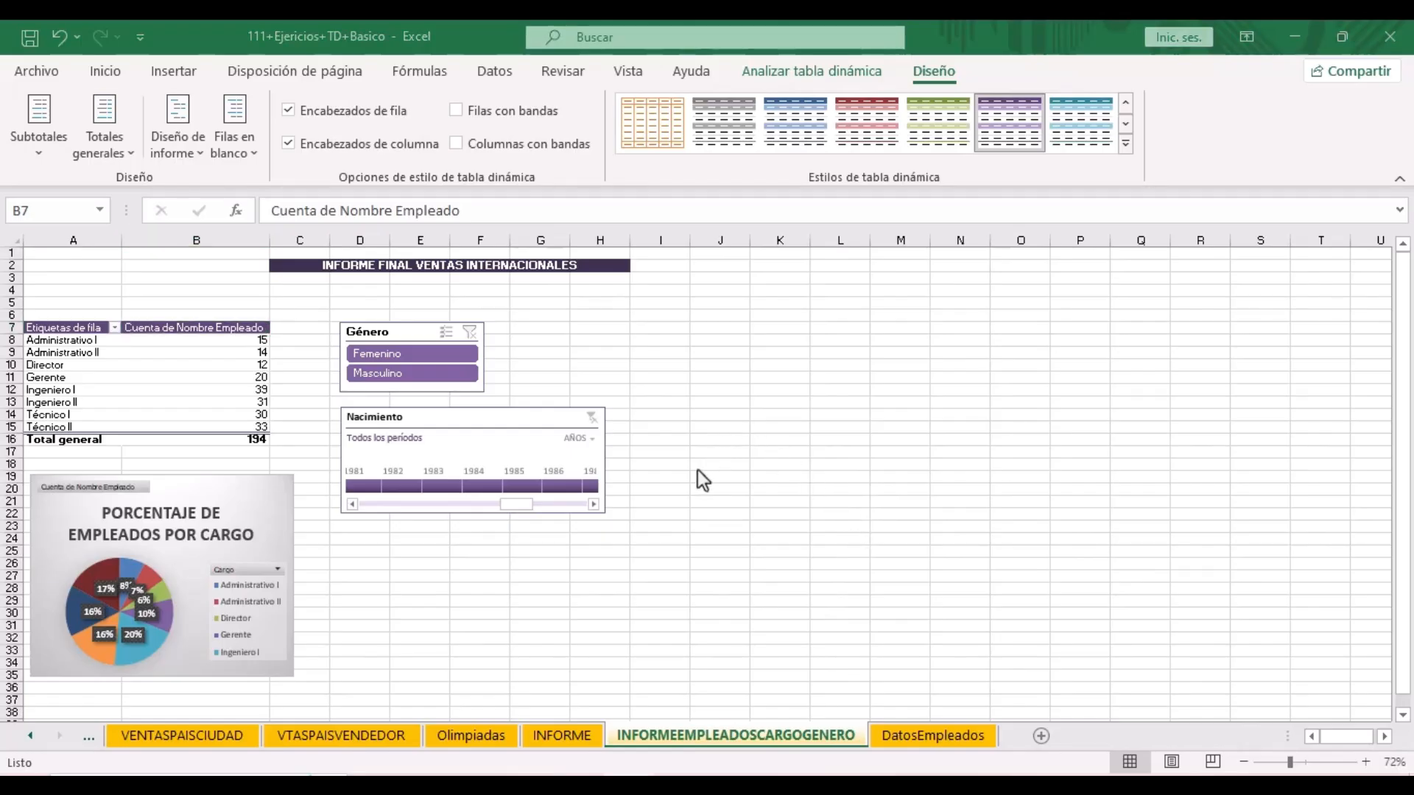
click(173, 368)
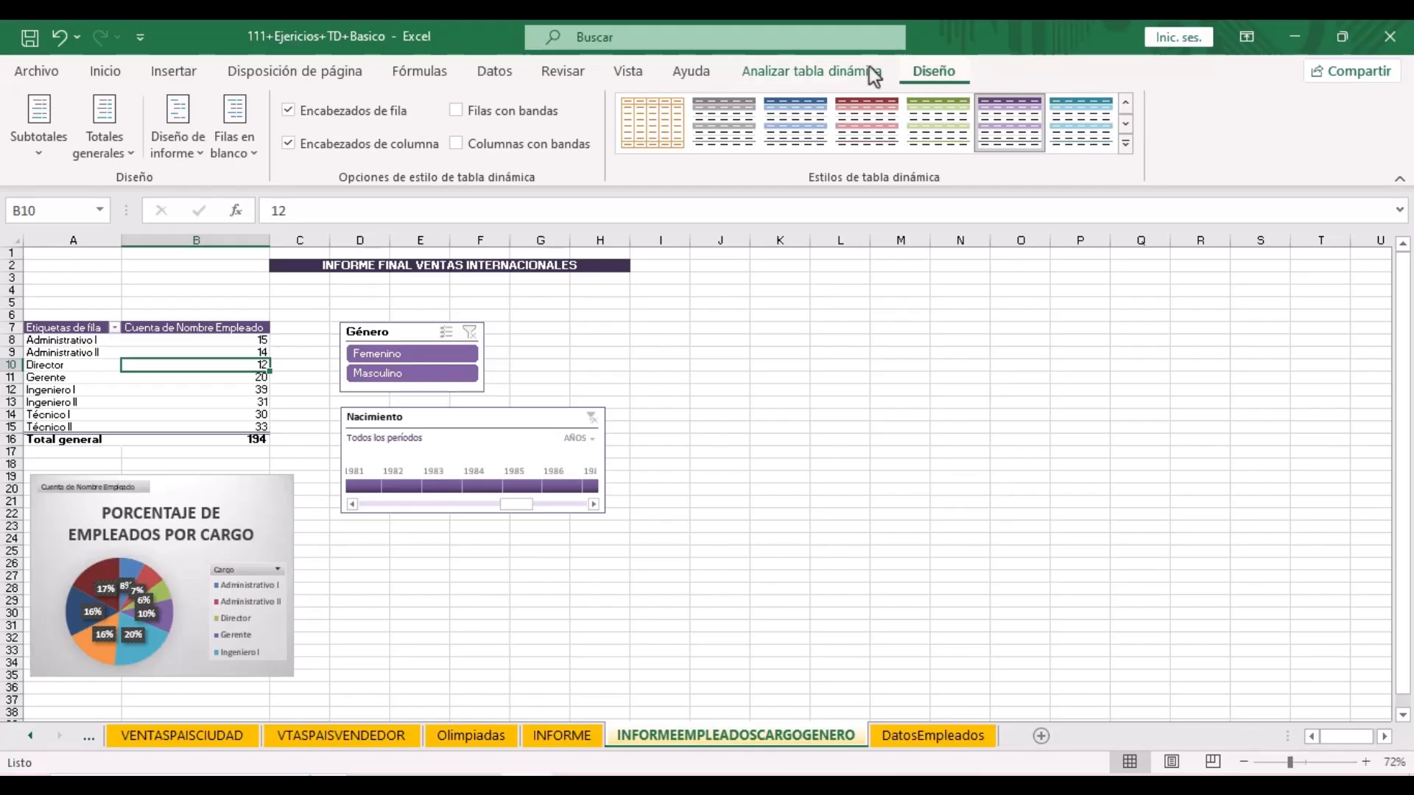
- Insert a Regiones slicer and move it up beside the Nacimiento timeline
click(783, 75)
click(784, 75)
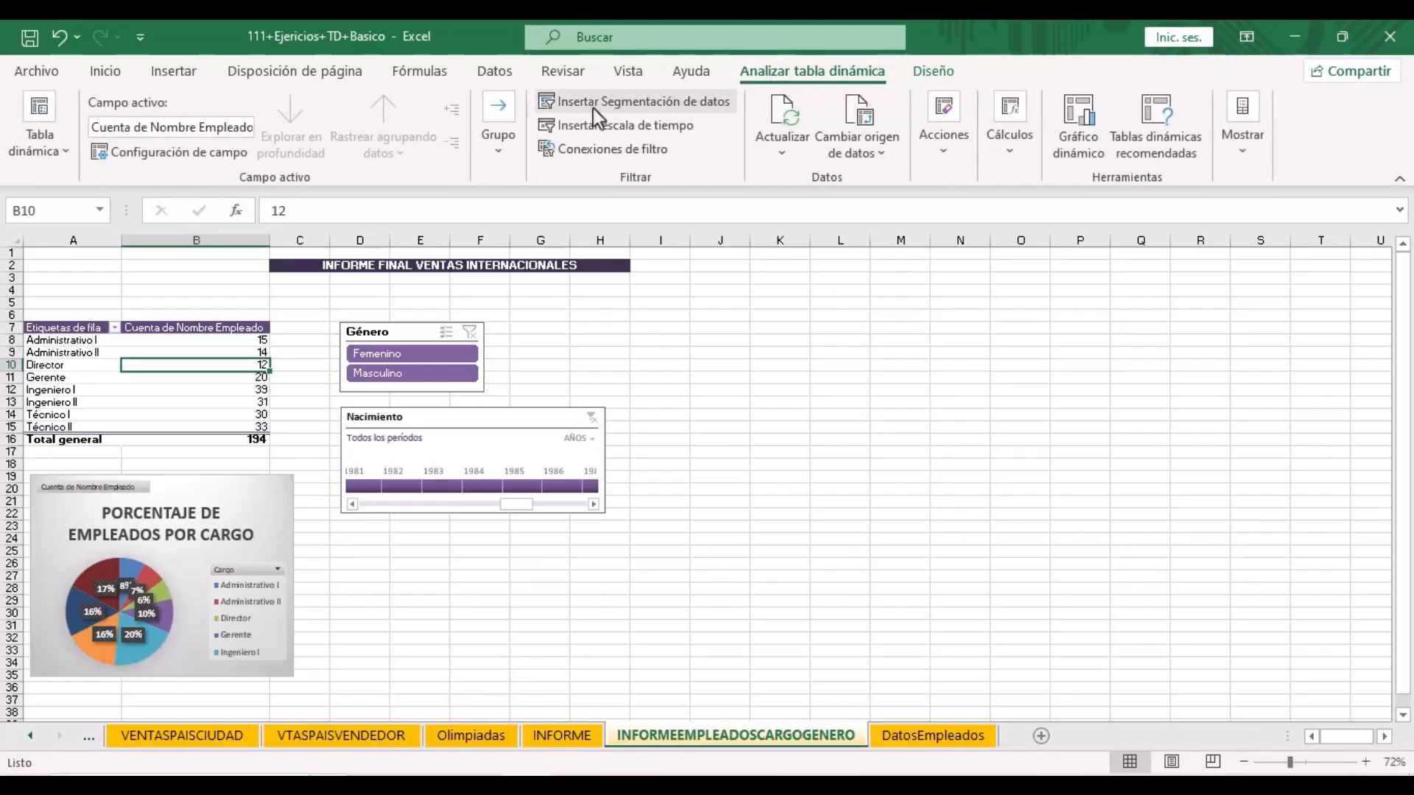
click(684, 106)
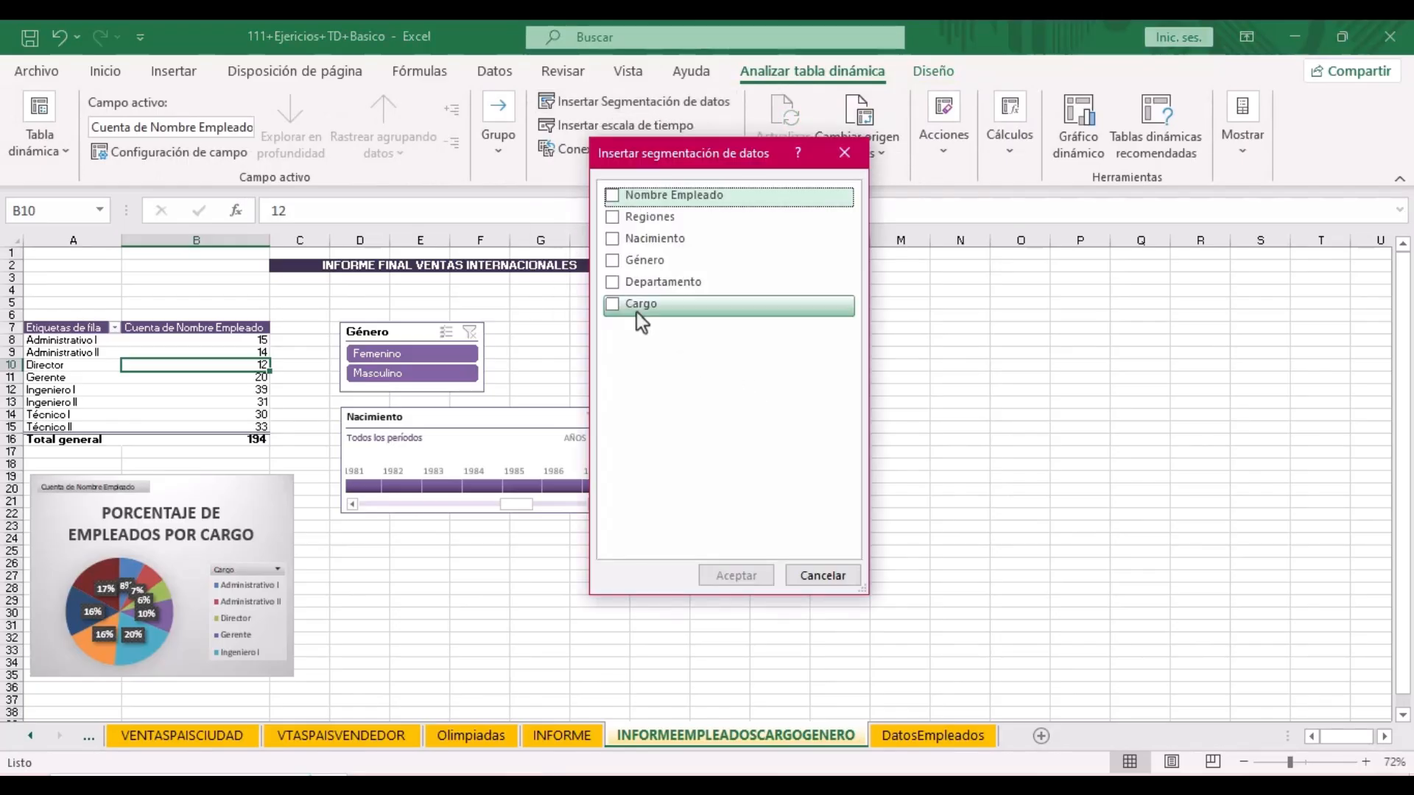
click(640, 217)
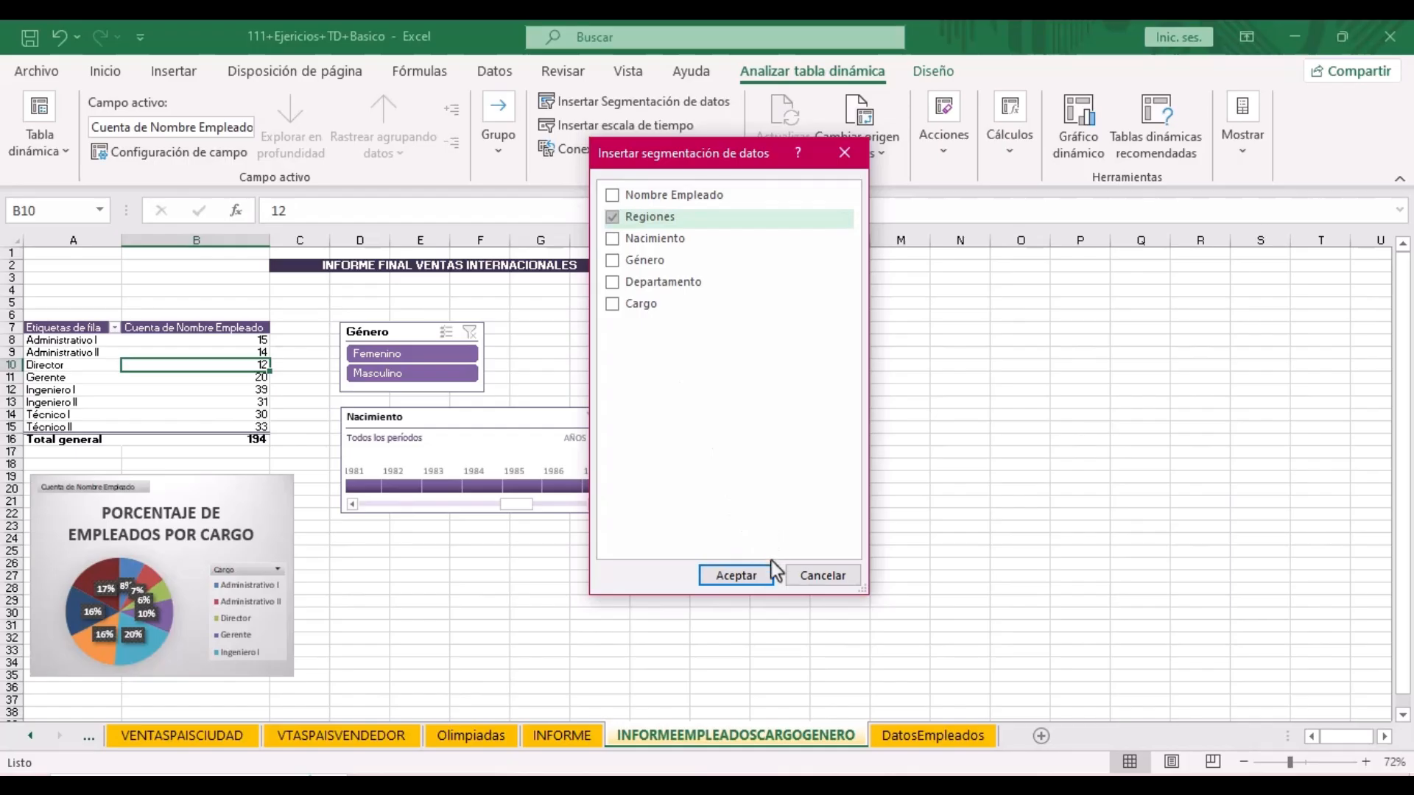
click(766, 575)
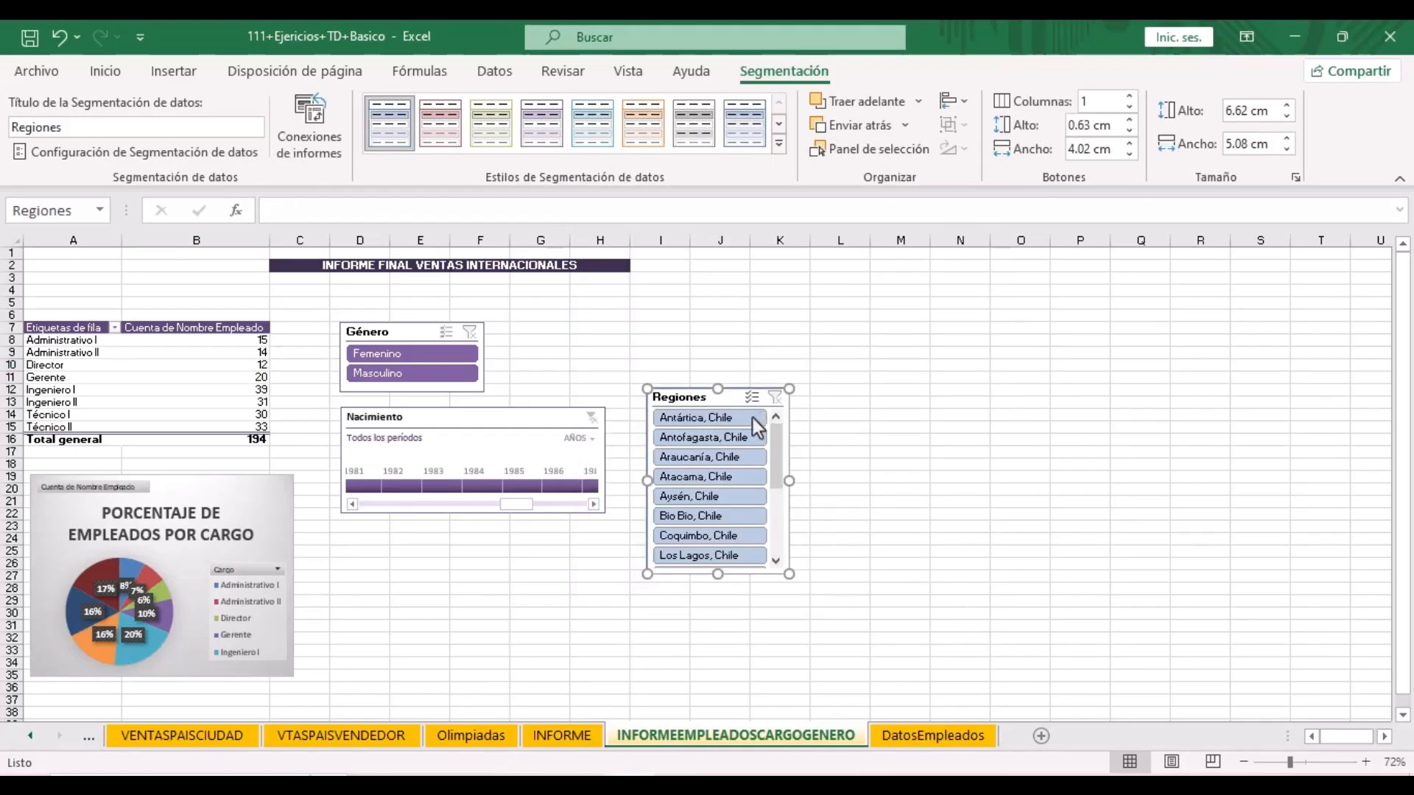
drag(696, 397, 687, 310)
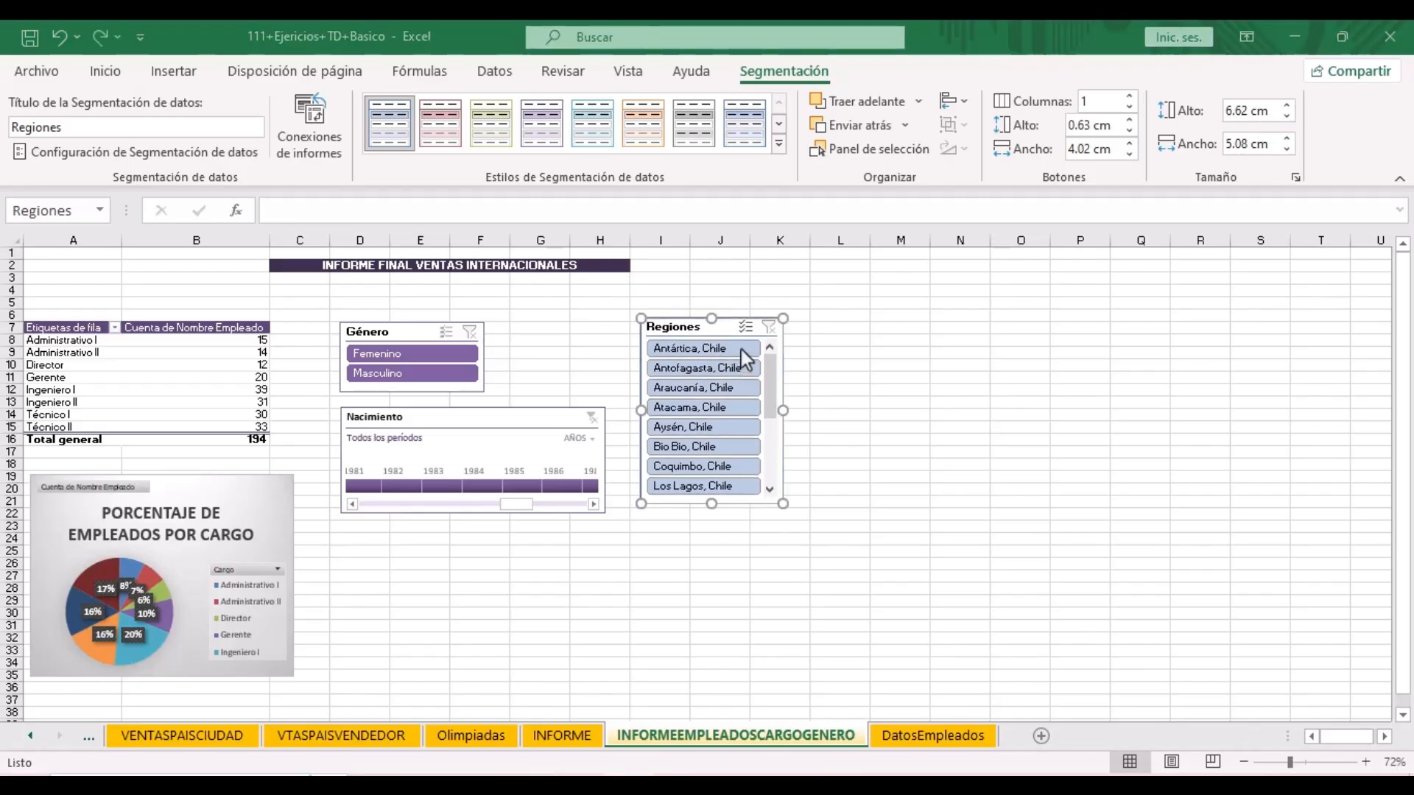
scroll(737, 412, down, 3)
scroll(736, 412, up, 2)
scroll(735, 409, up, 1)
- Set the Regiones slicer to 2 columns with a dark purple style, widened so names fit
click(1130, 97)
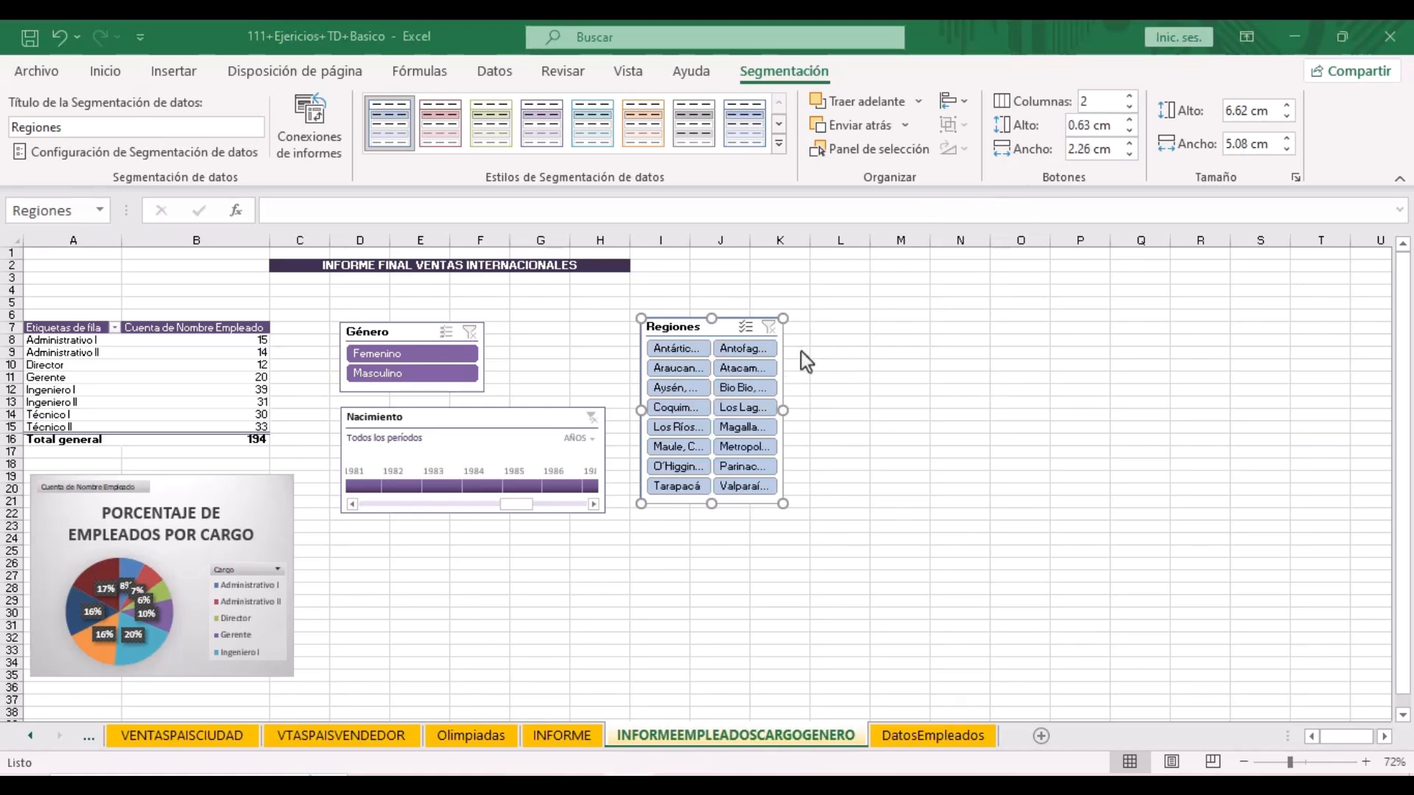
click(779, 144)
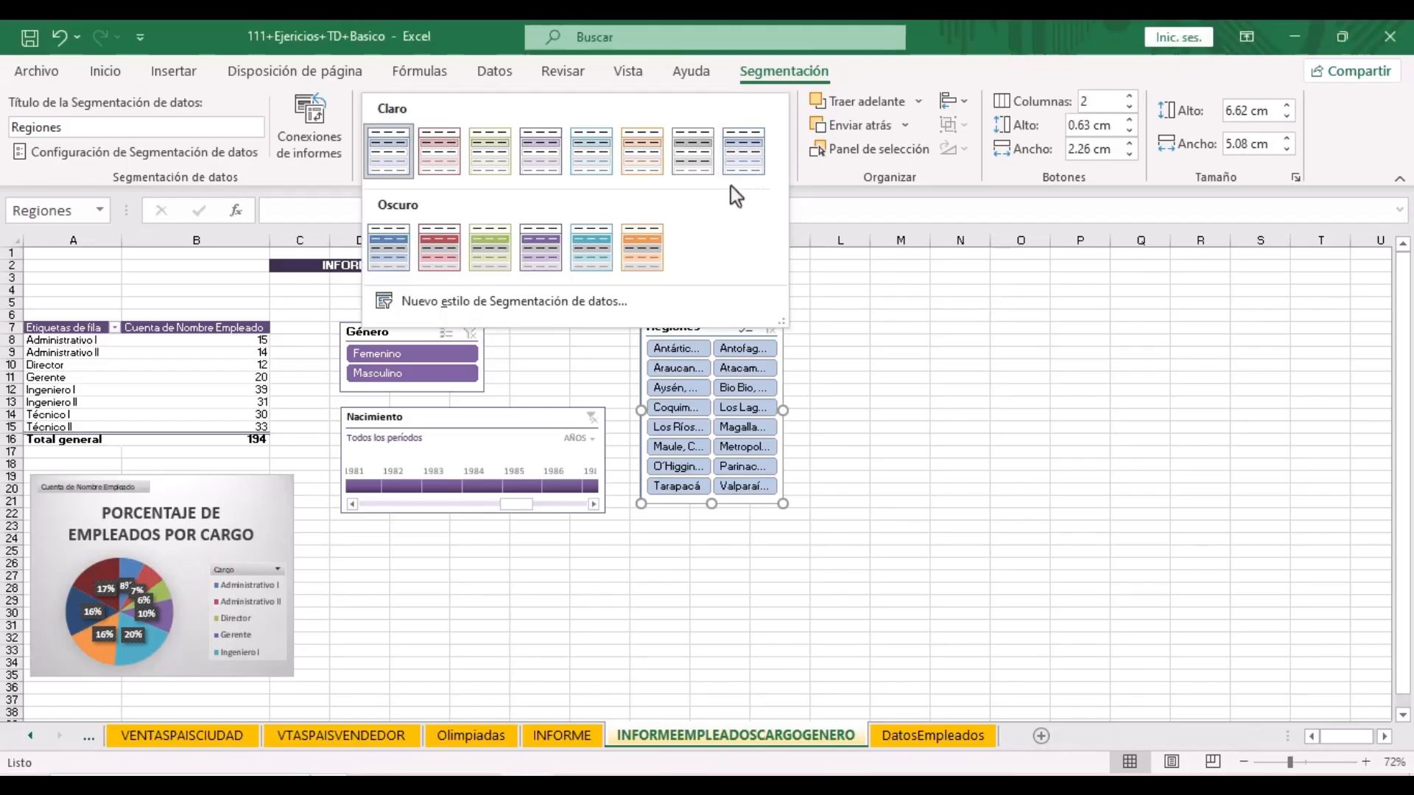
click(552, 267)
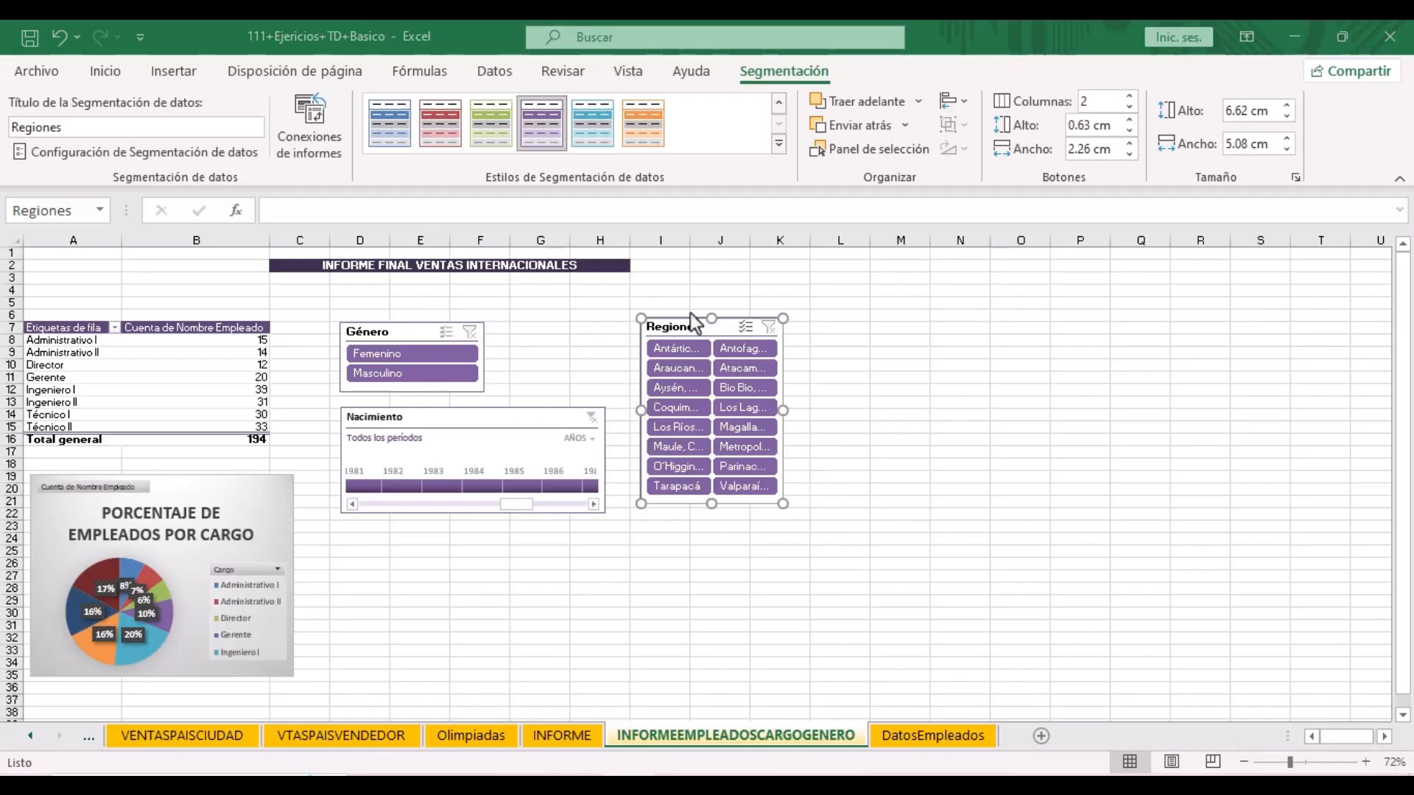
drag(783, 410, 824, 410)
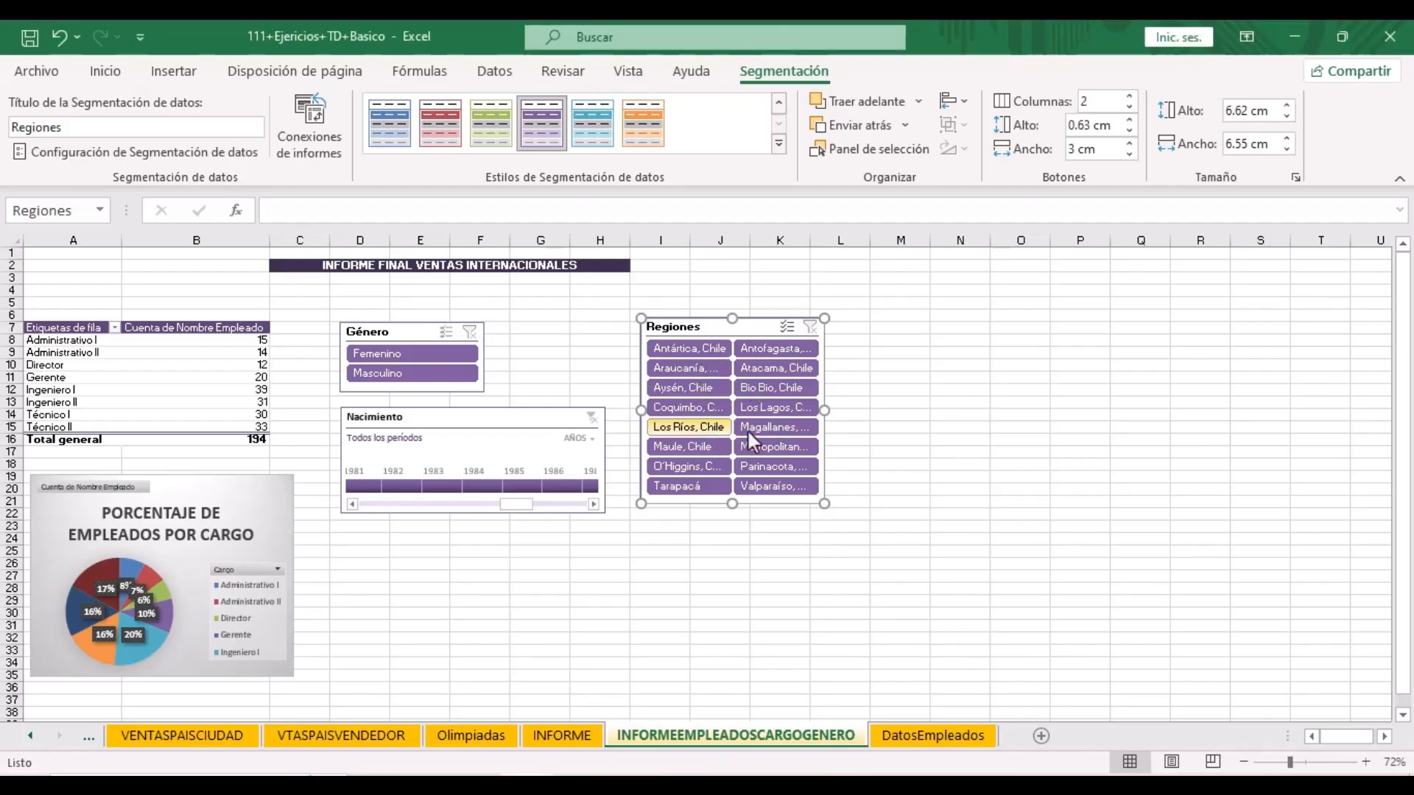
drag(707, 431, 782, 432)
ctrl+click(780, 372)
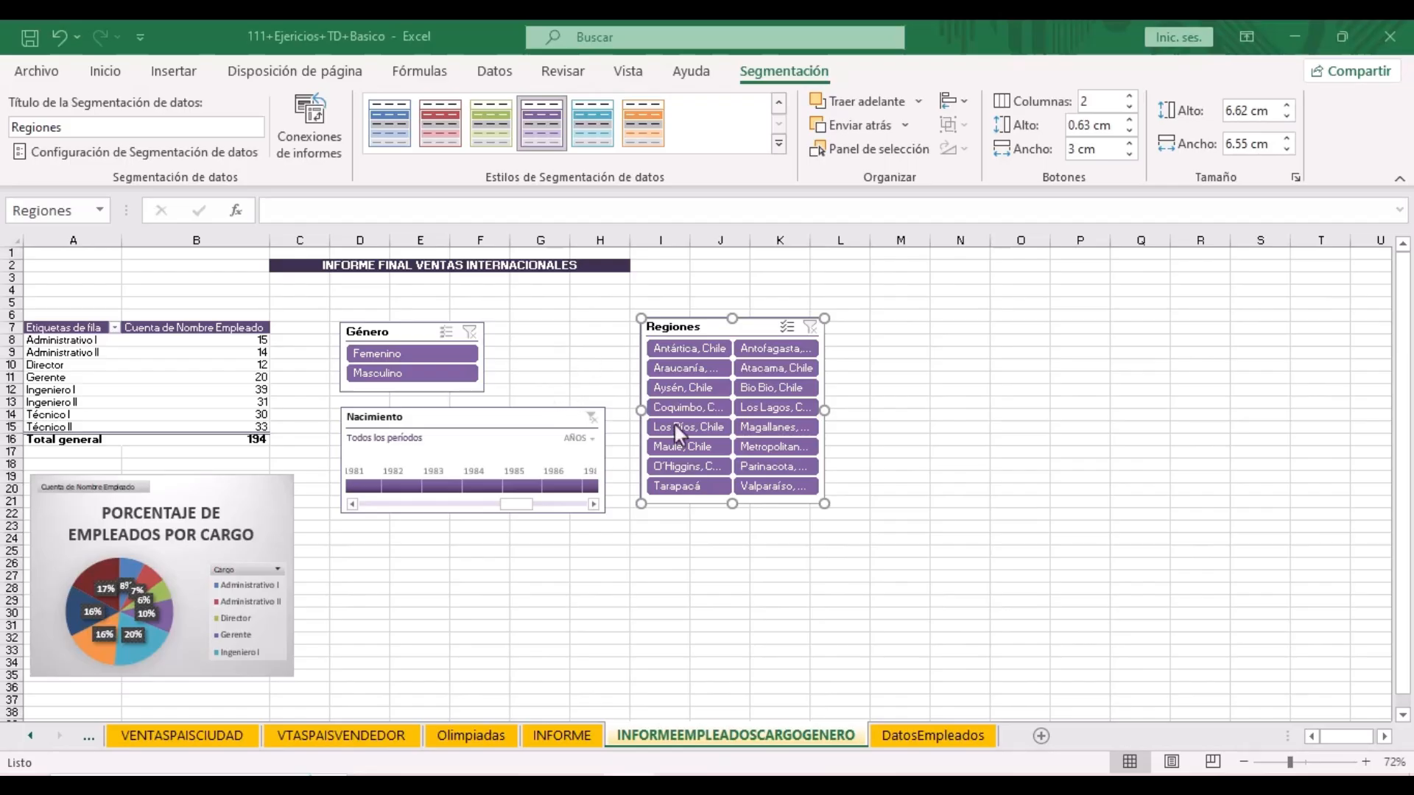
click(824, 505)
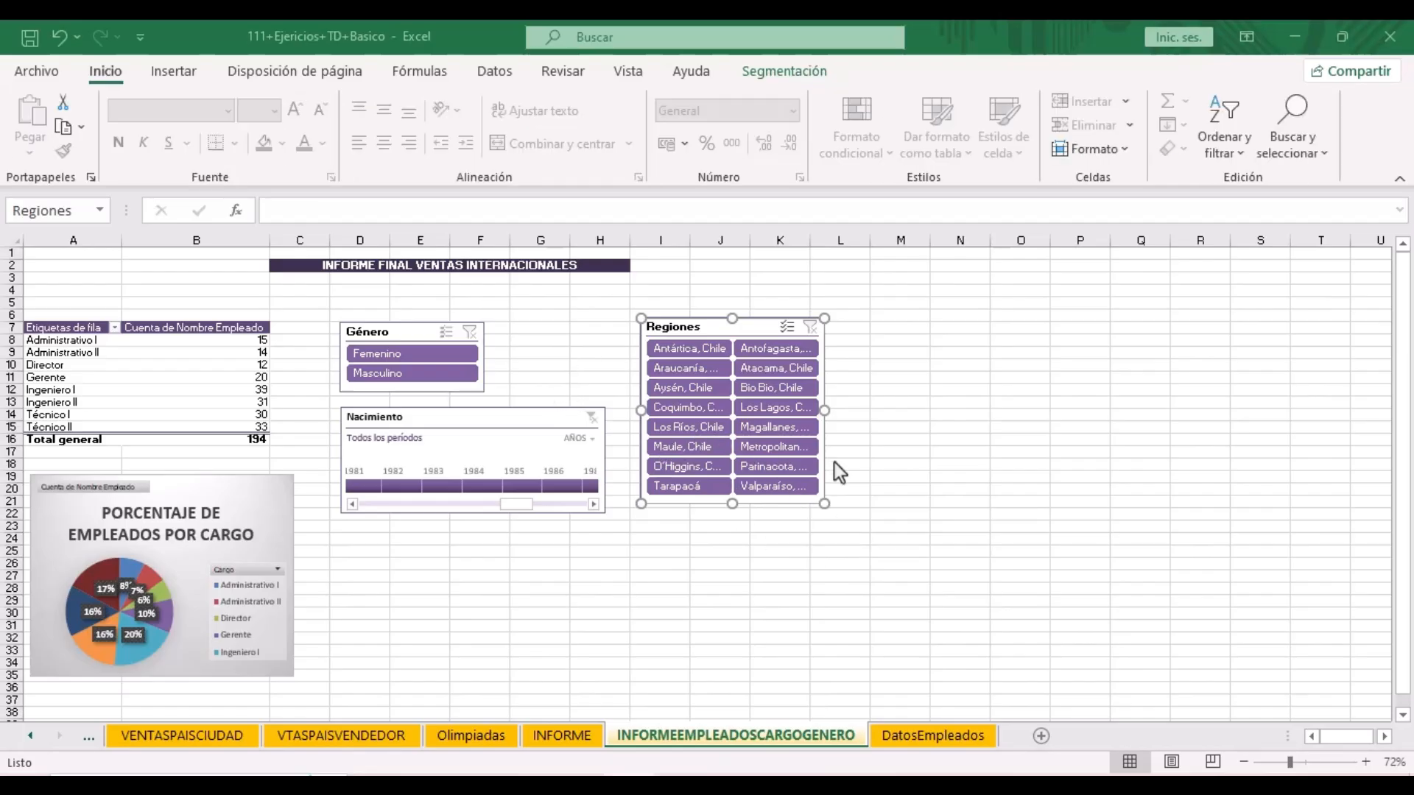
- Create a pivot table from the DatosEmpleados table at INFORMEEMPLEADOSCARGOGENERO!M7
click(945, 736)
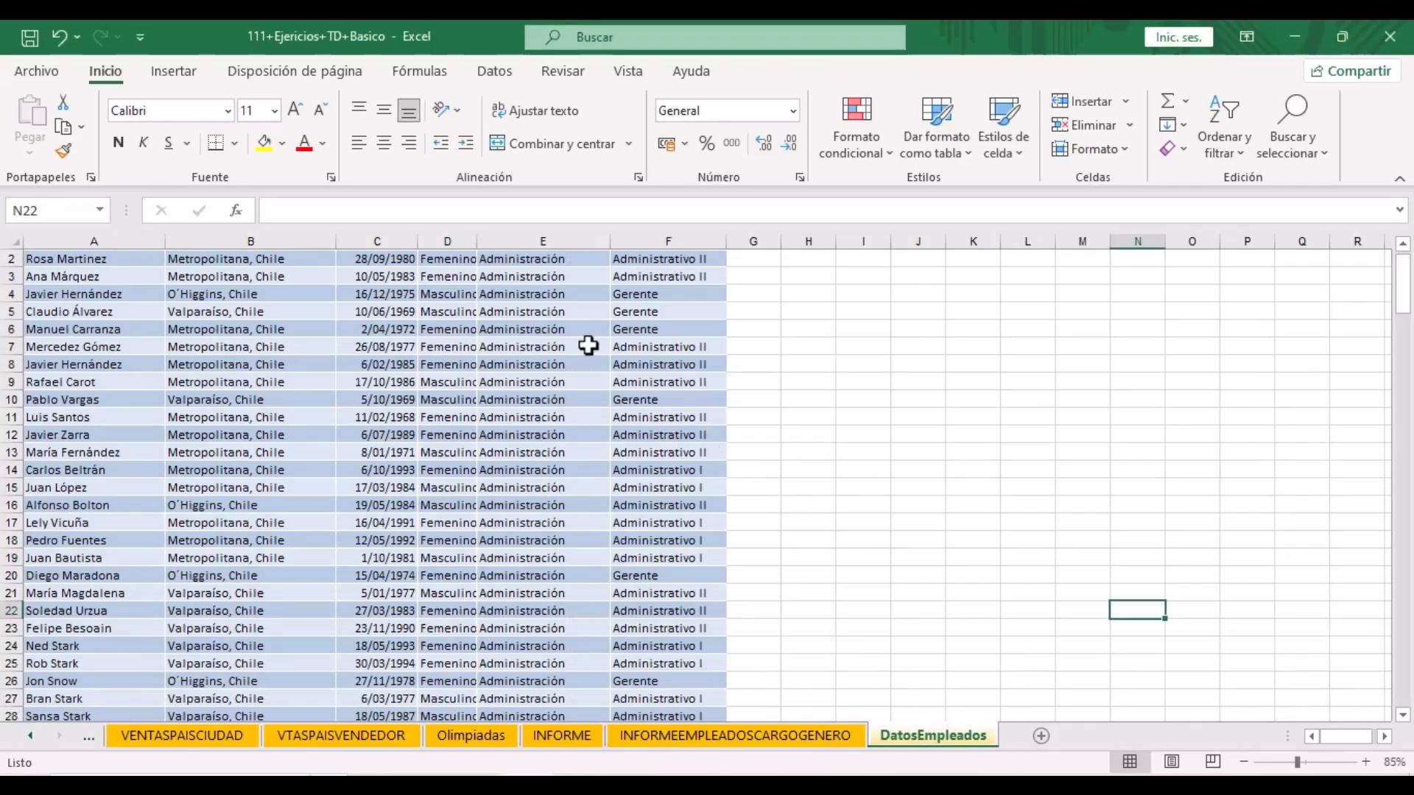
click(555, 350)
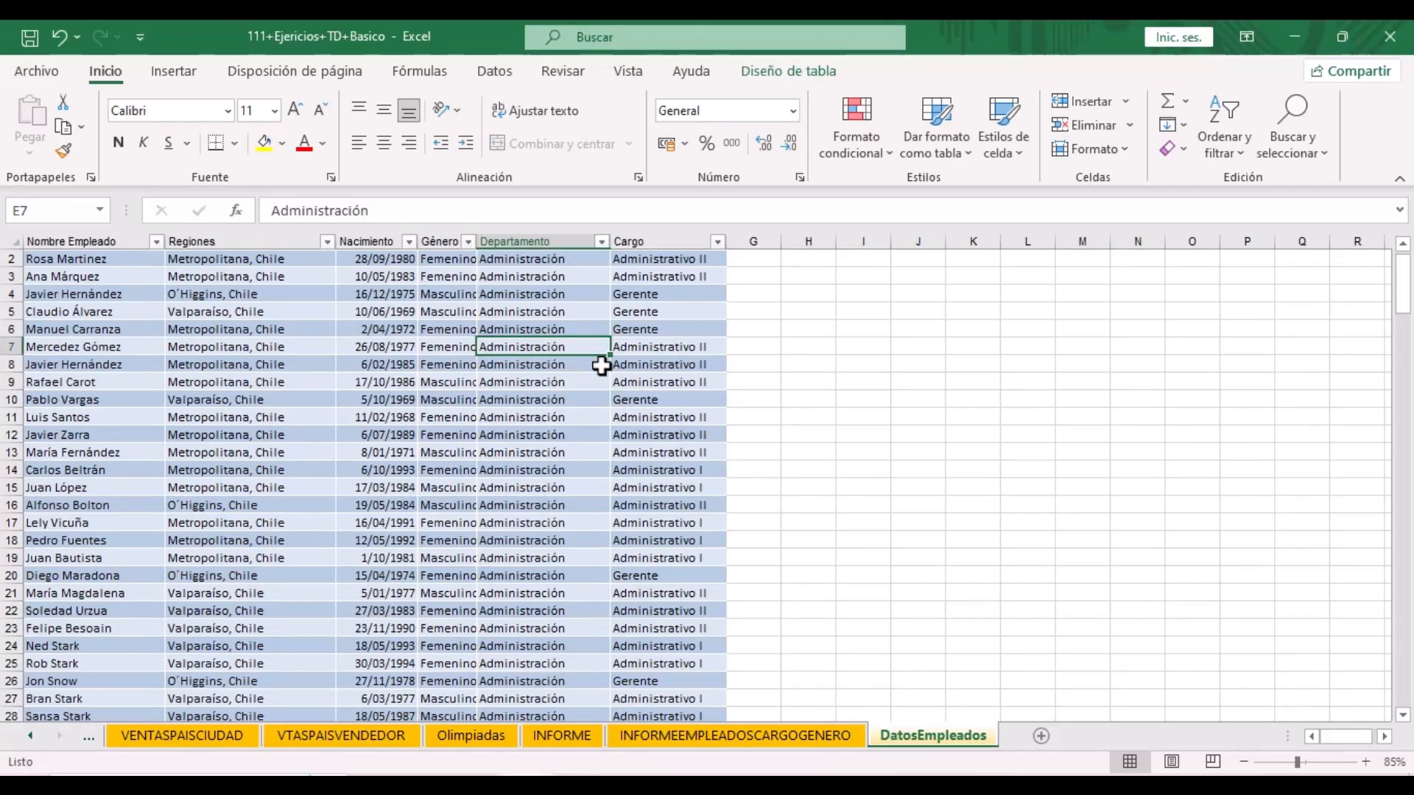
click(170, 73)
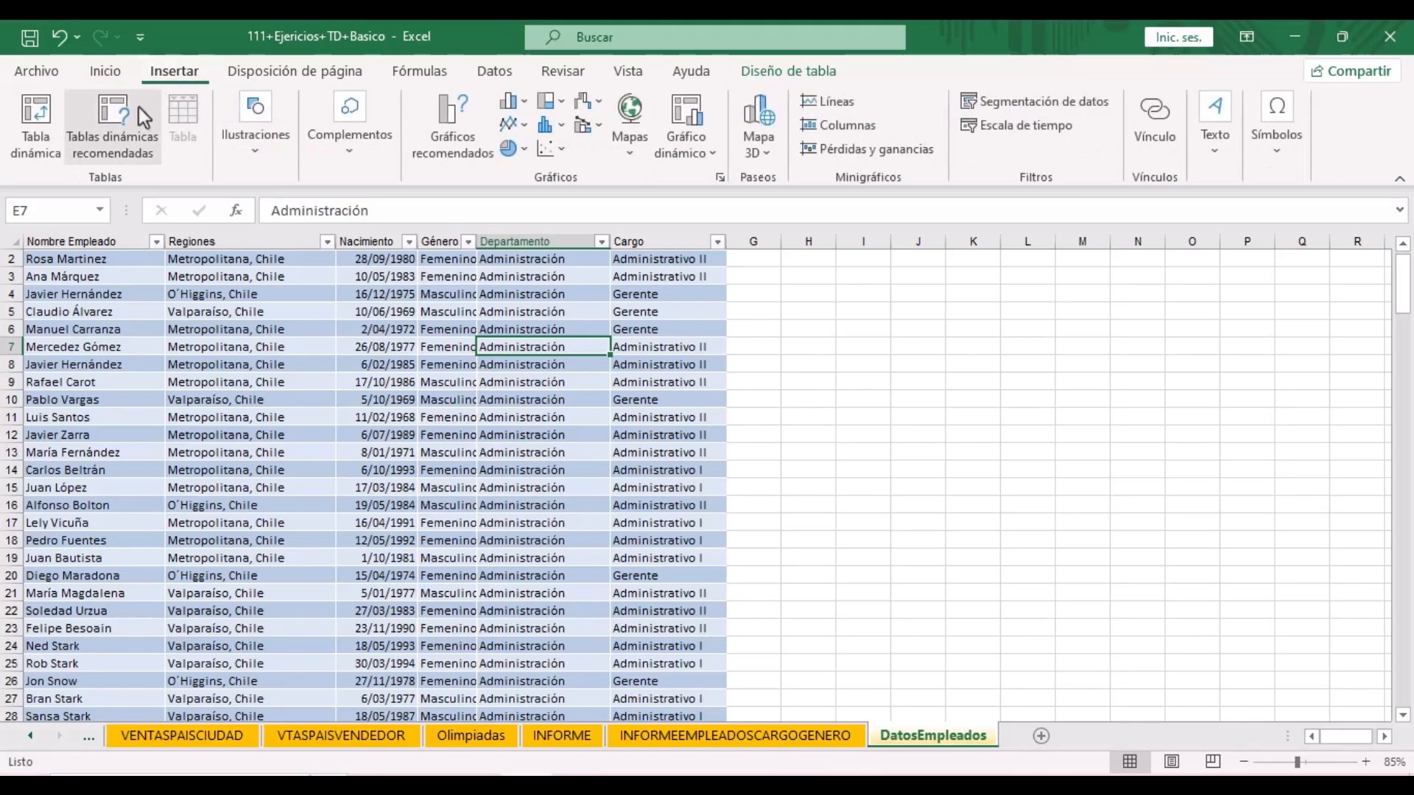
click(39, 149)
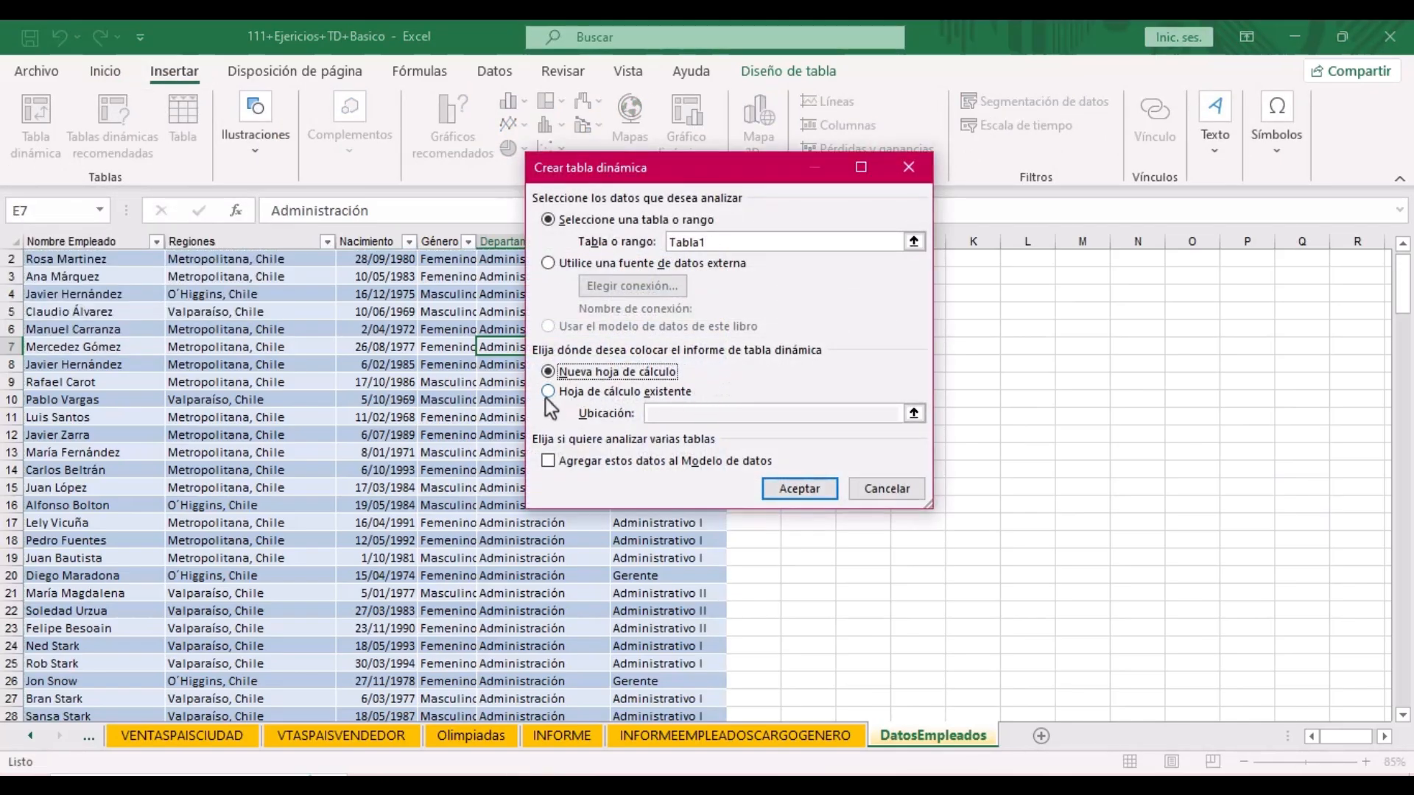
click(549, 392)
click(913, 412)
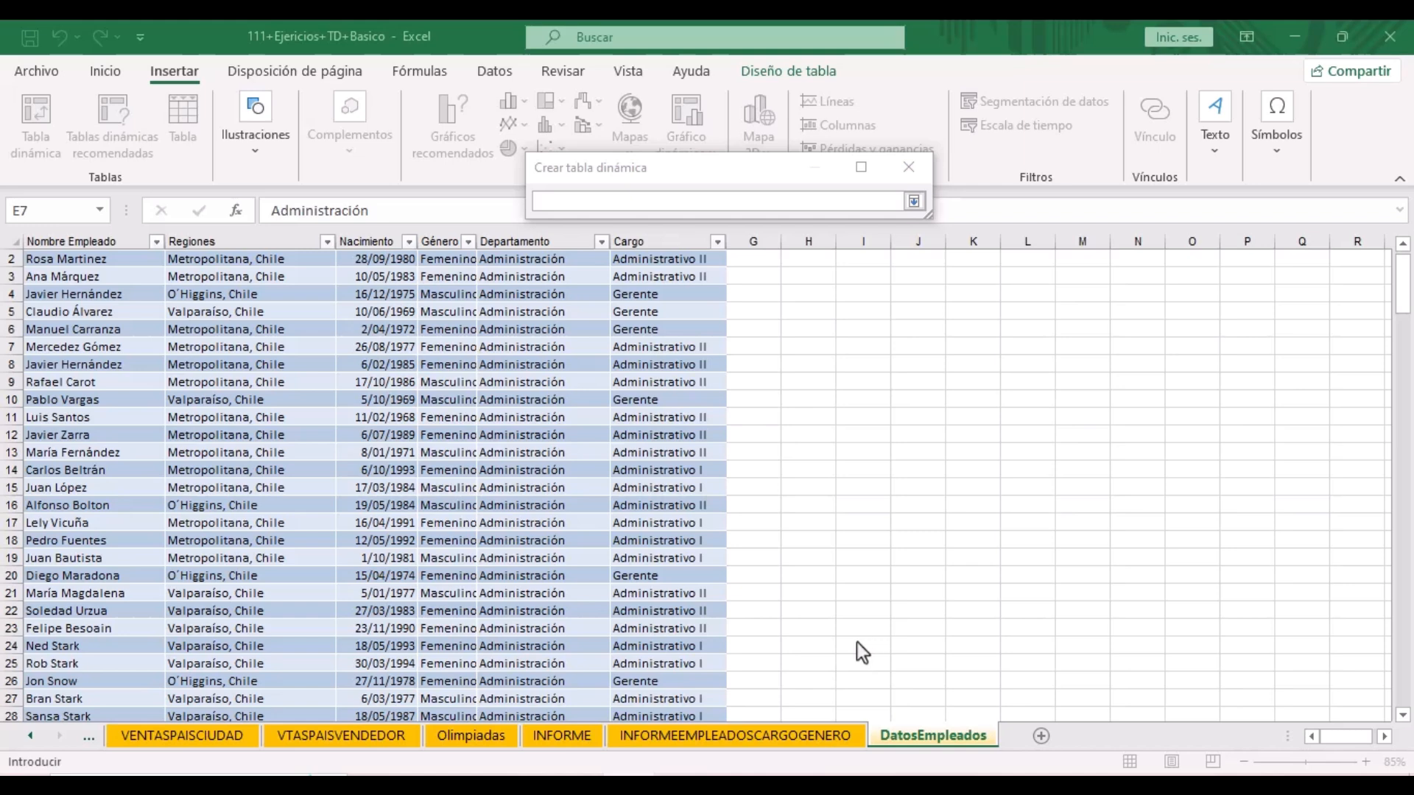
click(798, 733)
click(914, 203)
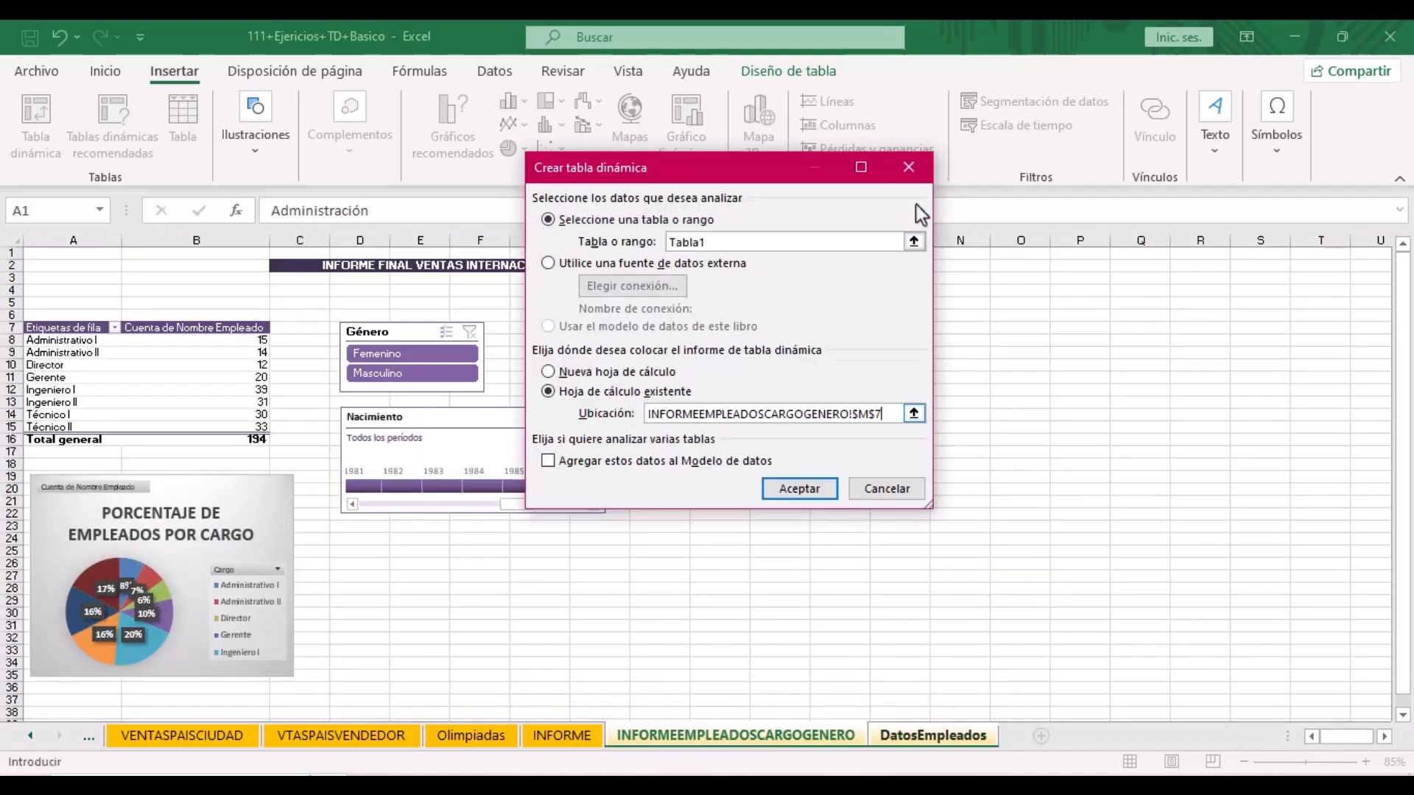
click(821, 488)
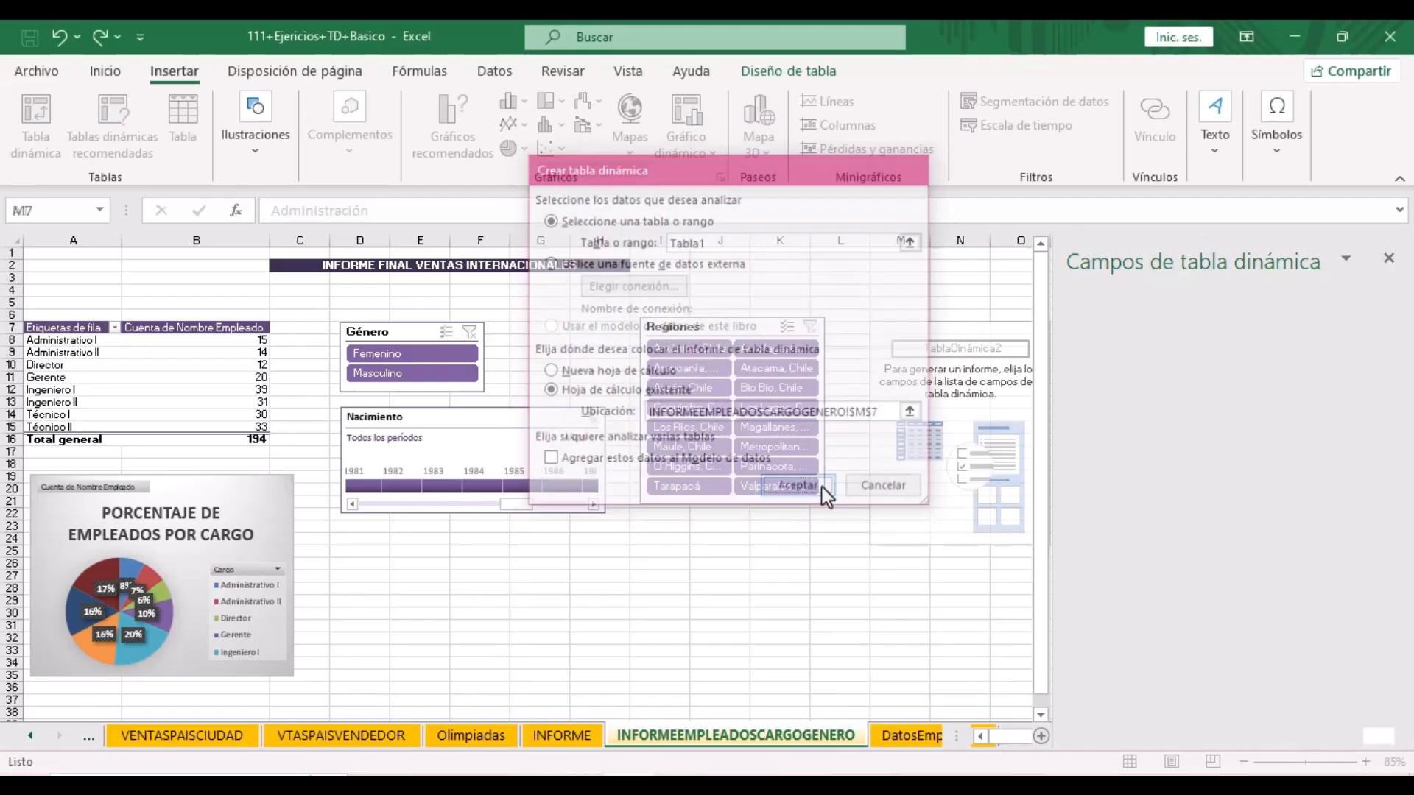
- Count Nombre Empleado by Departamento rows, from Administración 35 to Producción 73
drag(1111, 370, 1307, 640)
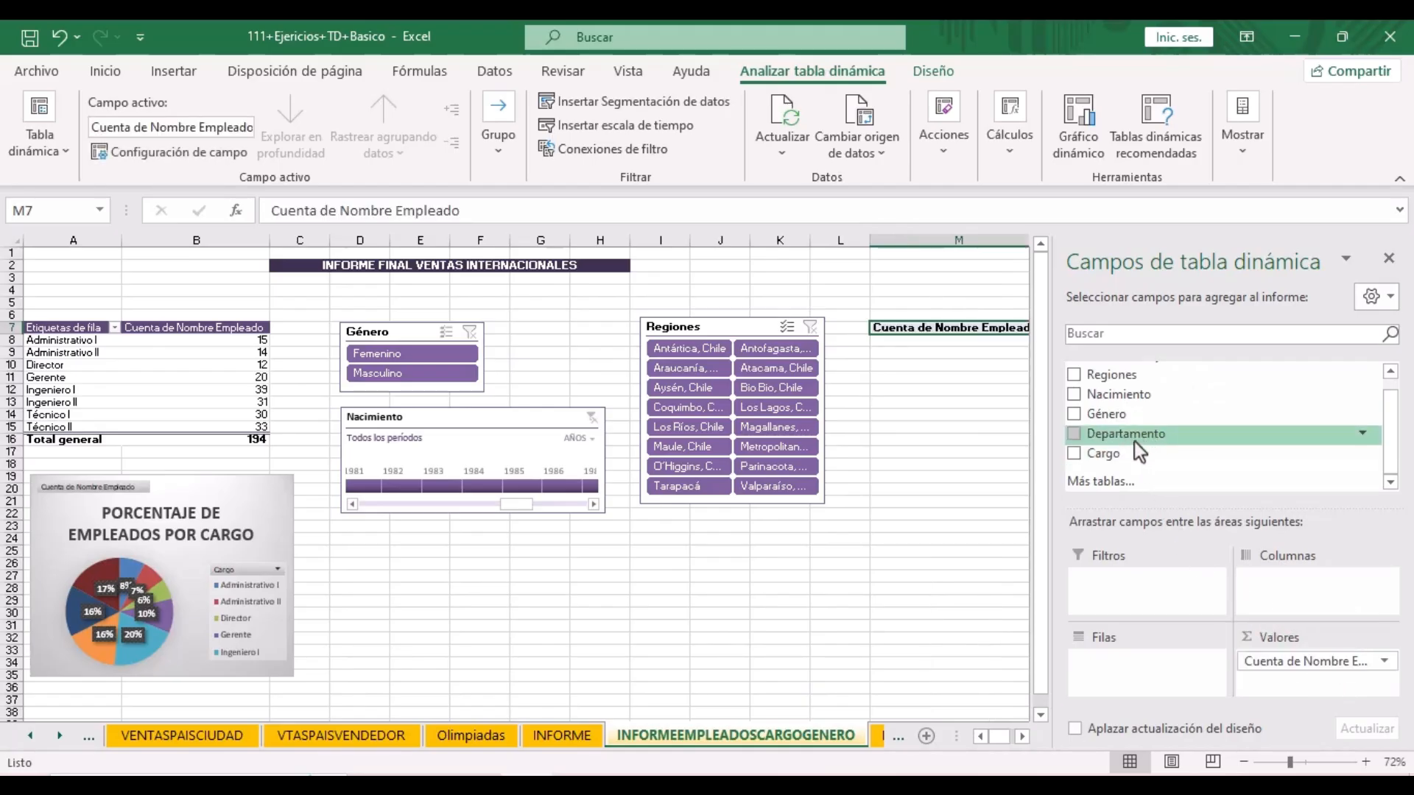
drag(1138, 439, 1138, 663)
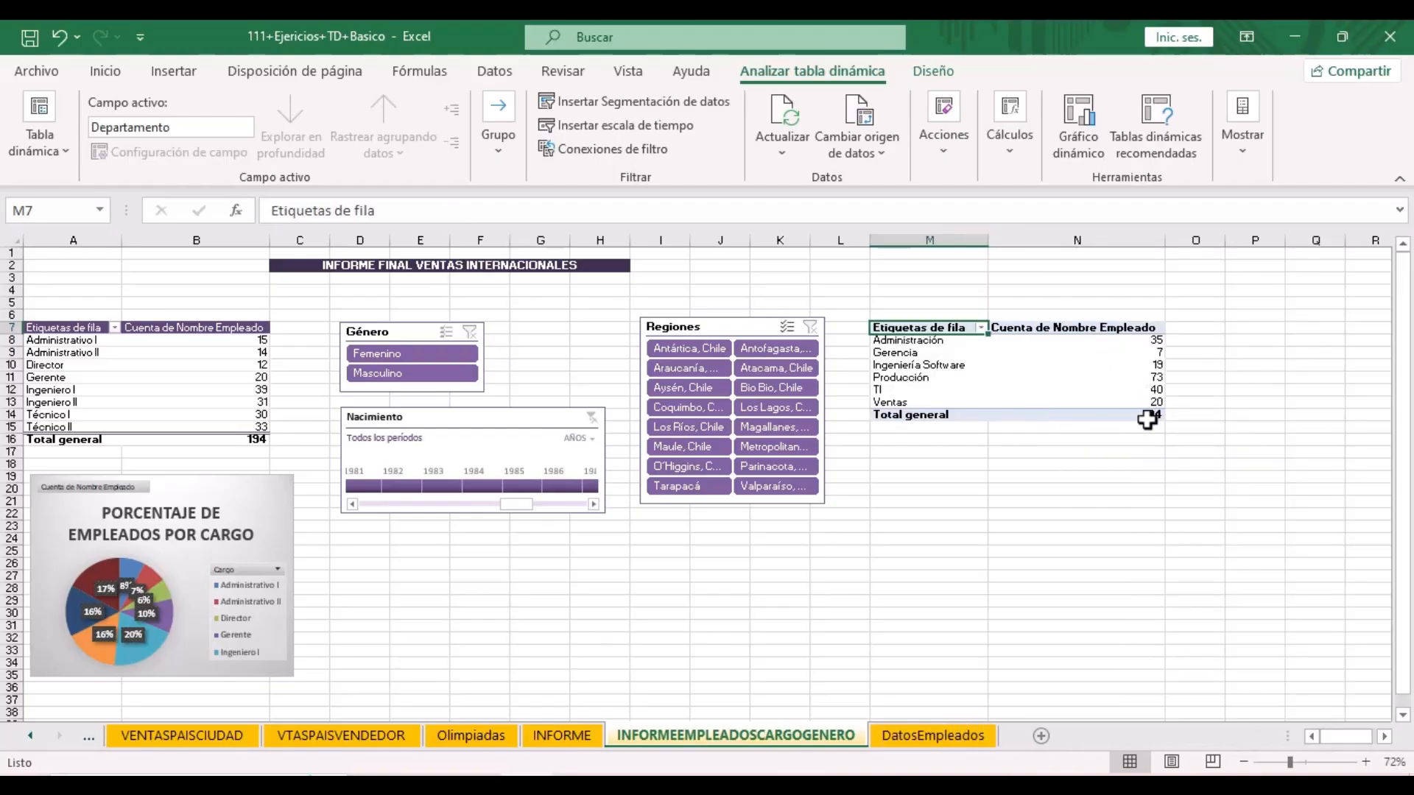
mouse_move(1094, 389)
- Apply the Lavanda, Estilo de tabla dinámica medio 5 style to the department pivot table
click(935, 73)
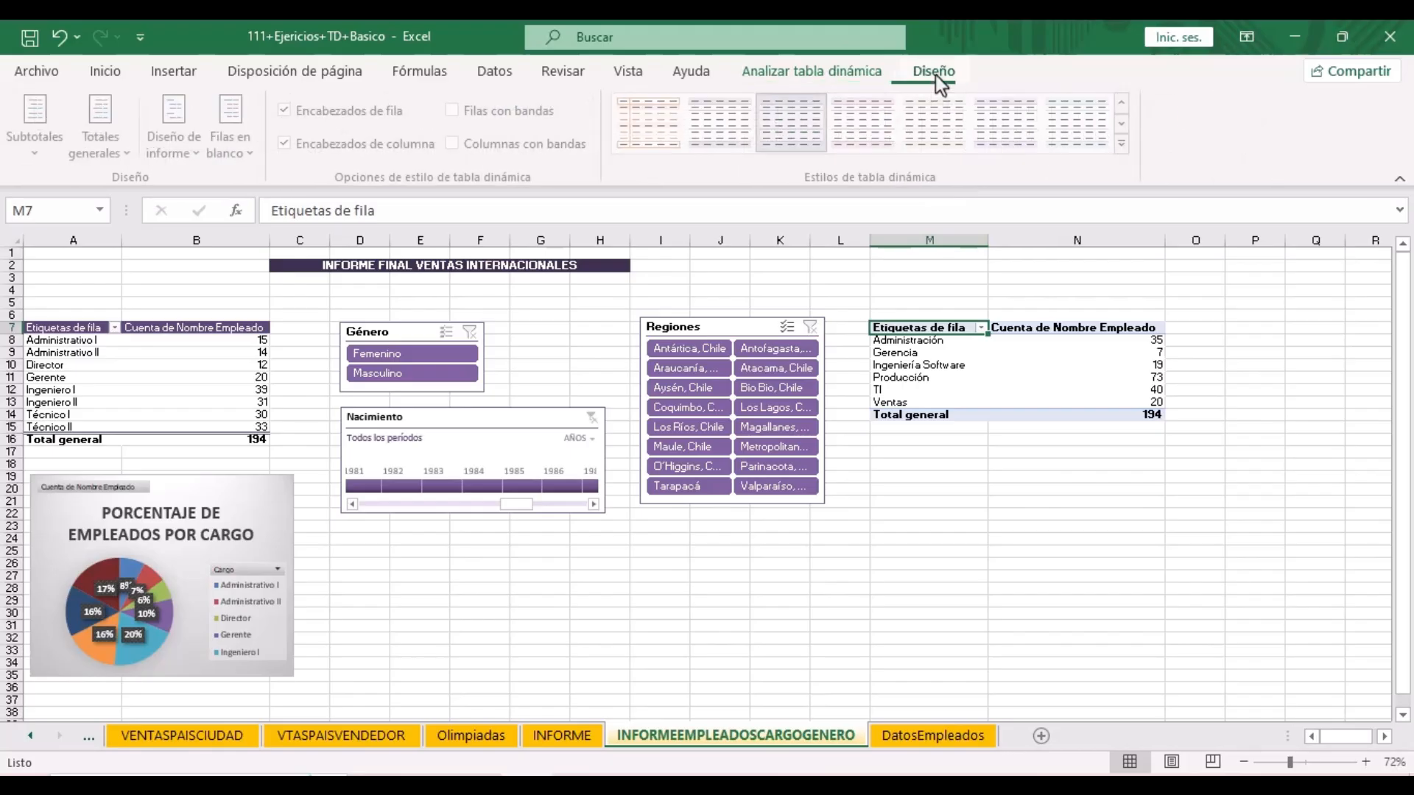
click(1127, 145)
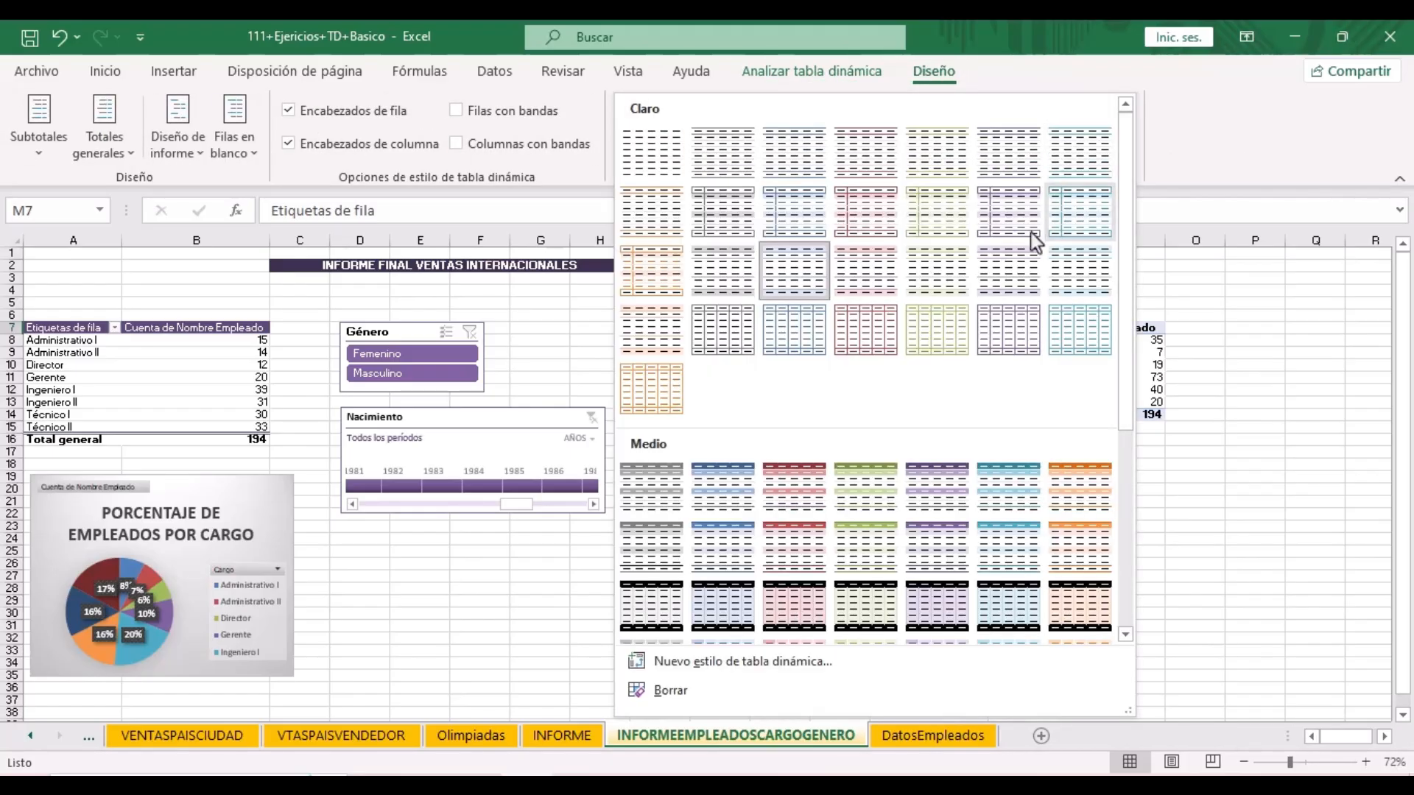
click(925, 497)
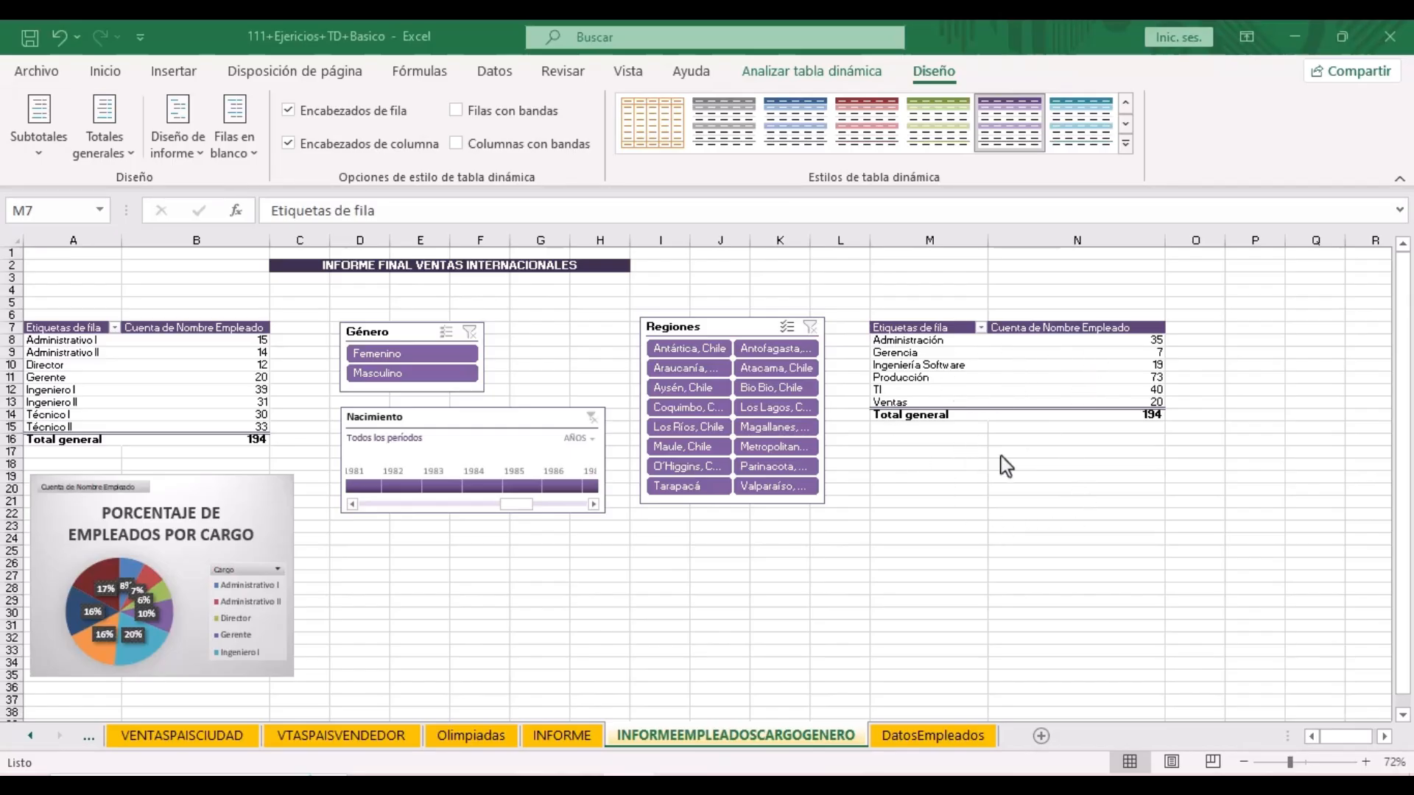
click(994, 354)
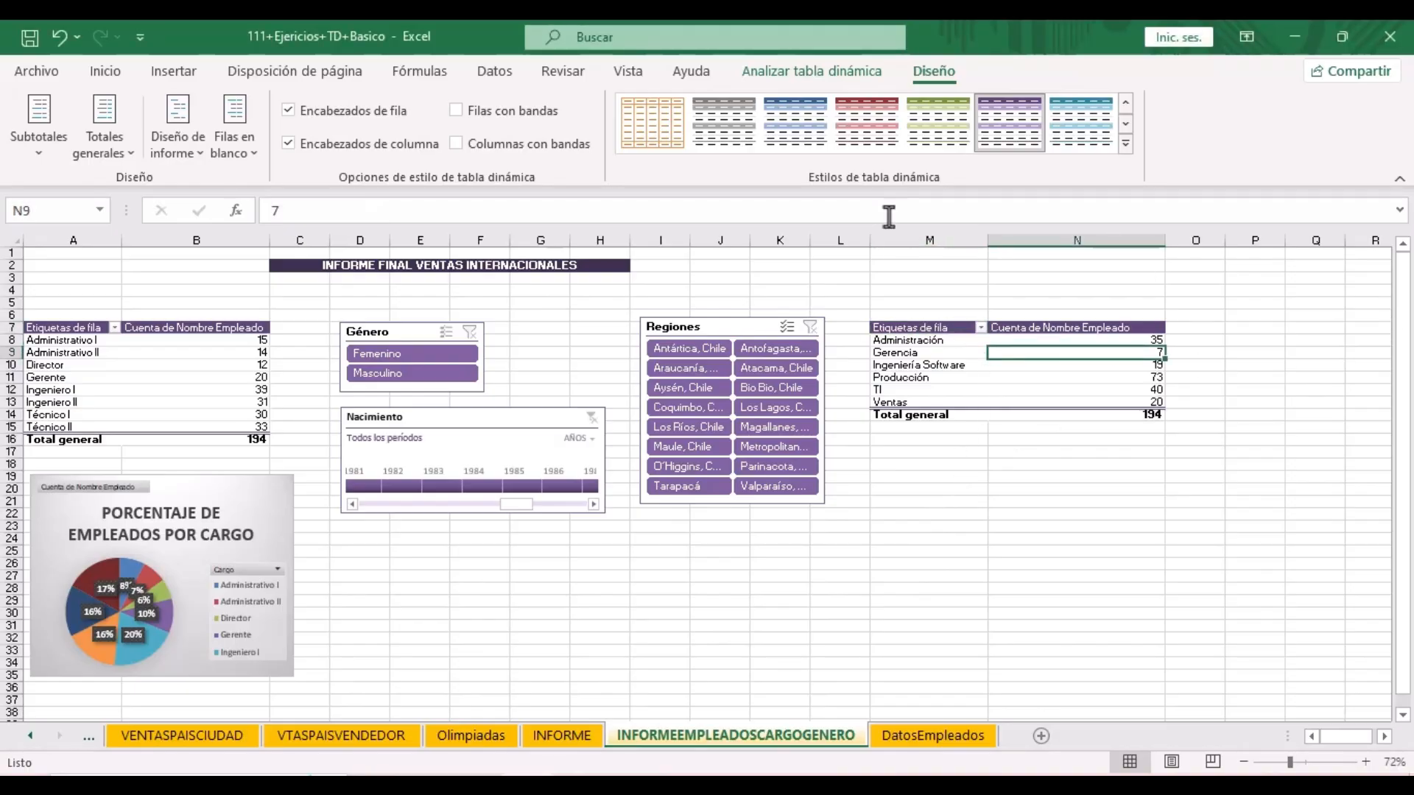
- Insert a 2D pie chart of department counts and size it beneath the M7 pivot
click(176, 71)
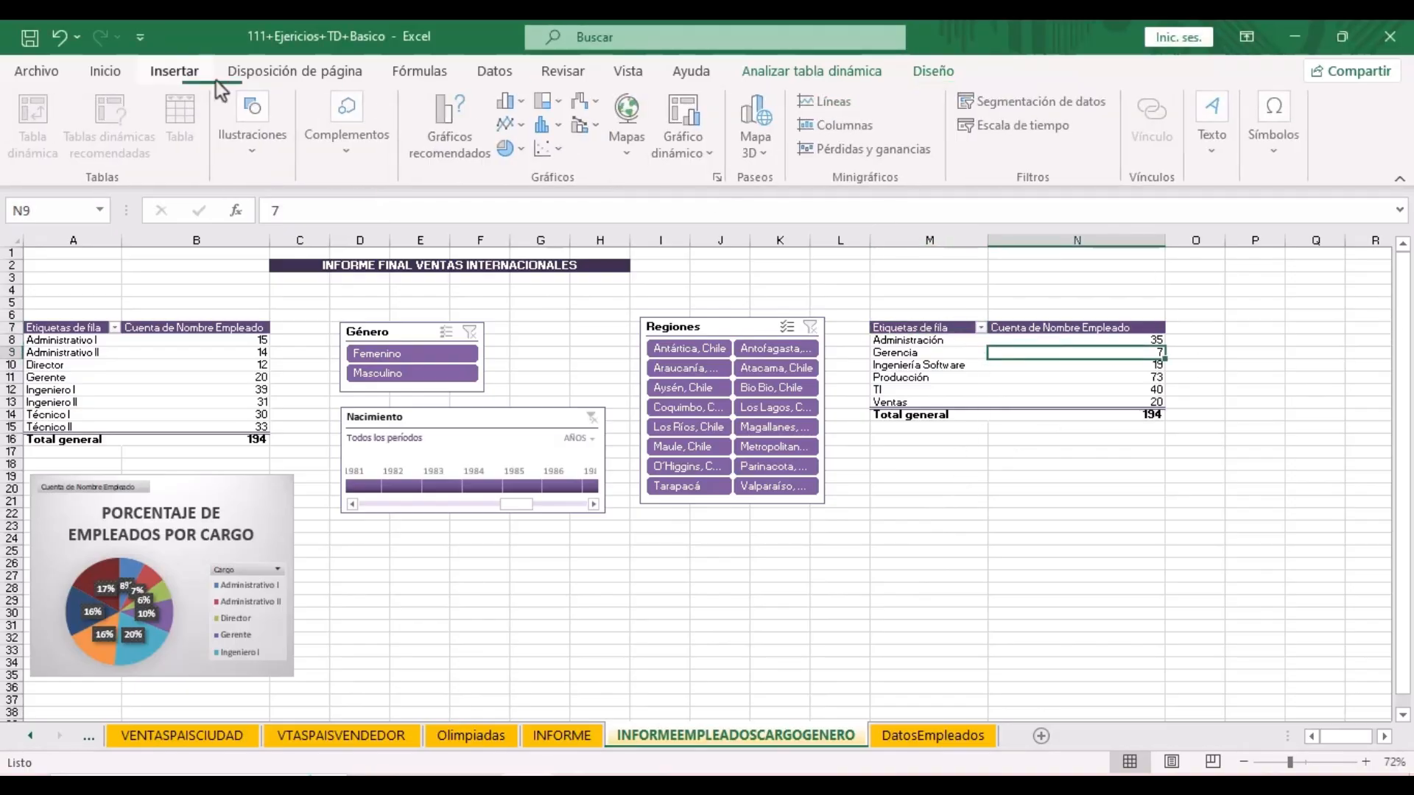
click(526, 150)
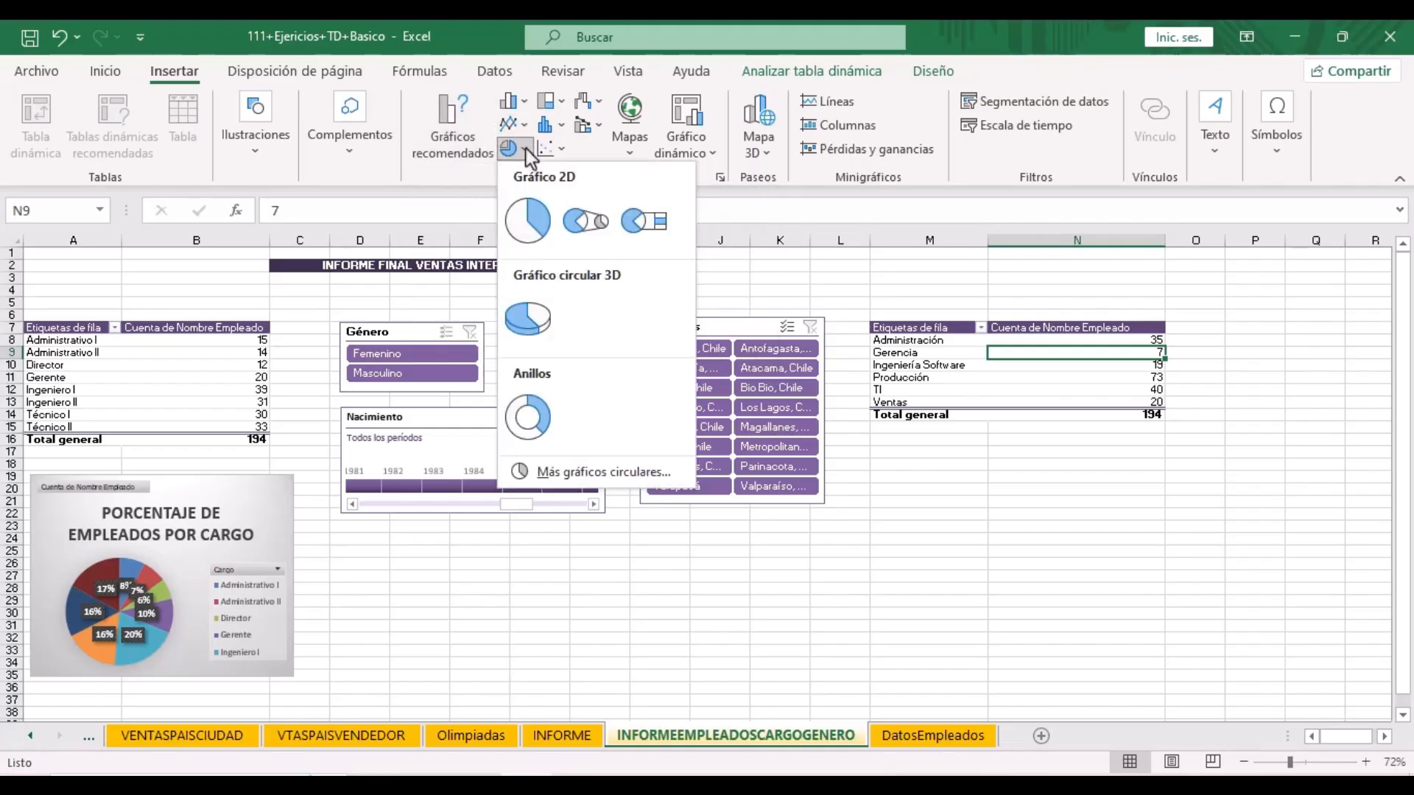
click(527, 220)
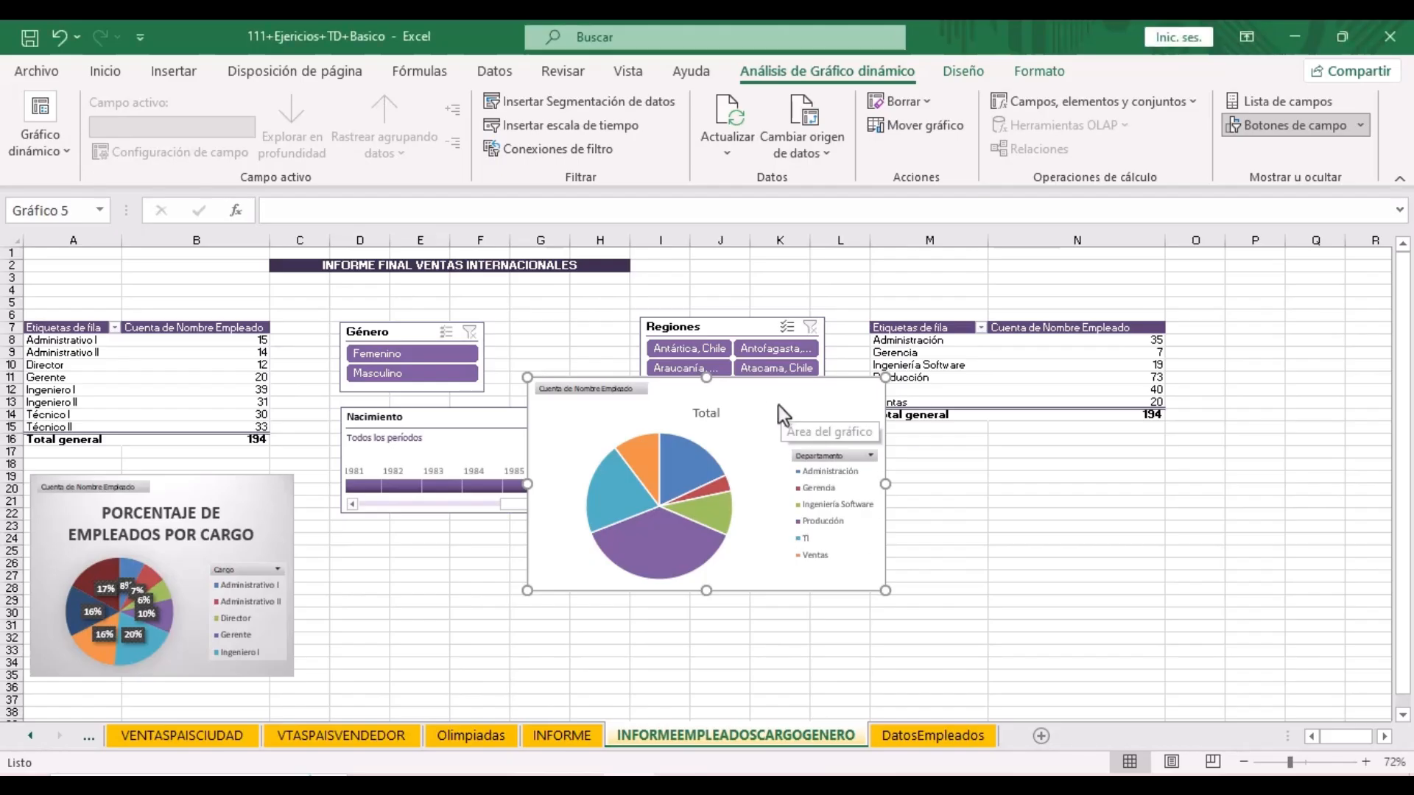
drag(769, 402, 1114, 520)
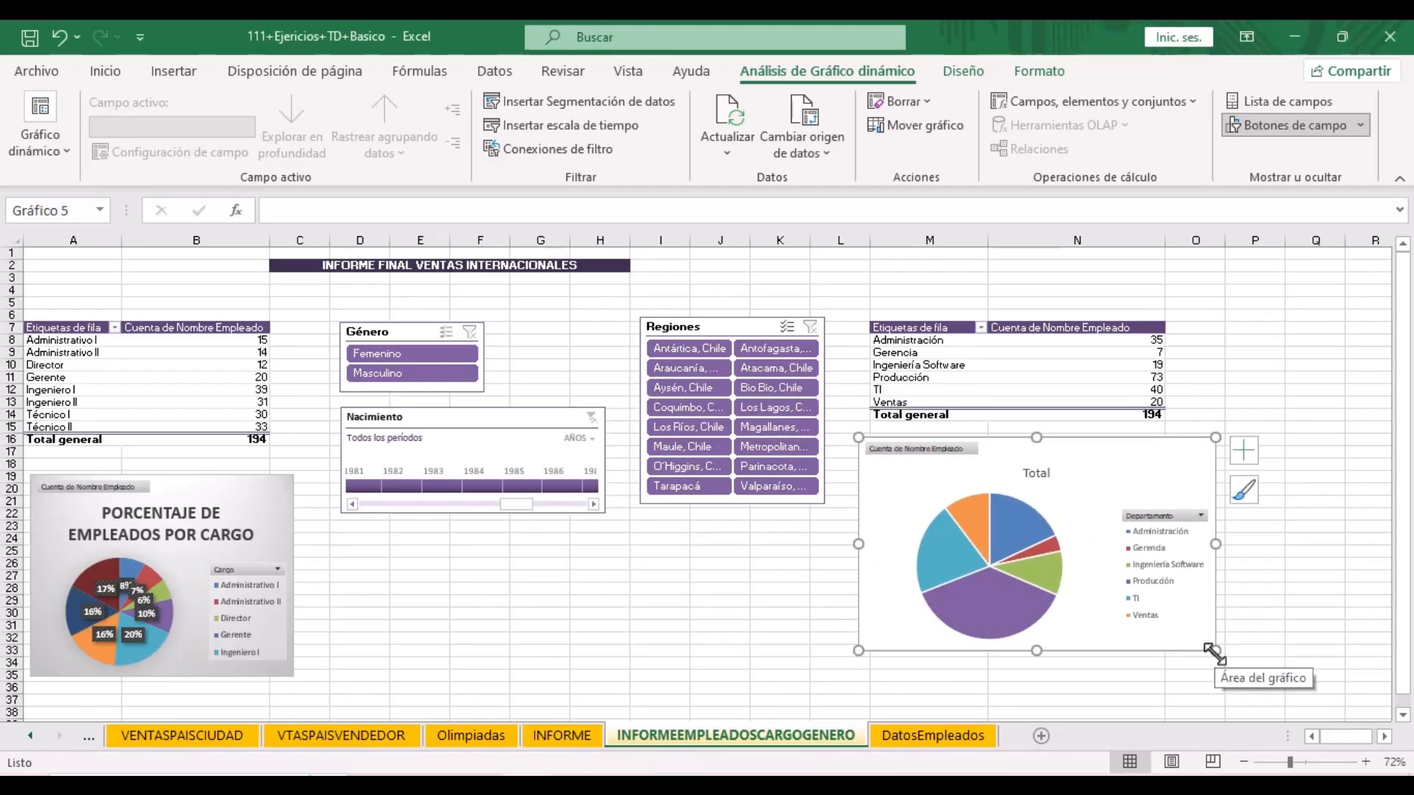
drag(1215, 653, 1167, 624)
drag(880, 533, 867, 534)
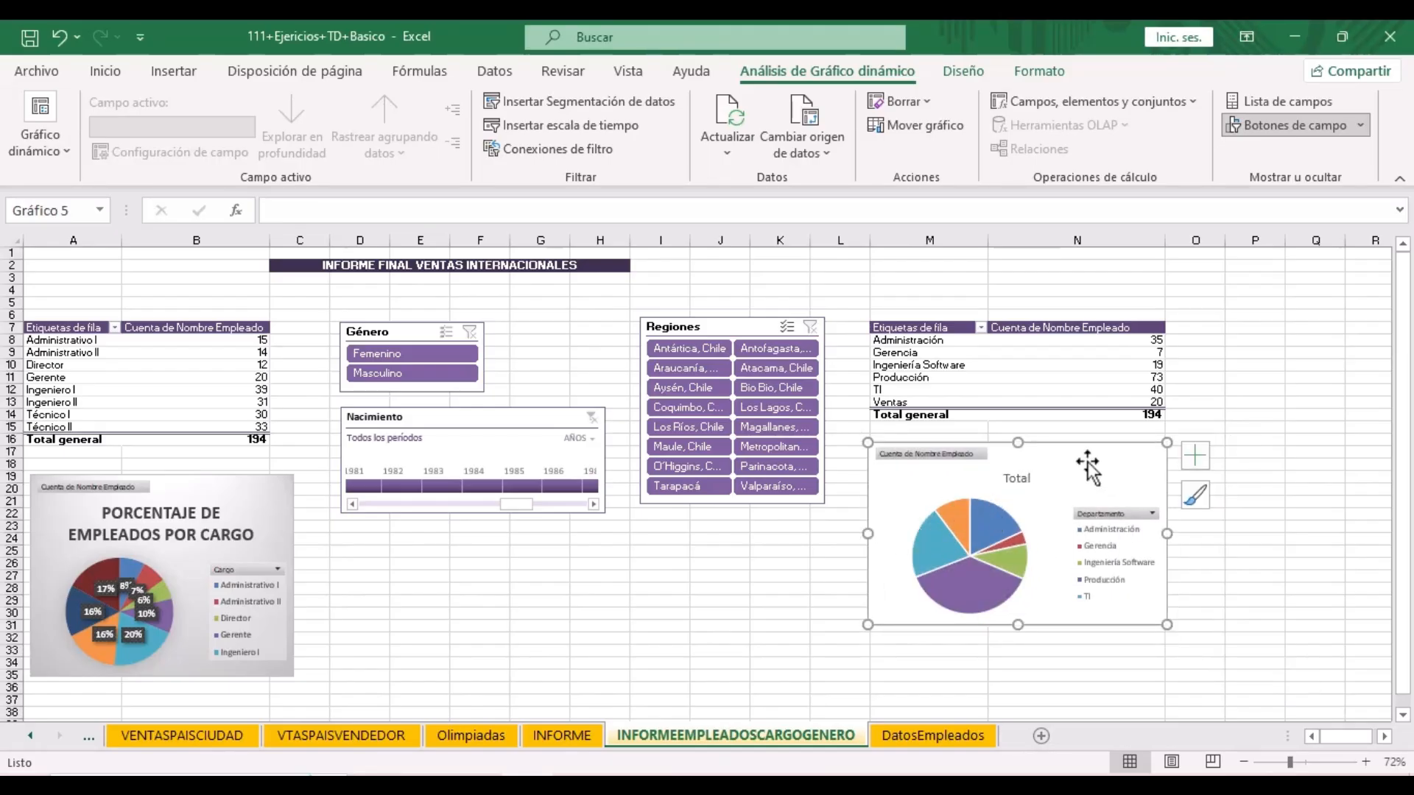
- Apply Estilo 3 and a dark chart style to the department pie chart
click(955, 68)
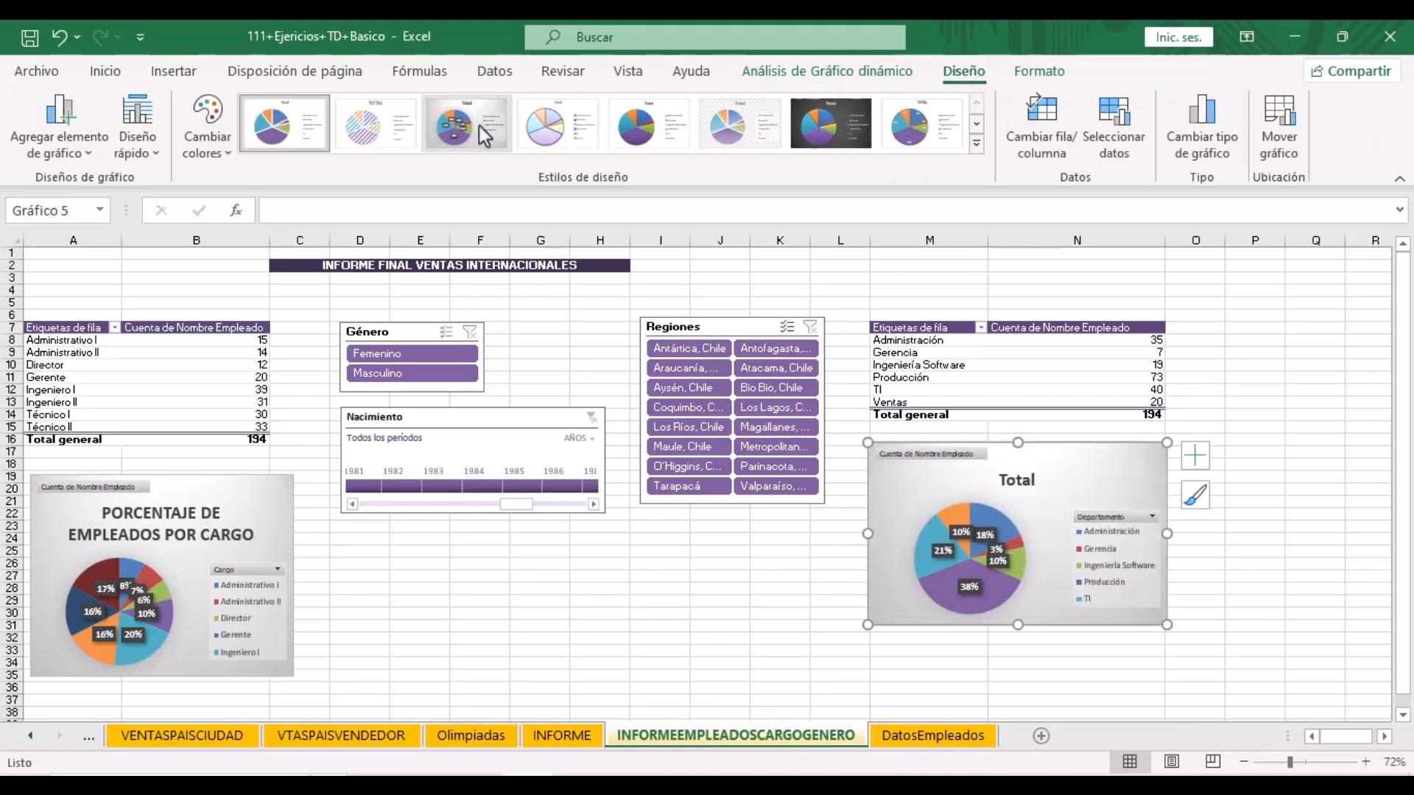
click(478, 125)
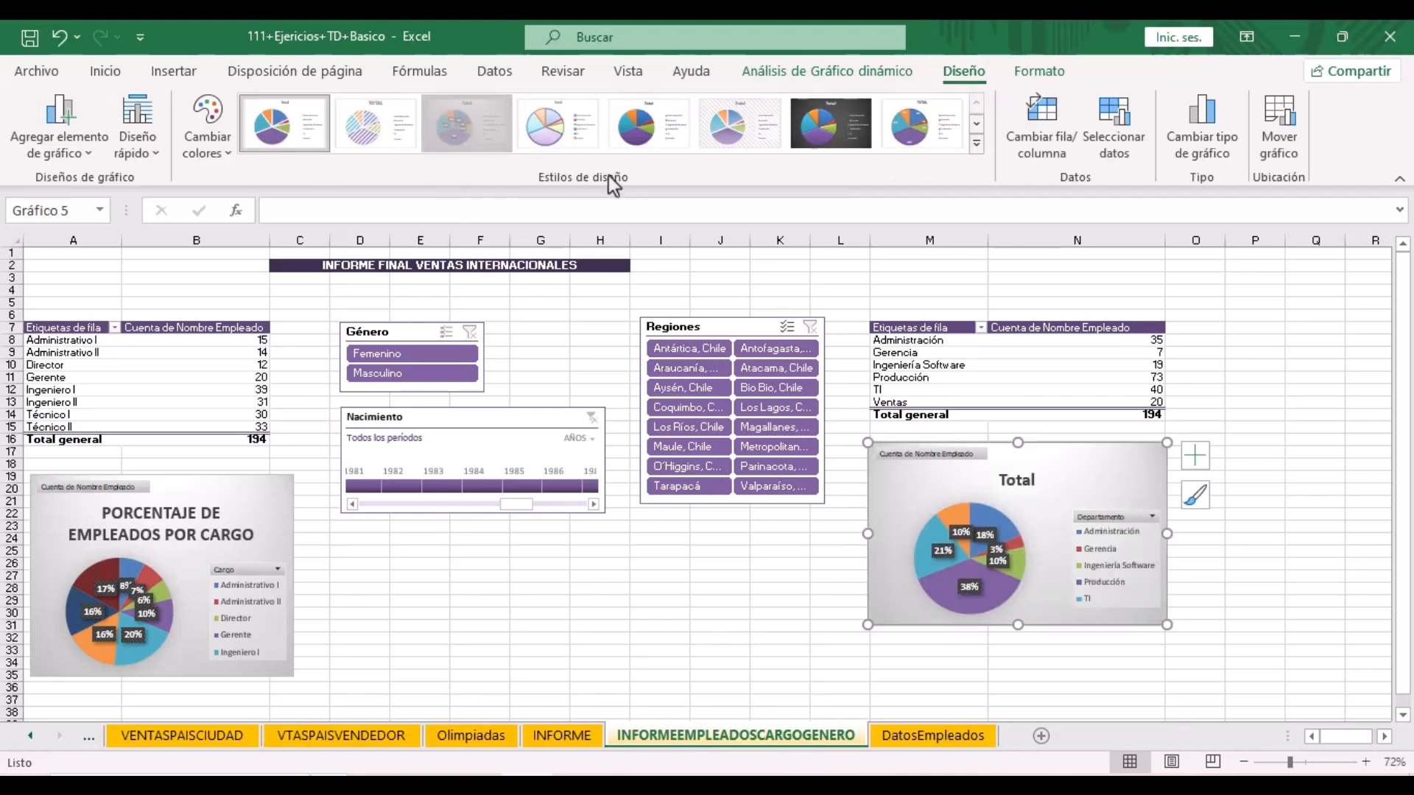
click(830, 123)
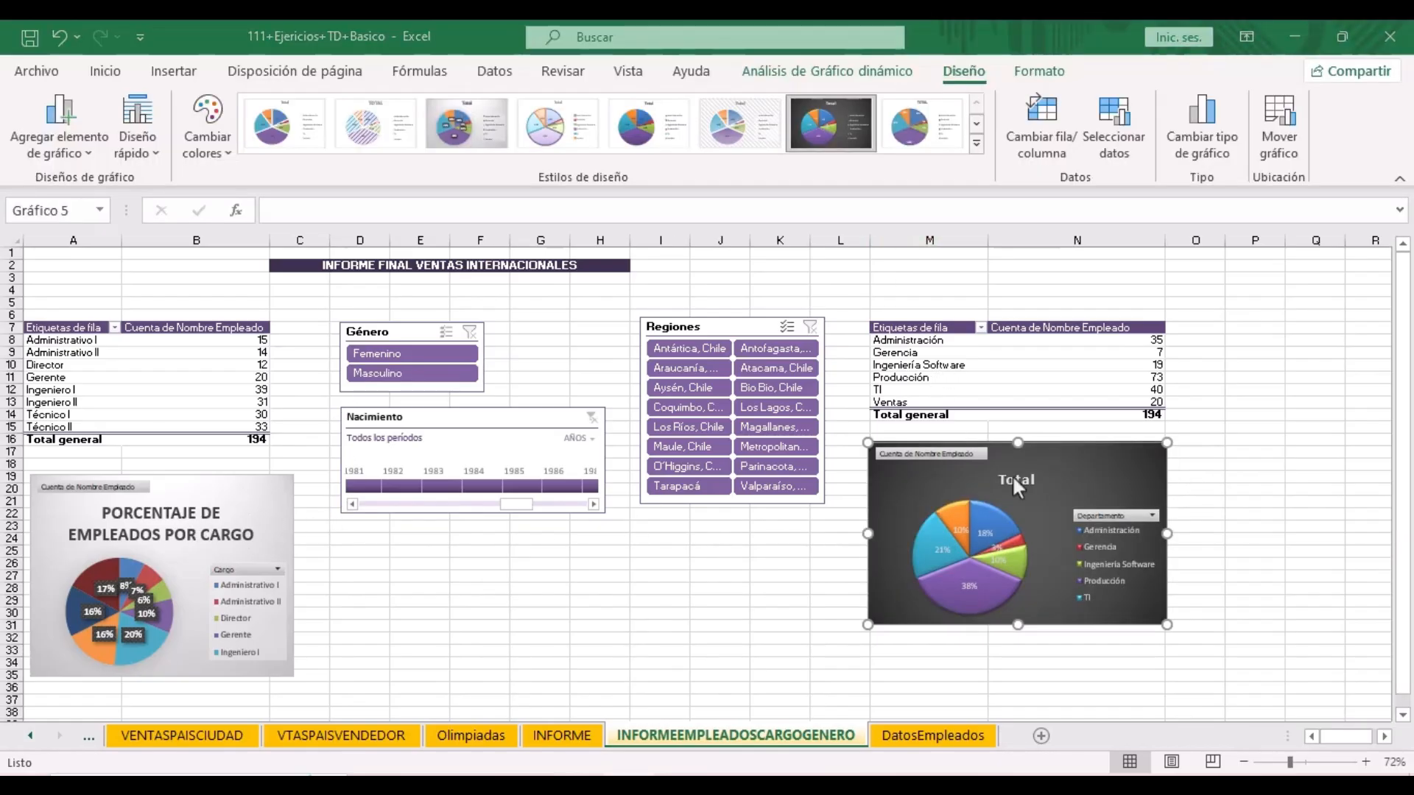
- Retitle the pie chart 'PORCENTAJE POR DEPARTAMENTO' and close the title formatting pane
click(1013, 477)
double_click(1015, 479)
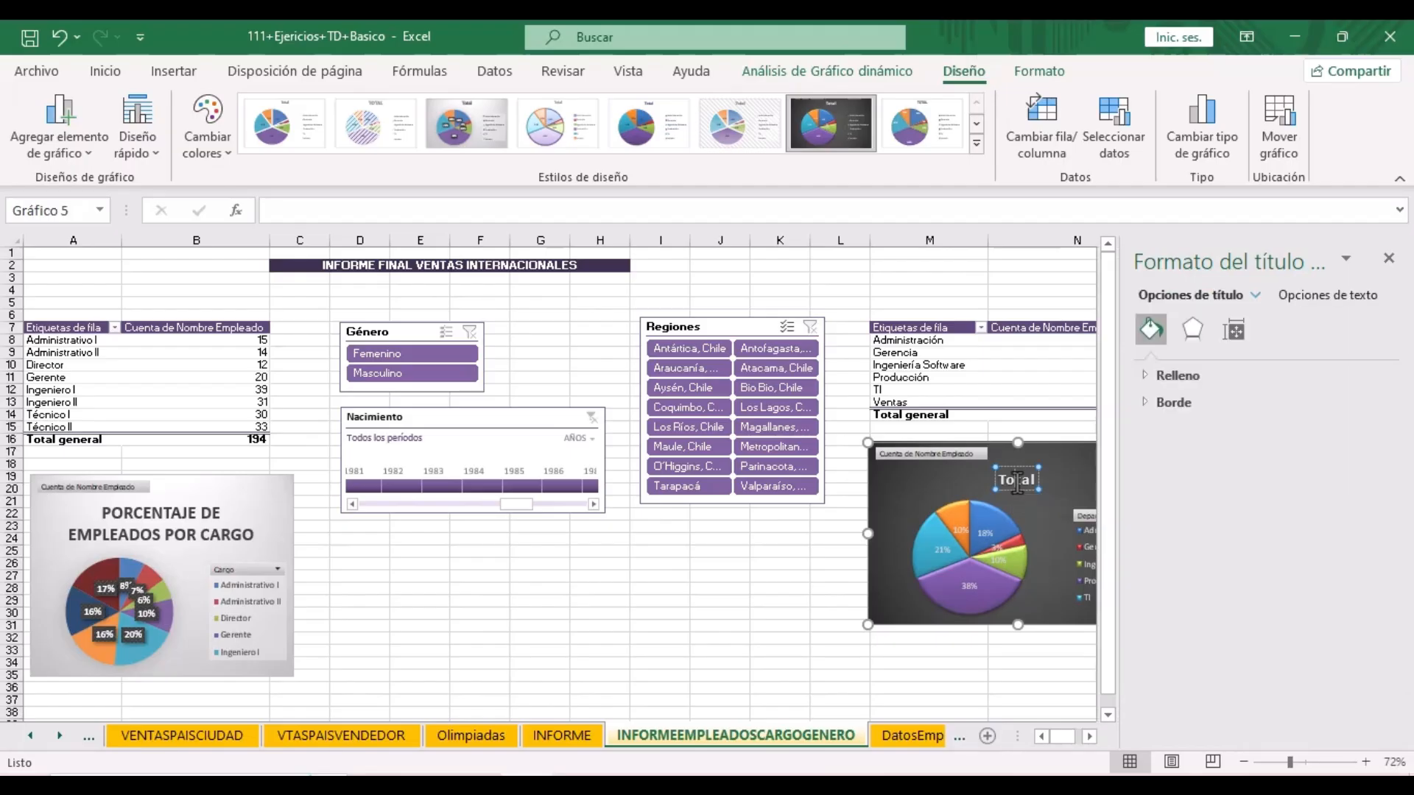
double_click(1017, 482)
text(PORCENTAJE POR DEPARTAMENTO)
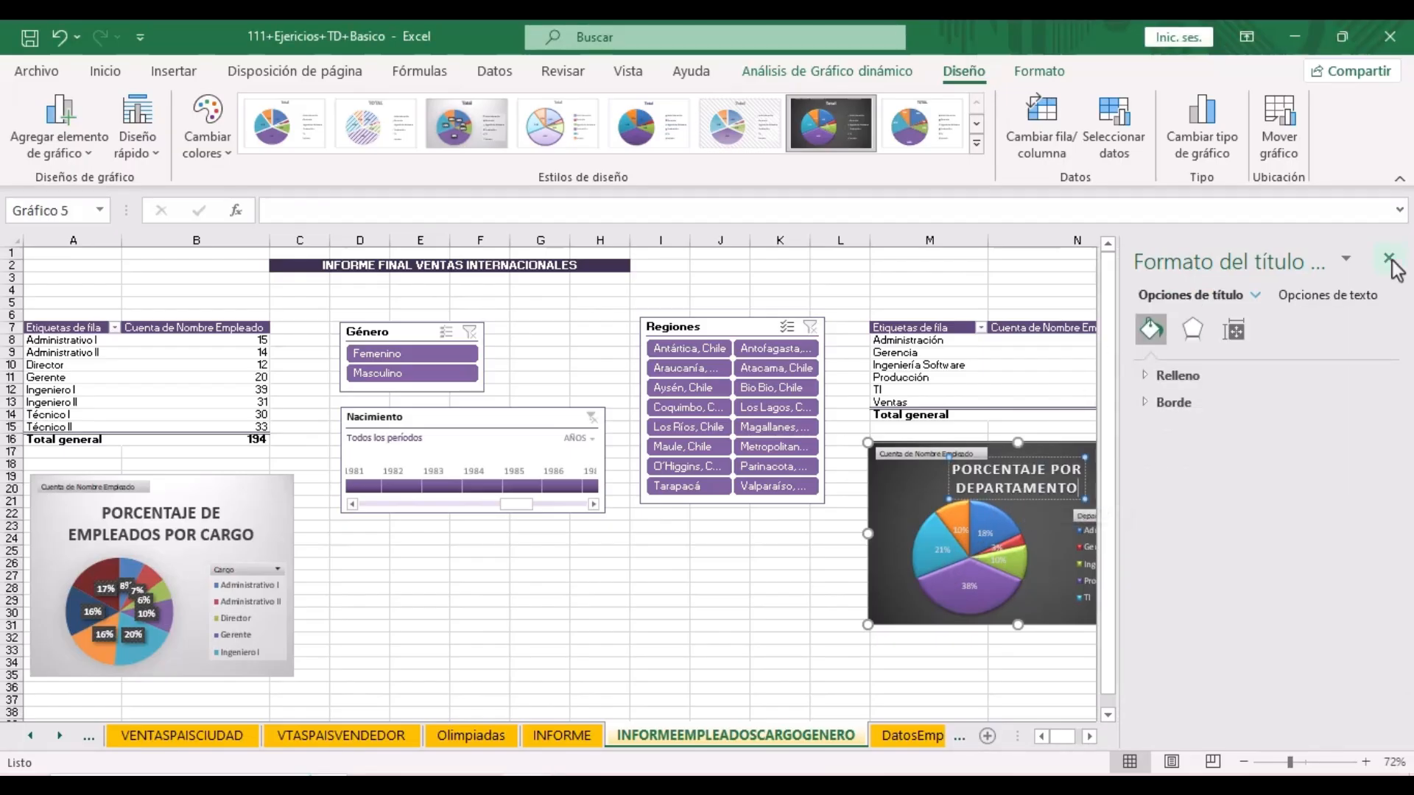
click(1389, 259)
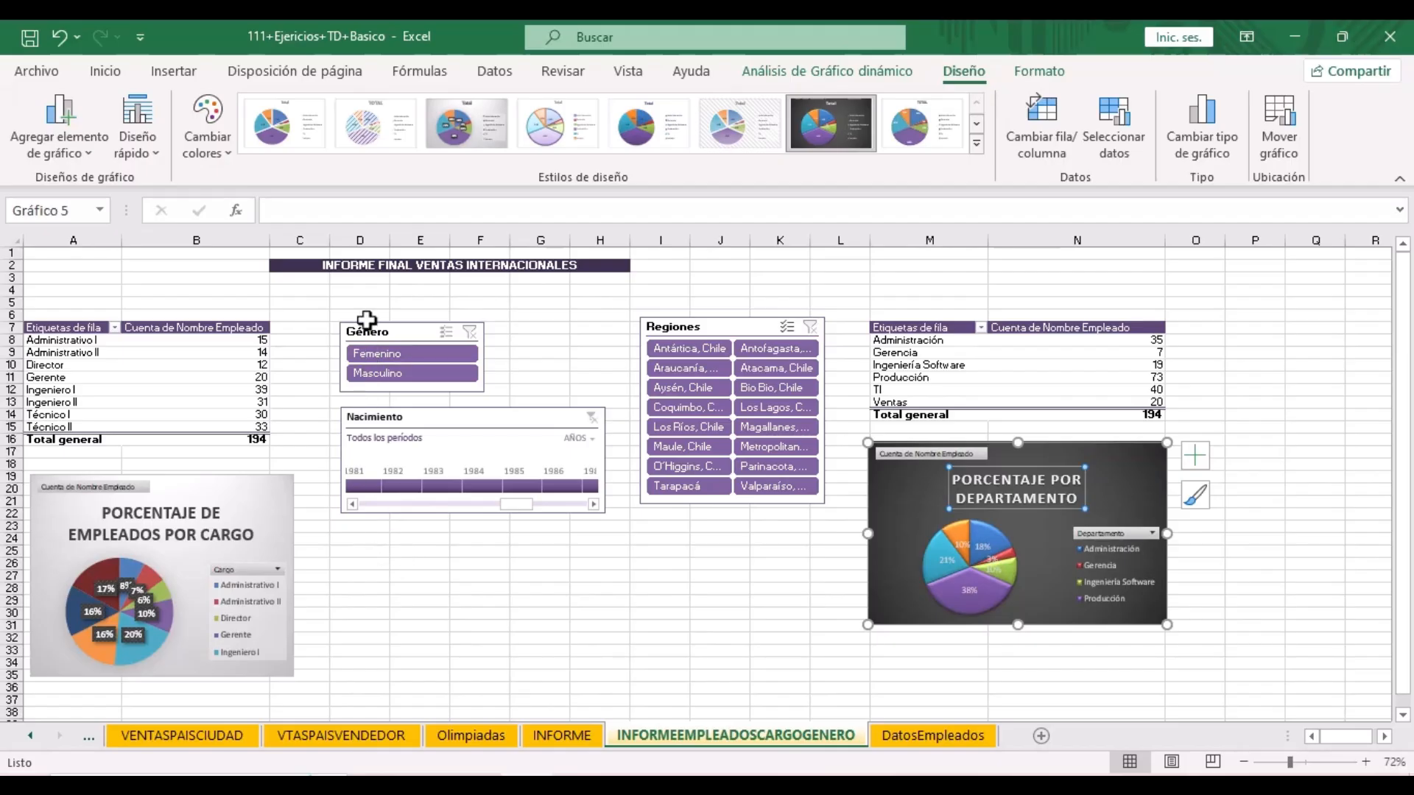
click(365, 352)
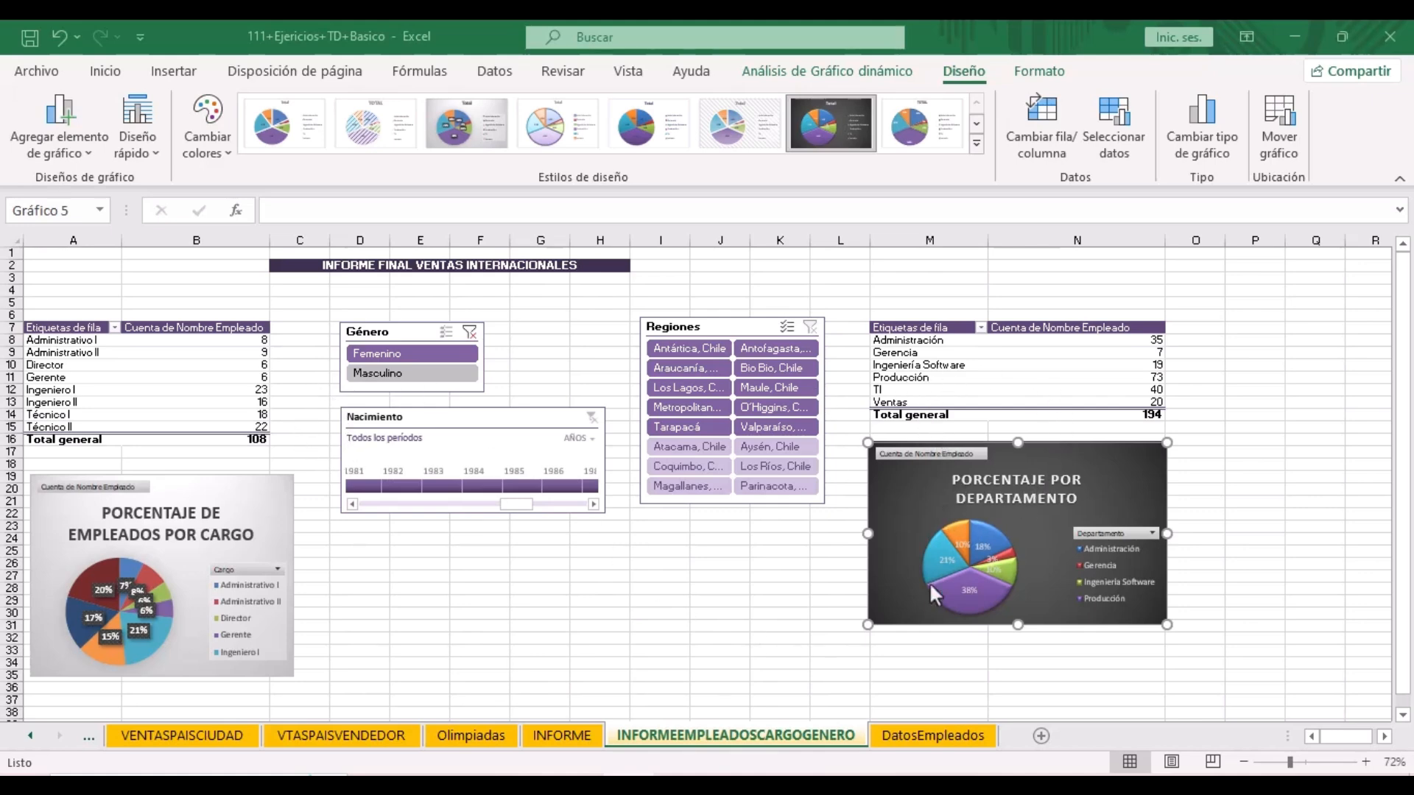
click(469, 333)
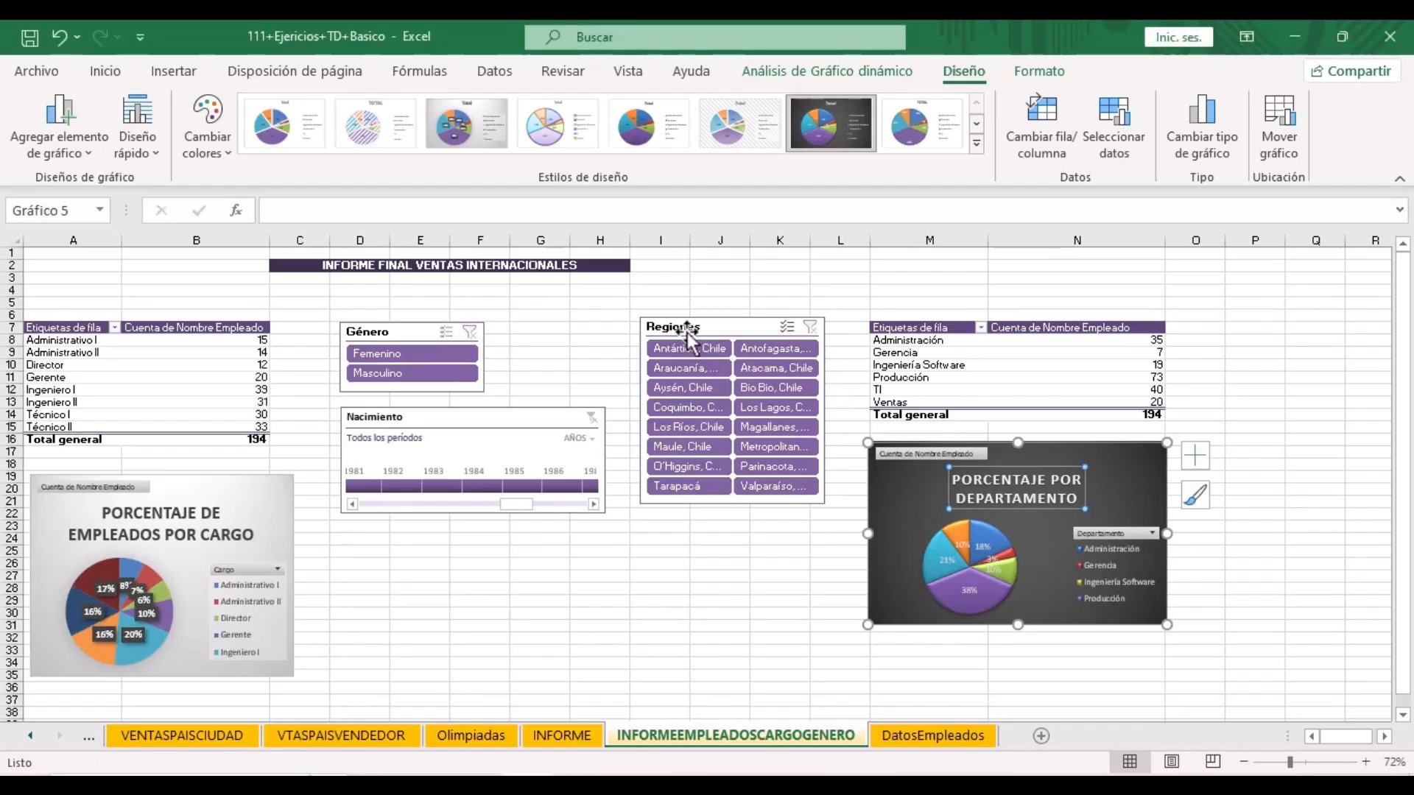
click(707, 410)
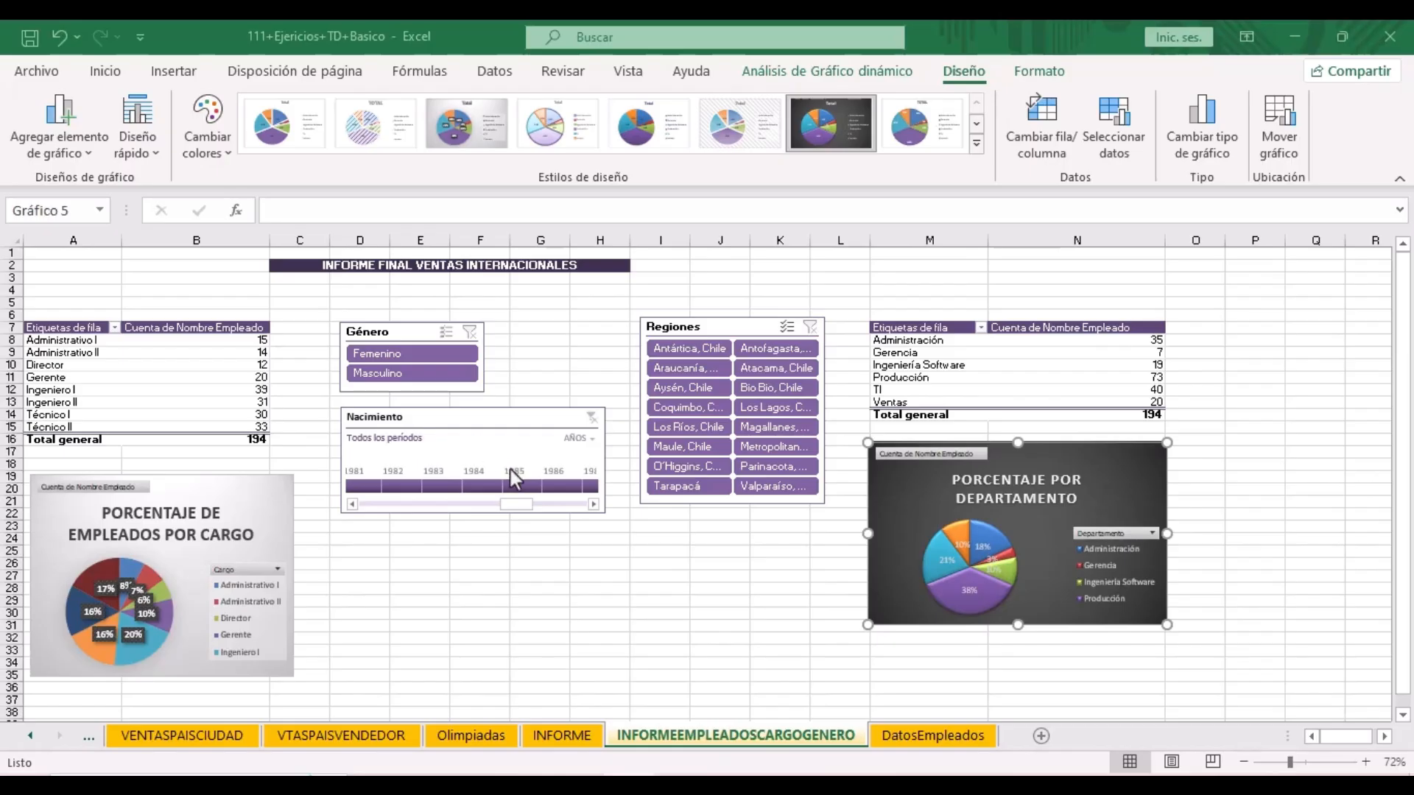
click(484, 486)
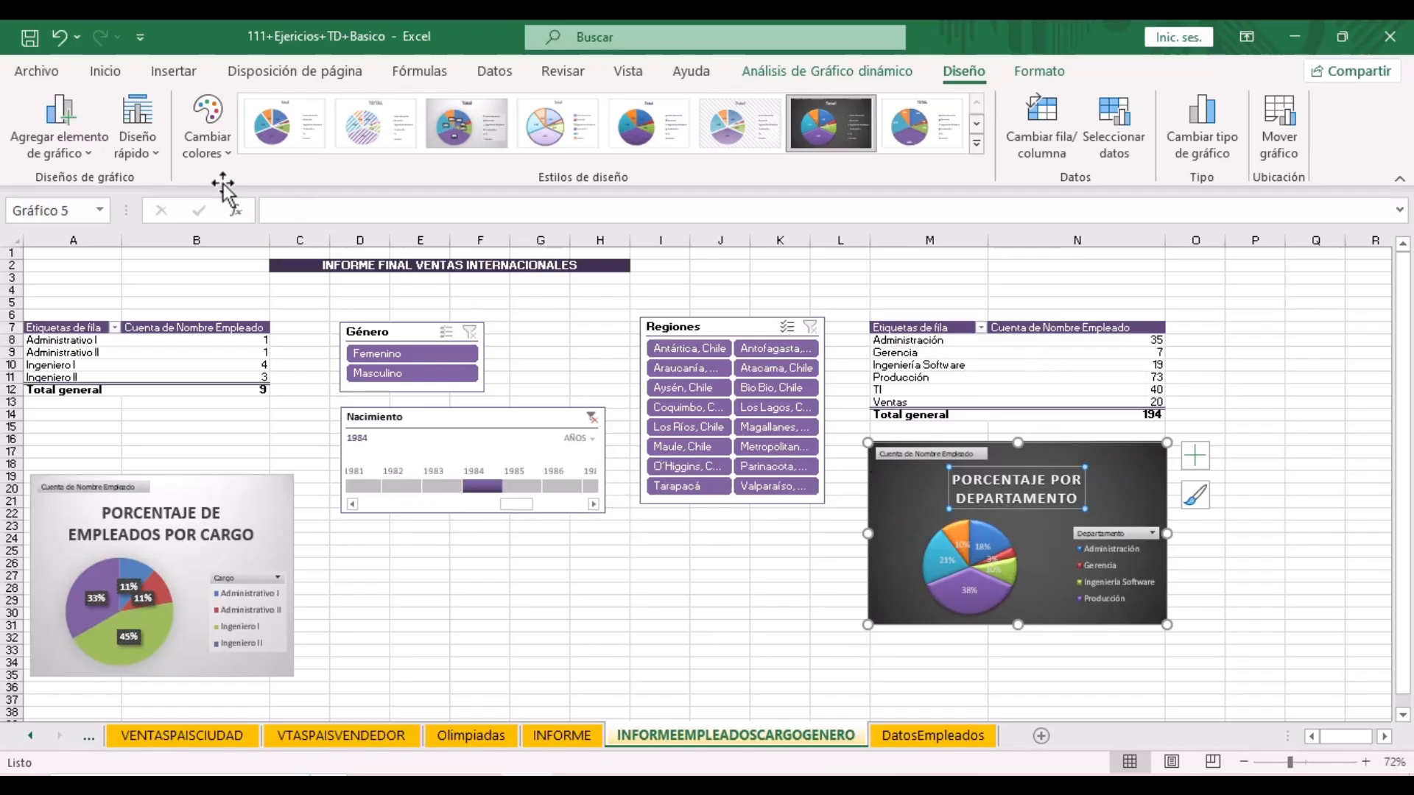
click(592, 417)
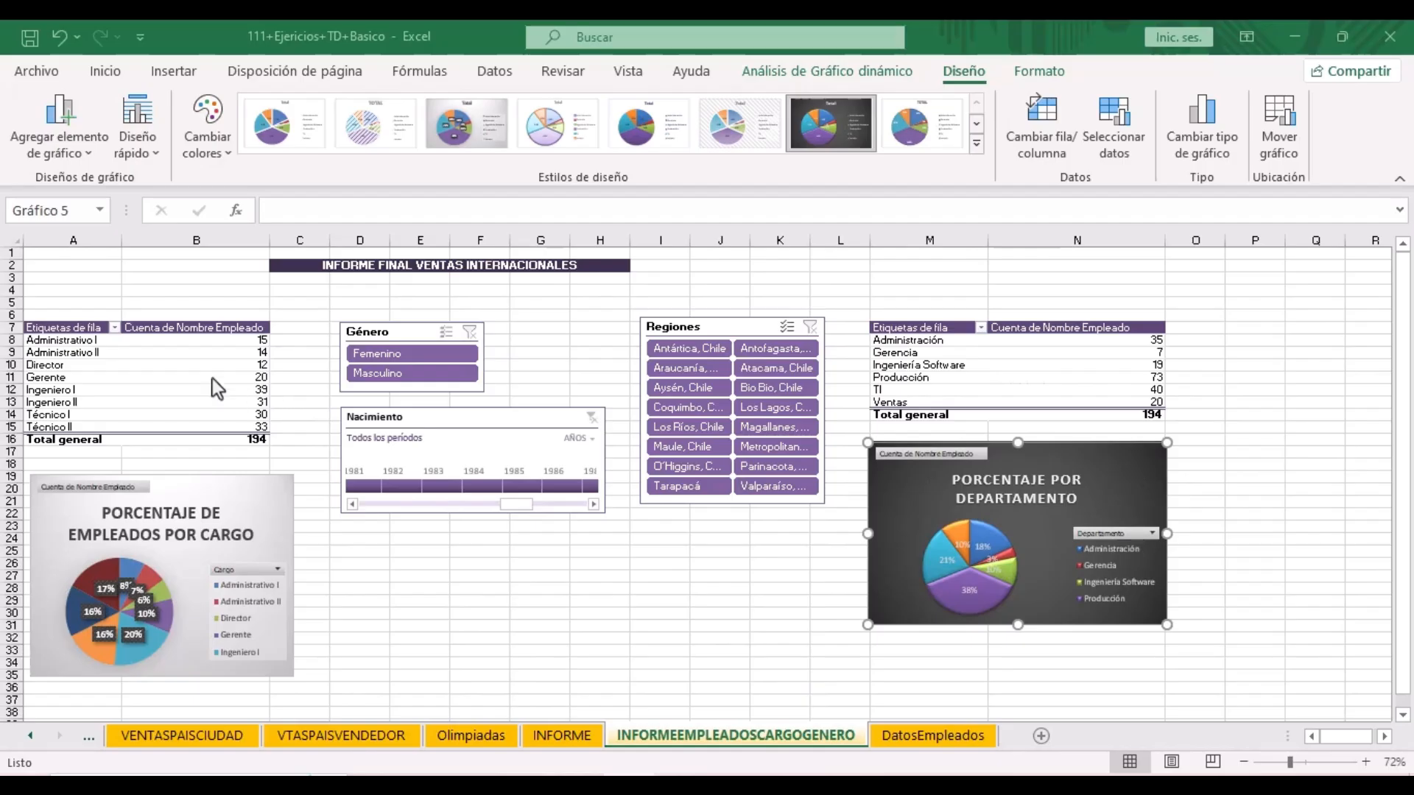
- Rename the job-title pivot table to TABLAPORCARGO in its pivot table options
right_click(195, 369)
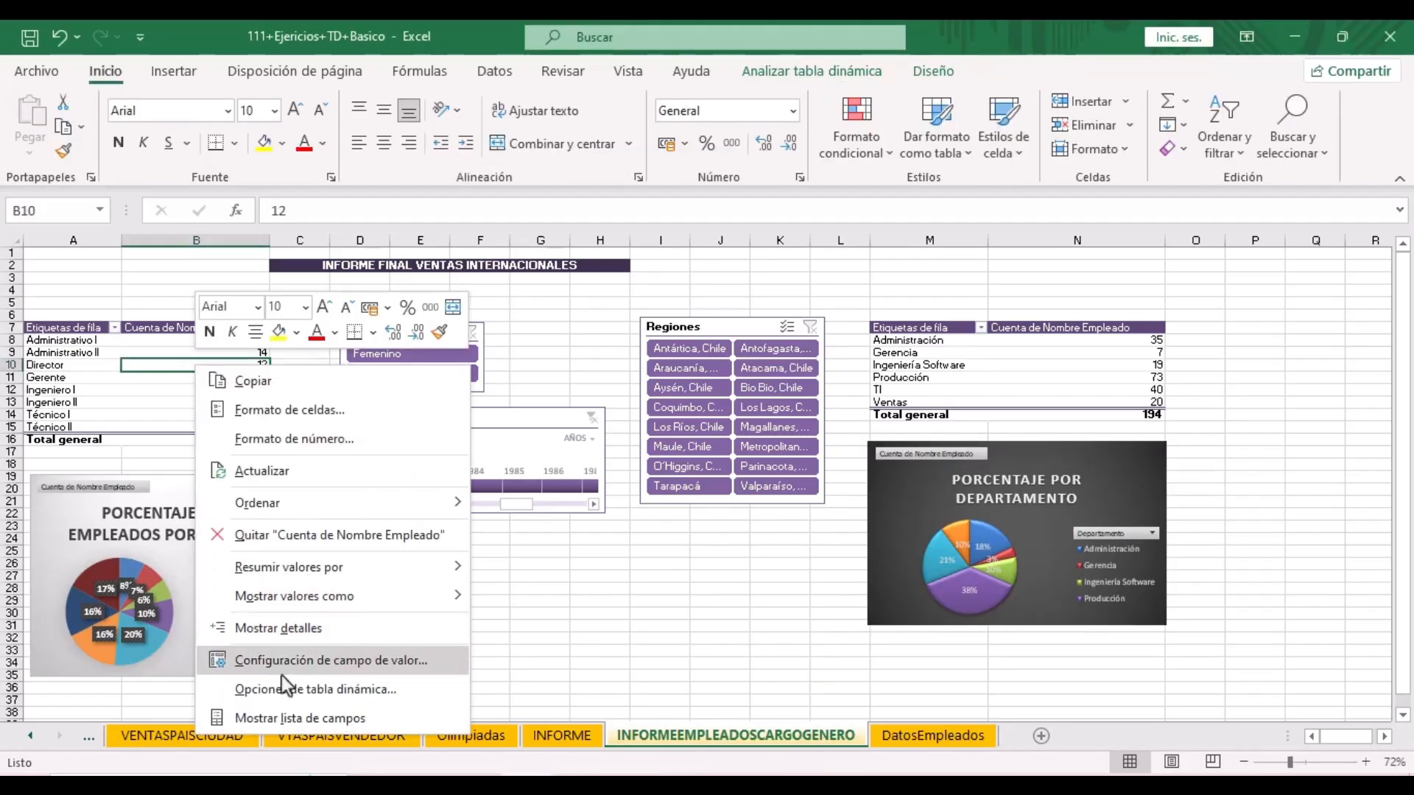
click(307, 689)
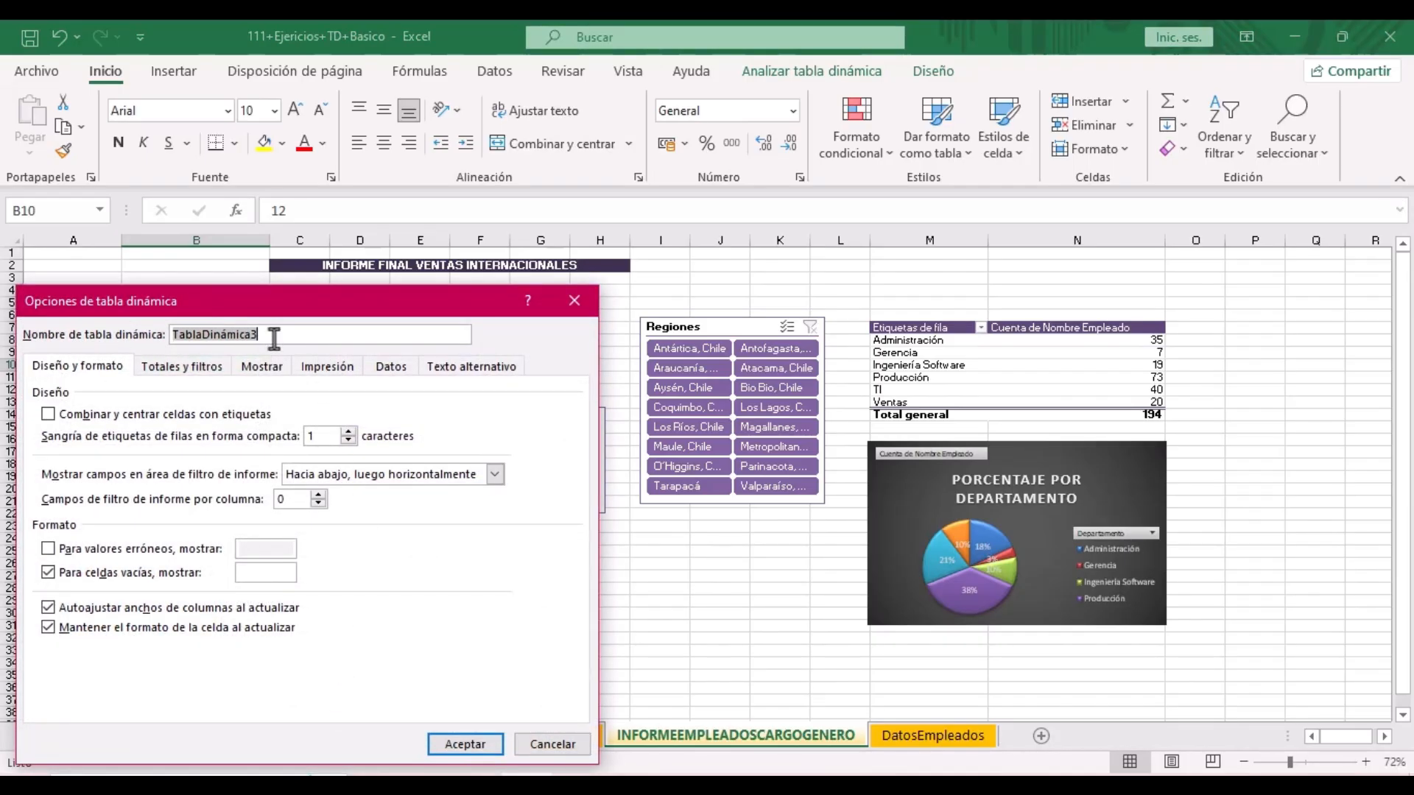
text(TABLAPORCARGO)
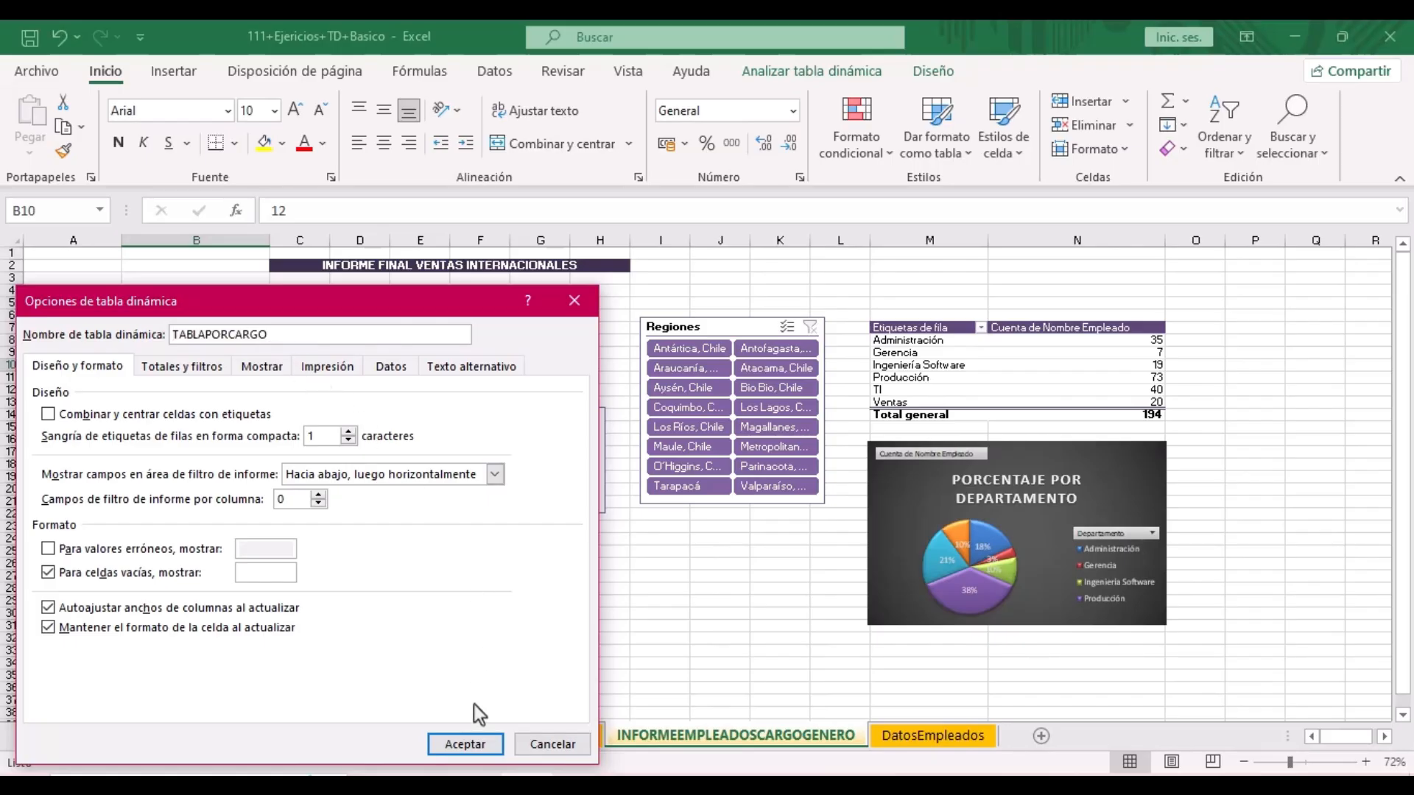
key(Return)
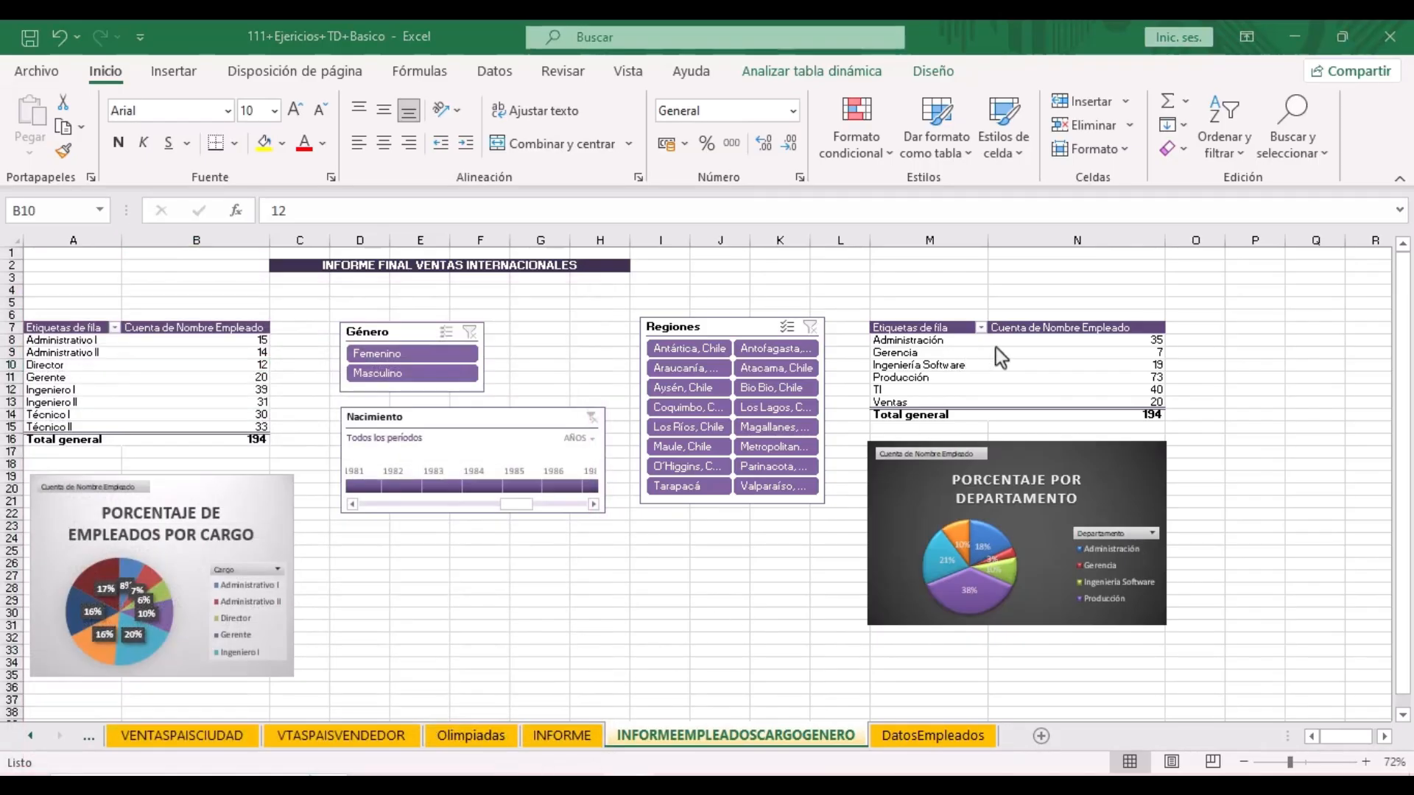
- Rename the department pivot table to TABLAPORDEPARTAMENTO
click(1023, 362)
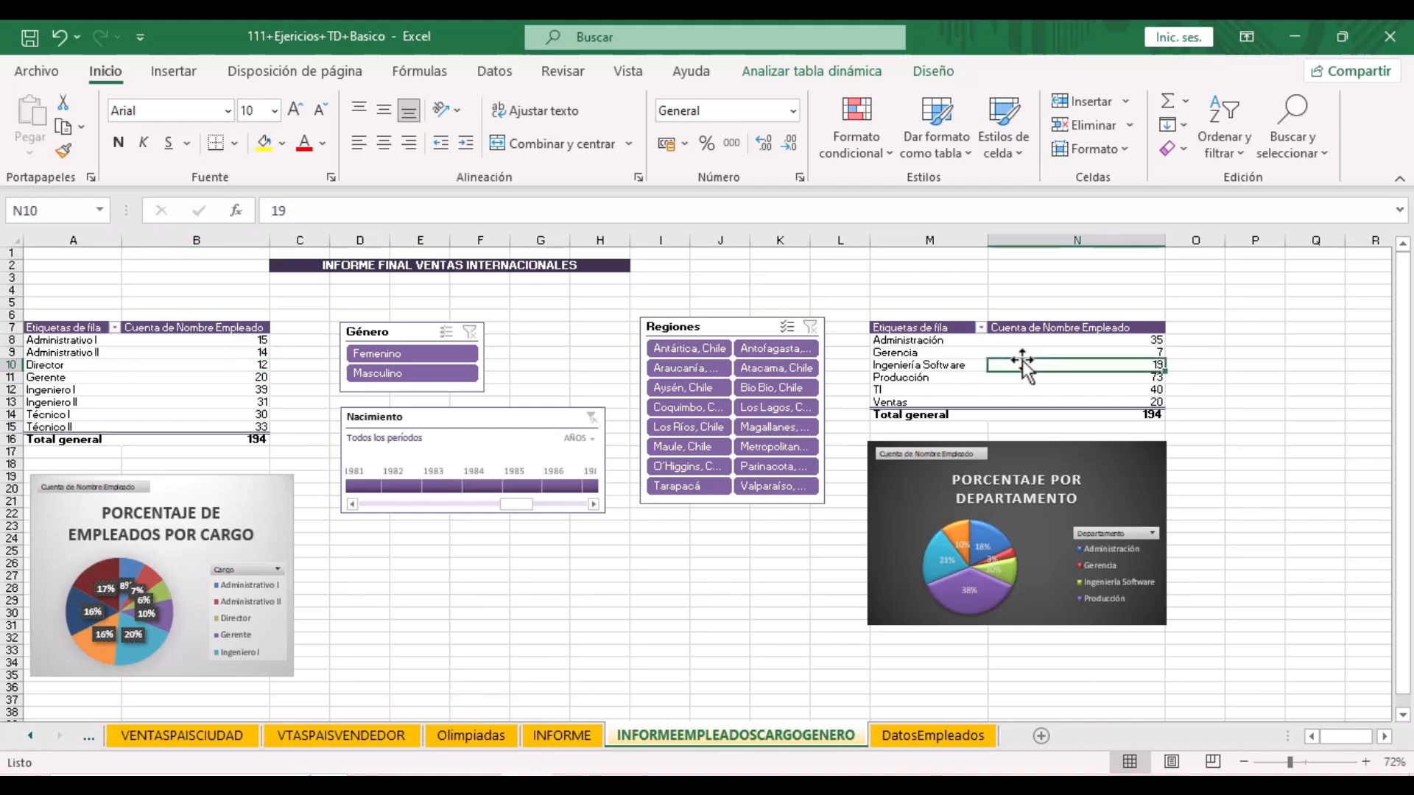
right_click(1024, 370)
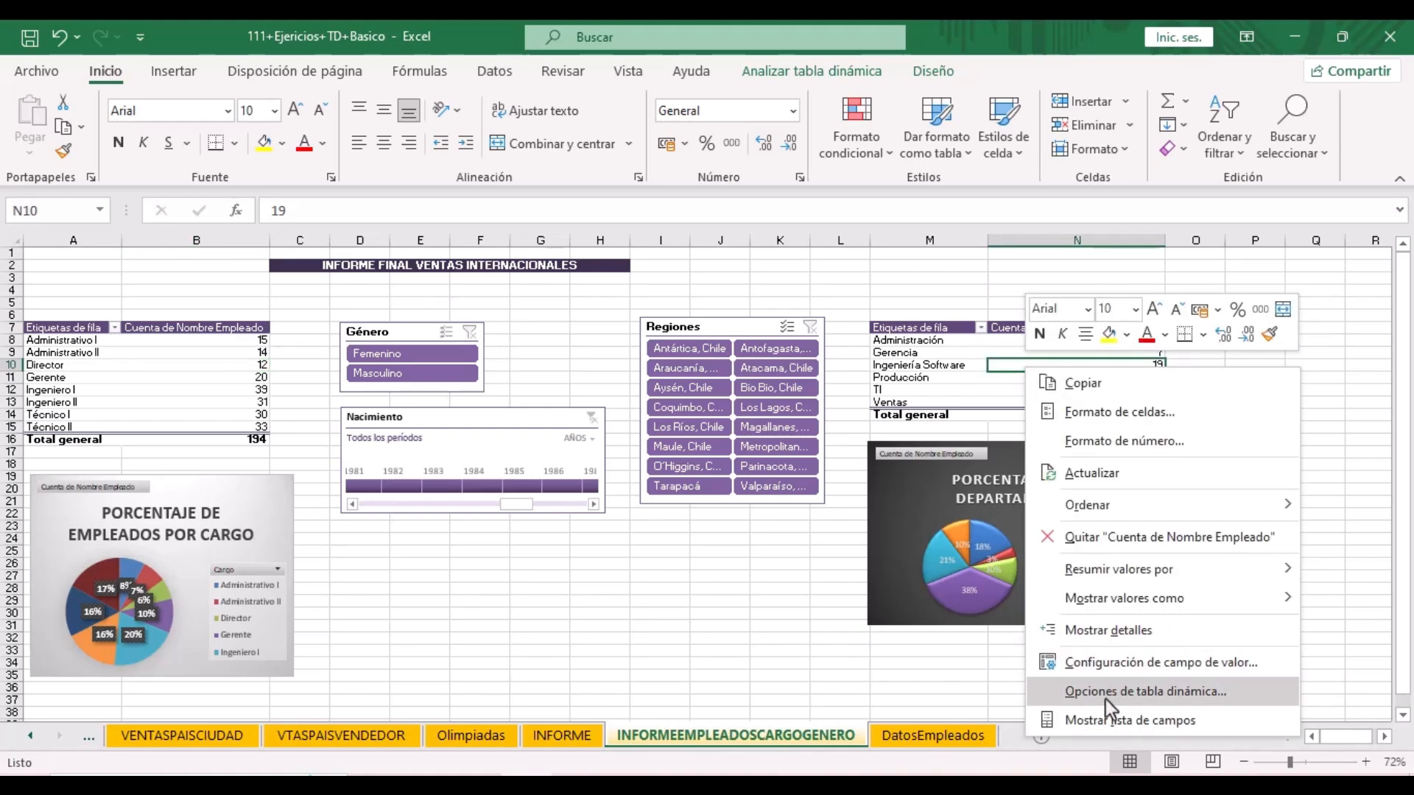
click(1106, 692)
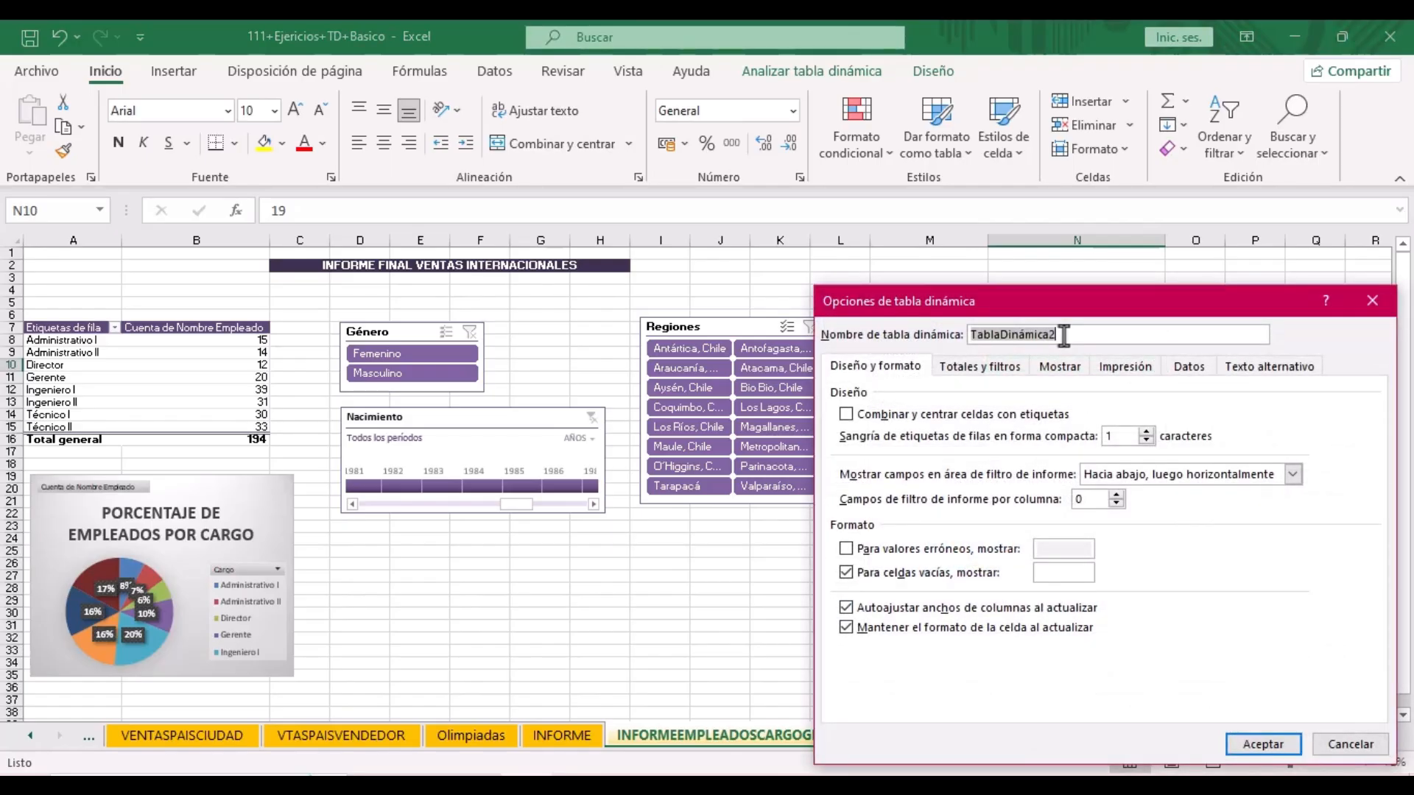
text(TABLAPORDEPARTAMENTO)
click(1263, 744)
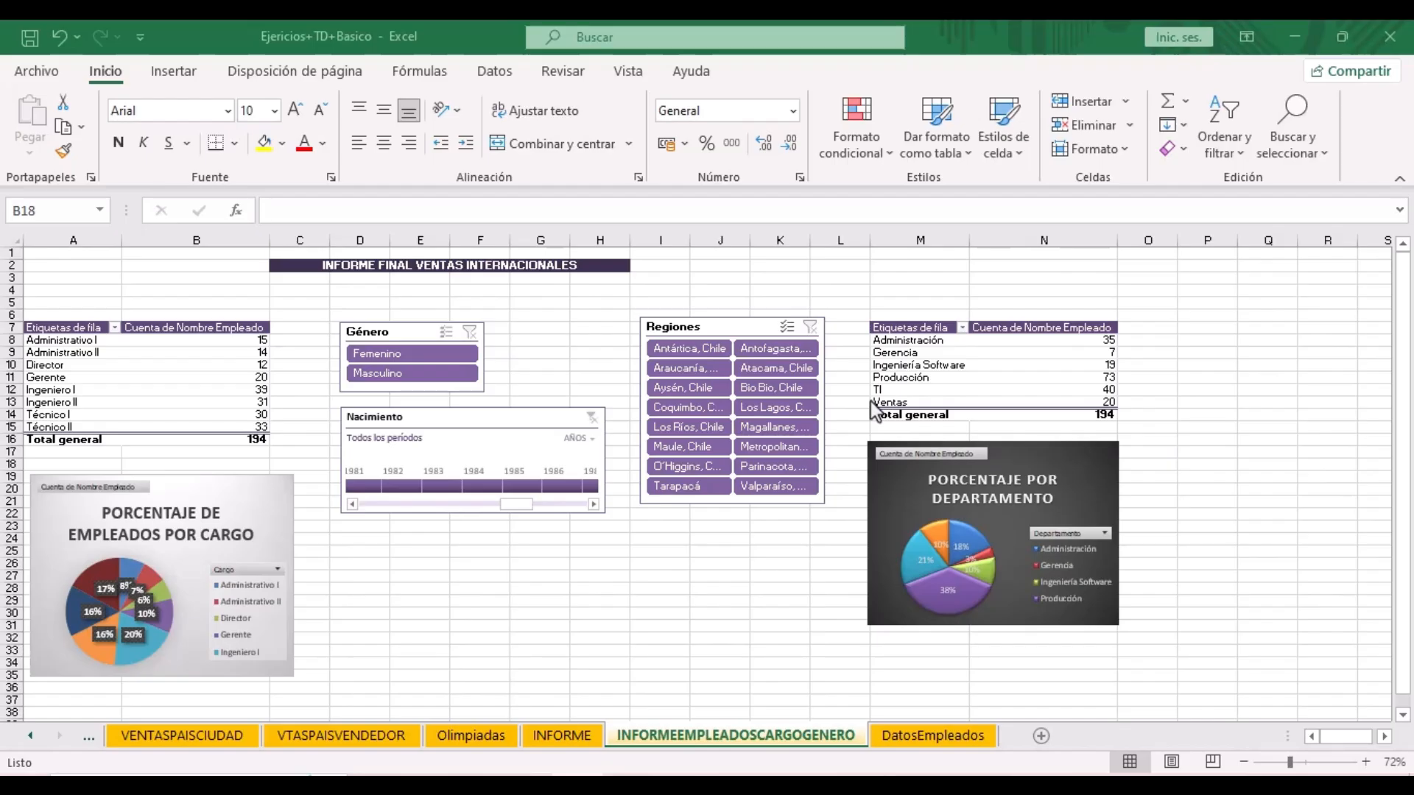
- Connect the Nacimiento timeline to TABLAPORDEPARTAMENTO as well
click(515, 421)
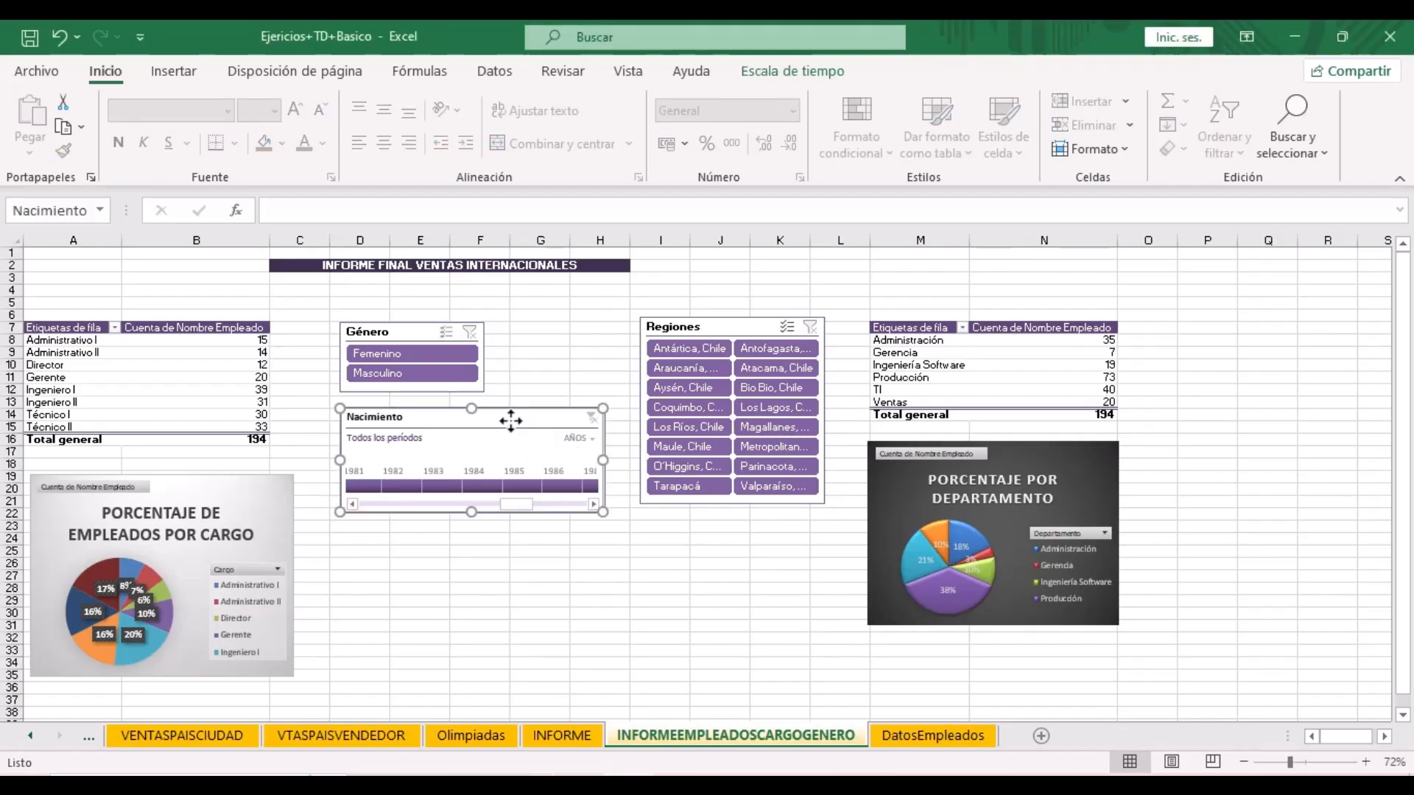
right_click(510, 421)
right_click(541, 421)
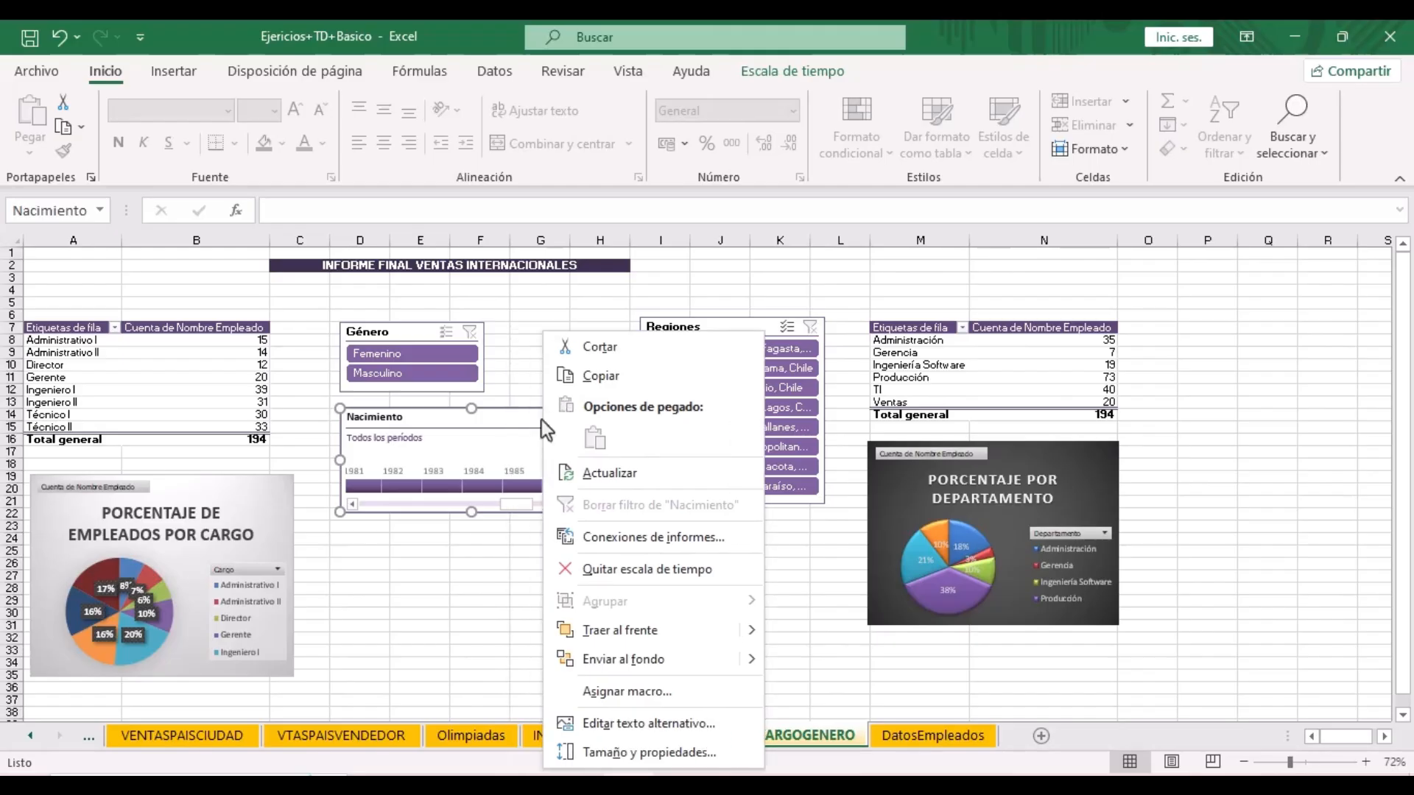
click(610, 542)
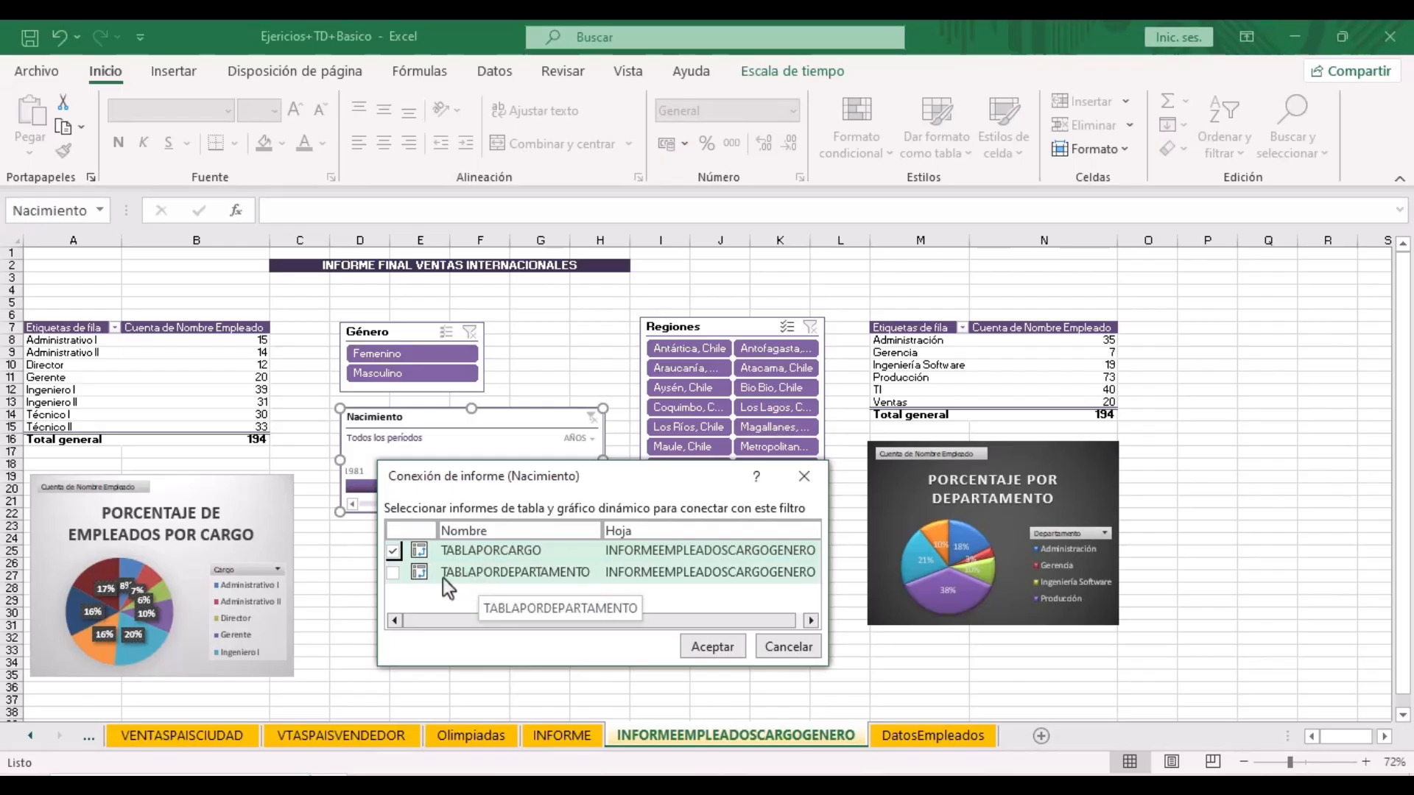
click(393, 573)
click(732, 641)
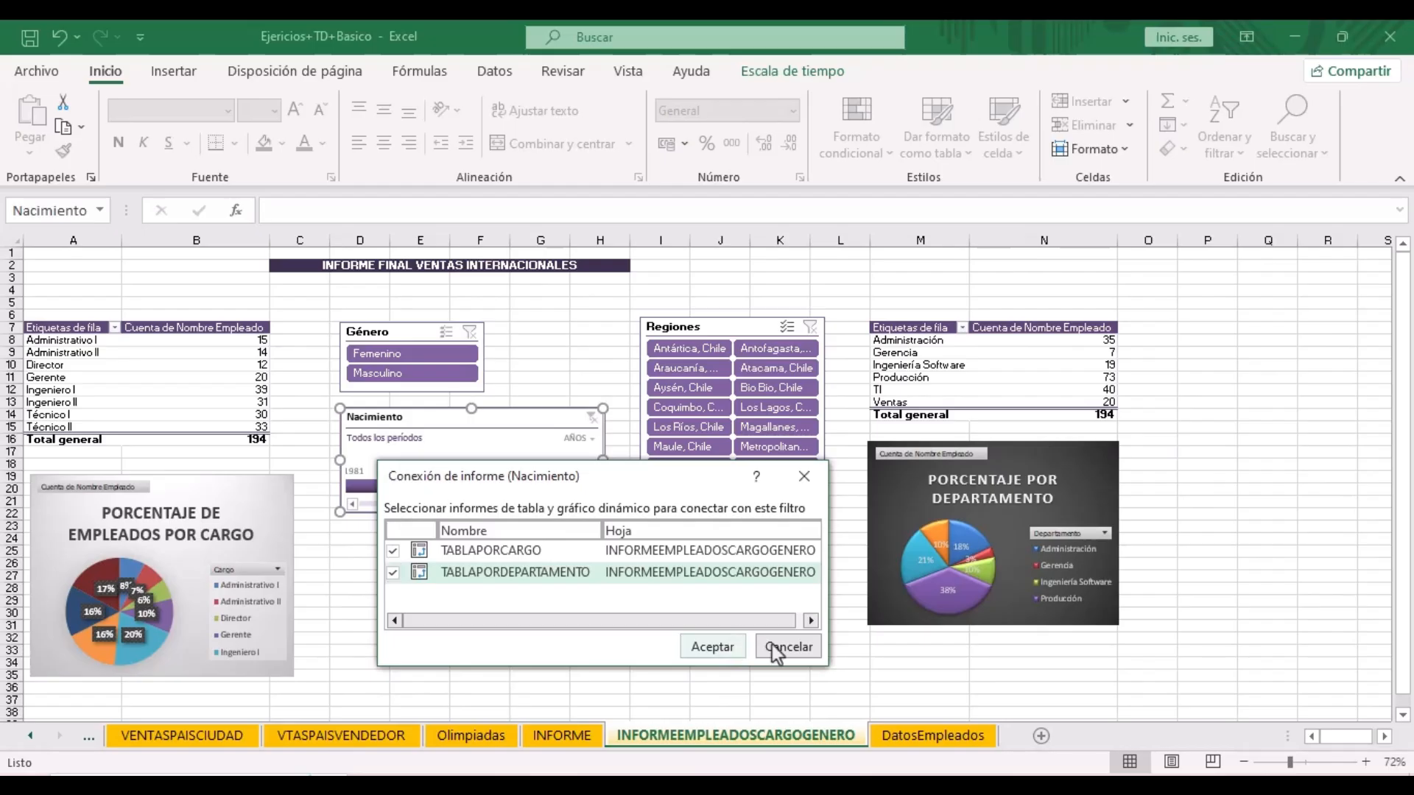
- Connect the Género slicer to TABLAPORDEPARTAMENTO as well
click(405, 335)
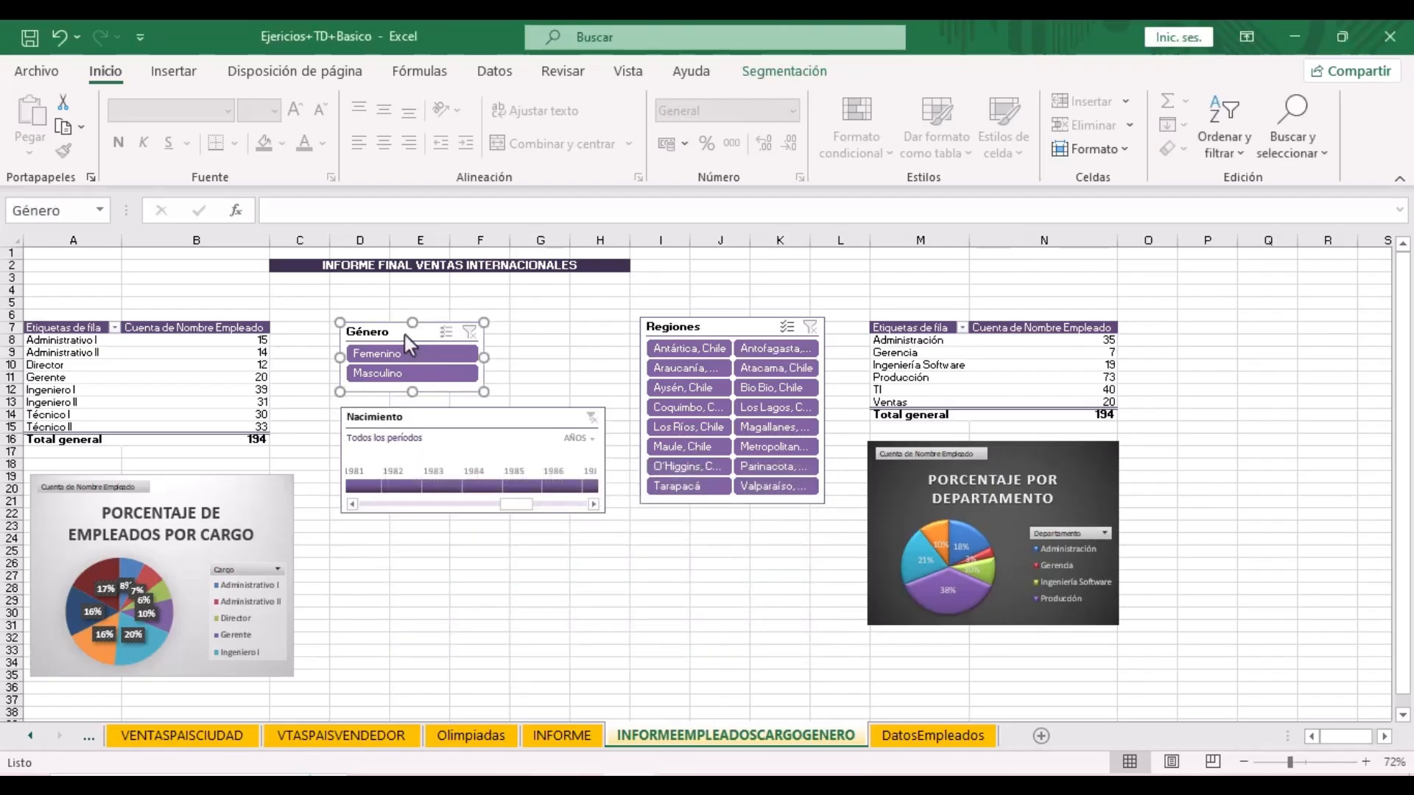
right_click(405, 334)
click(395, 335)
right_click(396, 342)
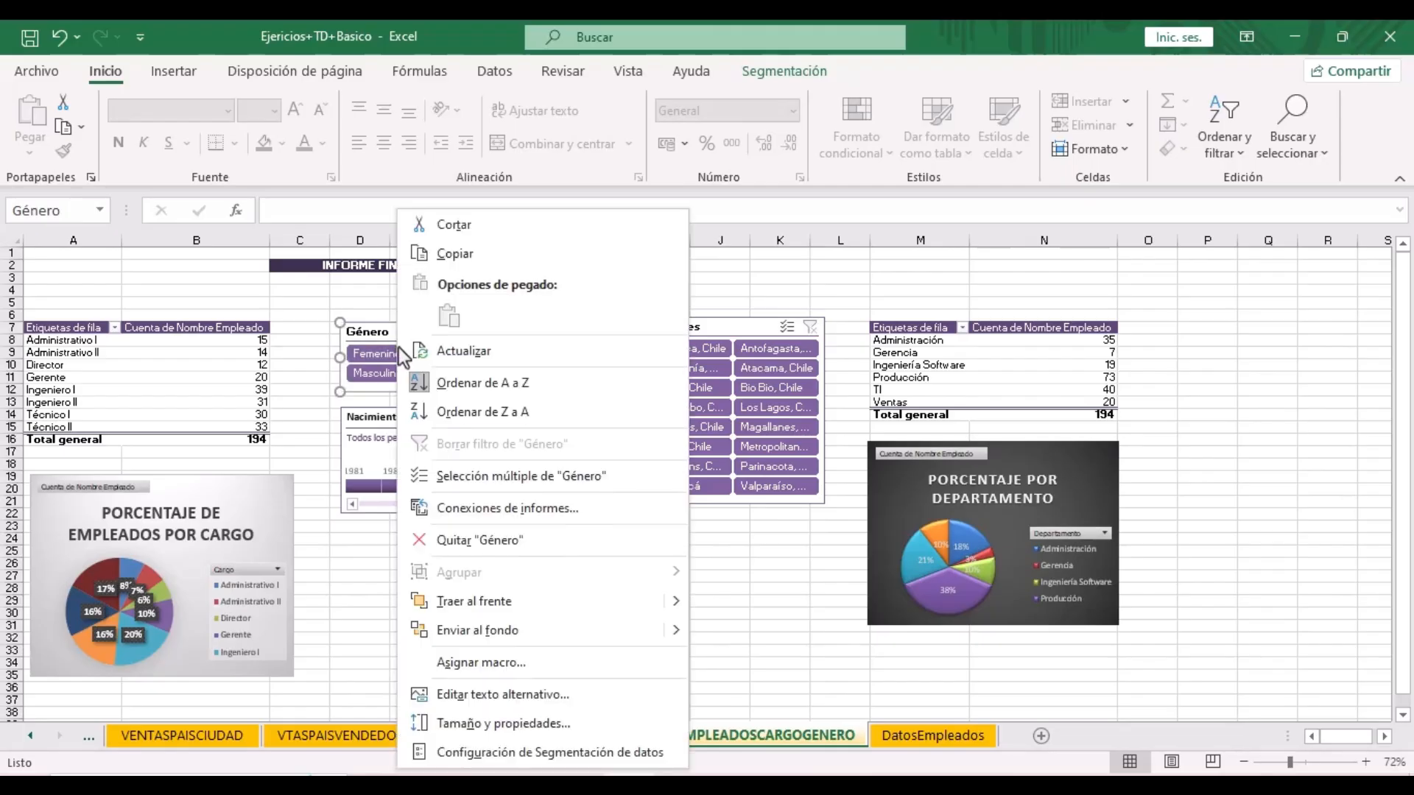
click(469, 515)
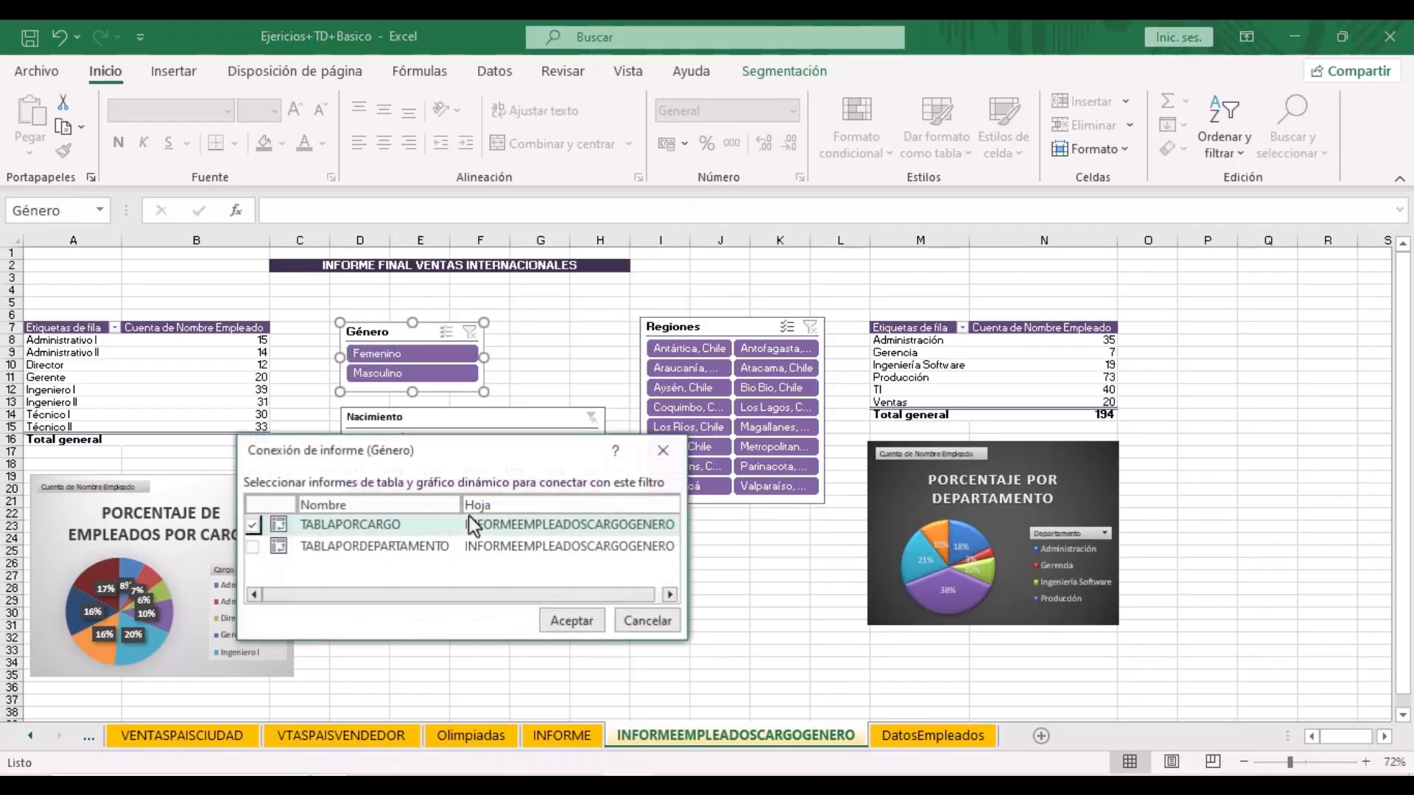
click(251, 548)
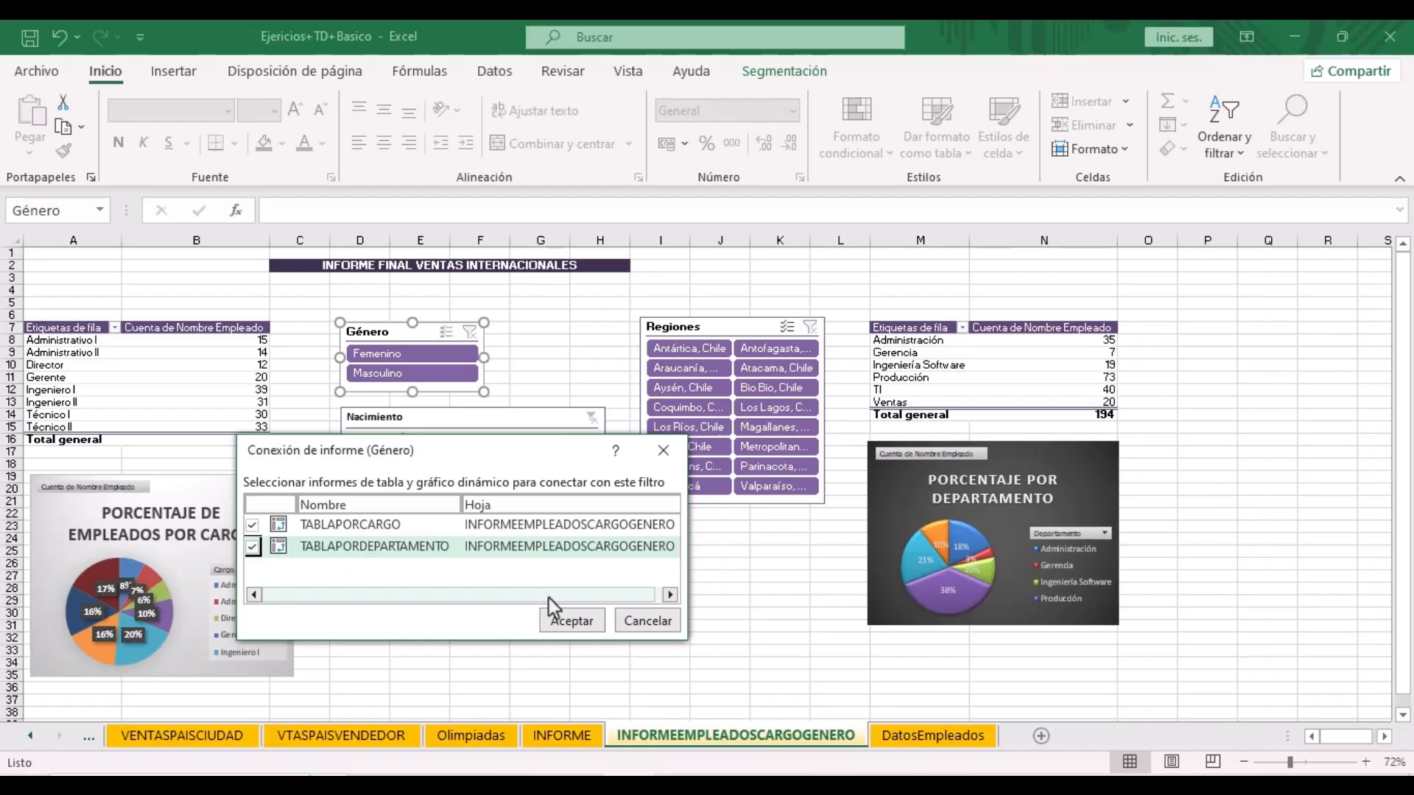
click(576, 619)
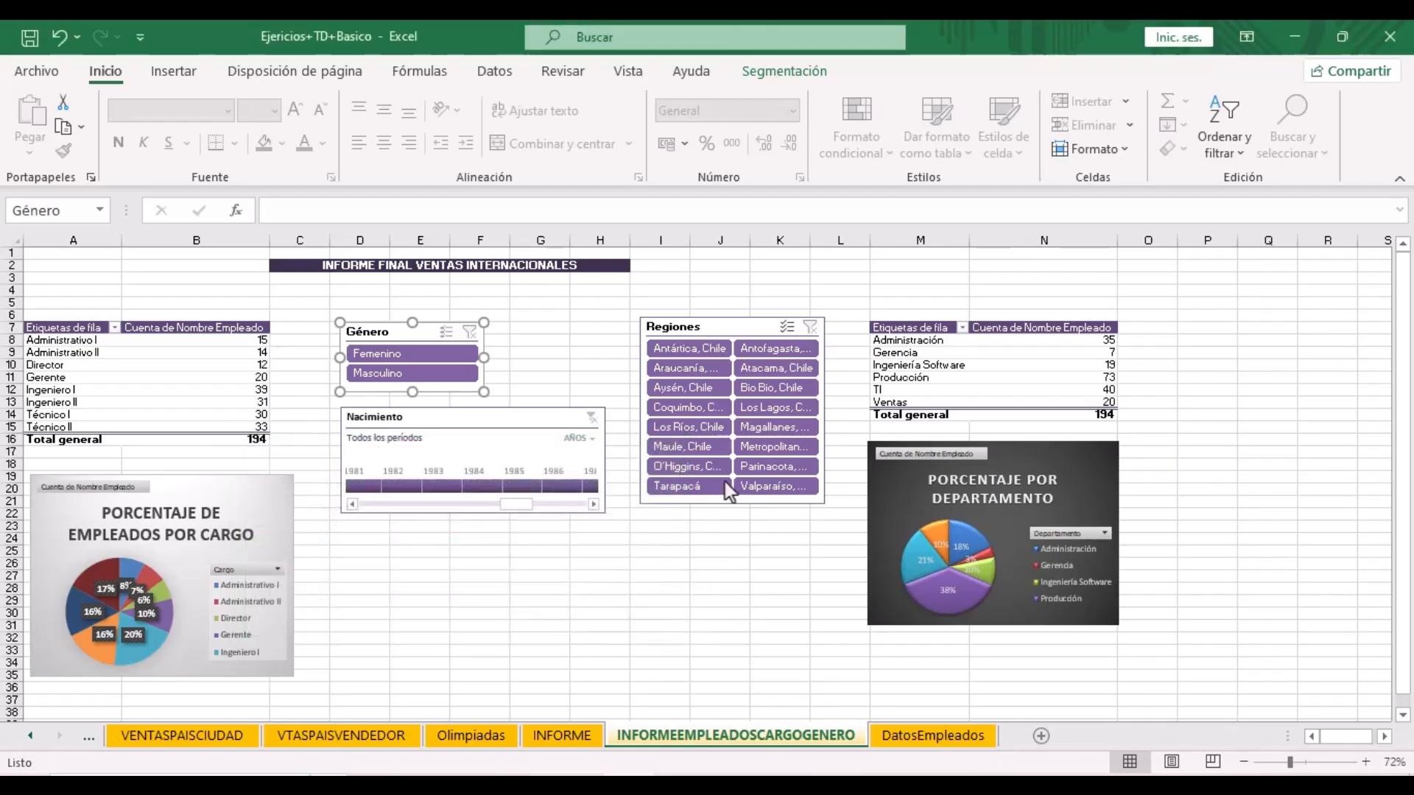
- Connect the Regiones slicer to TABLAPORDEPARTAMENTO as well
click(708, 325)
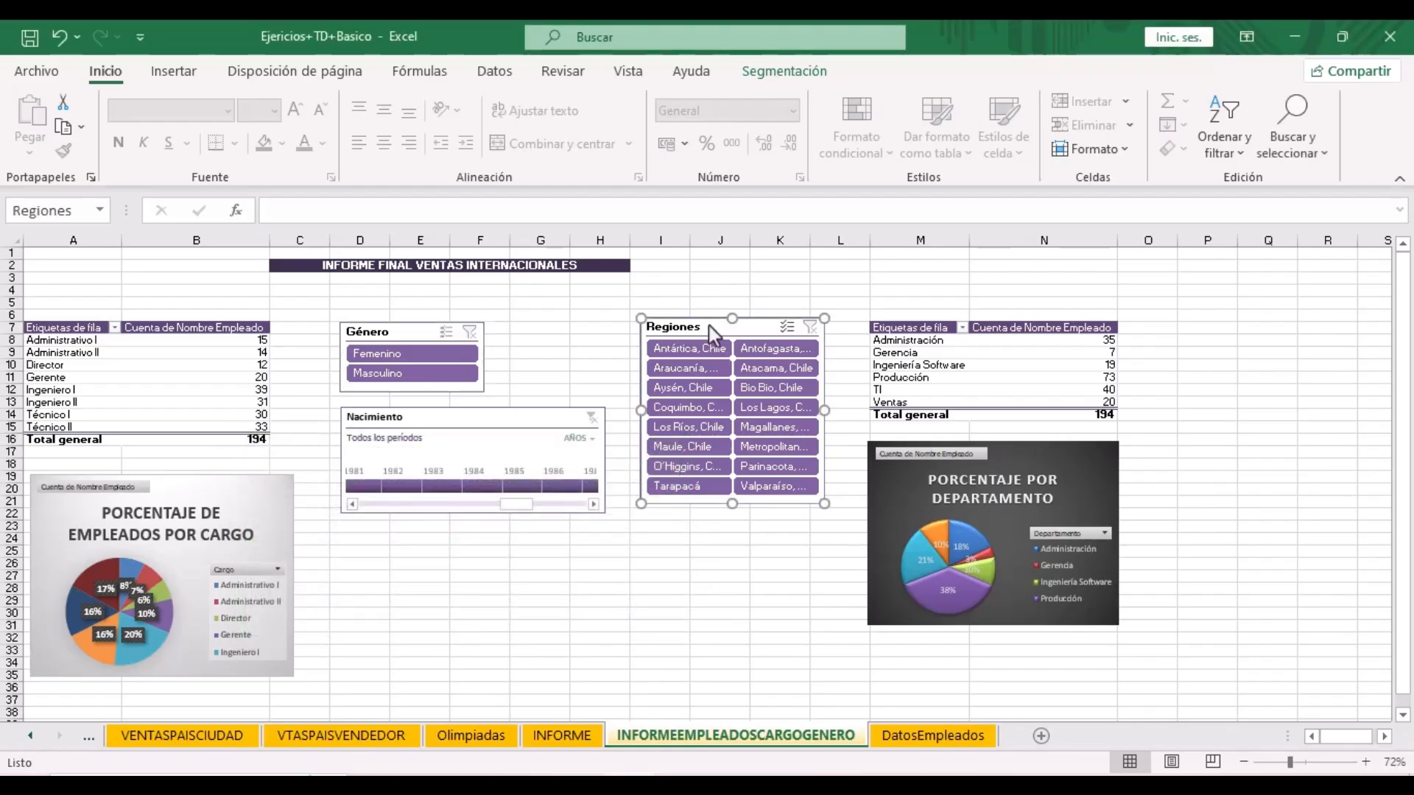
right_click(708, 326)
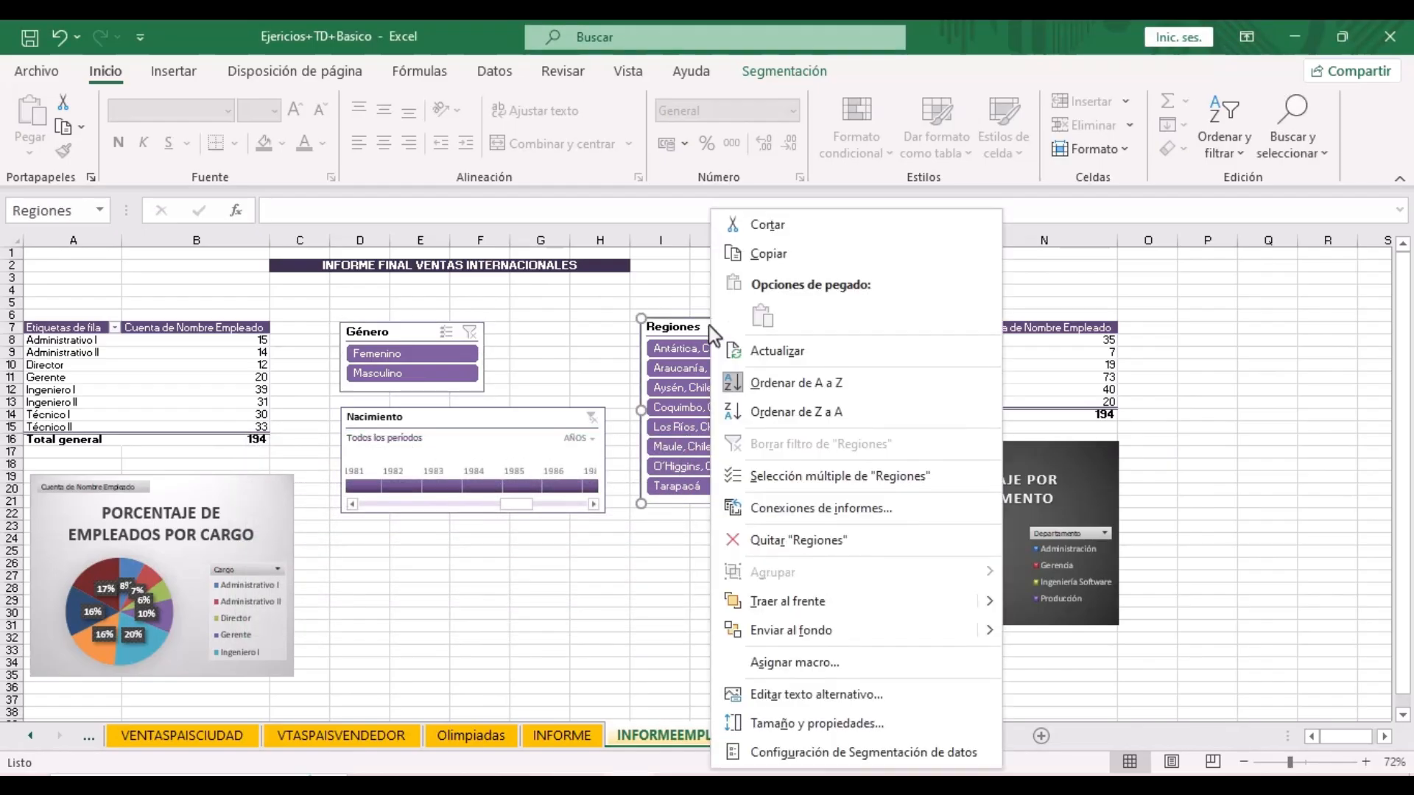
click(780, 506)
click(565, 537)
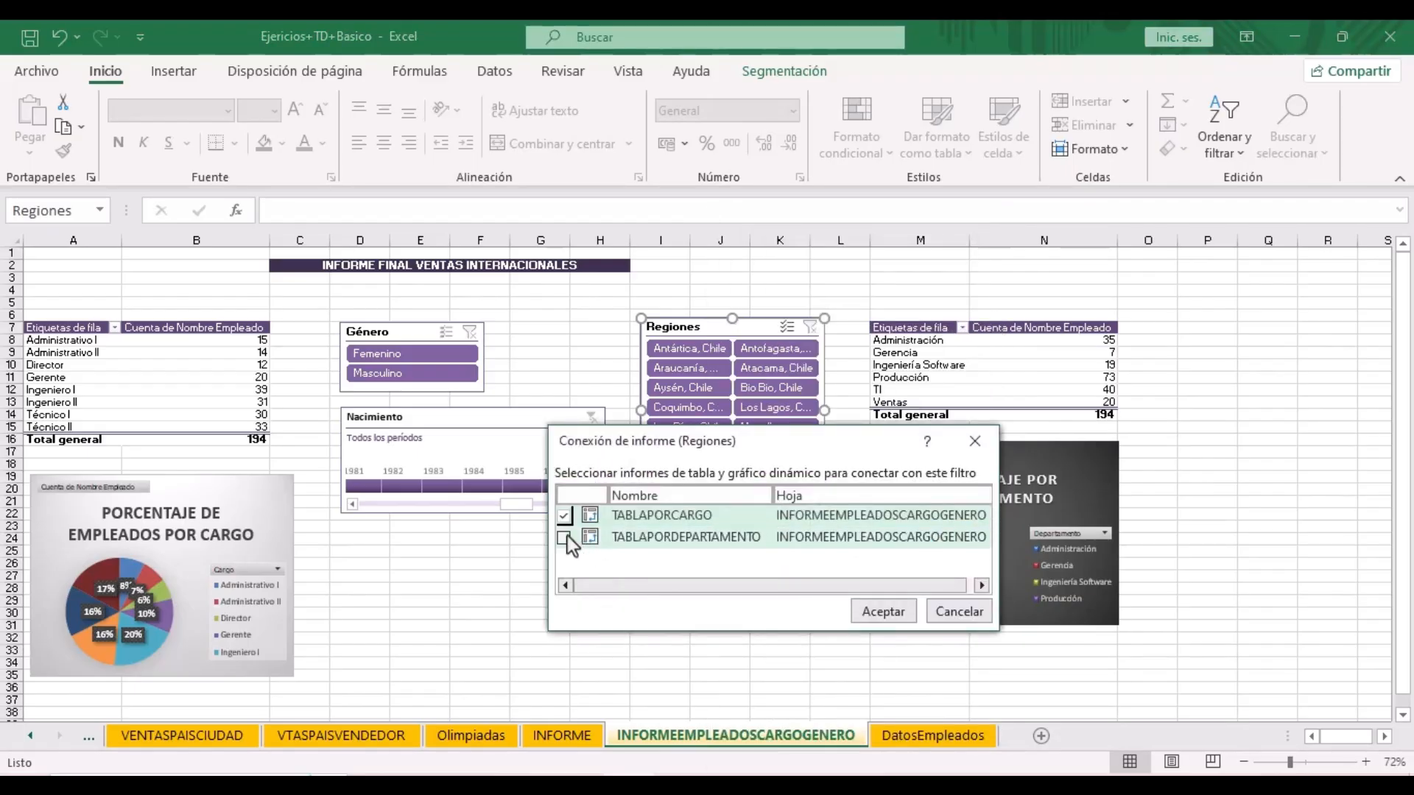
click(565, 537)
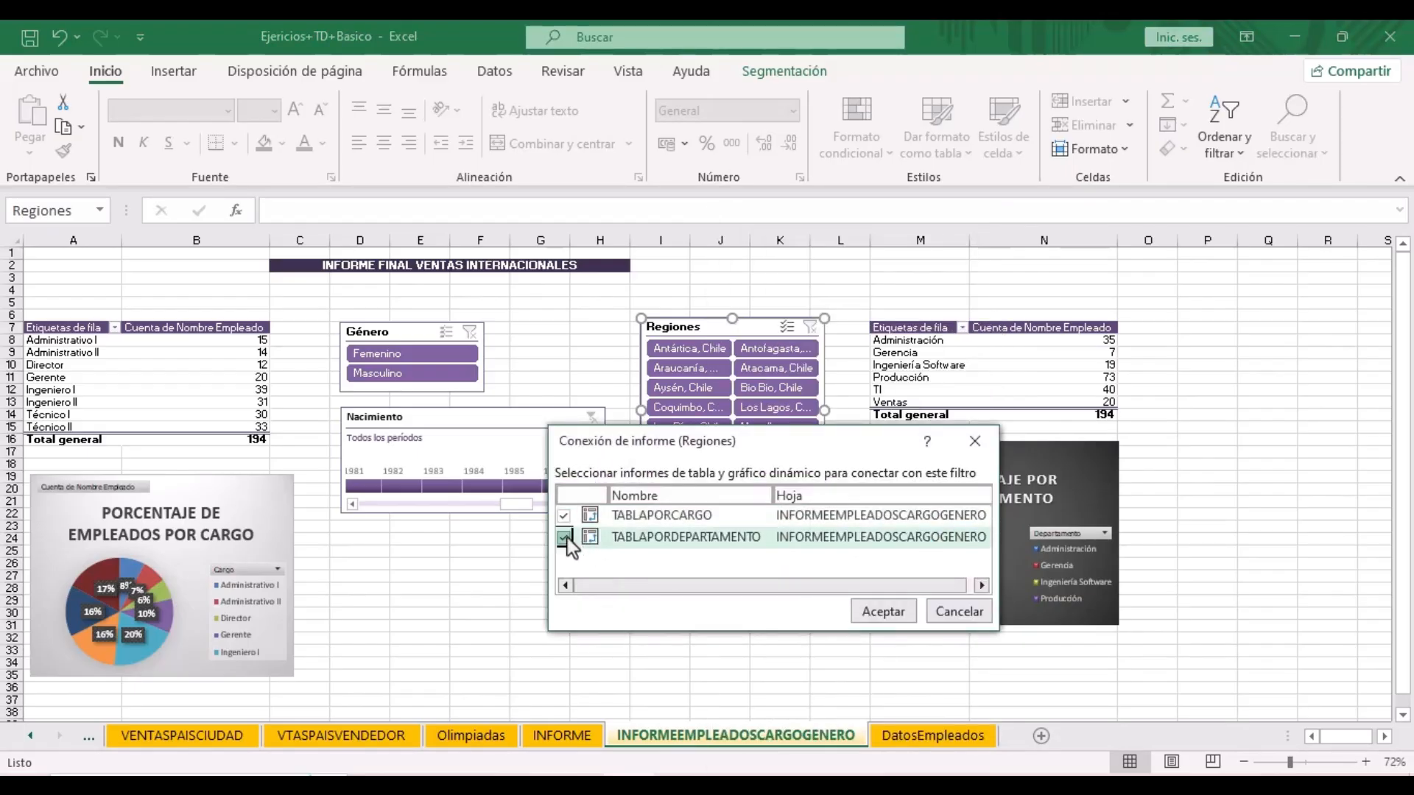
click(901, 613)
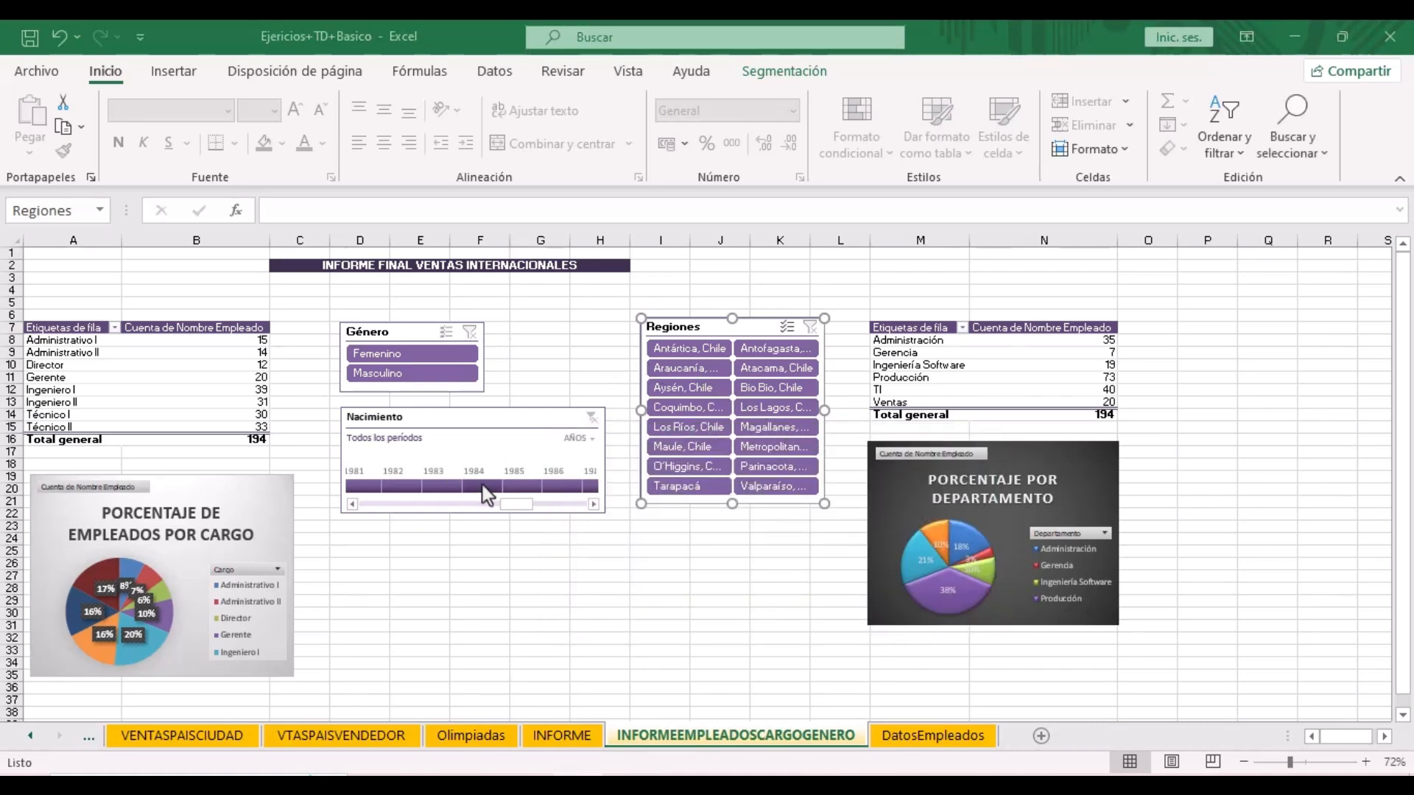
- Try a 1983 birth-year, male gender and Tarapacá region filter, clearing each afterwards
click(450, 486)
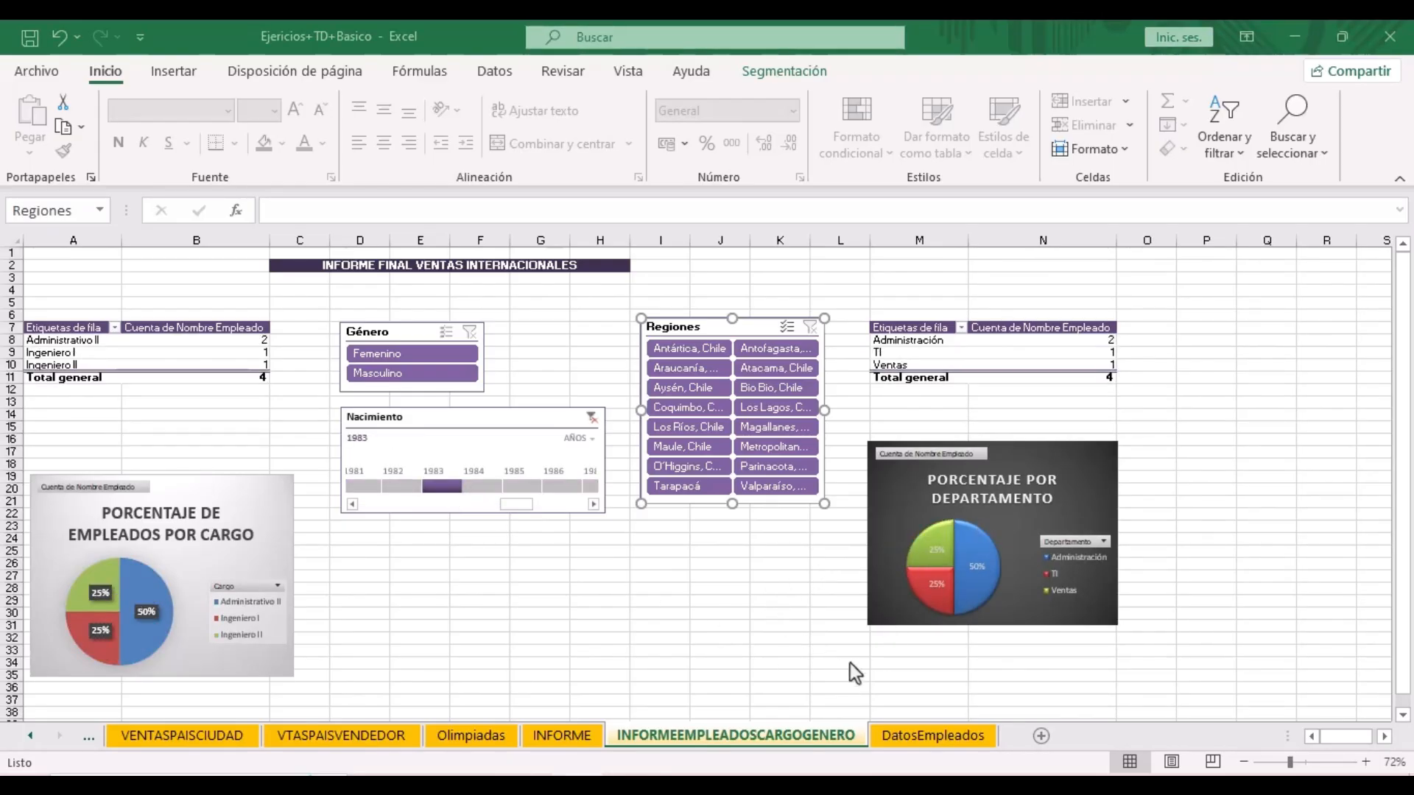
click(594, 416)
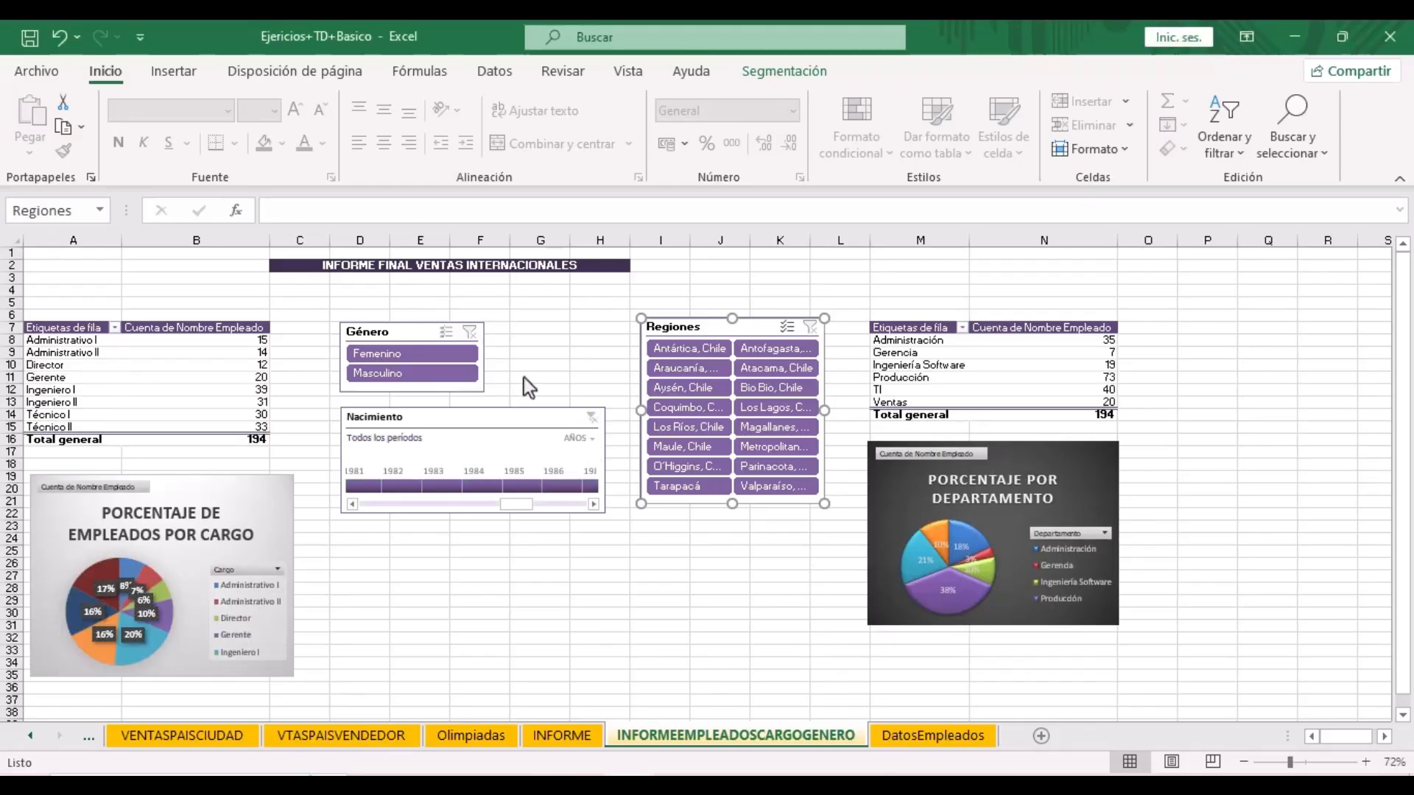
click(400, 376)
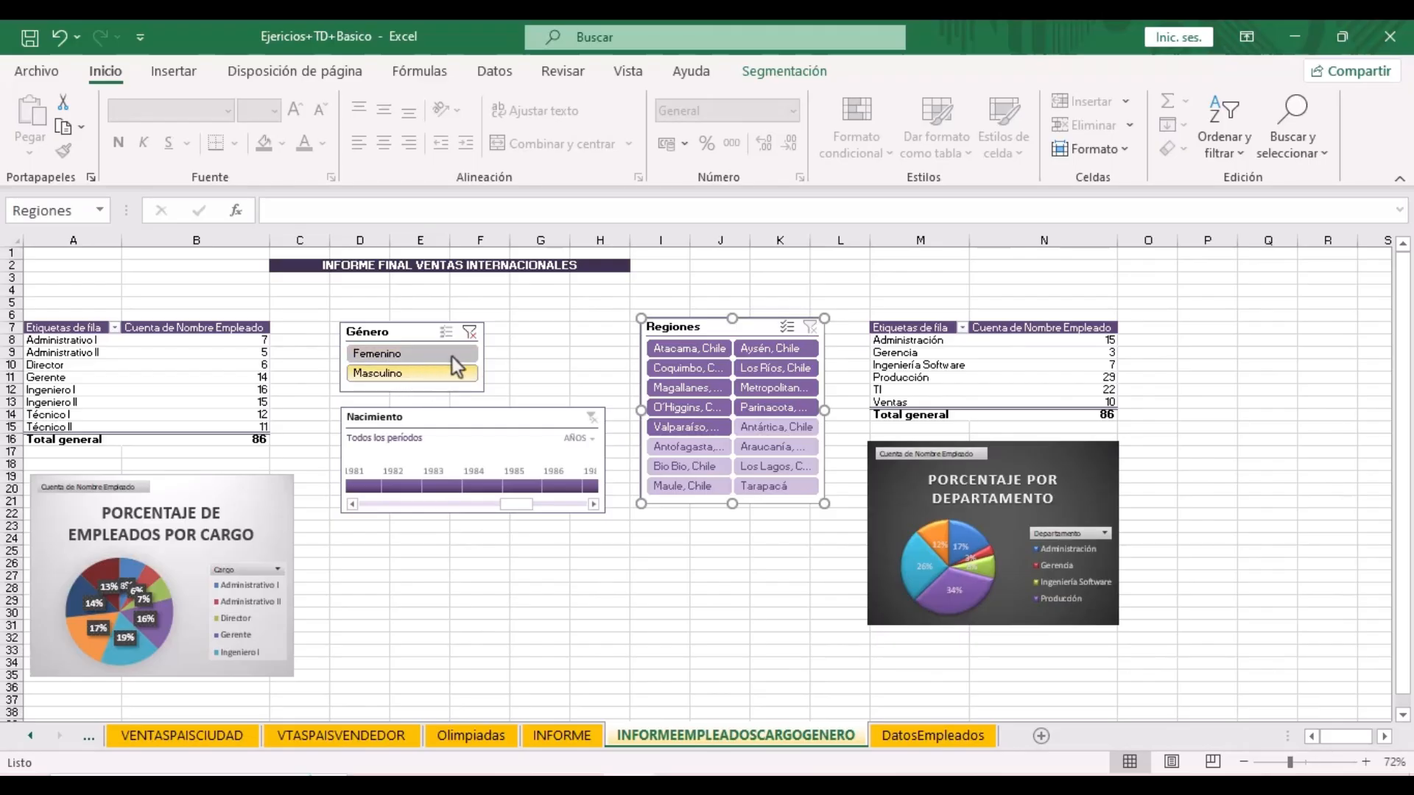
click(468, 333)
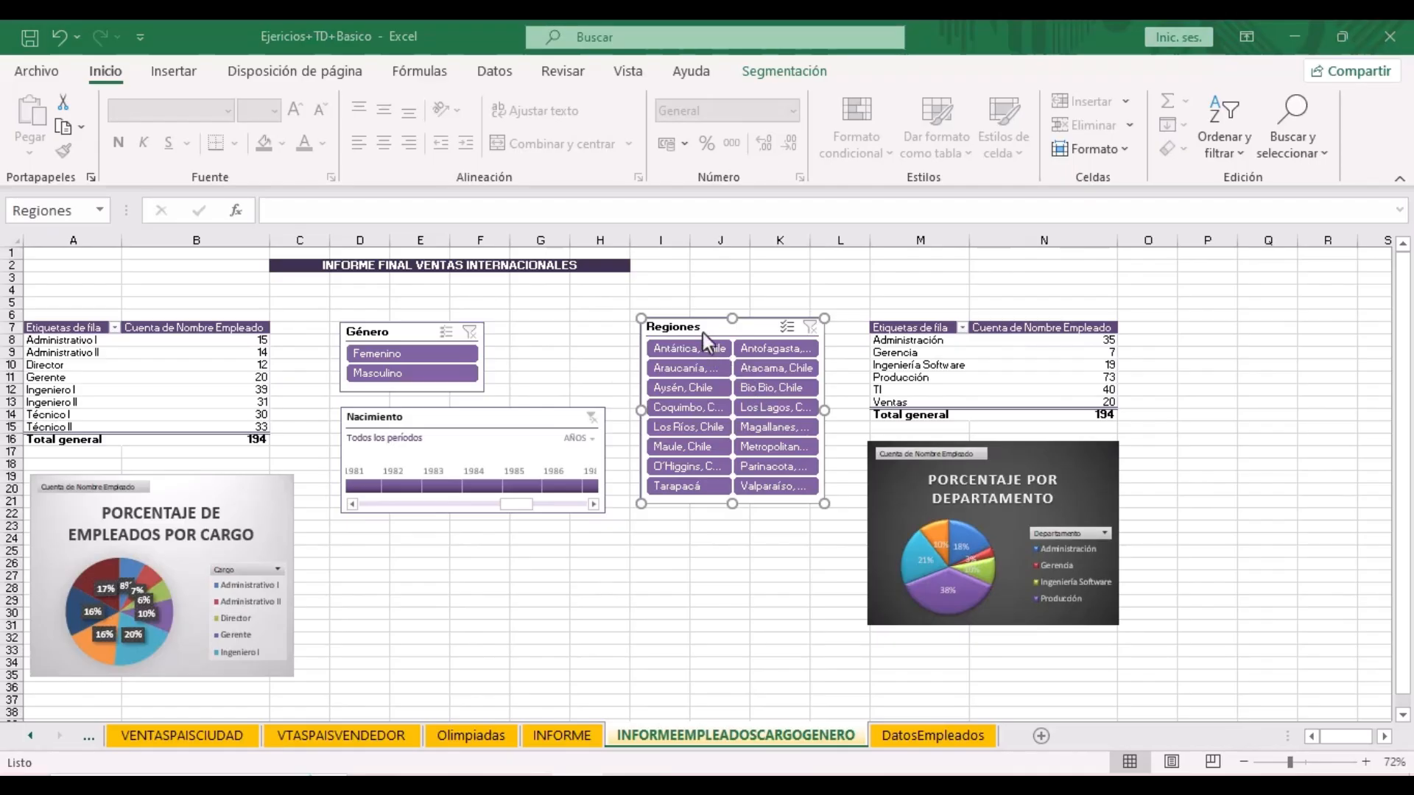
click(685, 489)
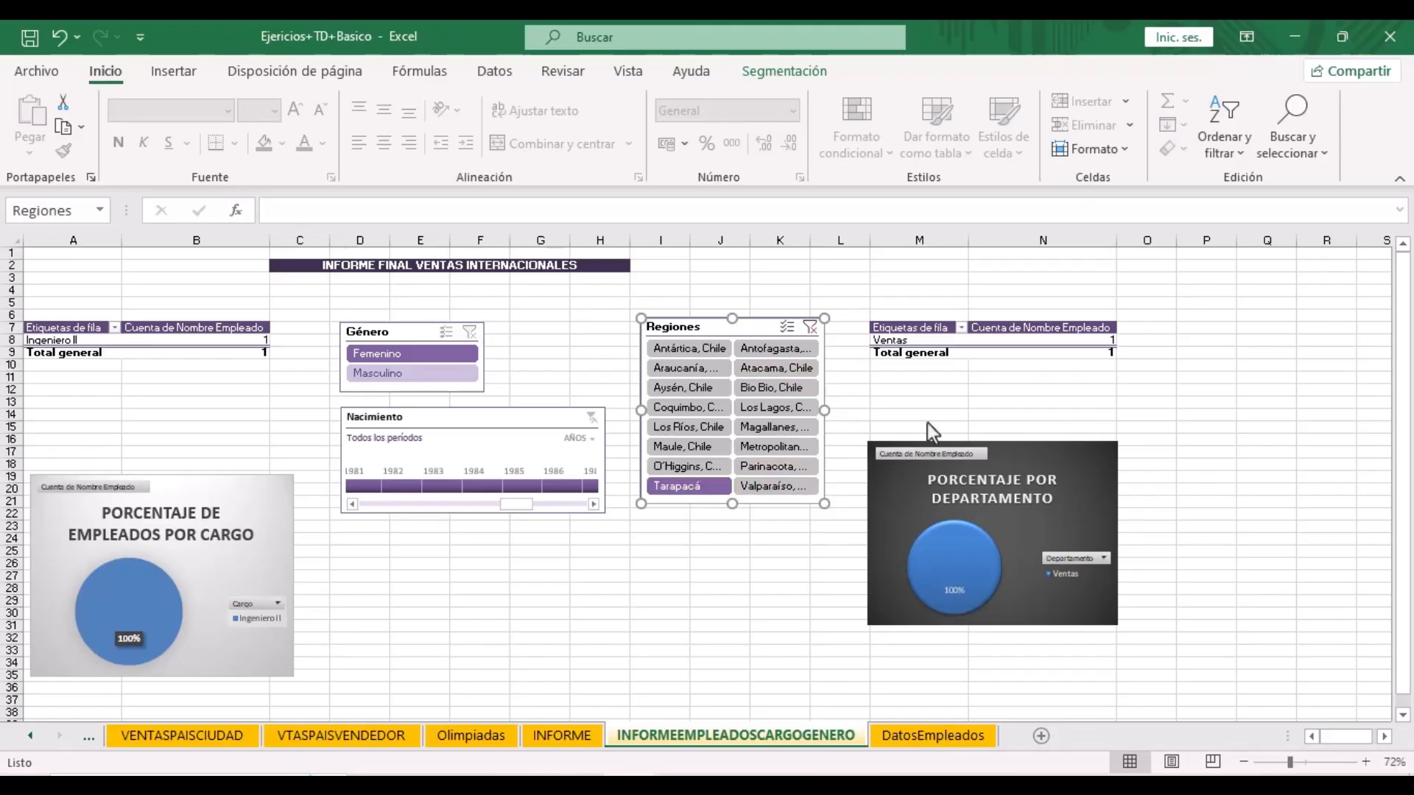
click(811, 326)
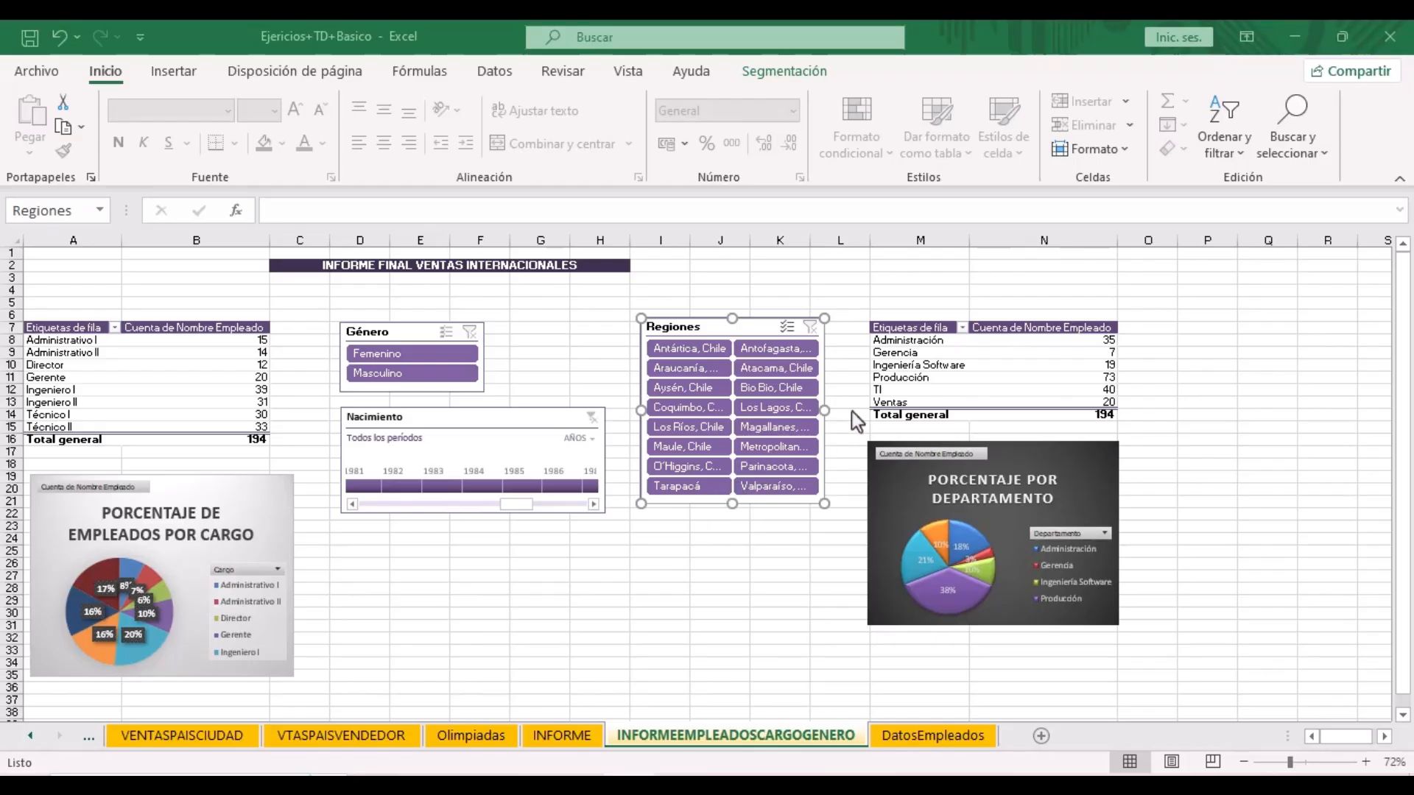
- Show details of the Gerencia count of 7 to list those employees on a new sheet
click(903, 357)
mouse_move(1106, 354)
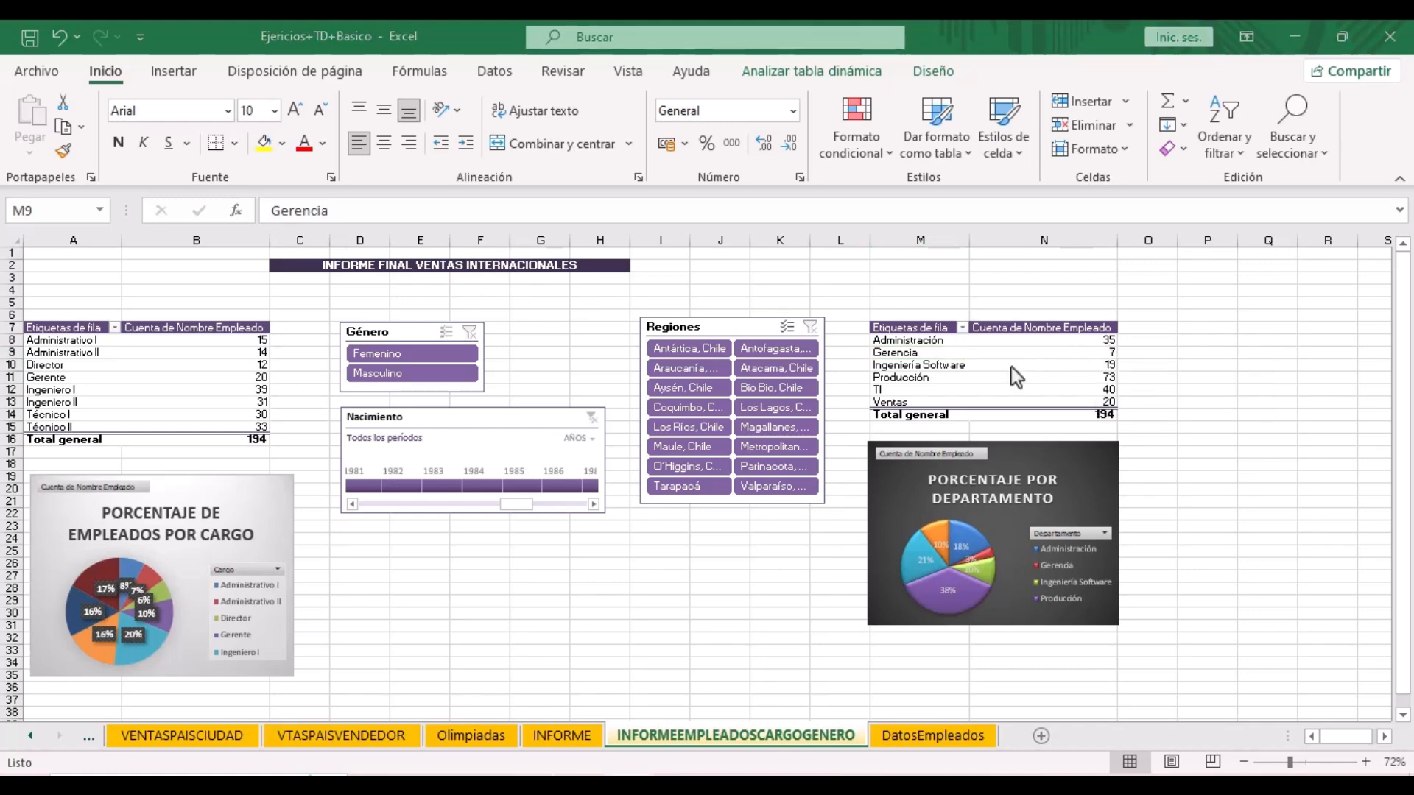
click(1087, 355)
click(1087, 354)
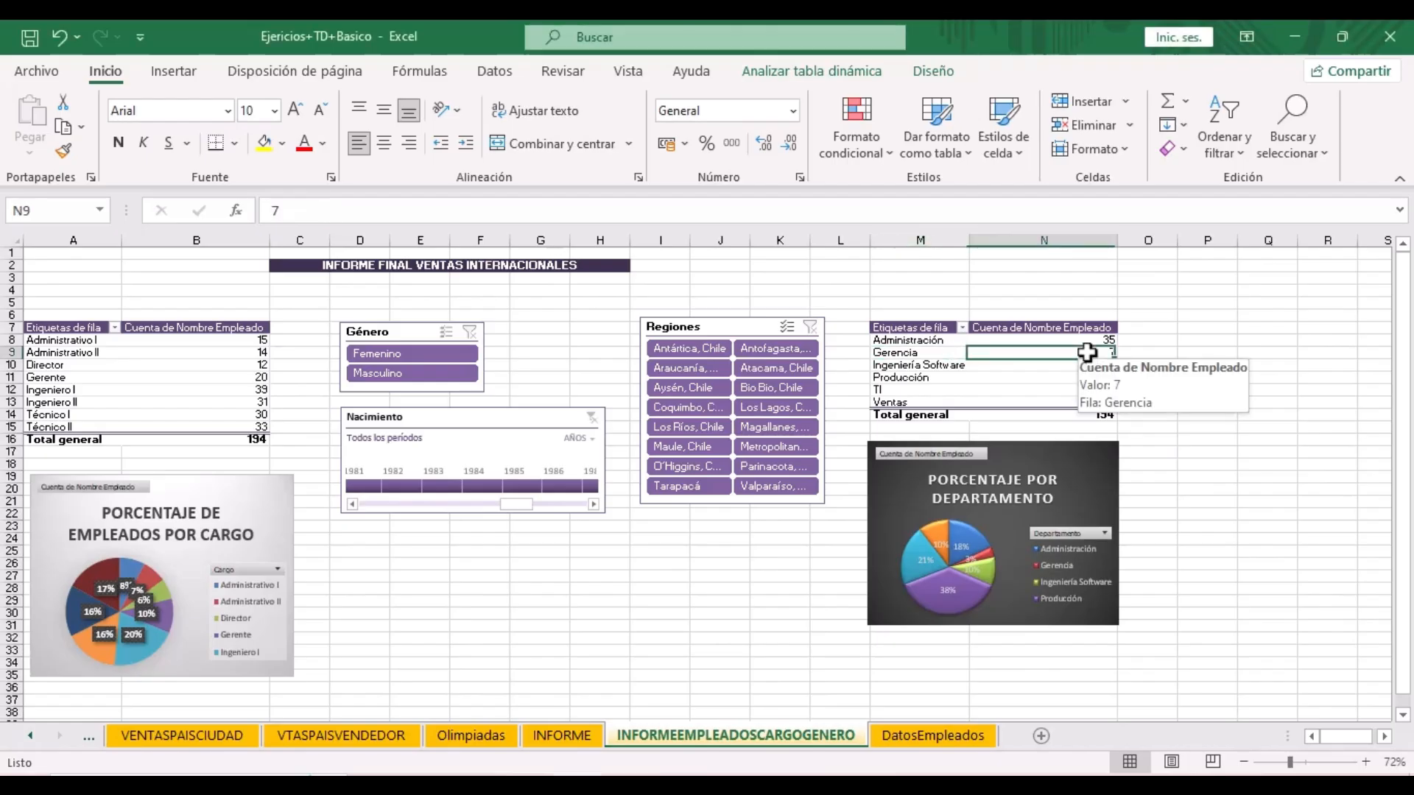
right_click(1087, 354)
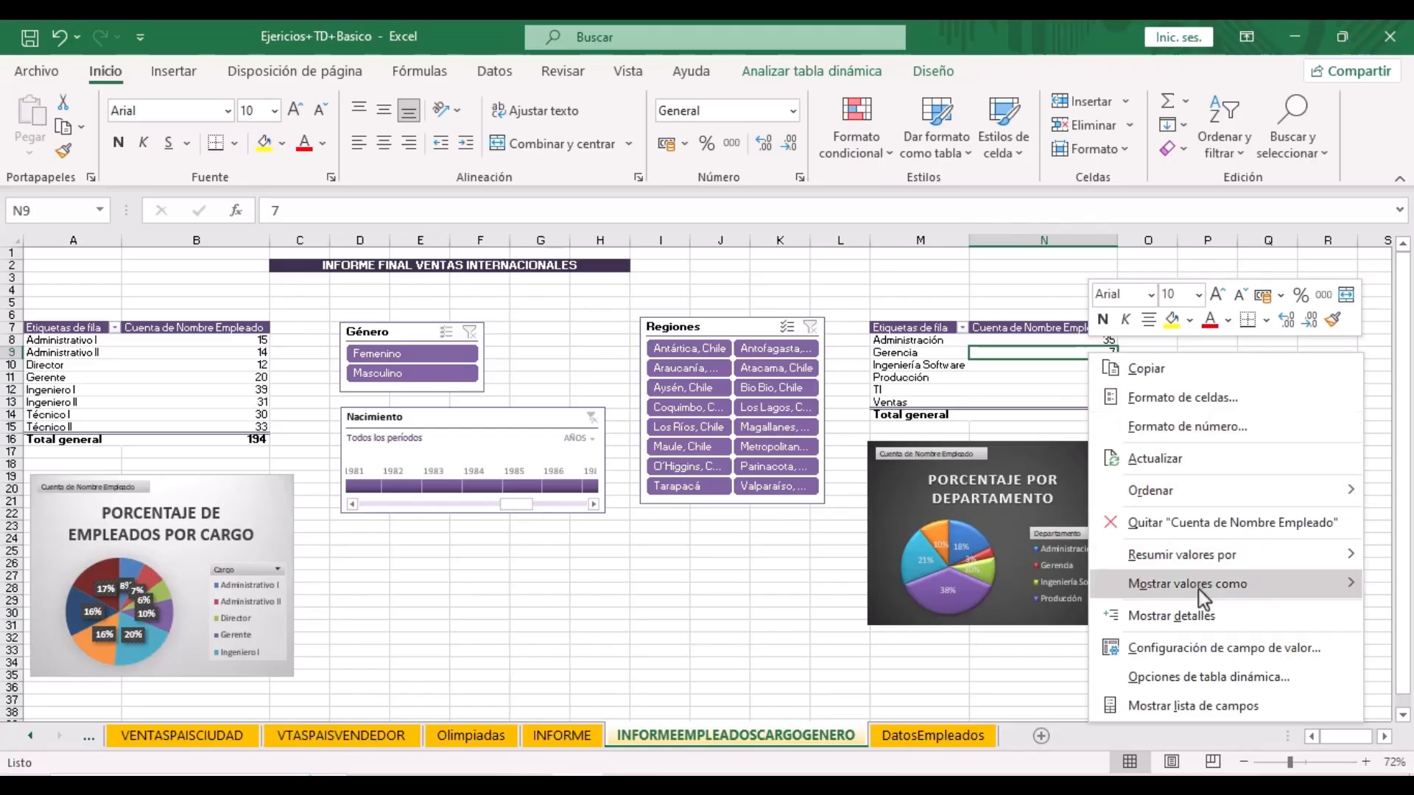
click(1195, 614)
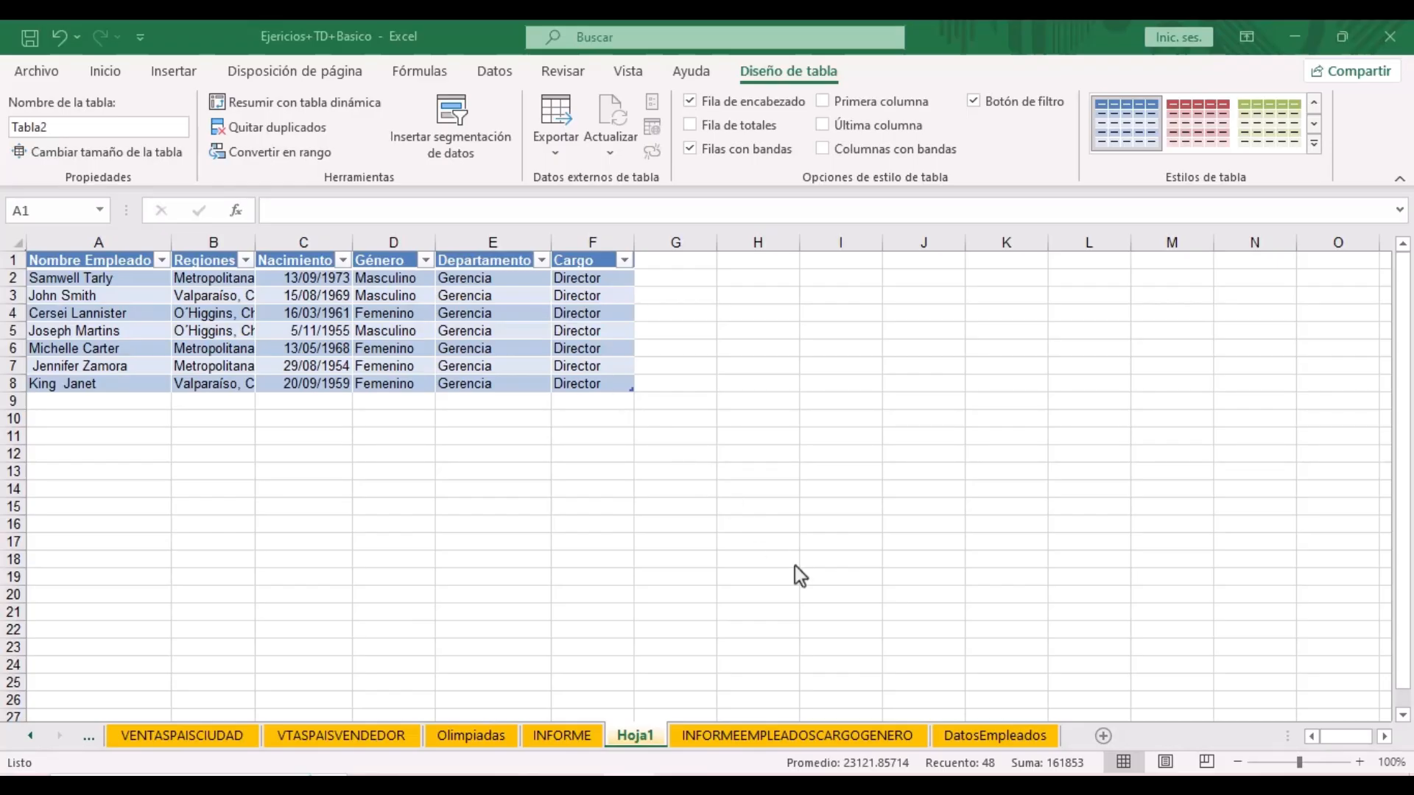
- Deselect the Hoja1 detail table and return to the INFORMEEMPLEADOSCARGOGENERO report sheet
click(119, 281)
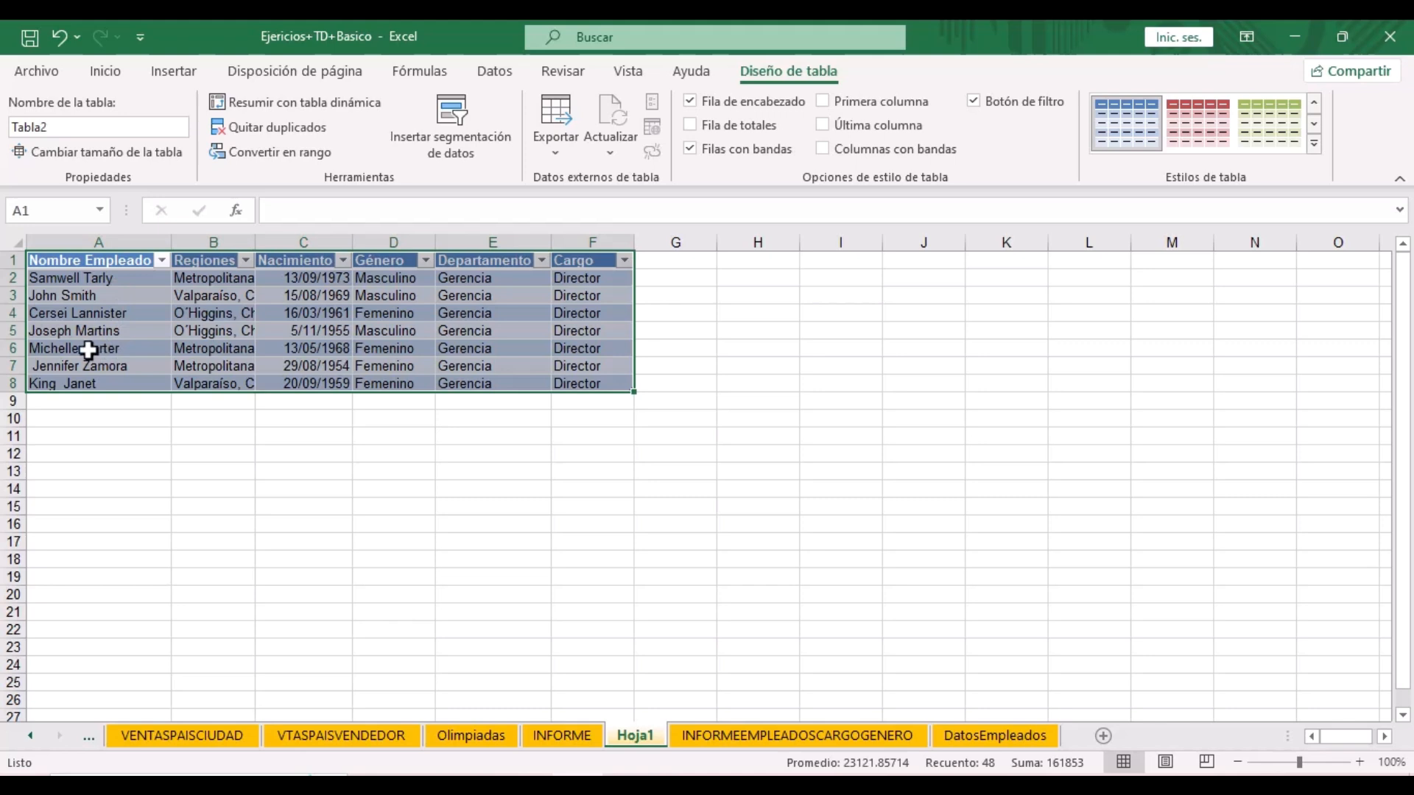
click(55, 369)
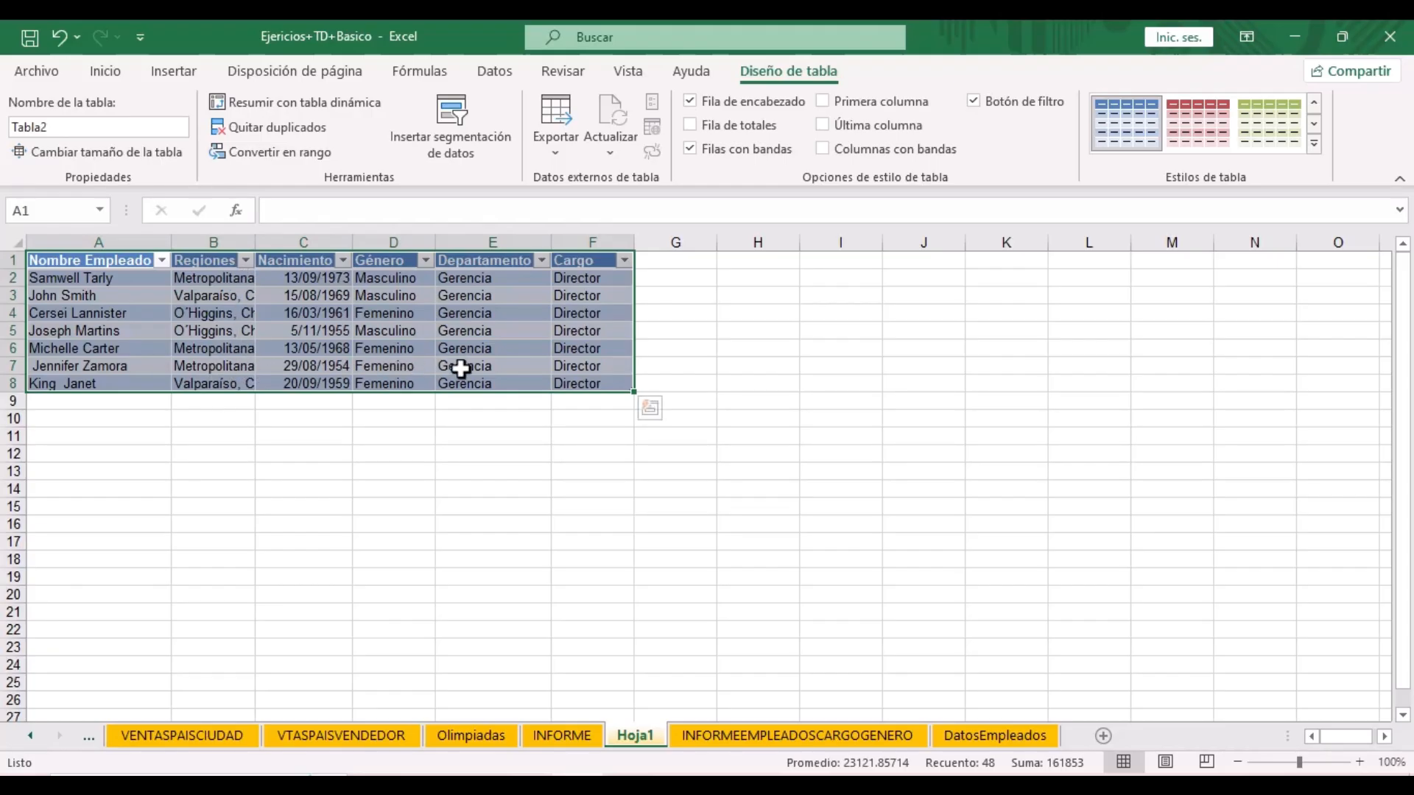
click(584, 368)
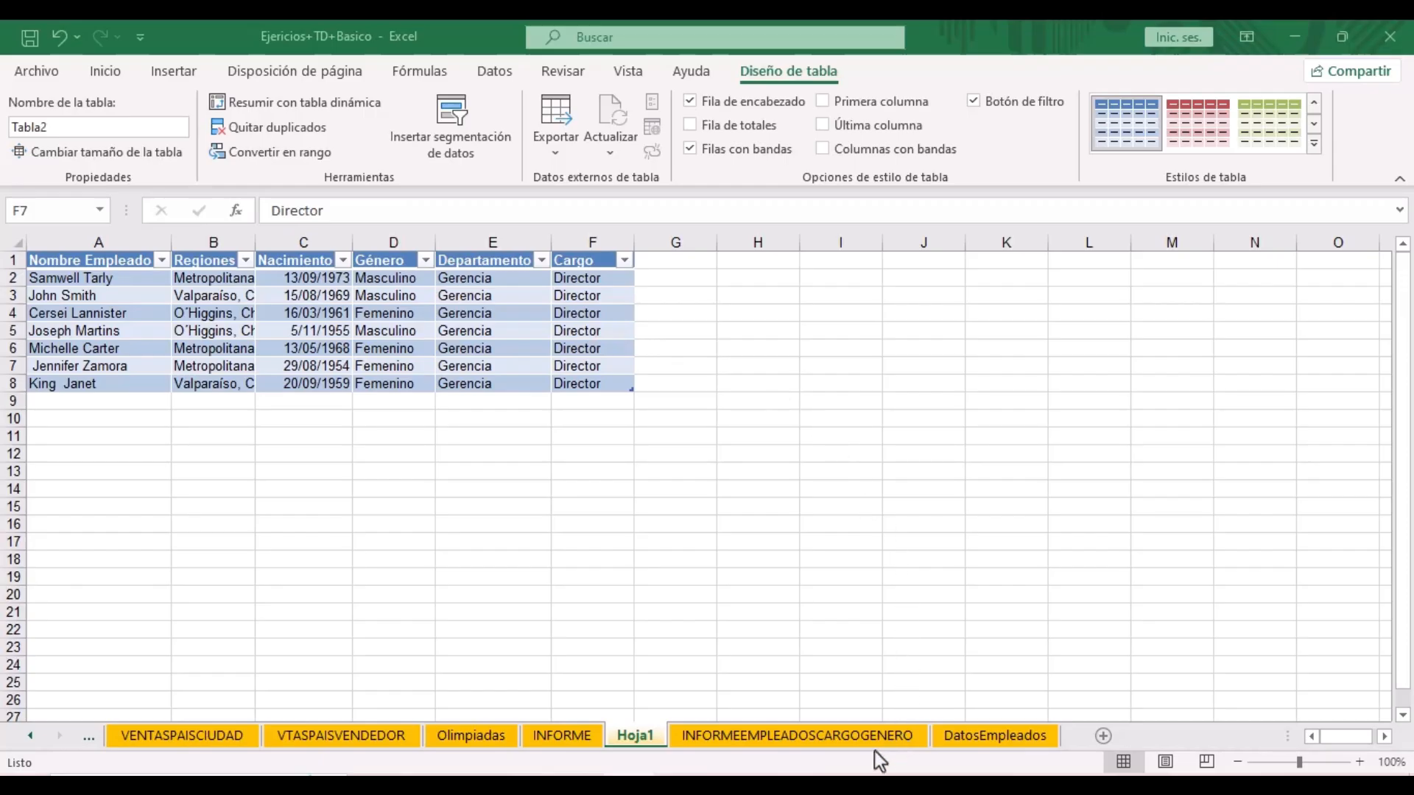
click(848, 736)
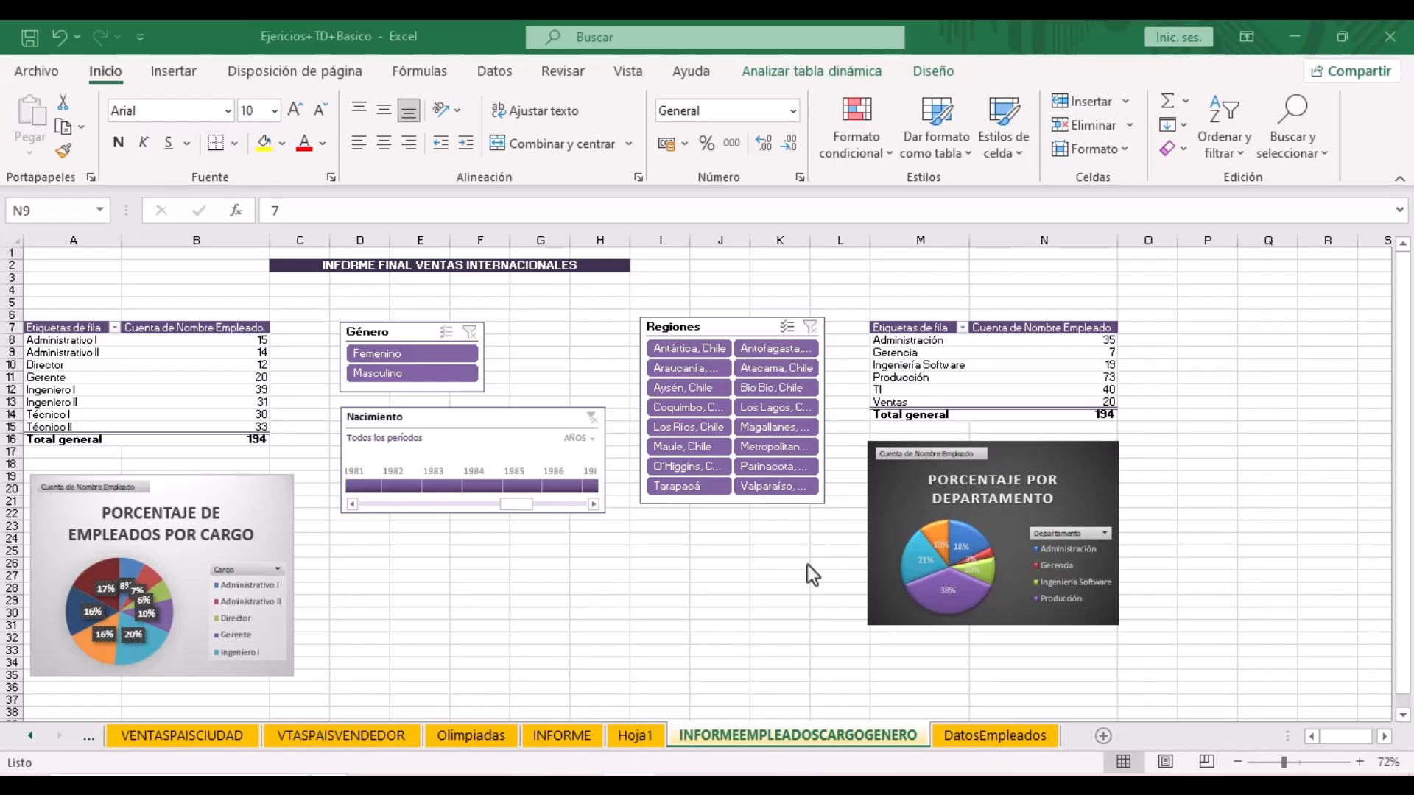
- Change the first employee's Cargo in DatosEmpleados to DEMENTIRA, then return to the report
click(988, 739)
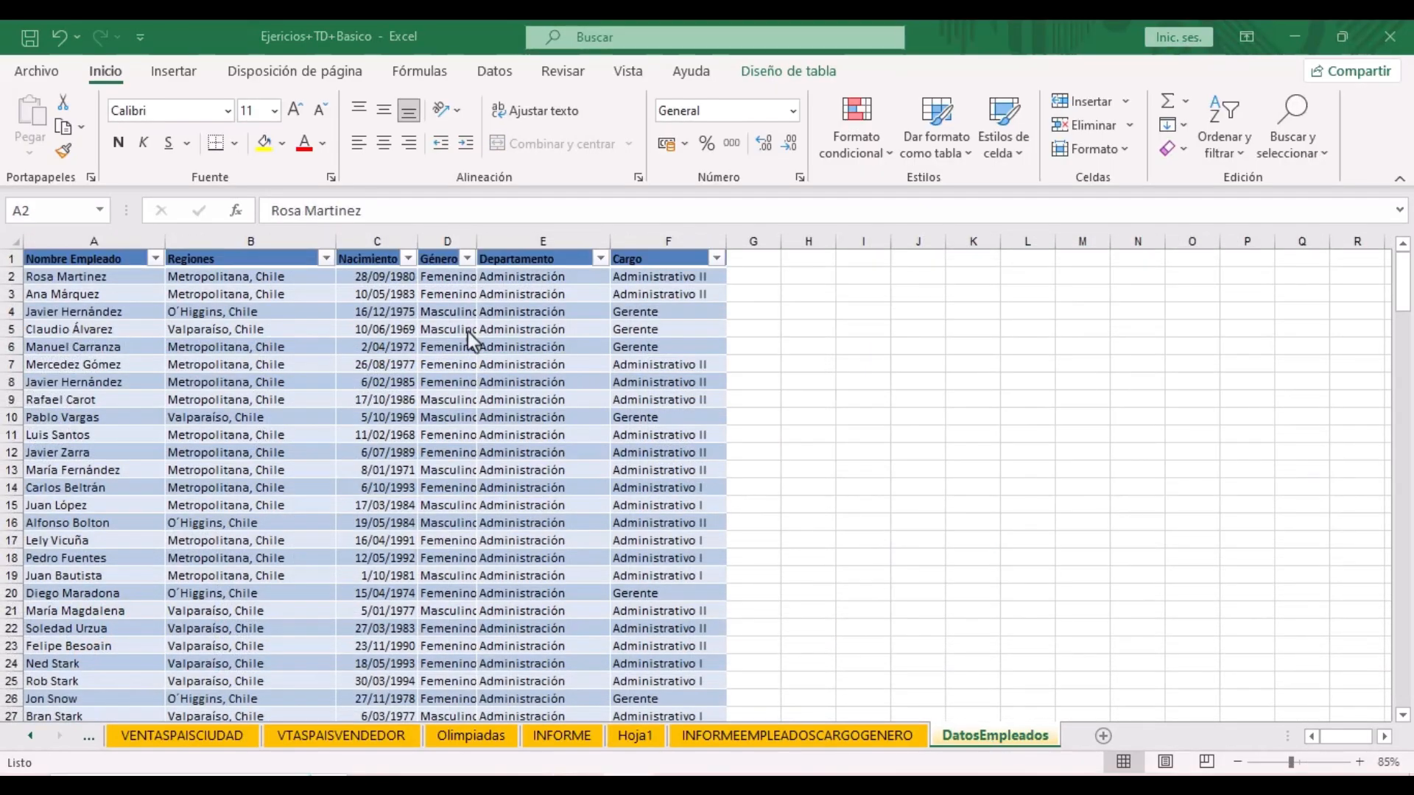
click(85, 278)
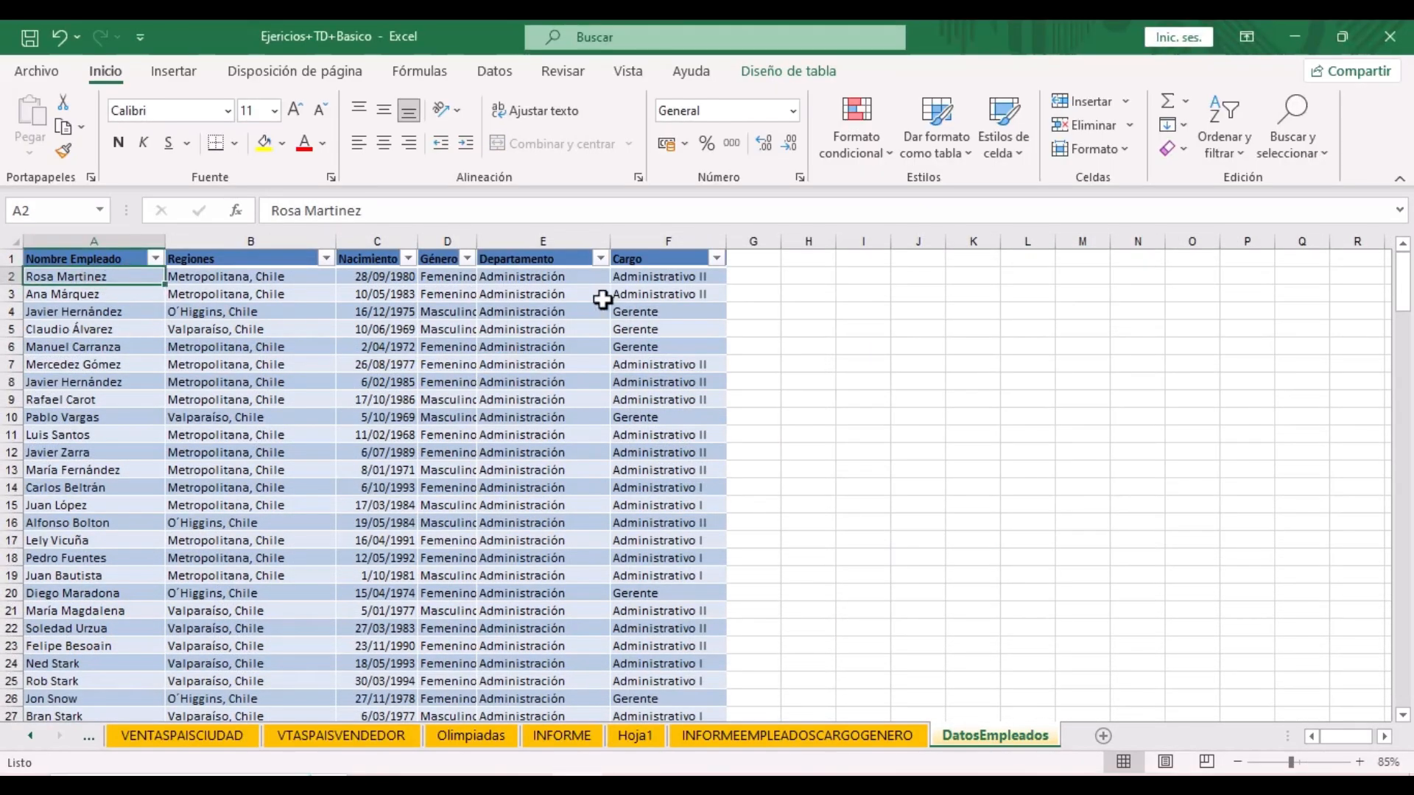
click(656, 279)
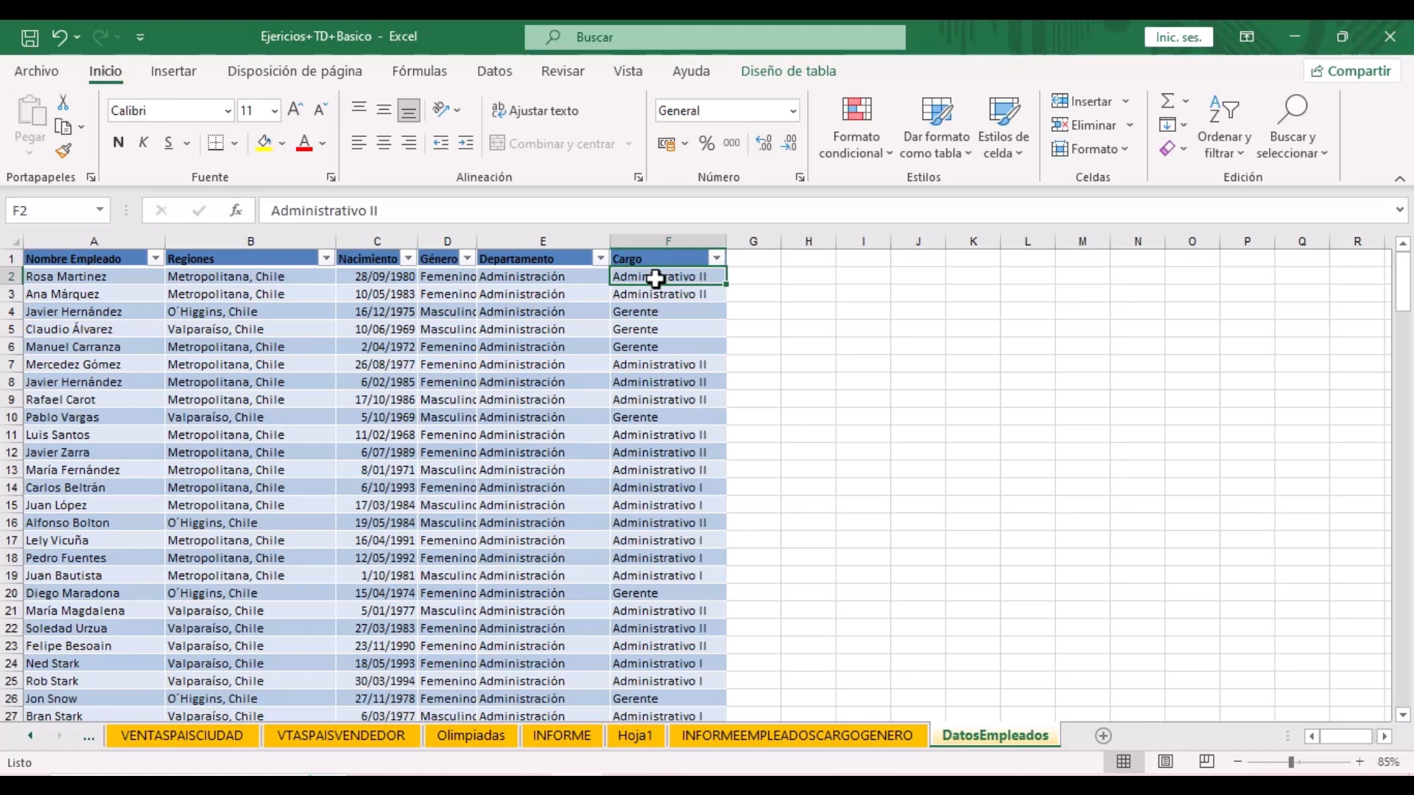
double_click(690, 280)
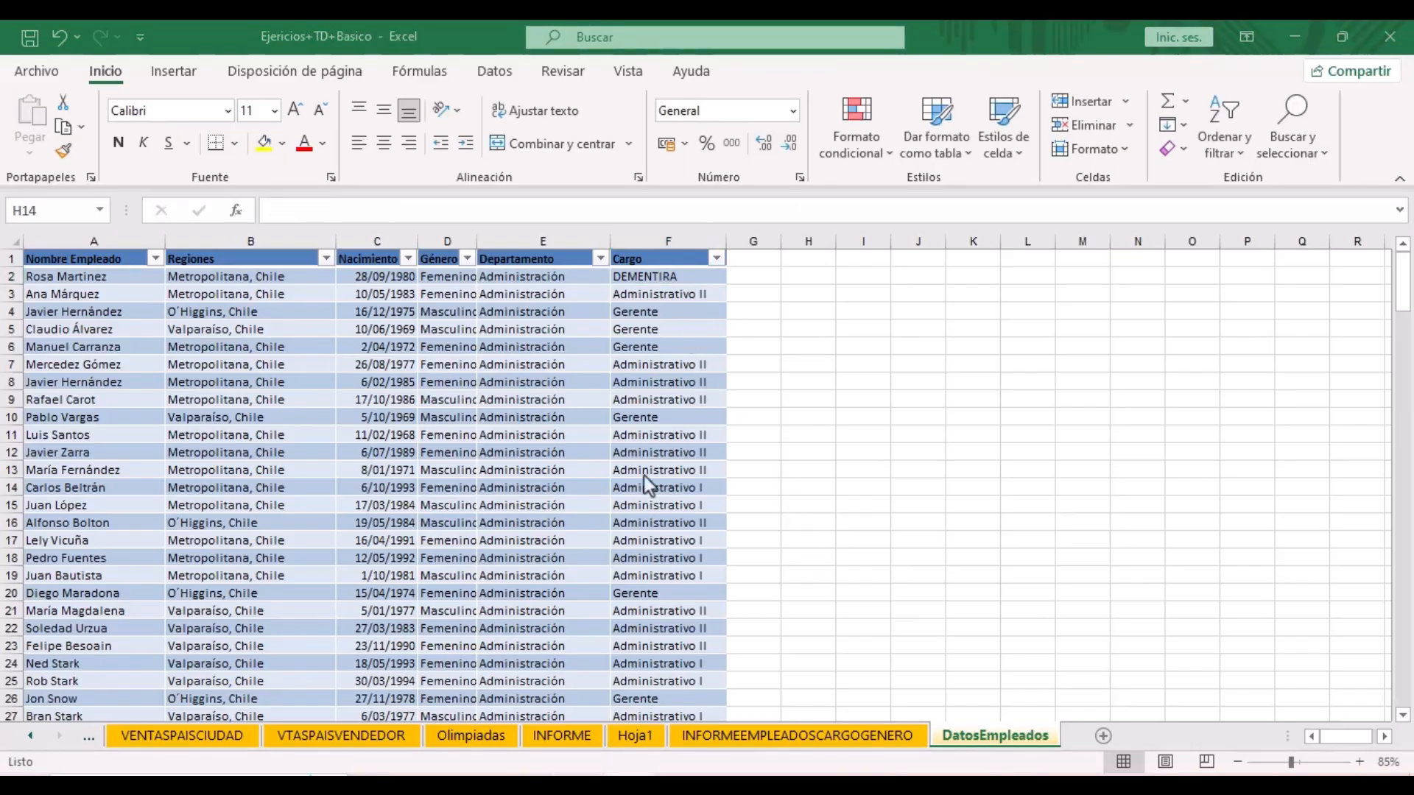
click(802, 736)
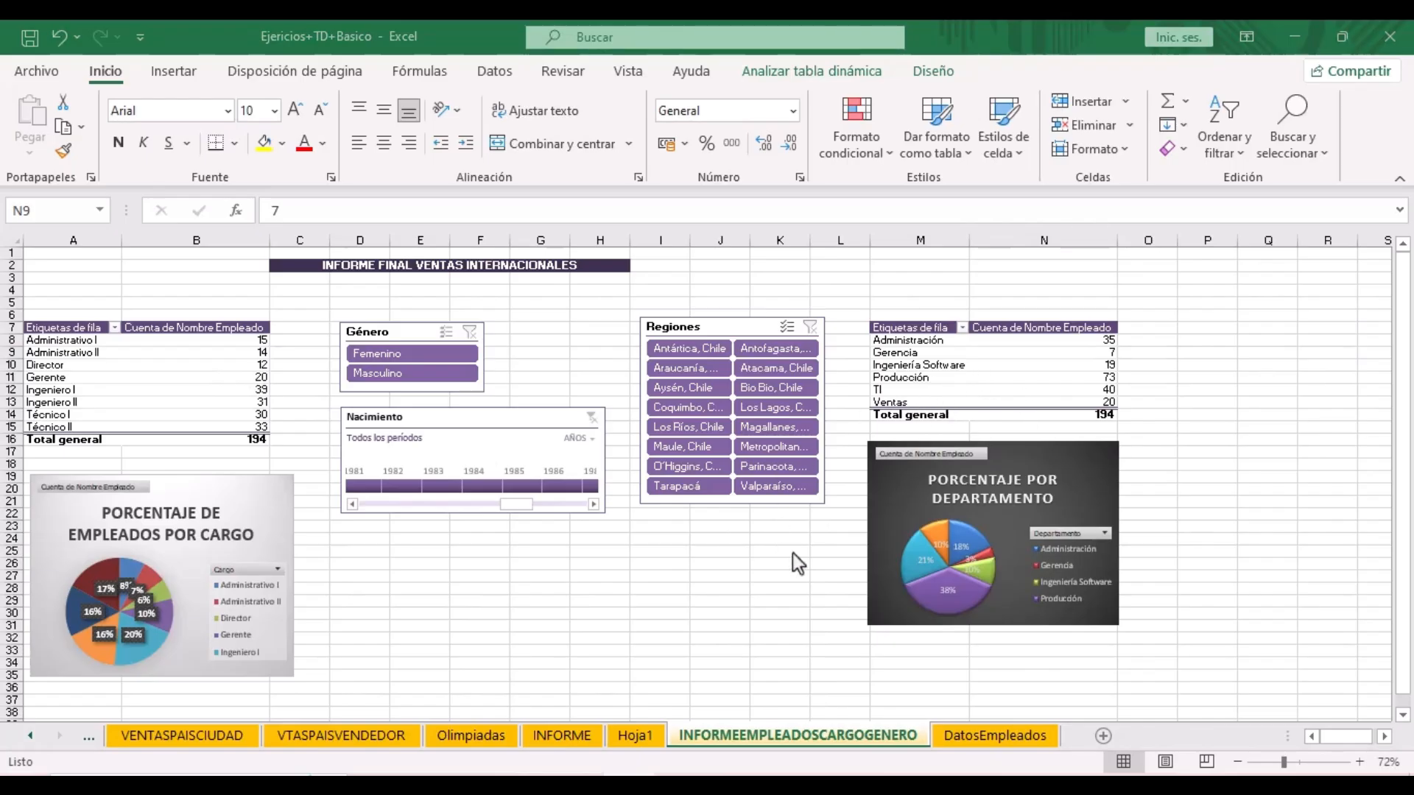
- Refresh the job-title pivot table from Analizar tabla dinámica to pick up the DEMENTIRA row
click(779, 733)
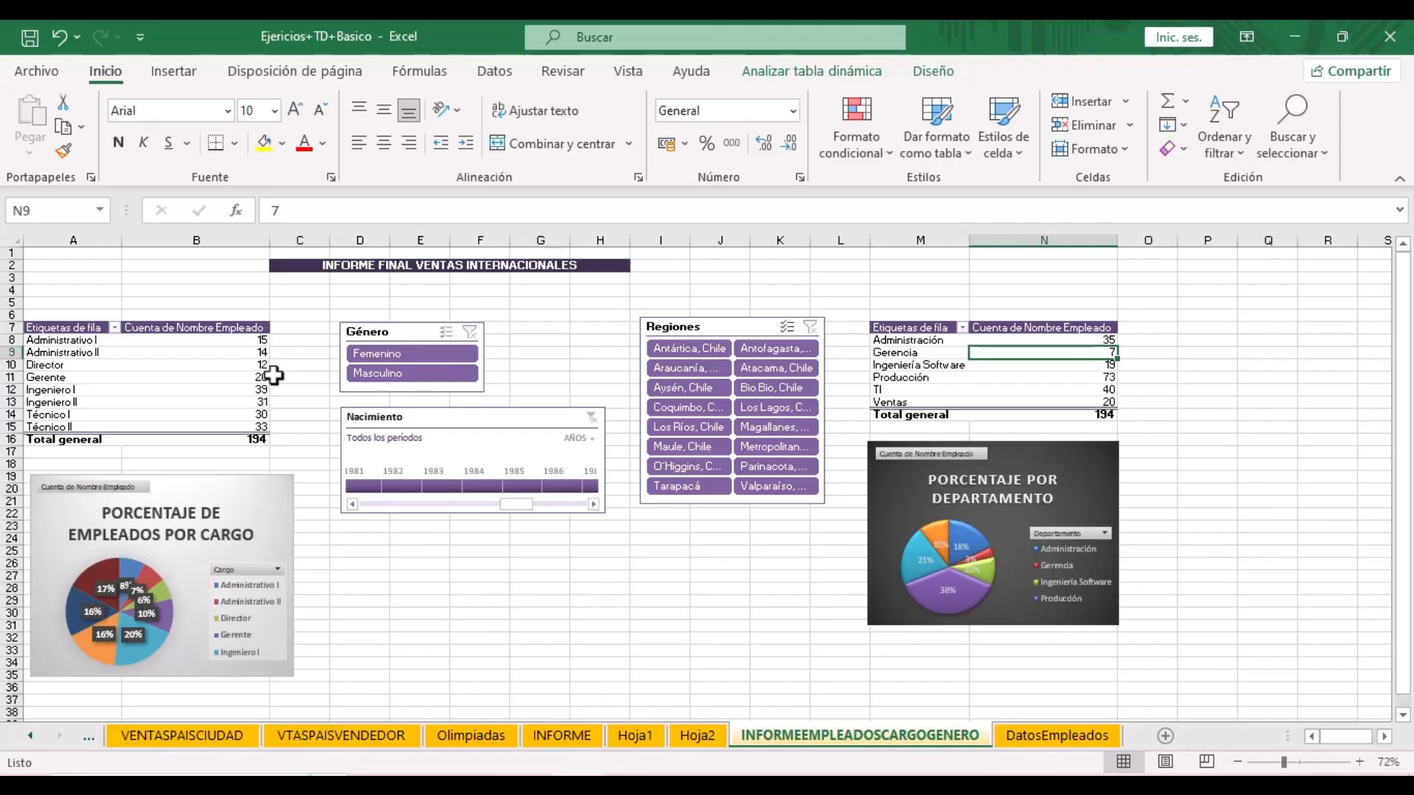
click(222, 365)
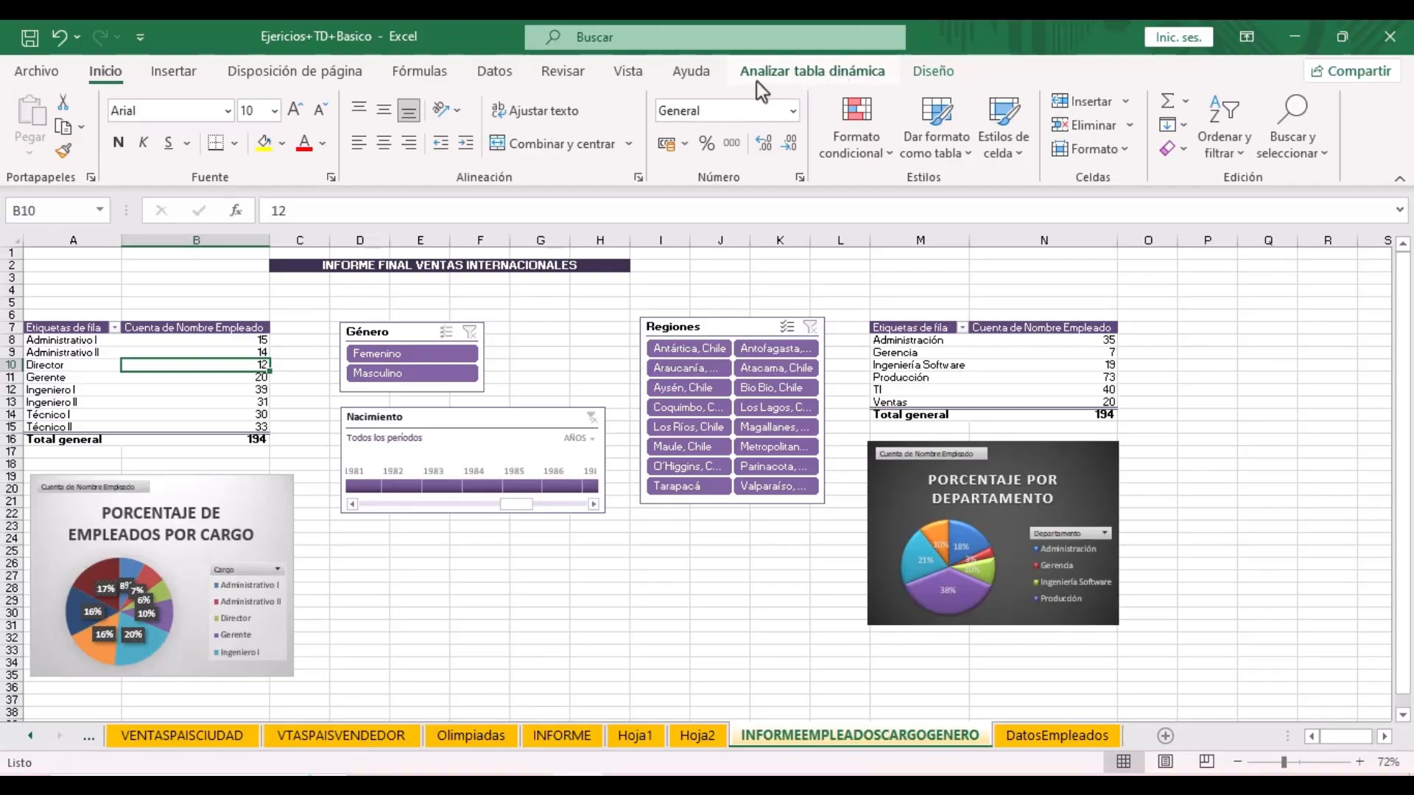
click(800, 78)
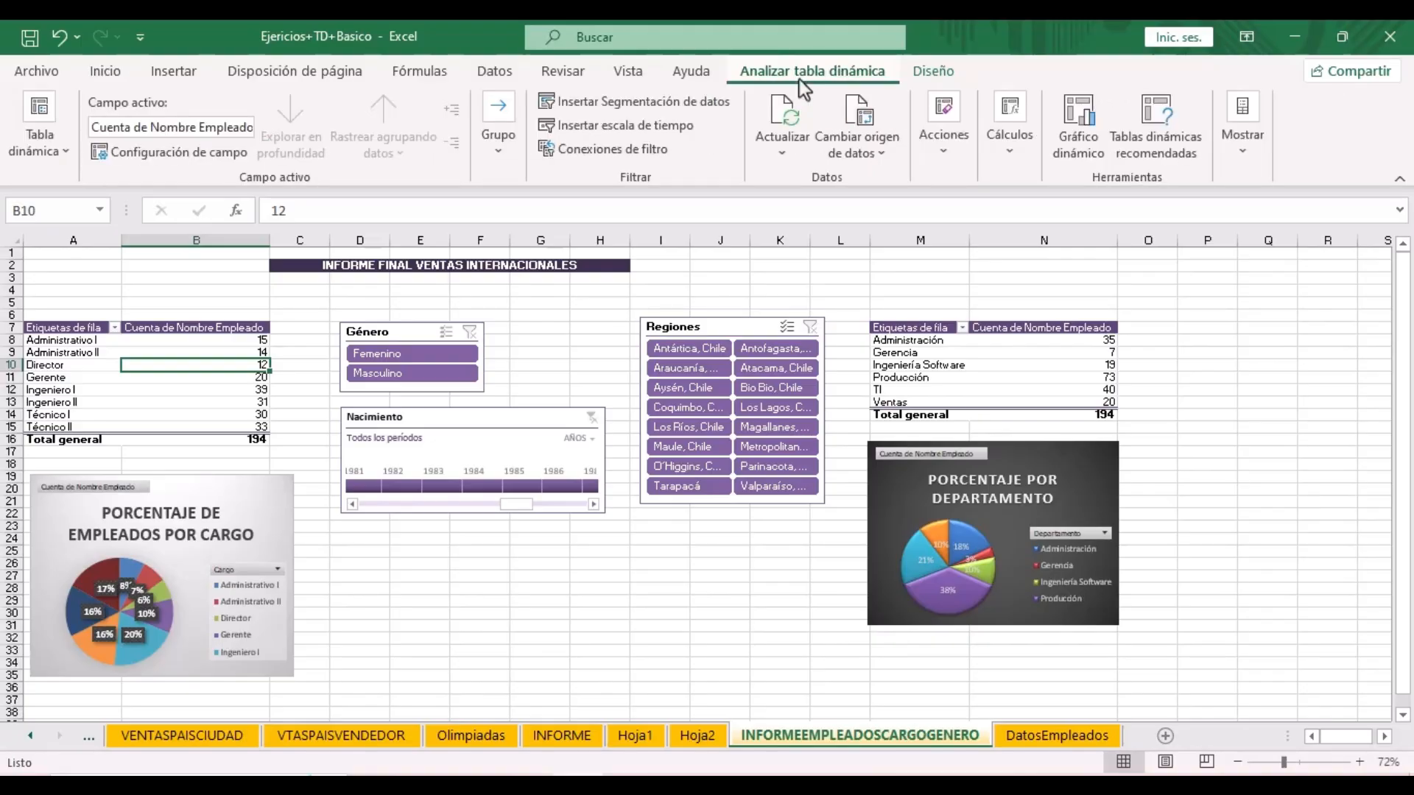
click(777, 121)
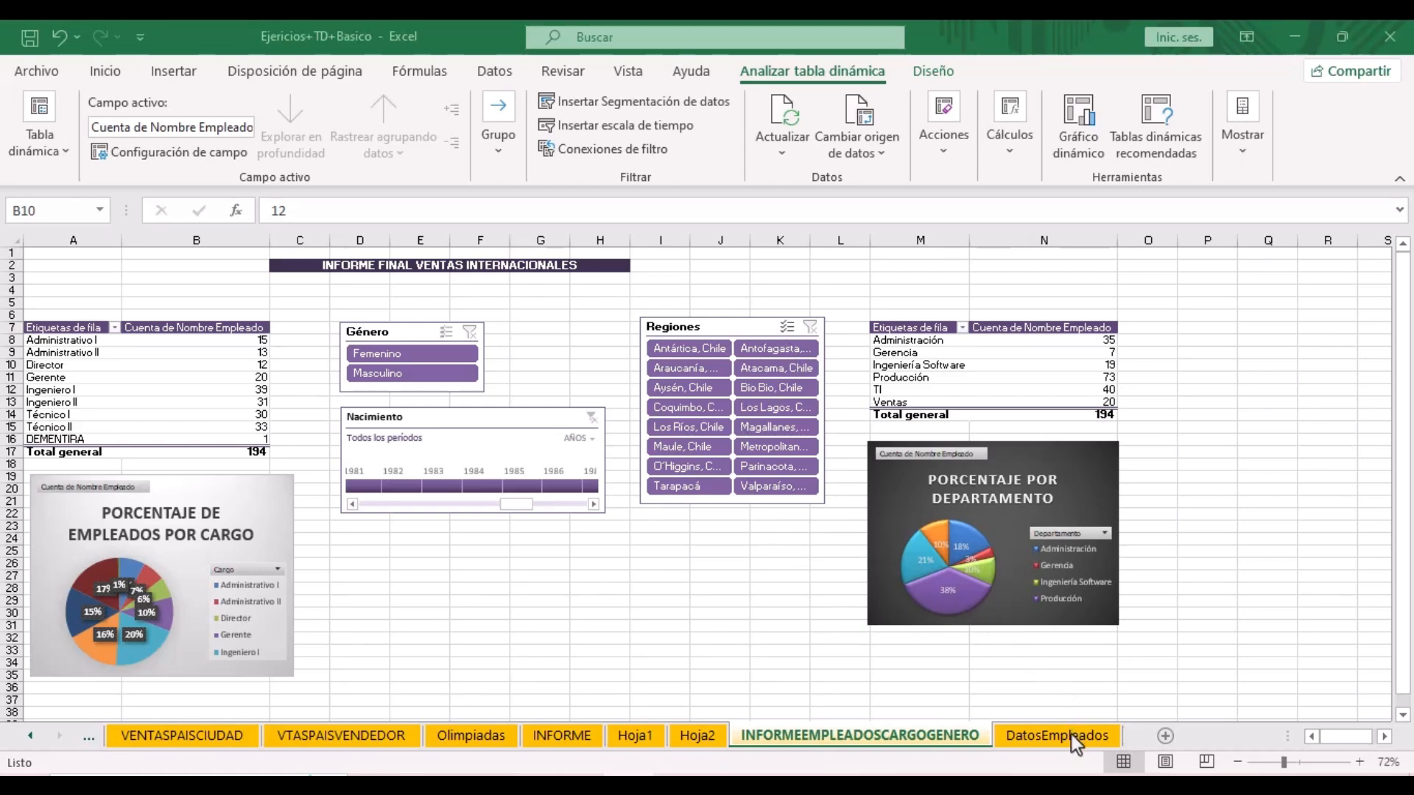
- Delete the DatosEmpleados worksheet and confirm the permanent deletion
click(1039, 738)
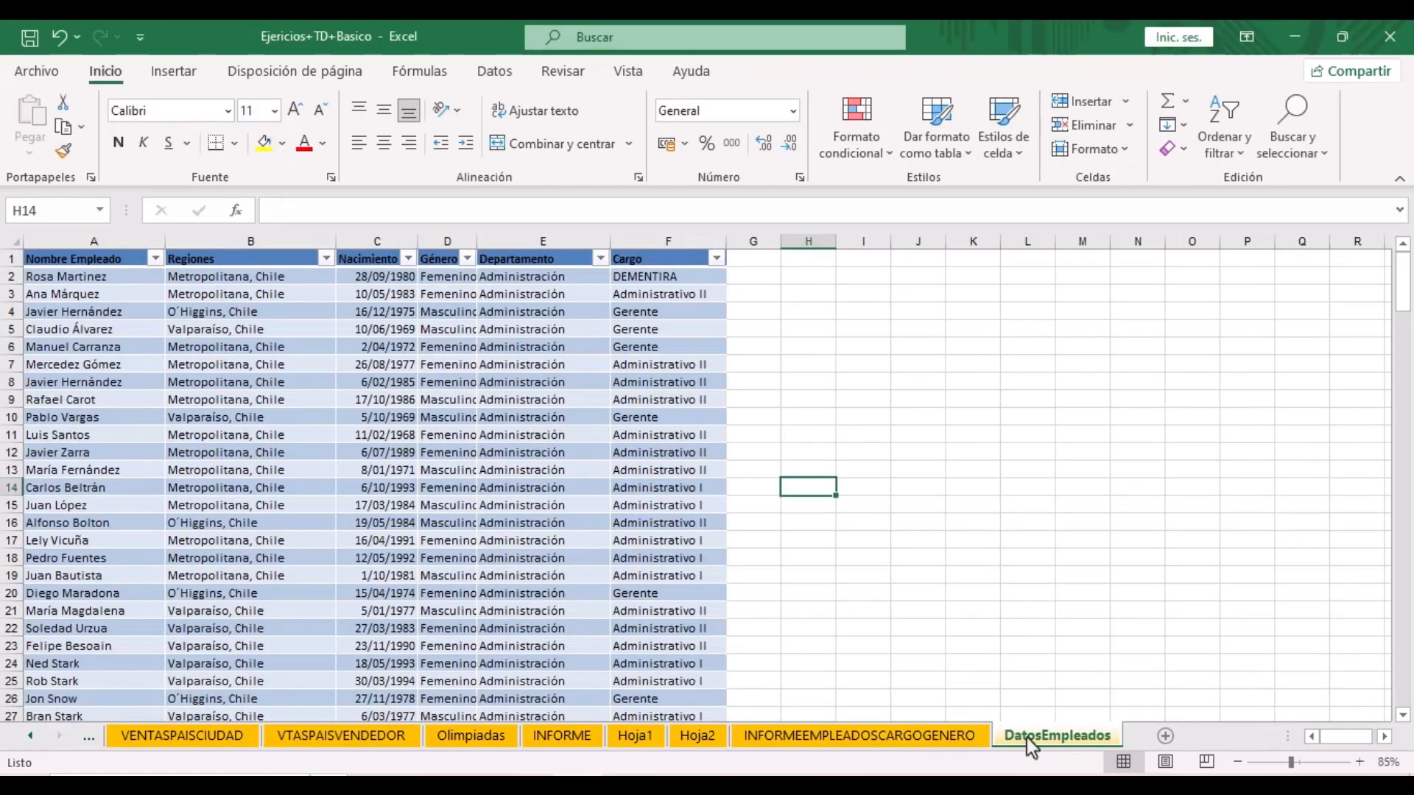
right_click(1027, 738)
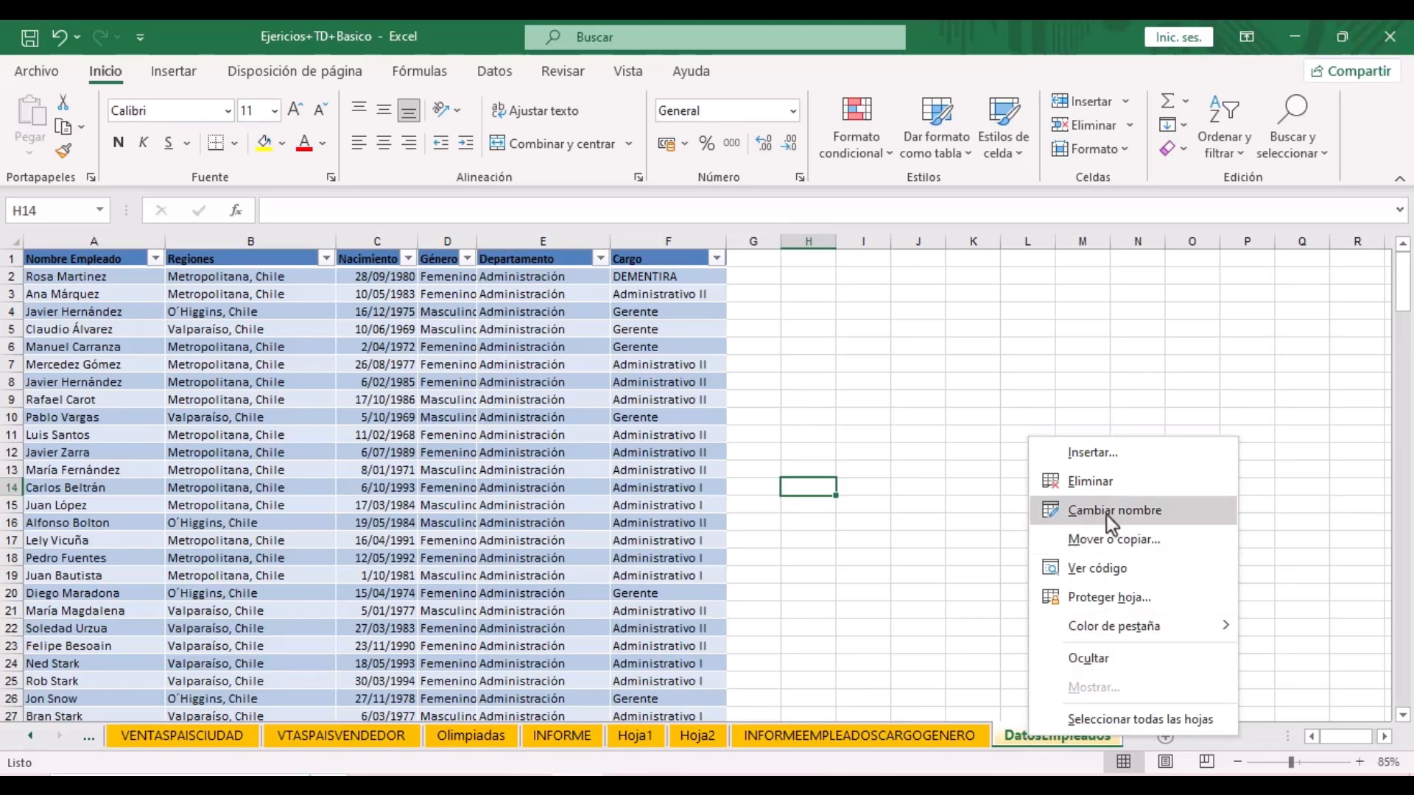
key(Return)
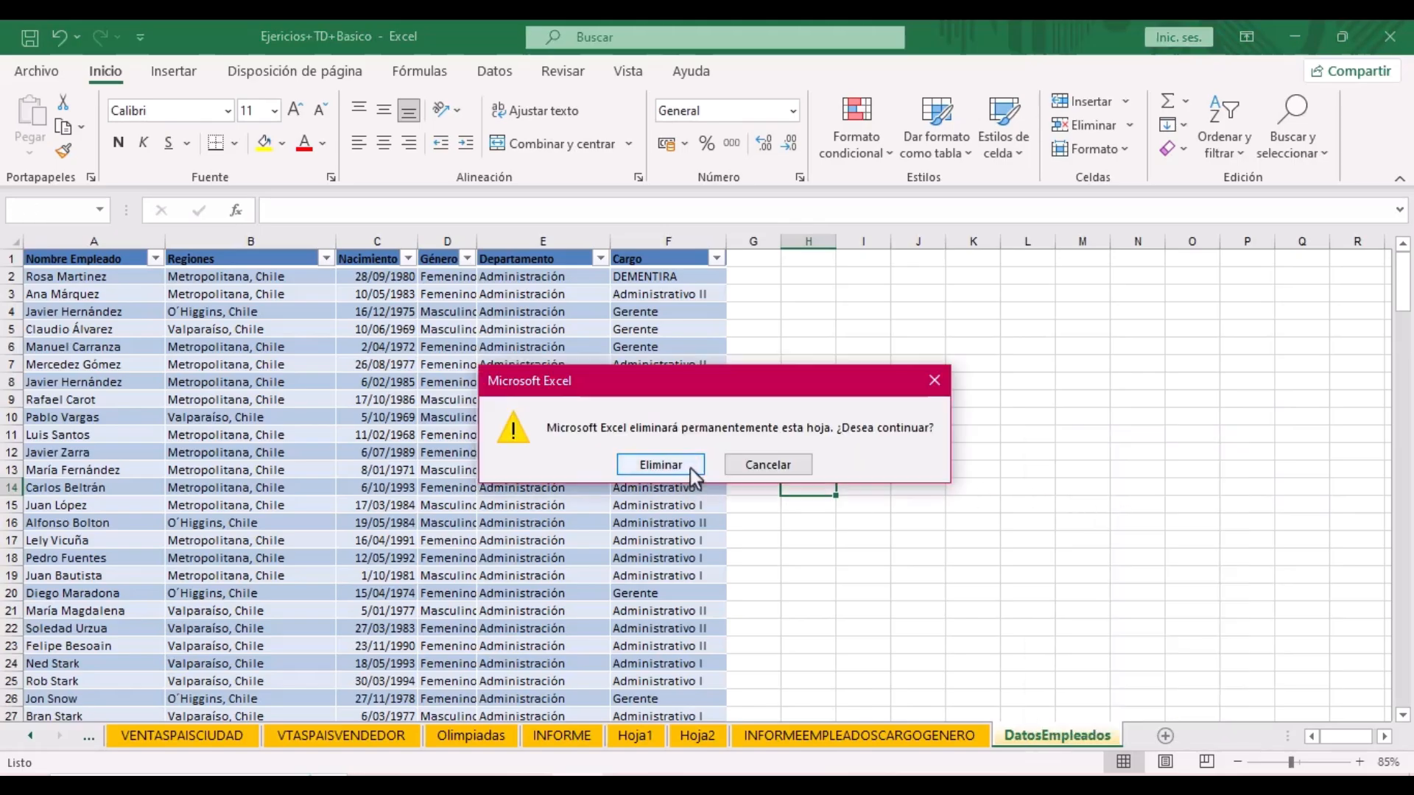
click(690, 468)
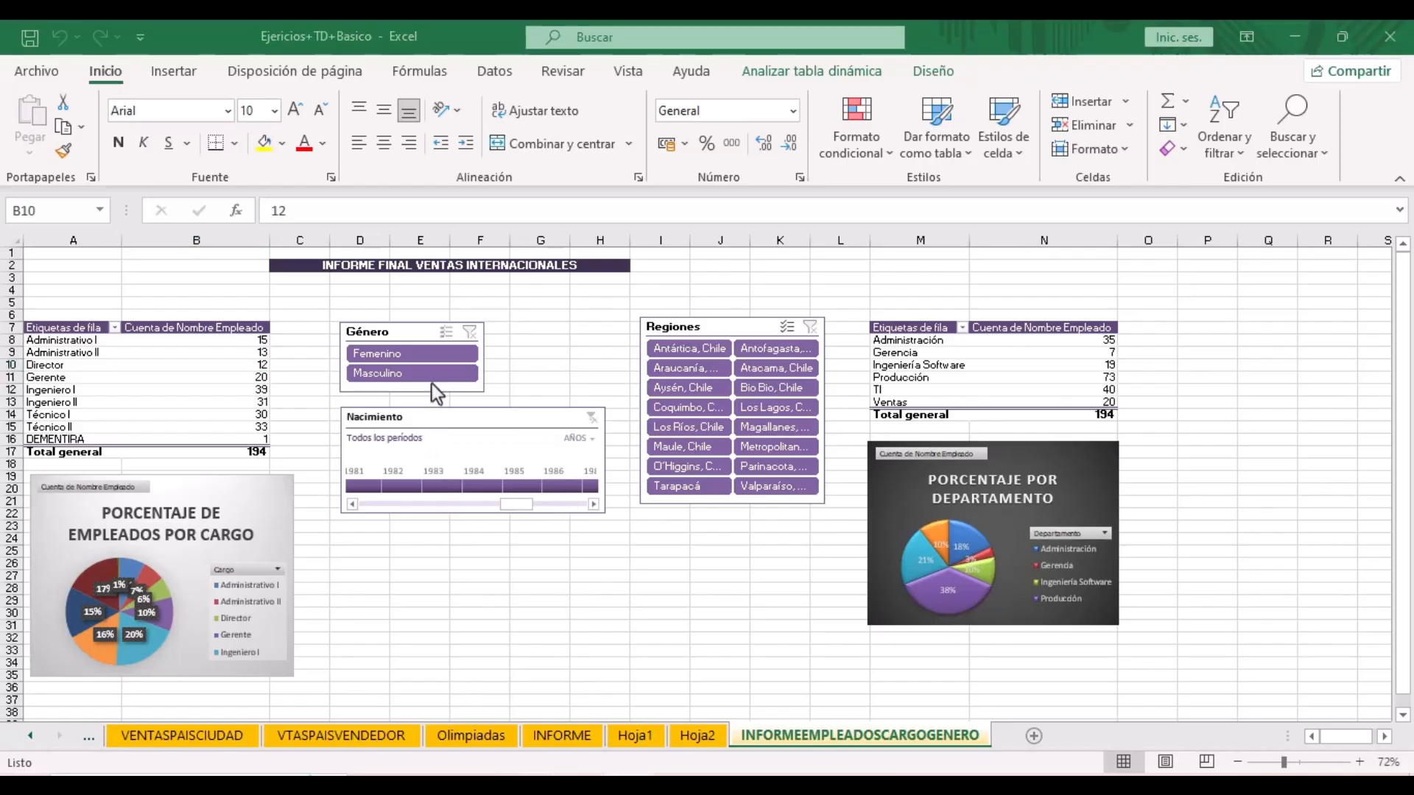
- Try the female gender and Los Lagos region filters, clearing each afterwards
click(439, 351)
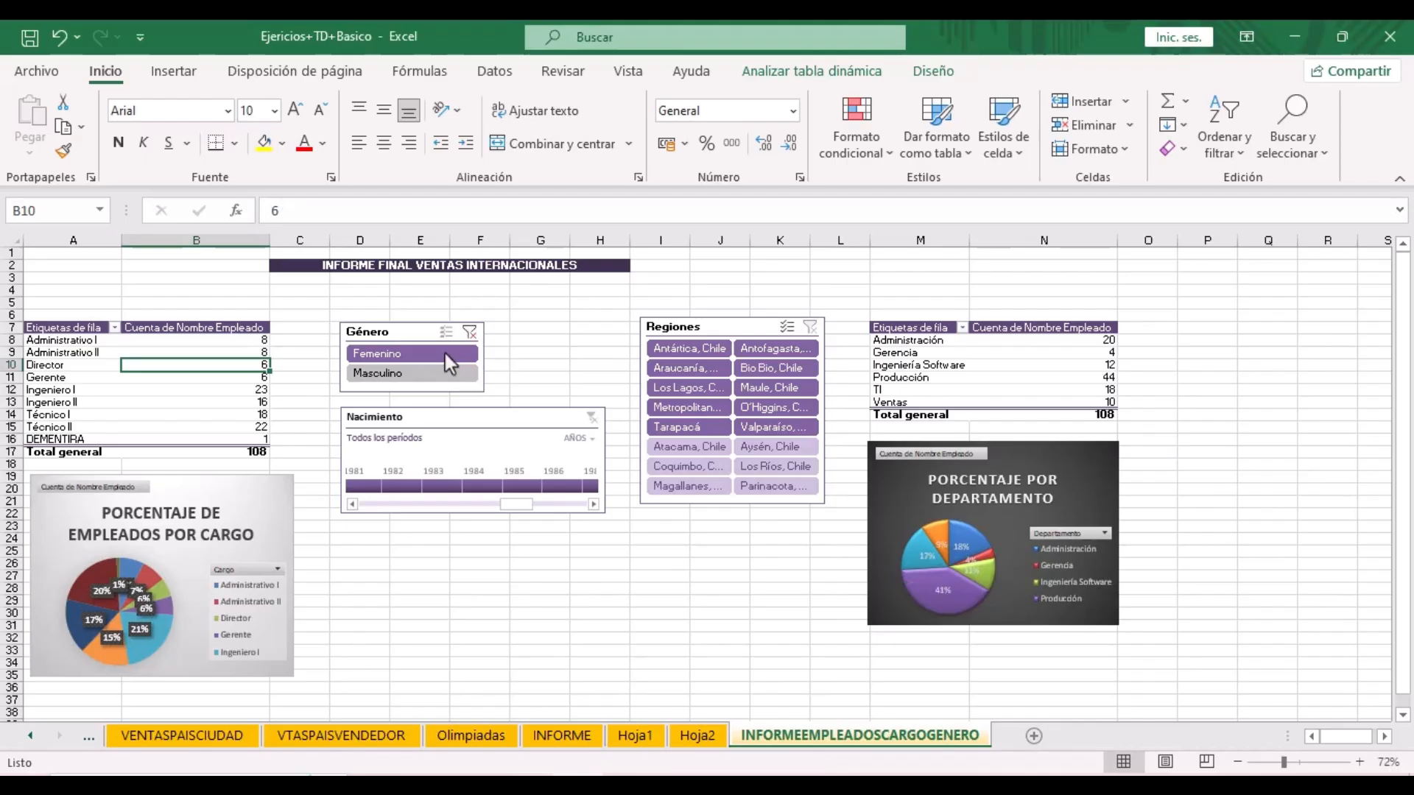
click(470, 333)
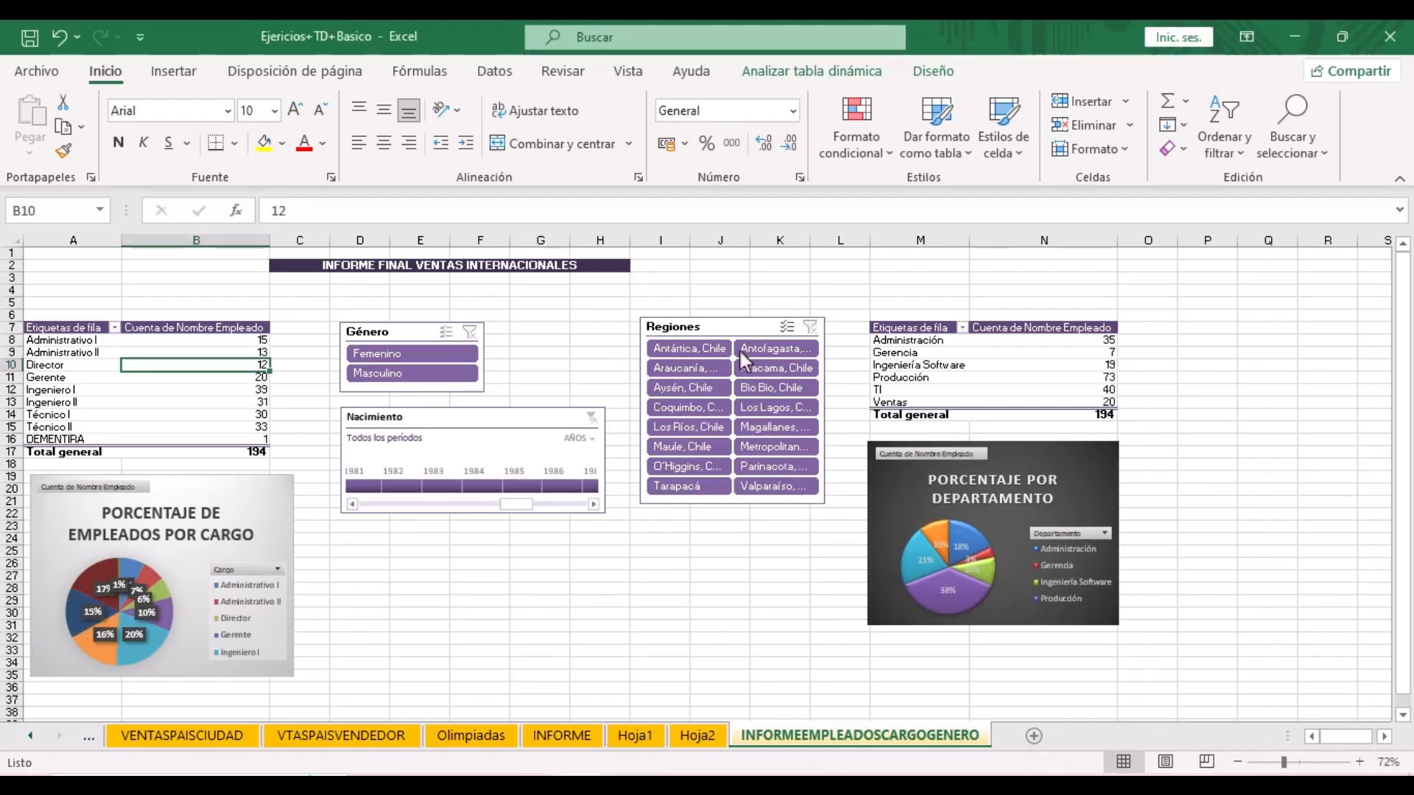
click(763, 408)
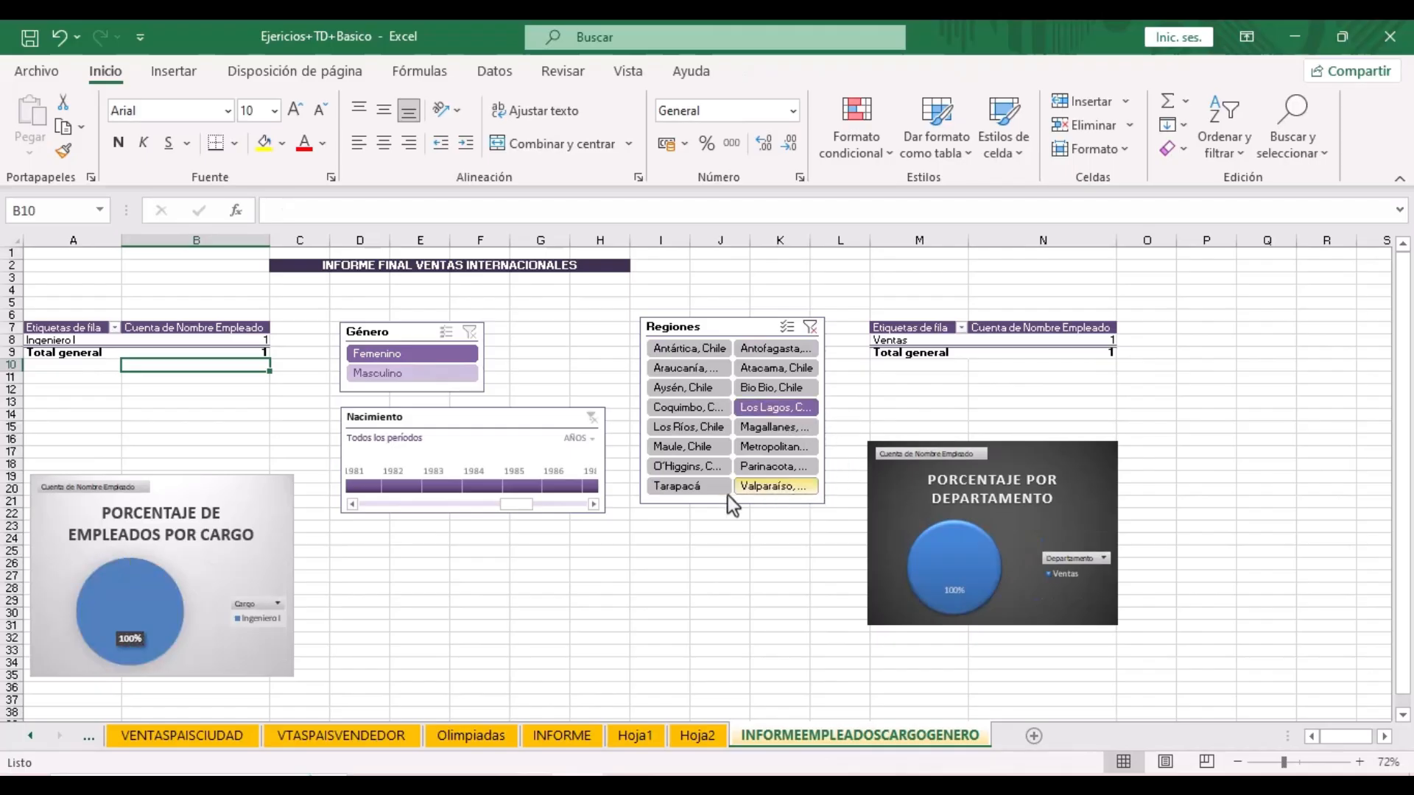
click(810, 328)
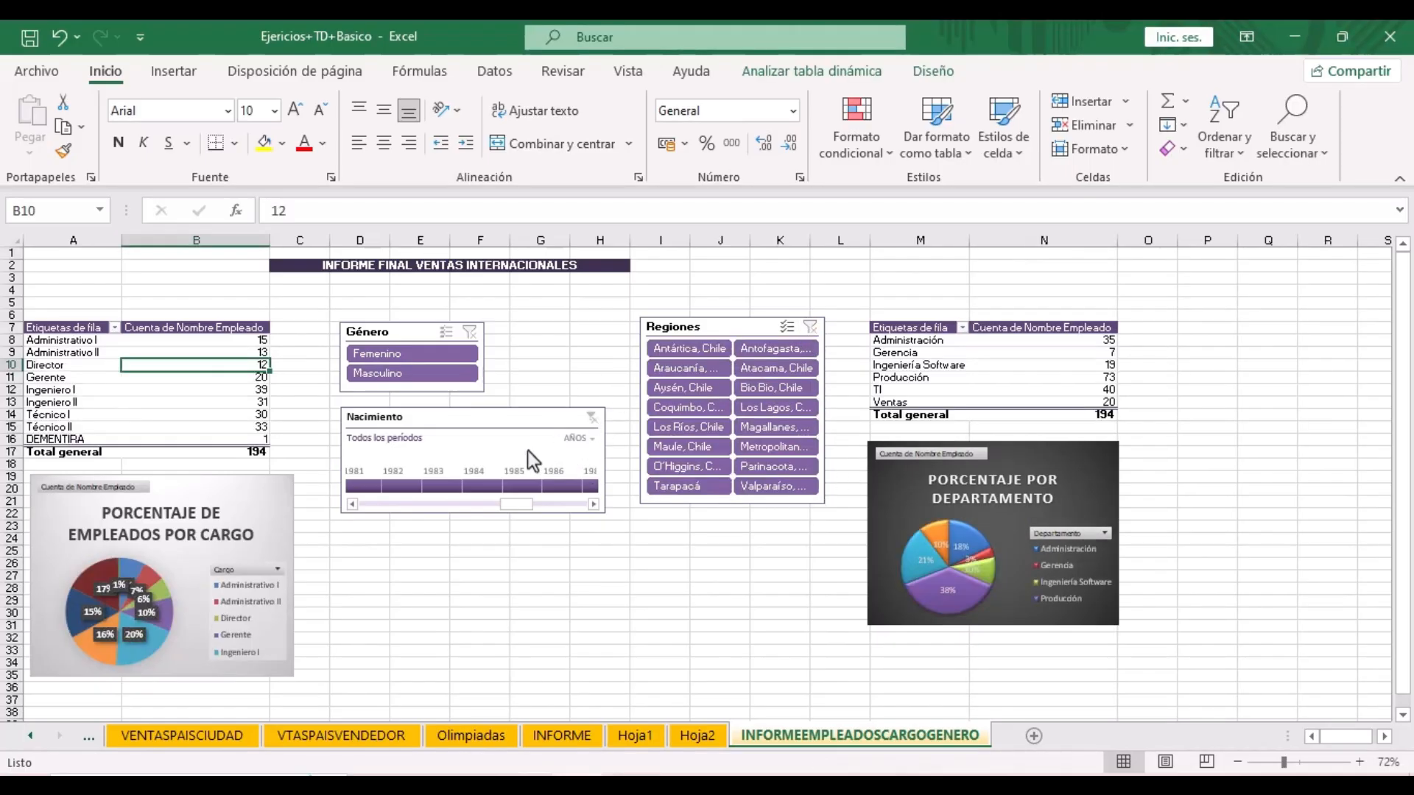
- Apply and undo a 1982 birth-year filter, then make the Nacimiento timeline taller
click(408, 487)
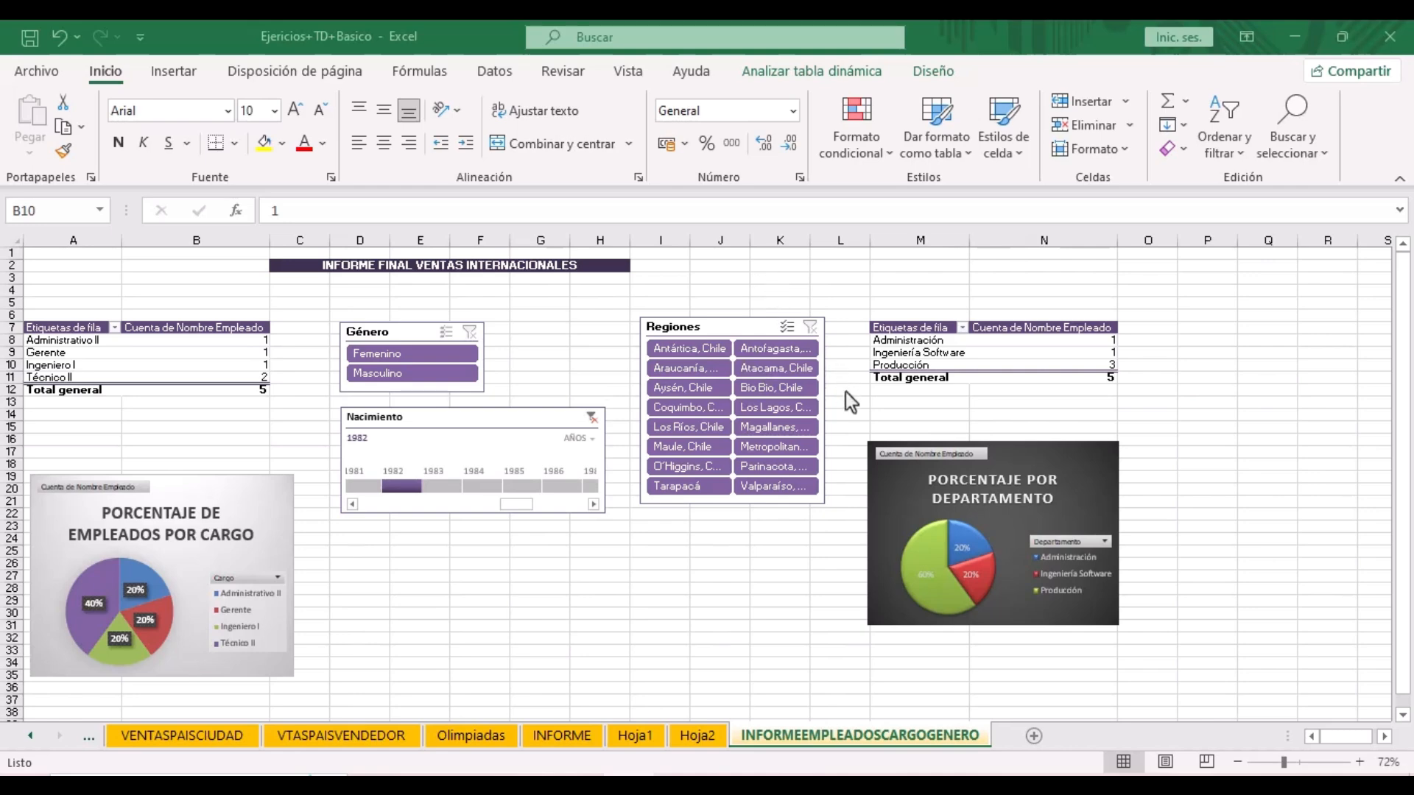
key(ctrl+z)
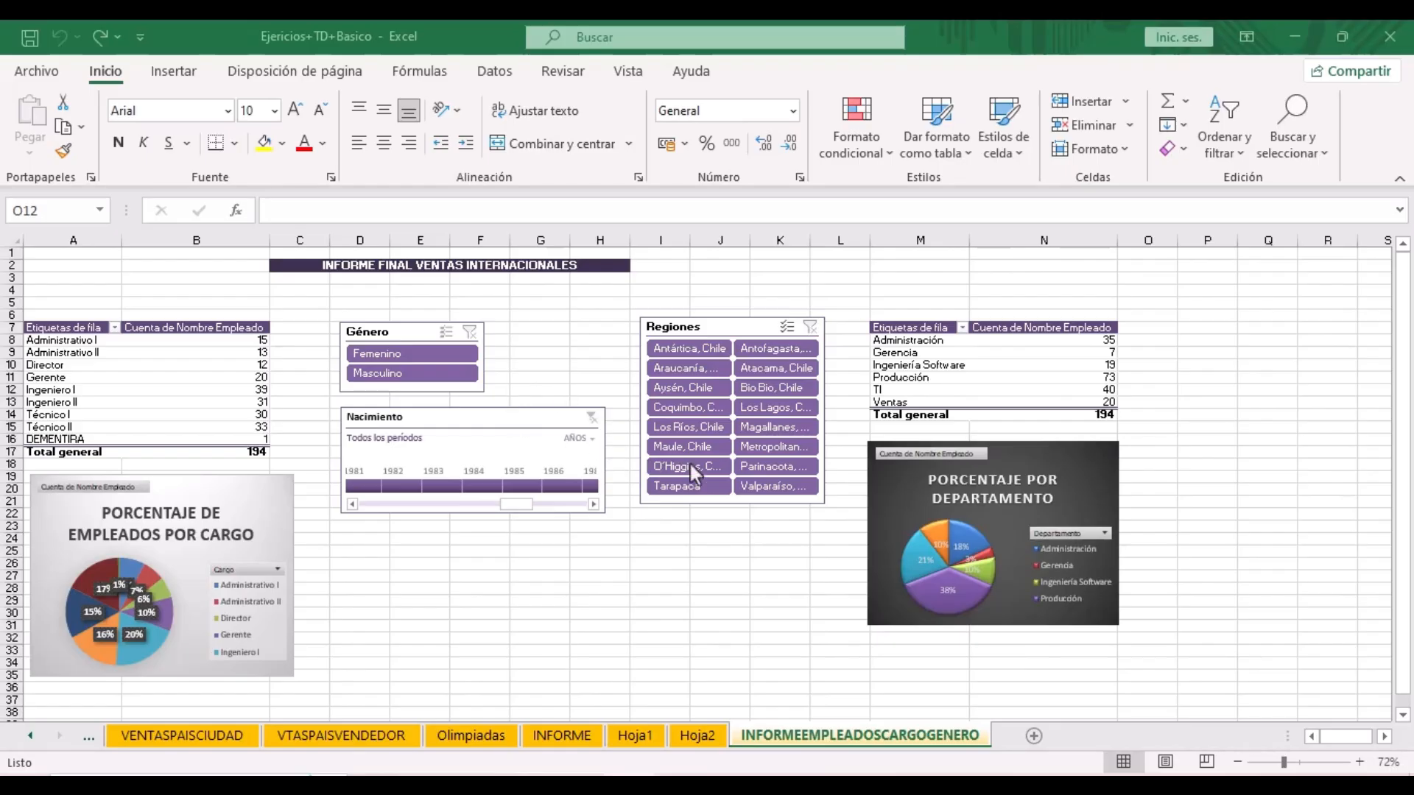
drag(551, 418, 550, 419)
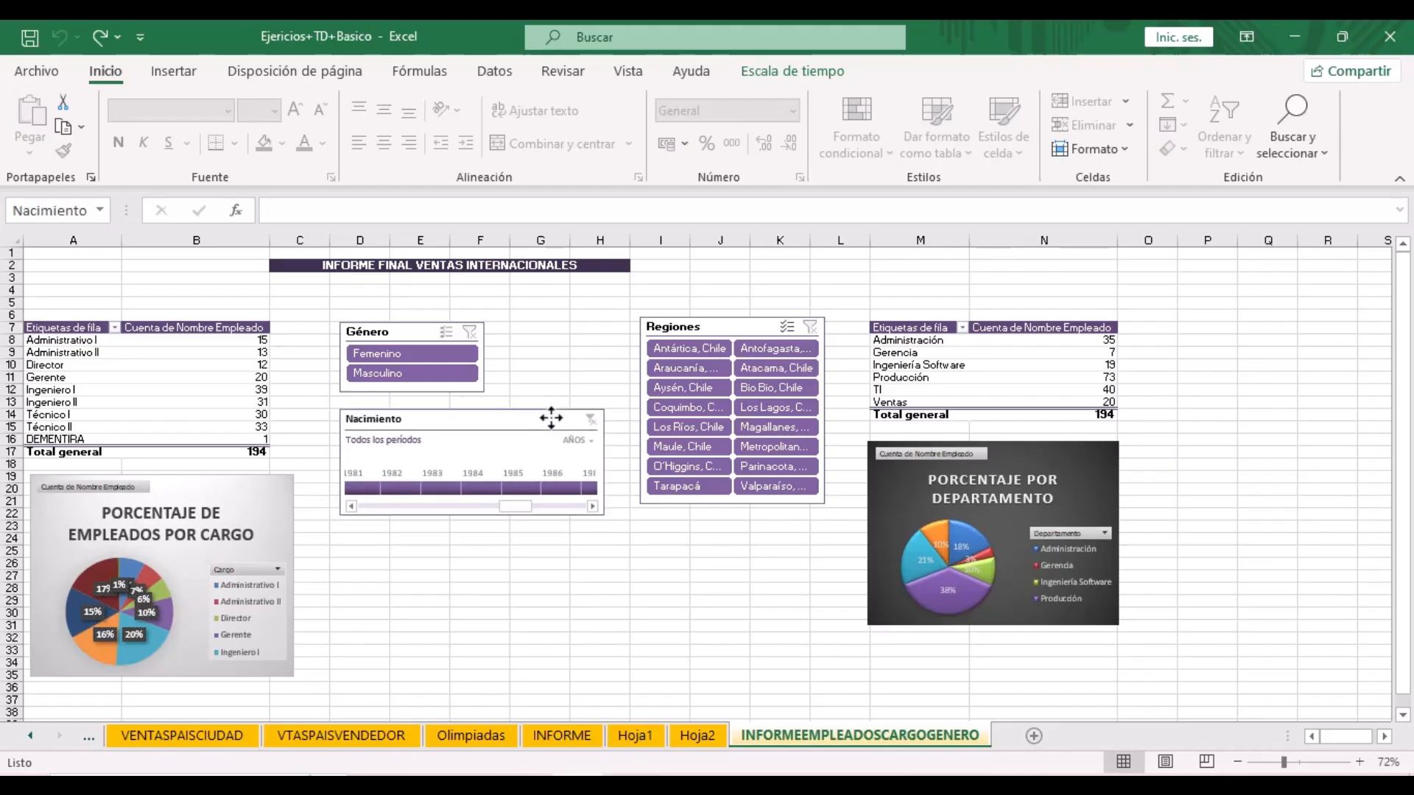
drag(470, 514, 471, 551)
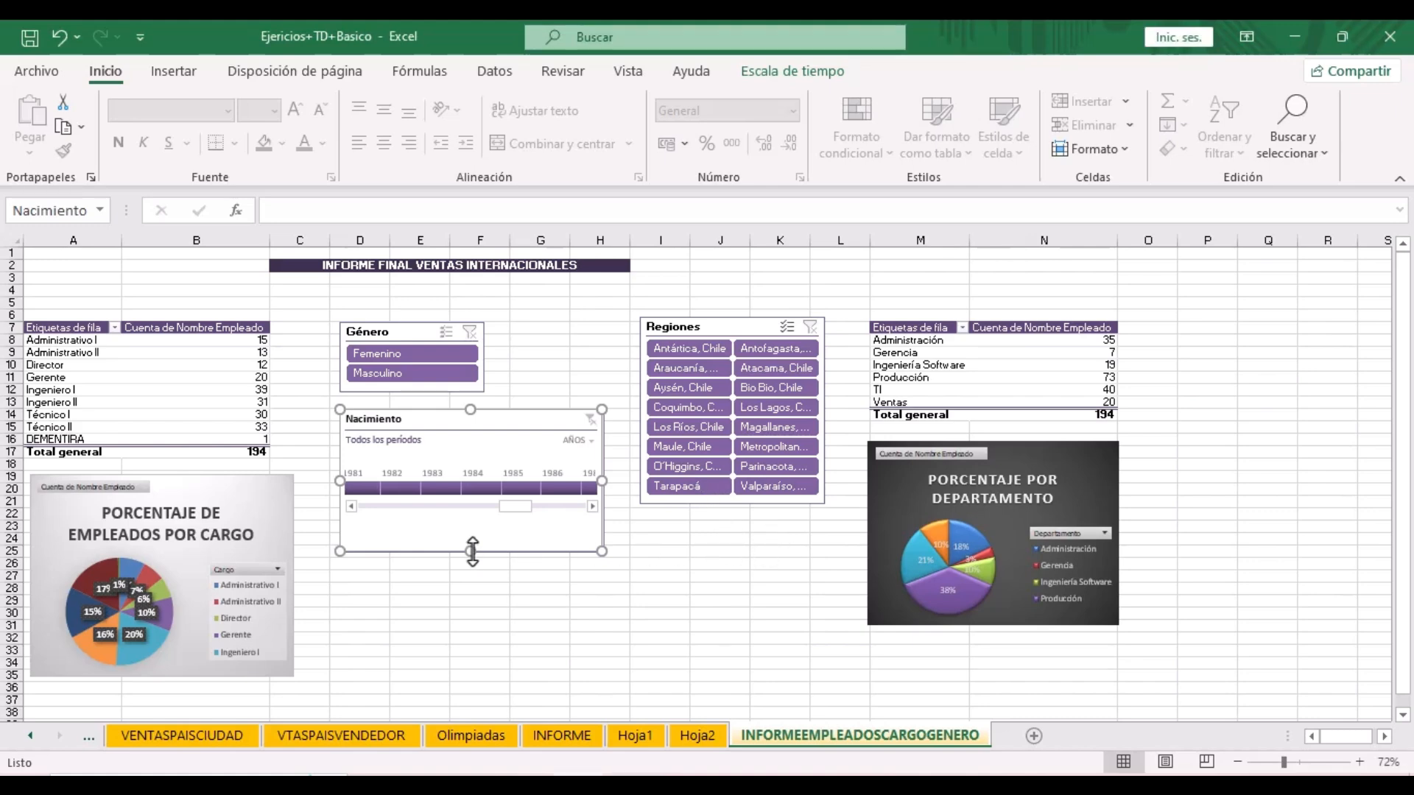
- Shrink the Nacimiento timeline back to compact height, then select the Género and Regiones slicers
drag(472, 551, 475, 519)
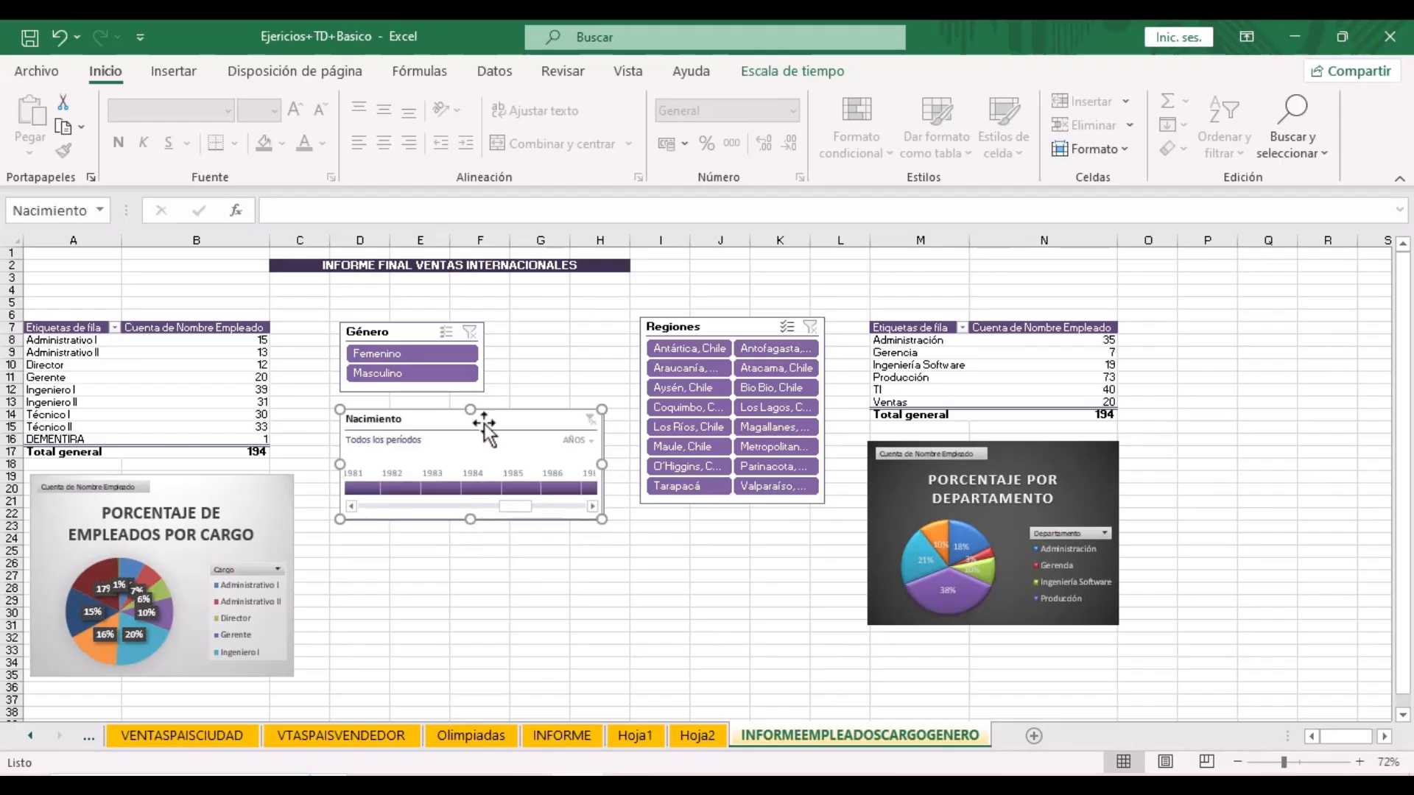
click(427, 334)
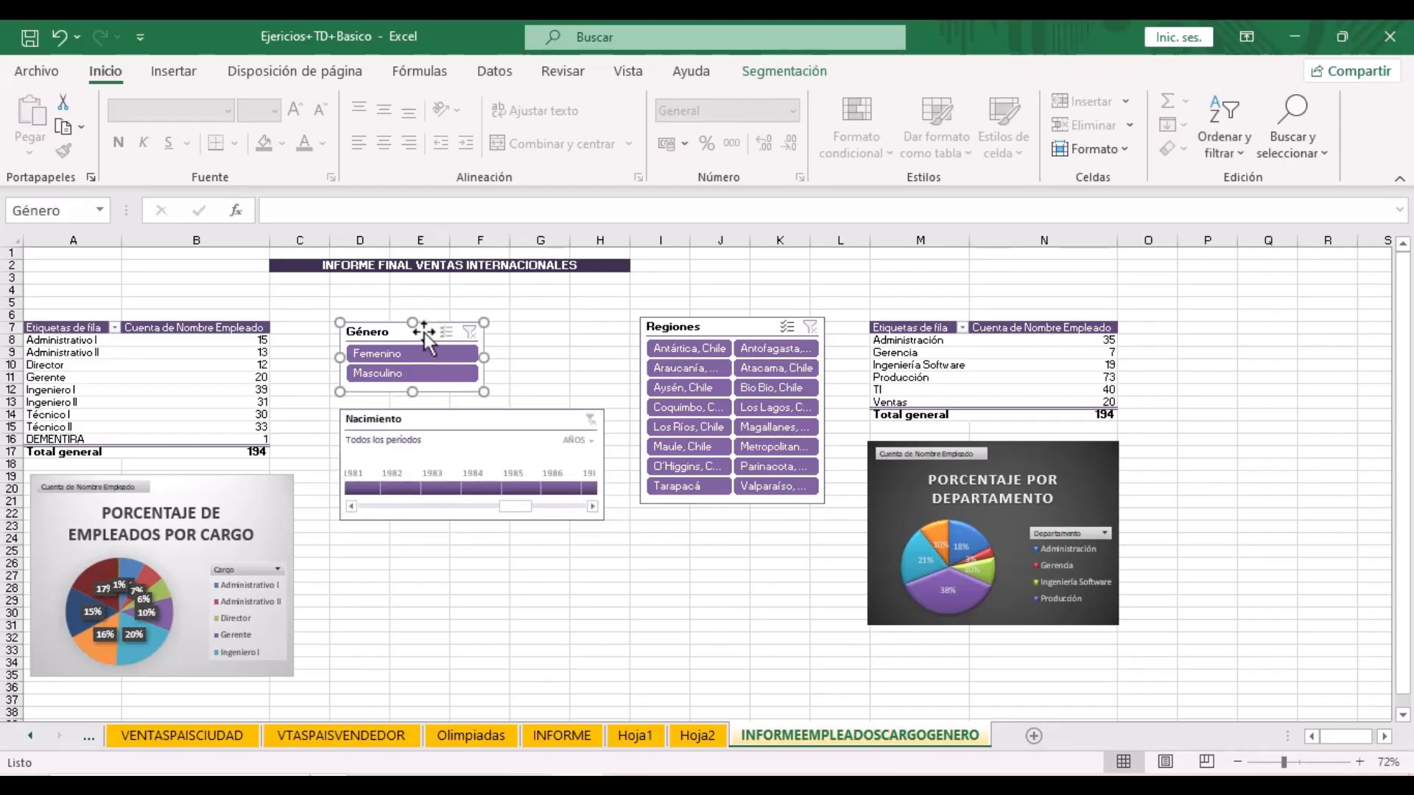
click(724, 329)
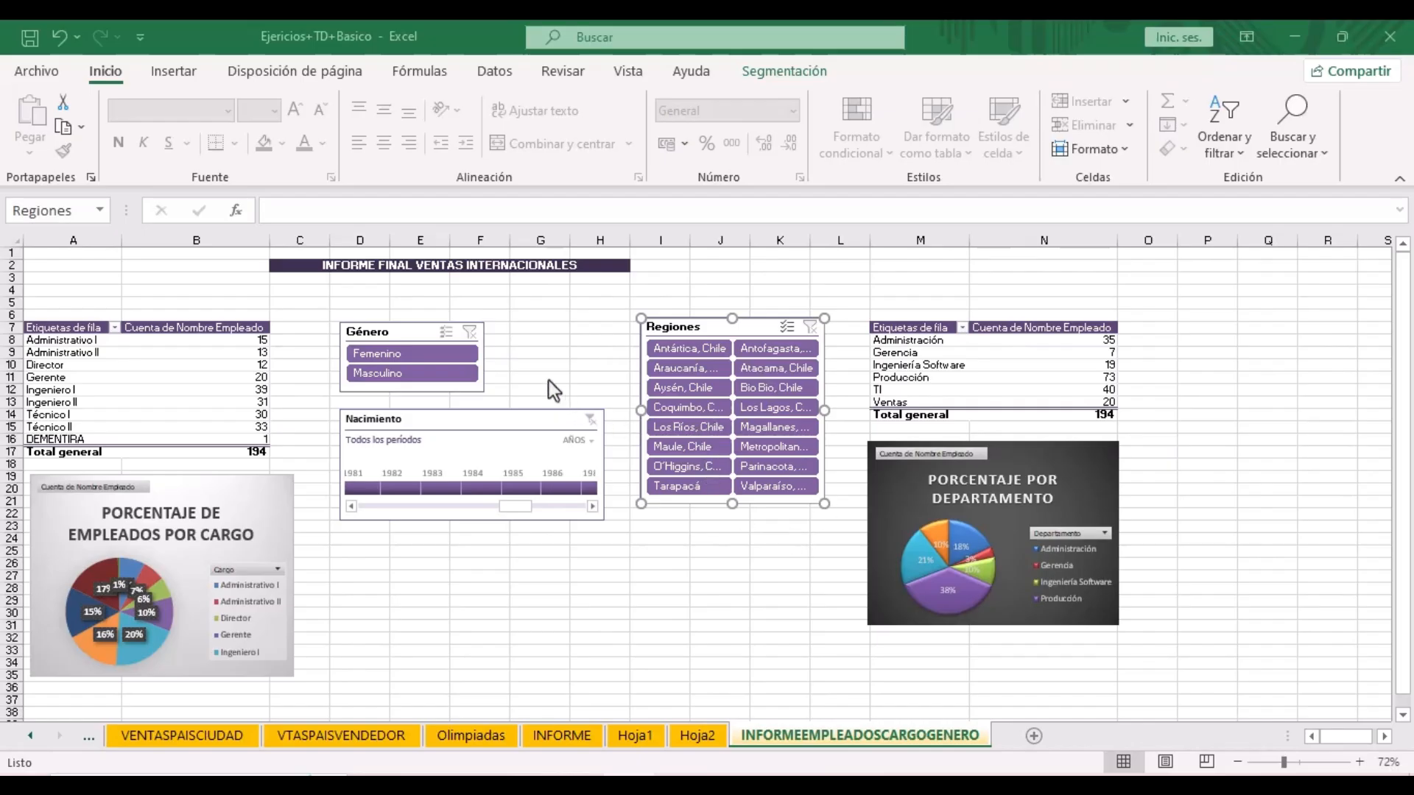
click(421, 330)
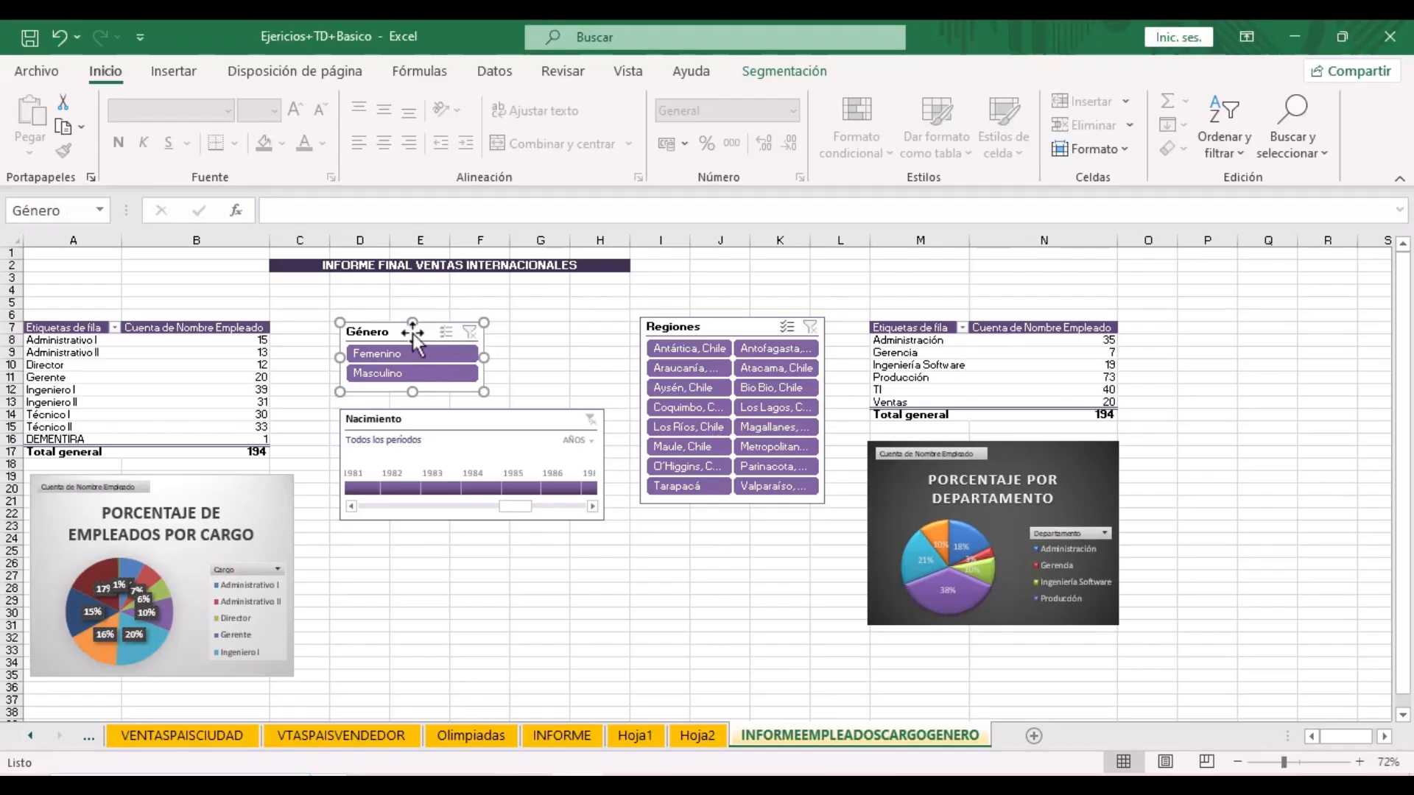
- Check Deshabilitar cambiar tamaño y mover under Posición y diseño for the Género and Regiones slicers
right_click(412, 334)
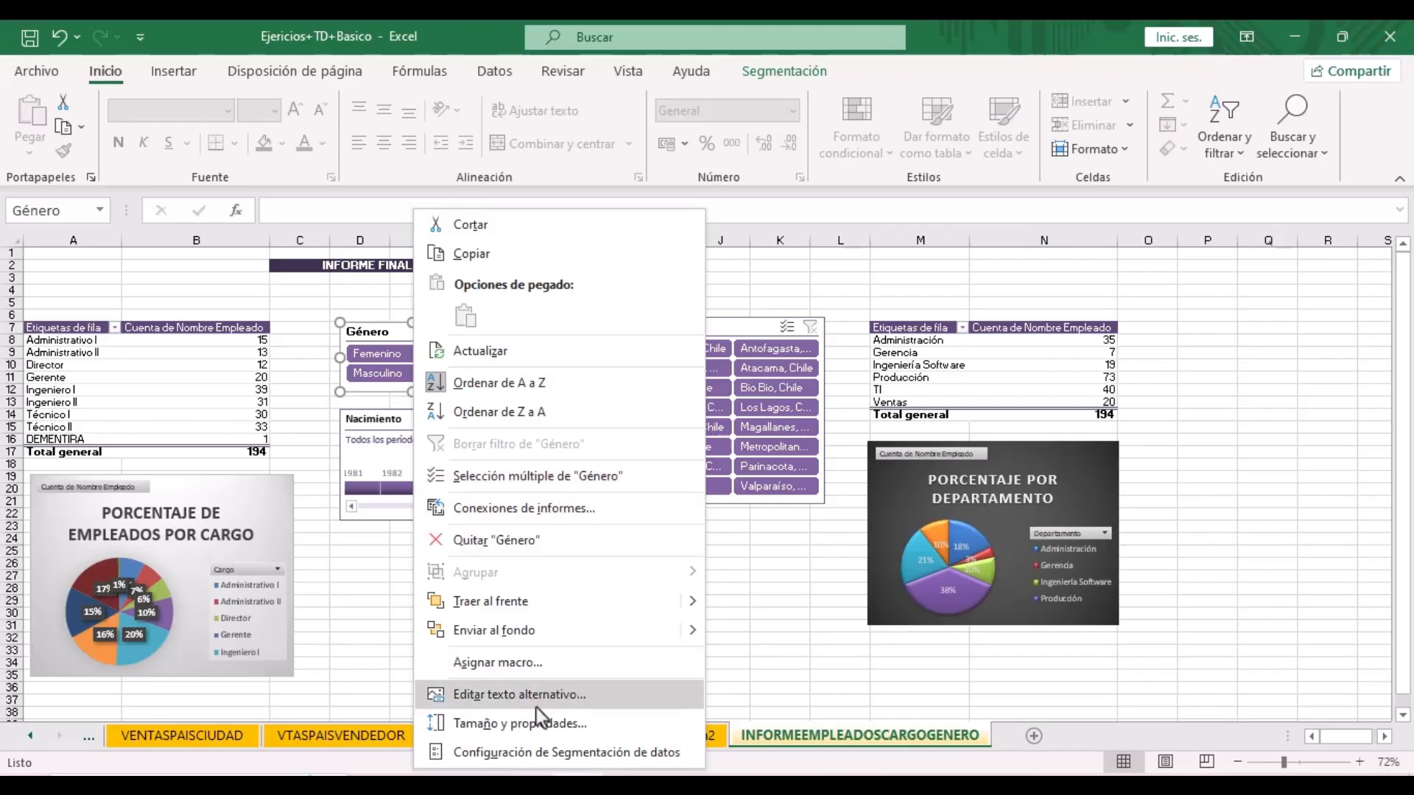
click(528, 725)
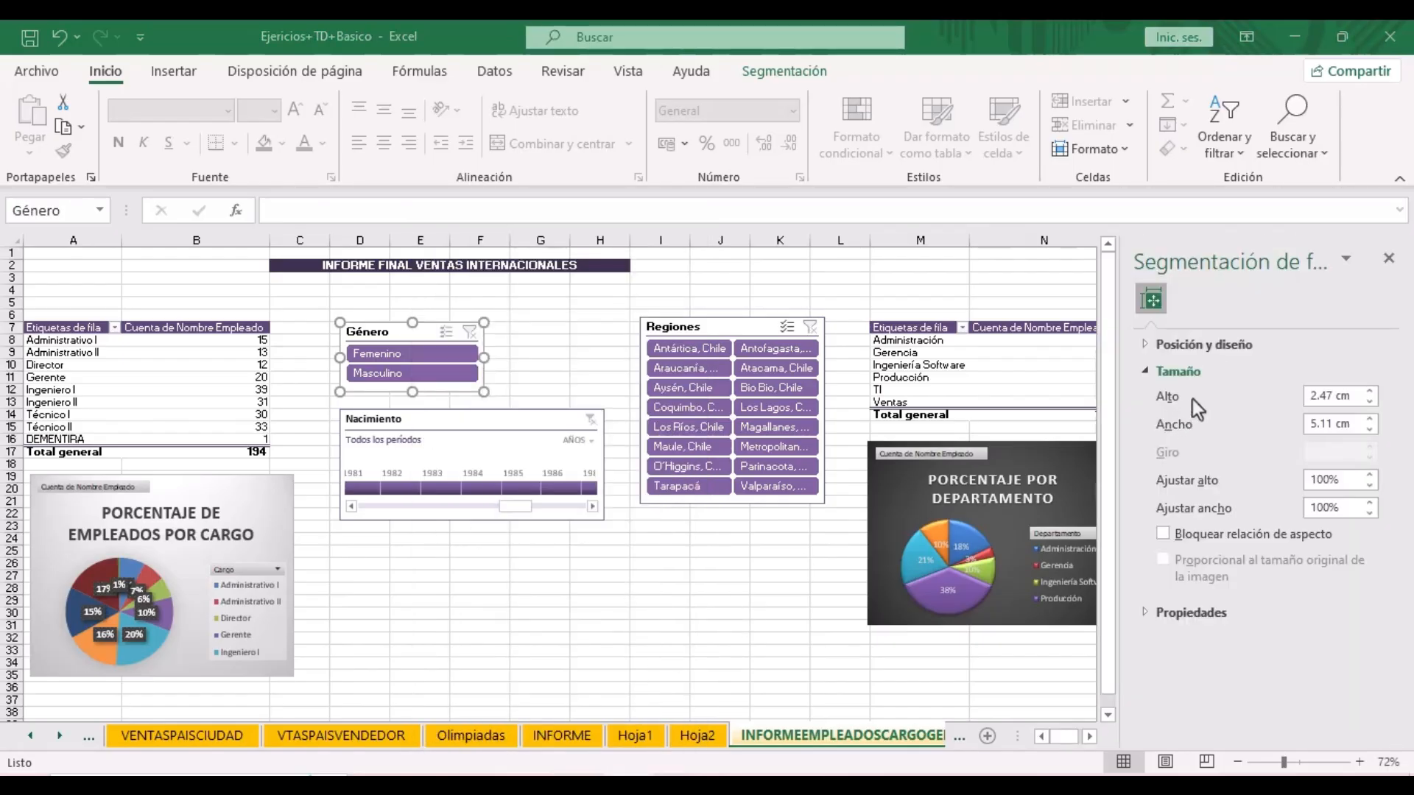
click(1146, 370)
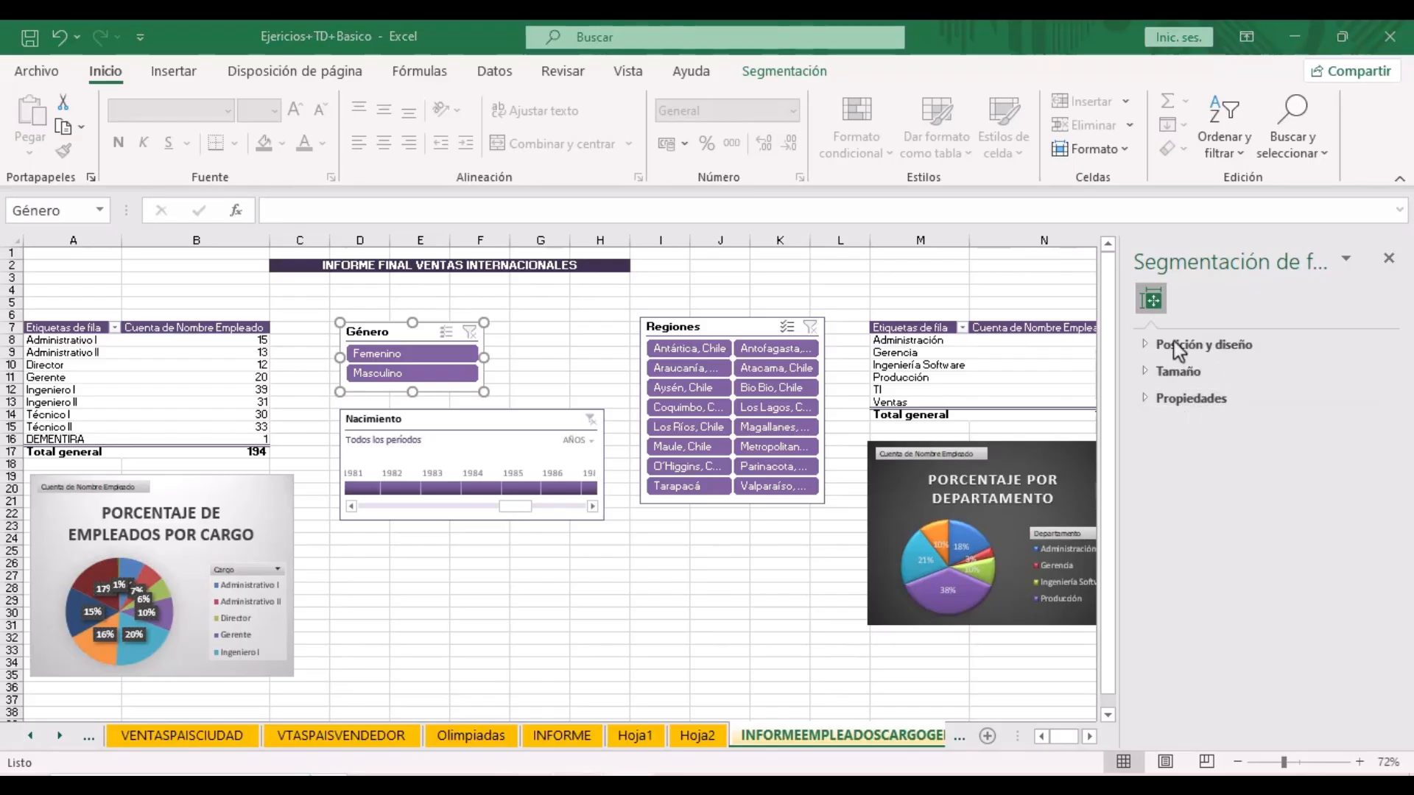
click(1146, 351)
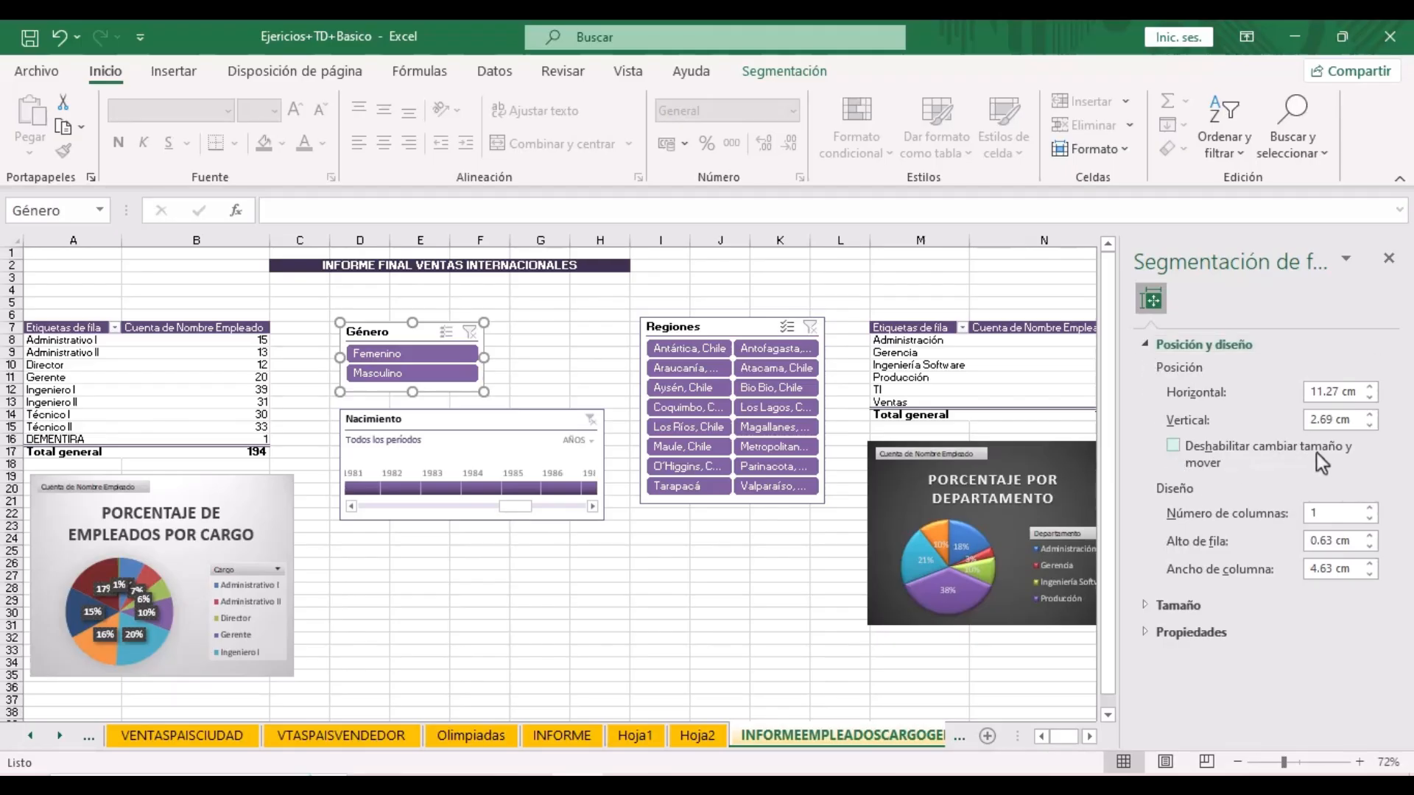
click(1175, 447)
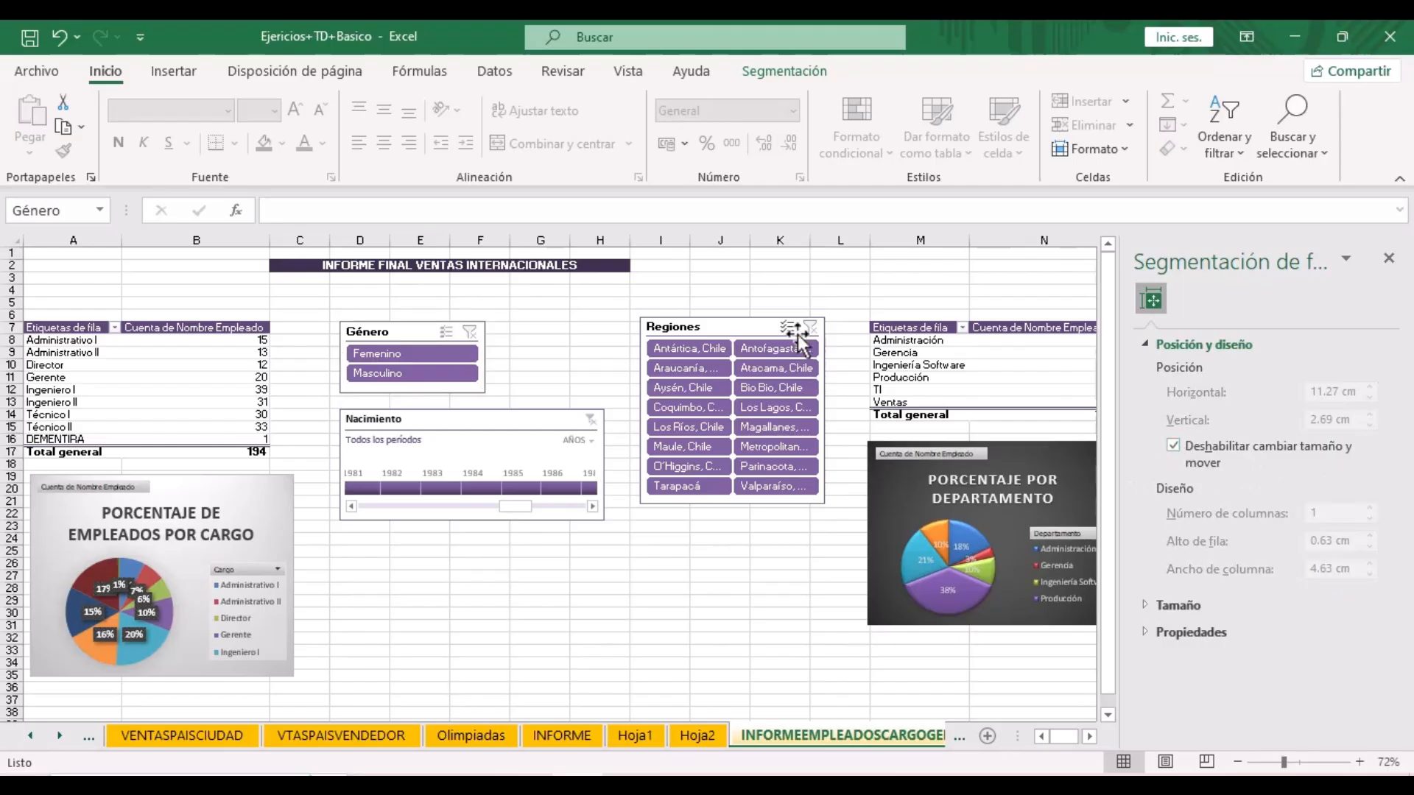
click(735, 325)
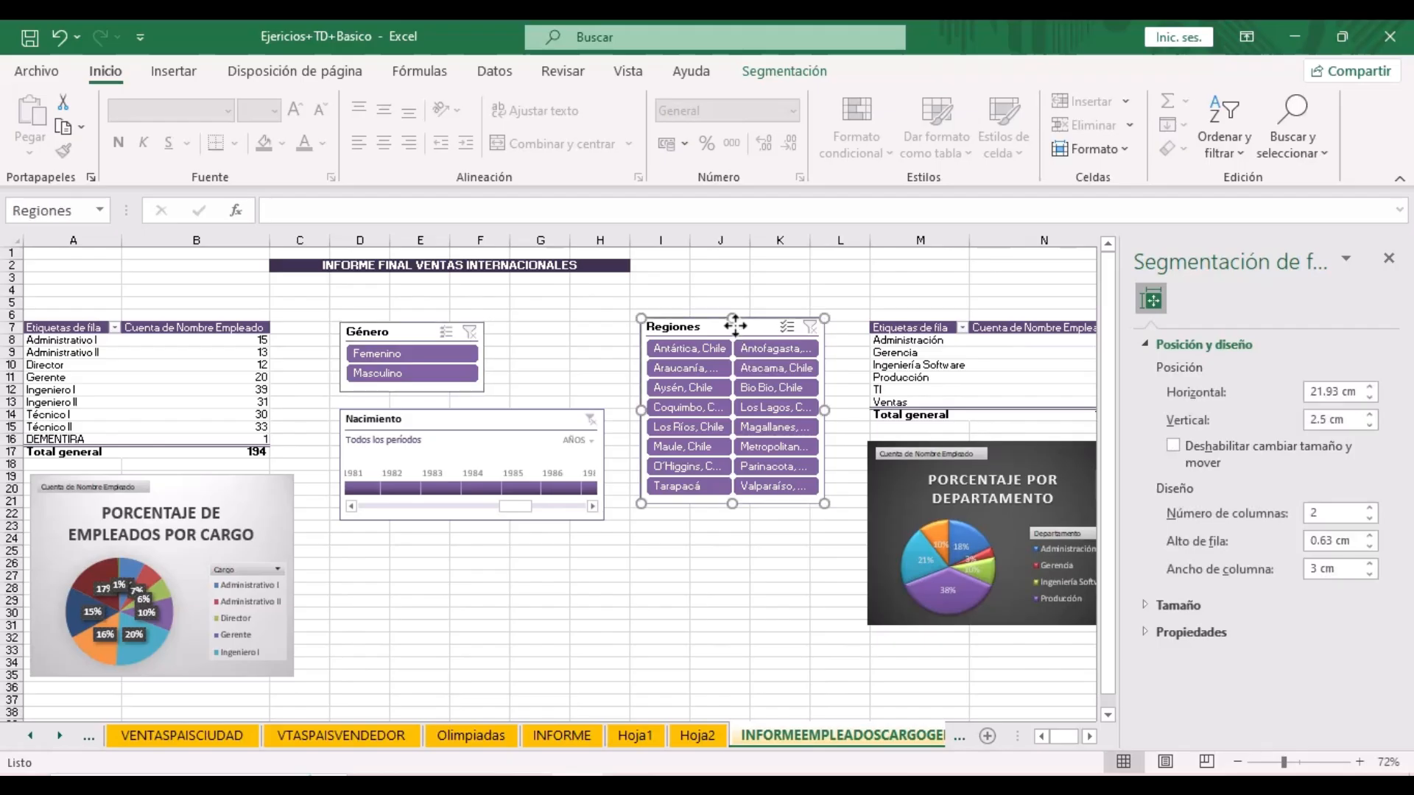
click(1173, 444)
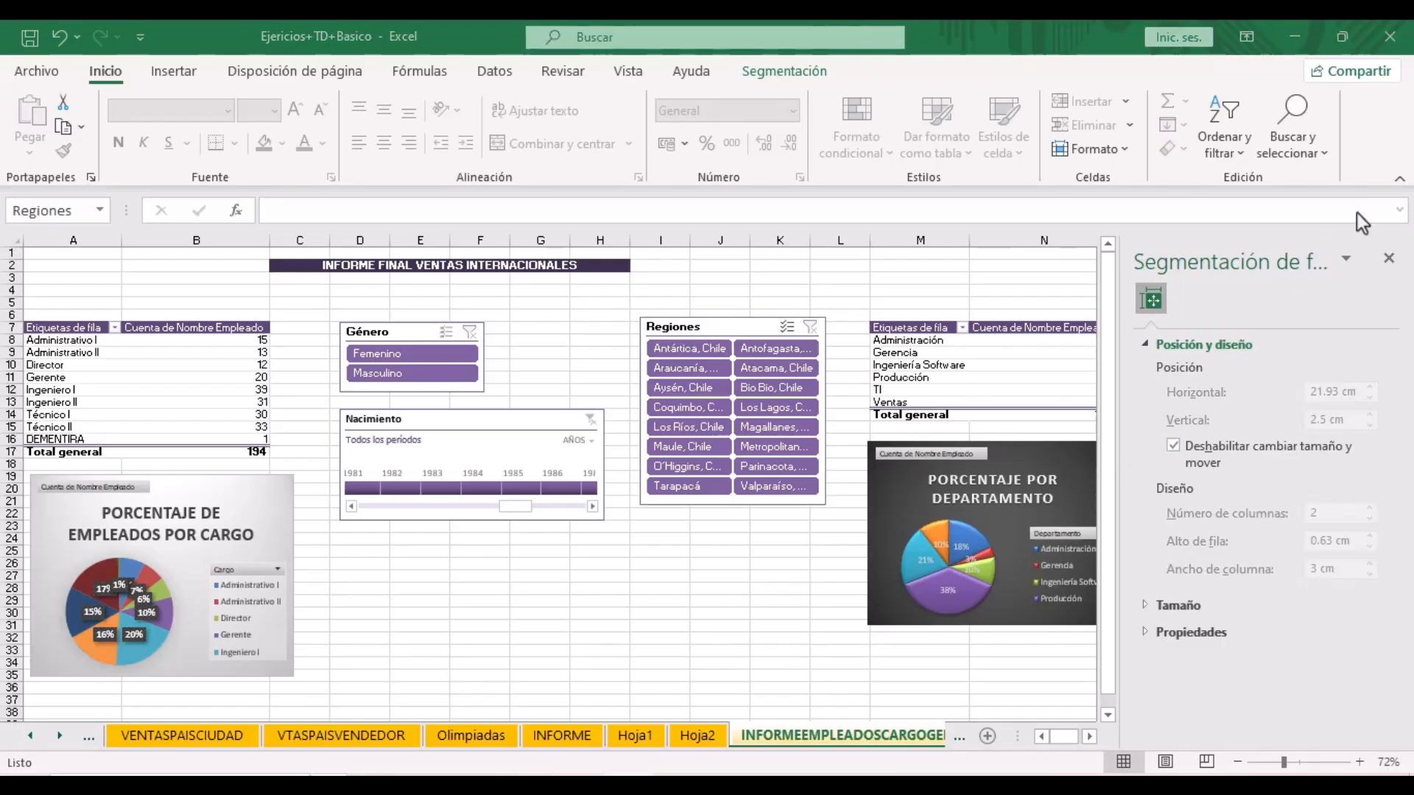
click(1389, 262)
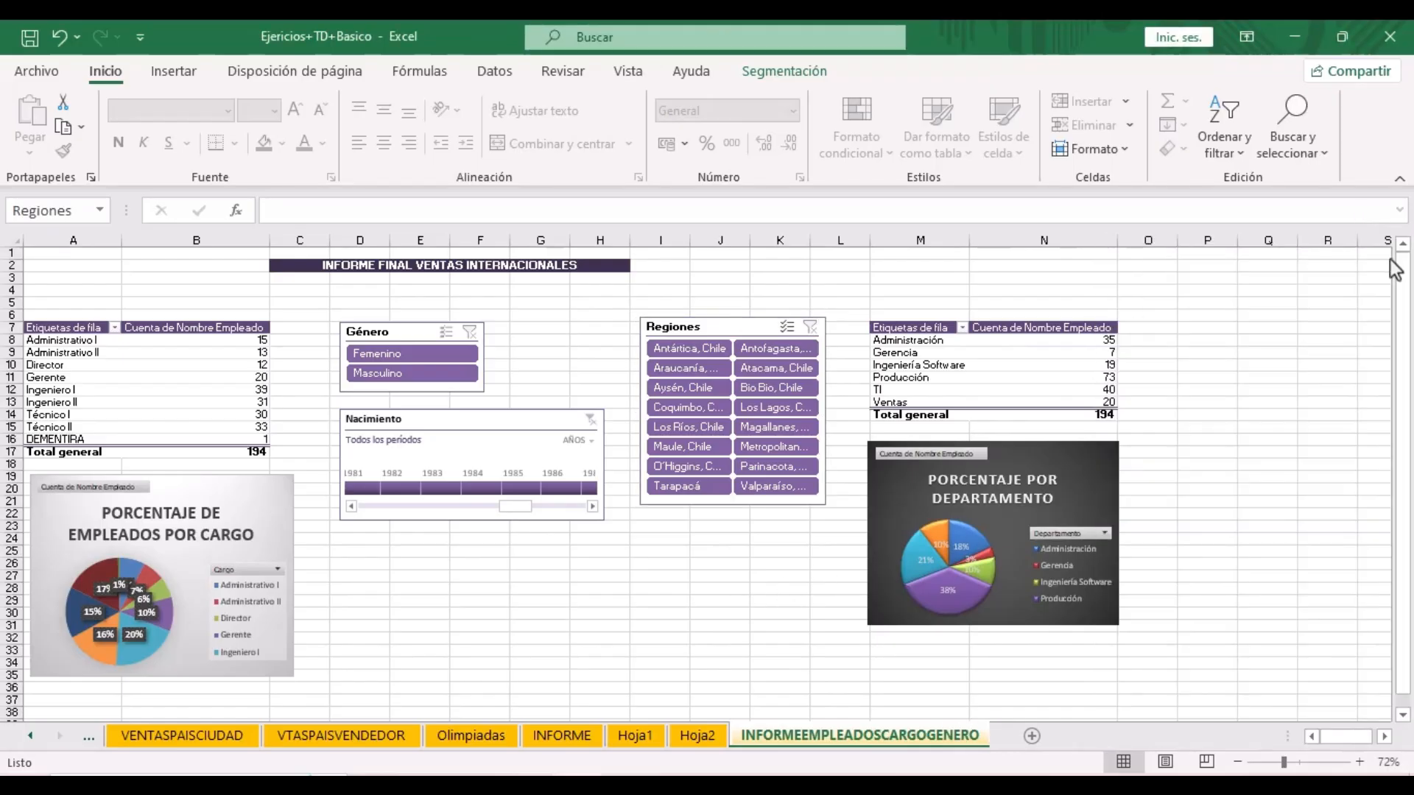
click(418, 335)
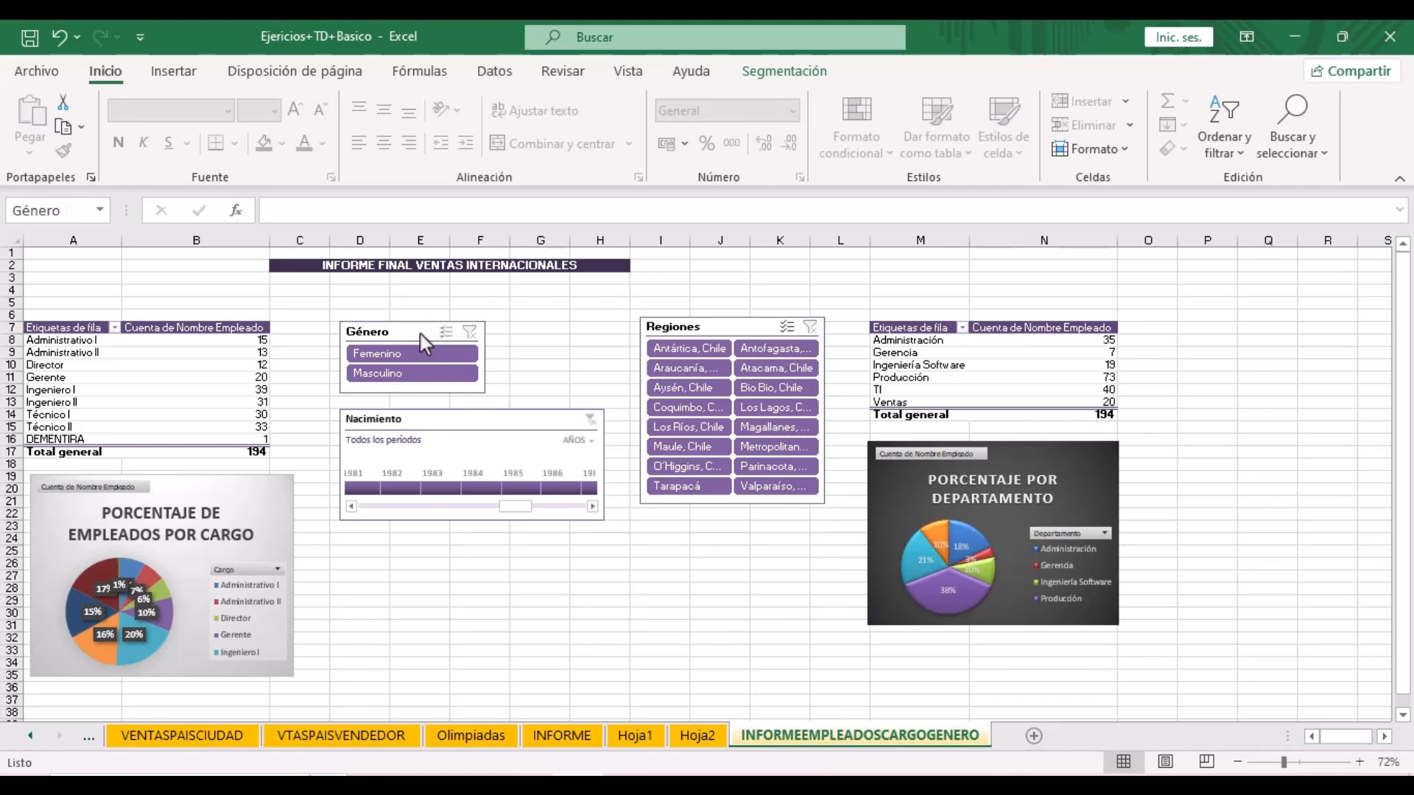
click(719, 326)
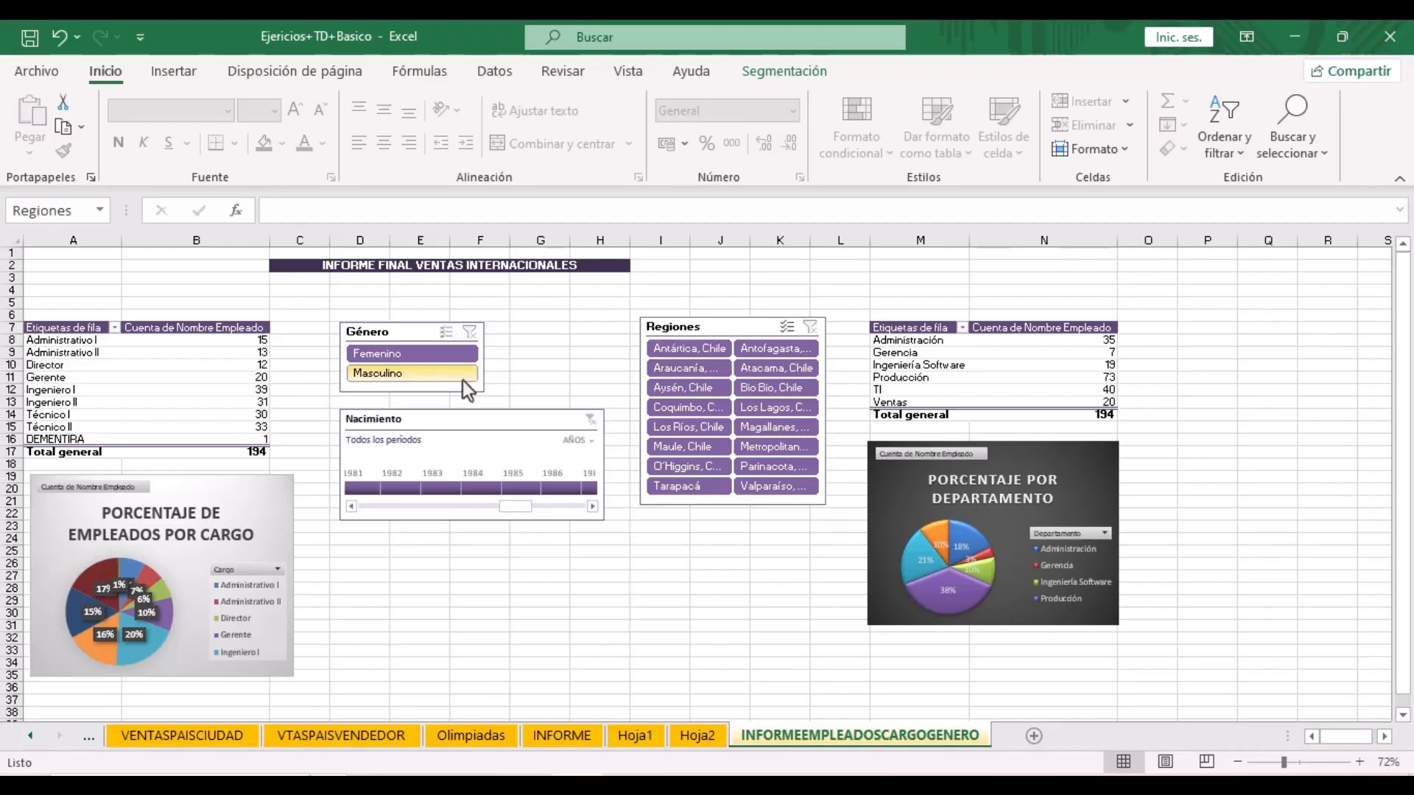
click(448, 357)
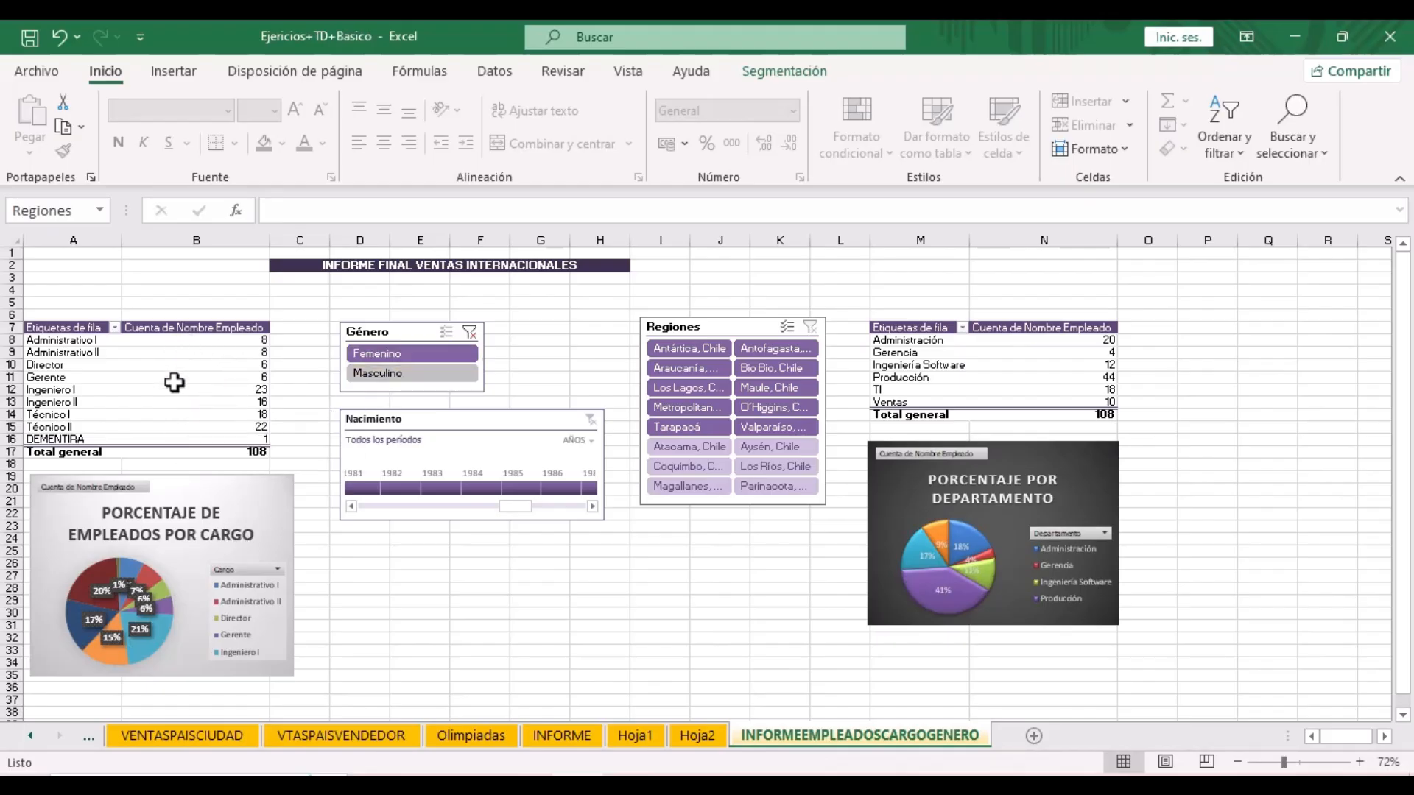
click(470, 333)
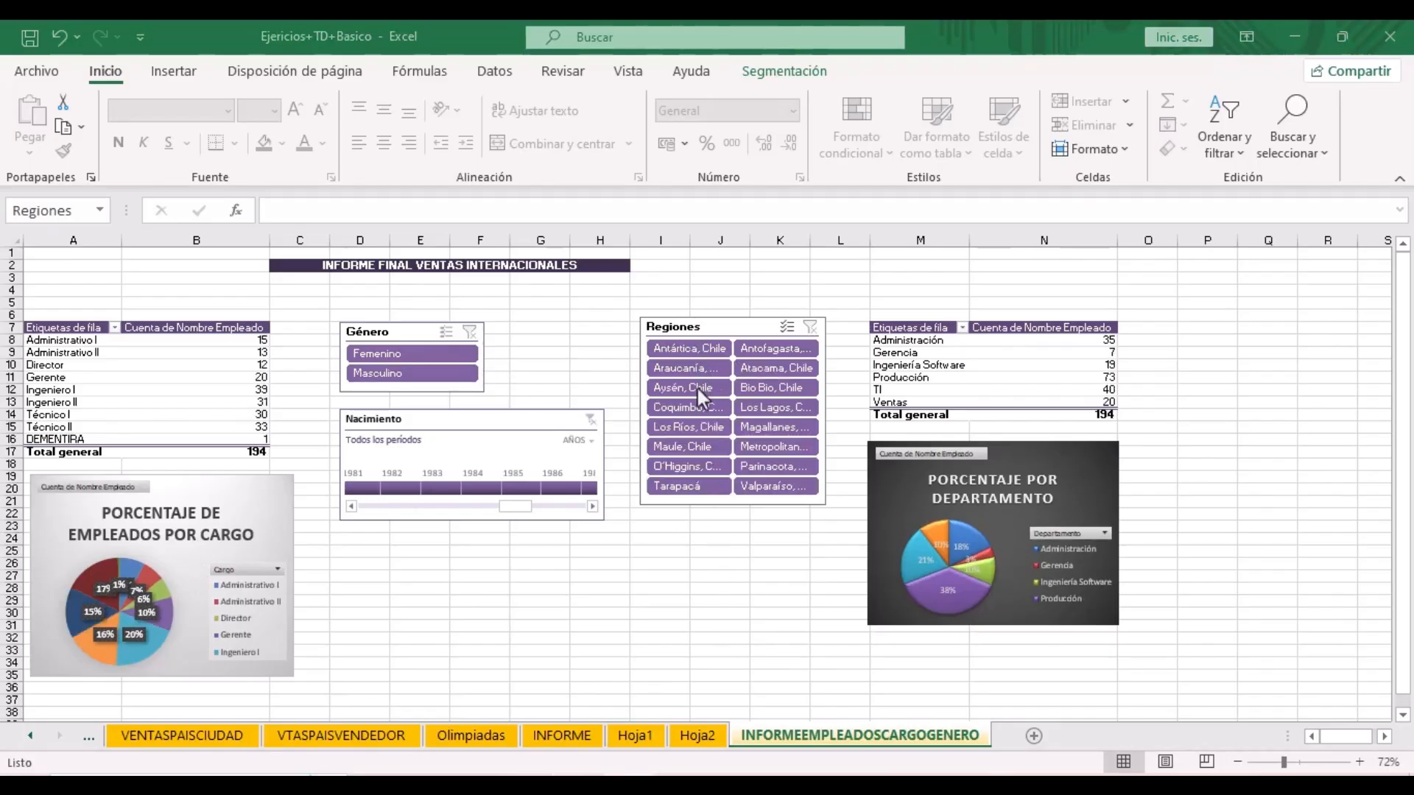
click(706, 489)
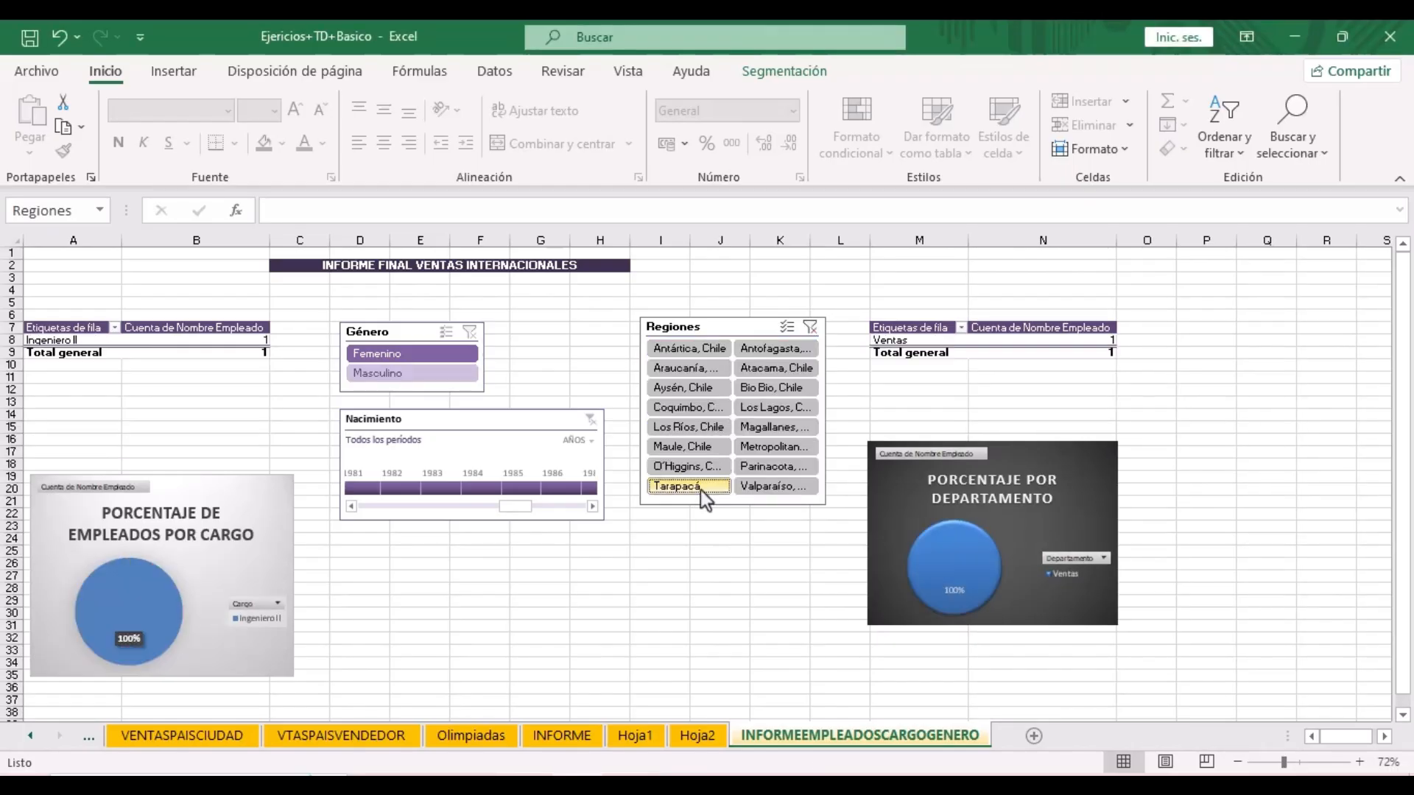
click(810, 330)
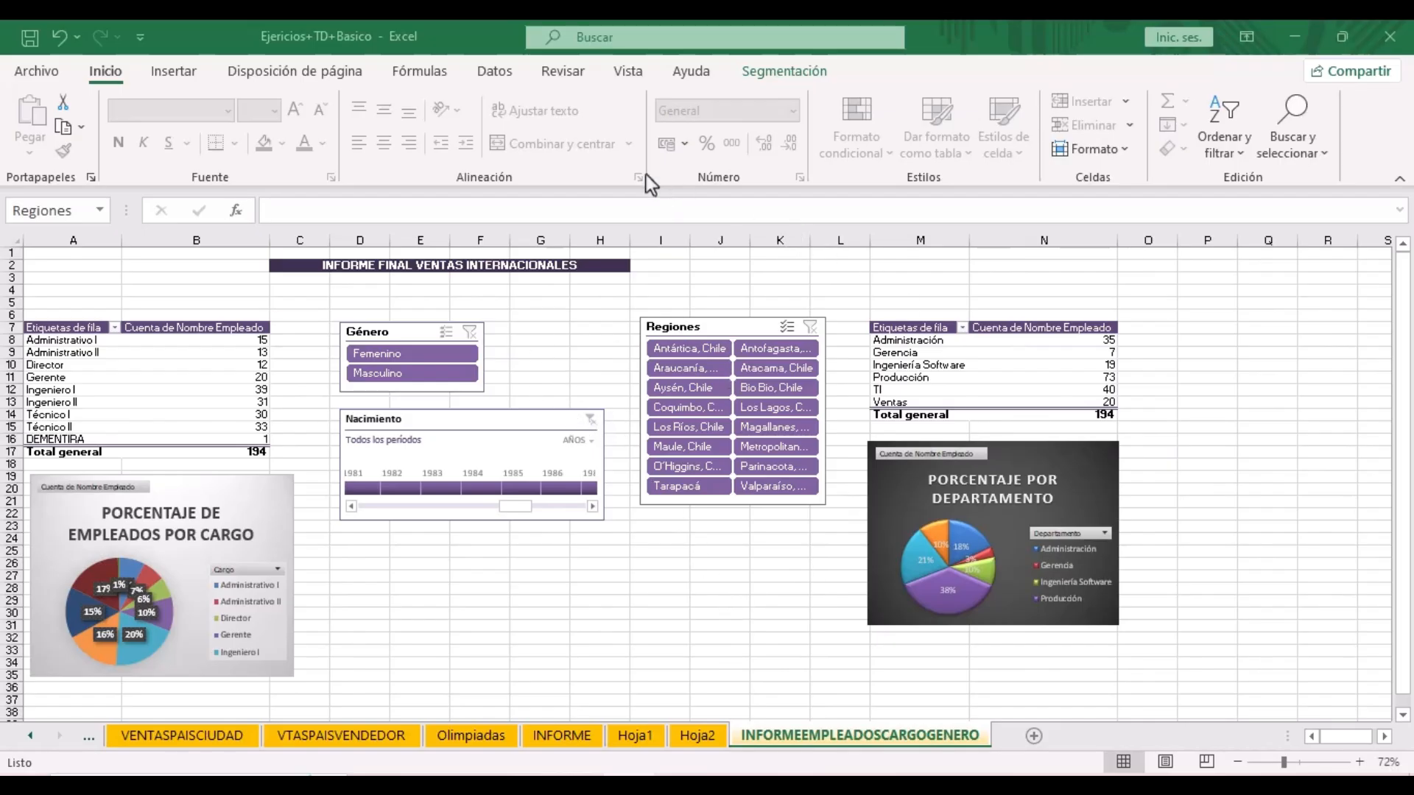
- Protect the INFORMEEMPLEADOSCARGOGENERO sheet with Proteger hoja, keeping the default selection permissions
click(569, 74)
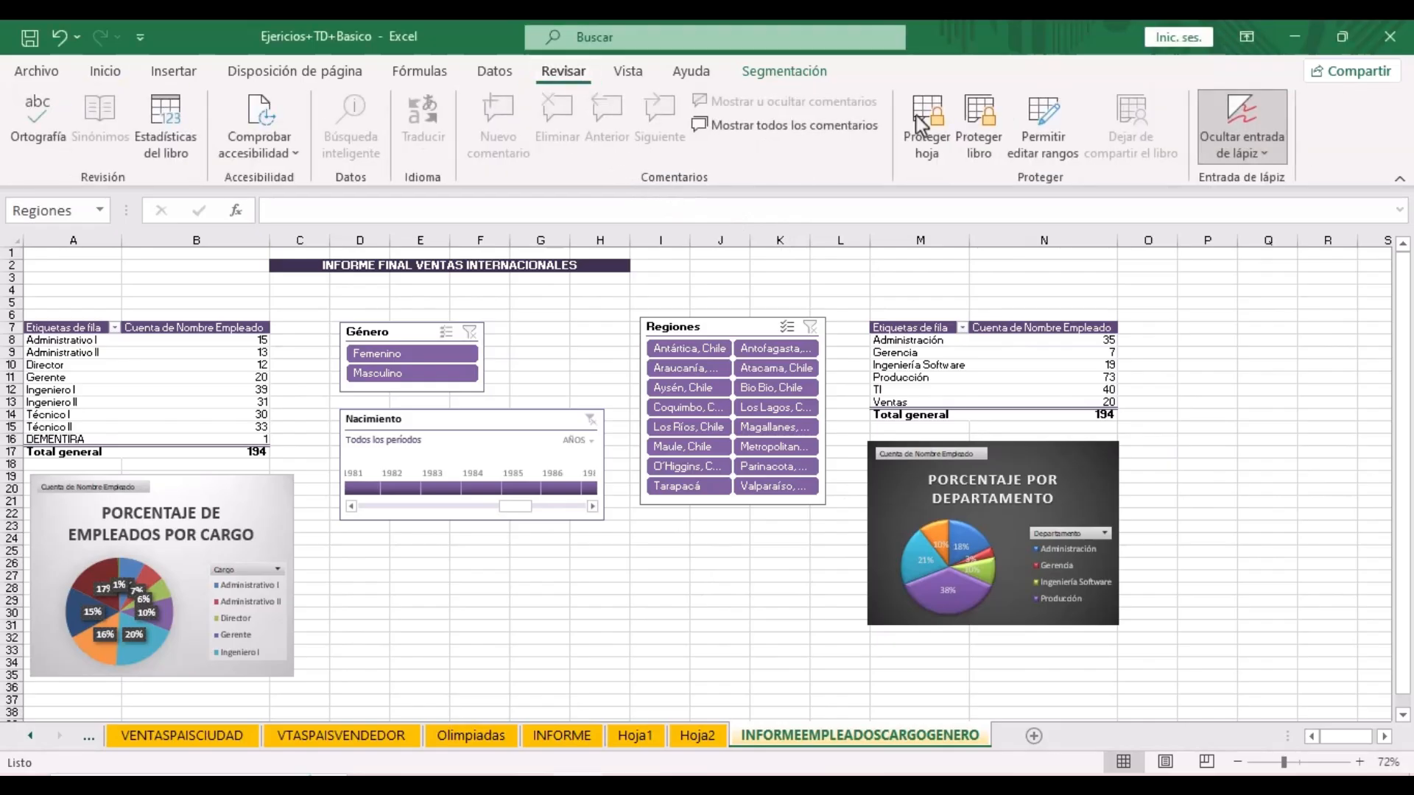
click(939, 154)
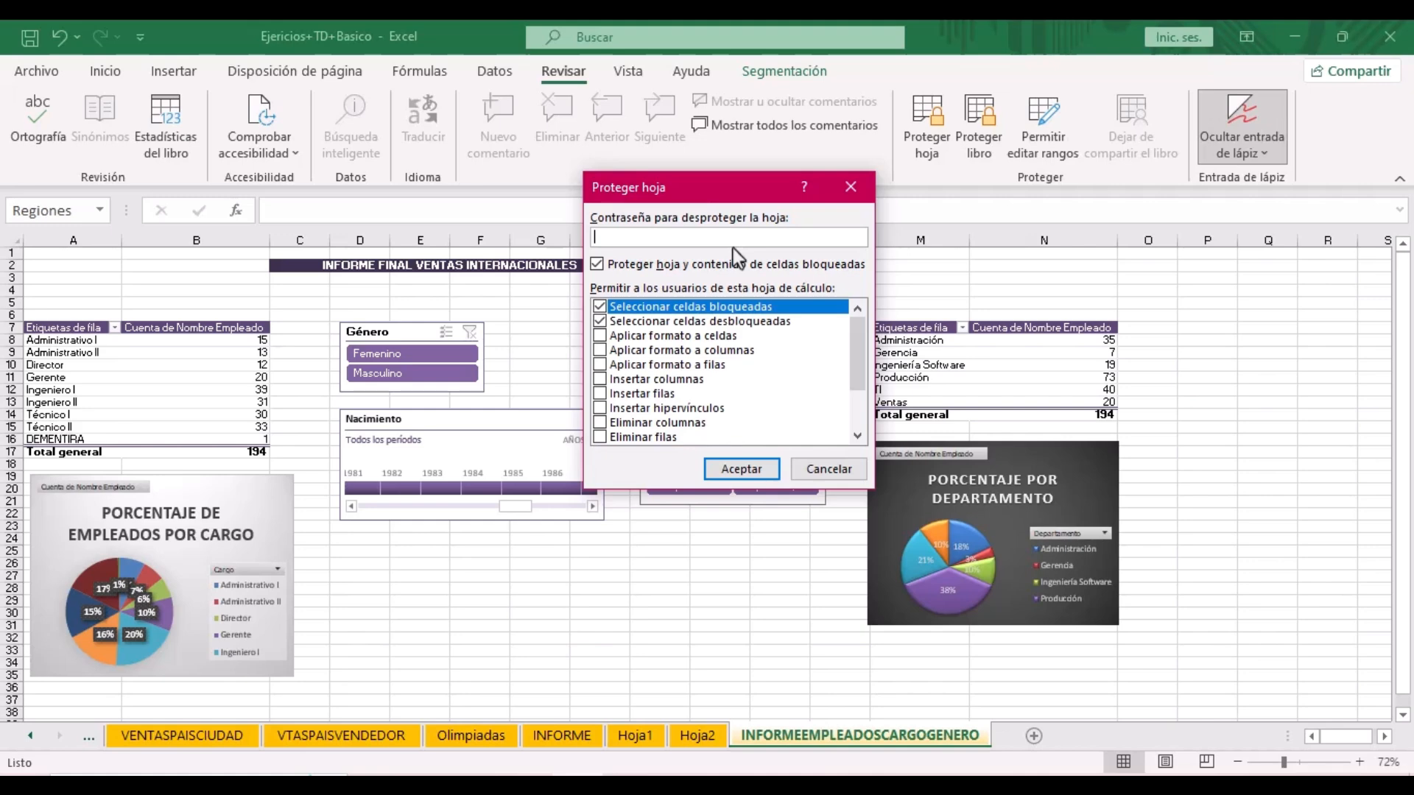
click(753, 525)
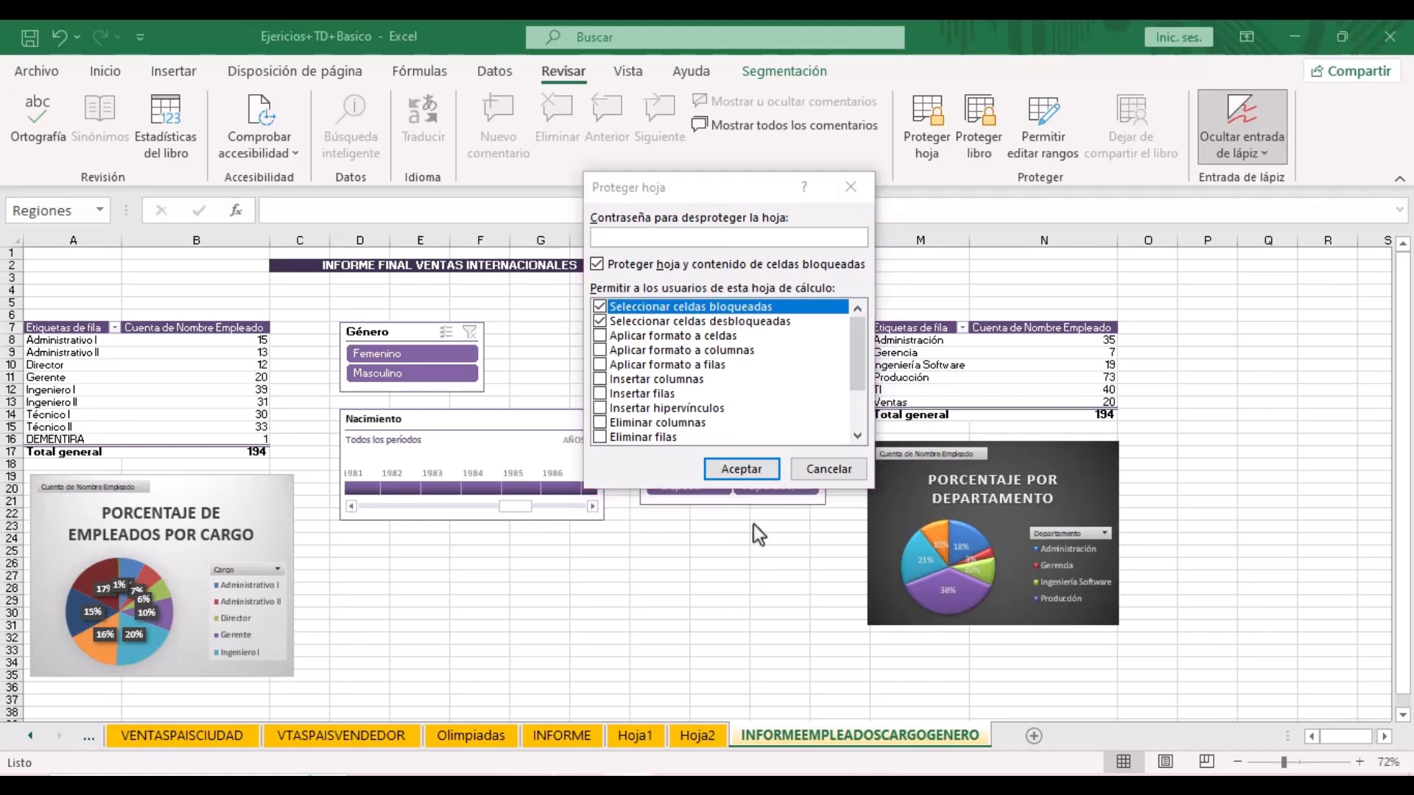
click(727, 467)
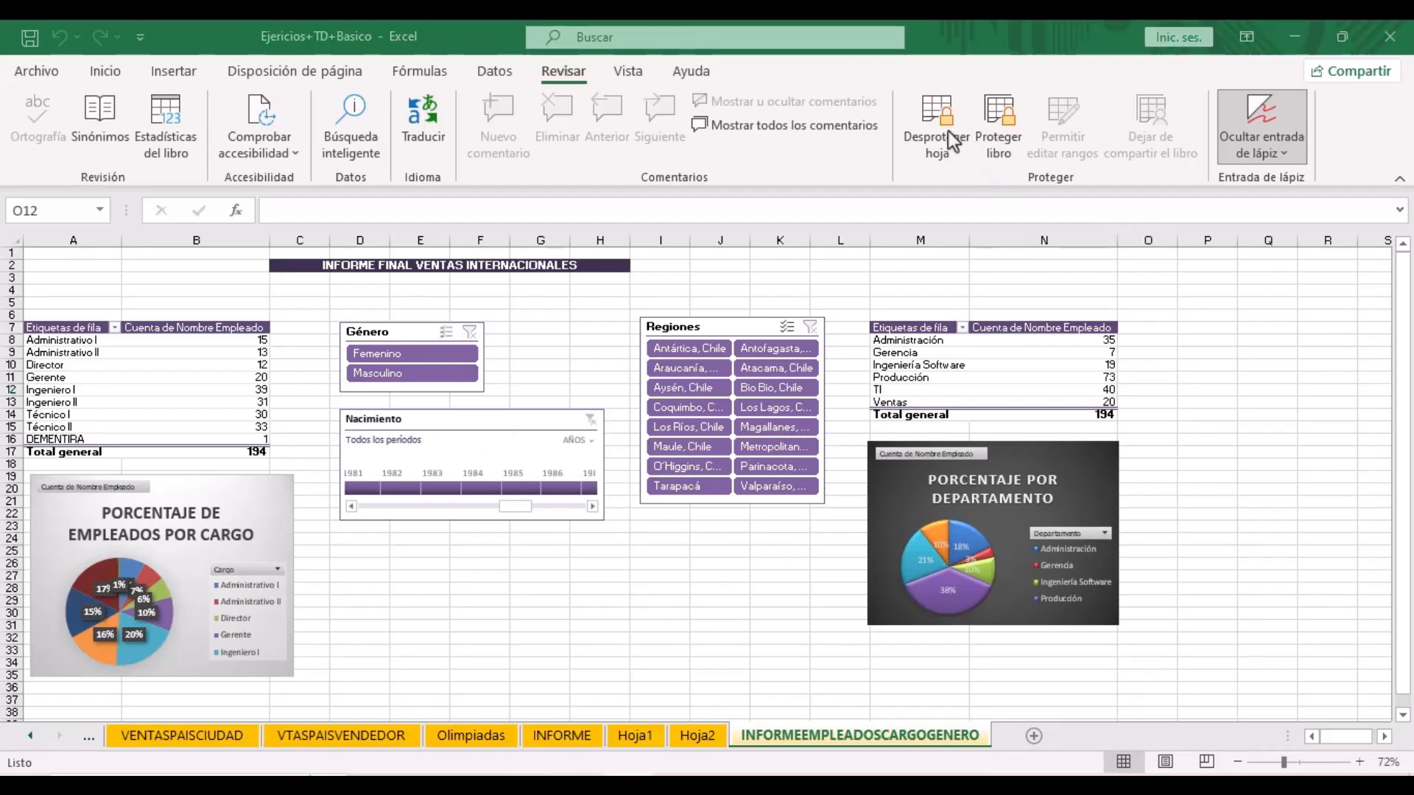
- Uncheck Bloqueado in the Género slicer's Propiedades settings
key(Return)
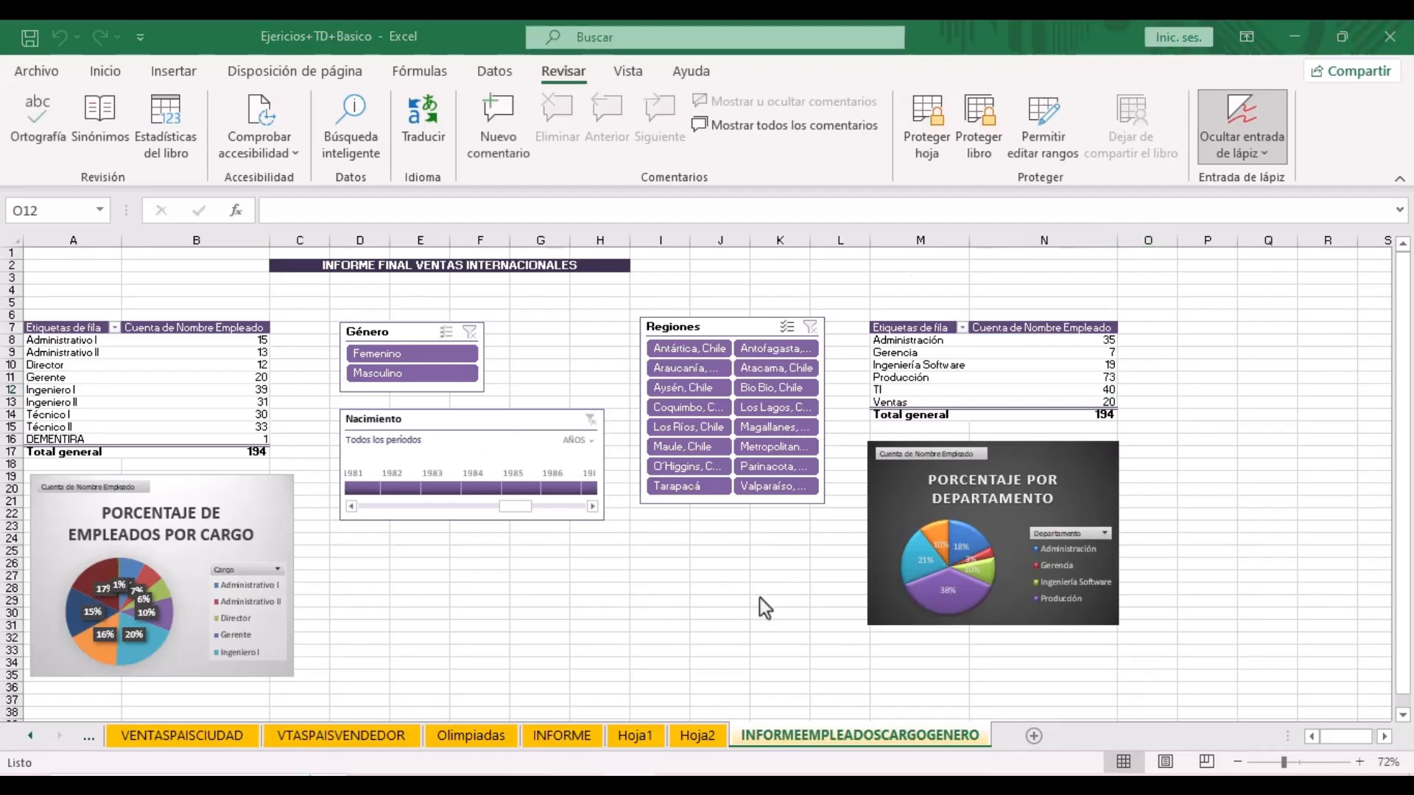
right_click(414, 332)
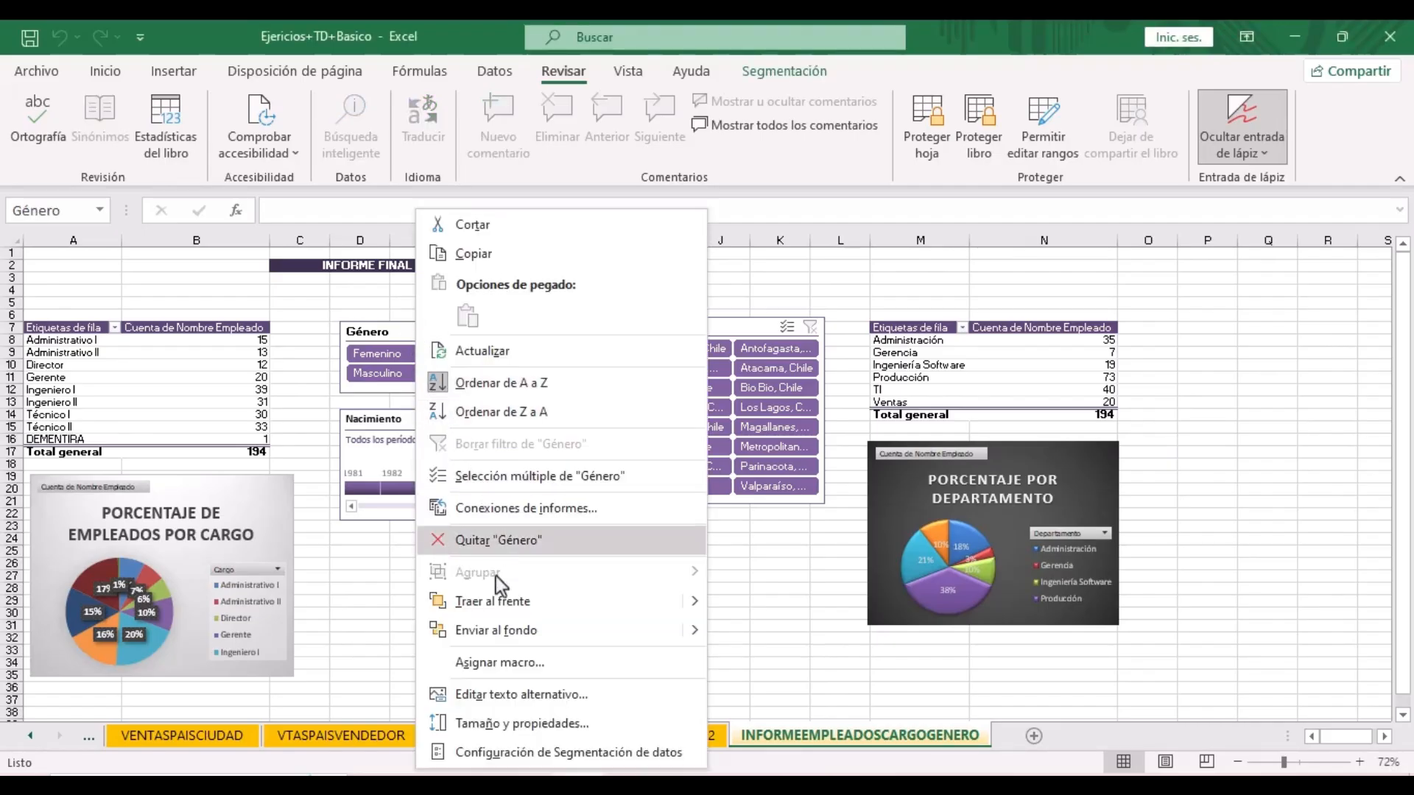
click(558, 724)
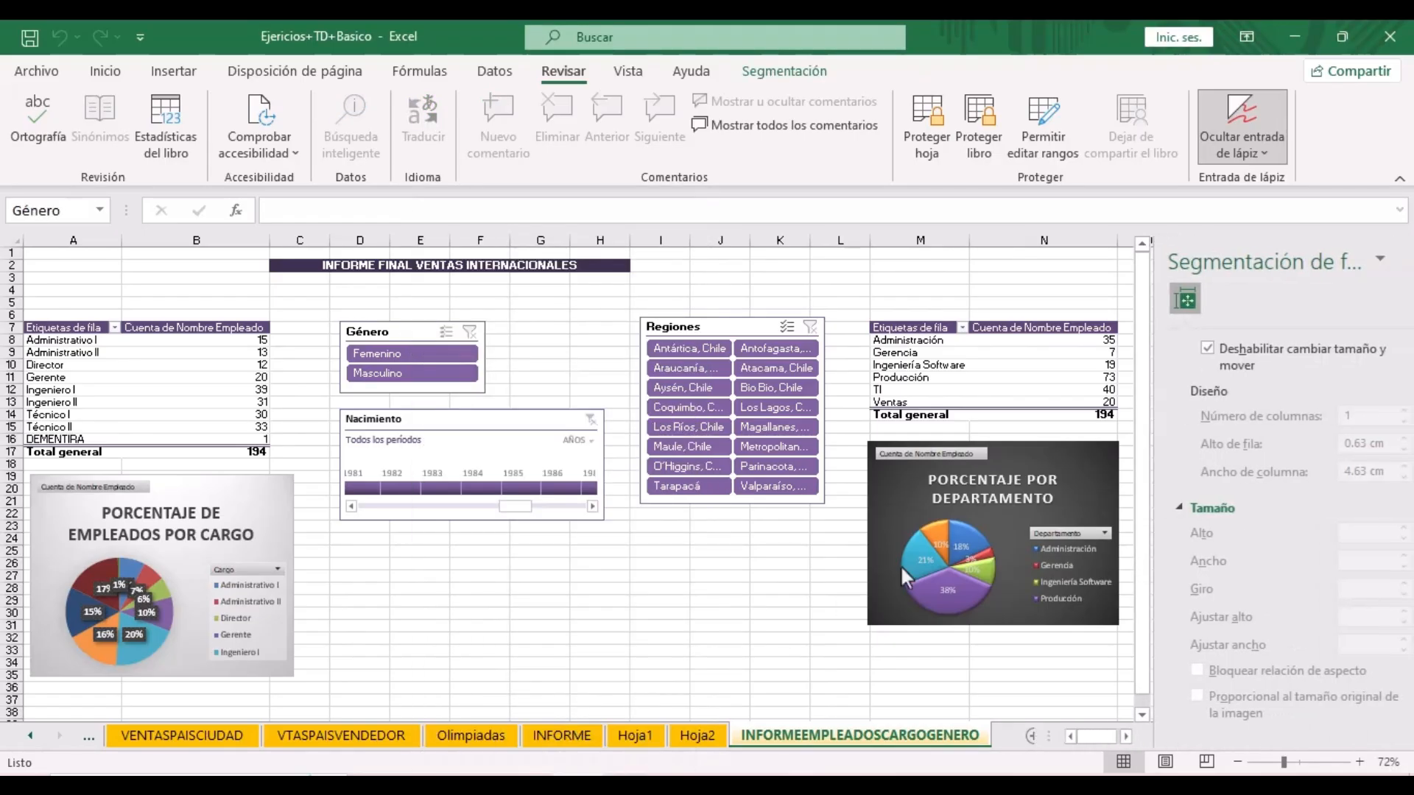
click(1147, 508)
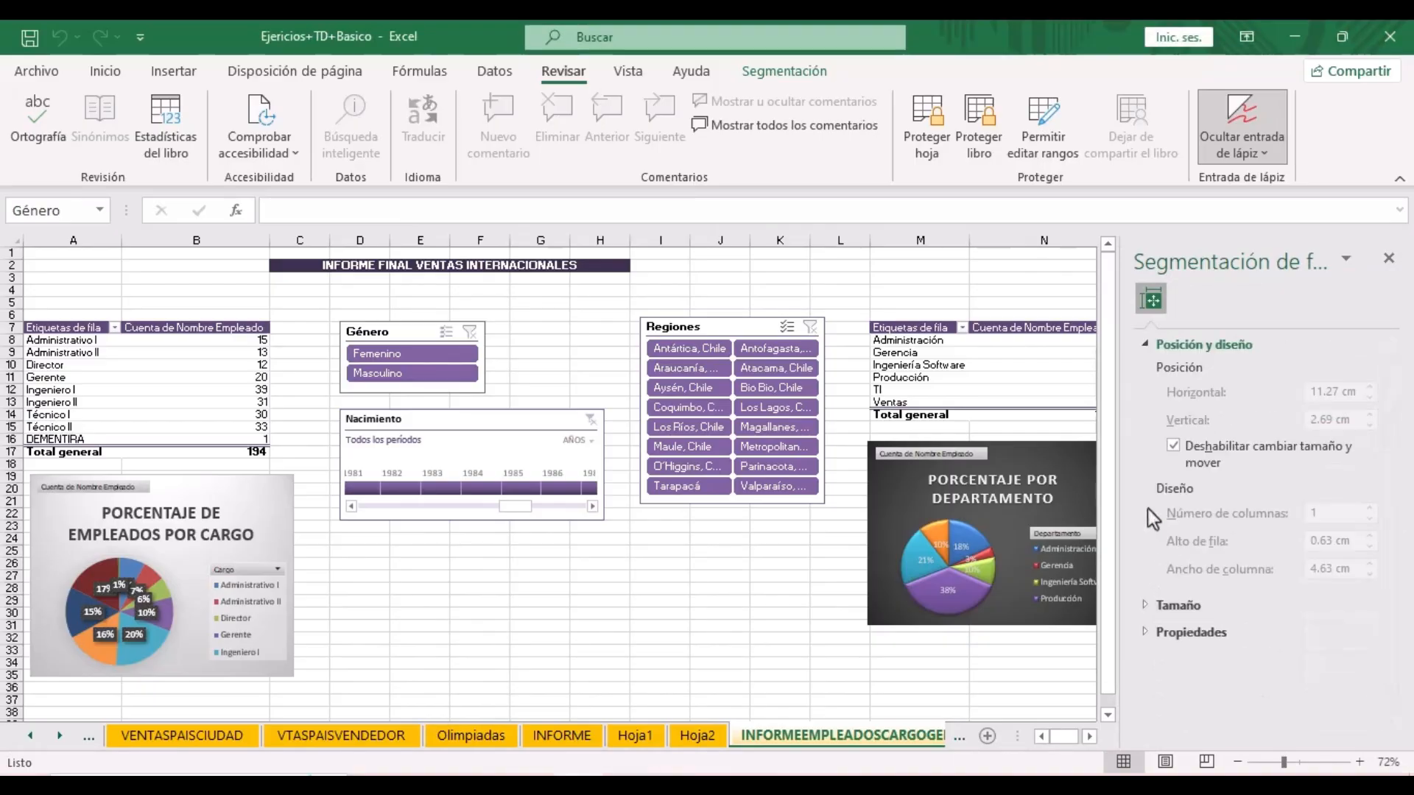
click(1151, 343)
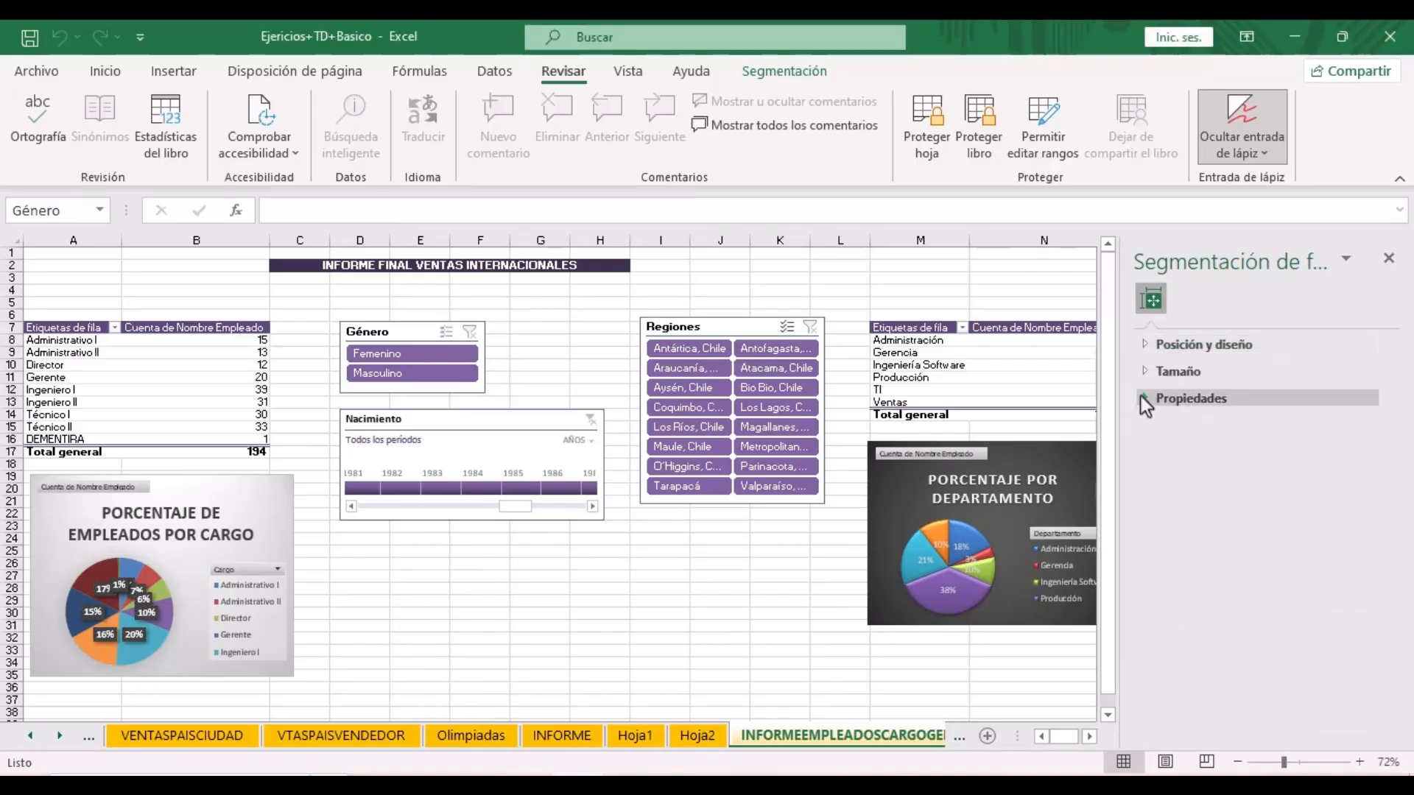
click(1141, 396)
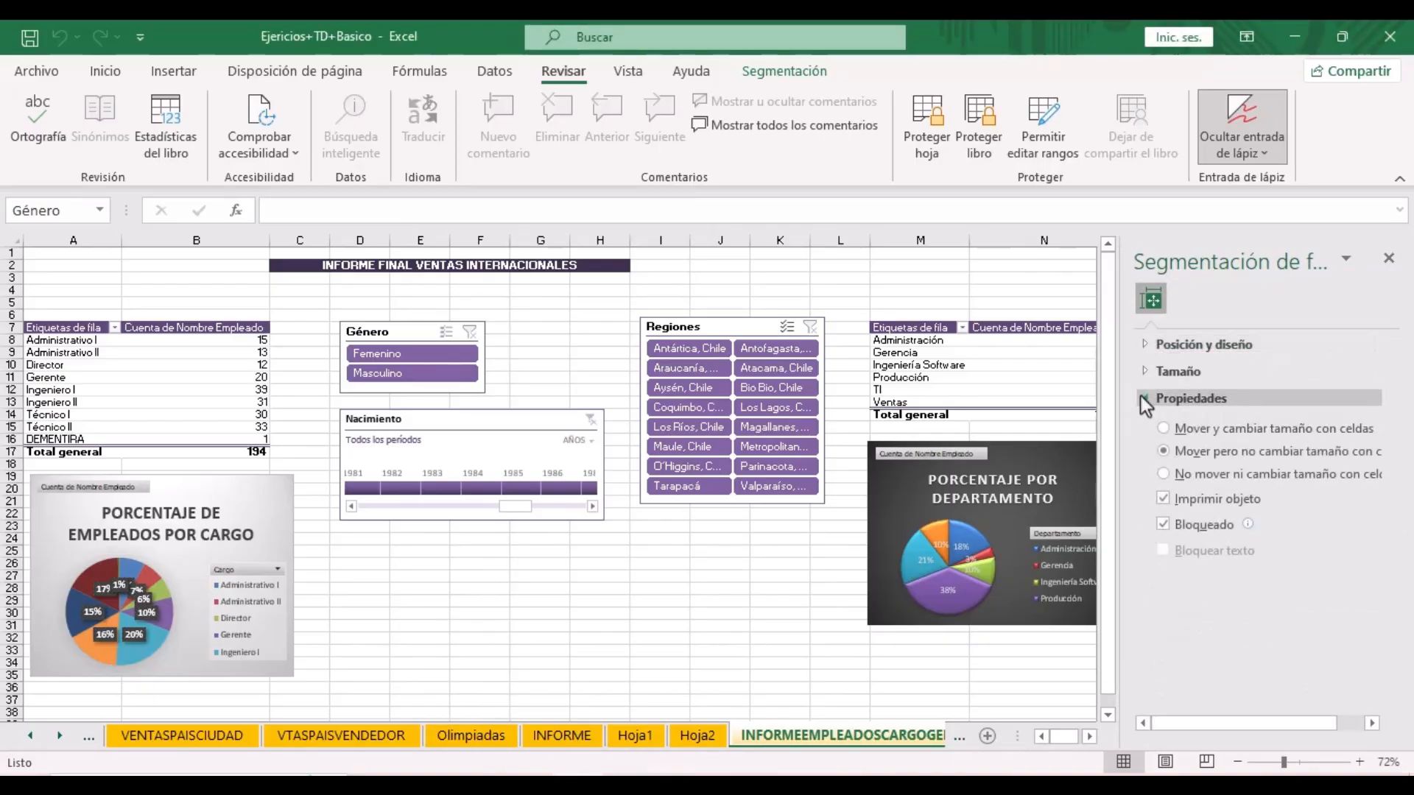
click(1218, 528)
click(1217, 527)
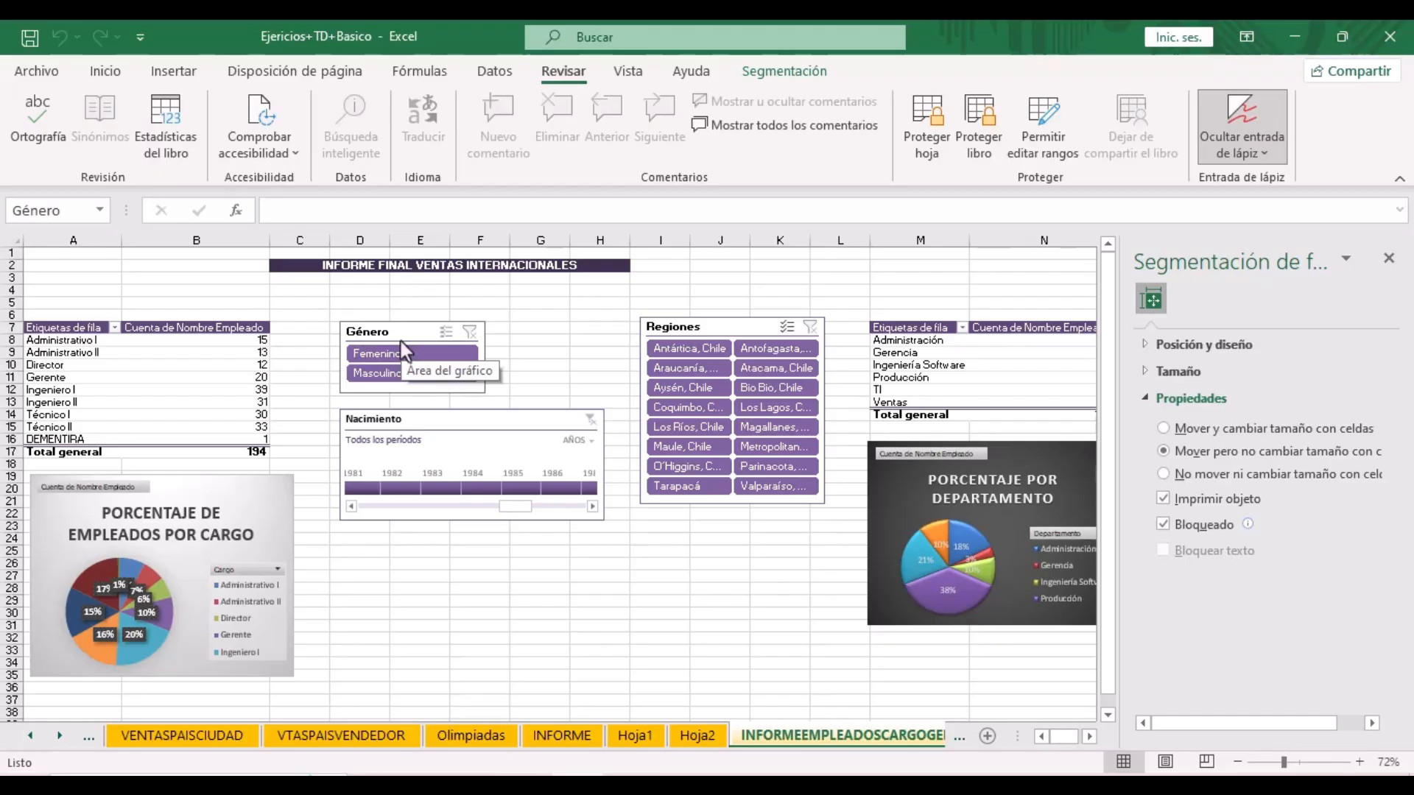
click(1165, 525)
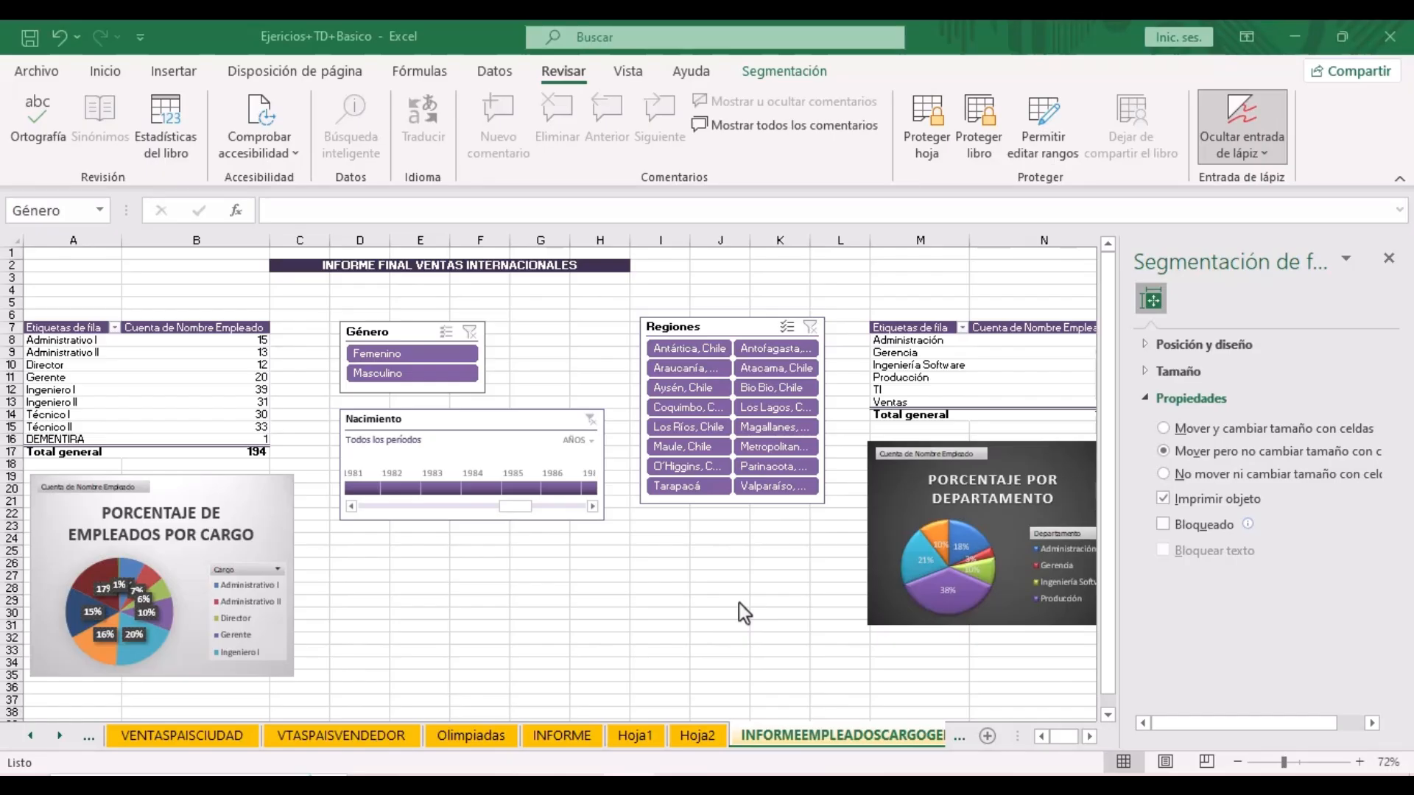
- Uncheck Bloqueado for the Regiones slicer too, then deselect it
click(723, 329)
right_click(723, 328)
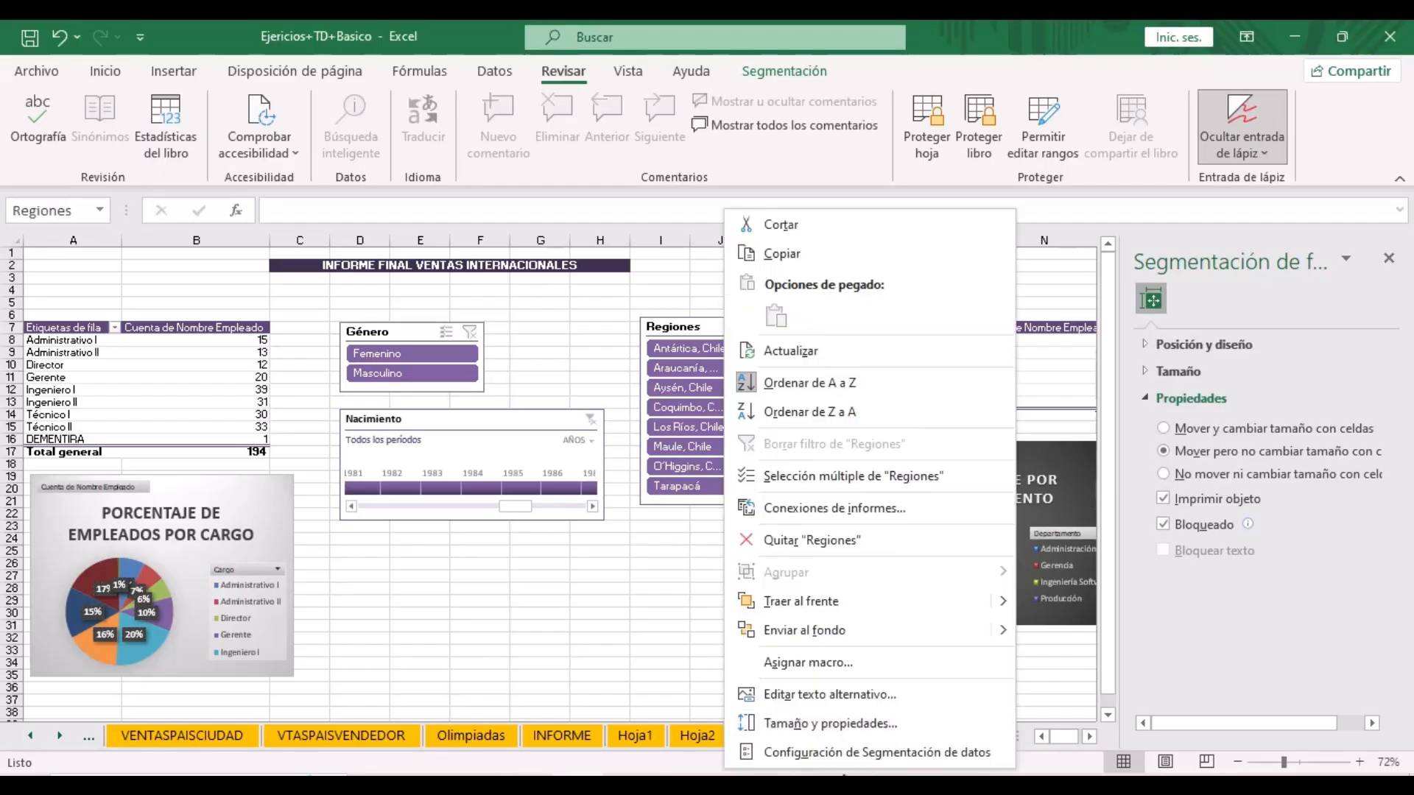
click(850, 726)
click(1142, 346)
click(1142, 348)
click(1146, 371)
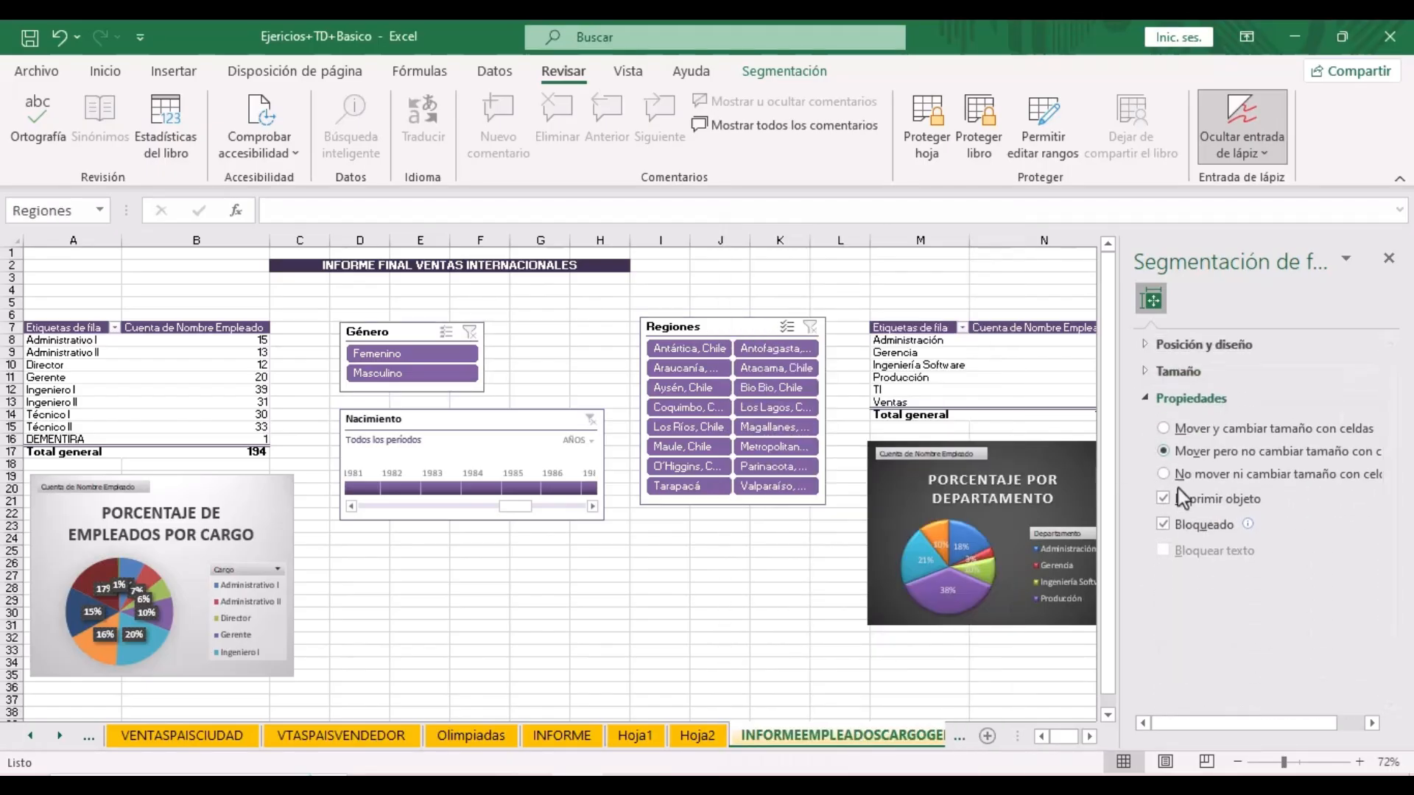
click(1164, 527)
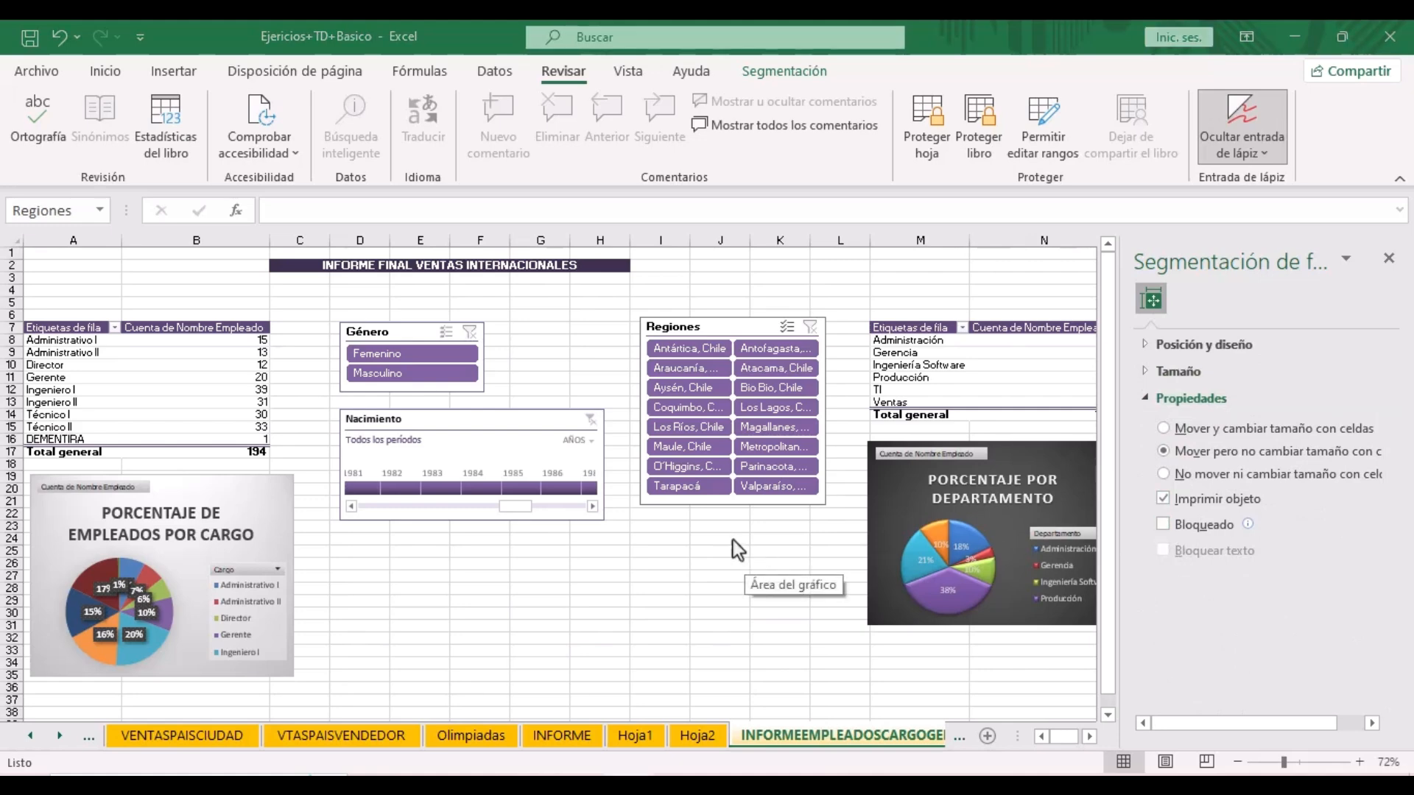
click(728, 540)
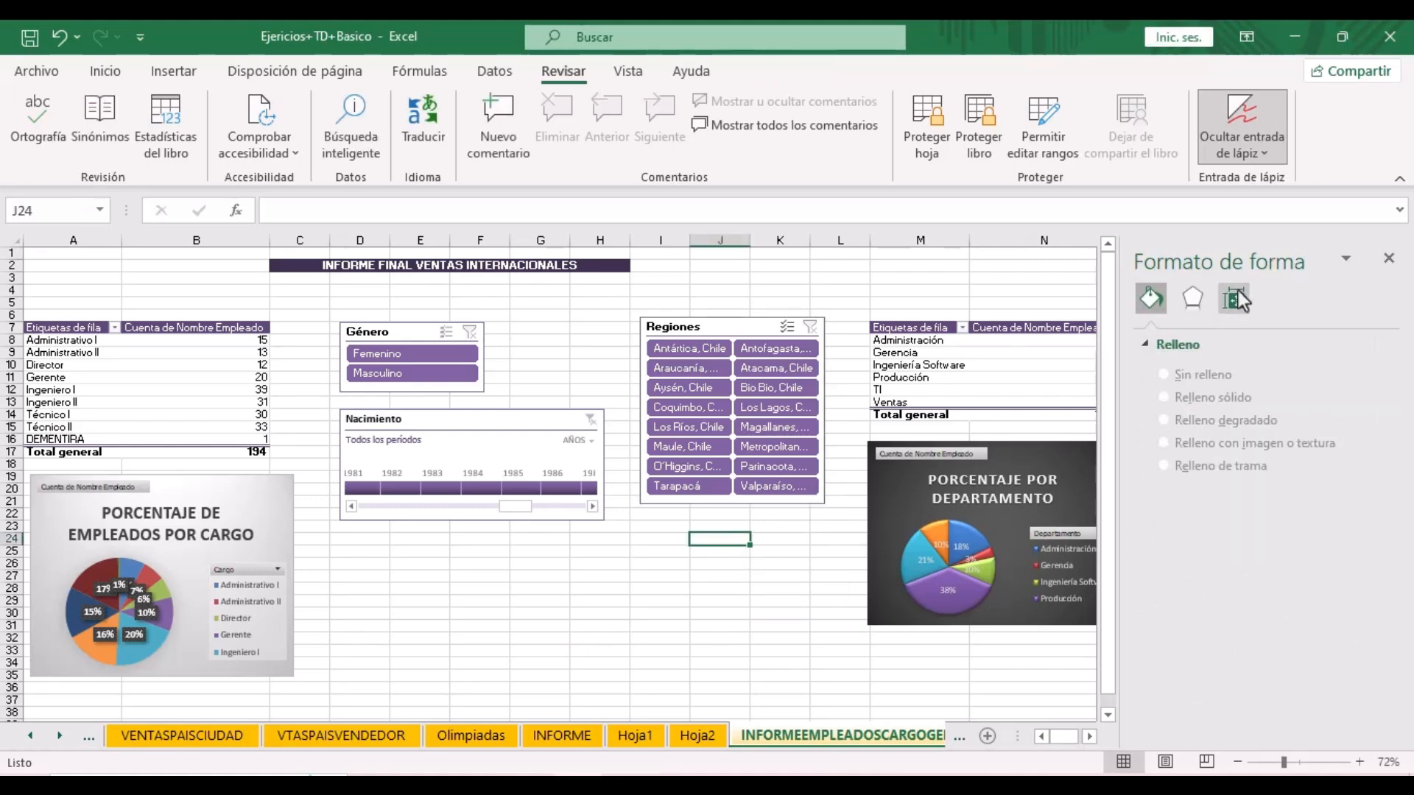
- Protect the sheet with a confirmed password, allowing Usar Tabla dinámica y Gráfico dinámico
click(1380, 269)
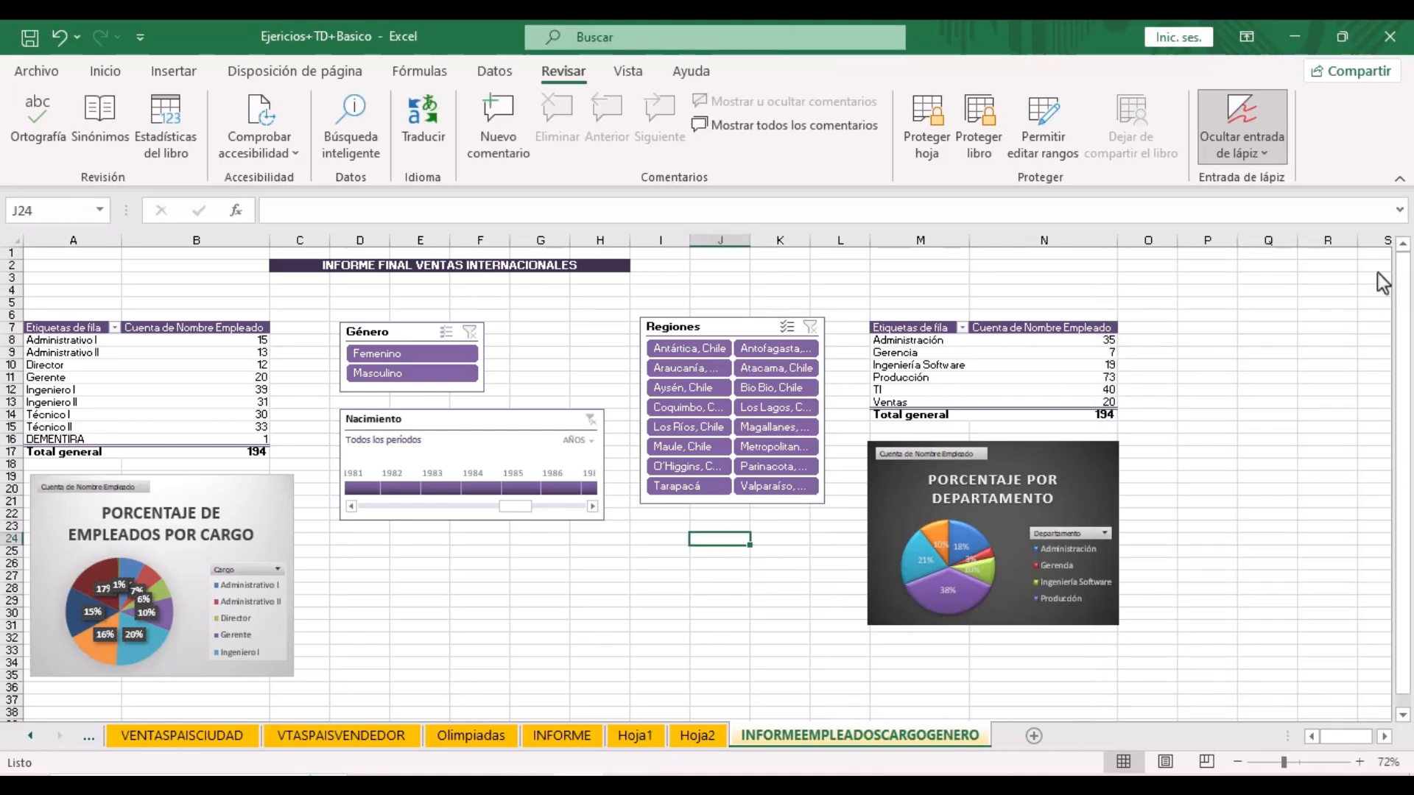
click(921, 140)
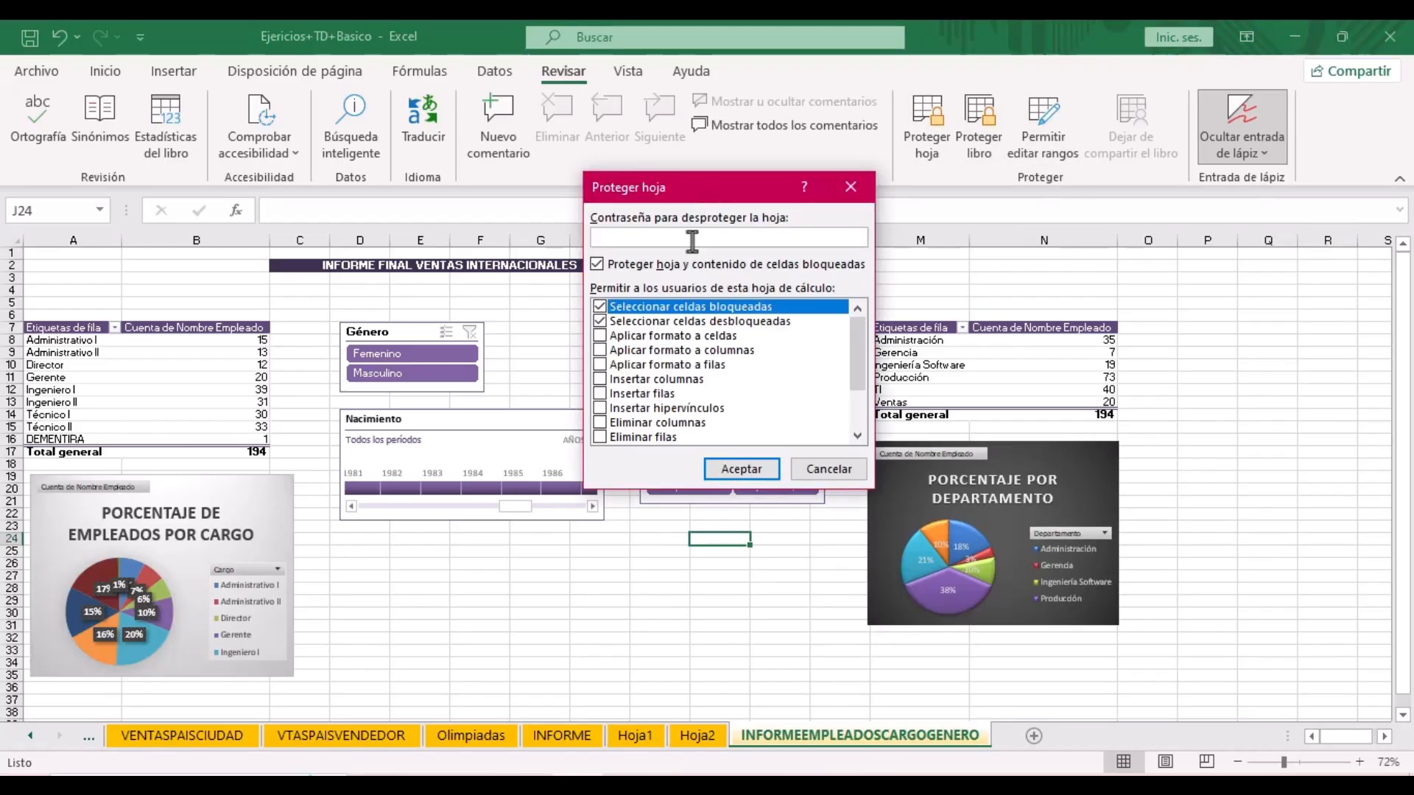
text(1234)
scroll(695, 416, down, 2)
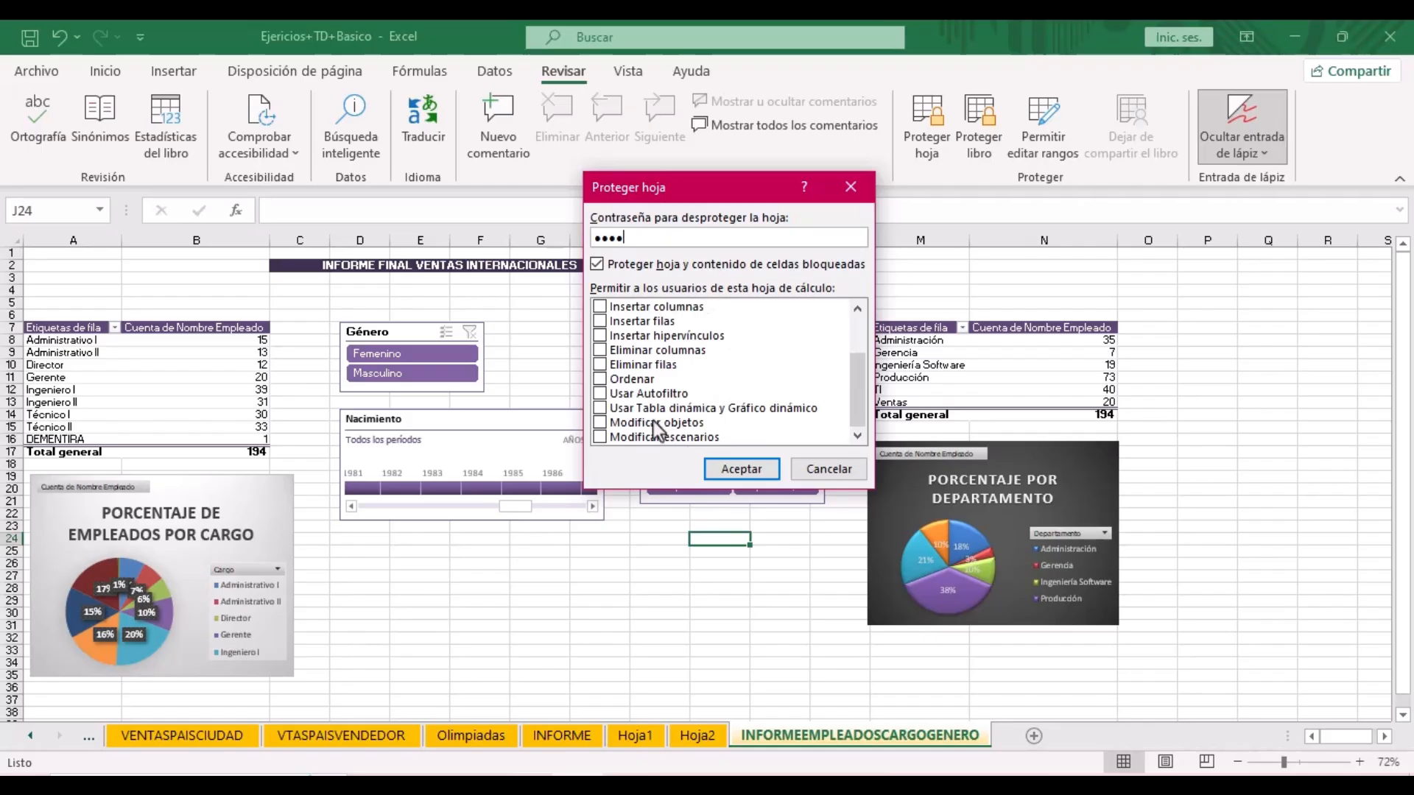
click(598, 409)
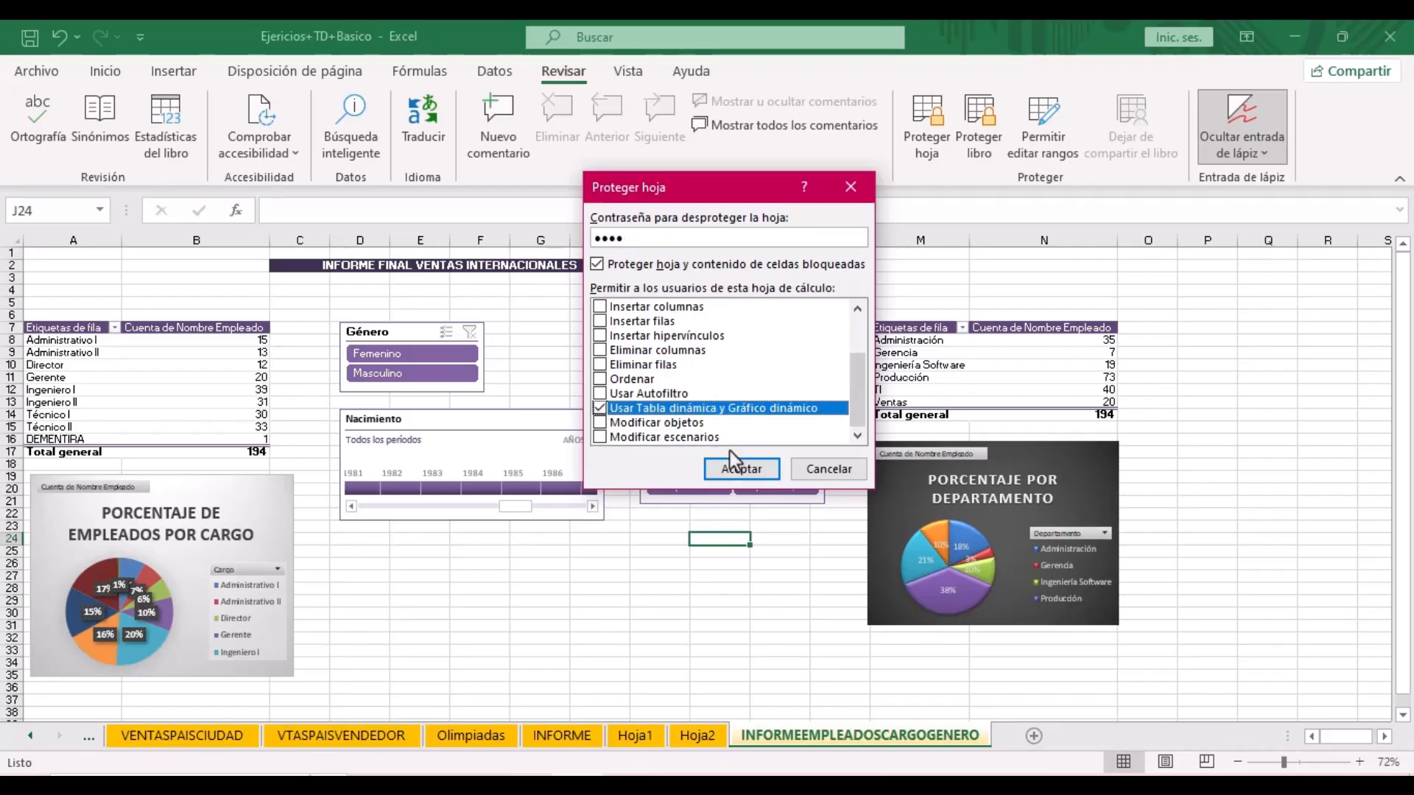
click(741, 469)
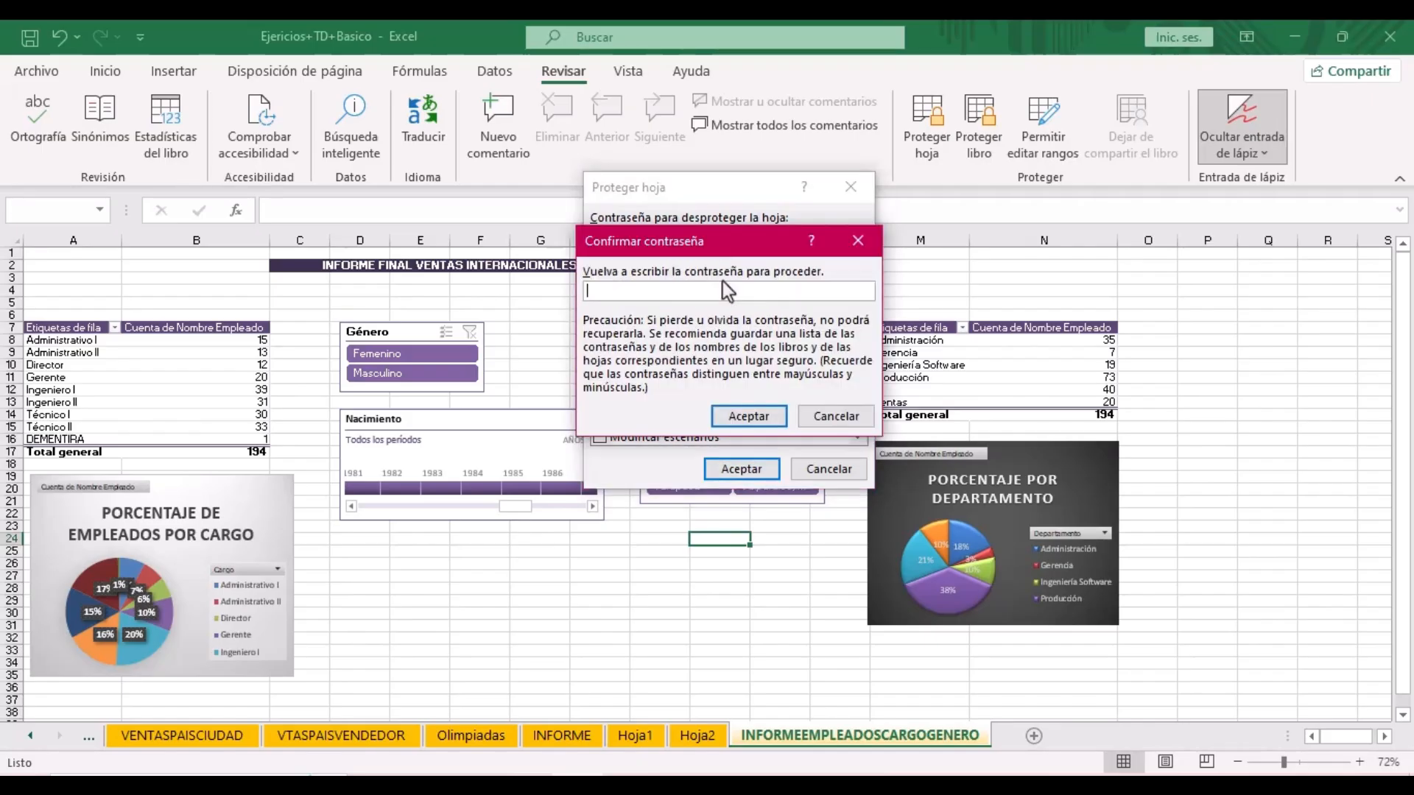
text(1234)
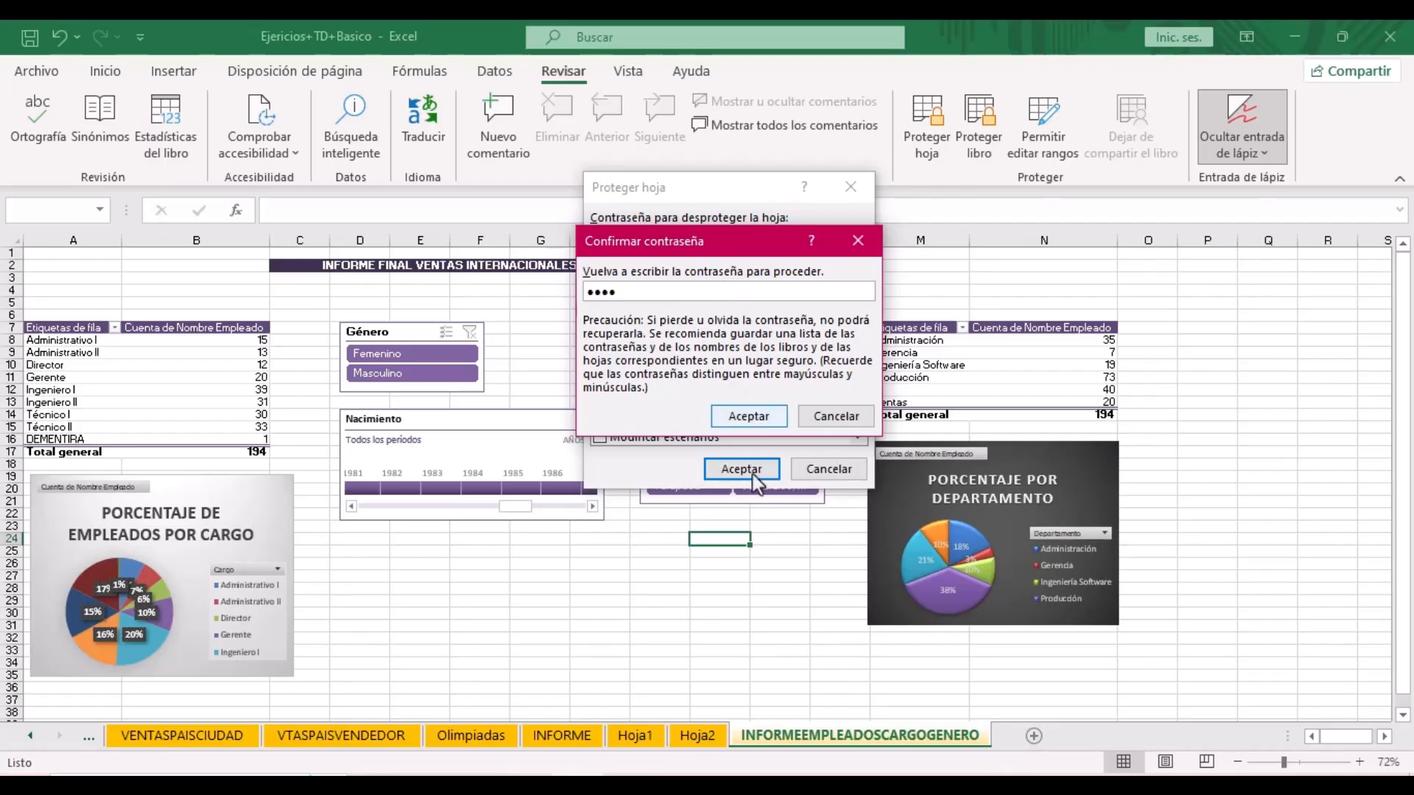
click(749, 416)
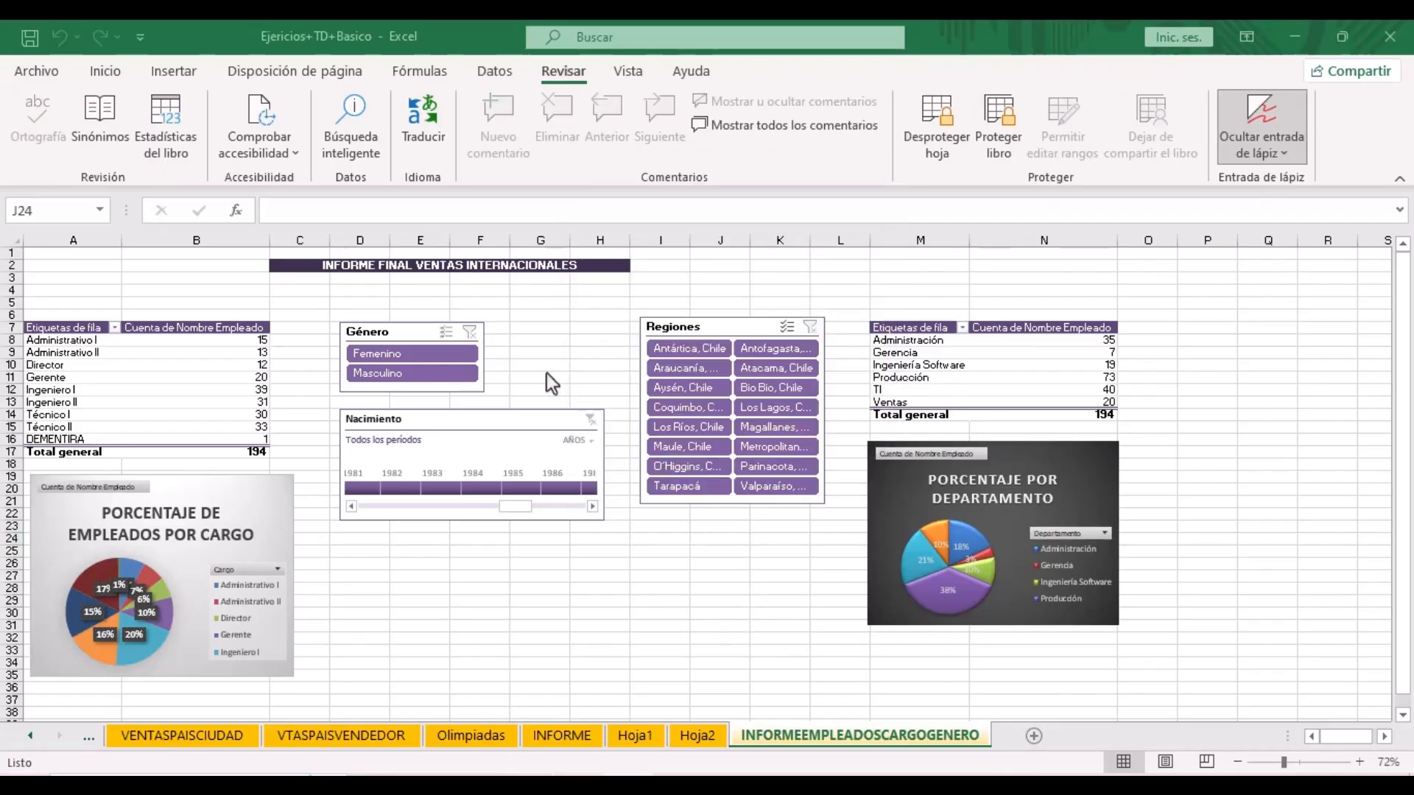
click(443, 353)
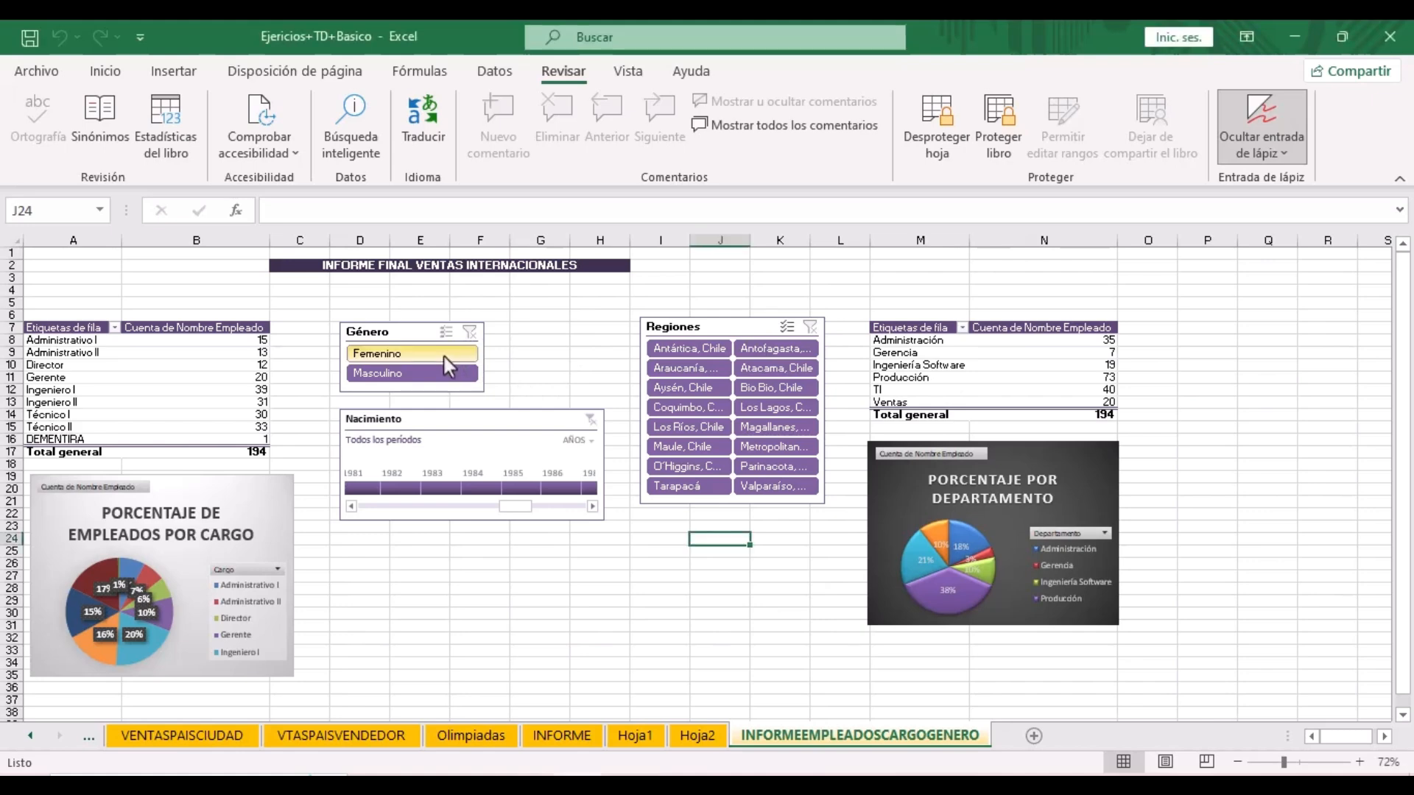
click(386, 371)
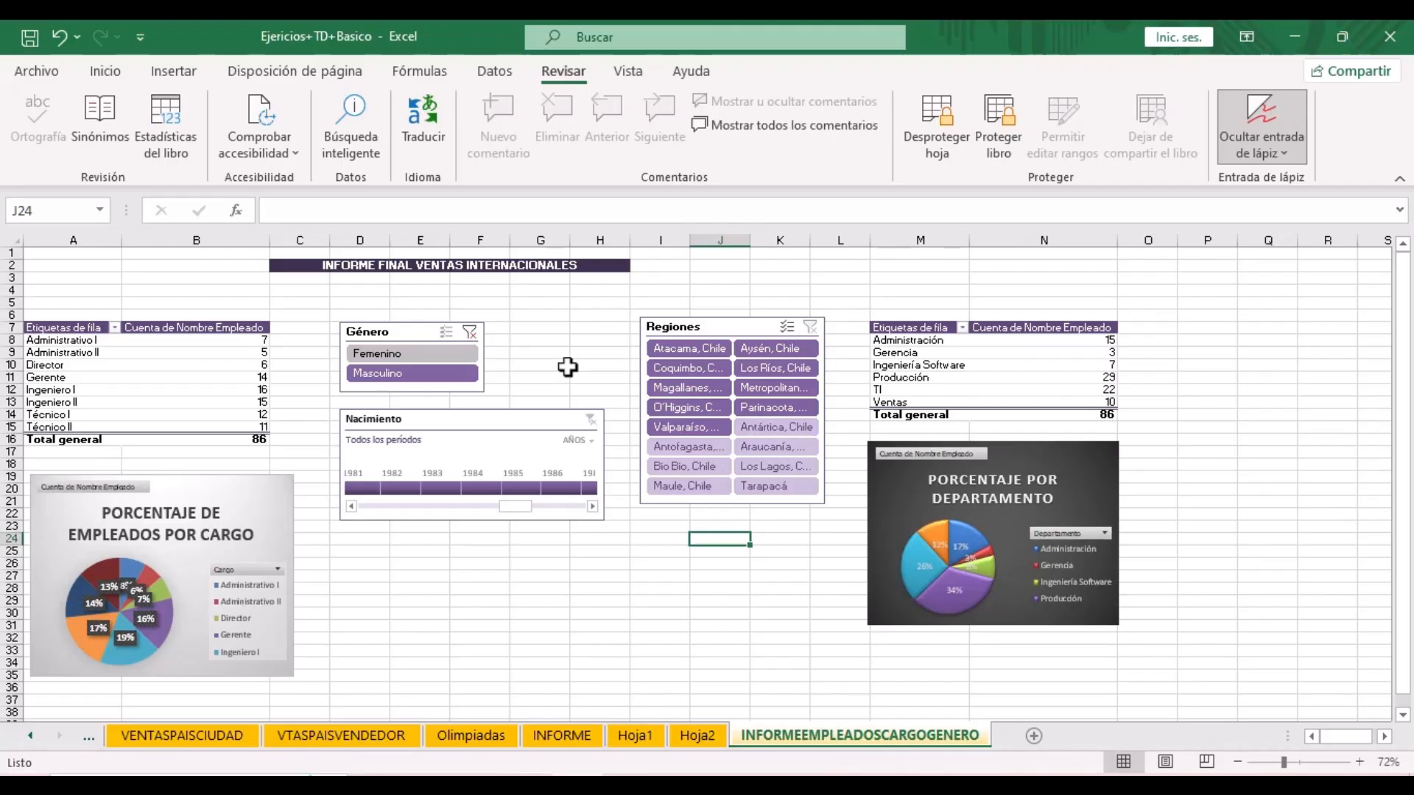
click(470, 336)
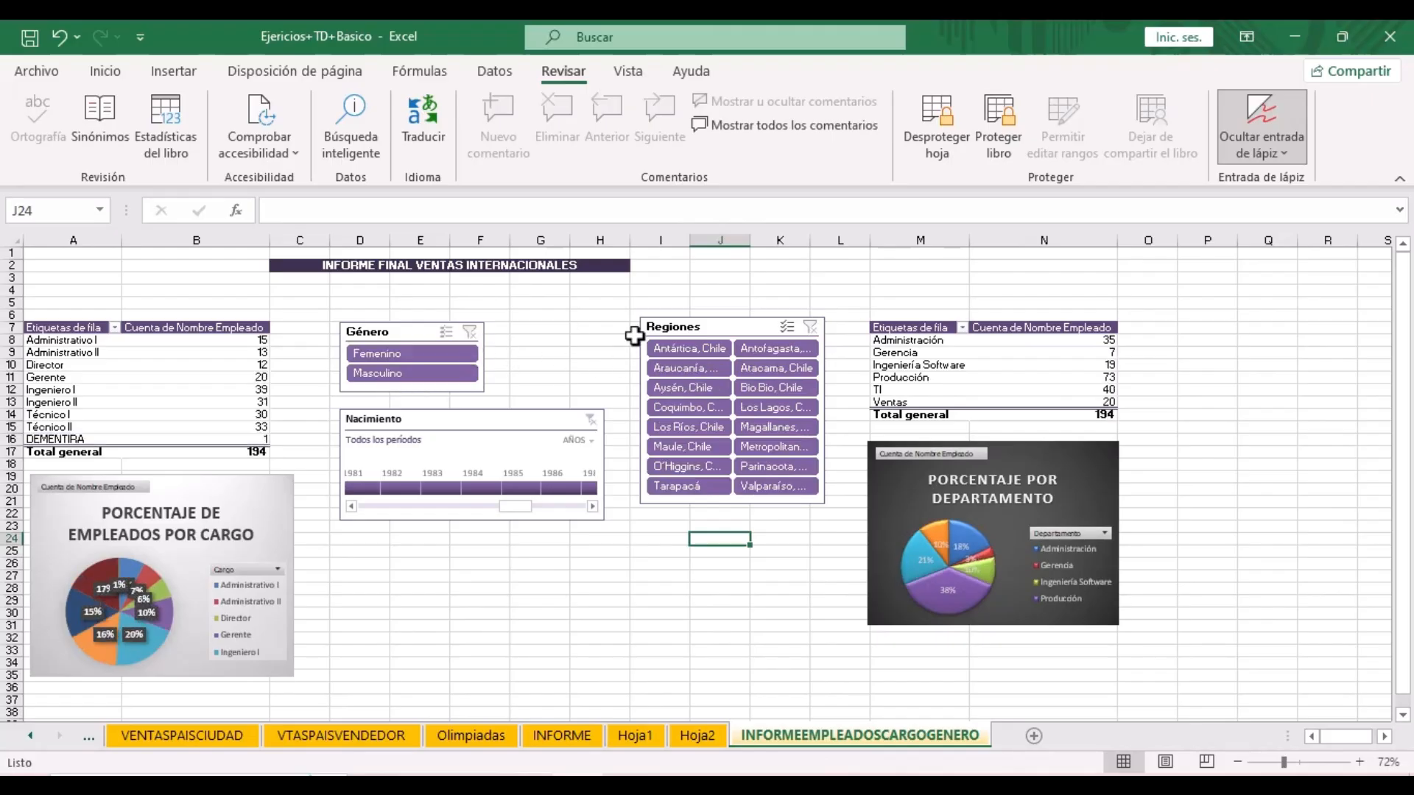
click(727, 329)
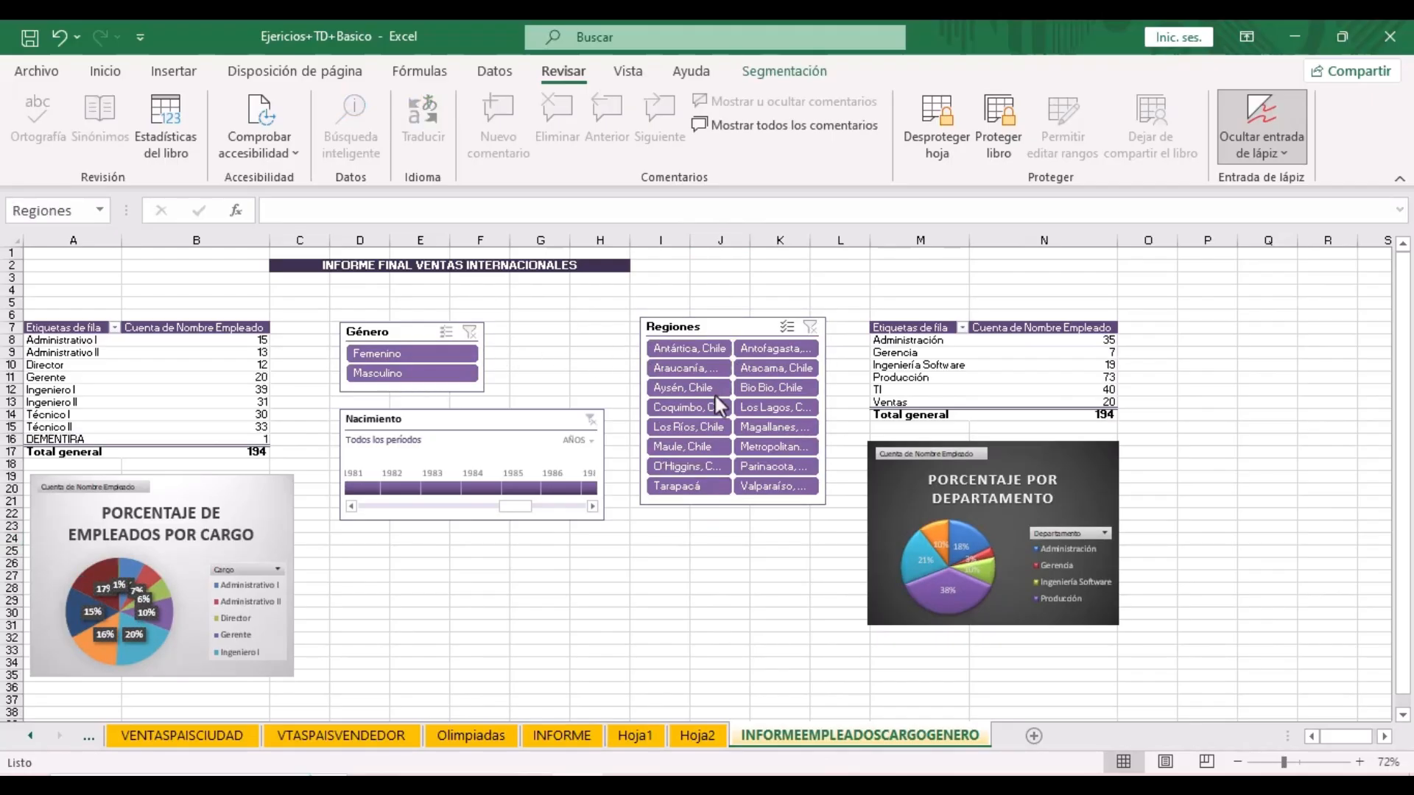
click(771, 487)
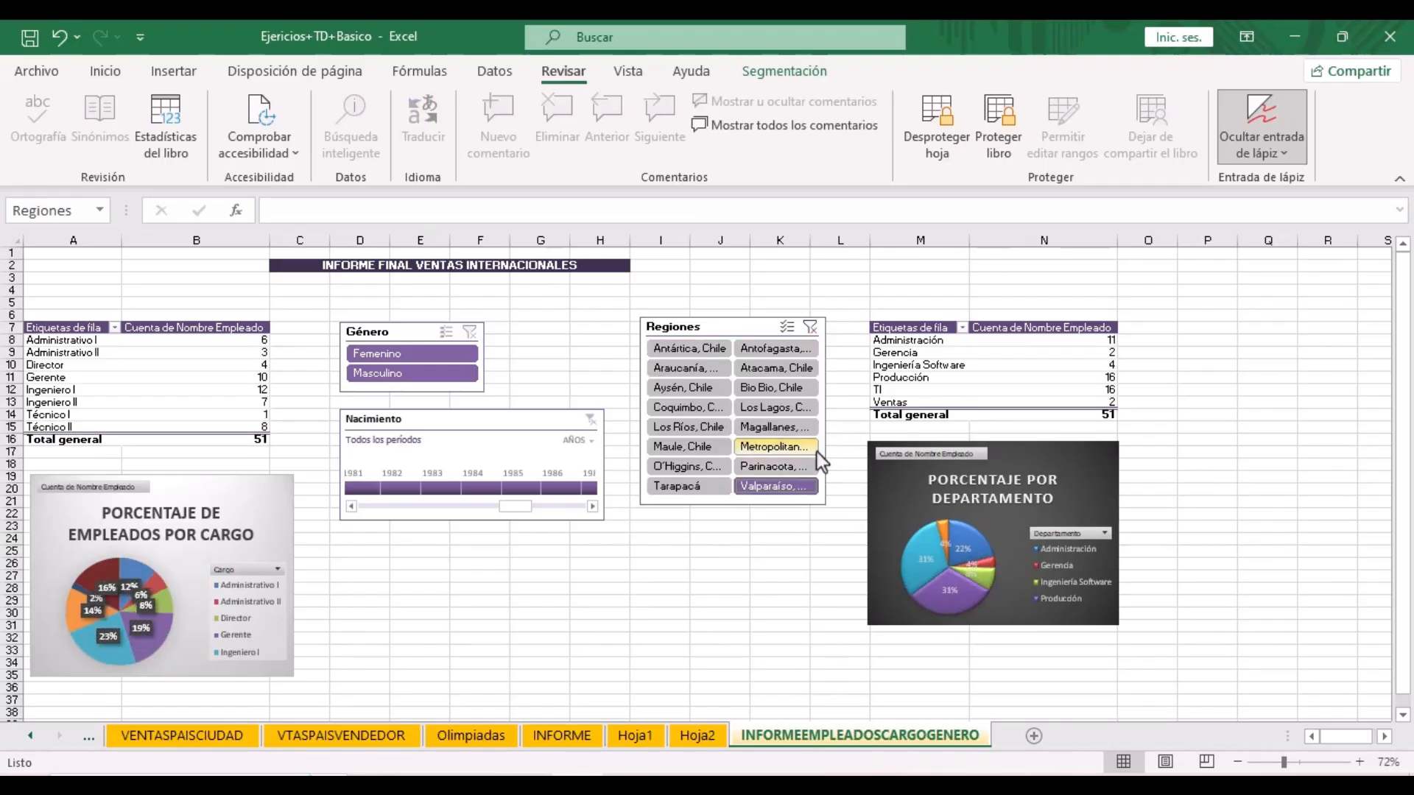
click(809, 326)
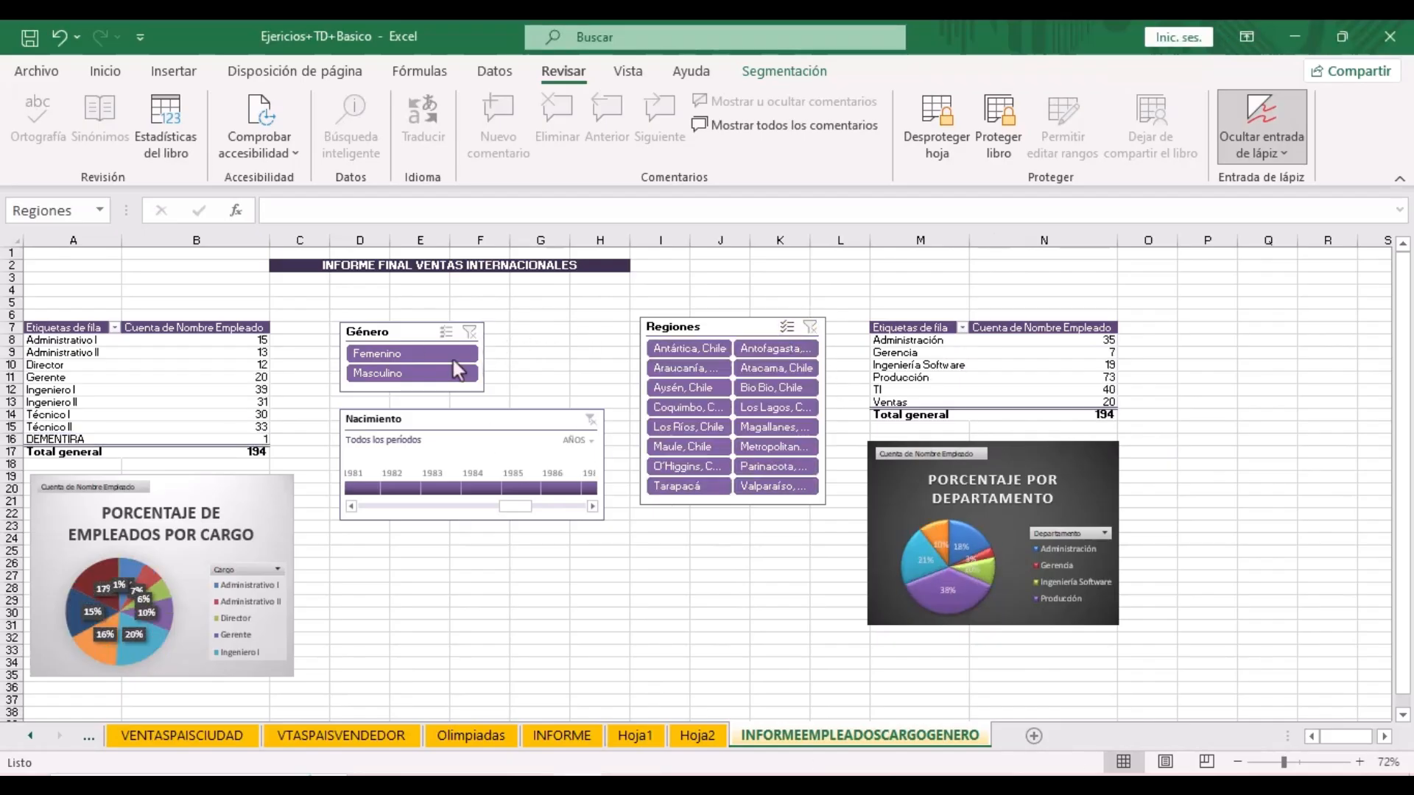
click(719, 539)
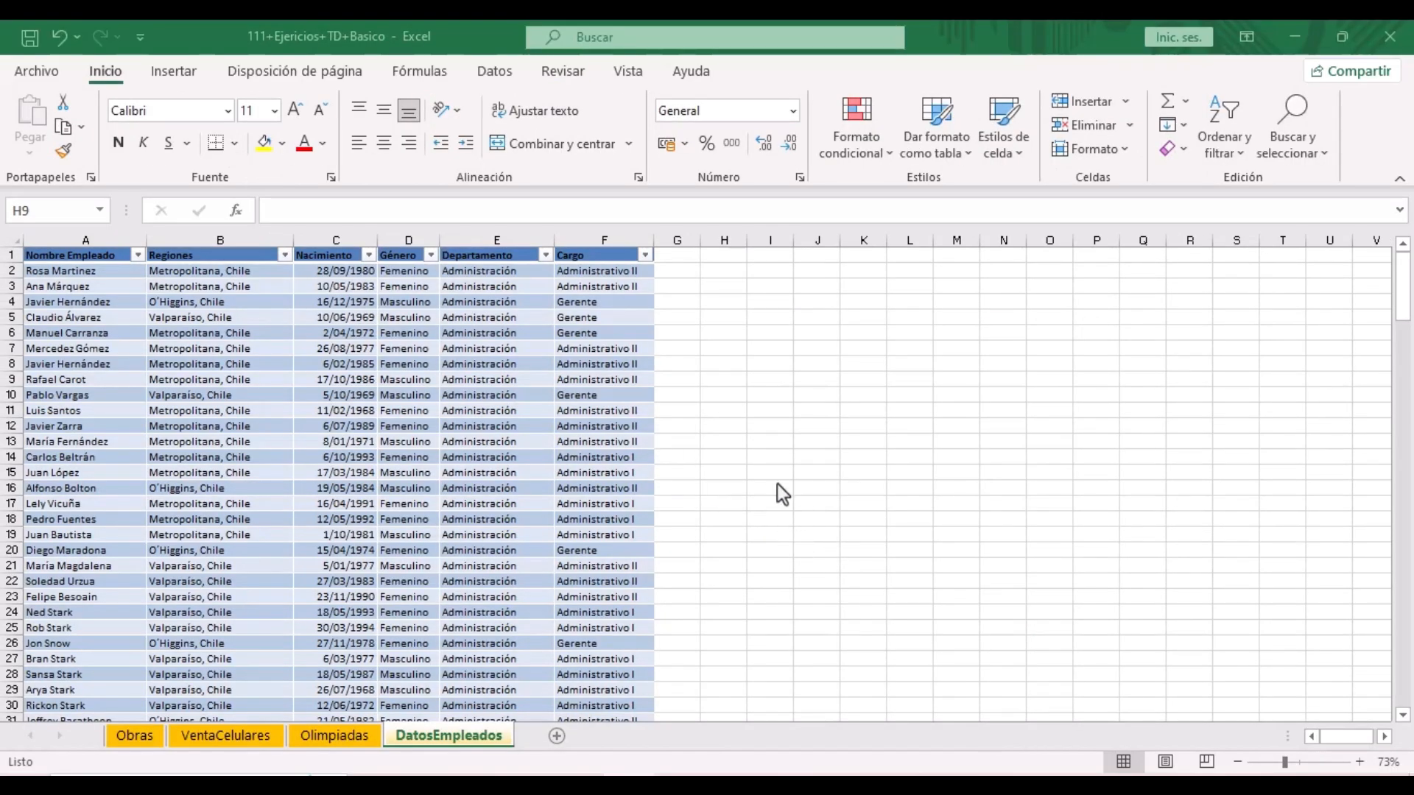
- Select a cell in the DatosEmpleados table of 111+Ejercicios+TD+Basico and go to Insertar
click(526, 302)
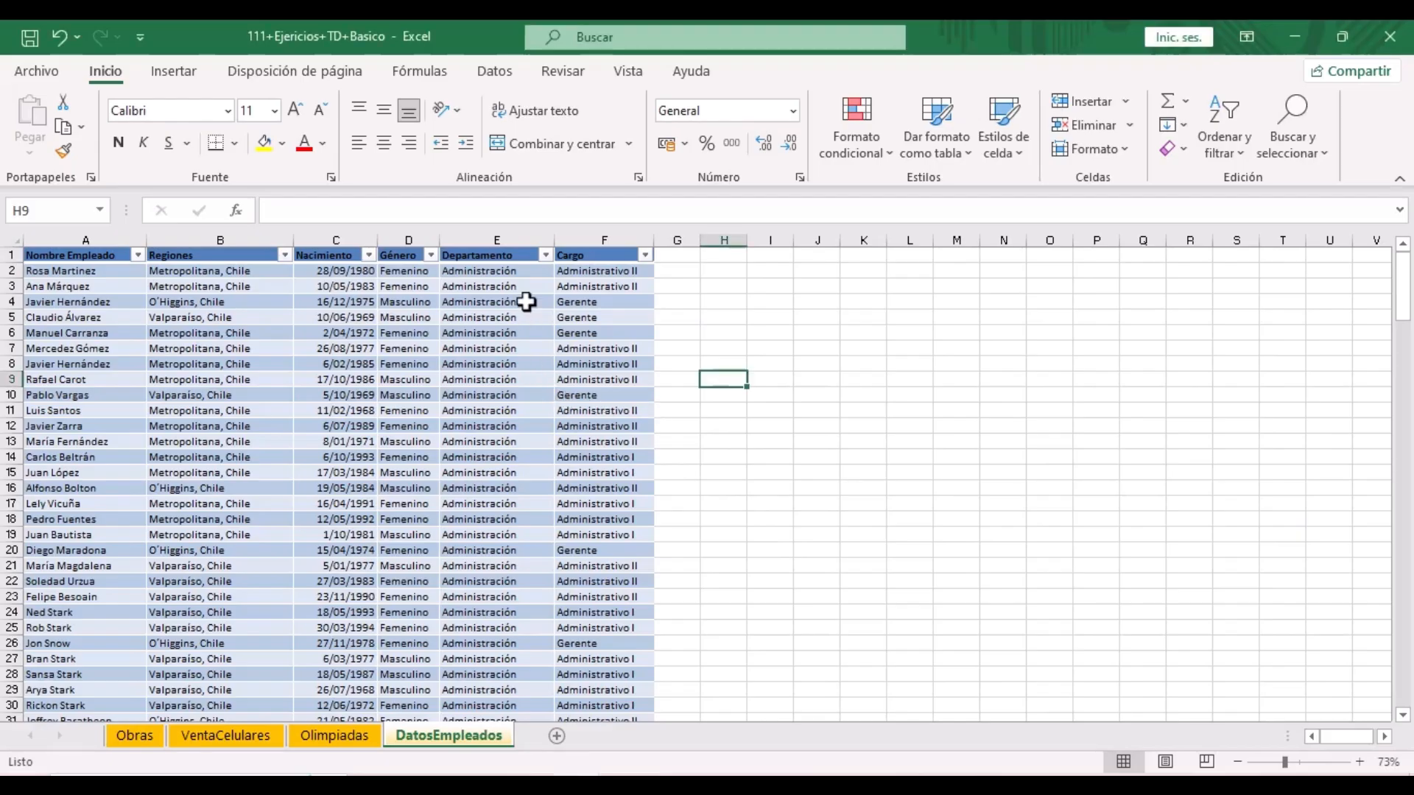
click(176, 72)
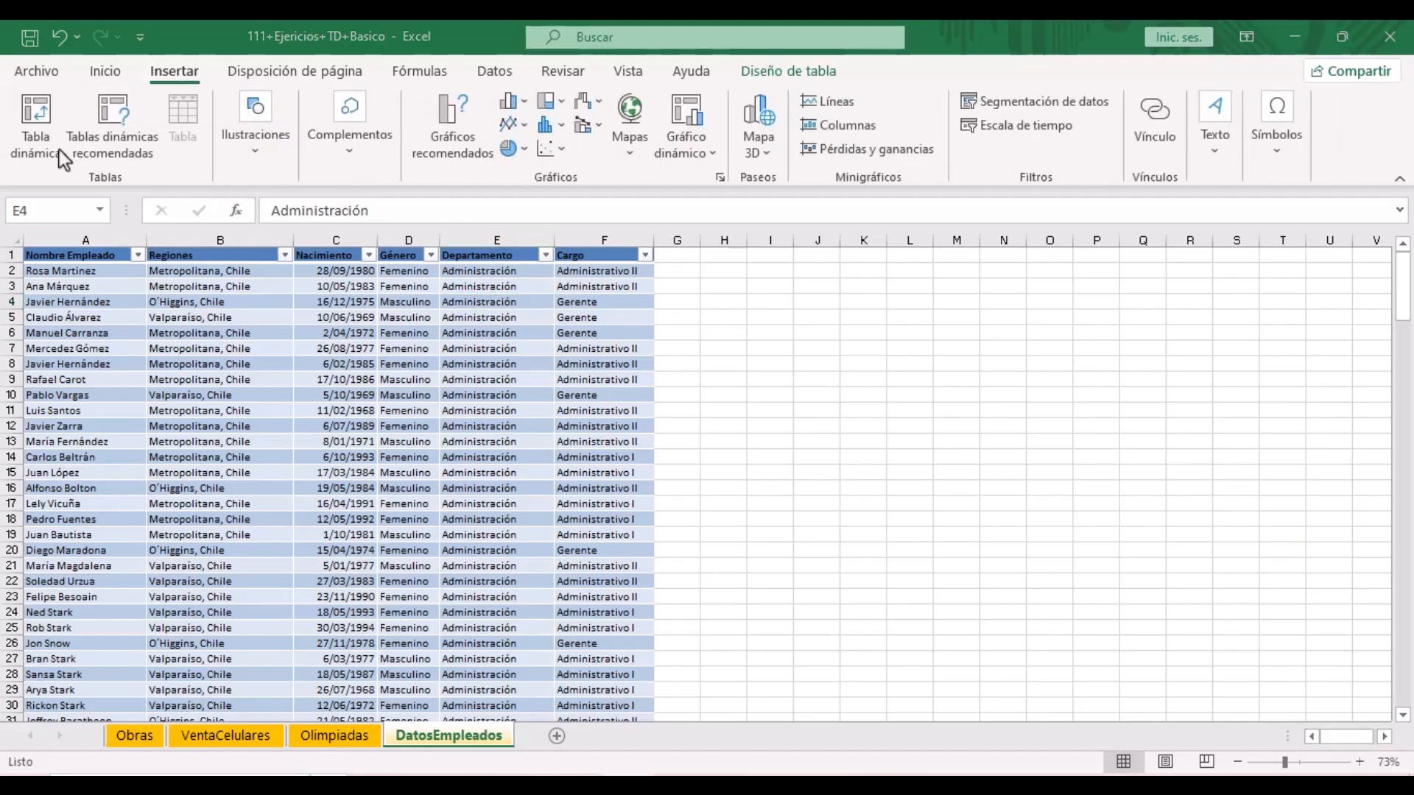
- Create a new-sheet pivot counting Nombre Empleado by Departamento, with Cargo as report filter
click(29, 155)
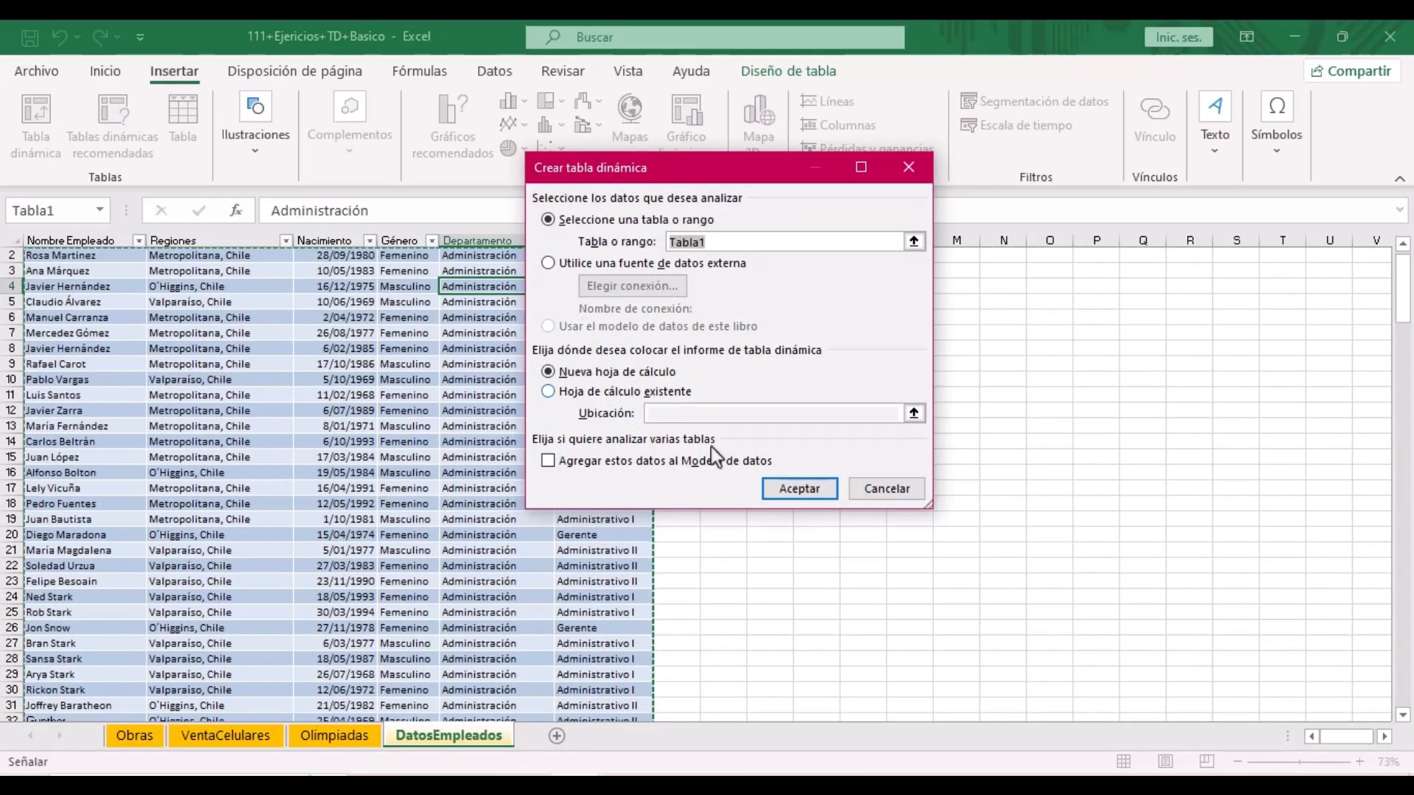
click(816, 492)
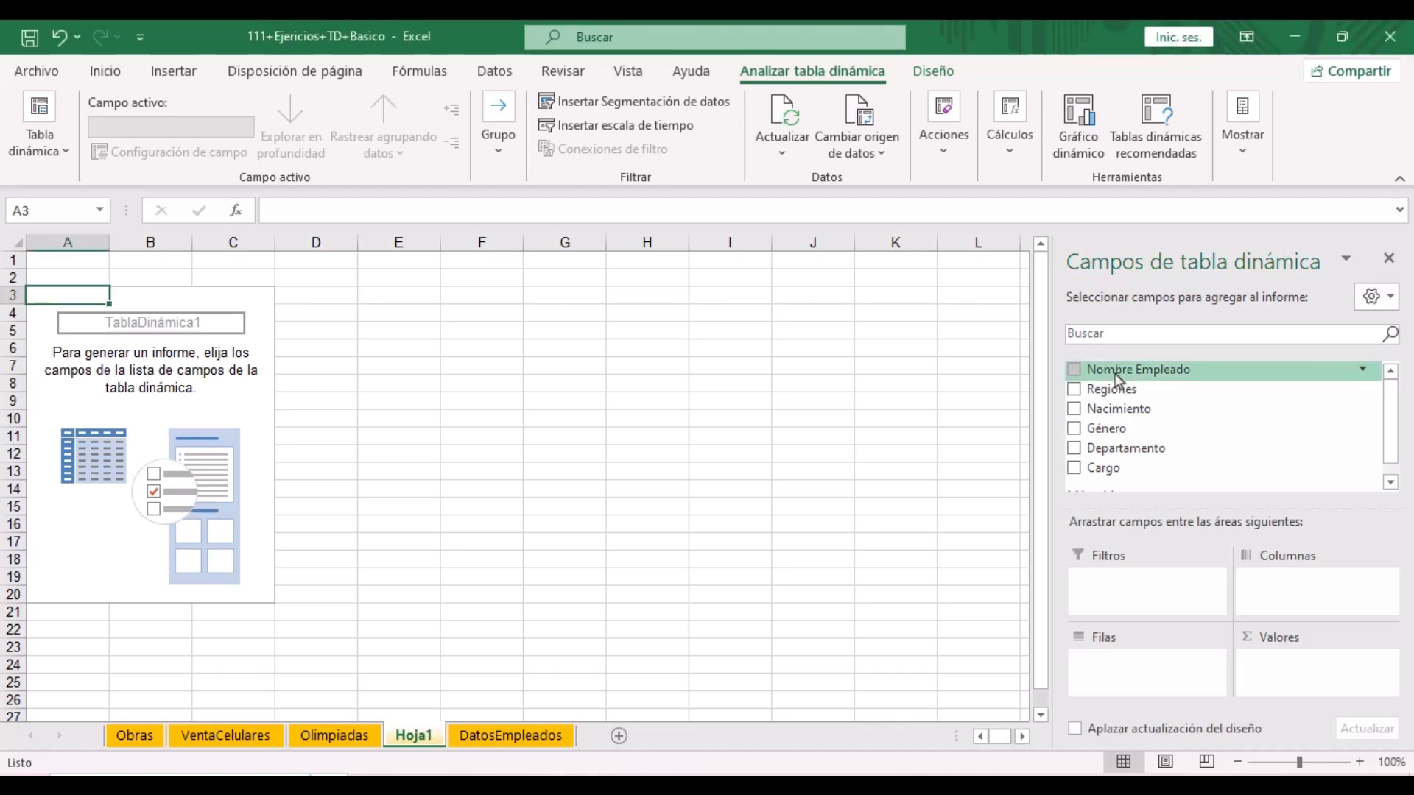
drag(1116, 373, 1286, 676)
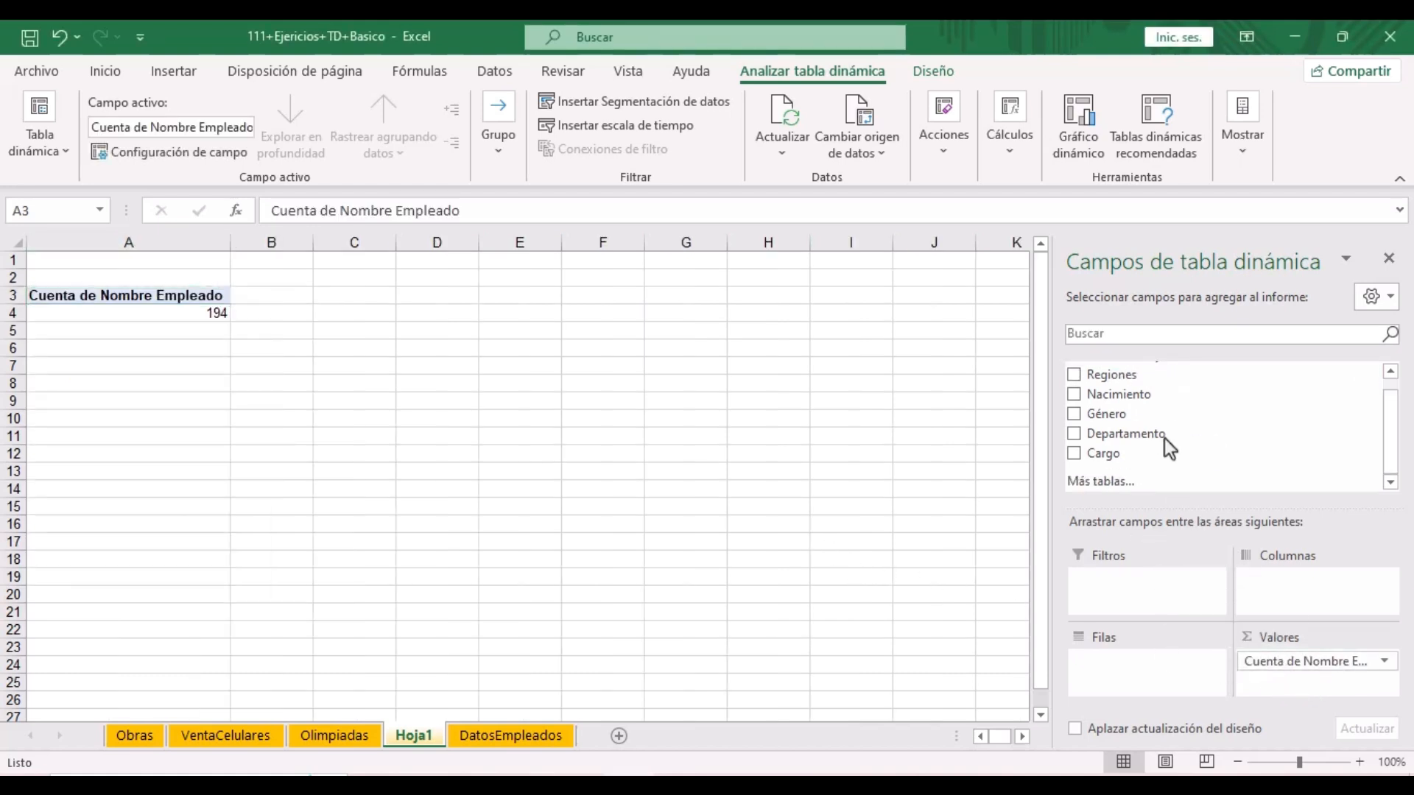
drag(1142, 433, 1146, 672)
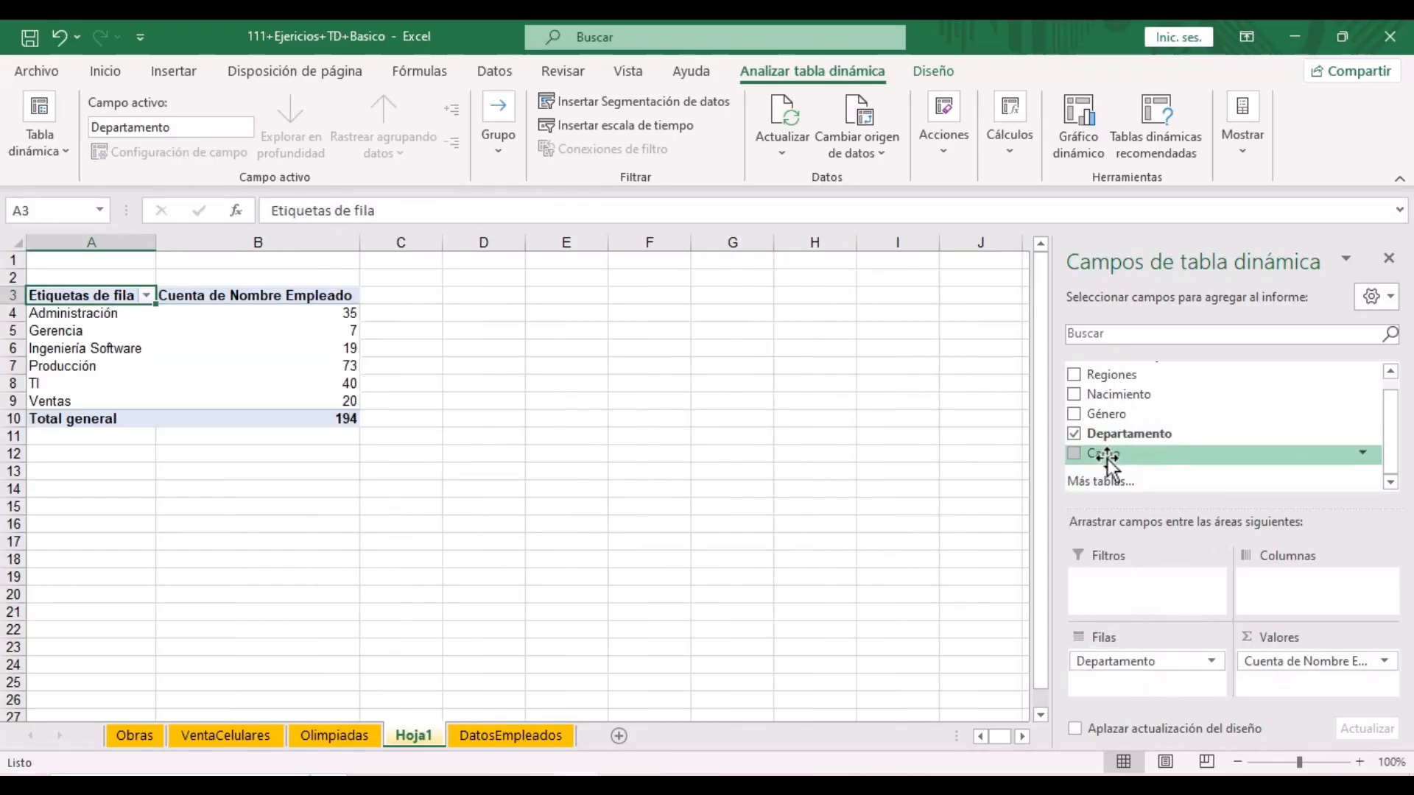
drag(1105, 453, 1117, 589)
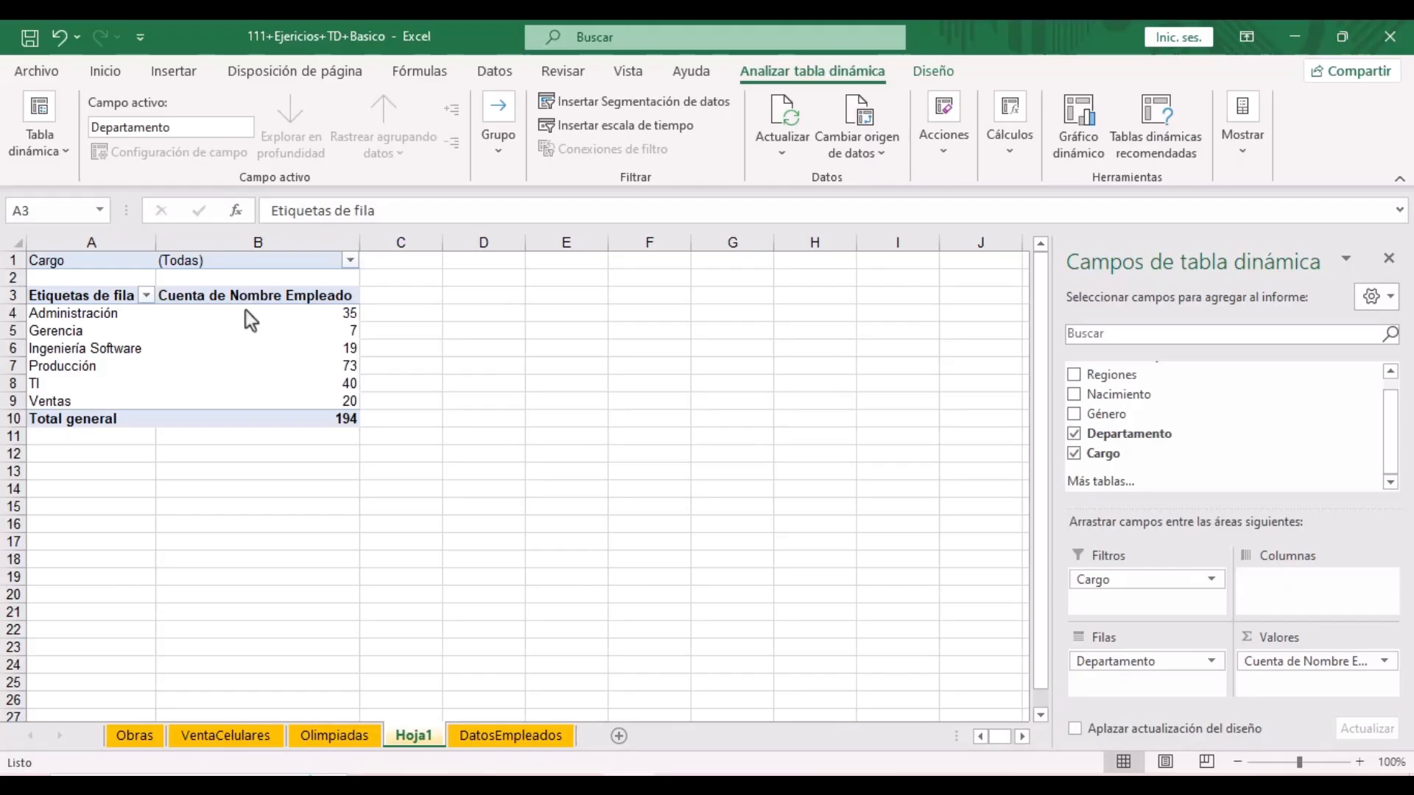
- Filter the pivot's Cargo field to Ingeniero I
click(123, 259)
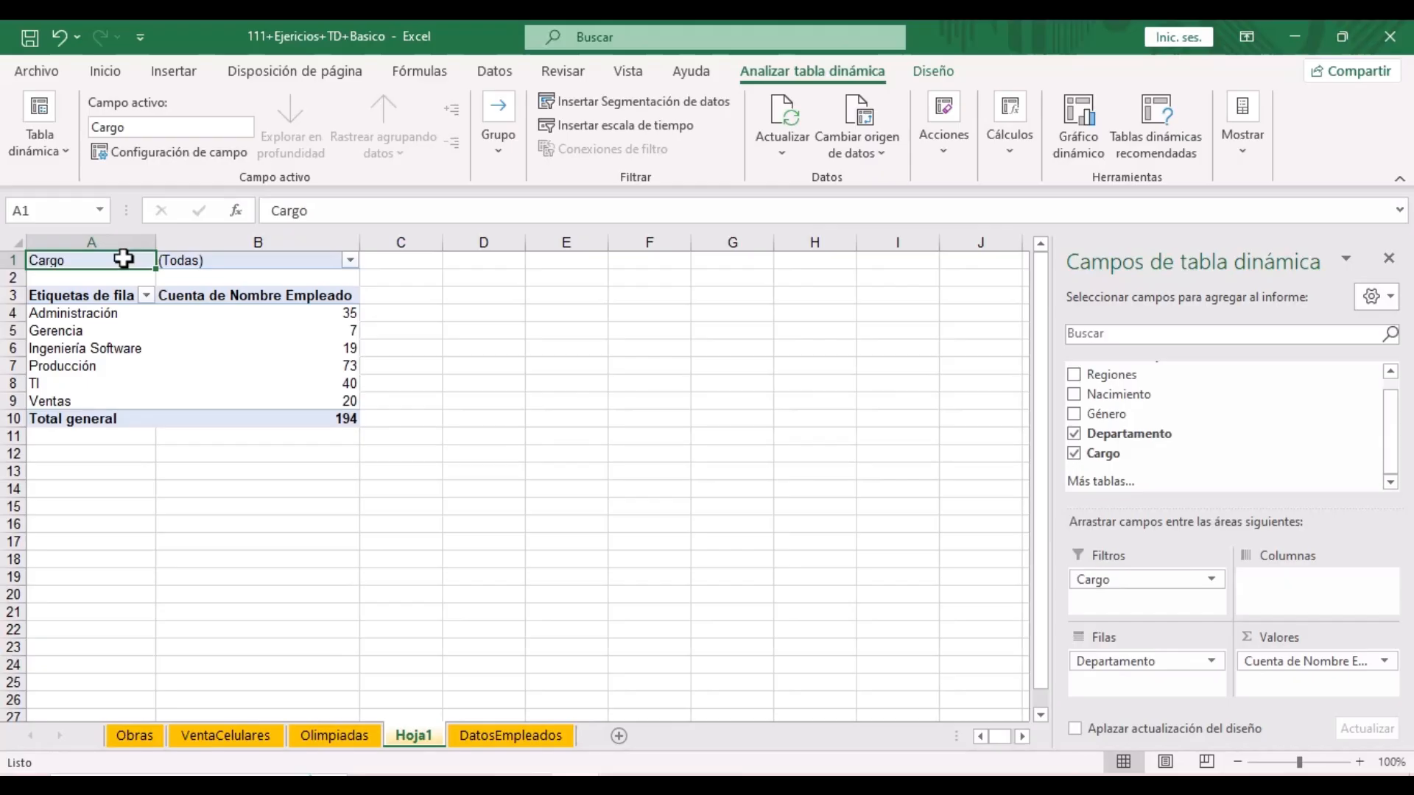
right_click(123, 259)
key(Escape)
click(350, 260)
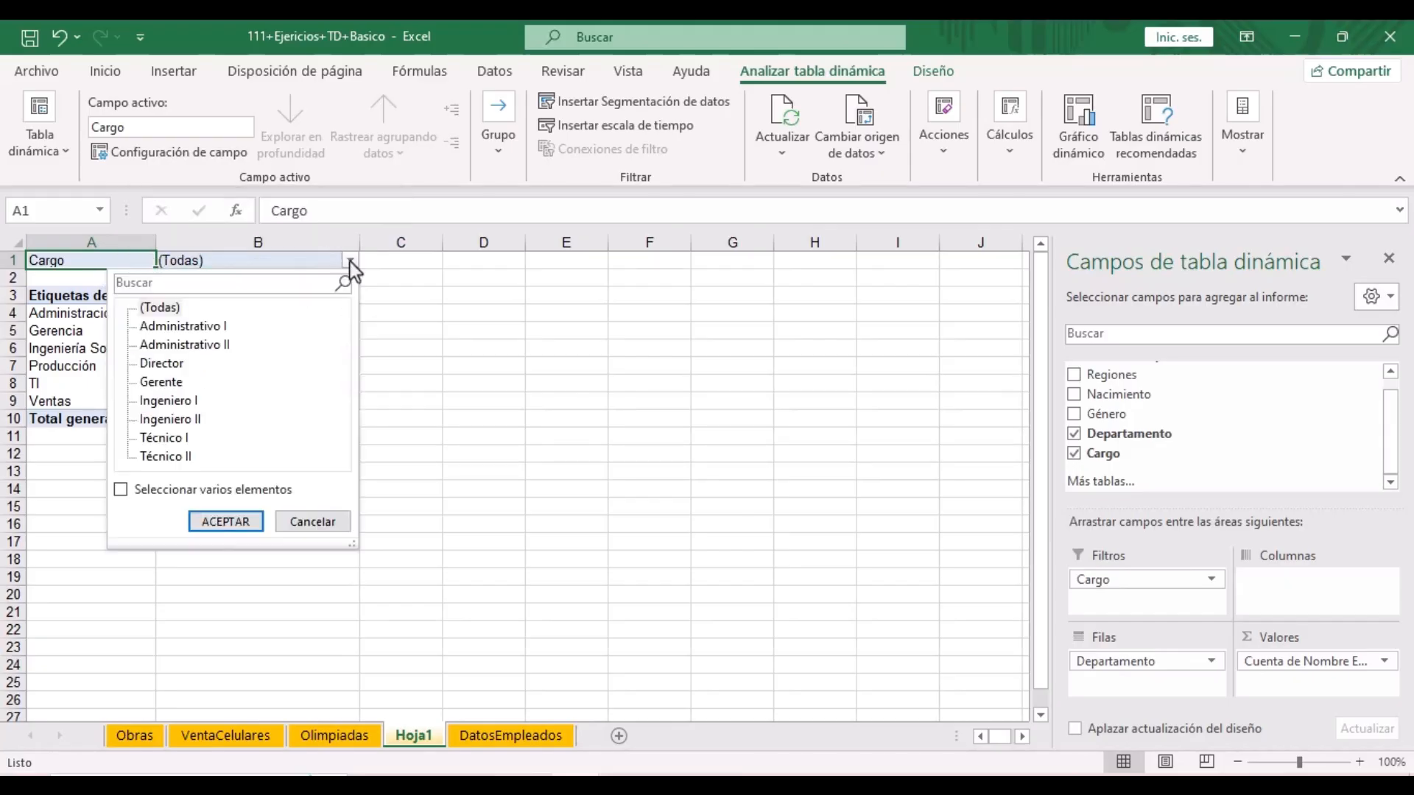
click(172, 406)
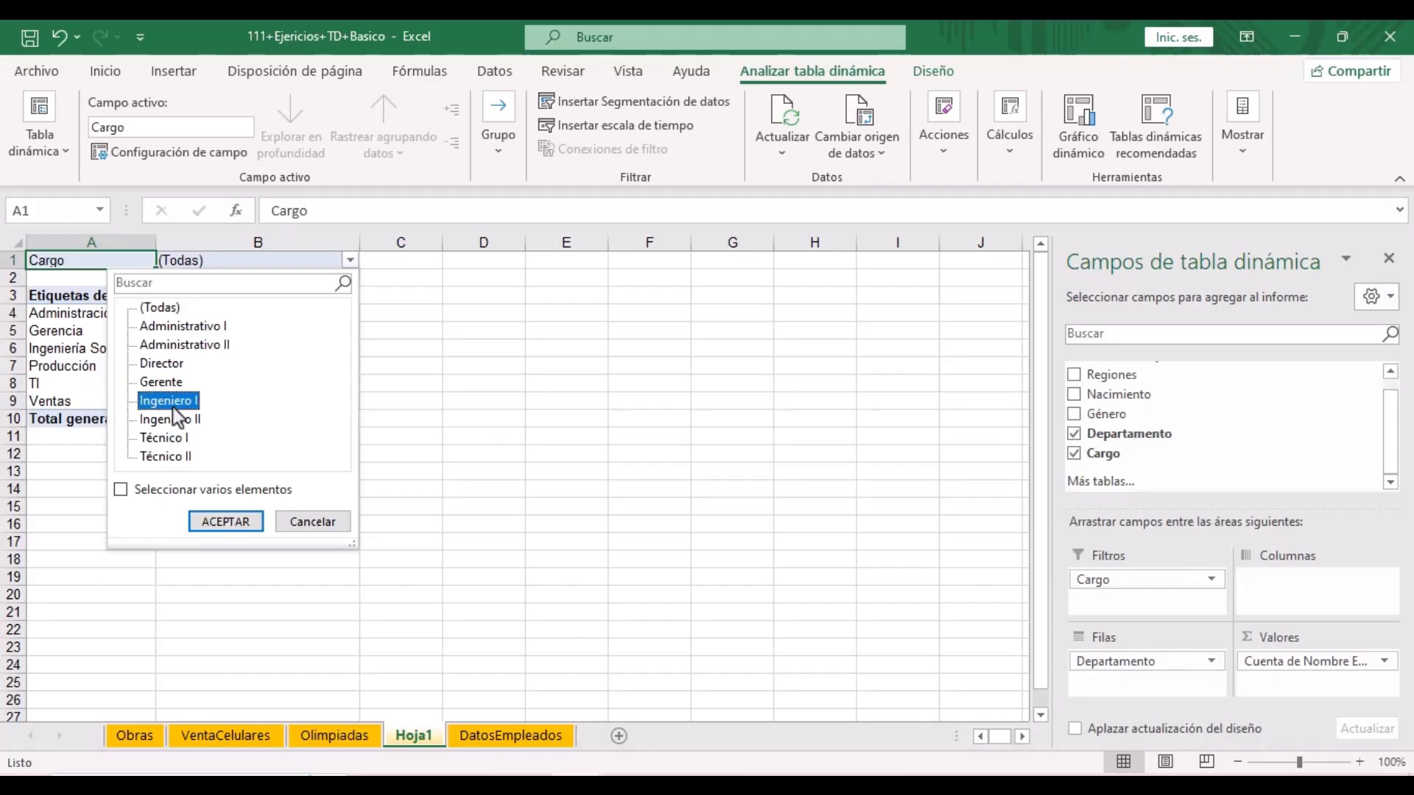
click(216, 523)
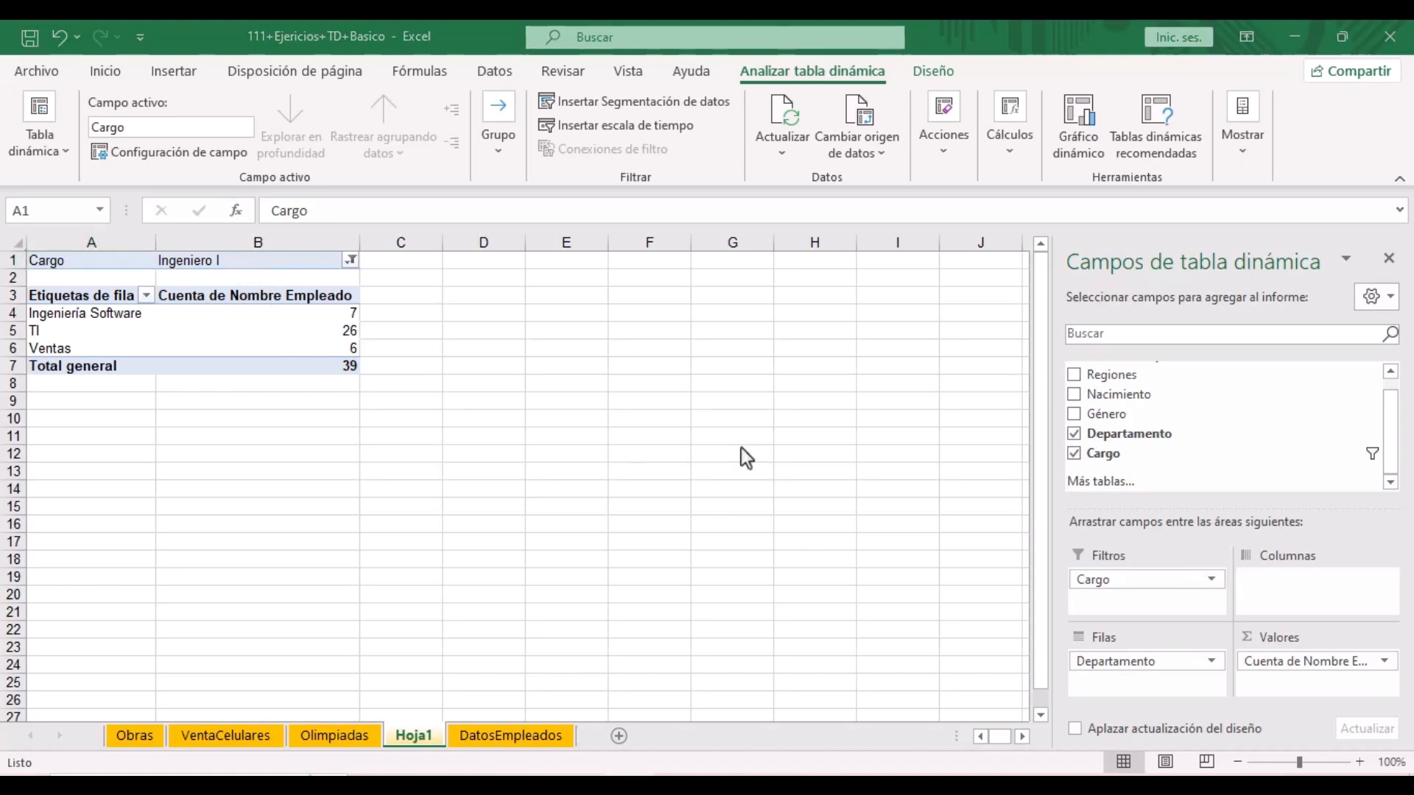
- Change the Cargo filter to Técnico I, showing 30 employees in Producción
click(351, 262)
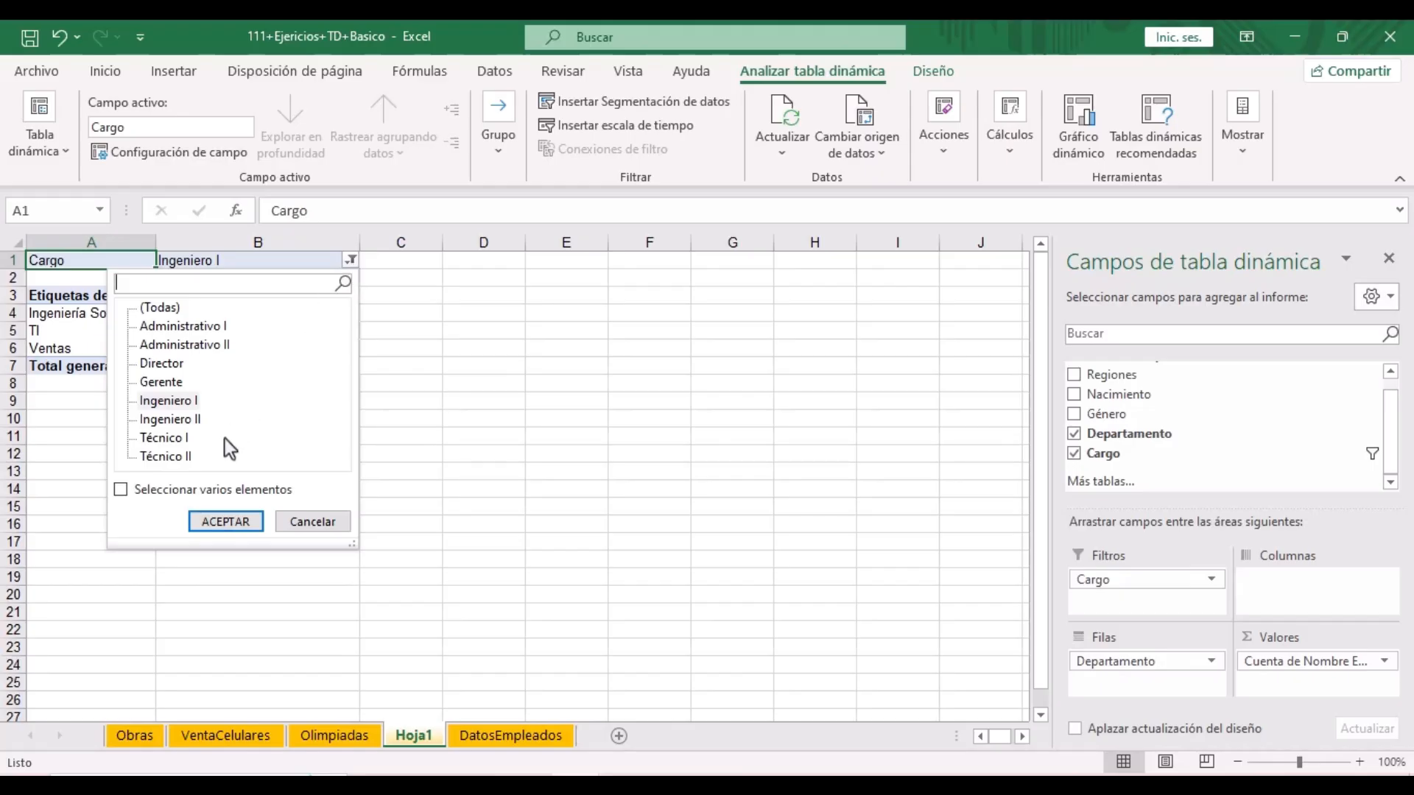
click(179, 437)
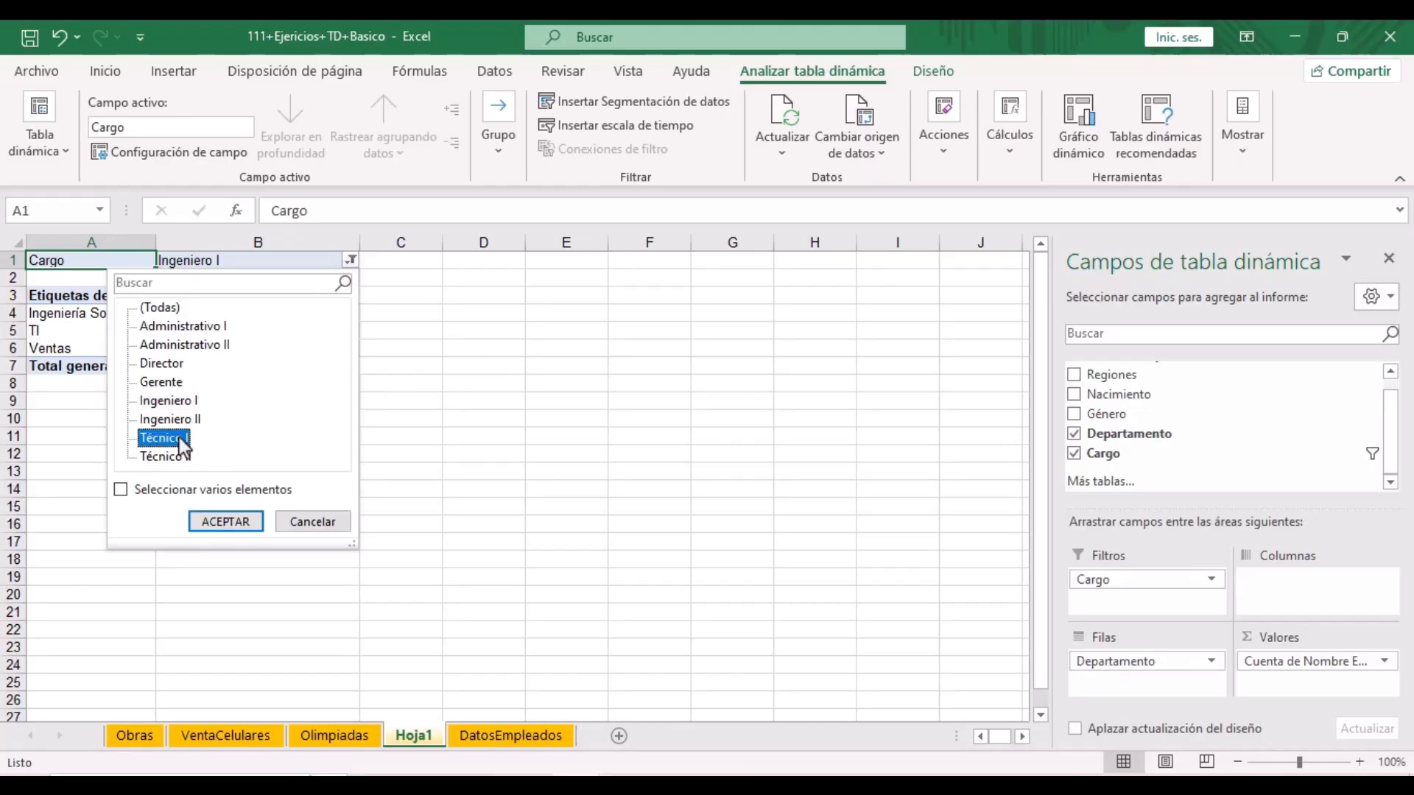
click(218, 519)
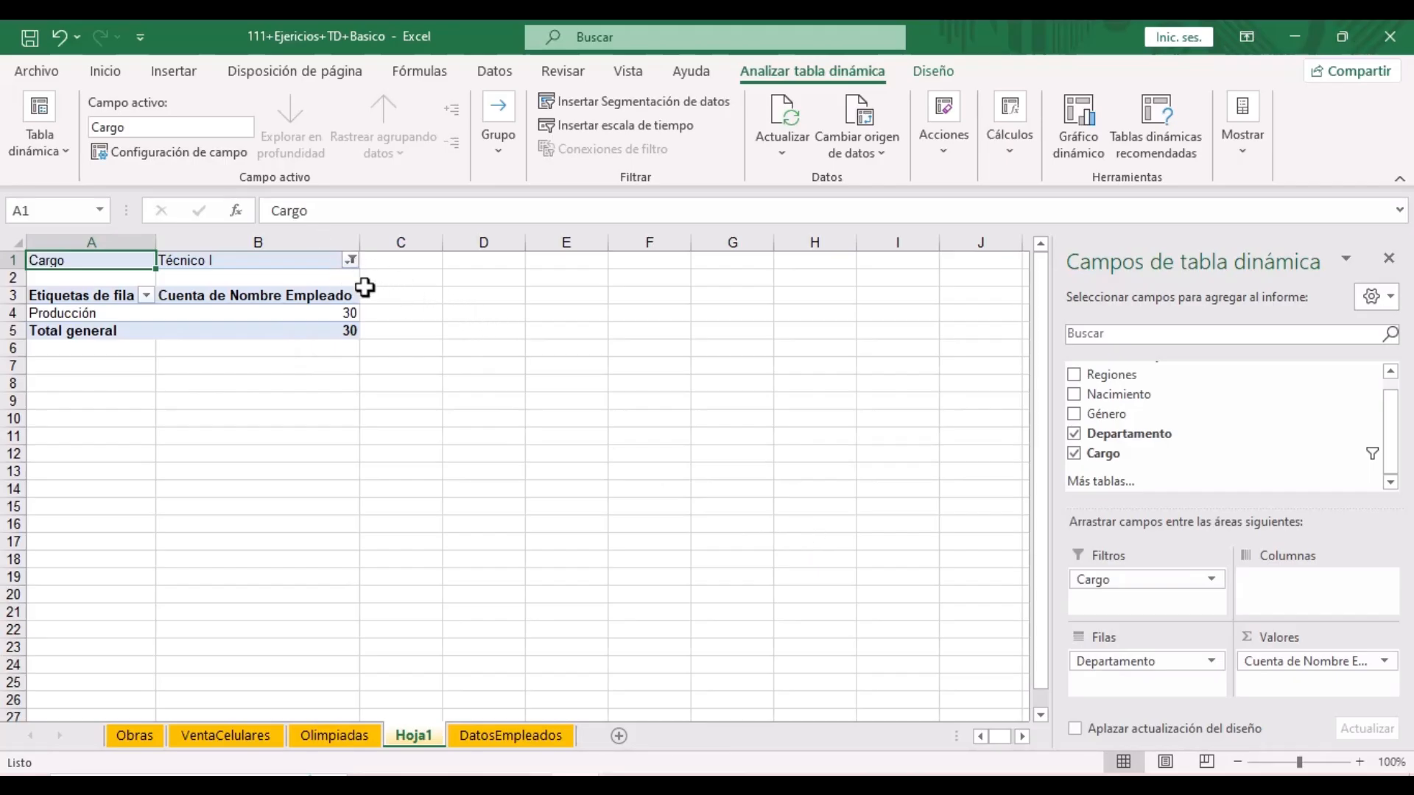
click(352, 262)
- Filter Cargo to several titles, excluding Administrativo II, Director, Gerente and Ingeniero I
click(156, 312)
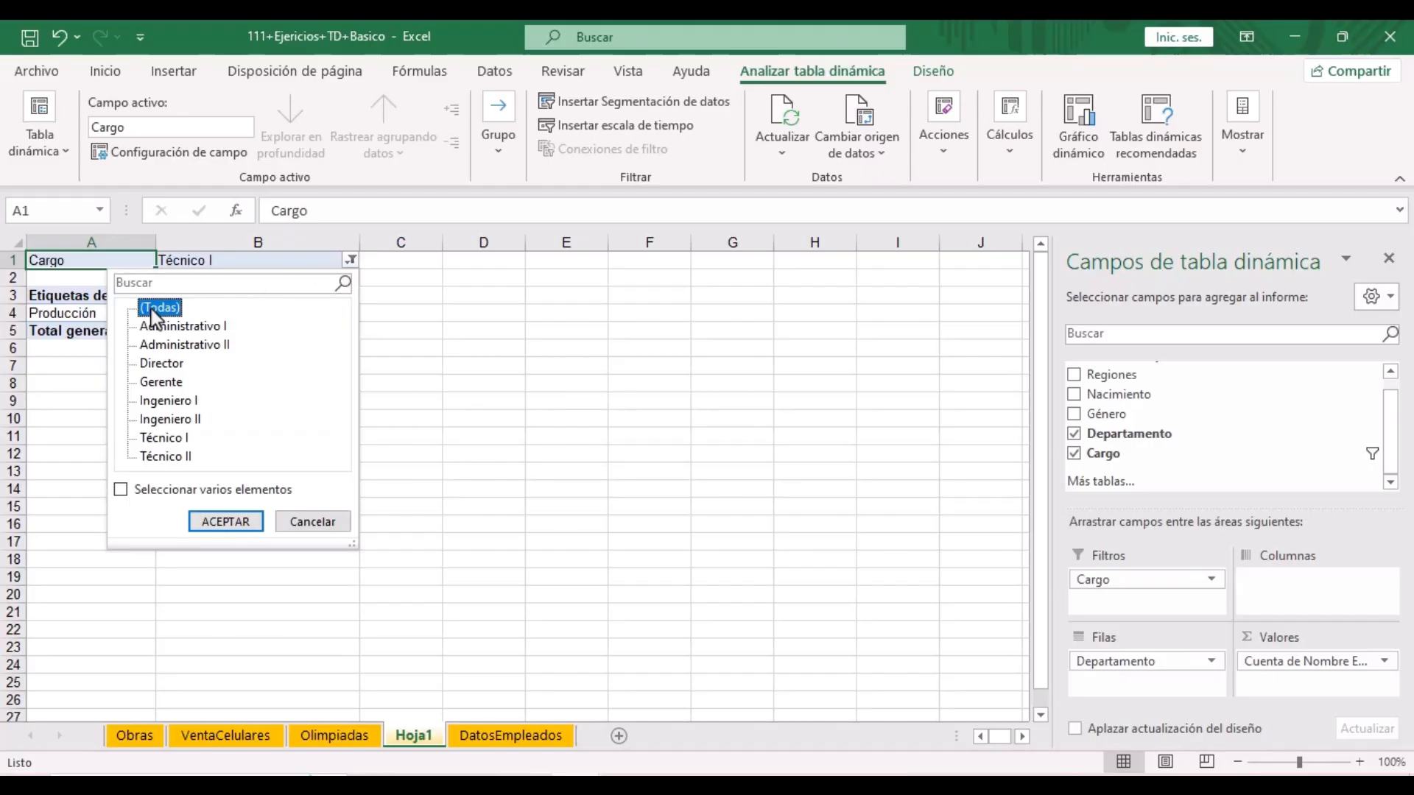
click(125, 494)
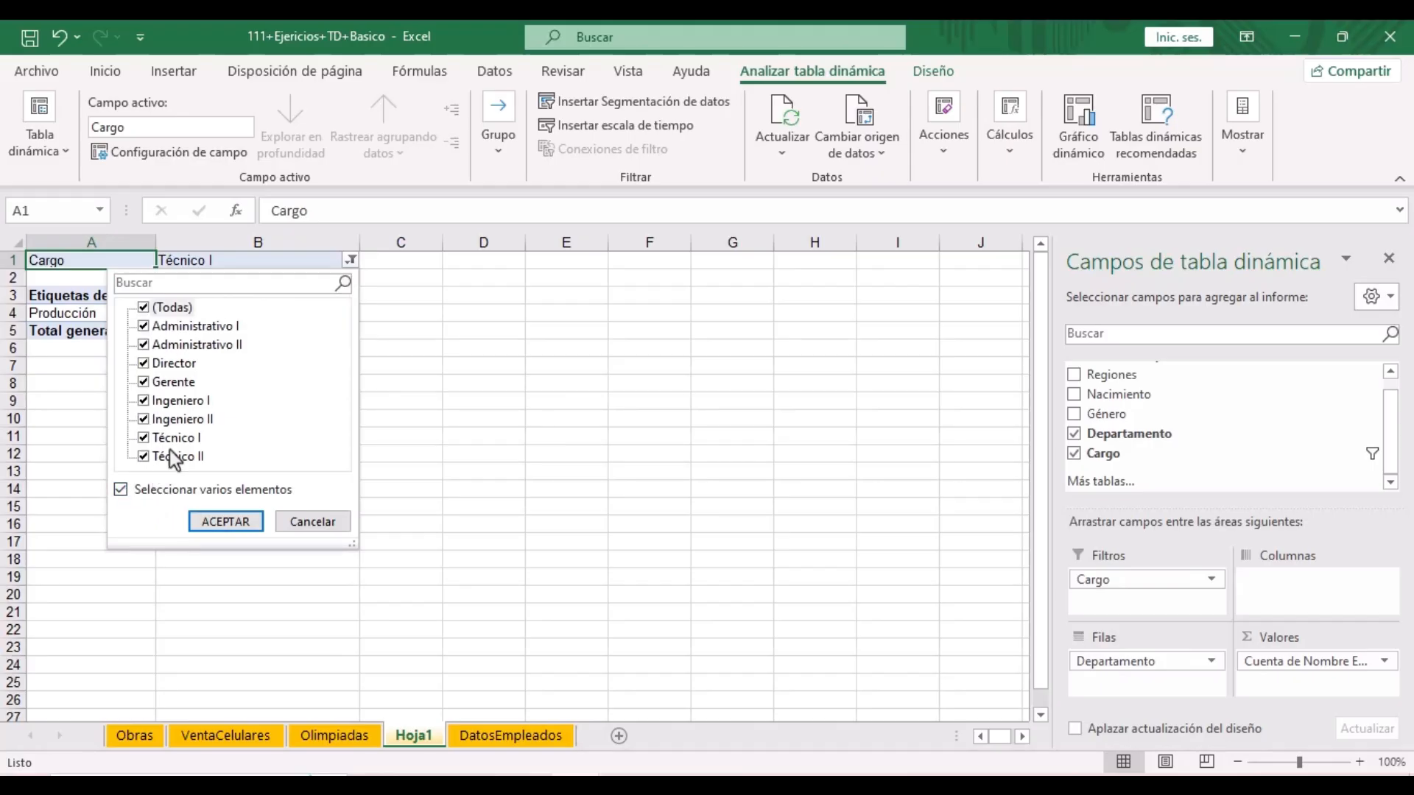
click(143, 346)
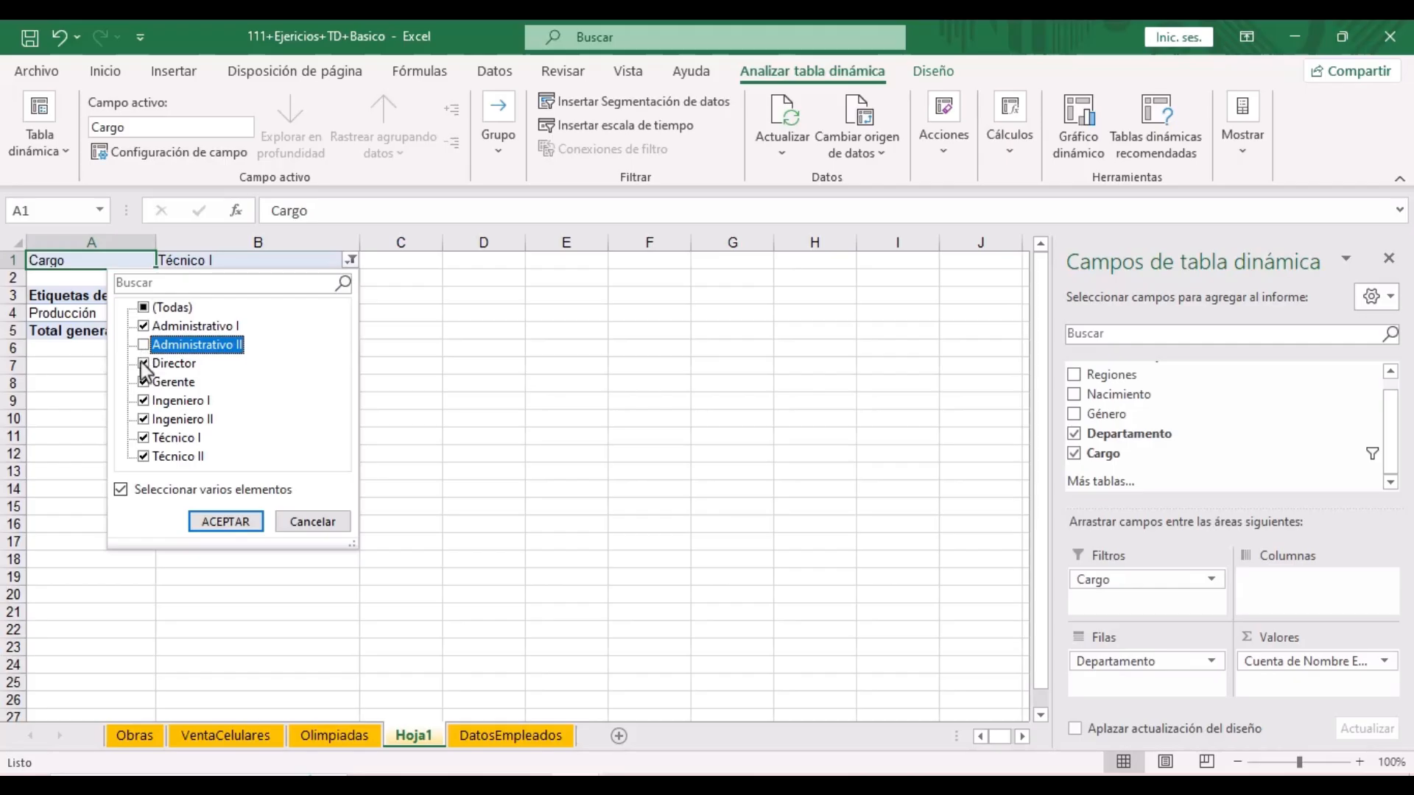
click(144, 363)
click(144, 381)
click(144, 401)
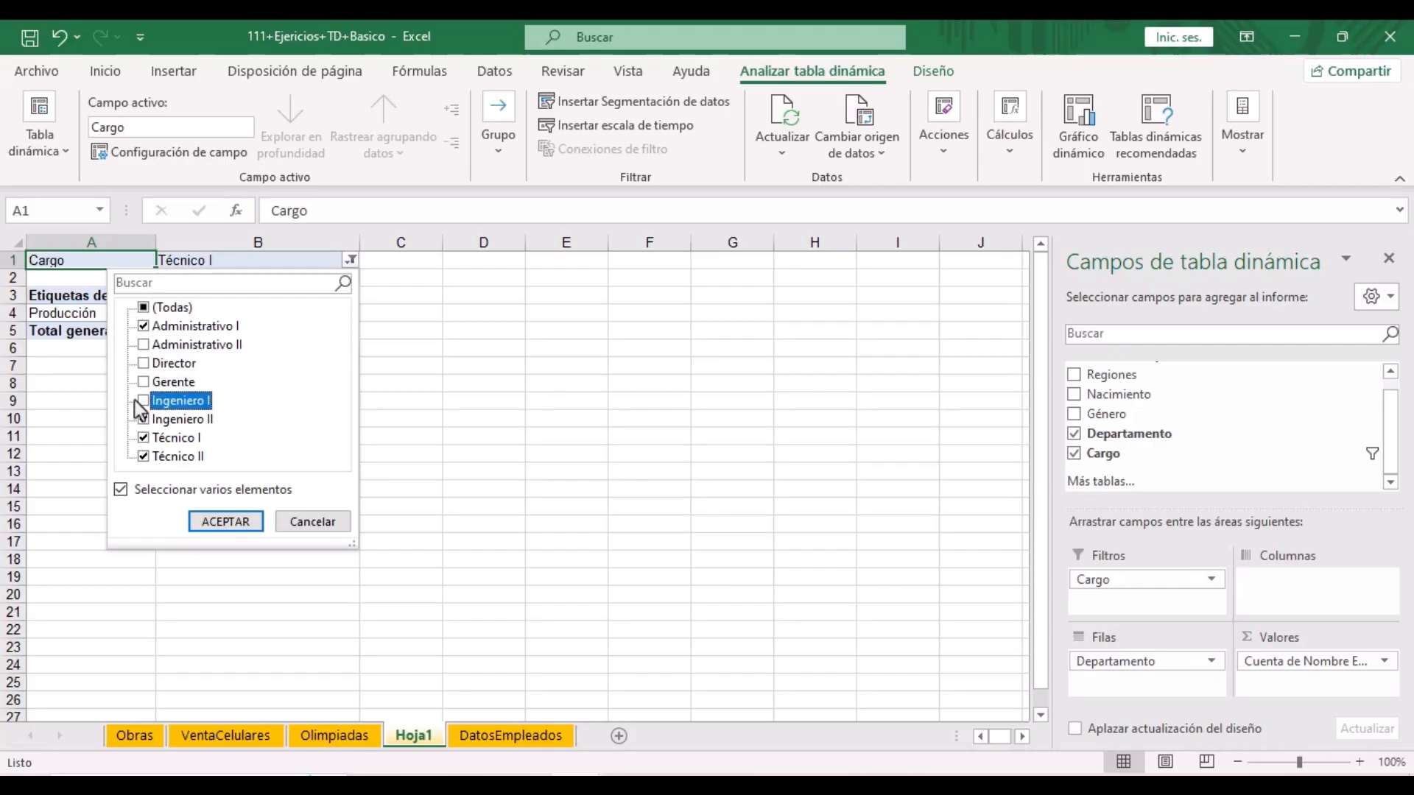
click(228, 525)
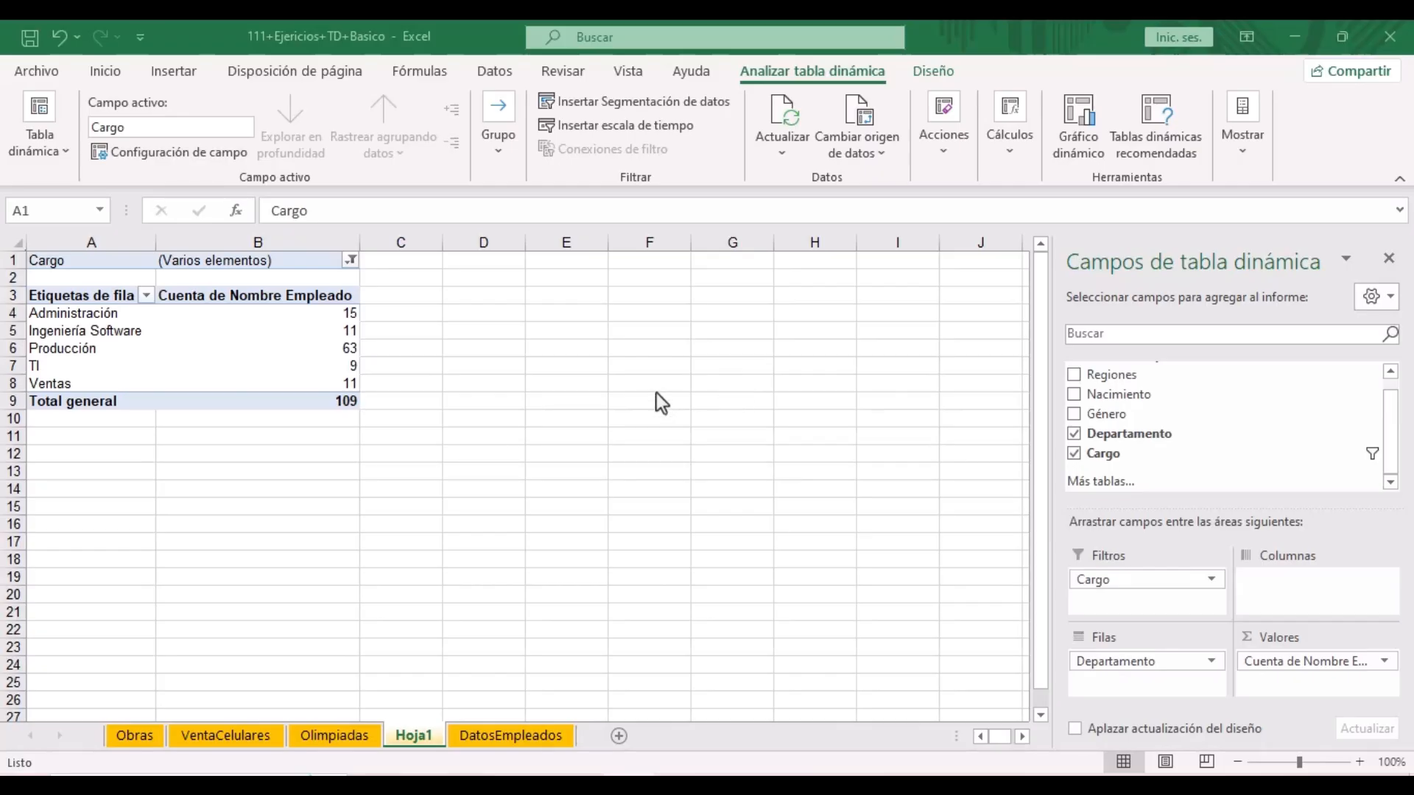
- Reset the Cargo filter to (Todas) so all 194 employees count
click(351, 260)
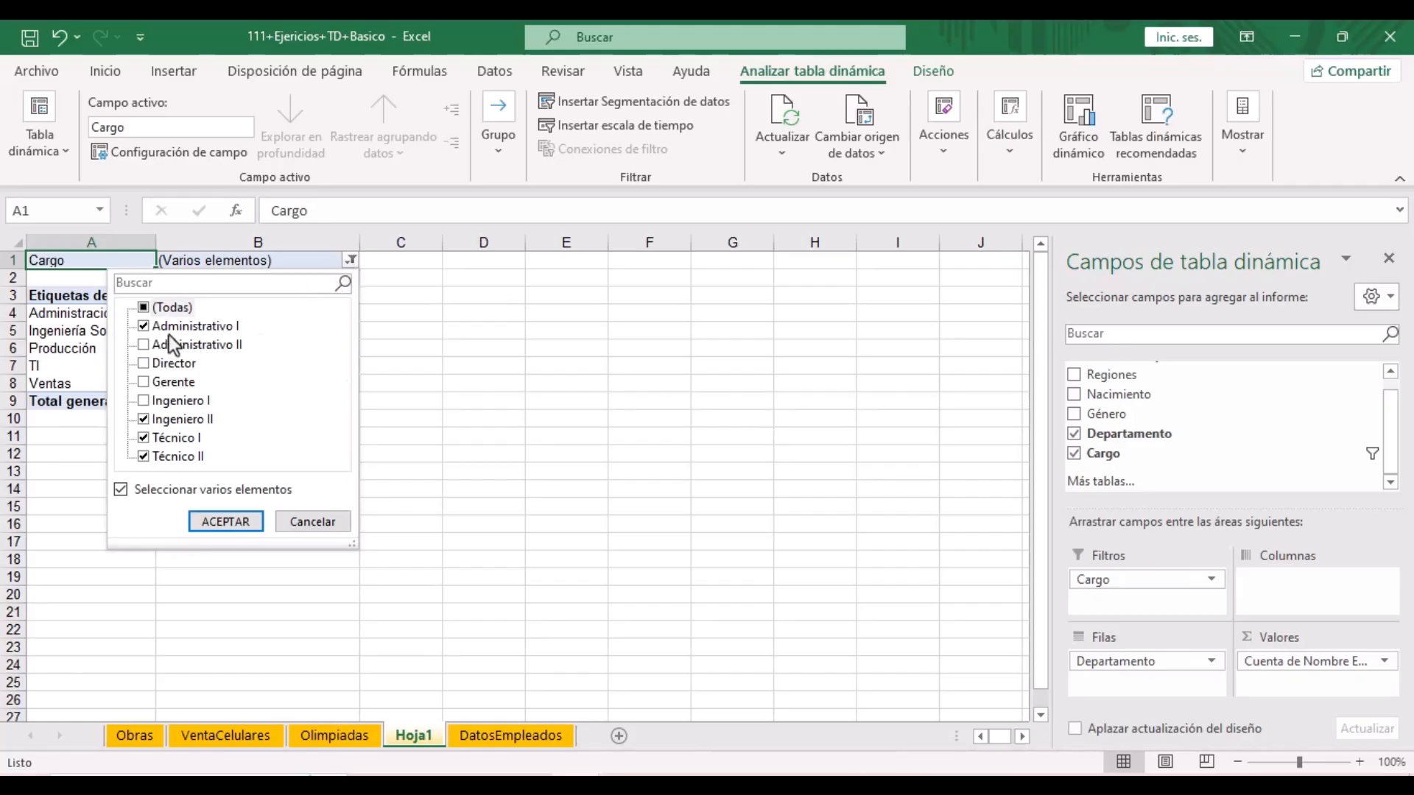
click(143, 307)
click(225, 521)
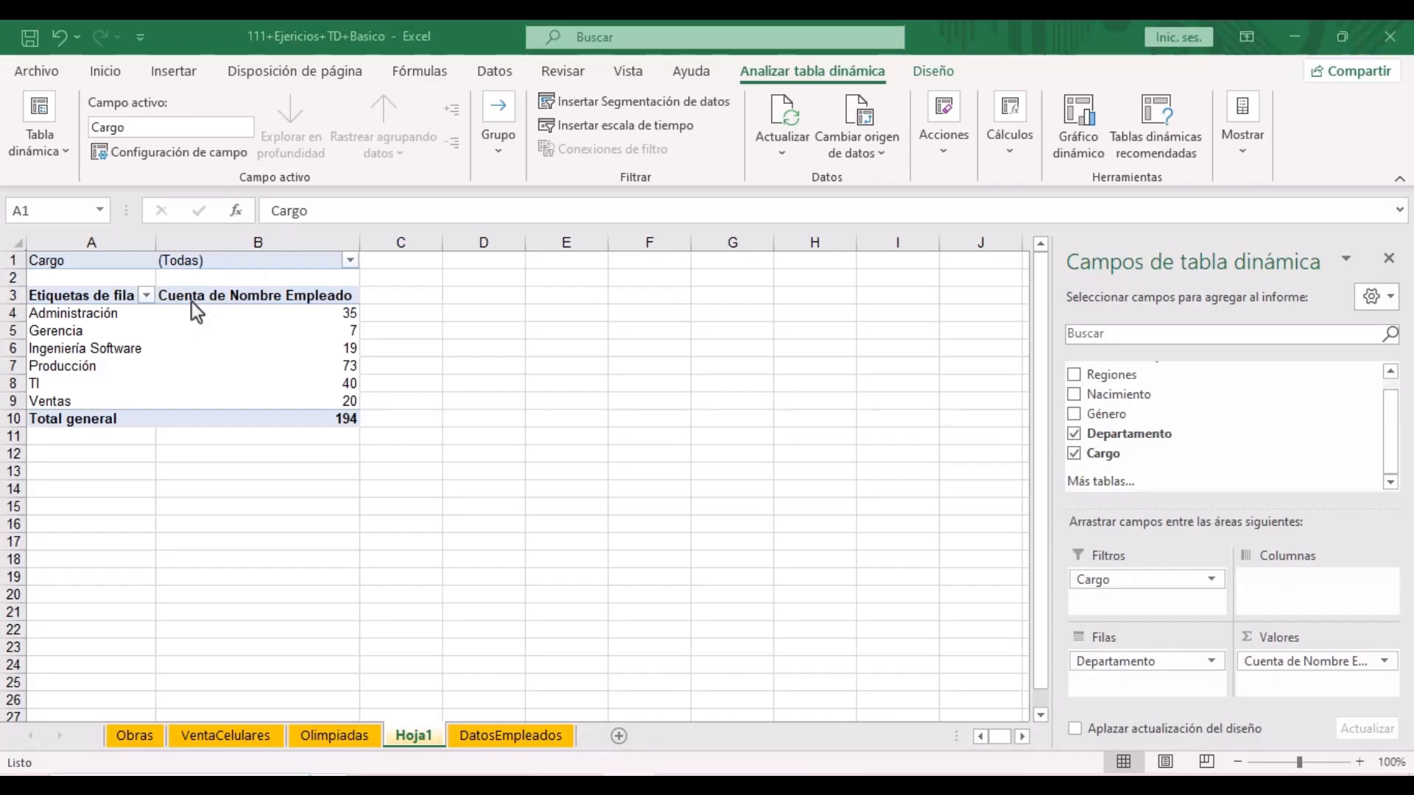
- Run Mostrar páginas de filtro de informes on Cargo to create one pivot sheet per title
click(254, 330)
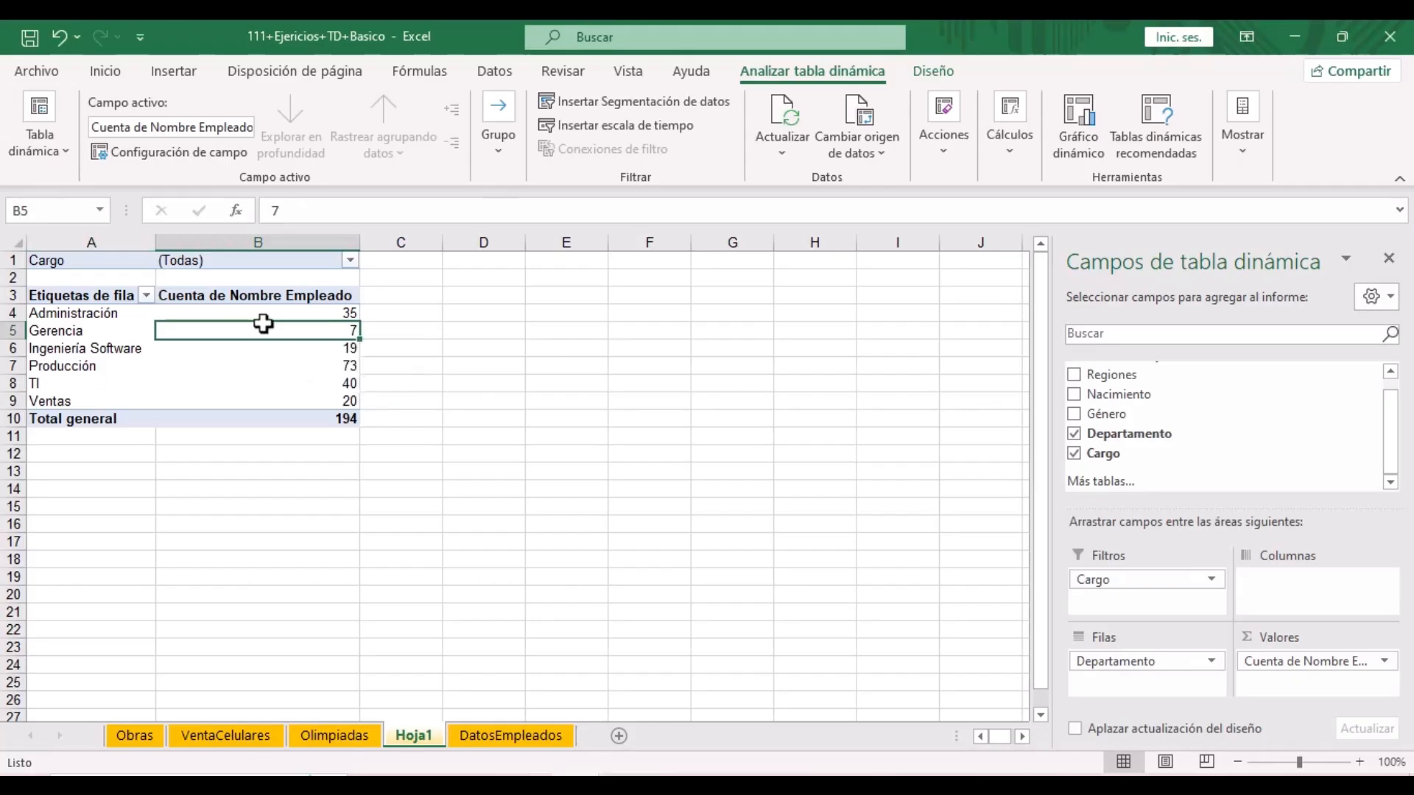
click(70, 157)
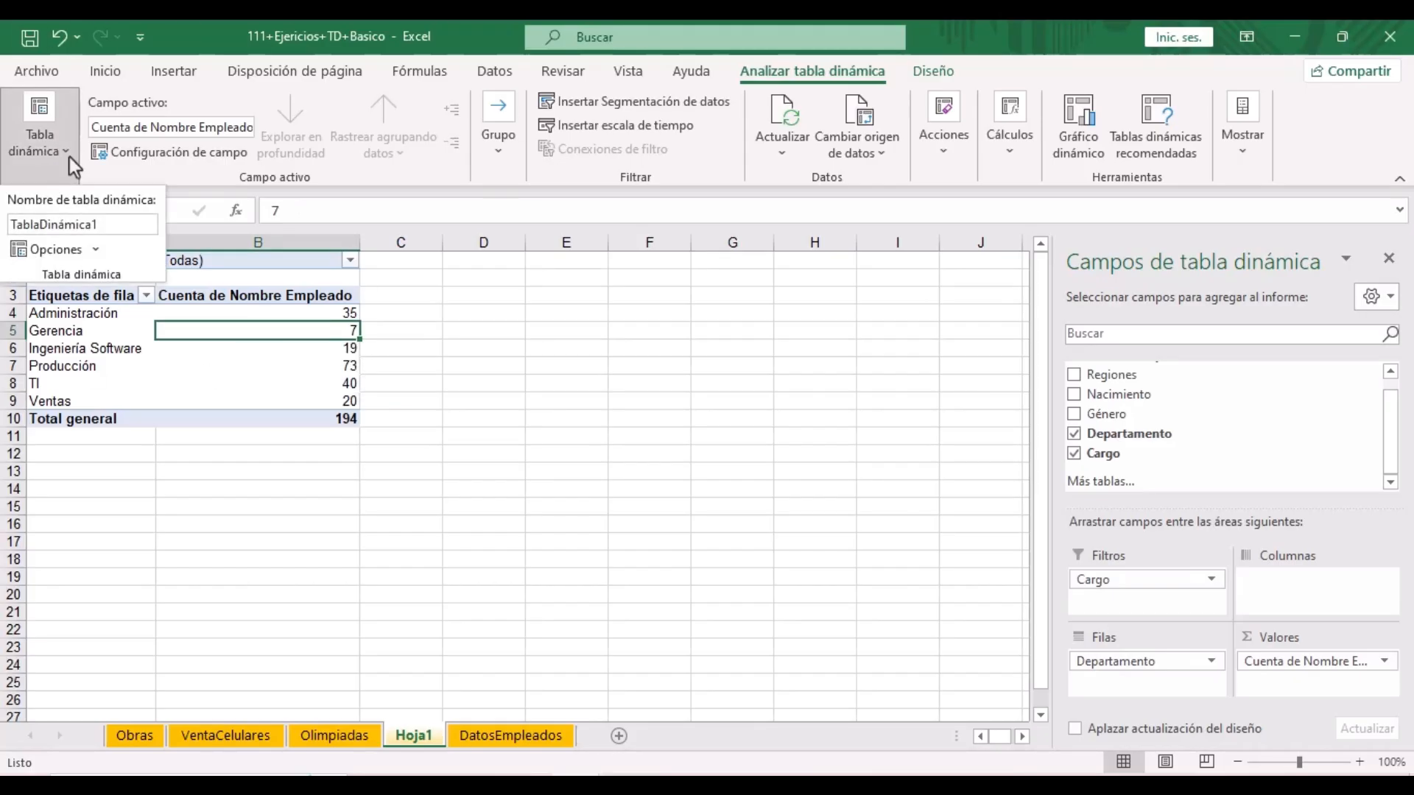
click(97, 251)
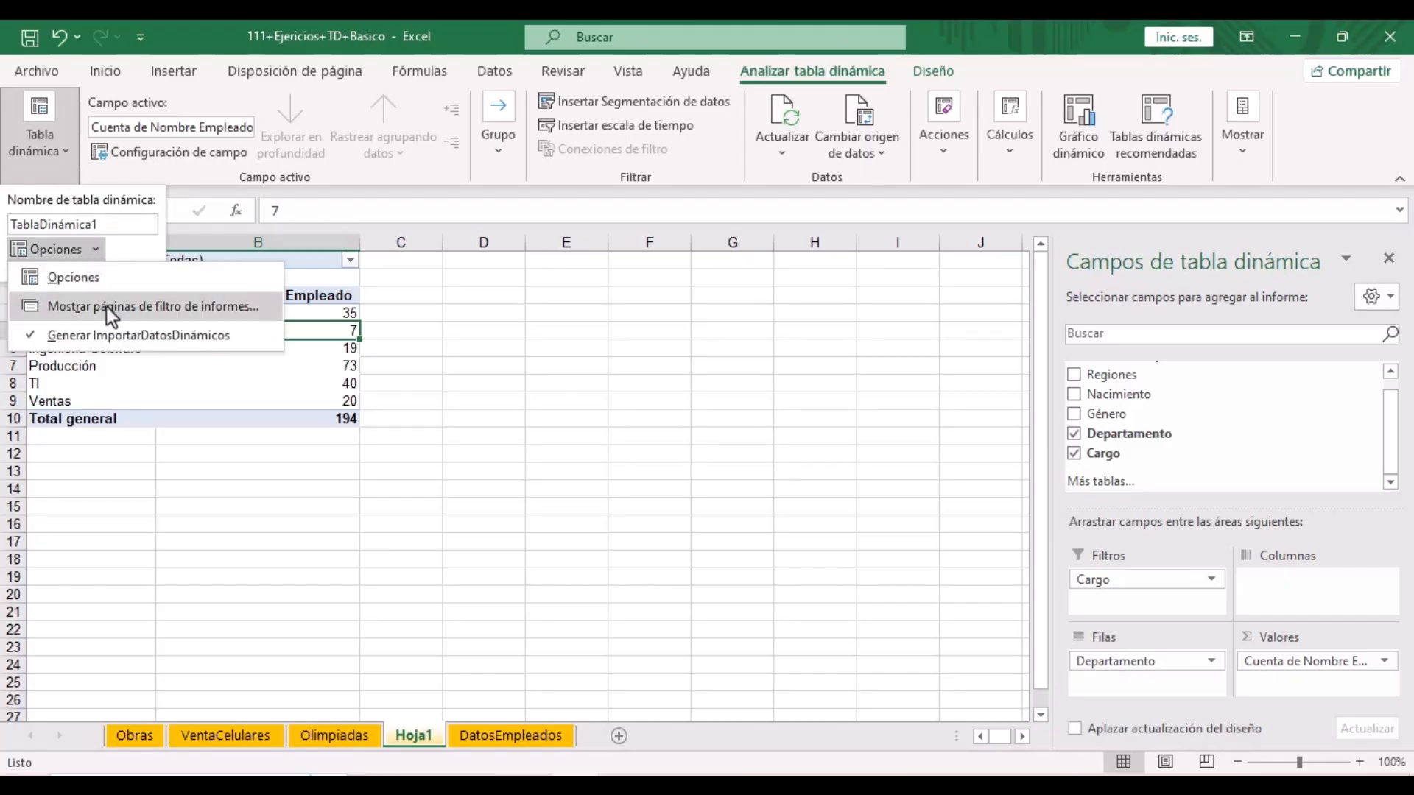
click(205, 311)
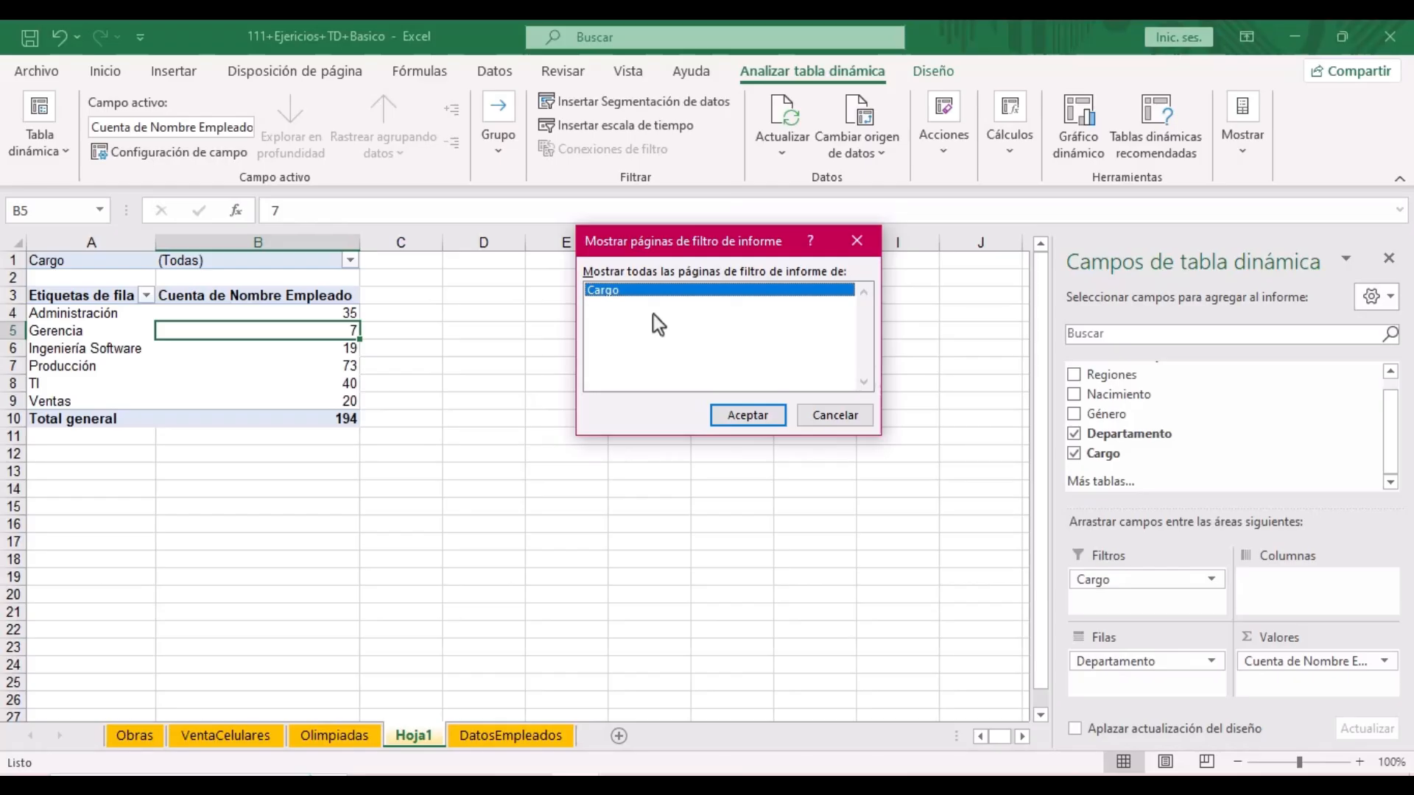
click(770, 414)
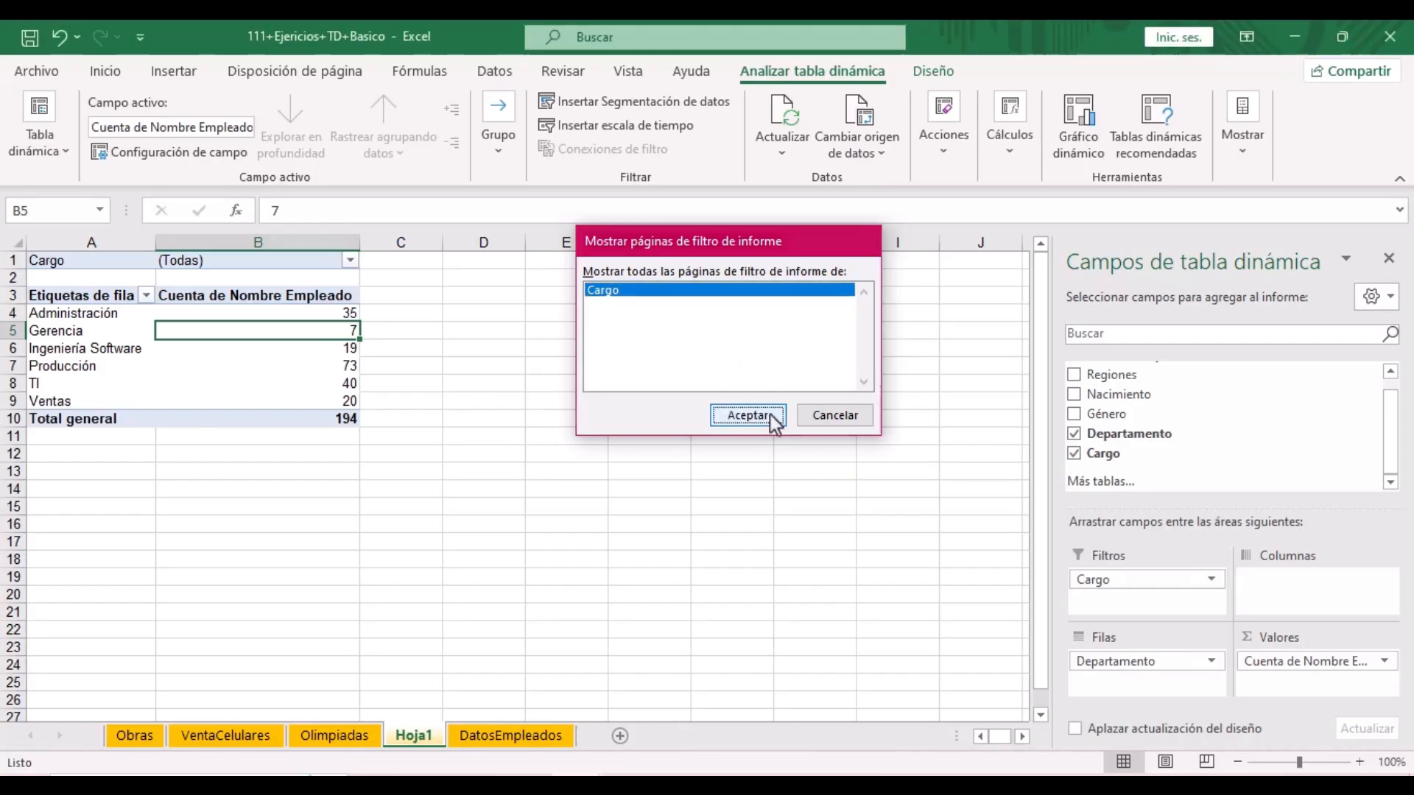
- Hide the field list, view the Administrativo II and Ingeniero I sheets, then advance the slides
click(1389, 257)
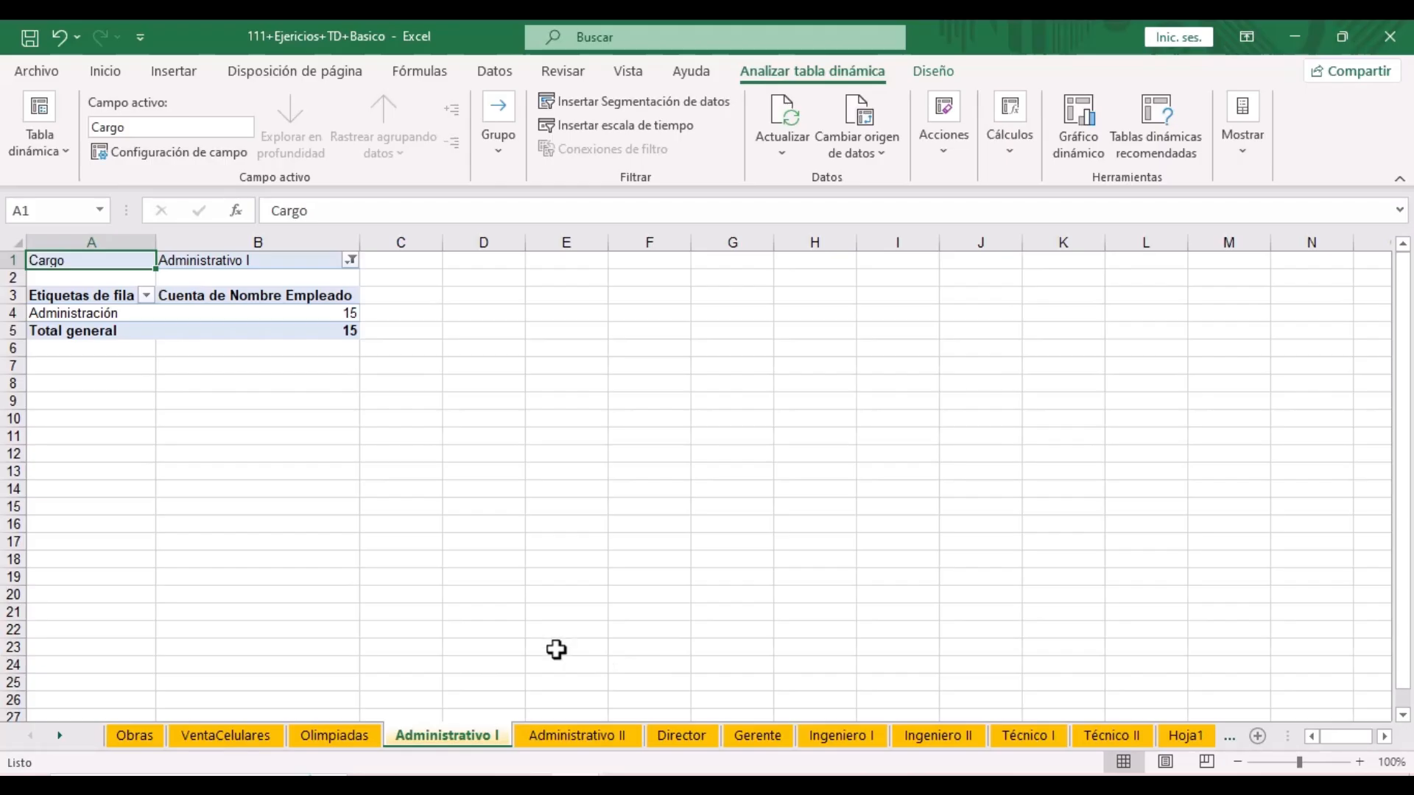
click(604, 736)
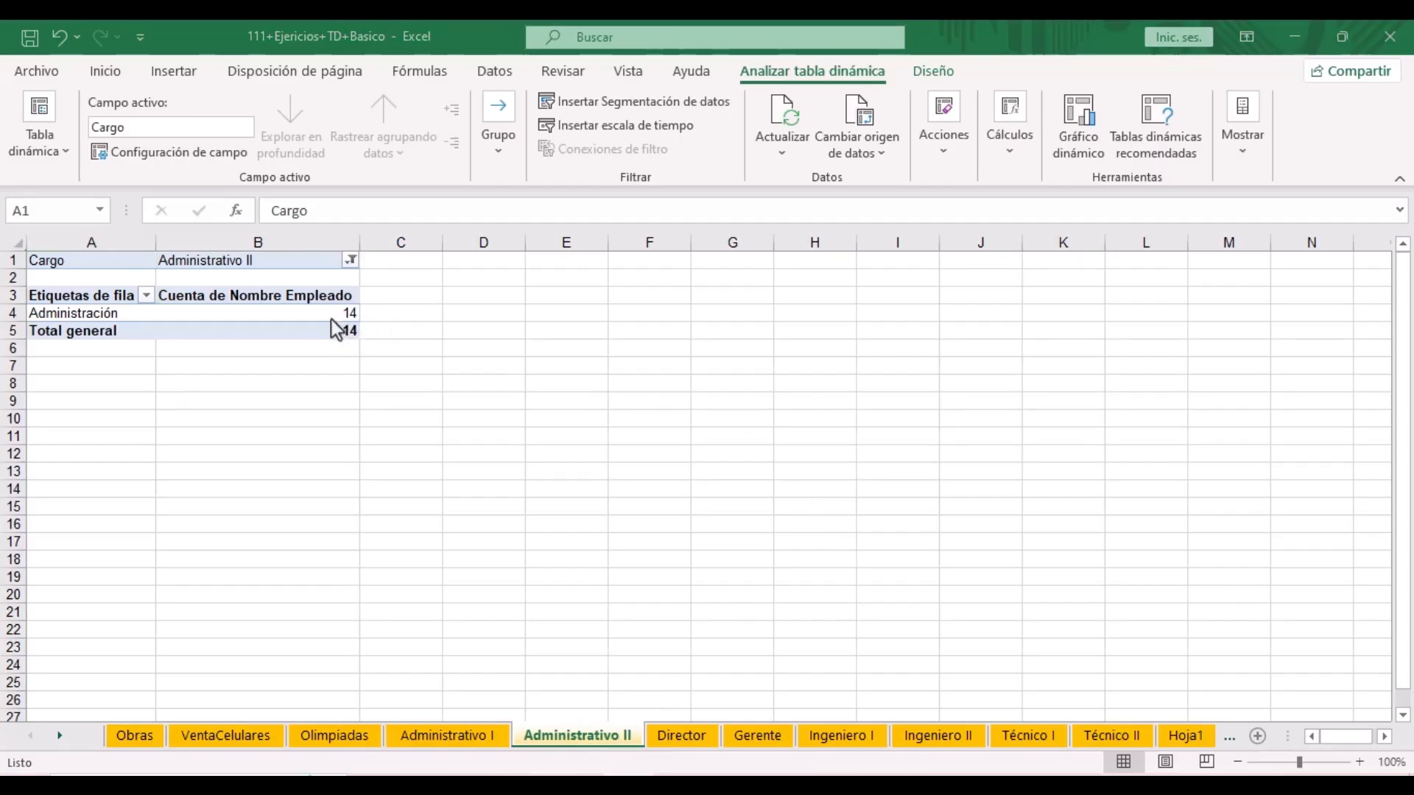
click(859, 740)
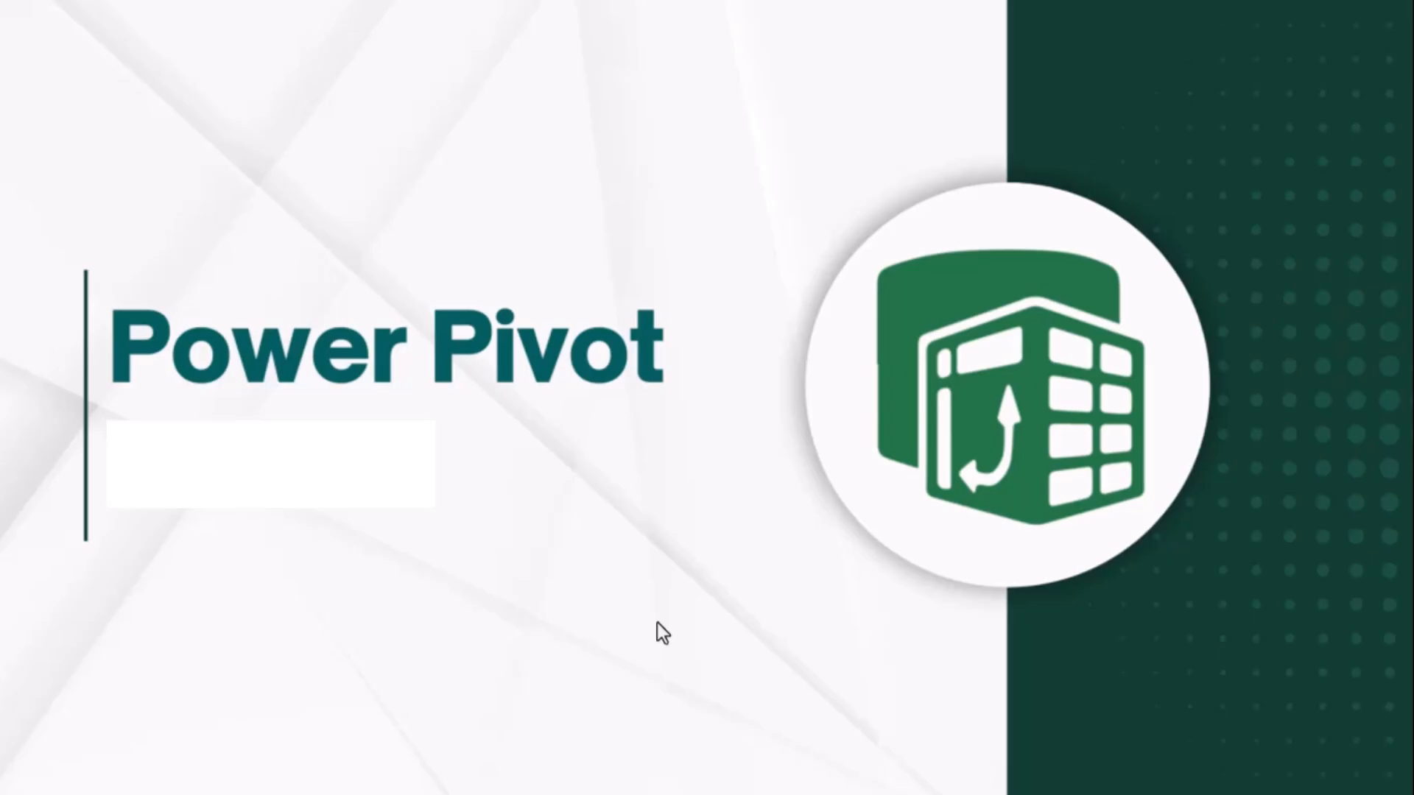
key(Right)
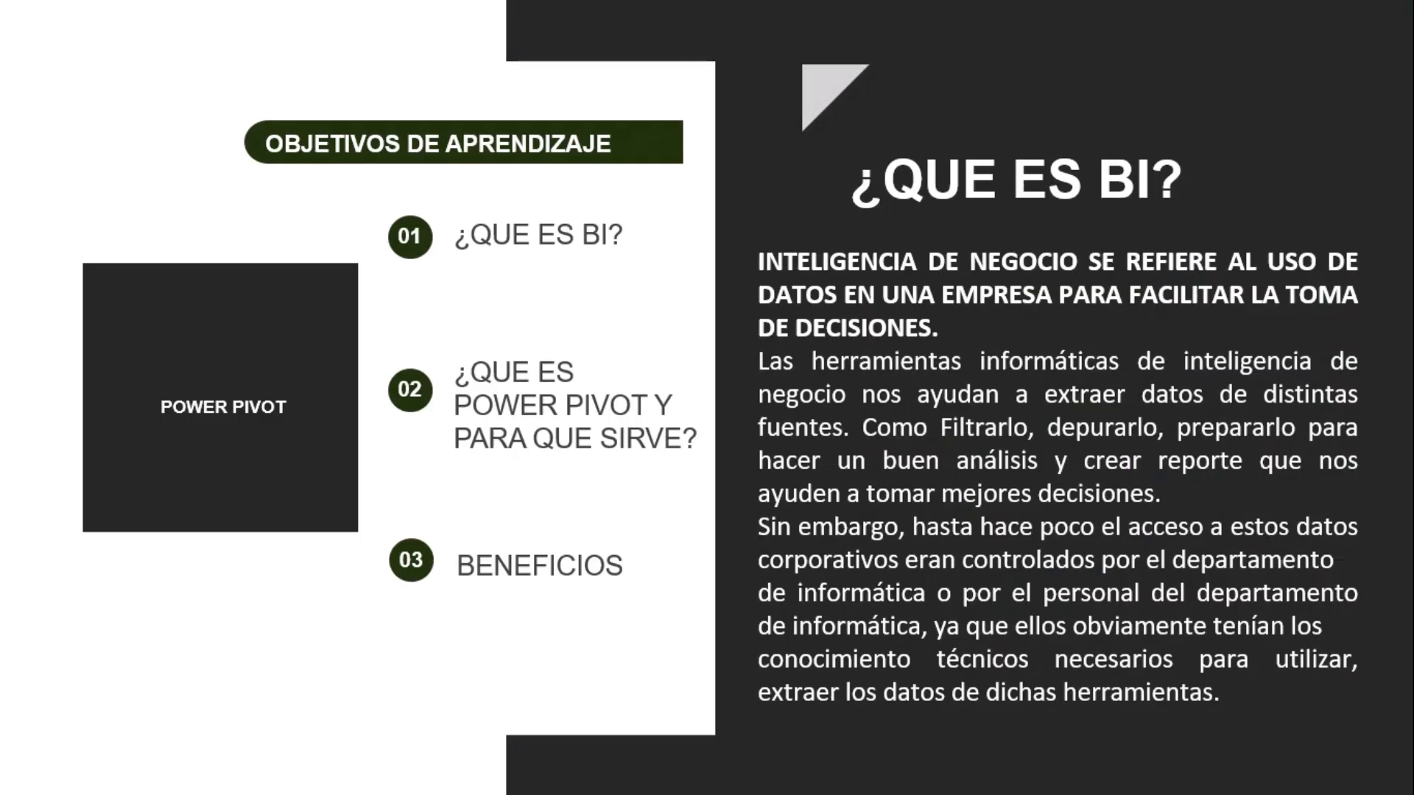
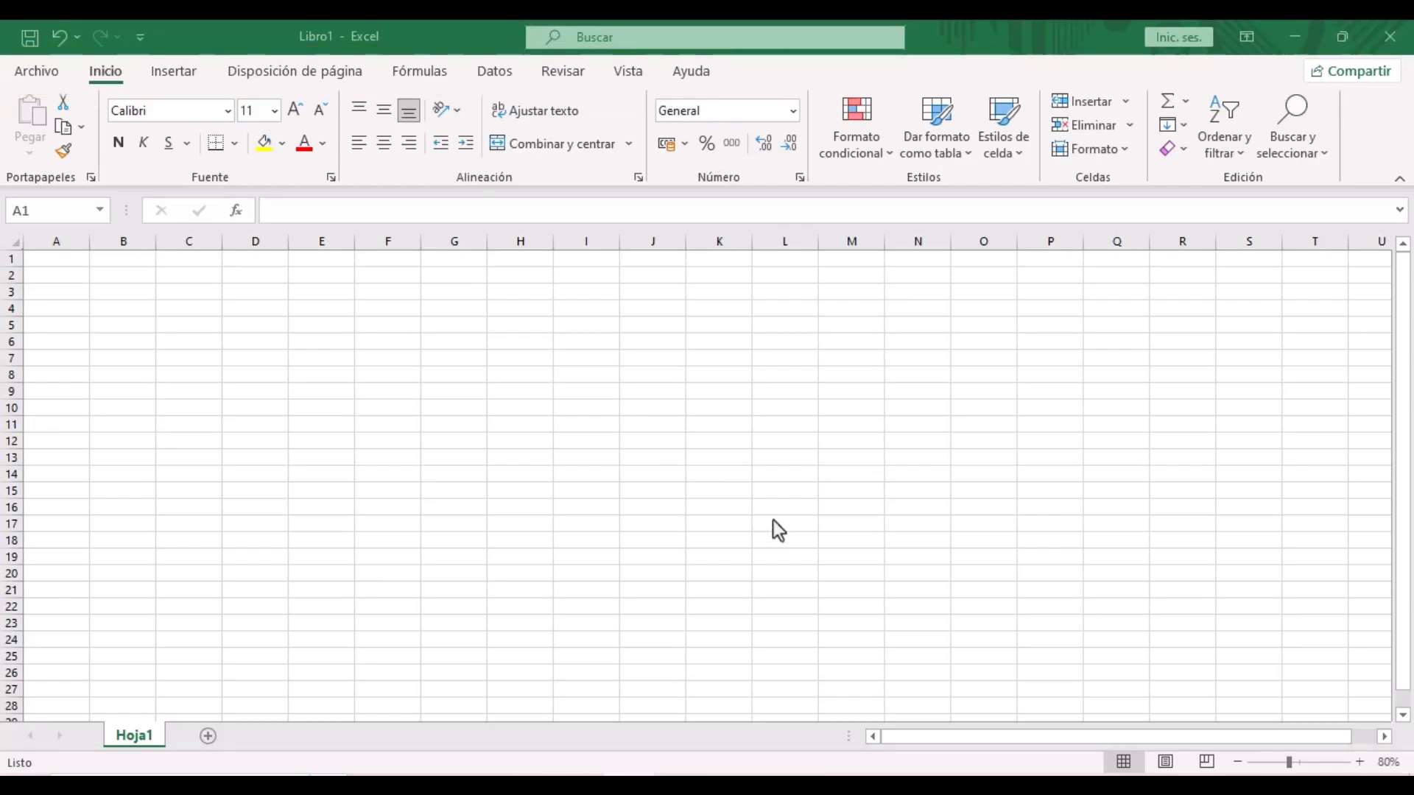
- In Excel Options, manage Complementos COM and tick Microsoft Power Pivot for Excel
click(36, 71)
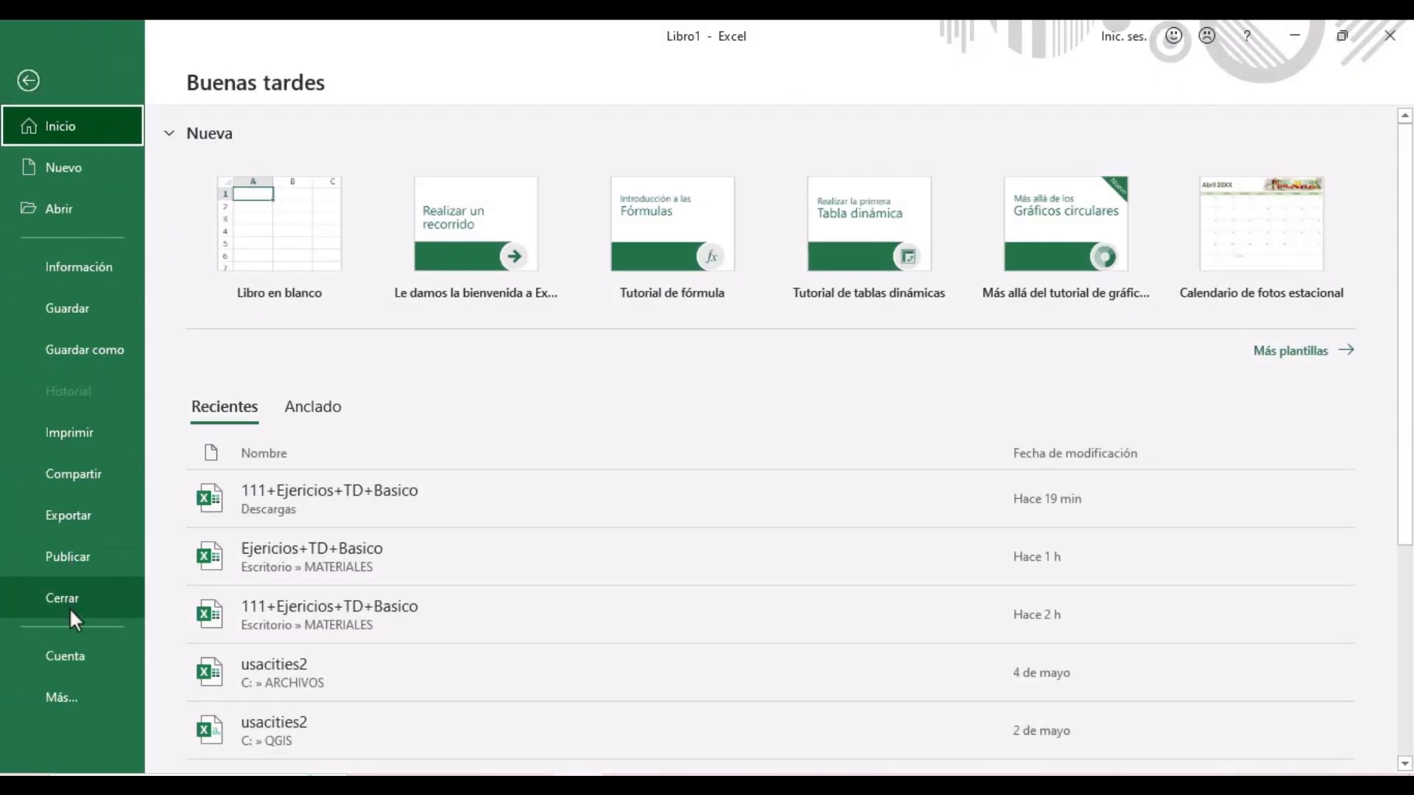
click(76, 695)
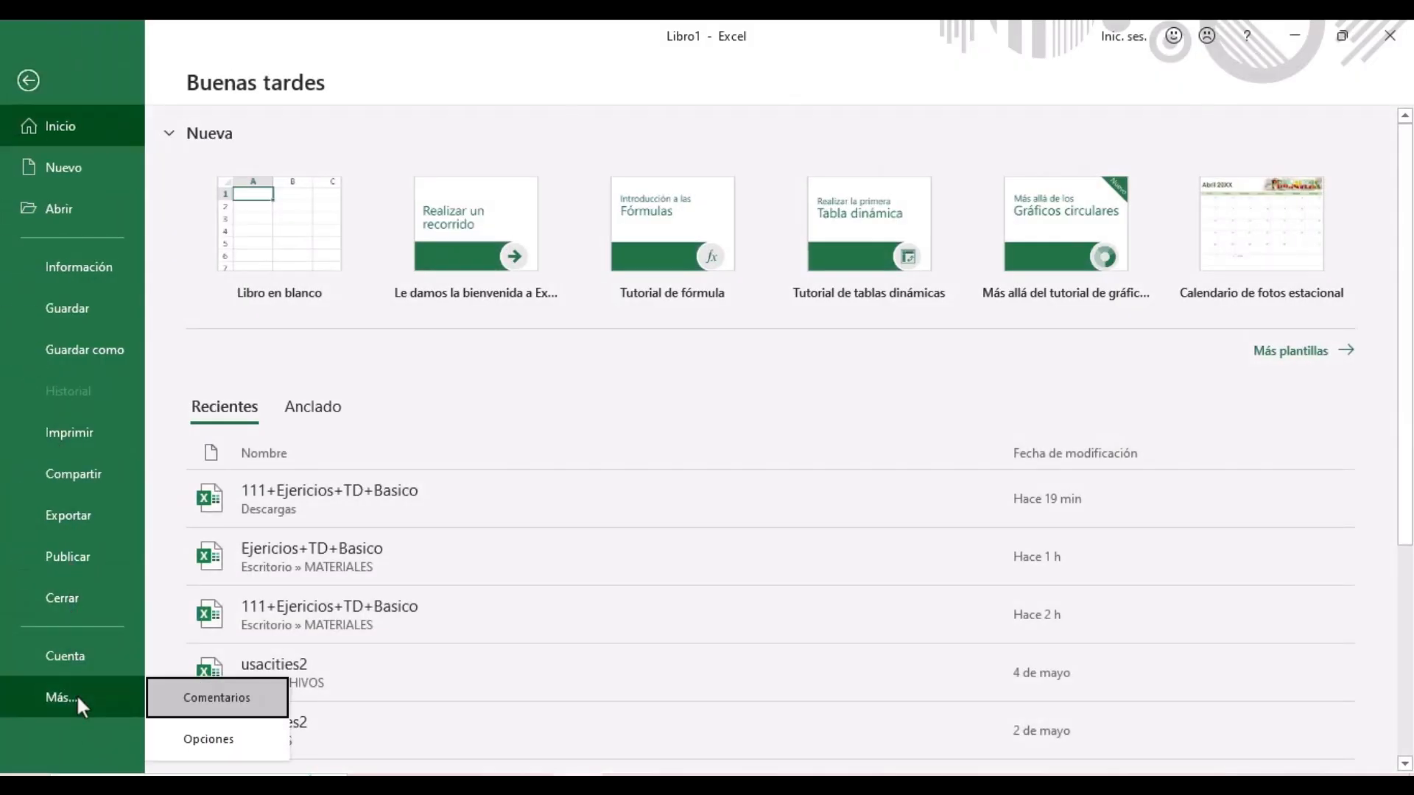
click(190, 738)
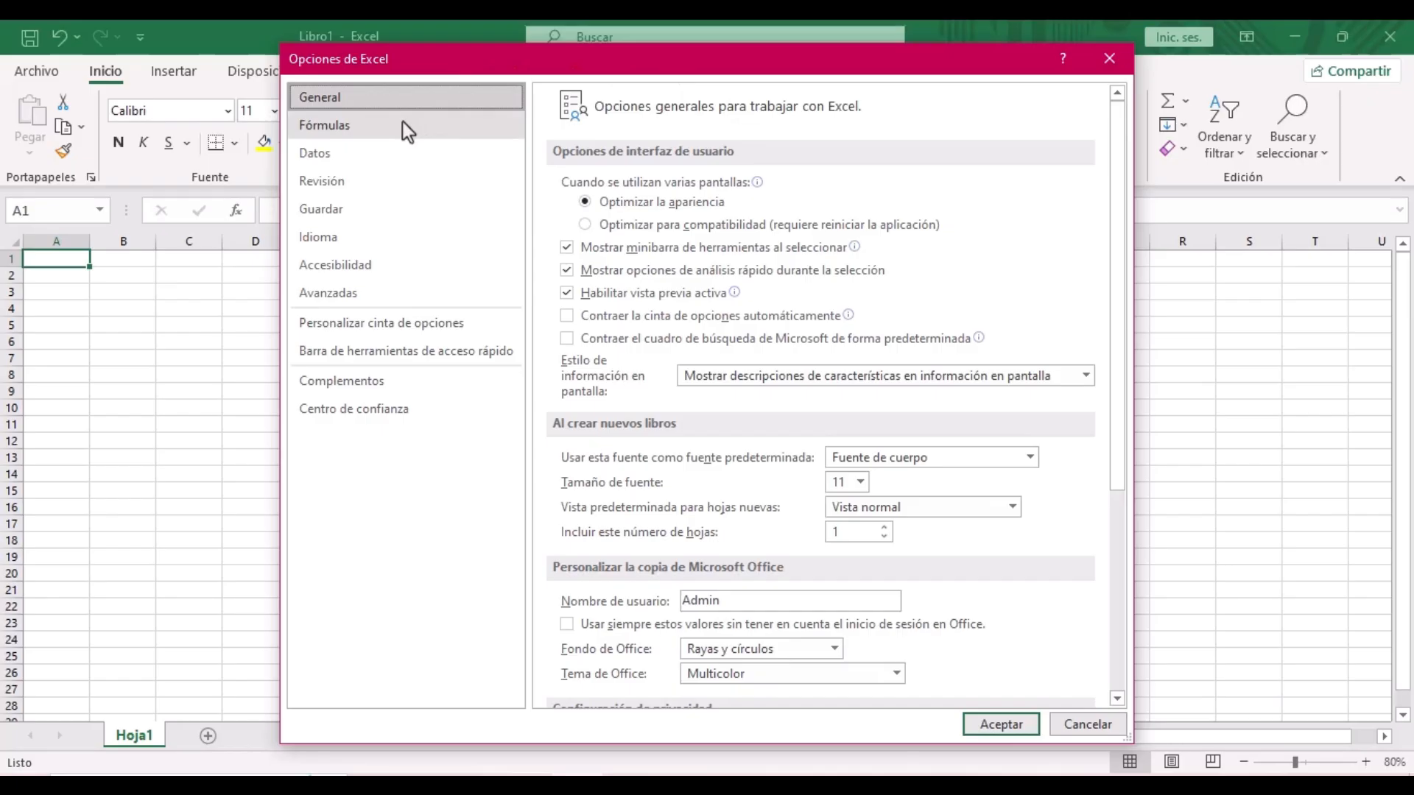
click(368, 384)
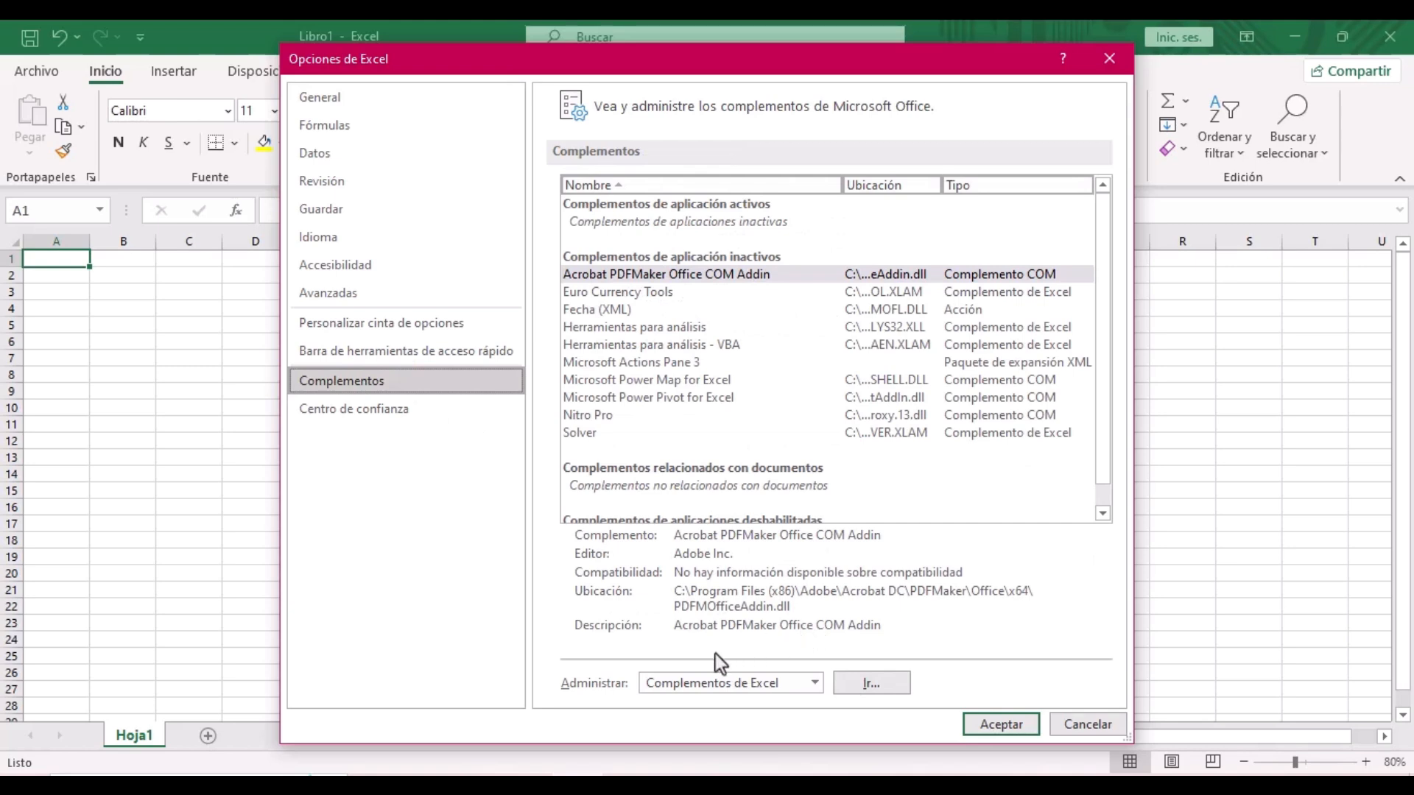
click(814, 682)
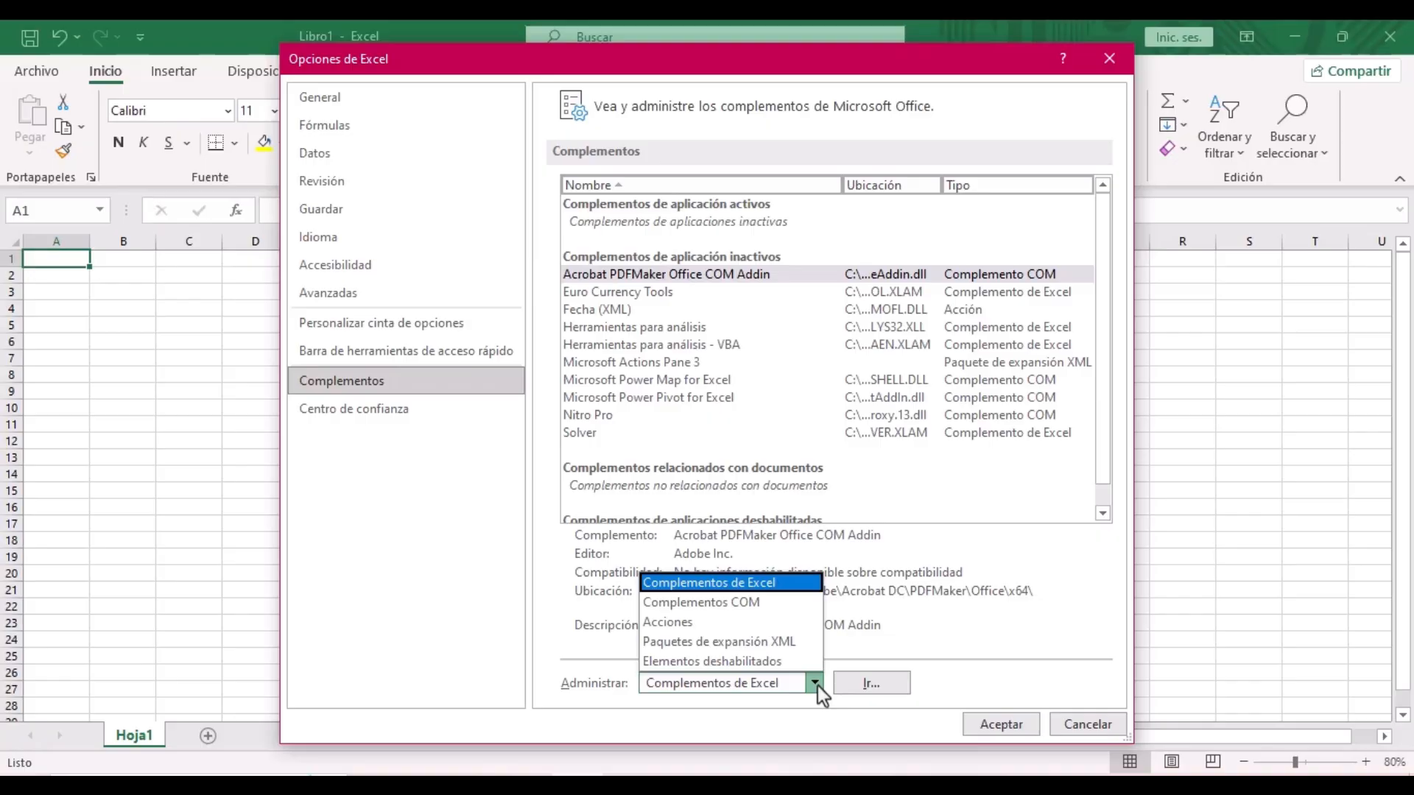
click(763, 604)
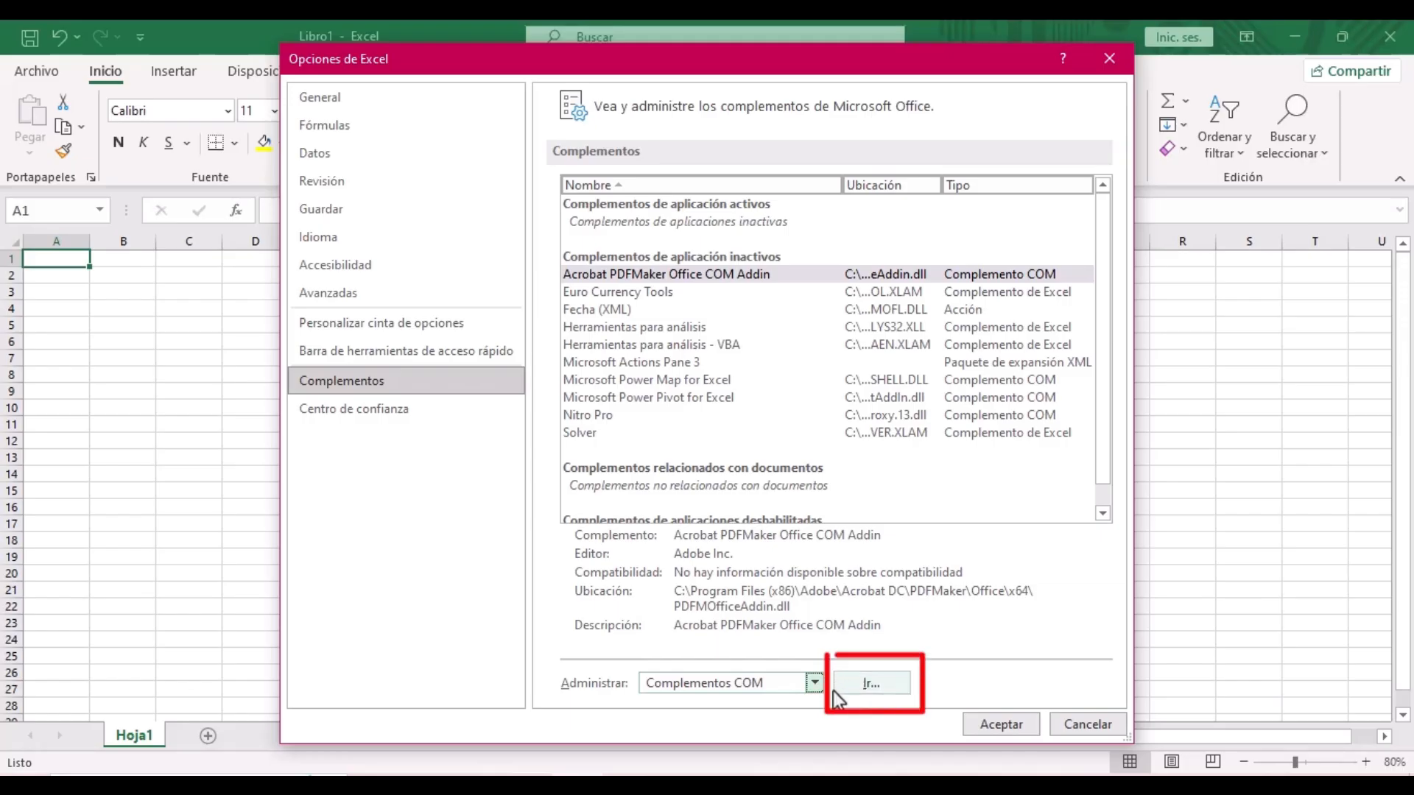
click(869, 686)
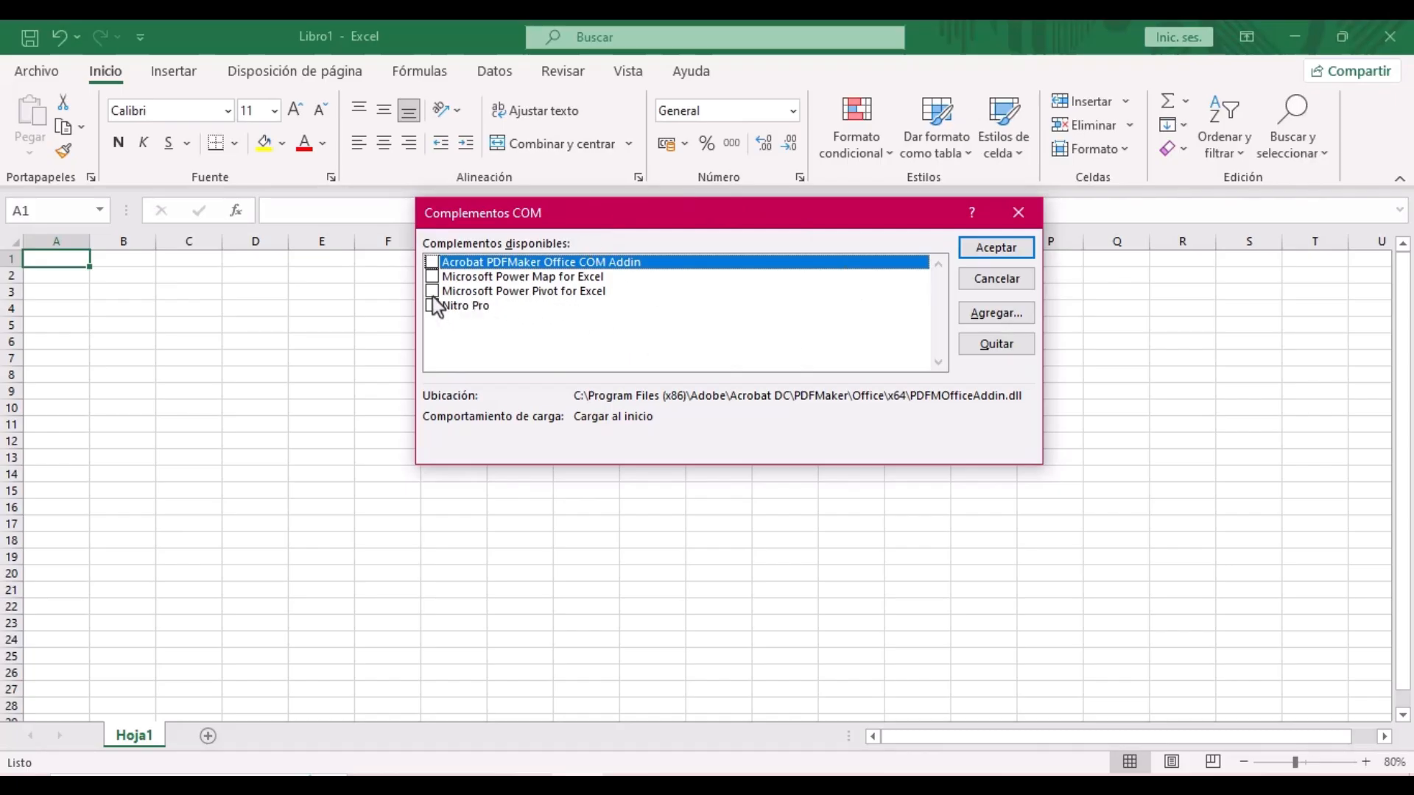
double_click(509, 293)
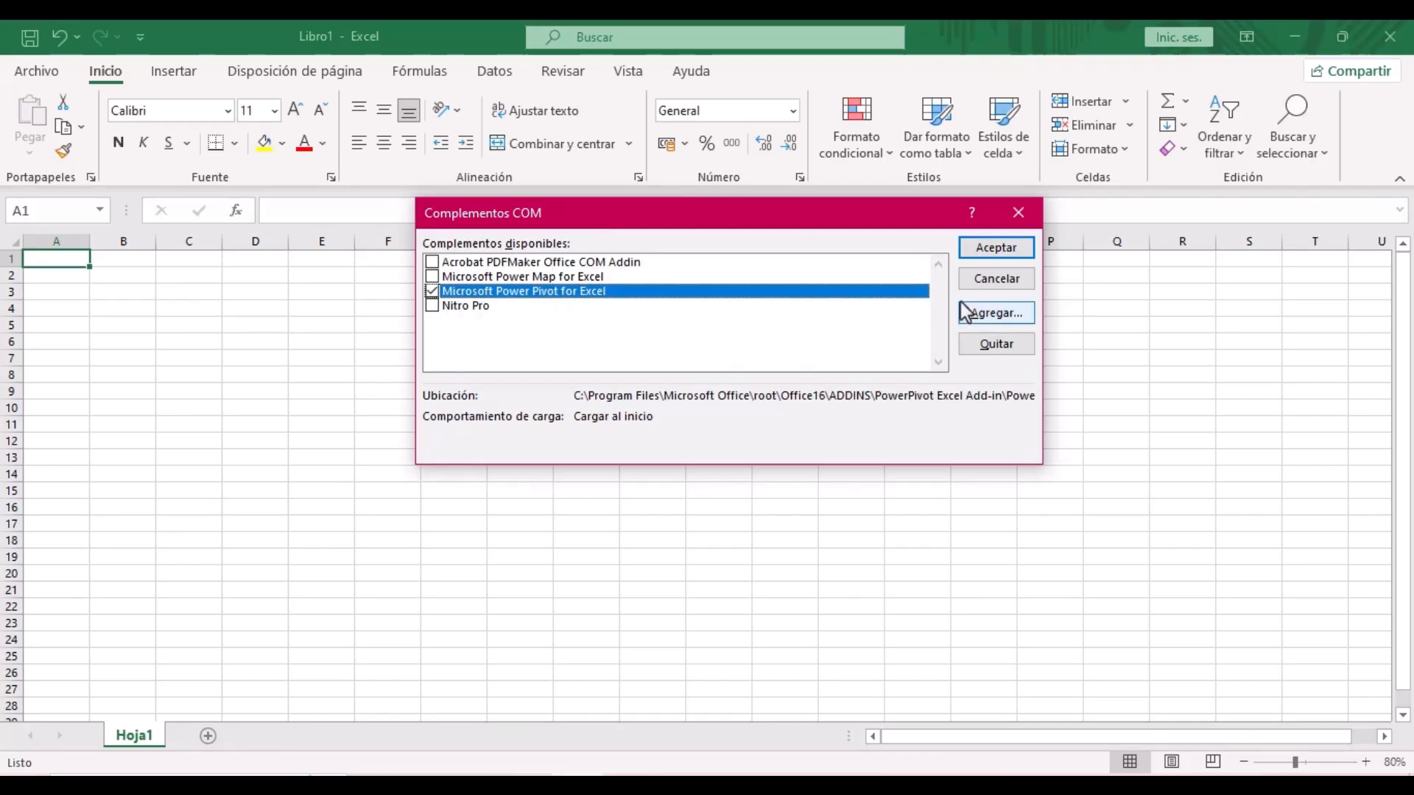
click(993, 251)
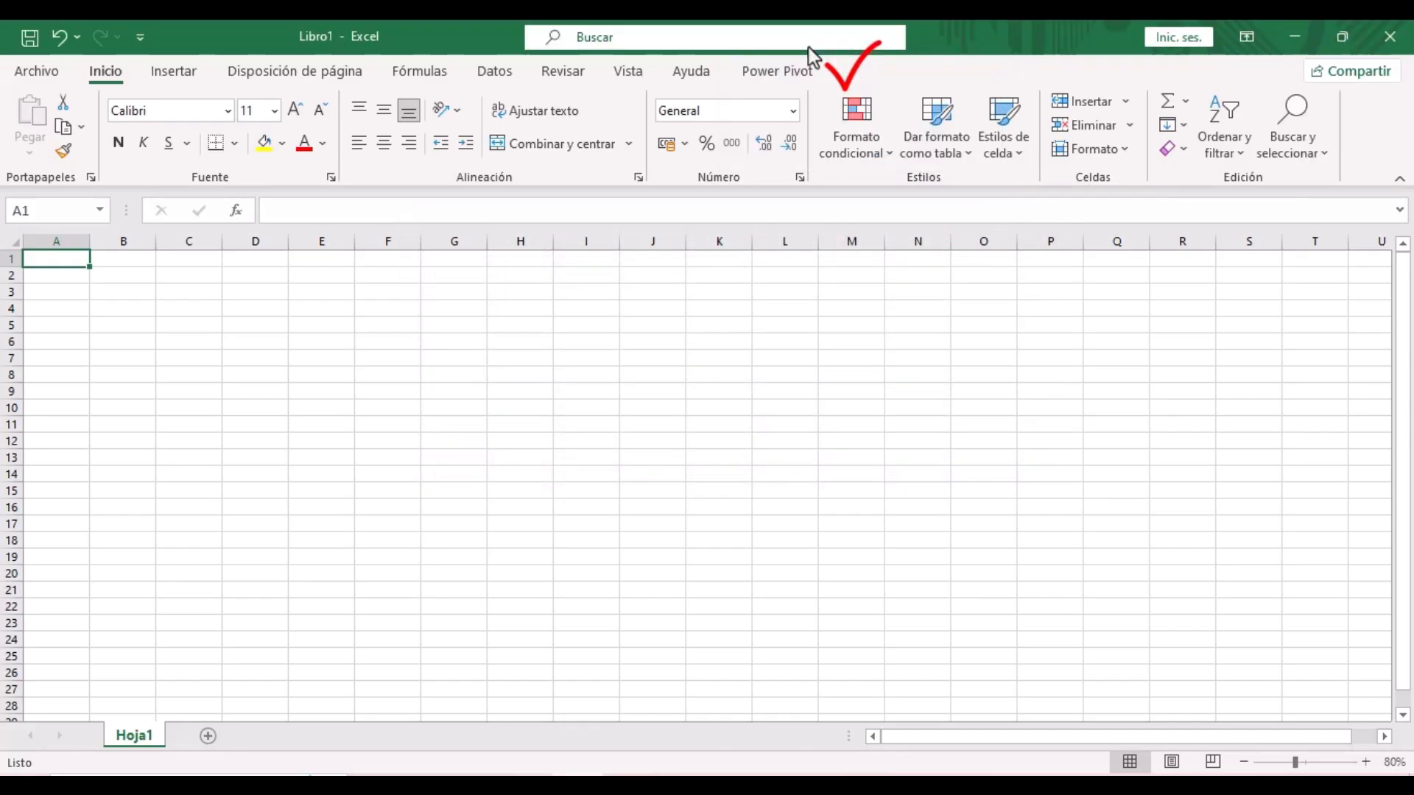
- Check the new Power Pivot tab, then rename sheet Hoja1 to MIpepperoni
click(782, 74)
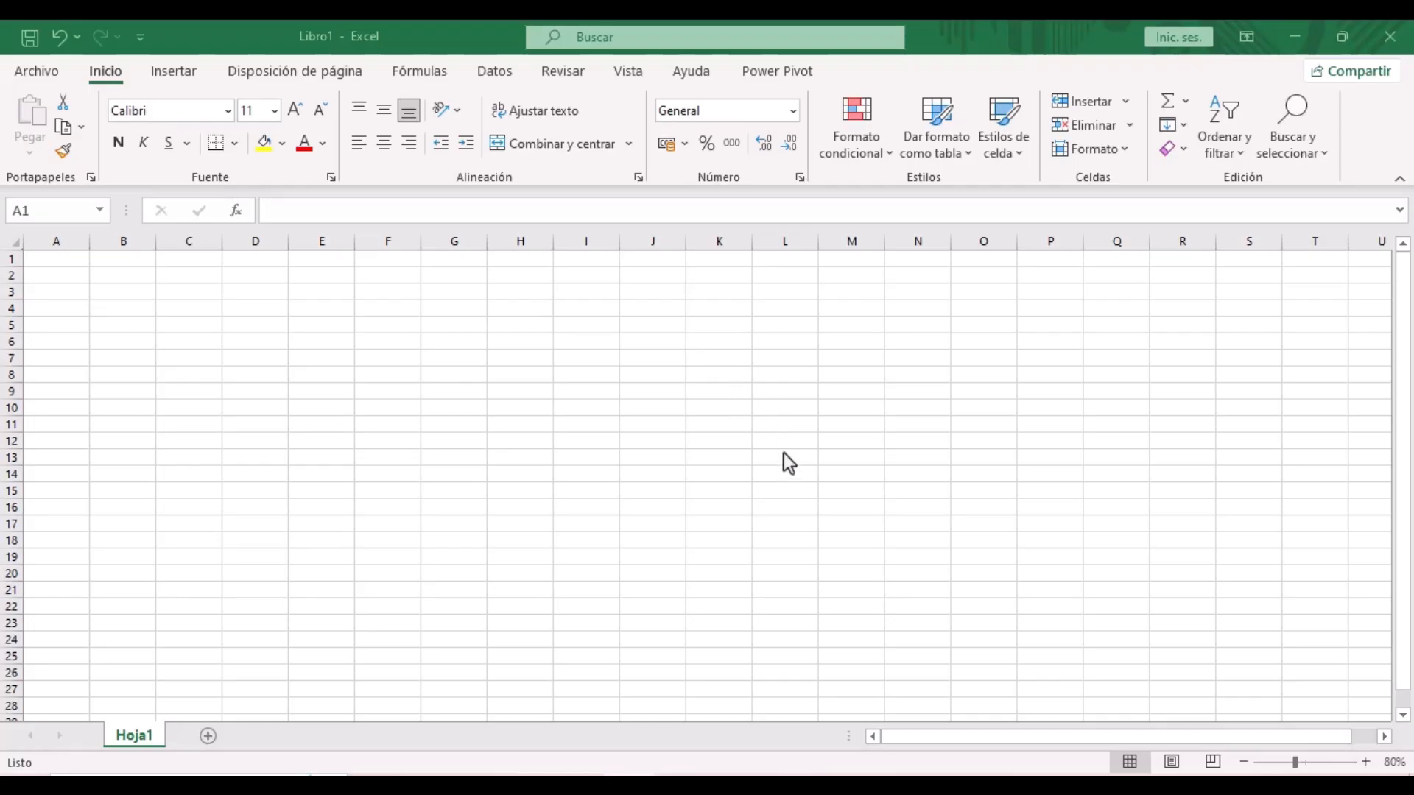
click(143, 738)
right_click(142, 738)
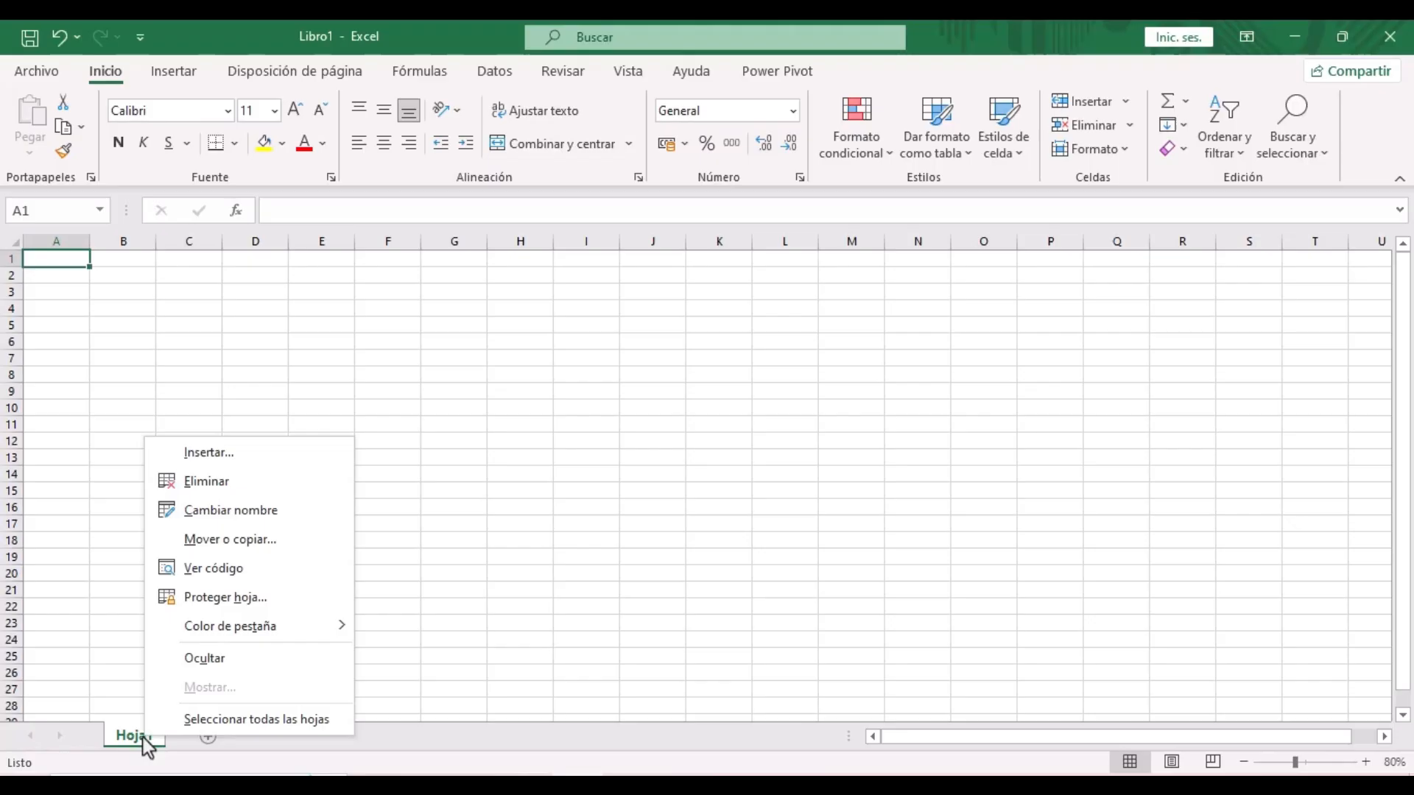
click(228, 522)
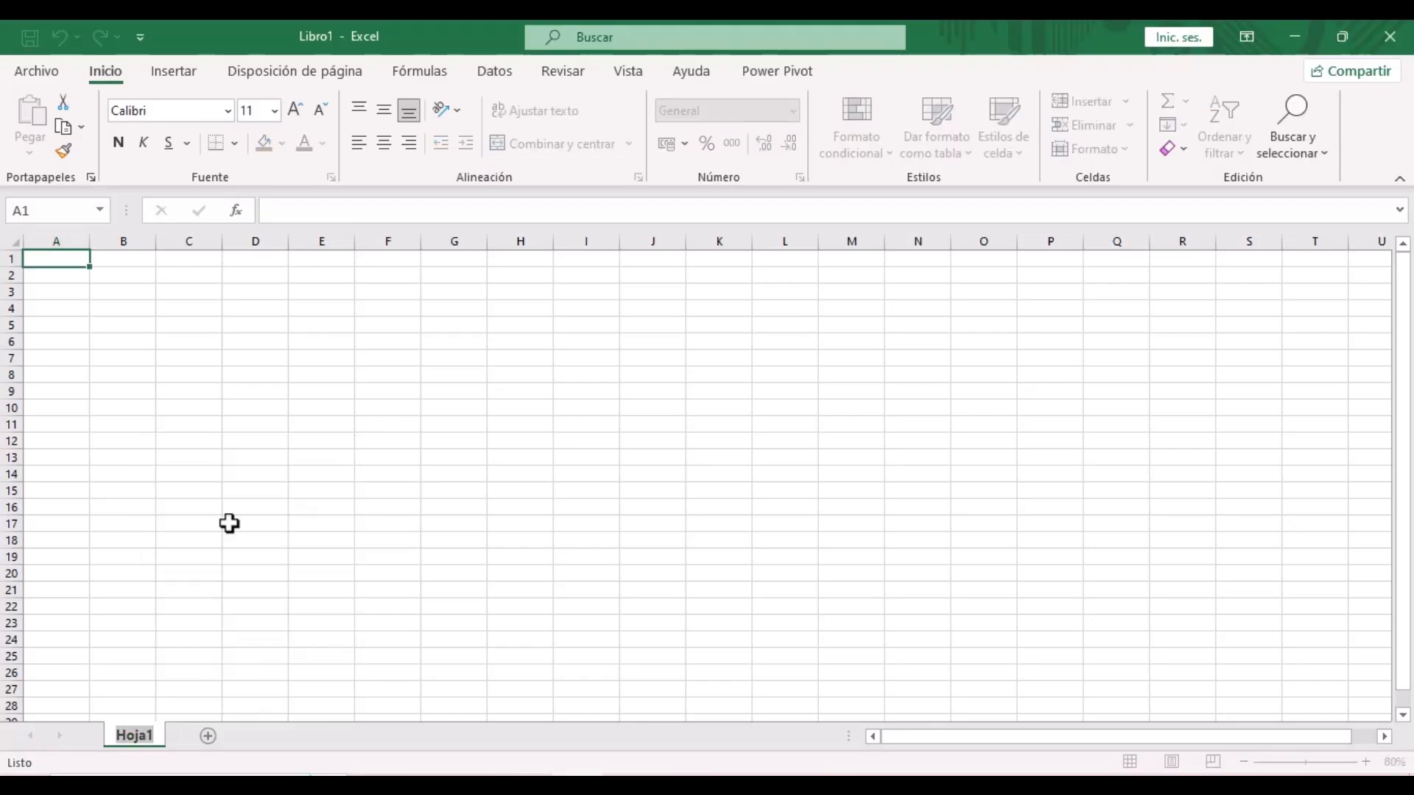
text(MI)
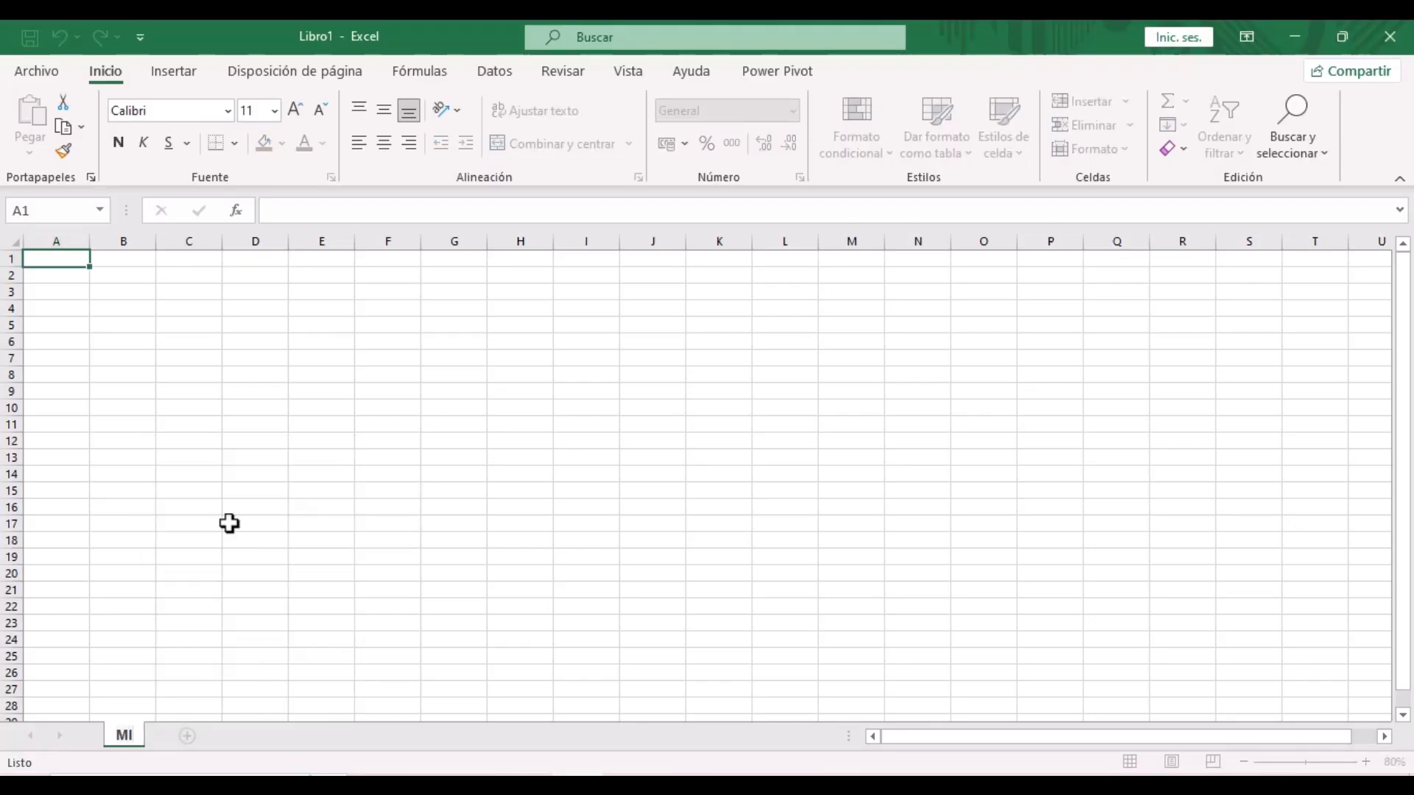
text(pepperoni)
key(Return)
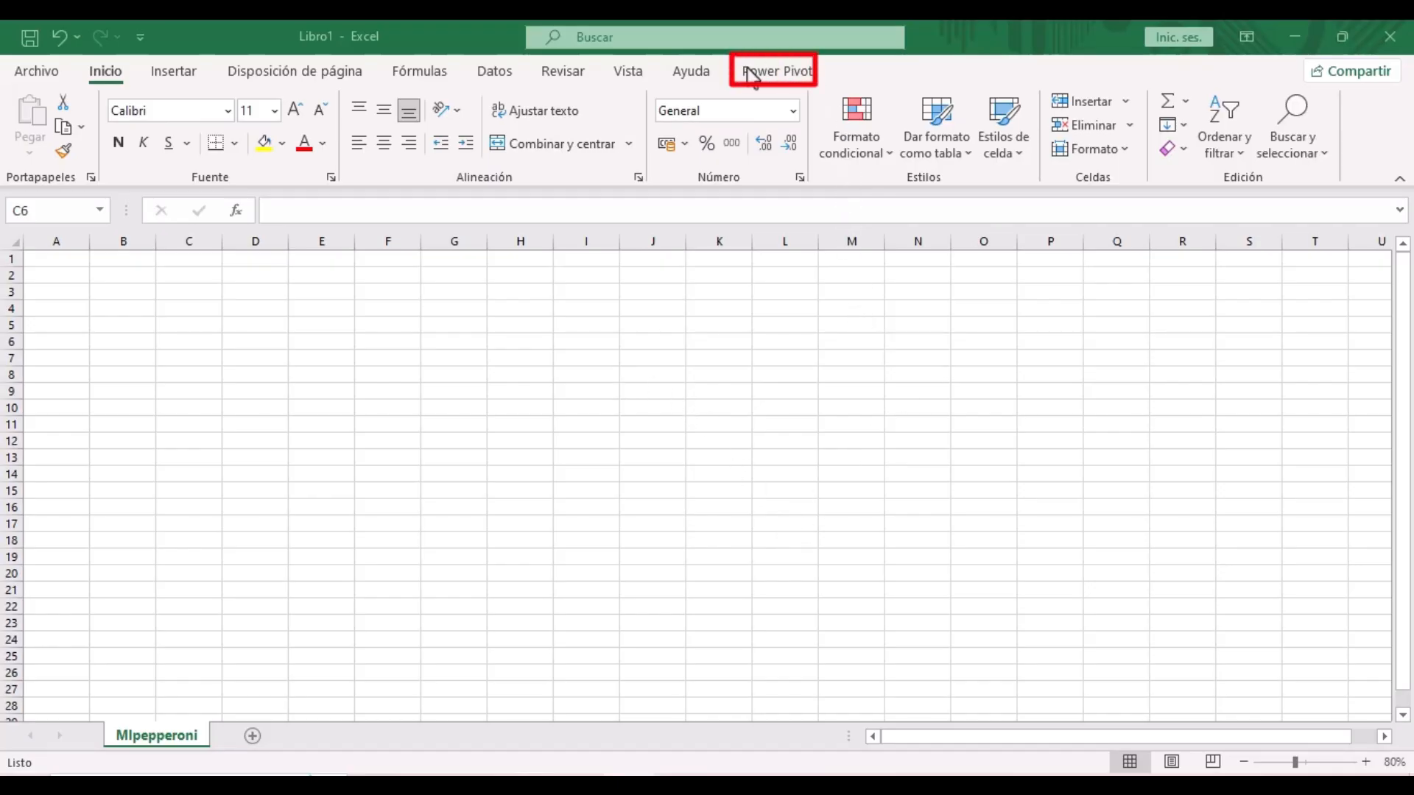
- Open Power Pivot's Administrar window for Libro1 and maximize it
click(798, 78)
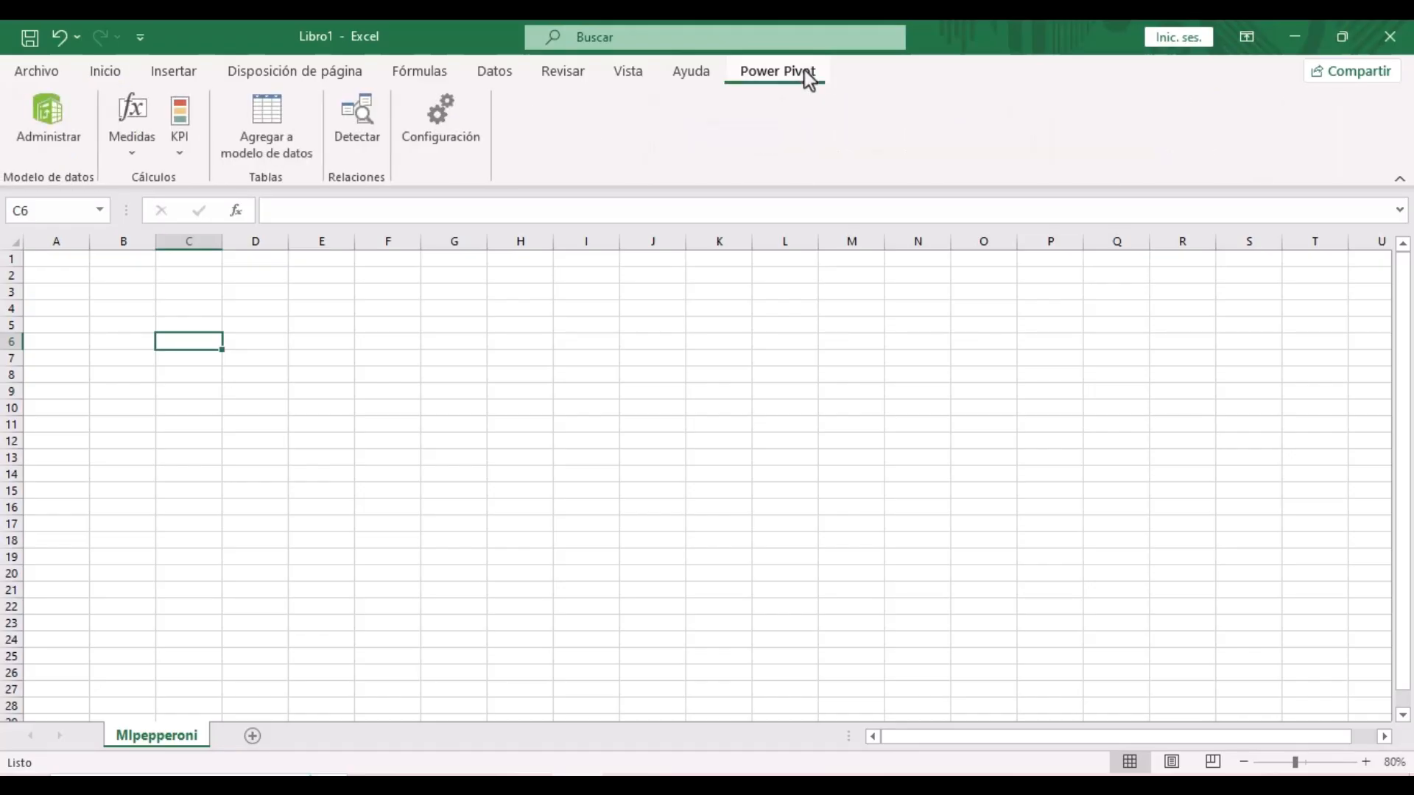
click(49, 131)
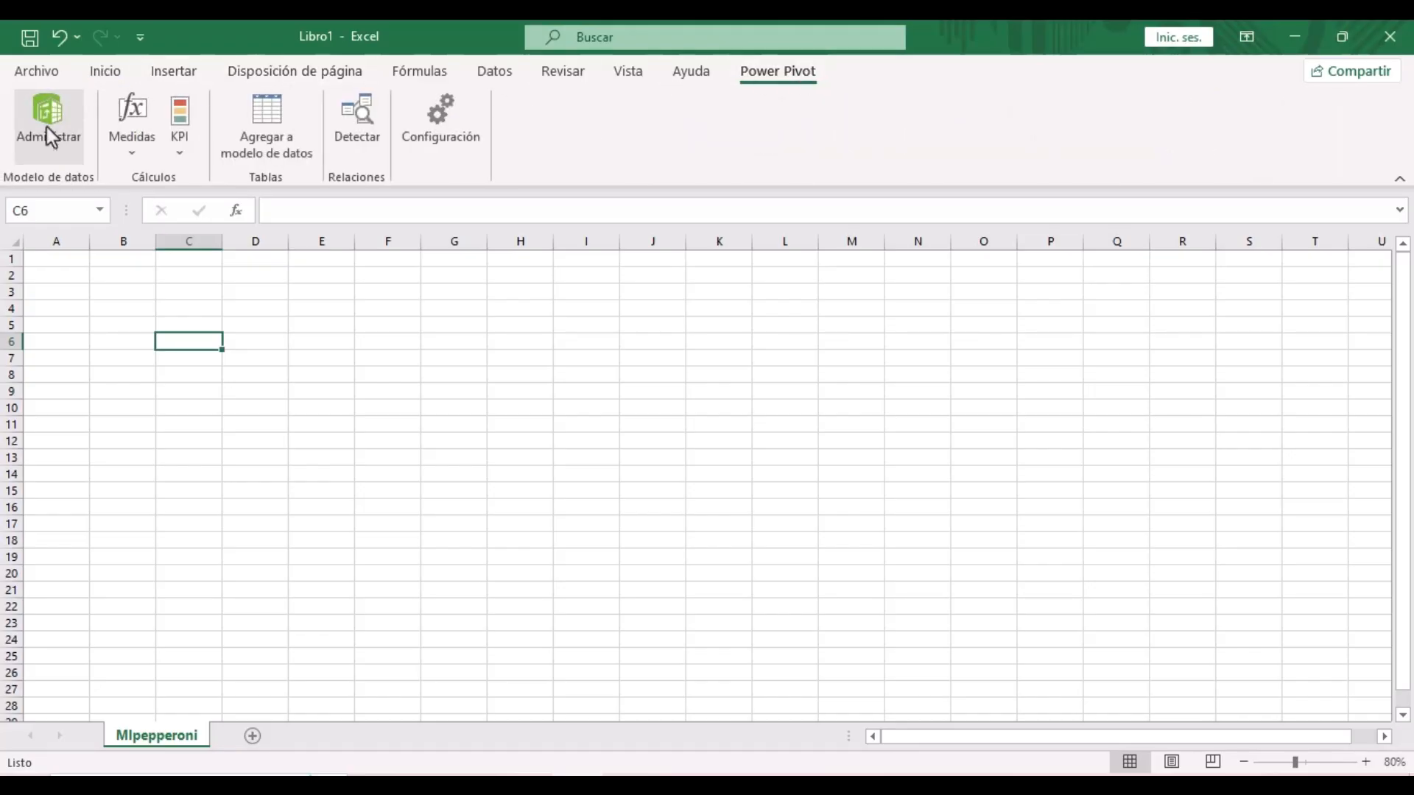
click(1121, 41)
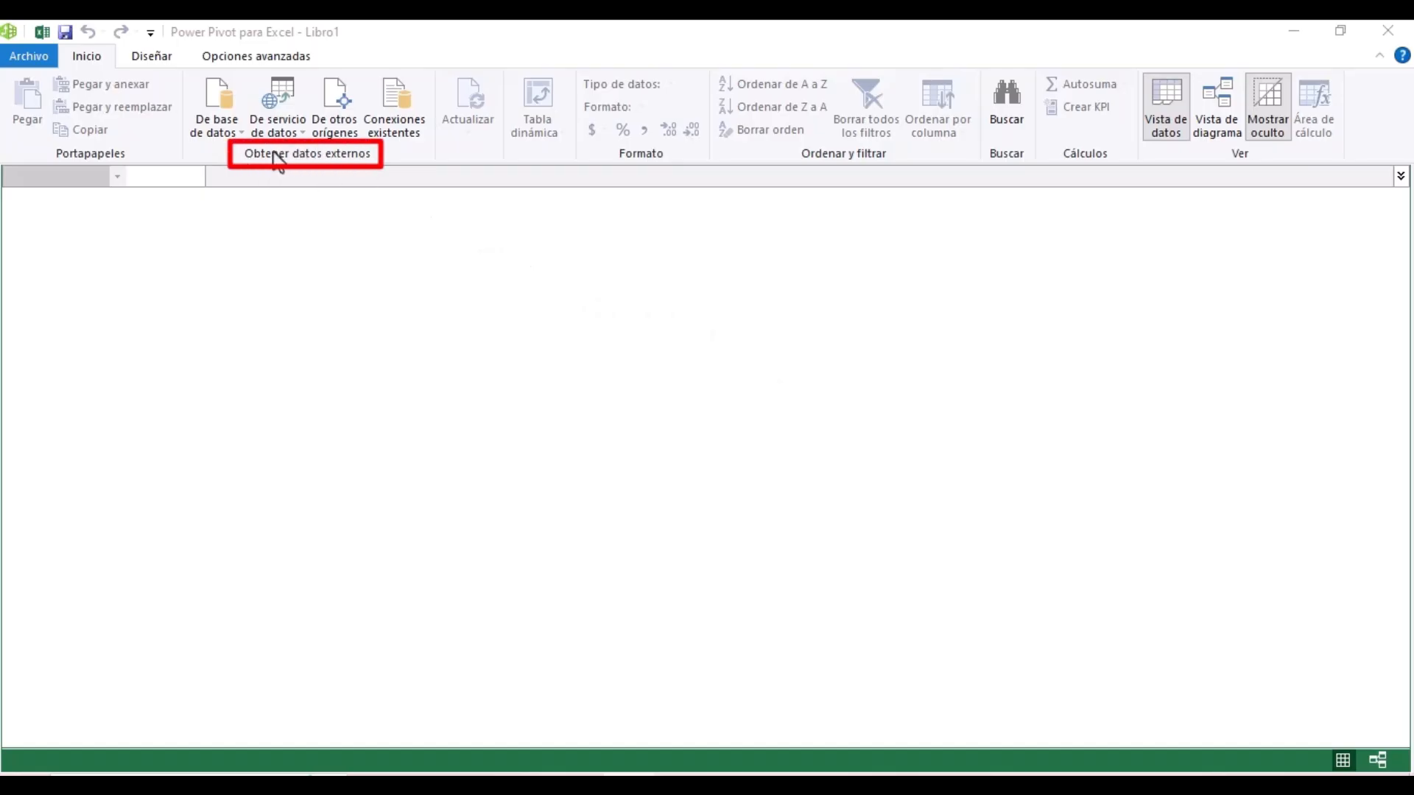
- Start an Archivo de Excel import and select MiPepperoni-Ciudades in the Mi Pepperoni folder
click(331, 104)
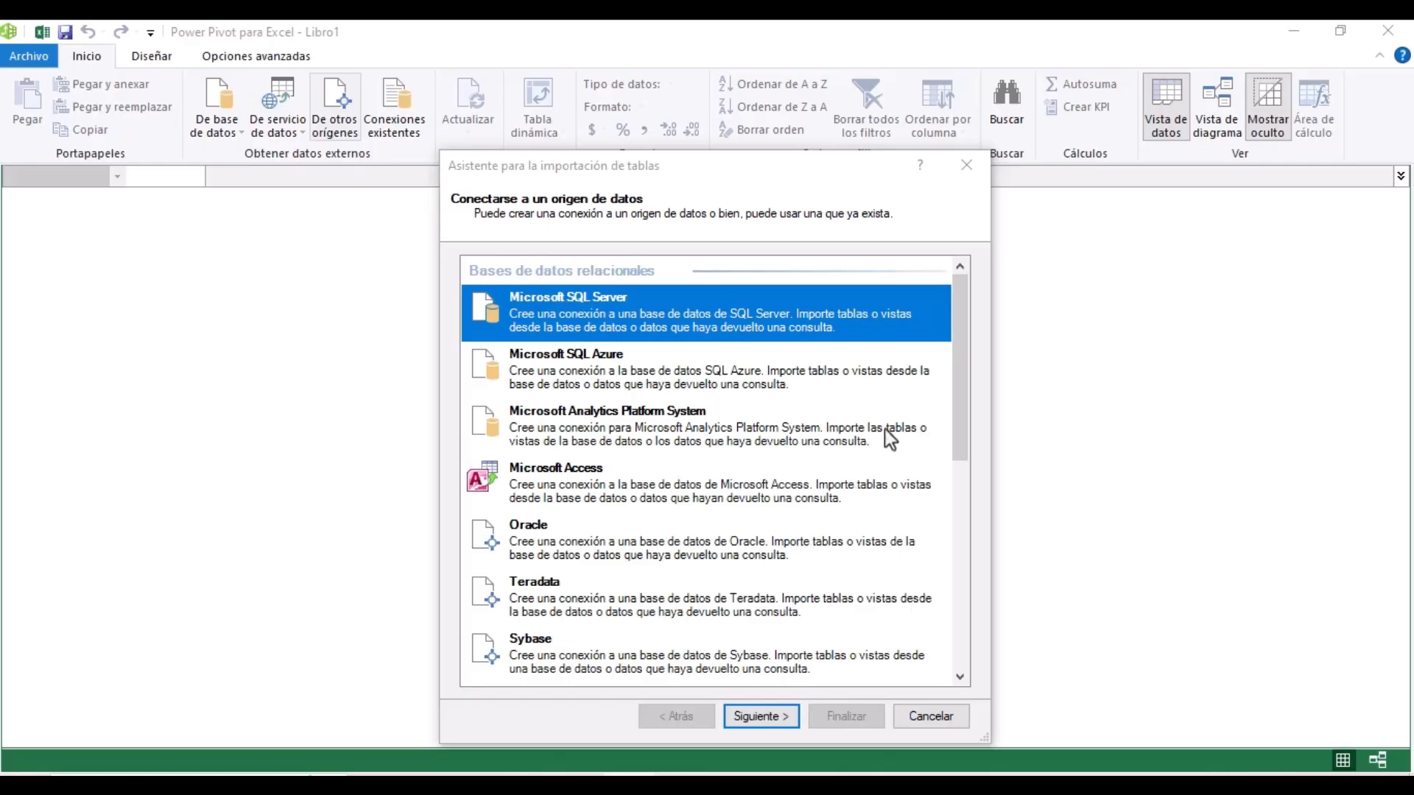
scroll(885, 428, down, 10)
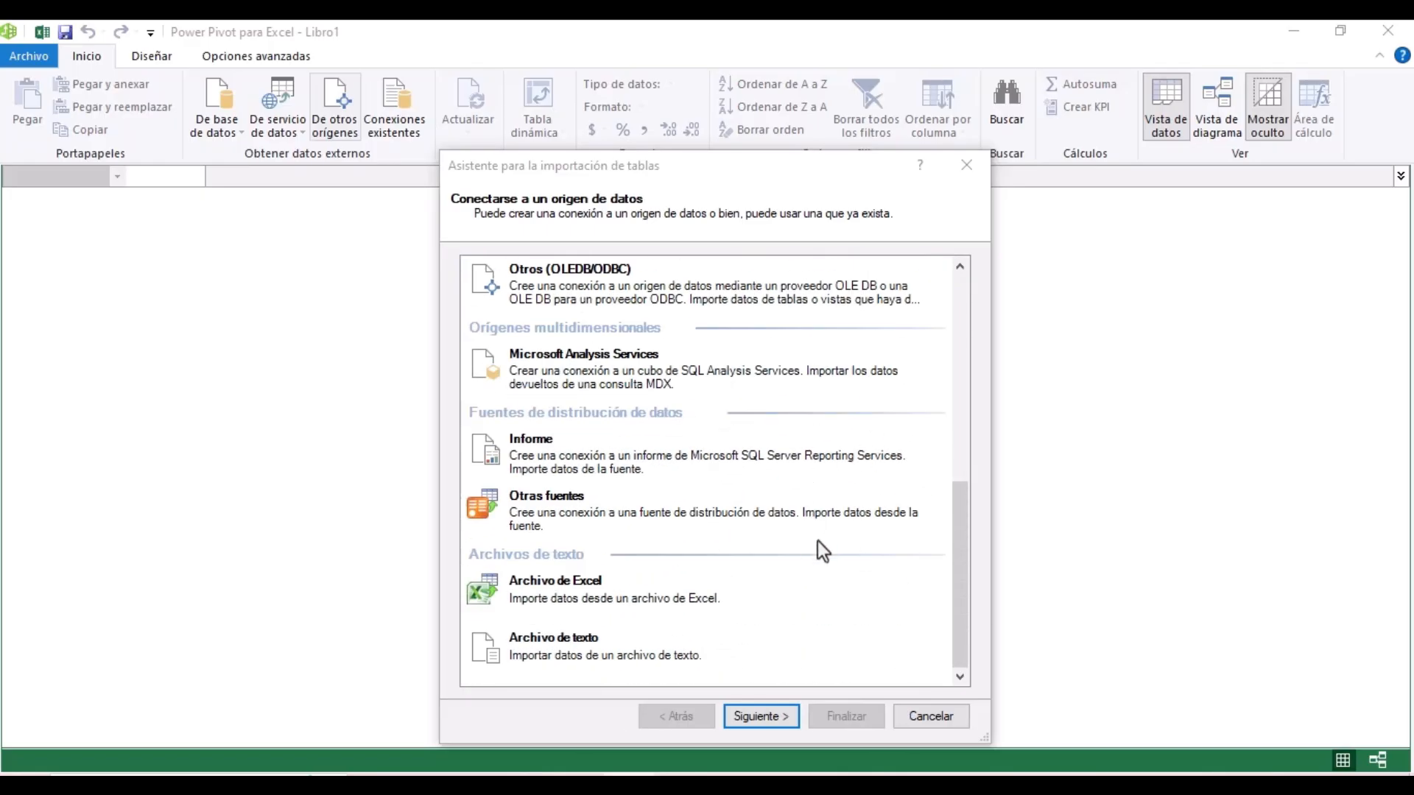
click(611, 593)
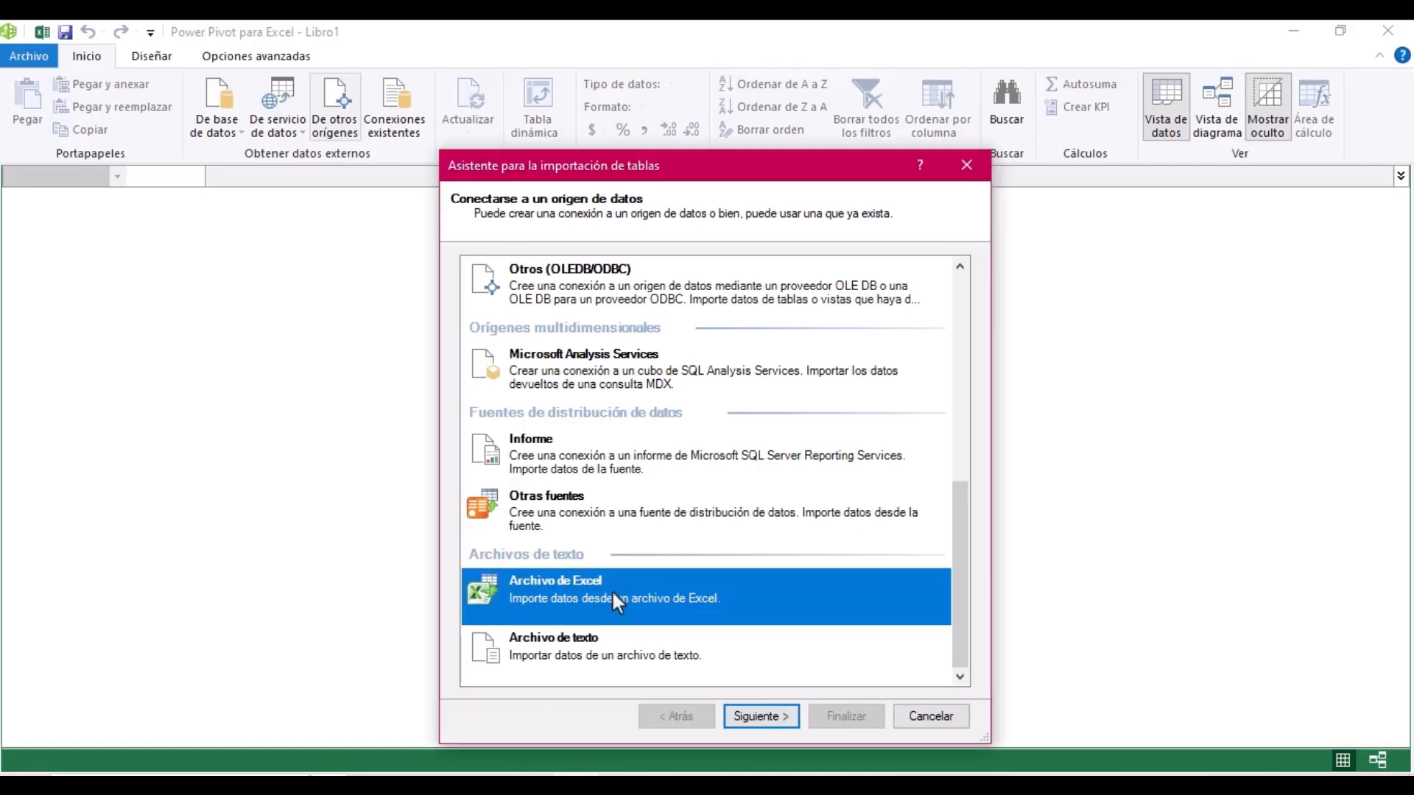
click(787, 713)
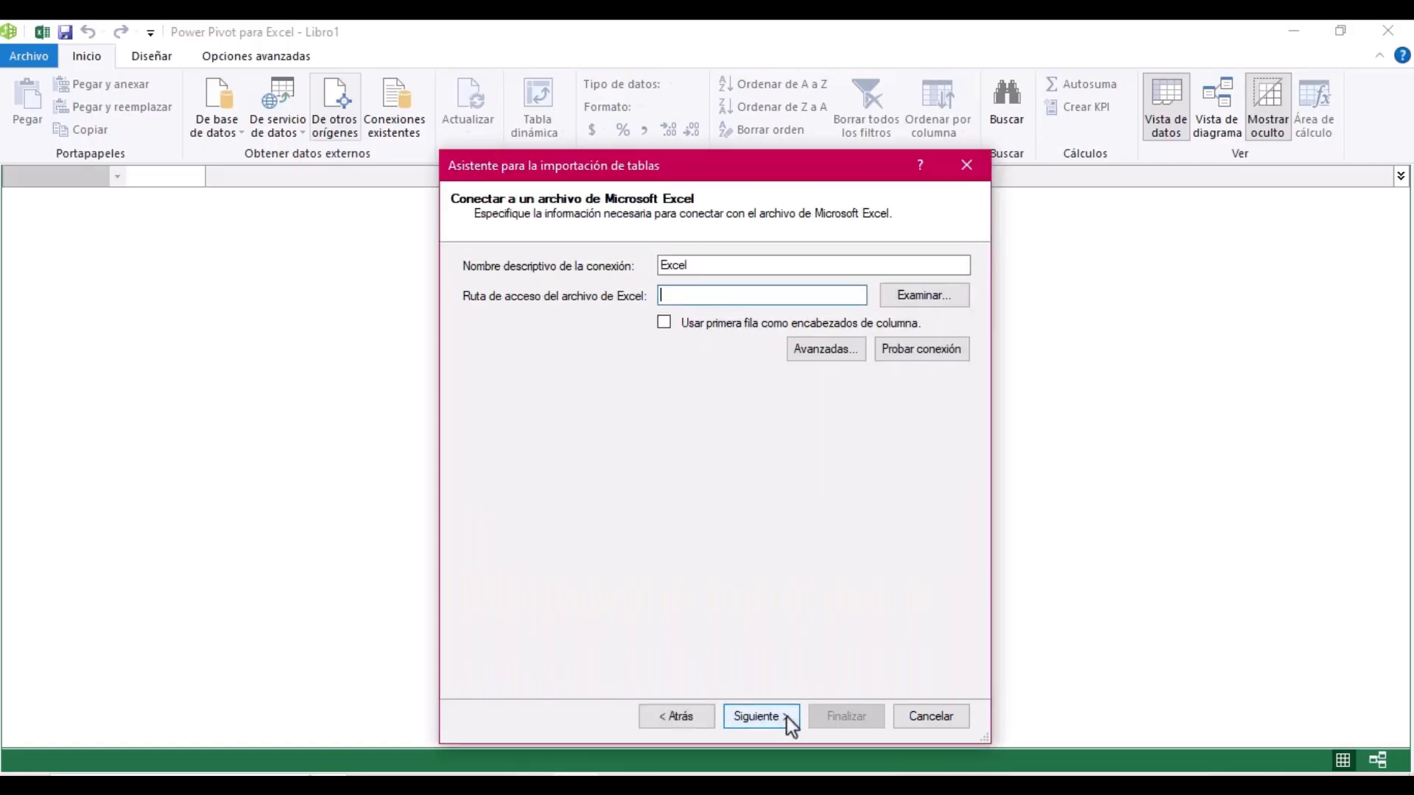
click(921, 299)
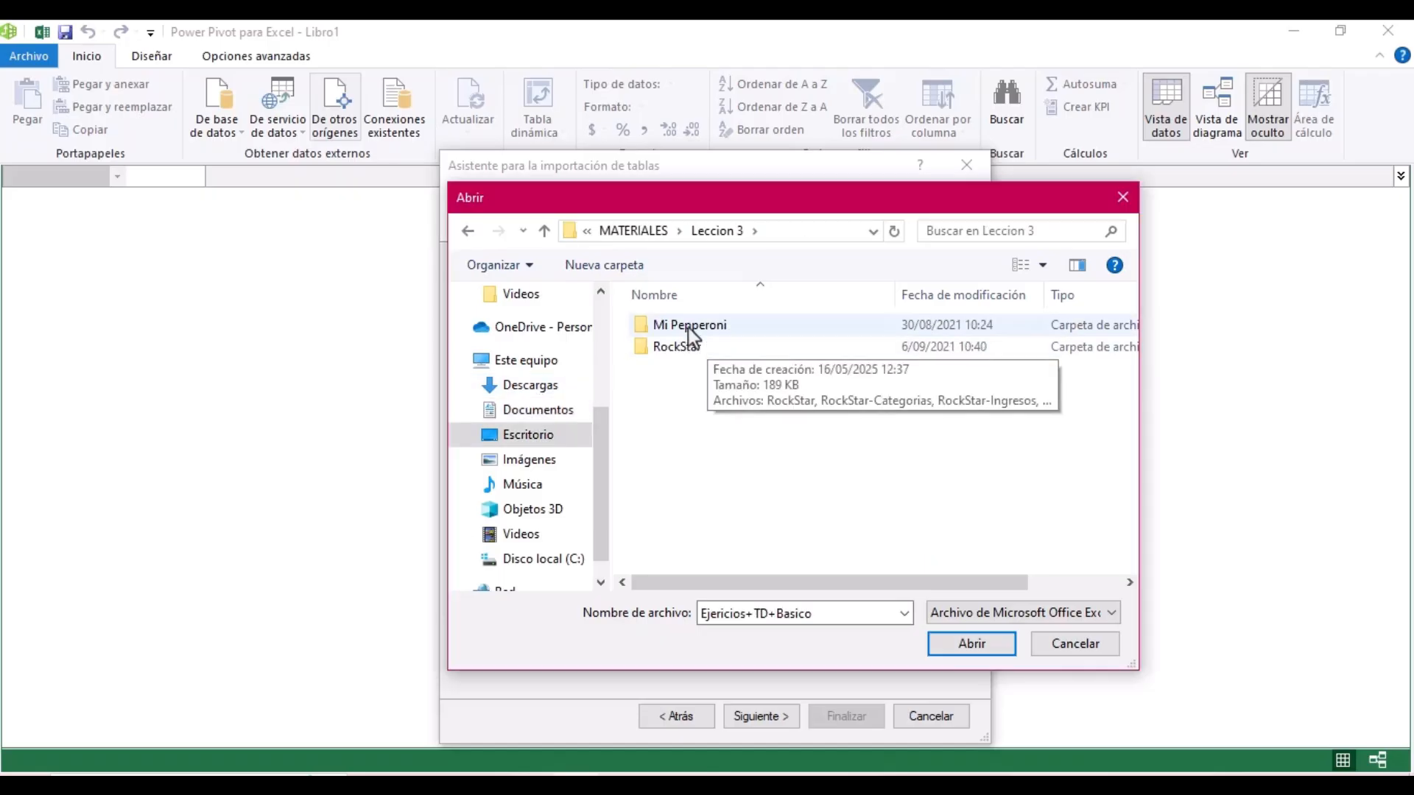
double_click(682, 326)
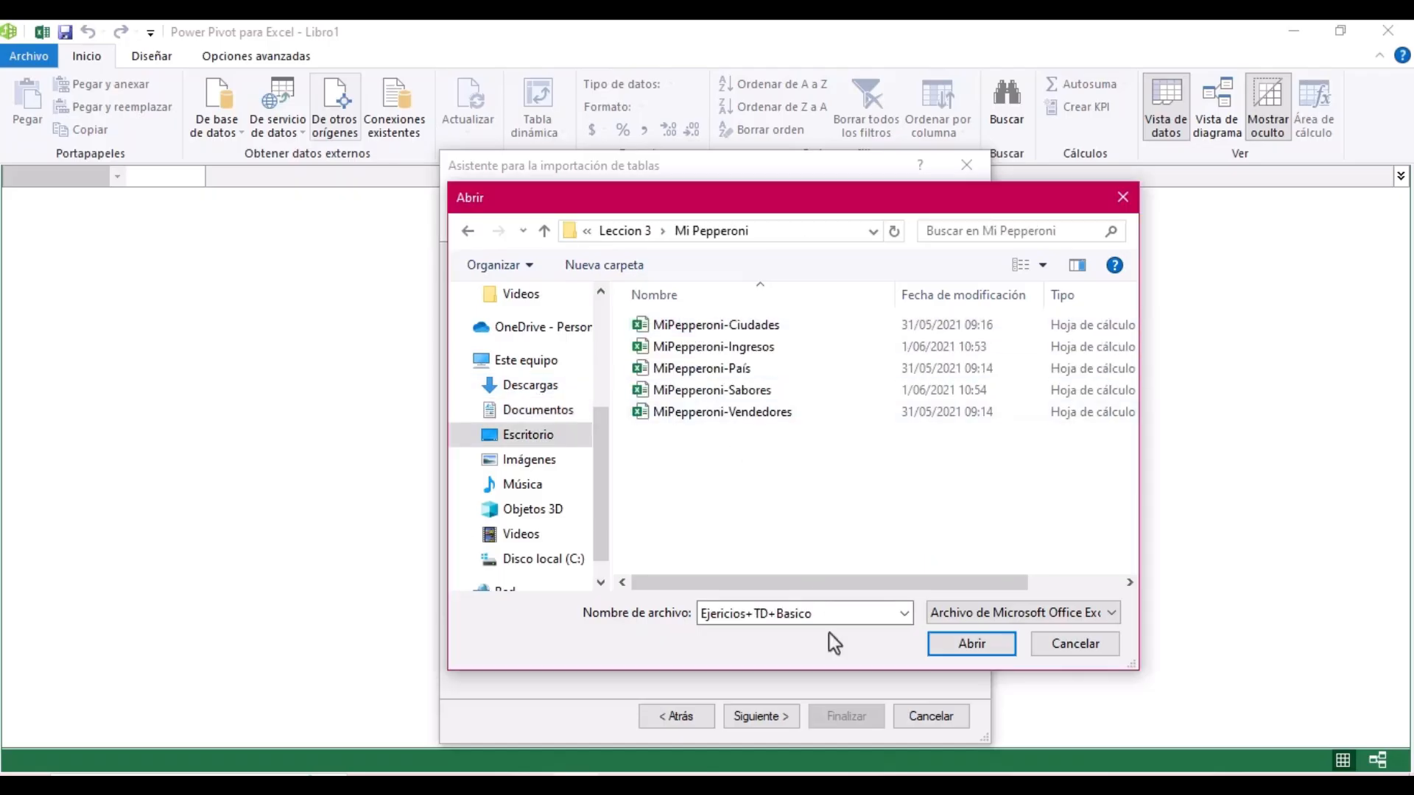
click(873, 559)
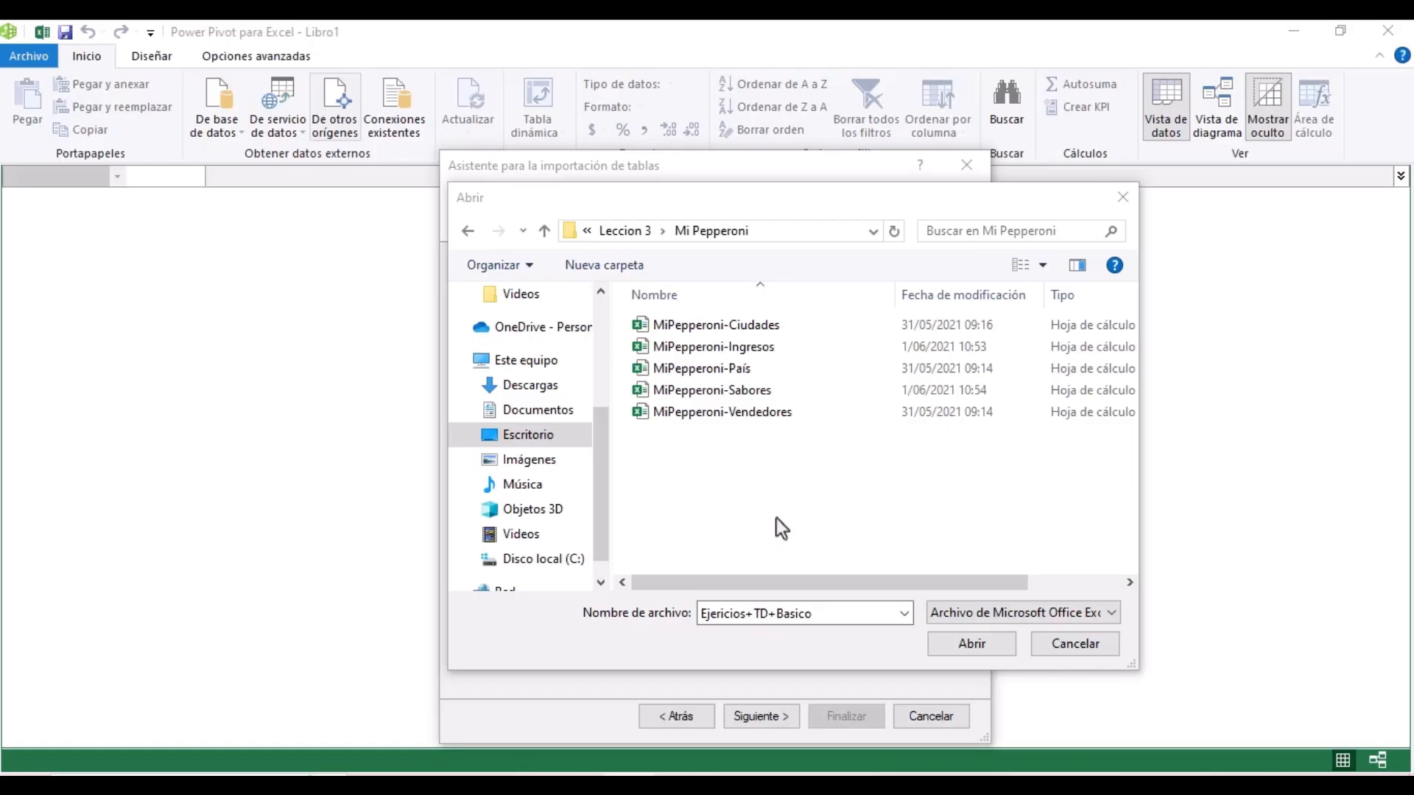
click(816, 519)
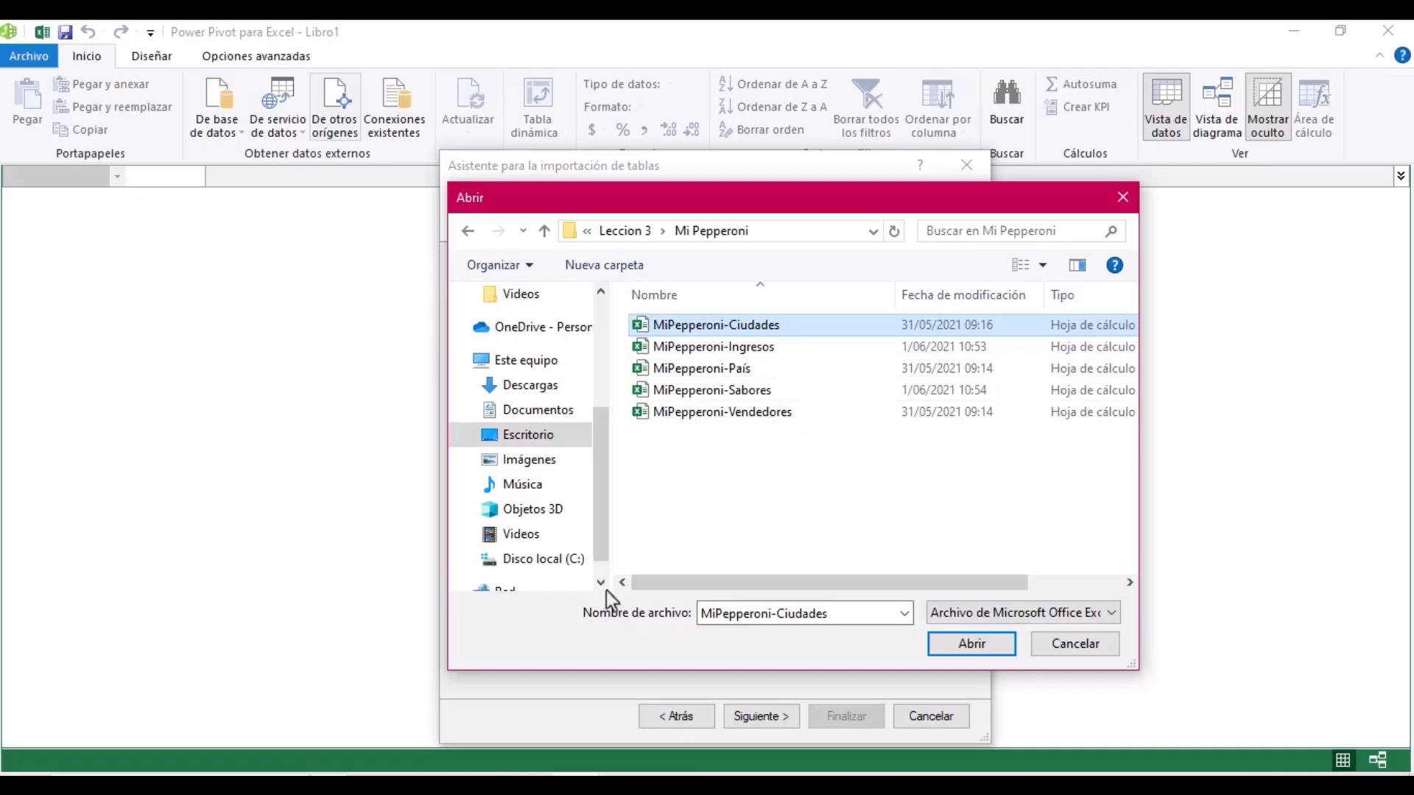
- Import the Ciudades table with the first row as headers, then close the wizard
click(956, 644)
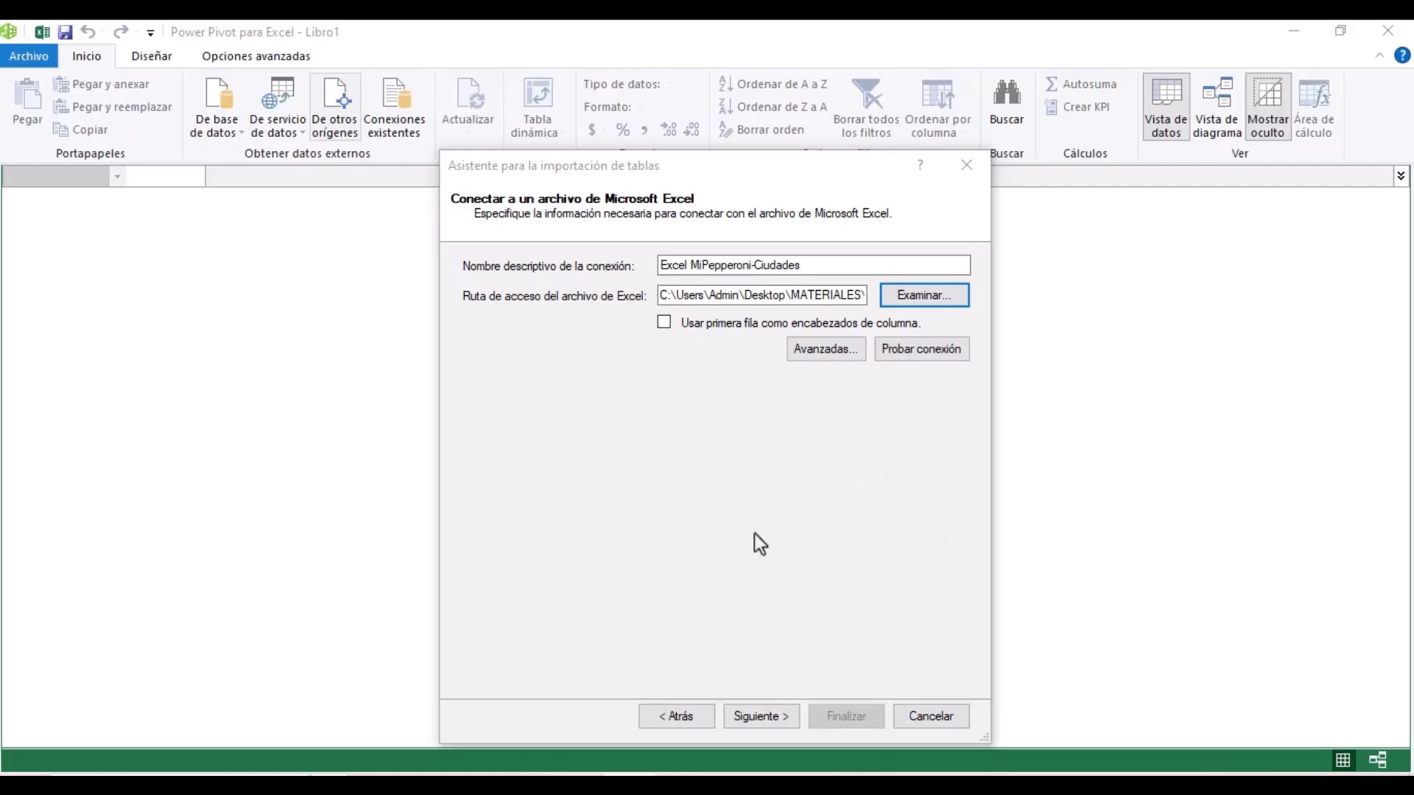
click(664, 322)
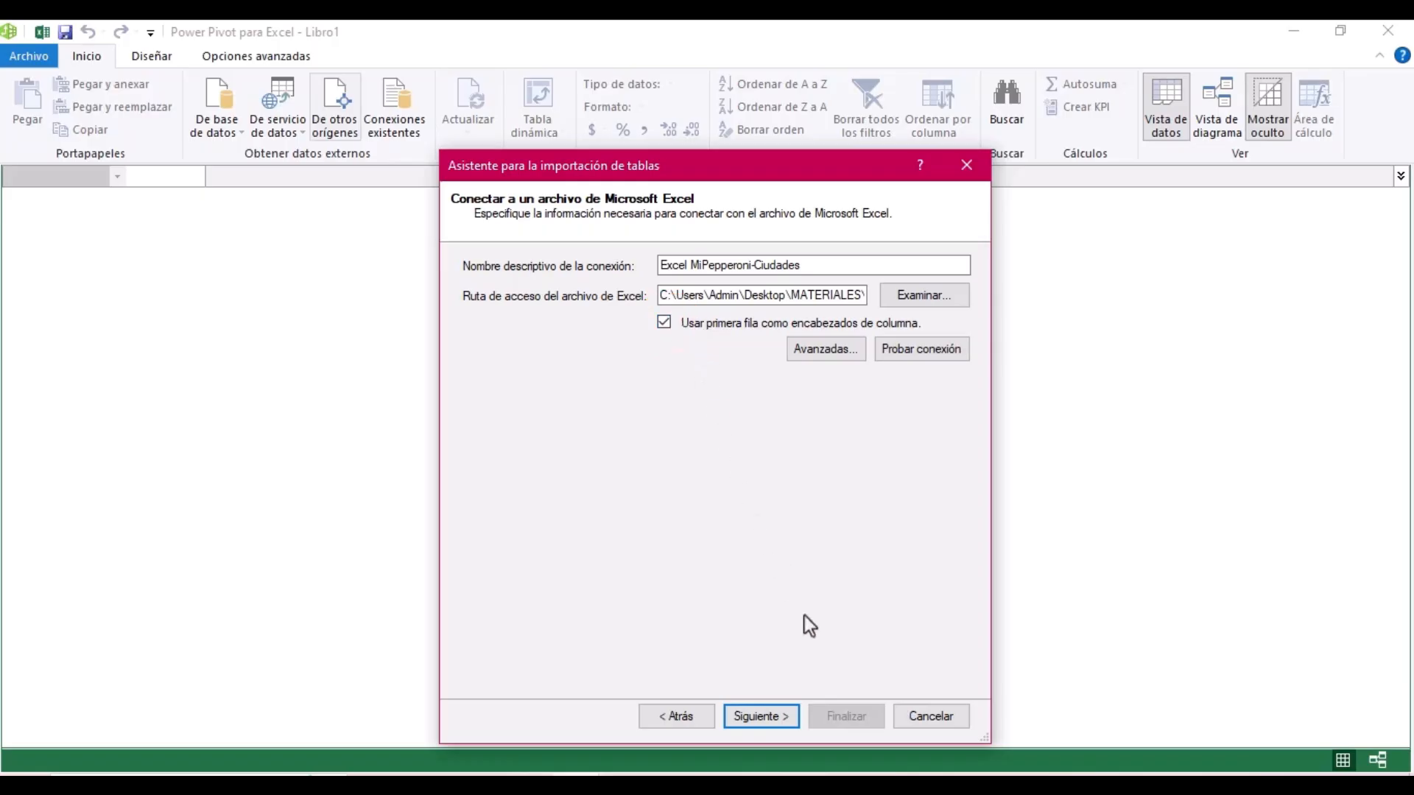
click(759, 723)
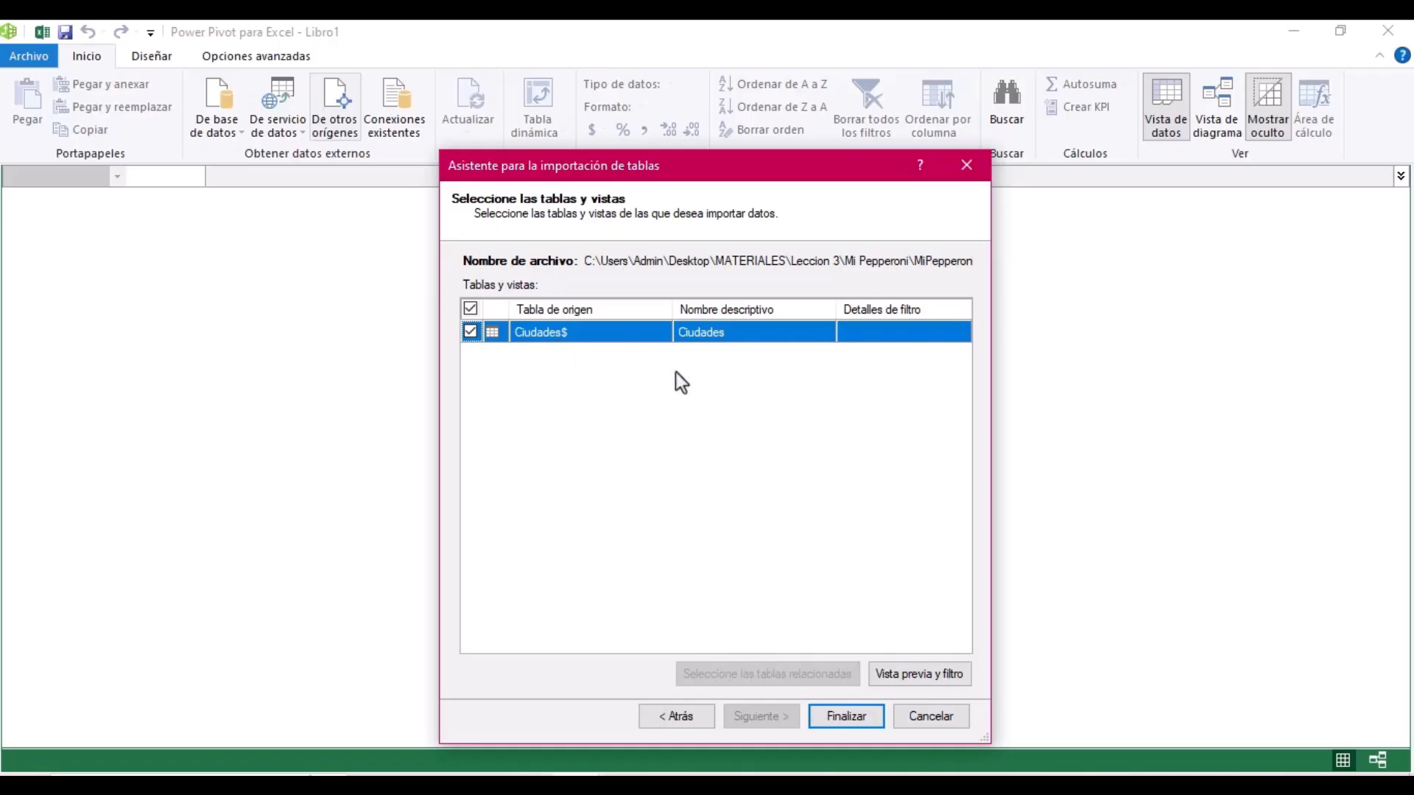
click(841, 718)
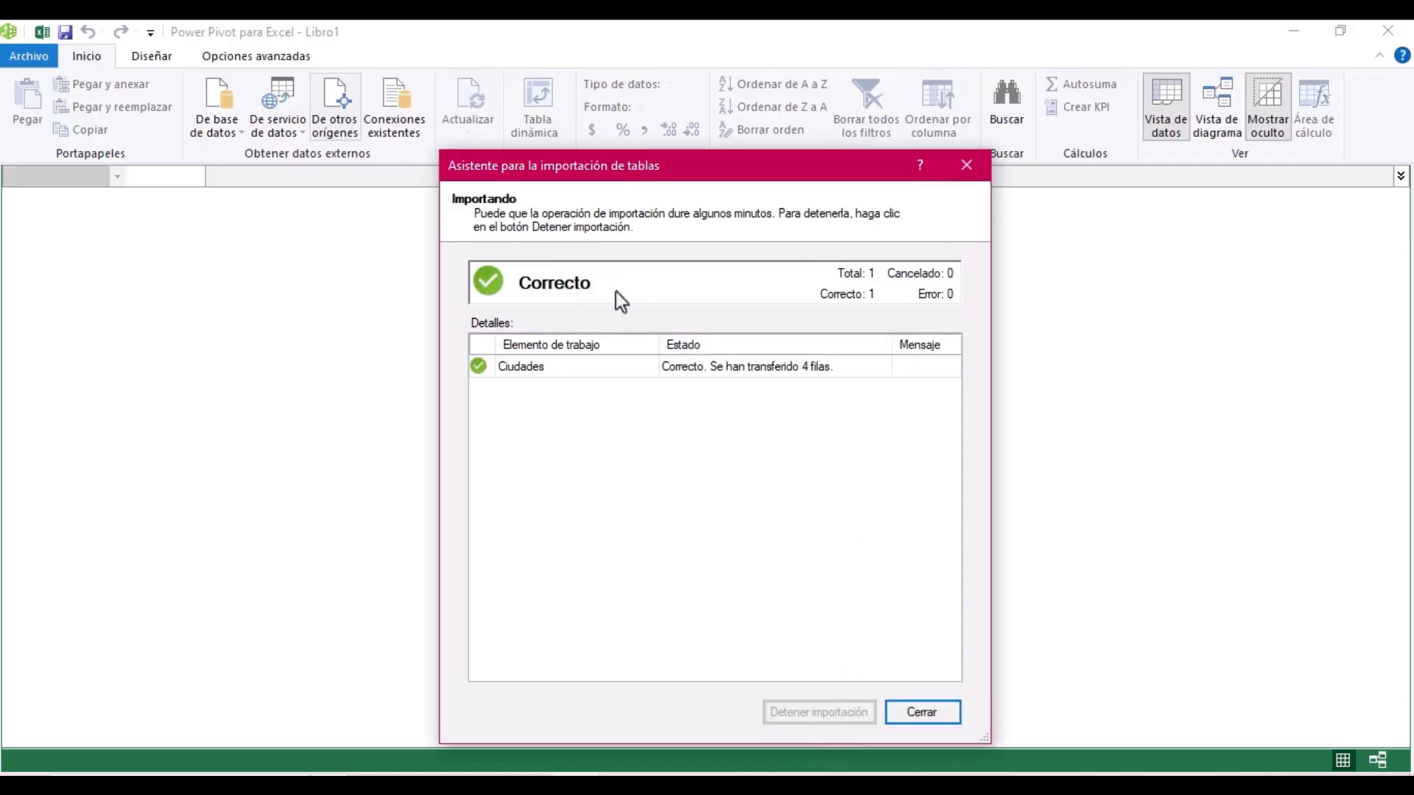
click(947, 712)
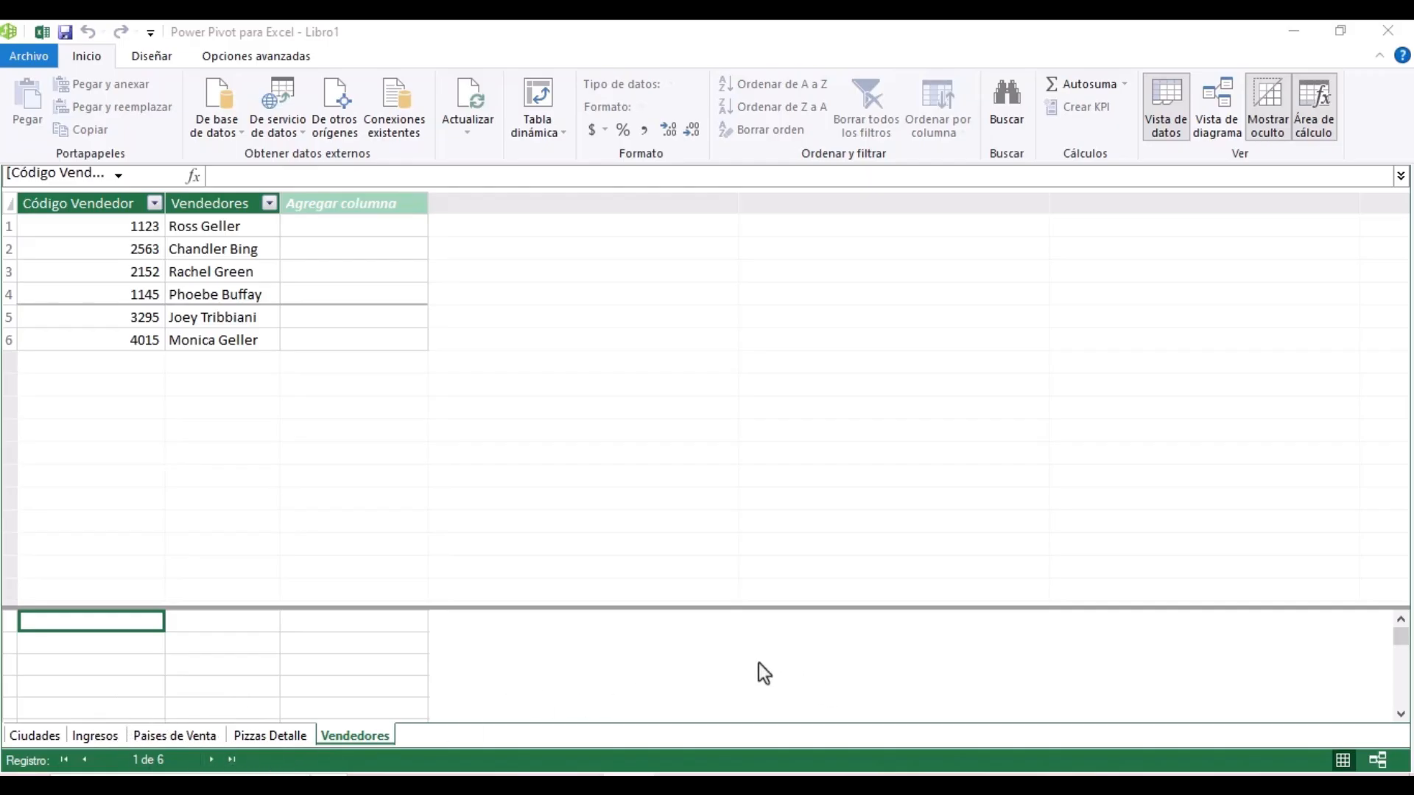
- Look through the Ciudades, Ingresos and Vendedores tables, then switch to Vista de diagrama
click(41, 732)
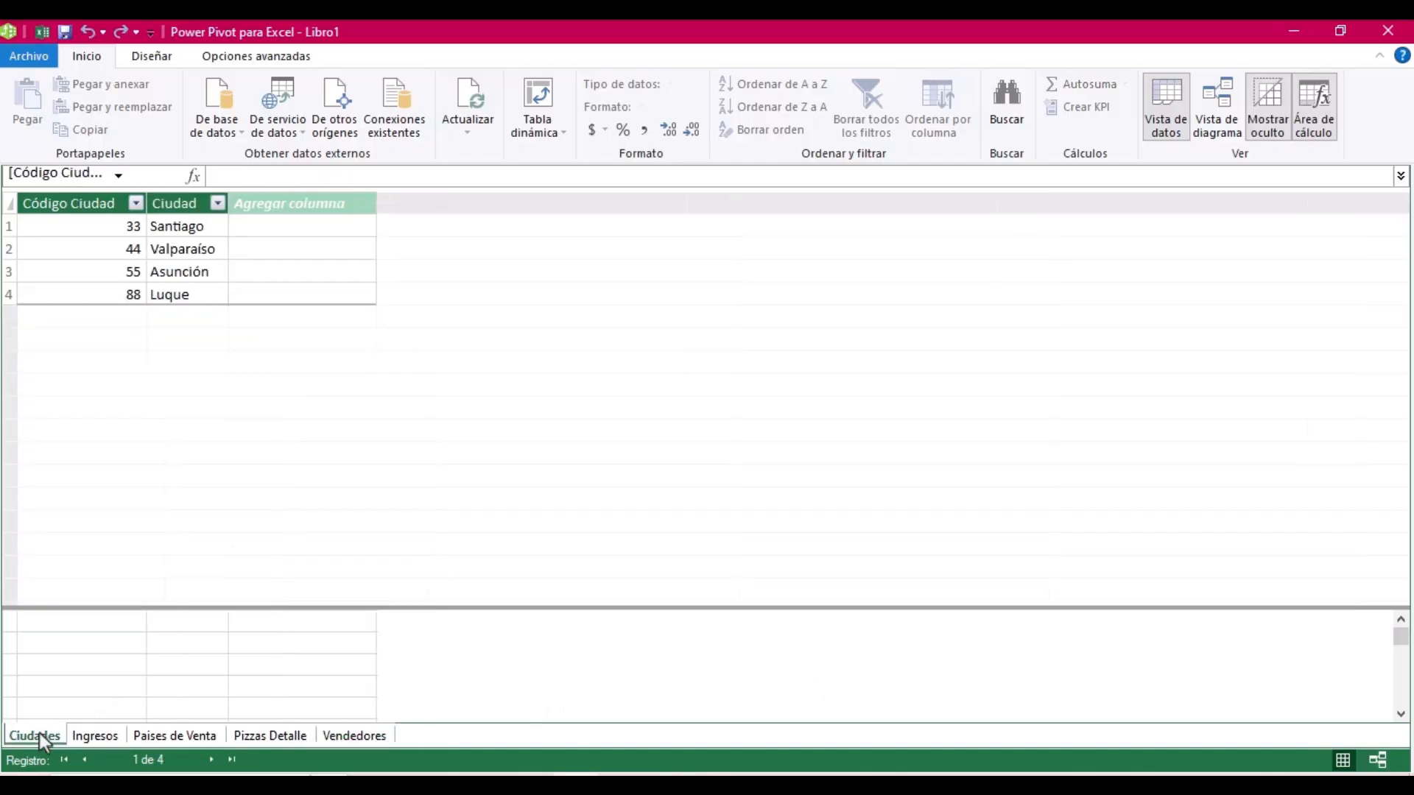
double_click(94, 734)
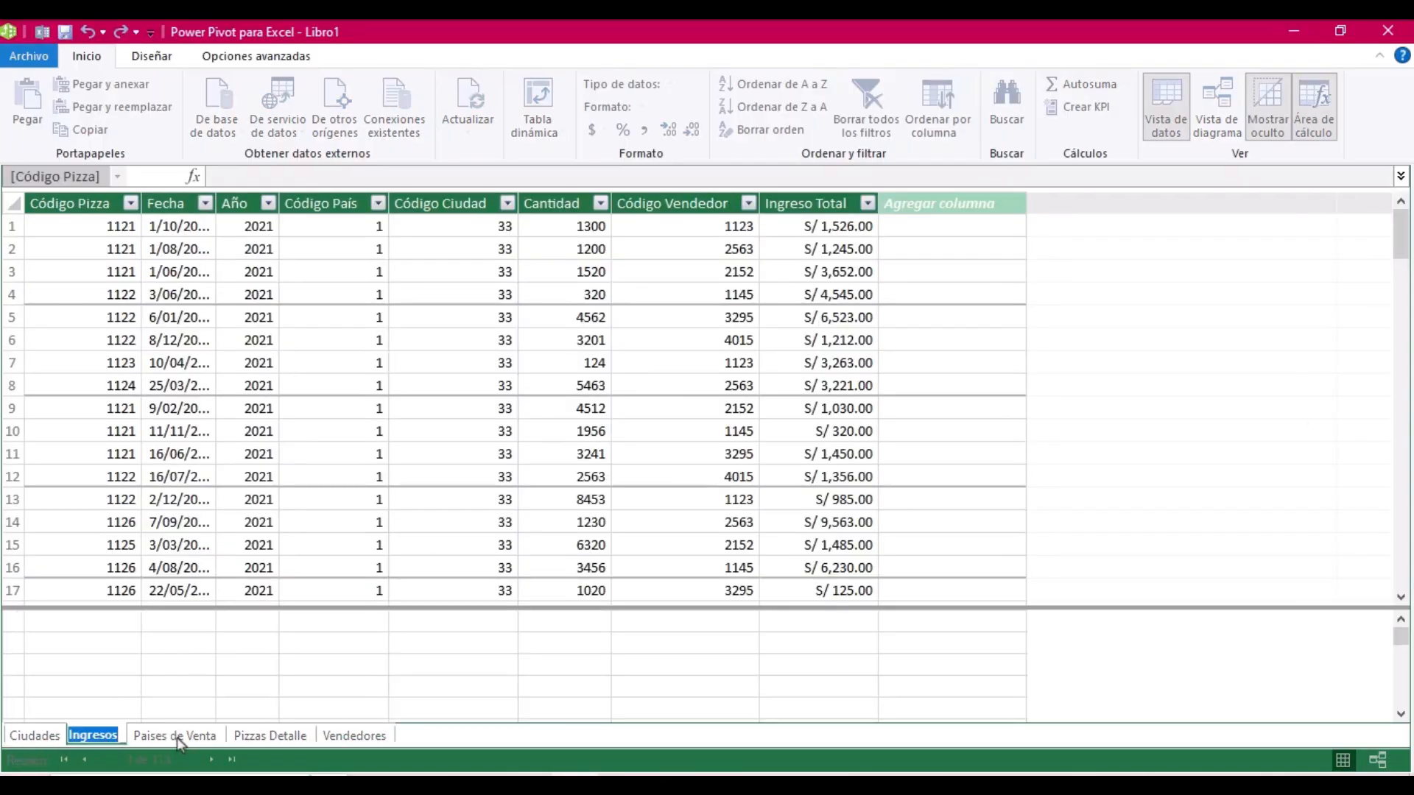
key(Return)
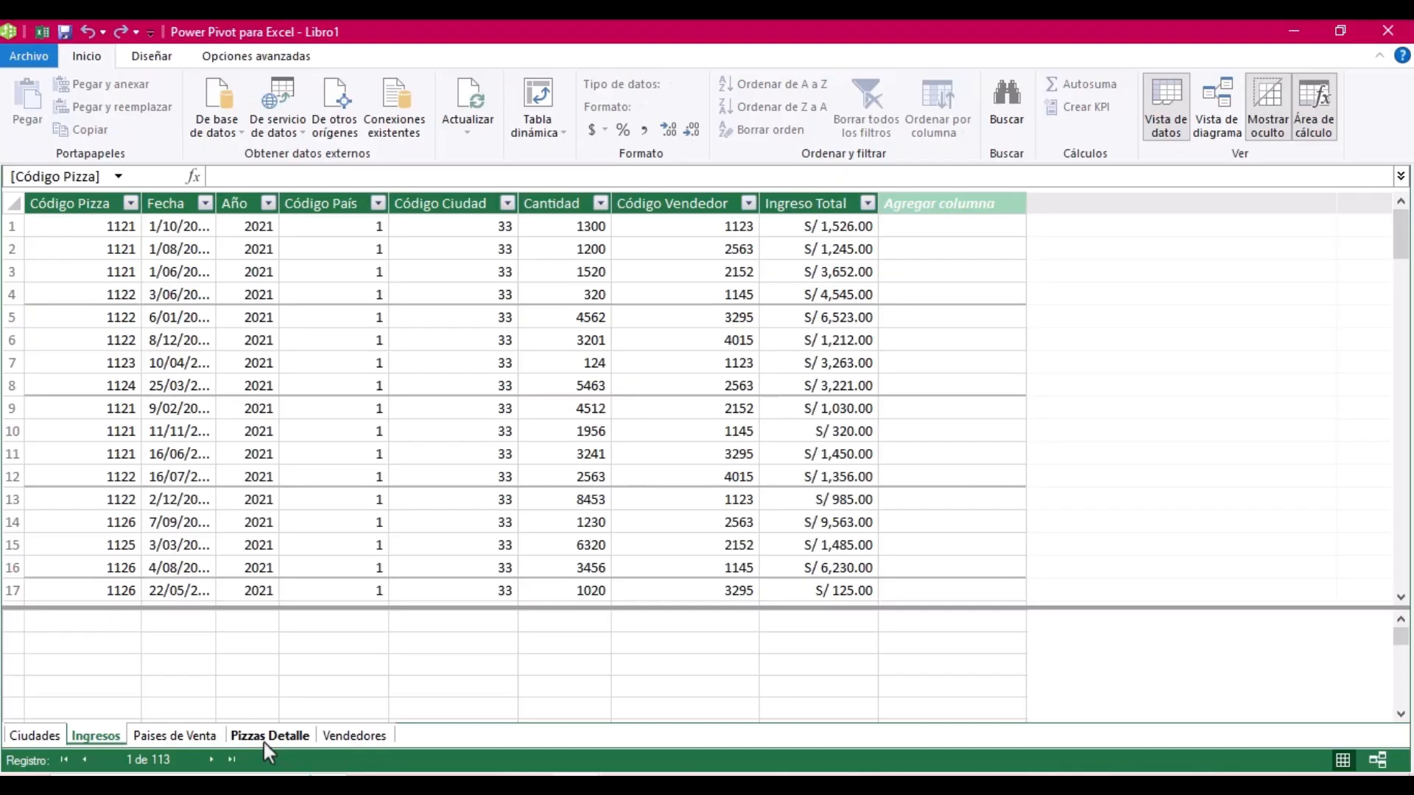
click(351, 735)
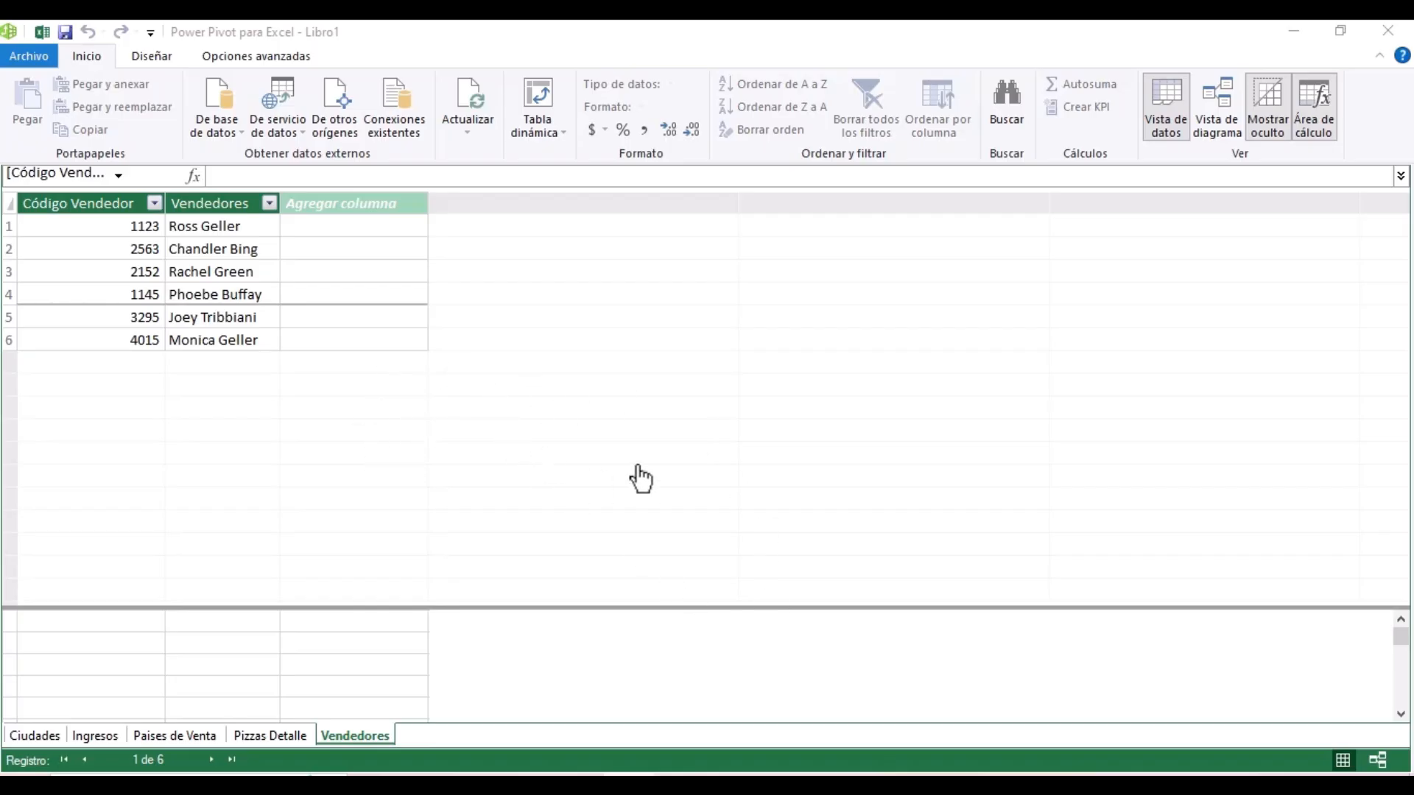
click(869, 615)
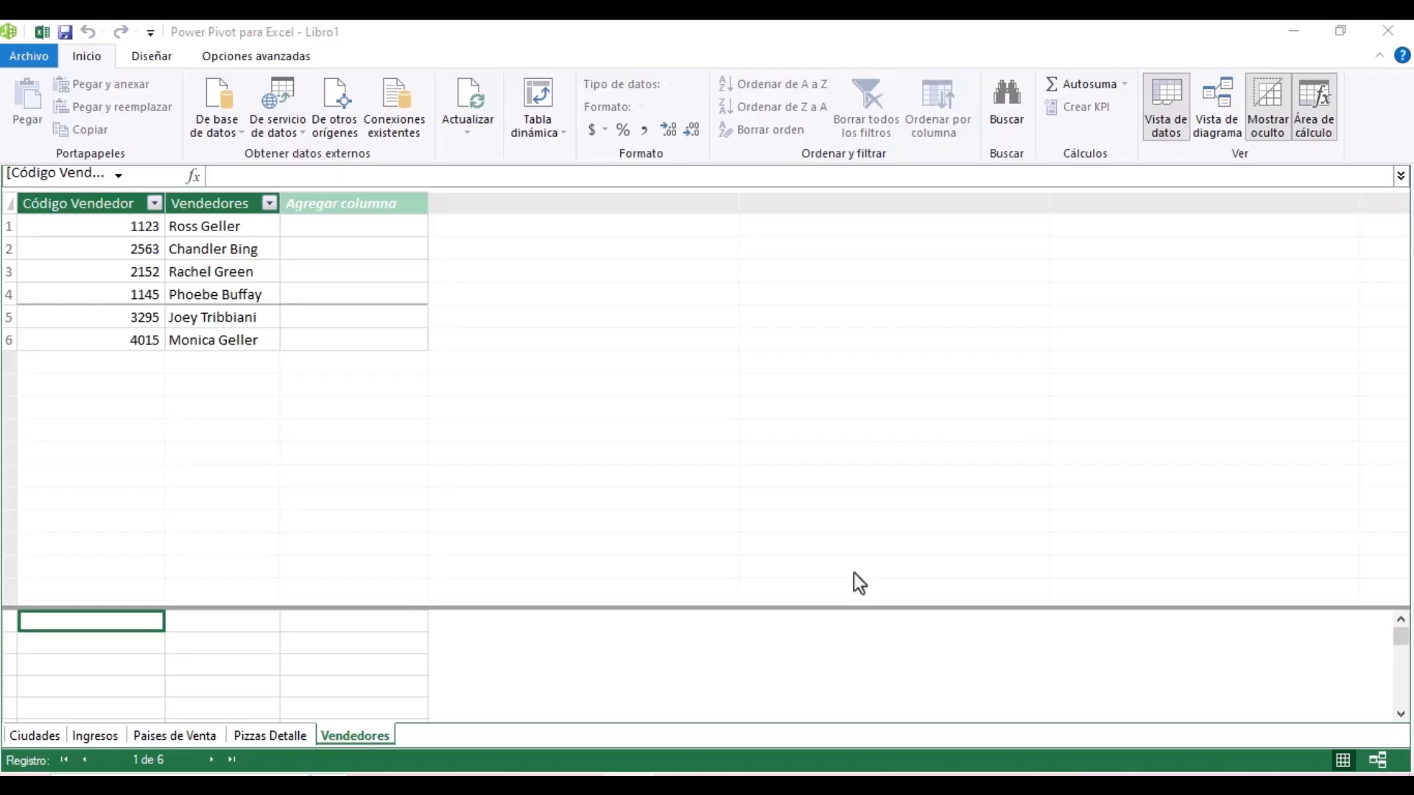
click(88, 62)
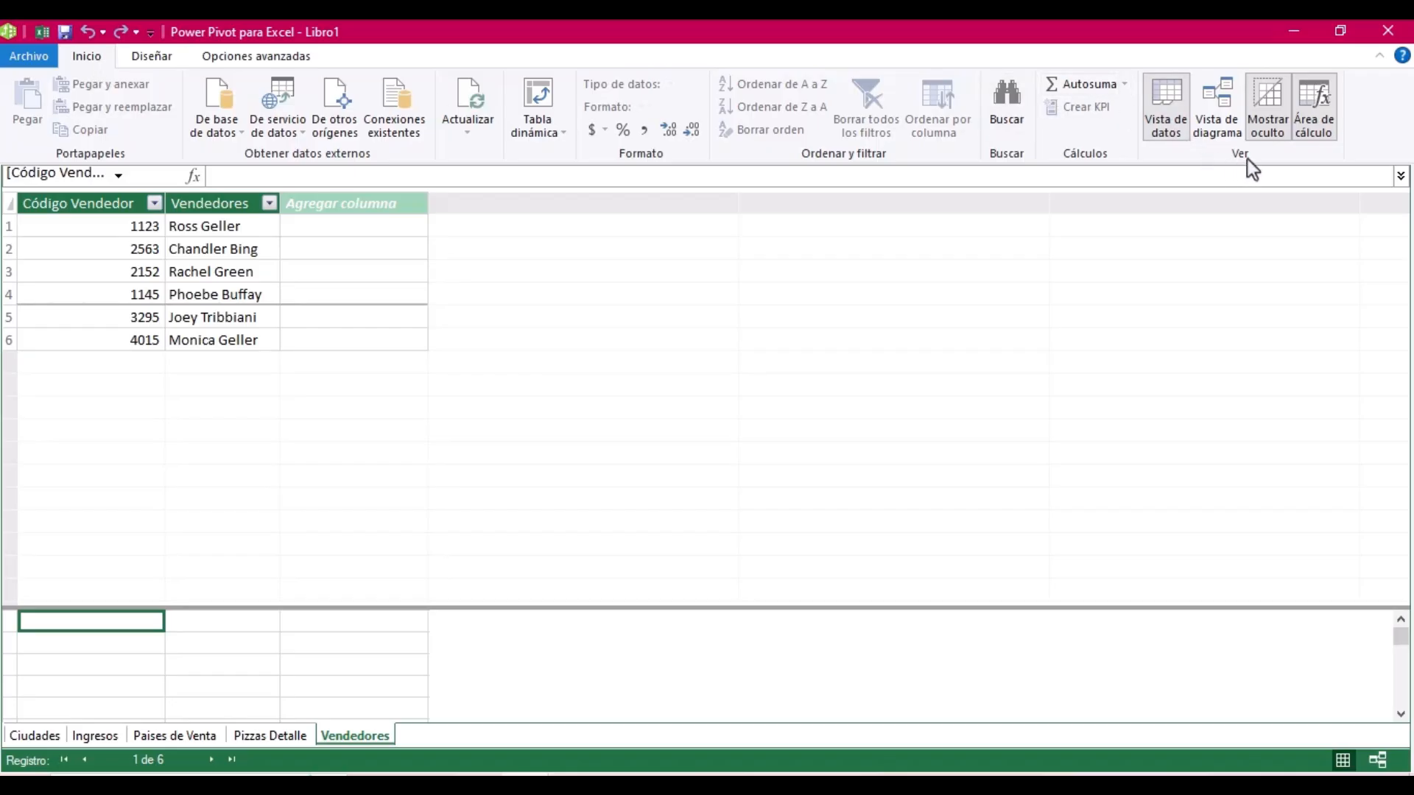
click(1222, 118)
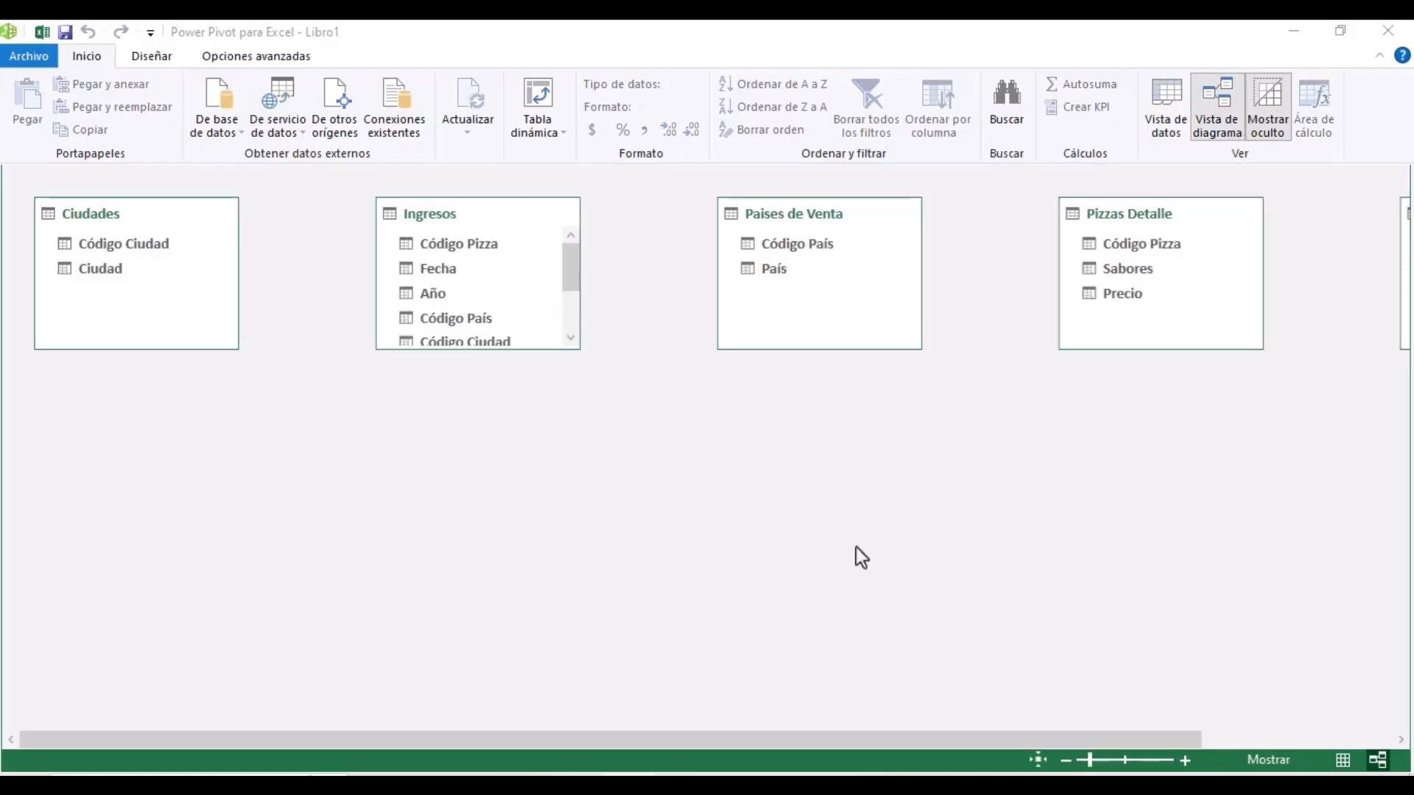
- Zoom the diagram out and stretch the Ingresos box to list all its fields
click(1066, 760)
click(1066, 760)
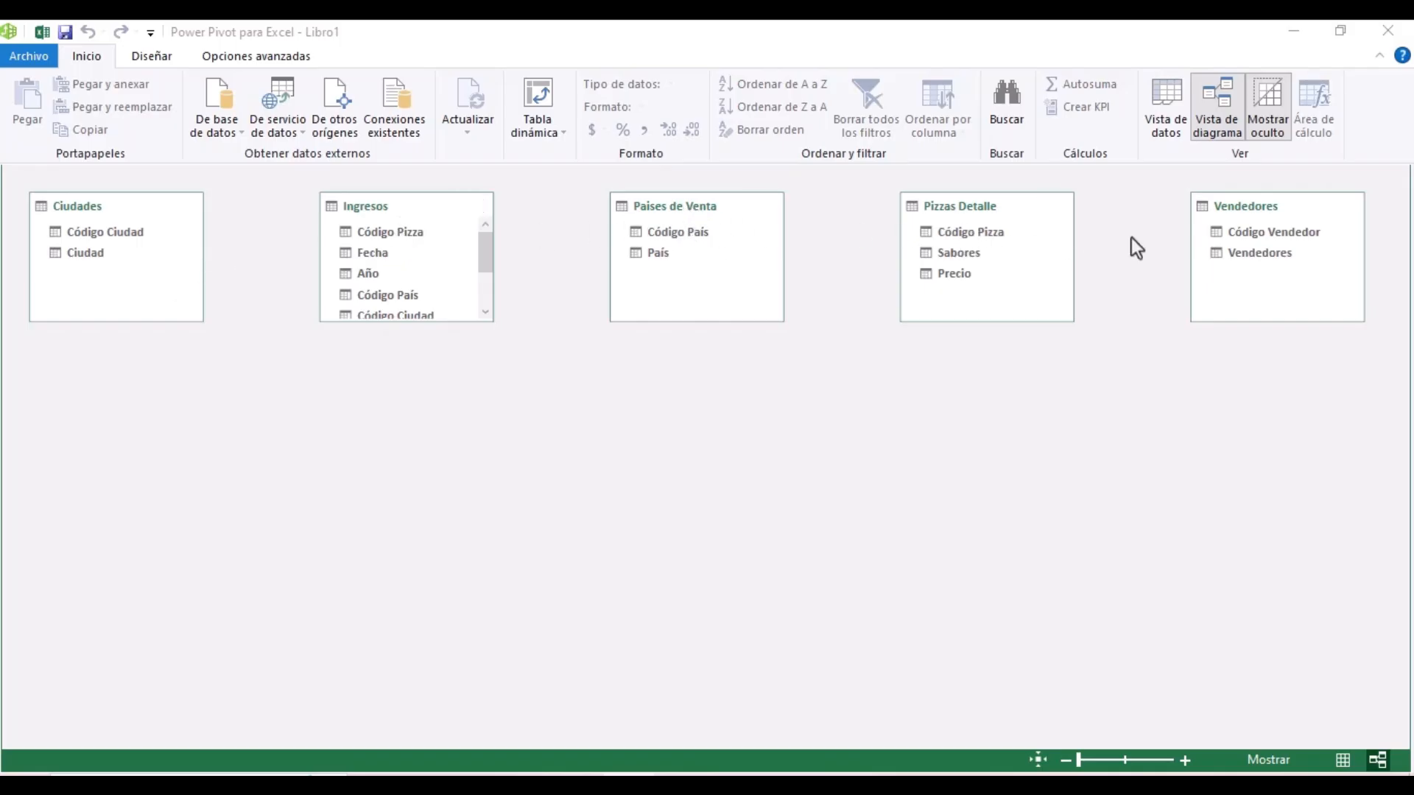
click(471, 323)
drag(457, 322, 463, 411)
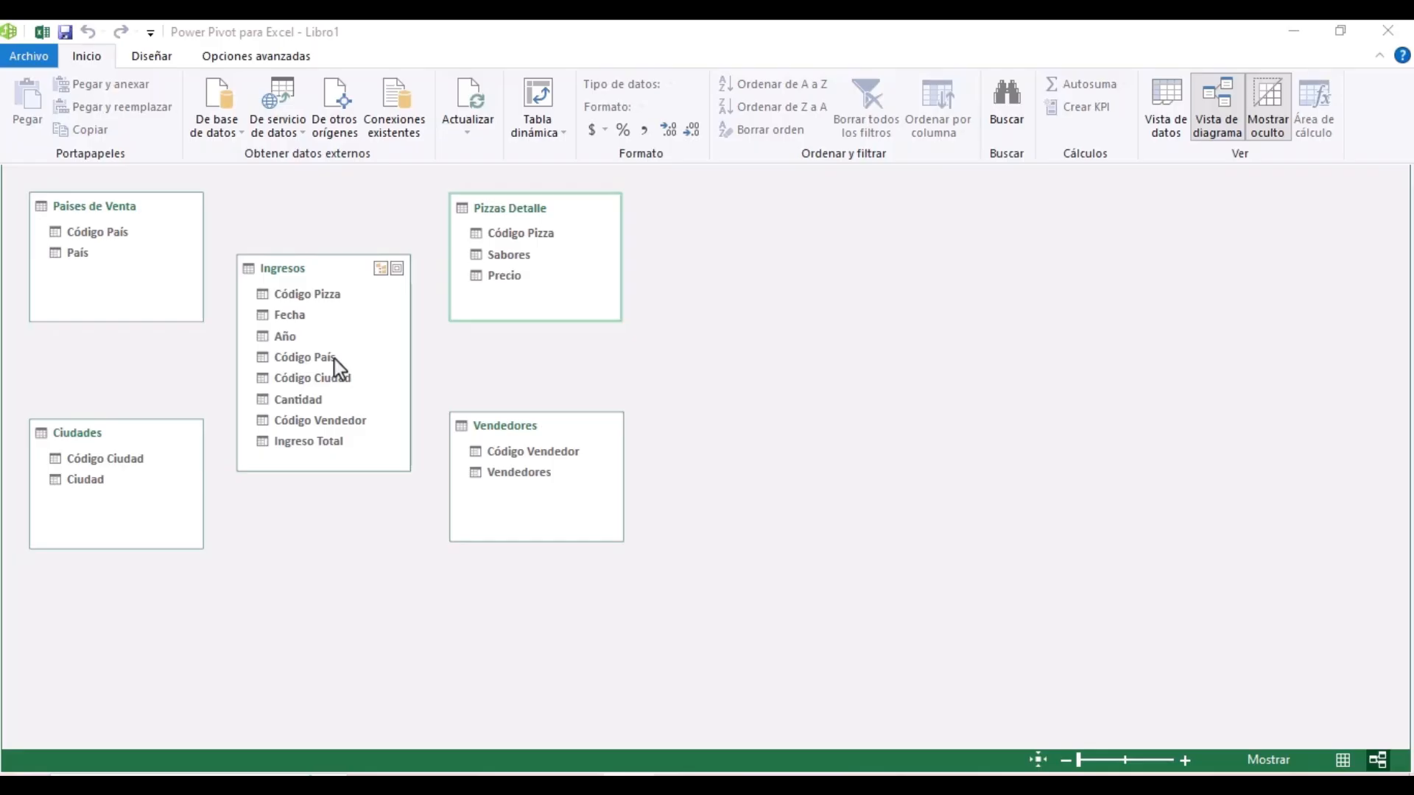
- Link Código País, Código Ciudad and Código Pizza to the matching Ingresos fields
click(116, 238)
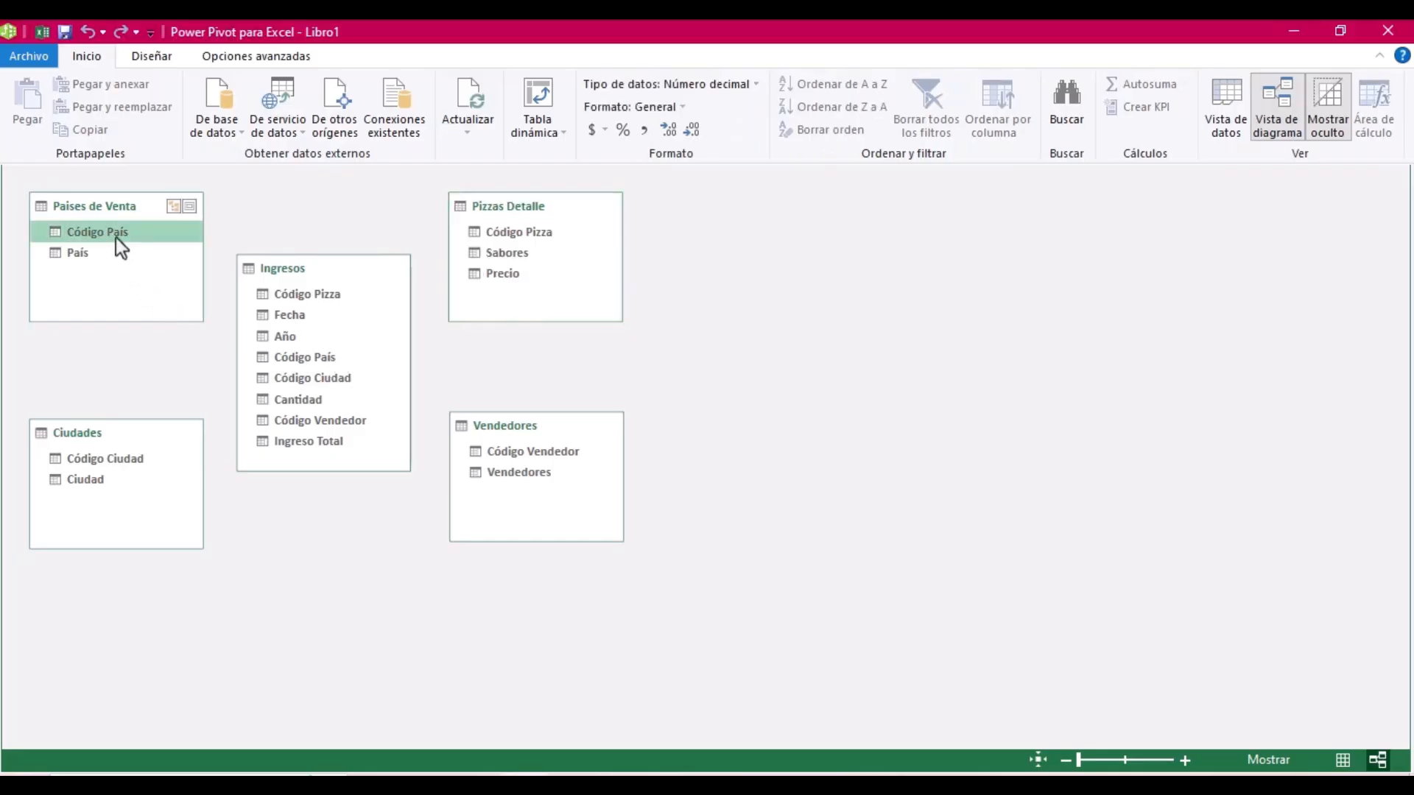
drag(116, 236, 316, 365)
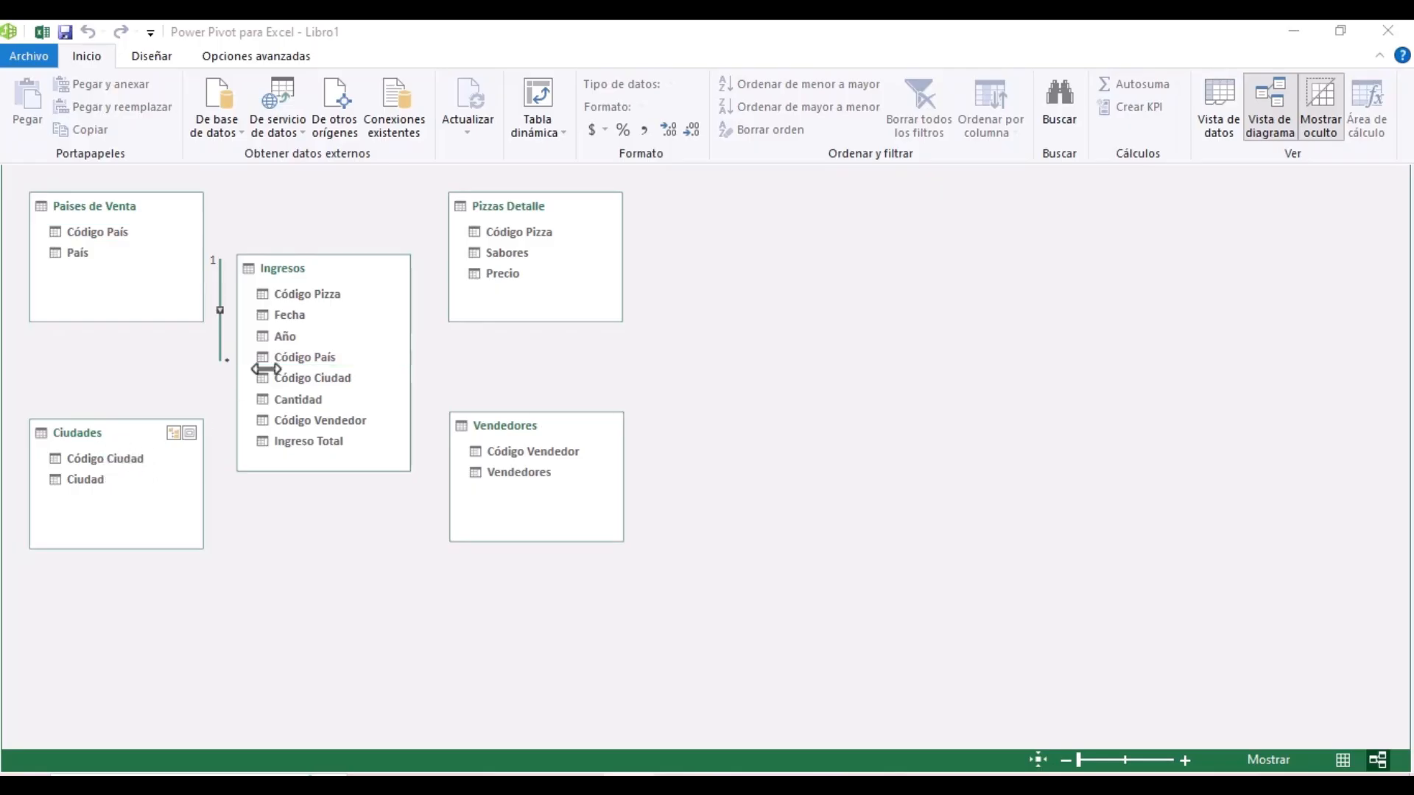
click(97, 459)
mouse_move(115, 462)
mouse_down()
mouse_move(269, 382)
mouse_move(380, 411)
mouse_up()
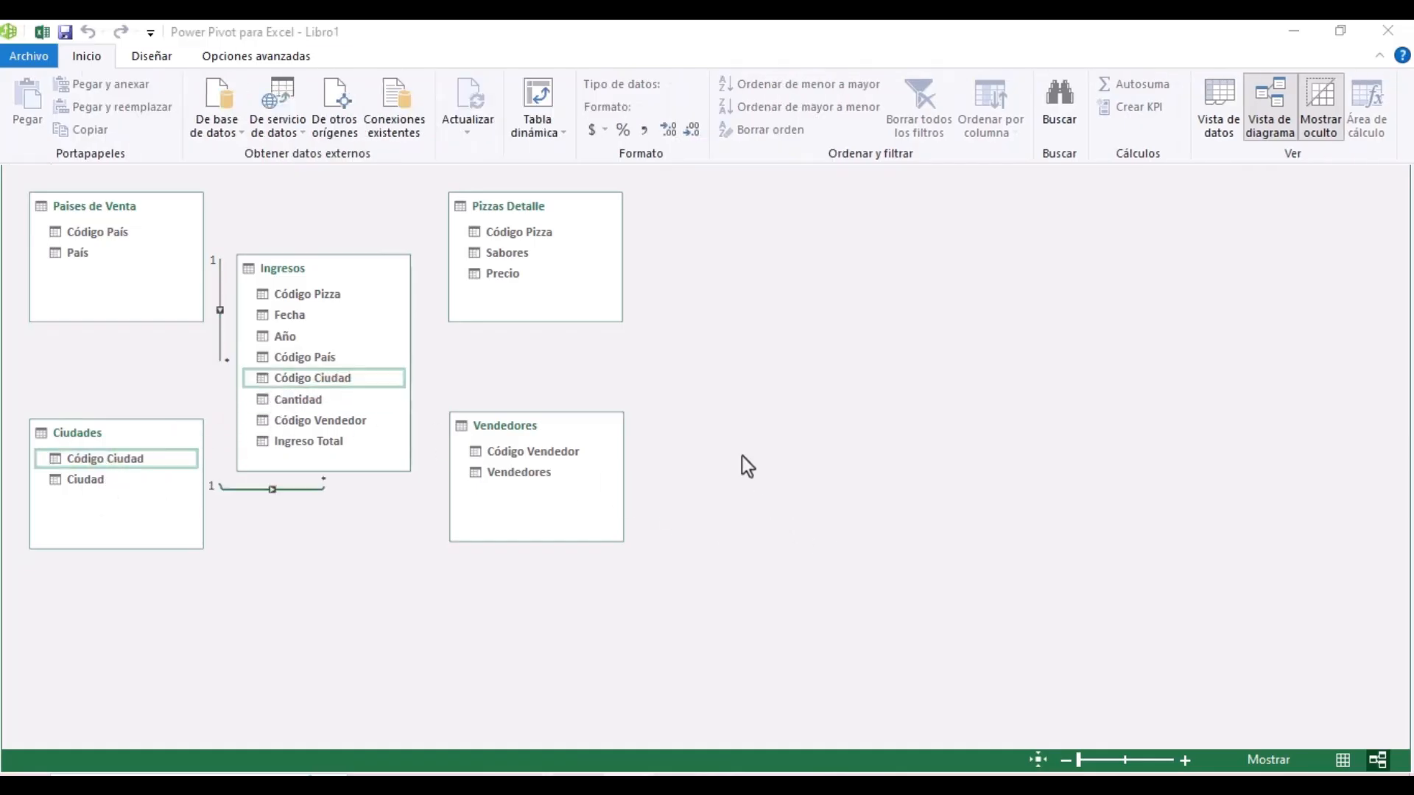
click(496, 232)
drag(484, 236, 329, 299)
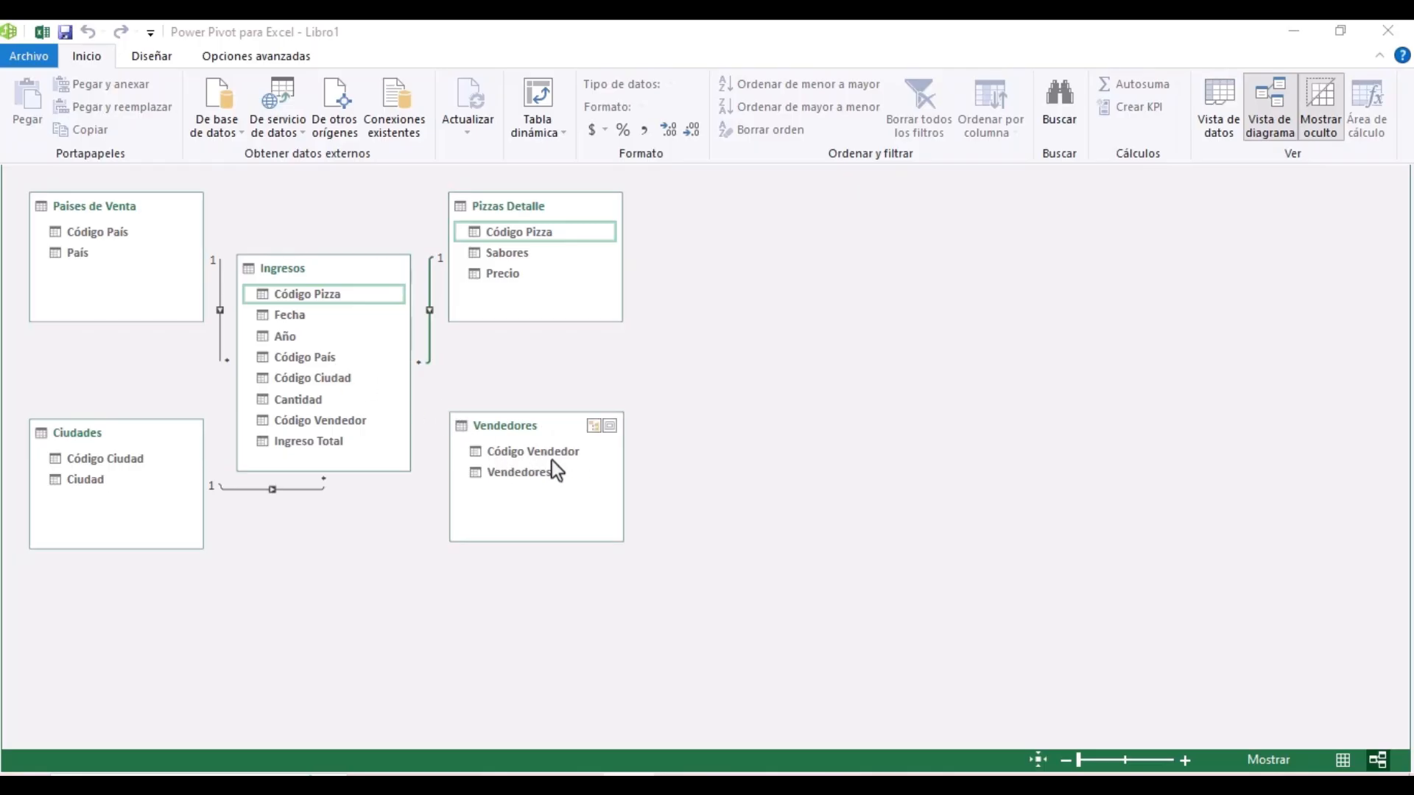
- Drag Vendedores' Código Vendedor onto Ingresos, landing the link on Cantidad
click(531, 453)
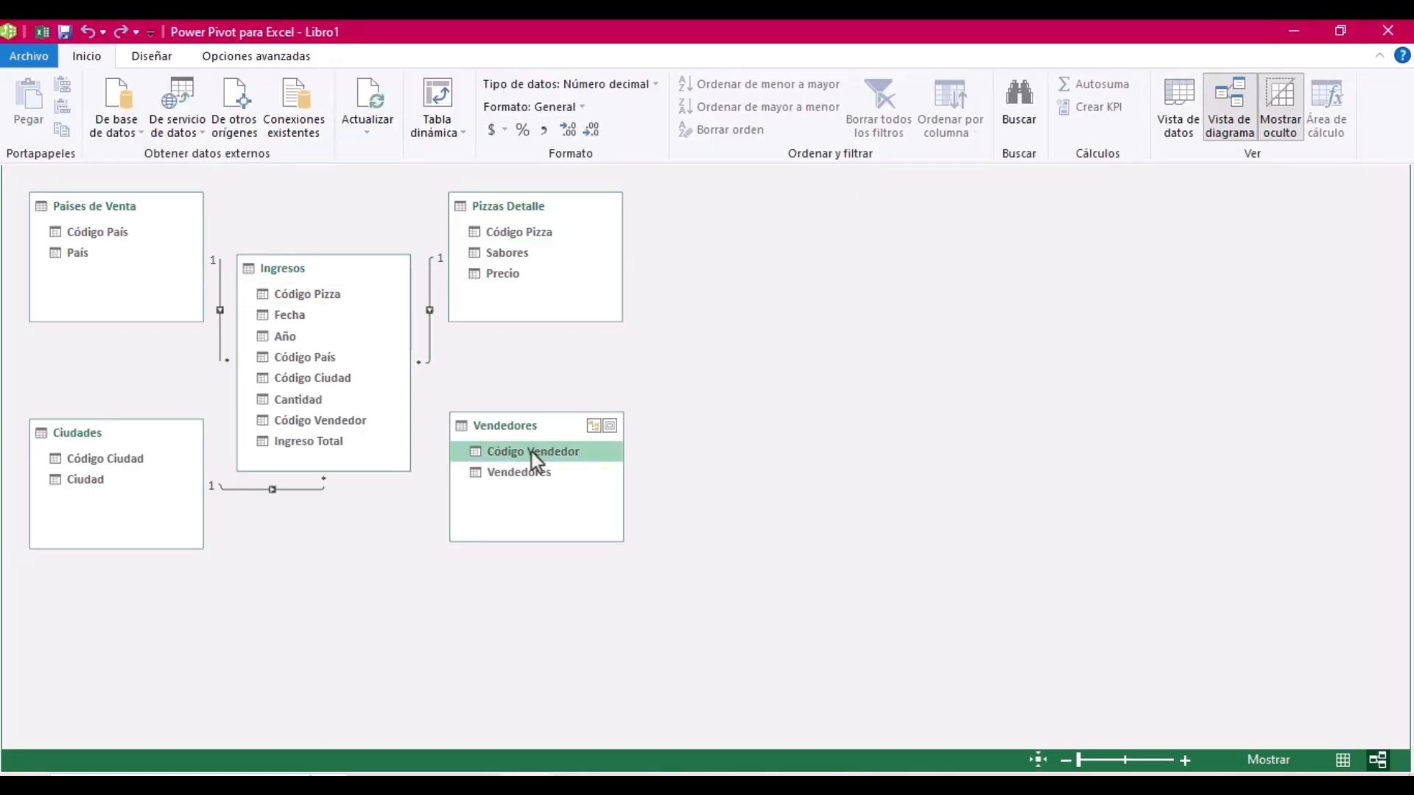
drag(523, 452, 369, 420)
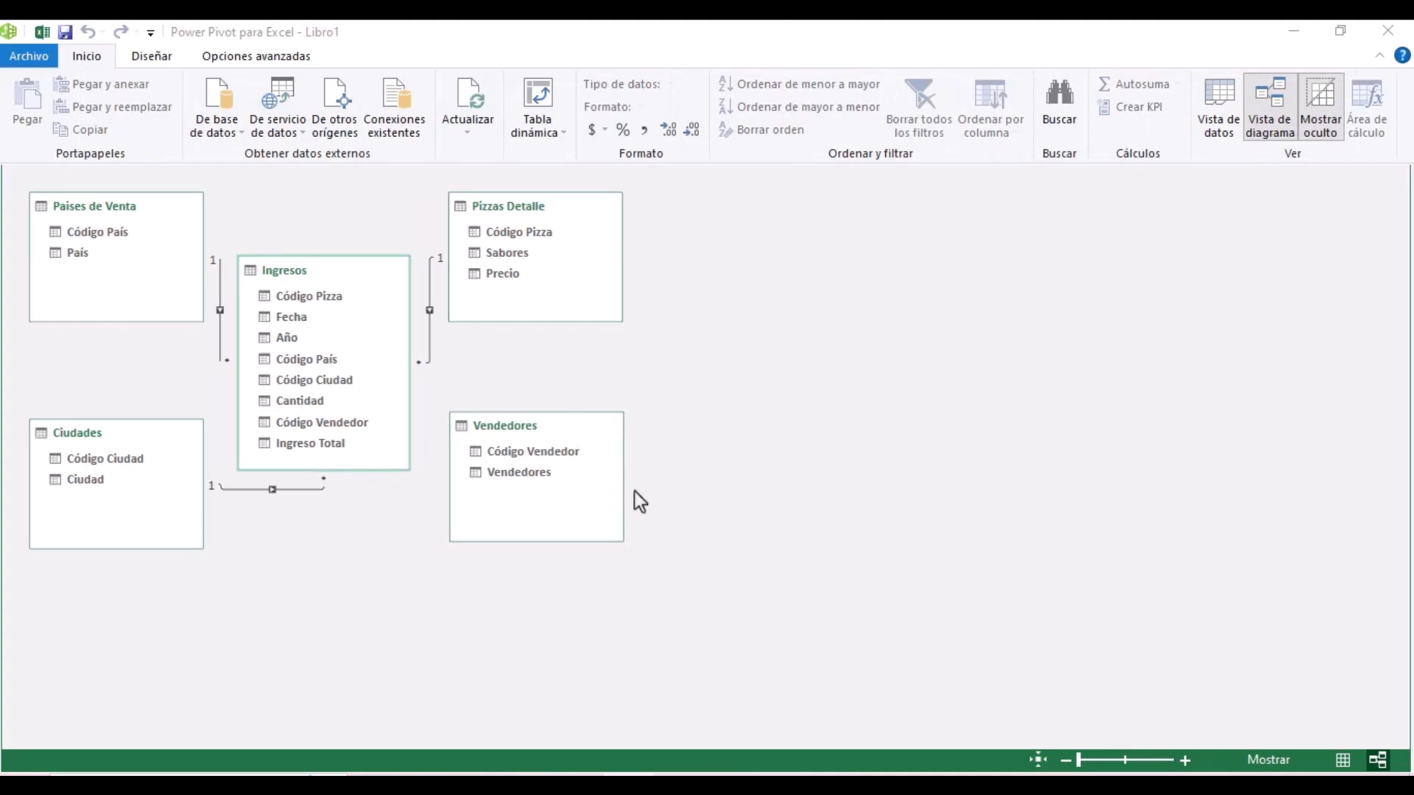
click(495, 452)
drag(496, 453, 331, 399)
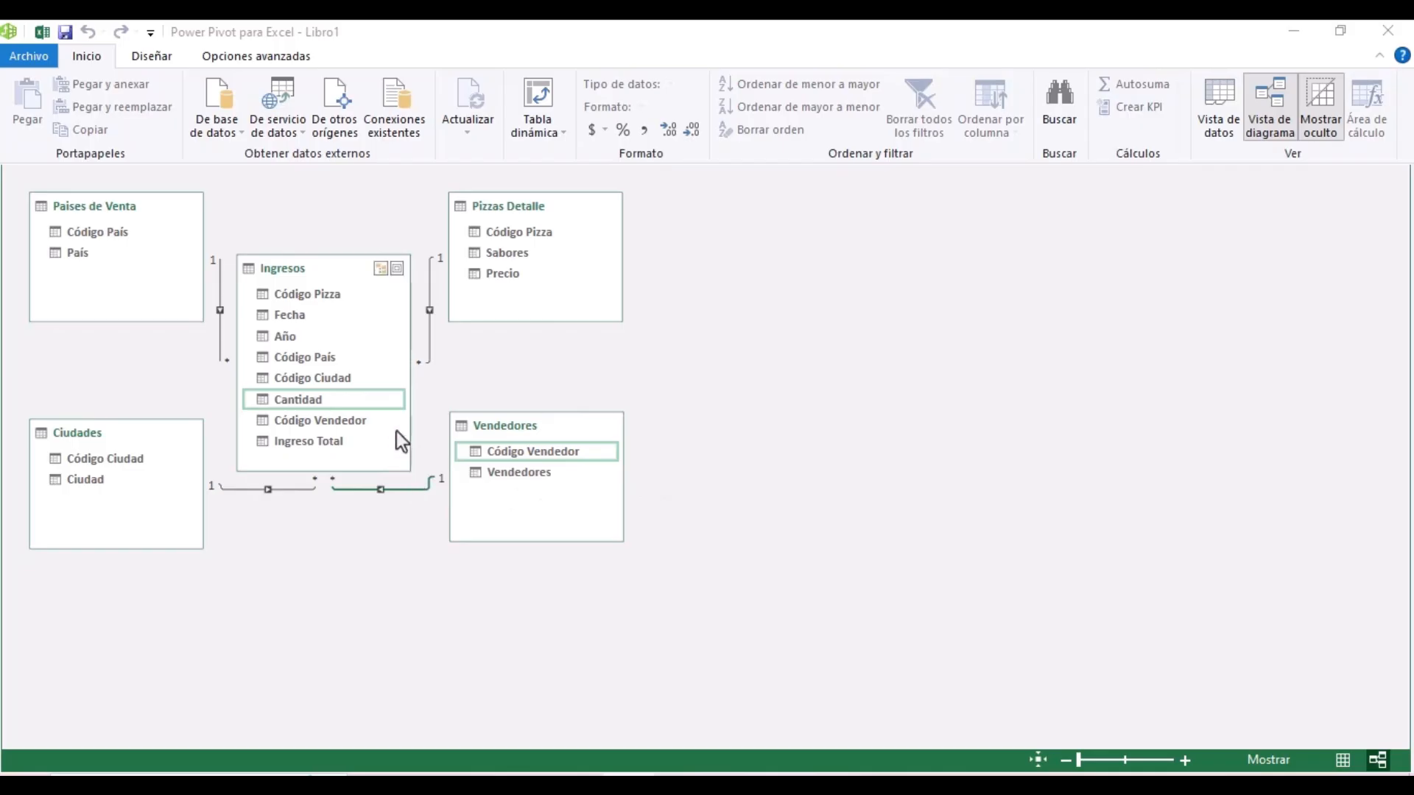
- In Editar relación, change the Ingresos column from Cantidad to Código Vendedor
double_click(396, 491)
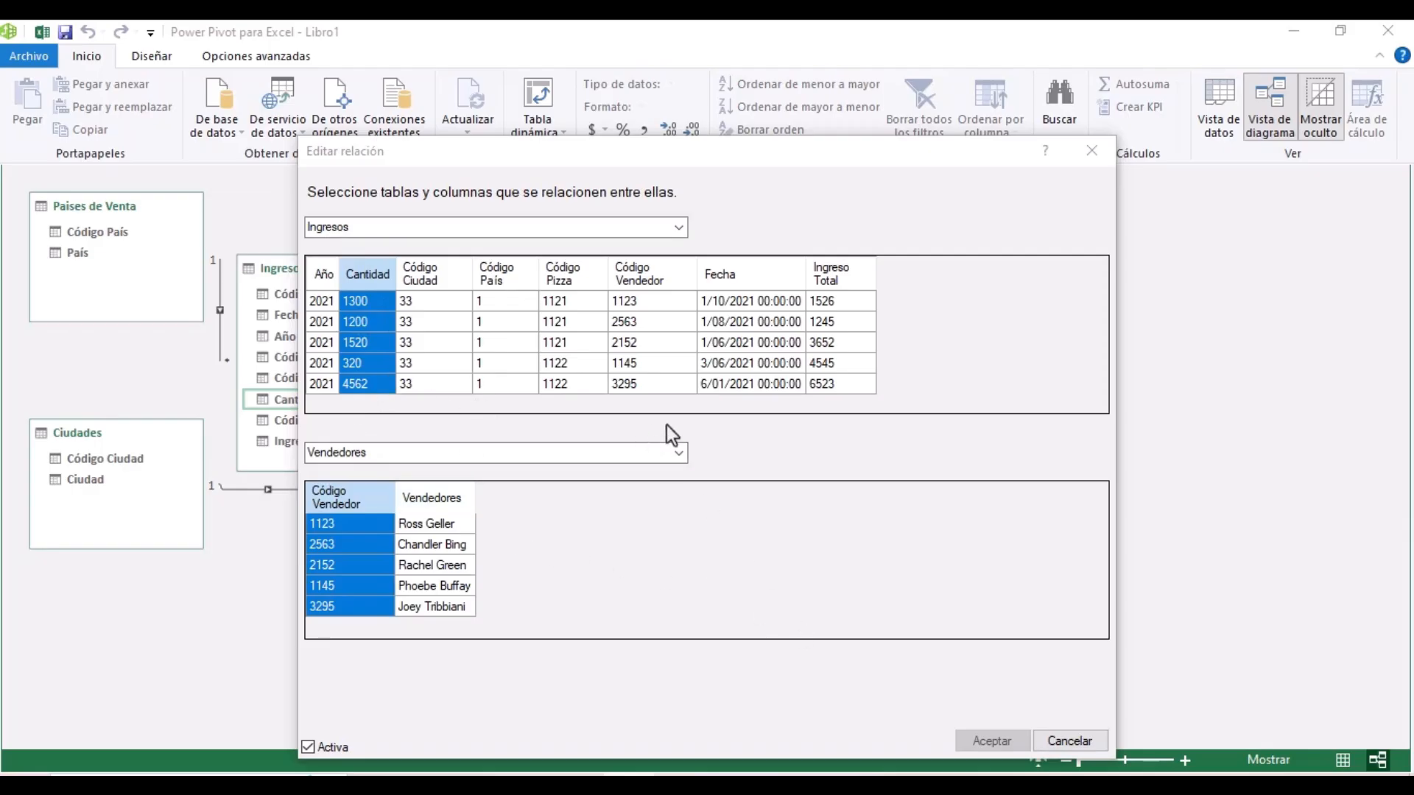
click(636, 280)
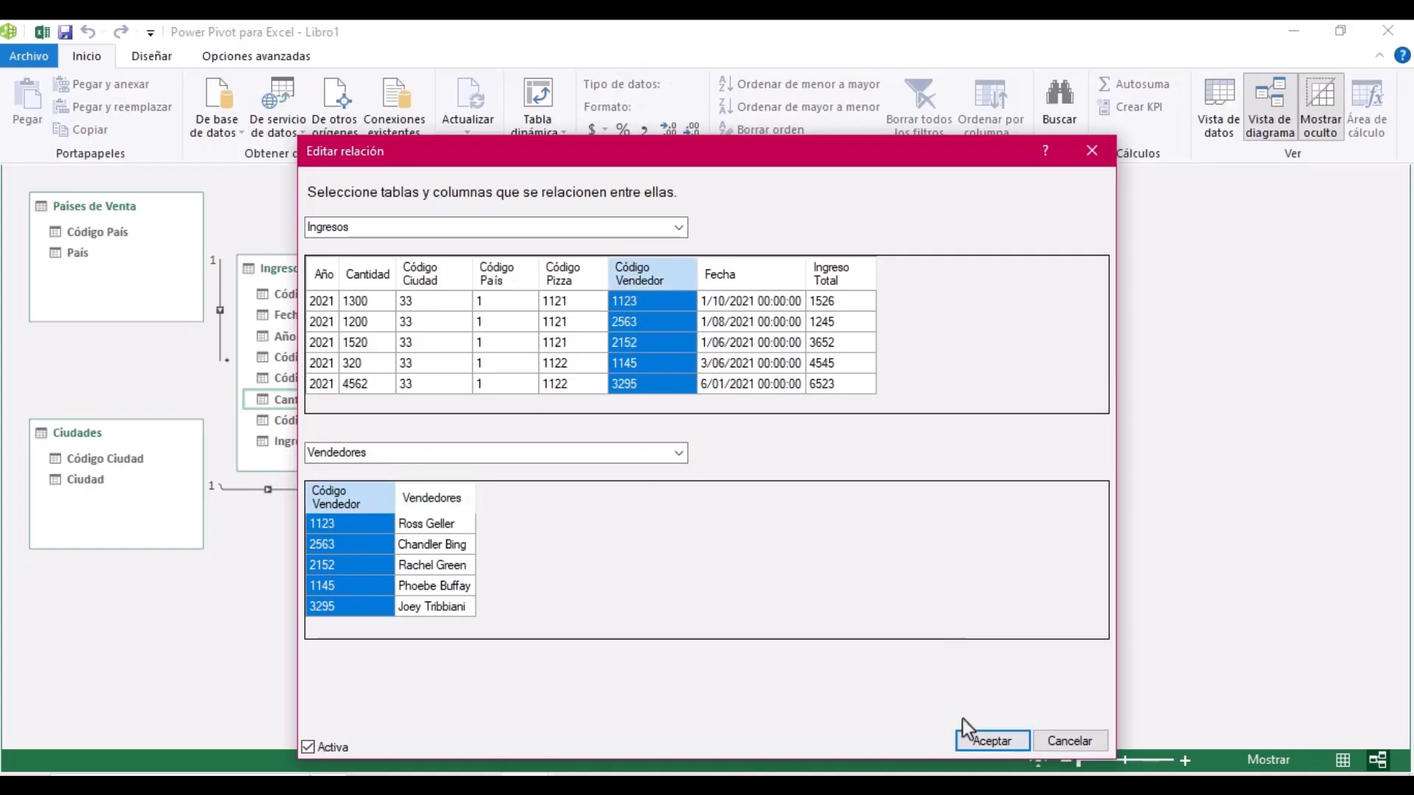
click(1002, 746)
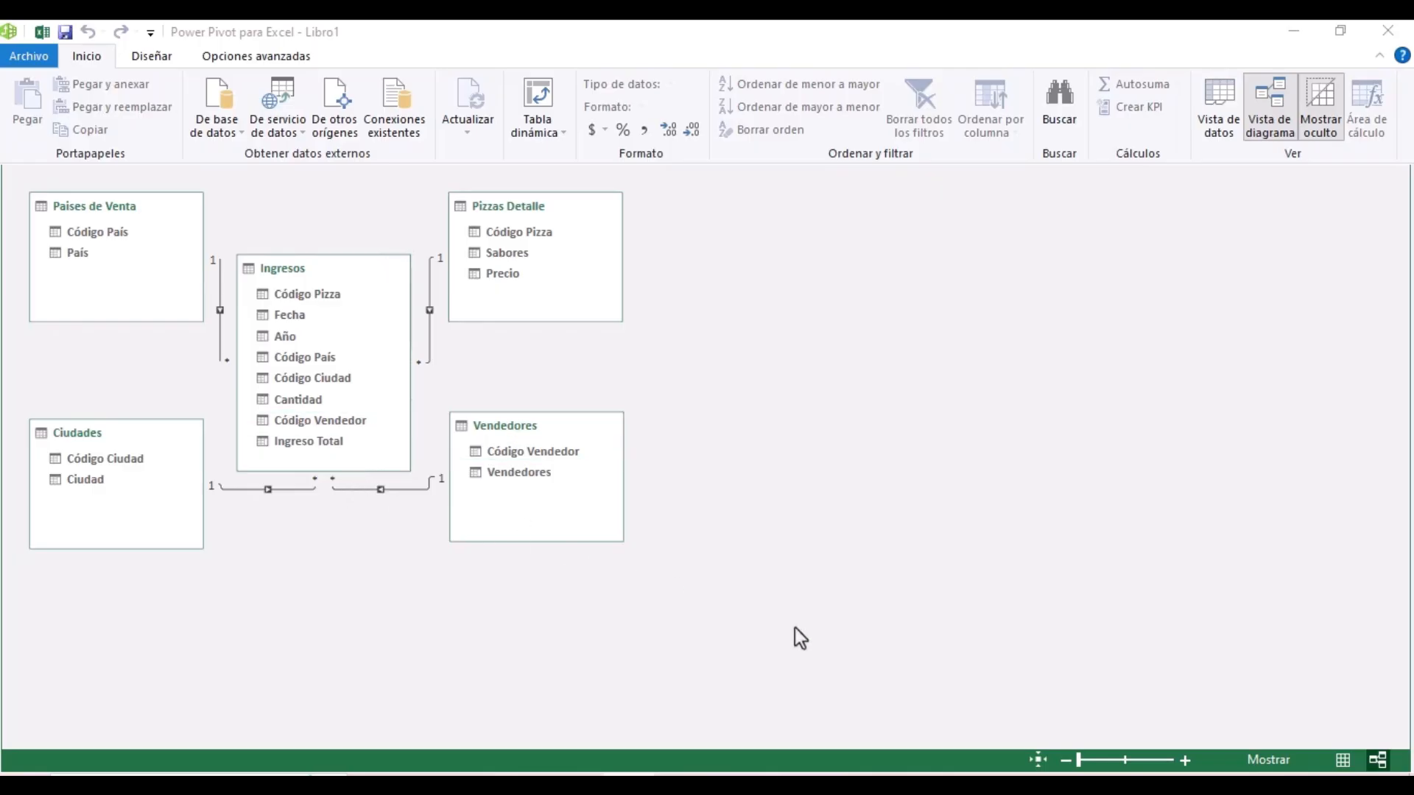
- Delete the Vendedores relationship, redraw it between both Código Vendedor fields, and save
click(401, 490)
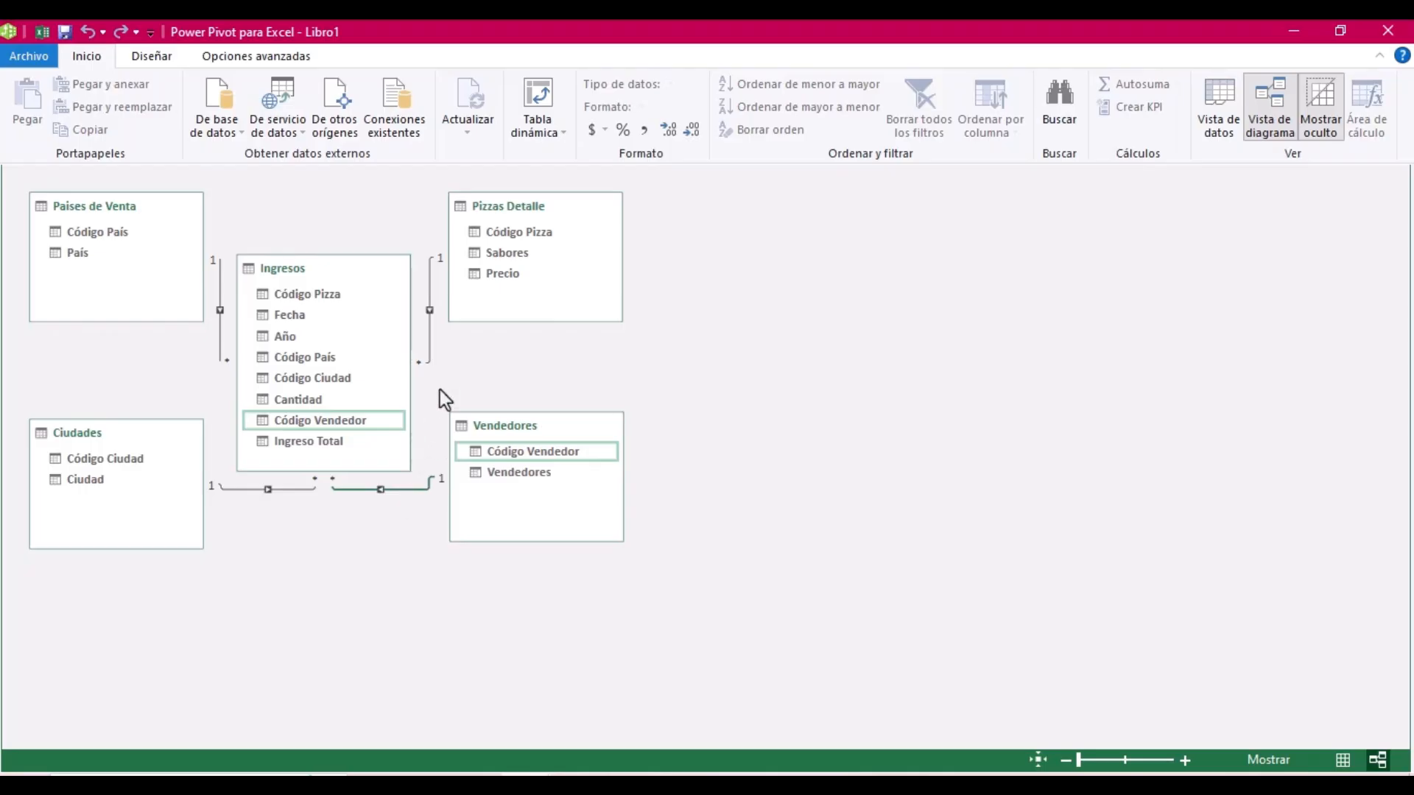
key(Delete)
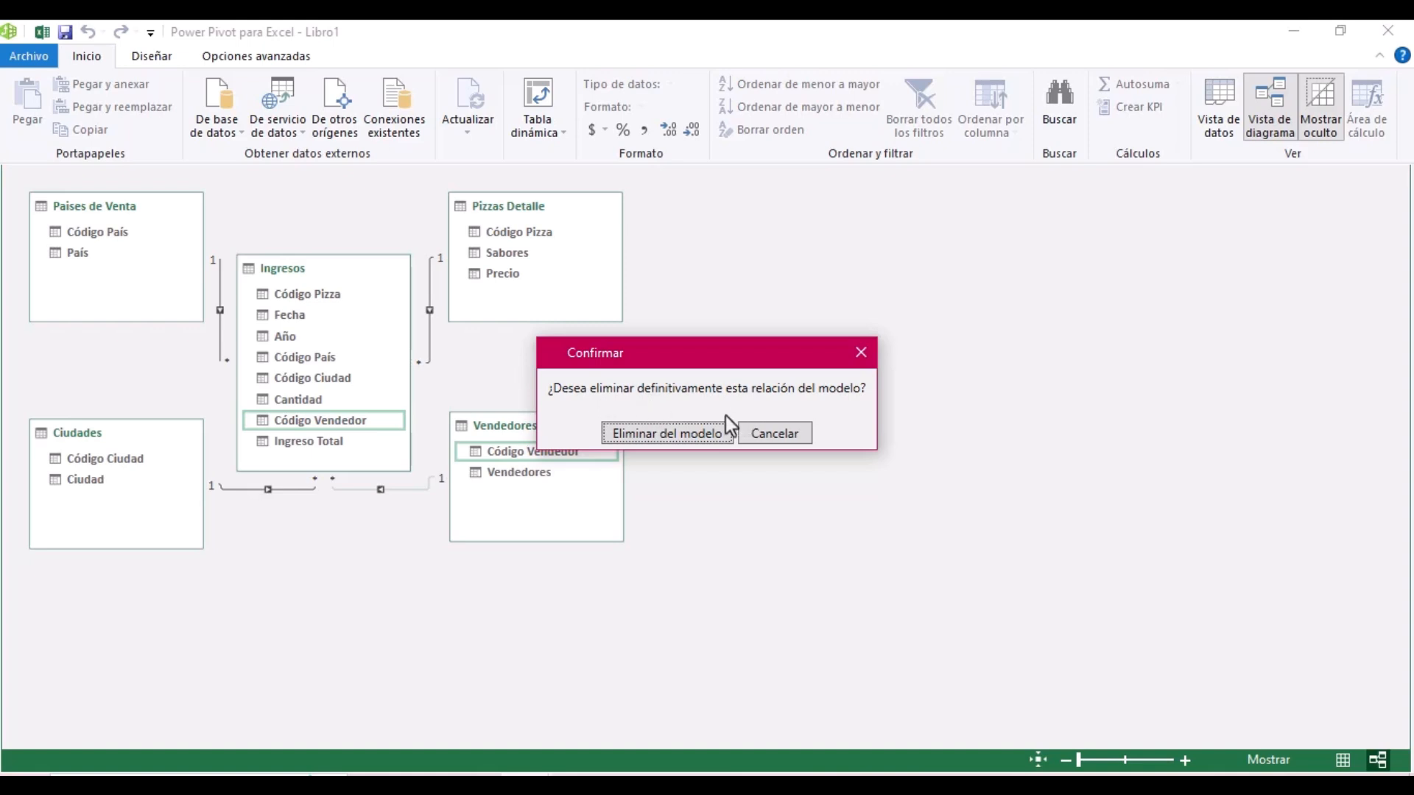
key(Return)
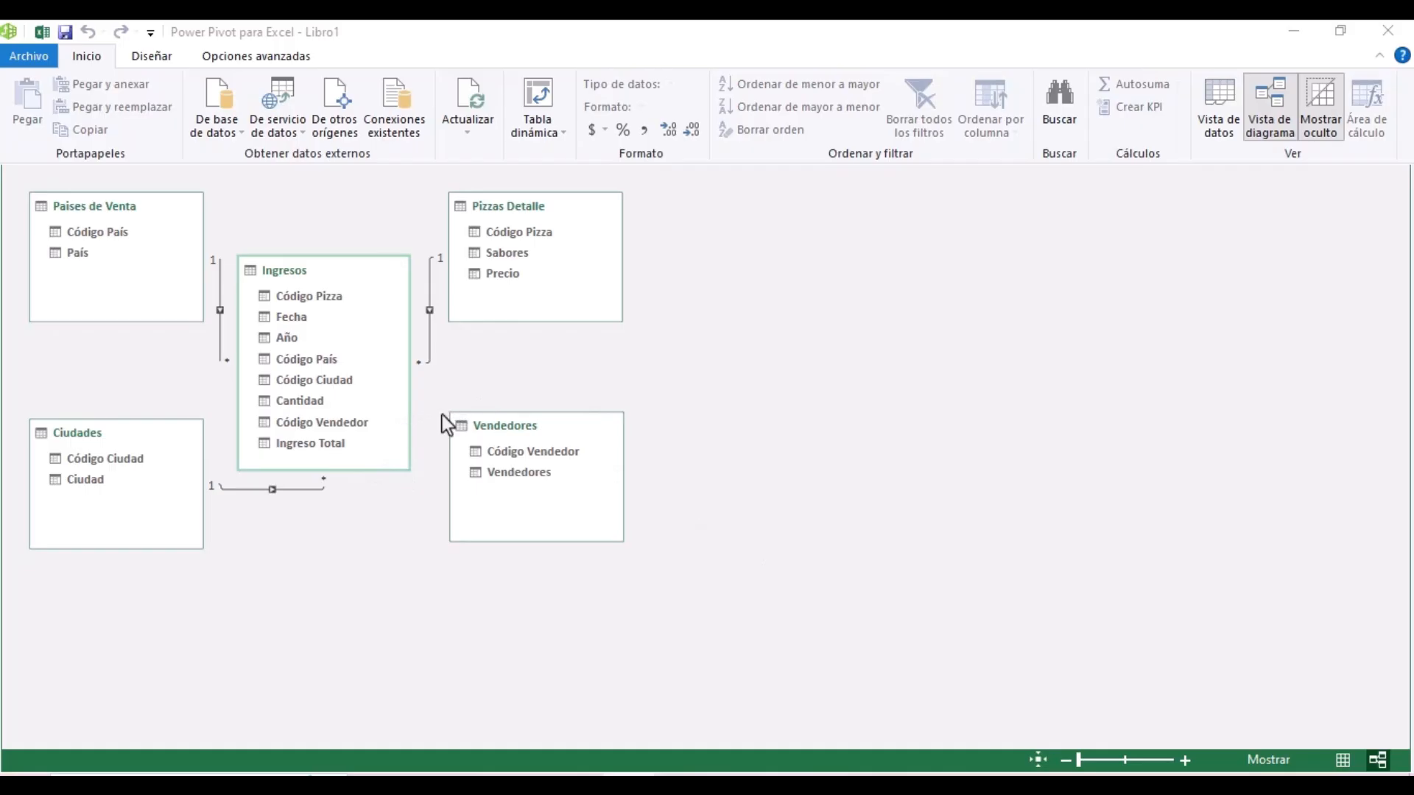
click(541, 454)
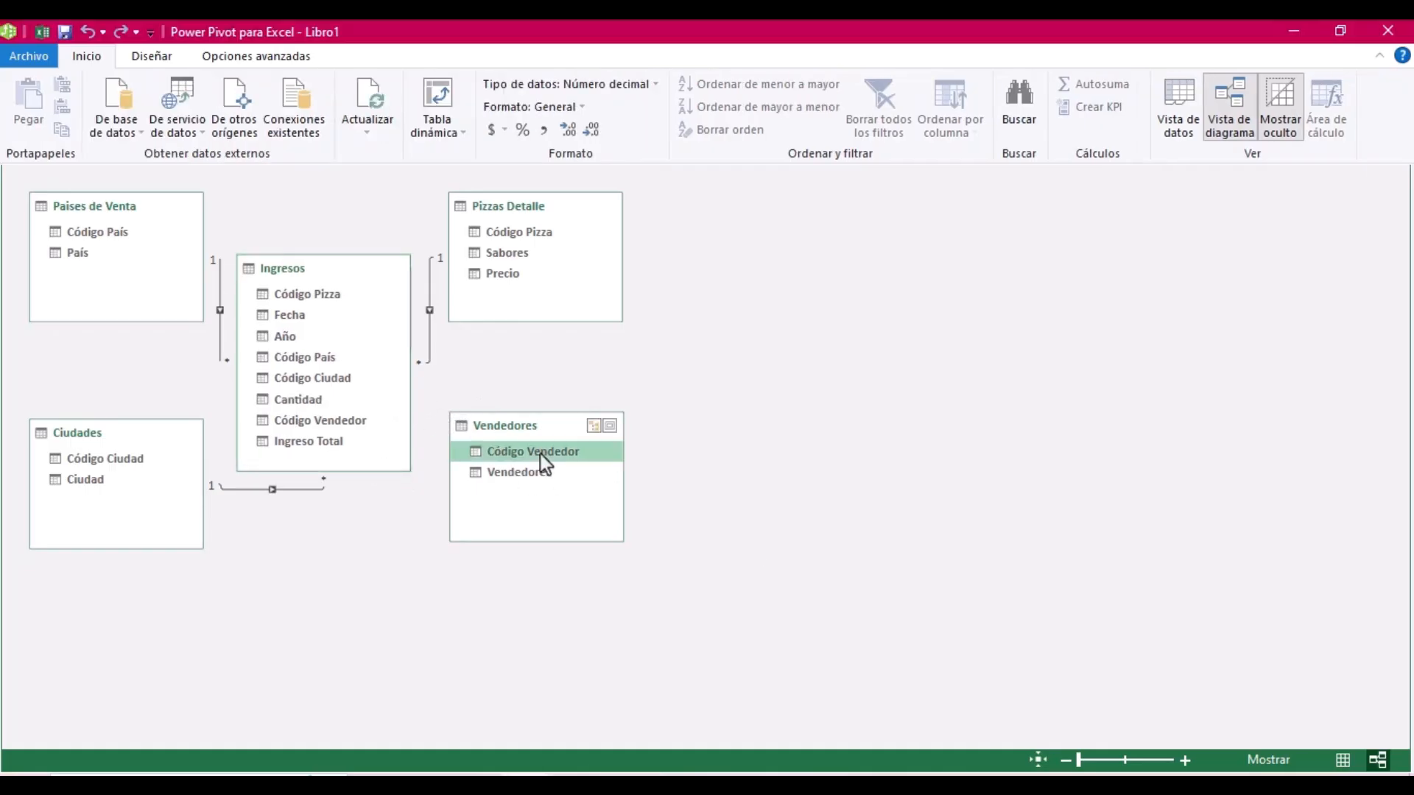
drag(543, 453, 324, 421)
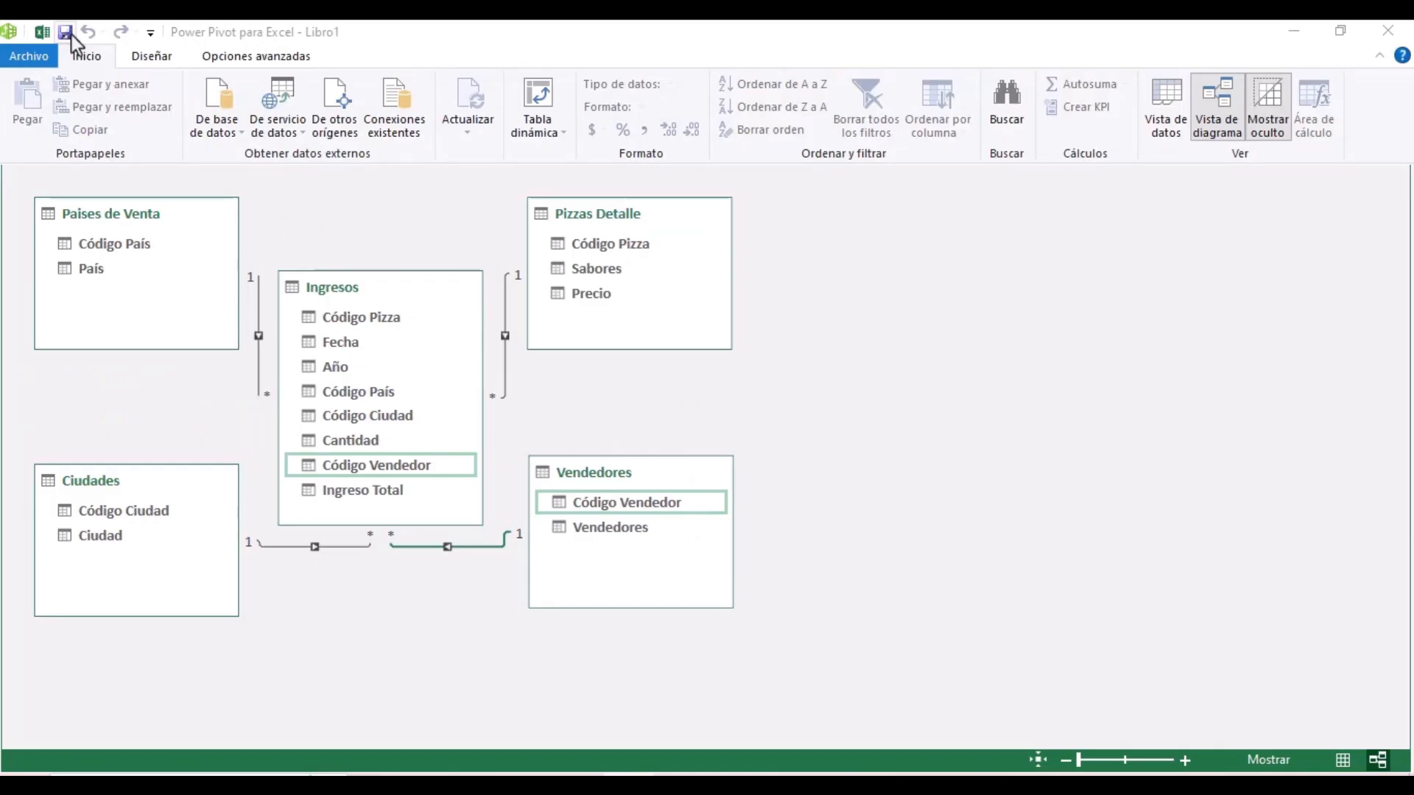
click(71, 34)
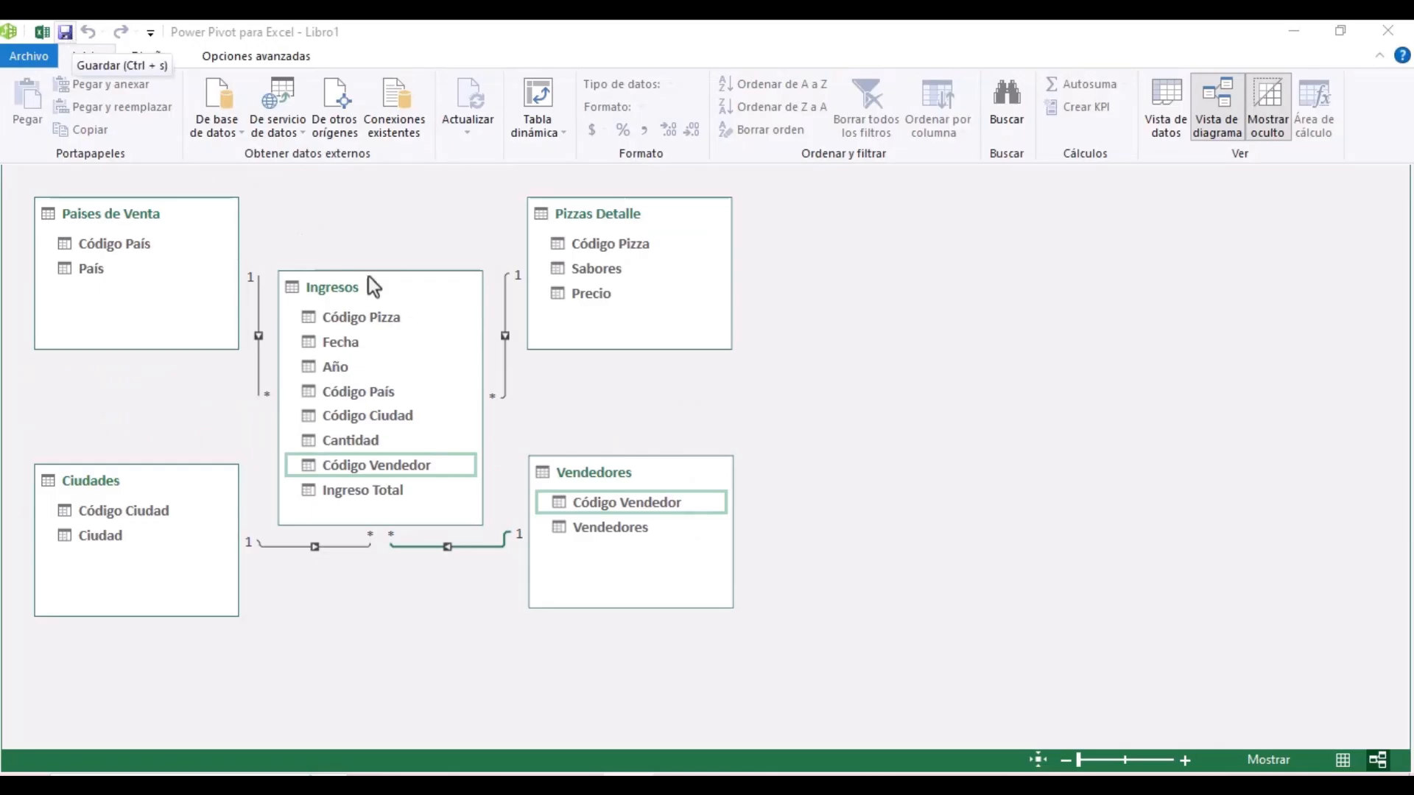